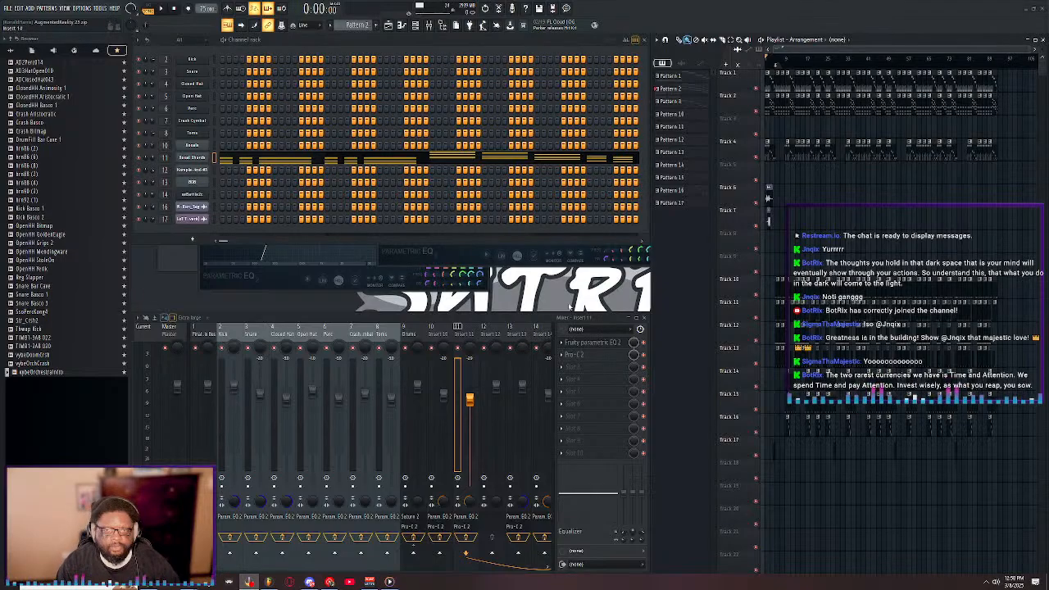
- Look over the song arrangement in the enlarged playlist and play the song from the beginning
scroll(892, 61, up, 5)
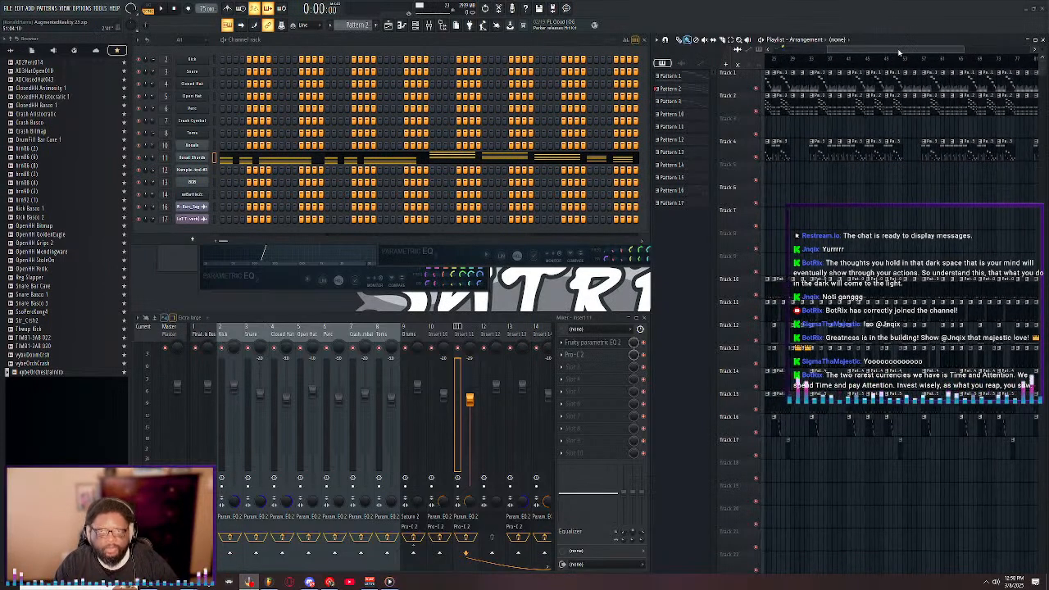
scroll(885, 59, up, 2)
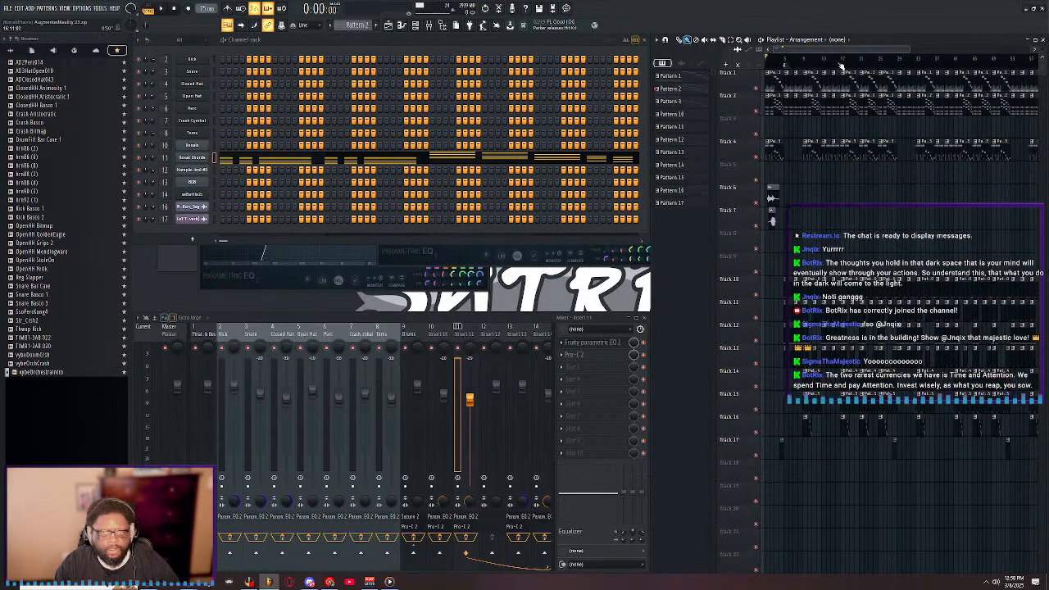
double_click(886, 39)
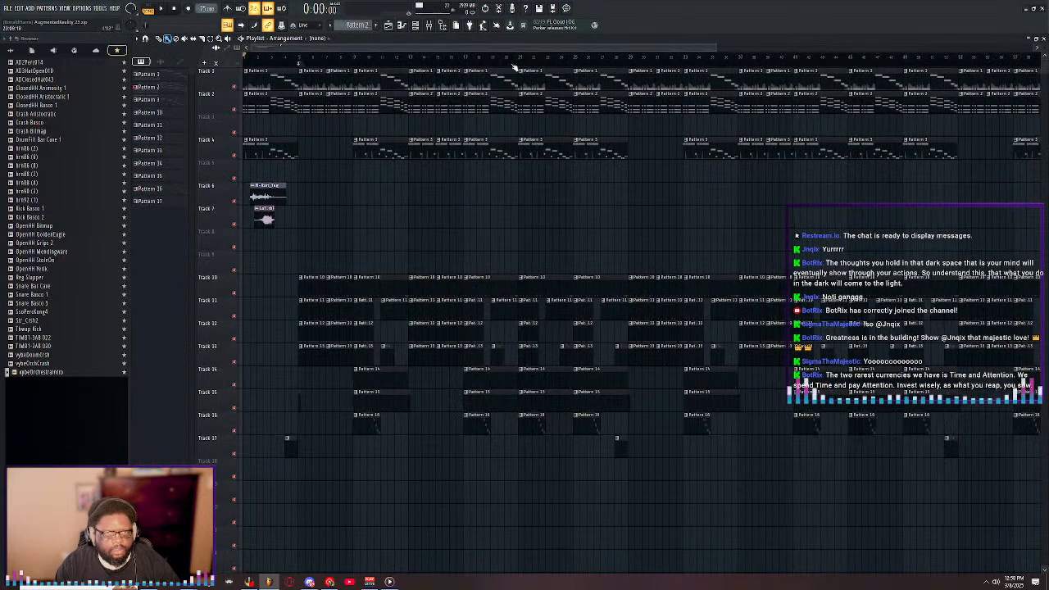
scroll(510, 66, up, 3)
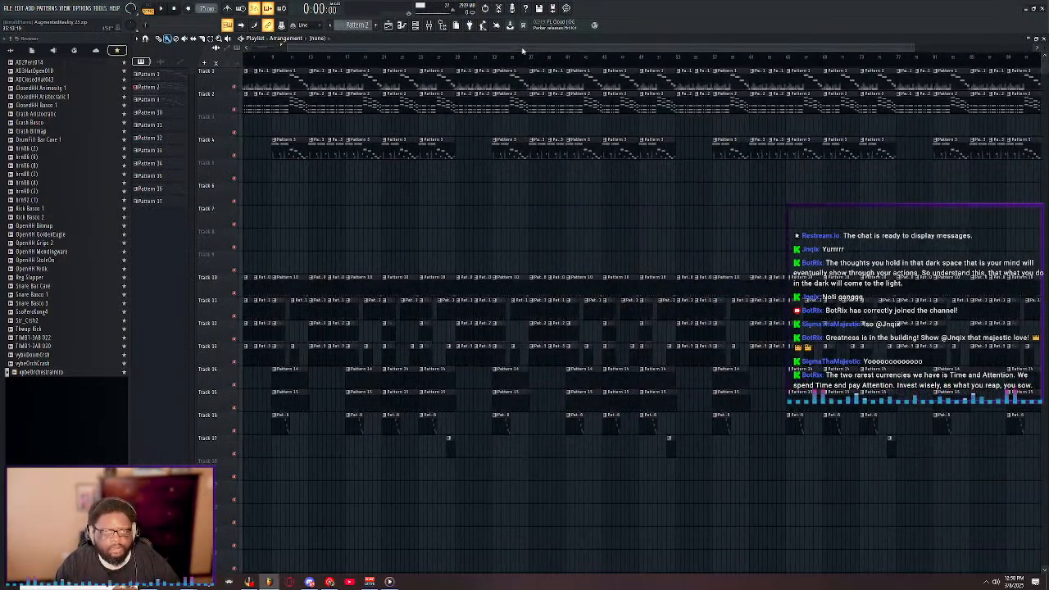
scroll(511, 66, up, 2)
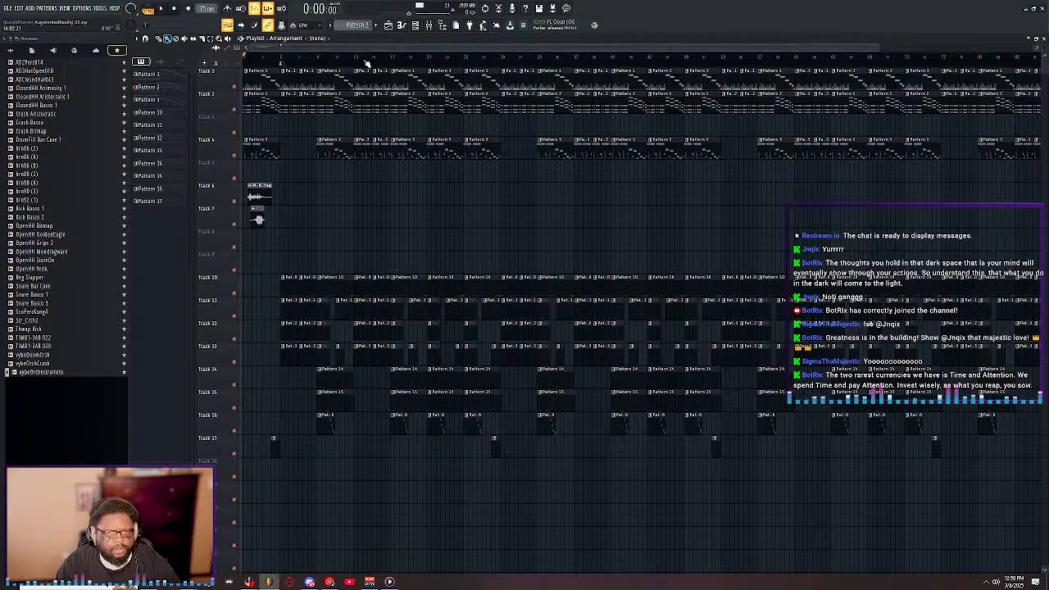
double_click(414, 40)
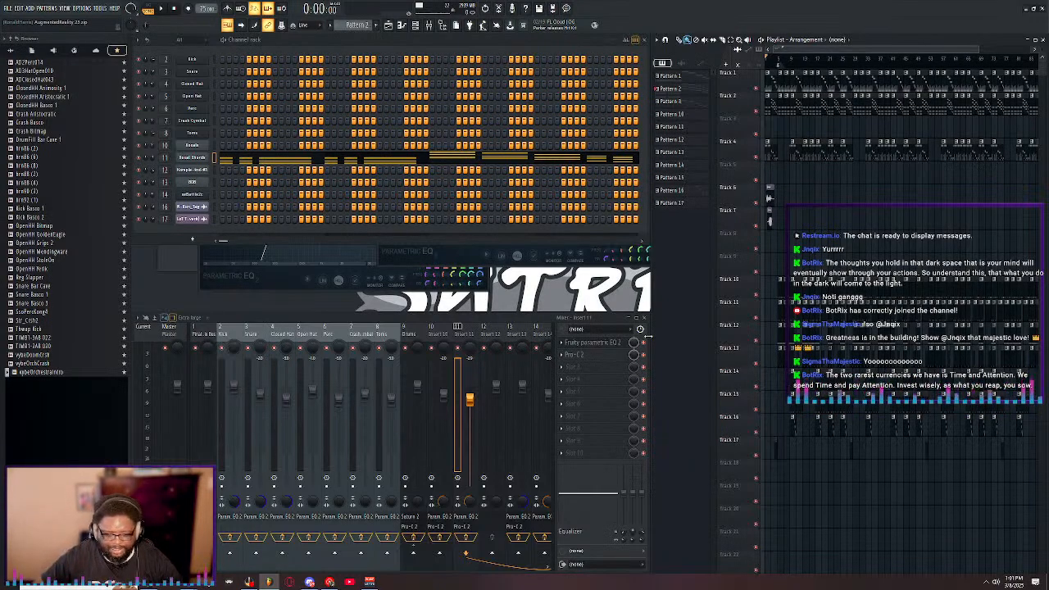
click(163, 9)
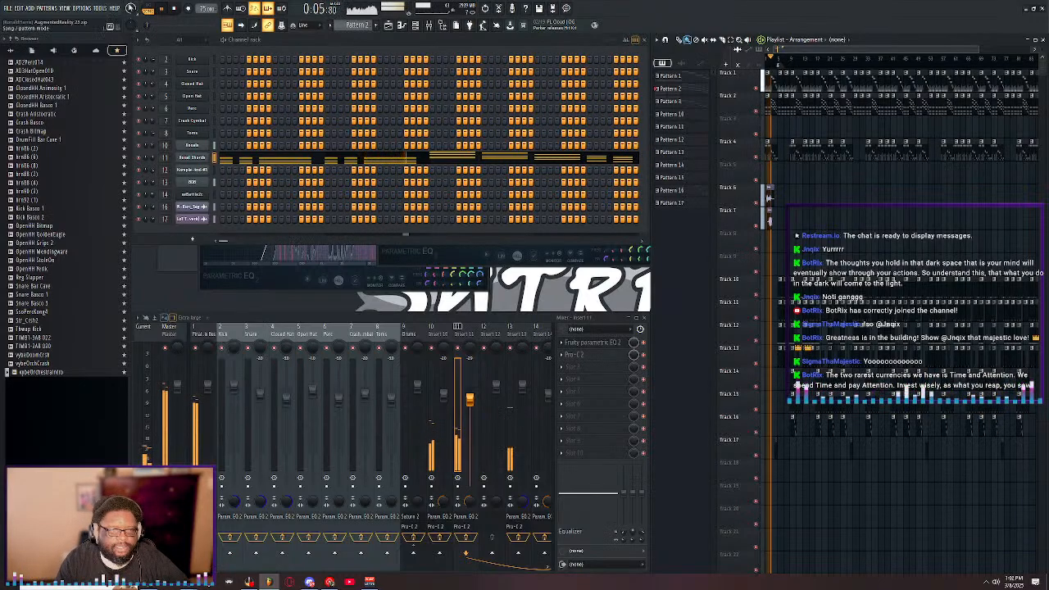
- Browse the saved AugmentedReality and Notation projects in the Notation (2024) folder without opening one
click(9, 9)
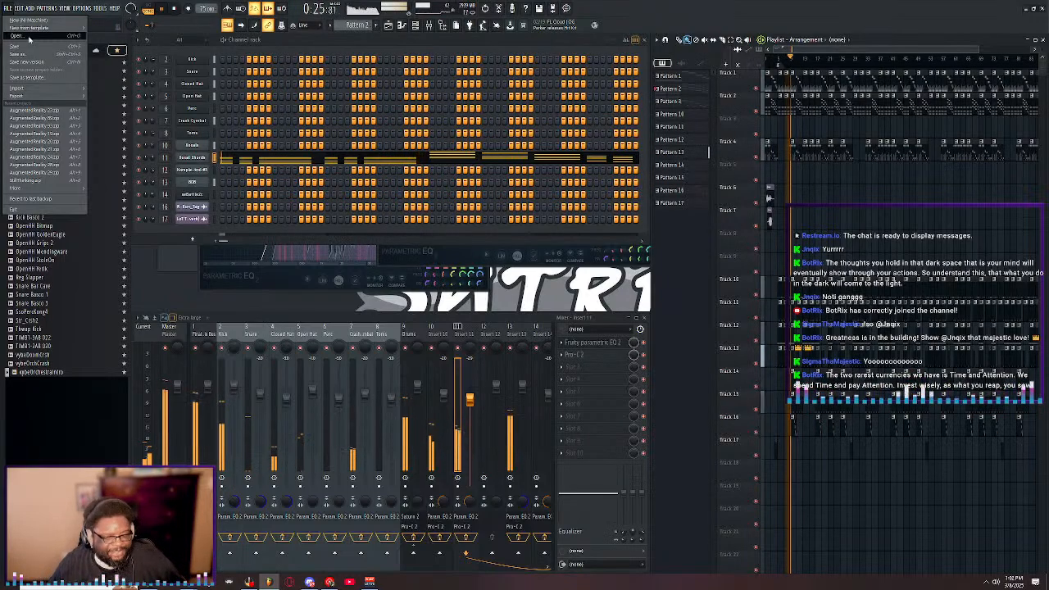
click(29, 37)
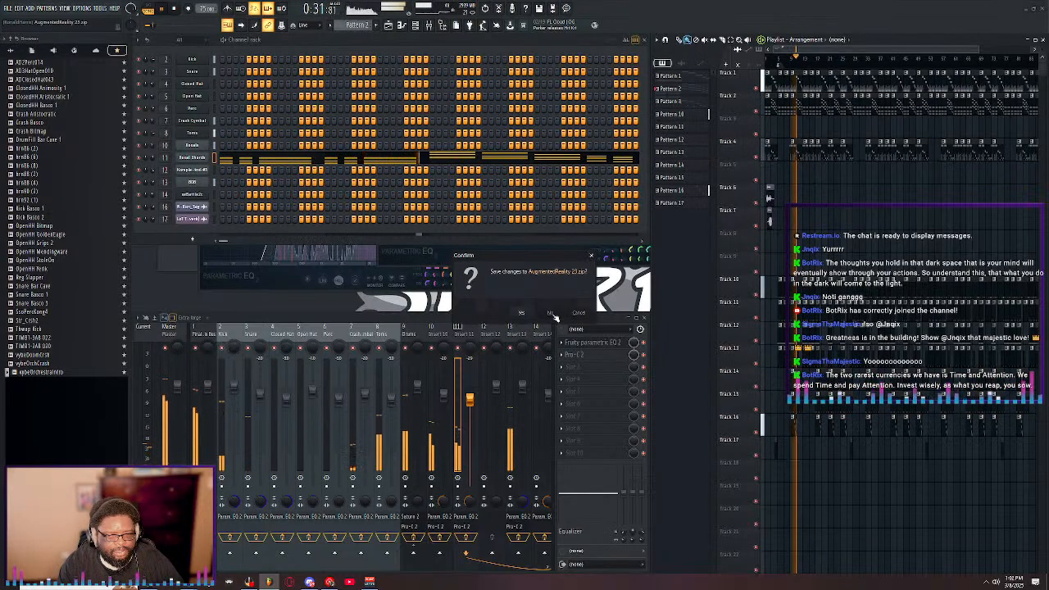
click(551, 314)
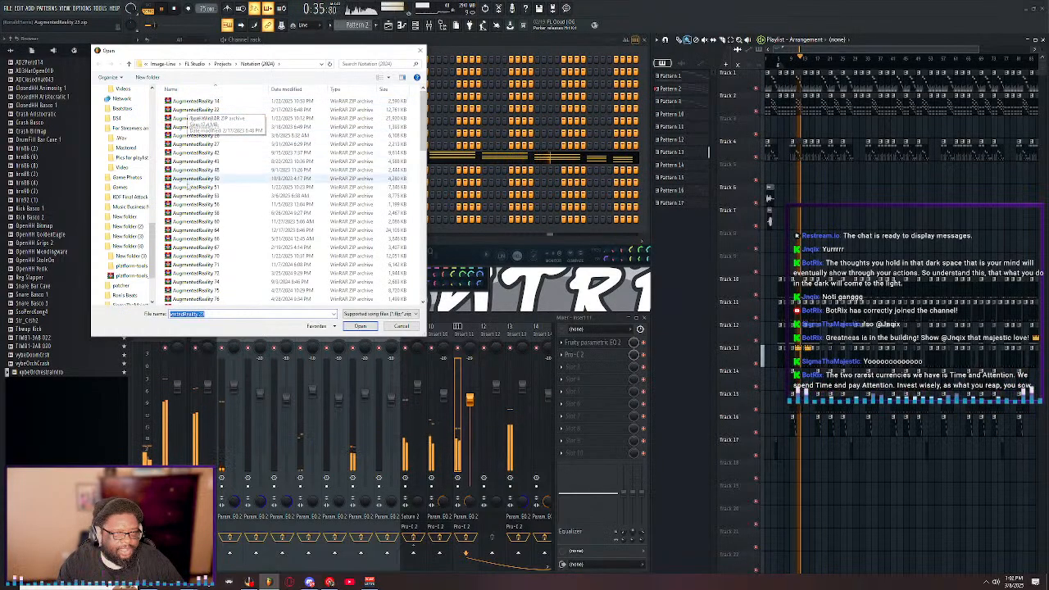
scroll(191, 187, down, 7)
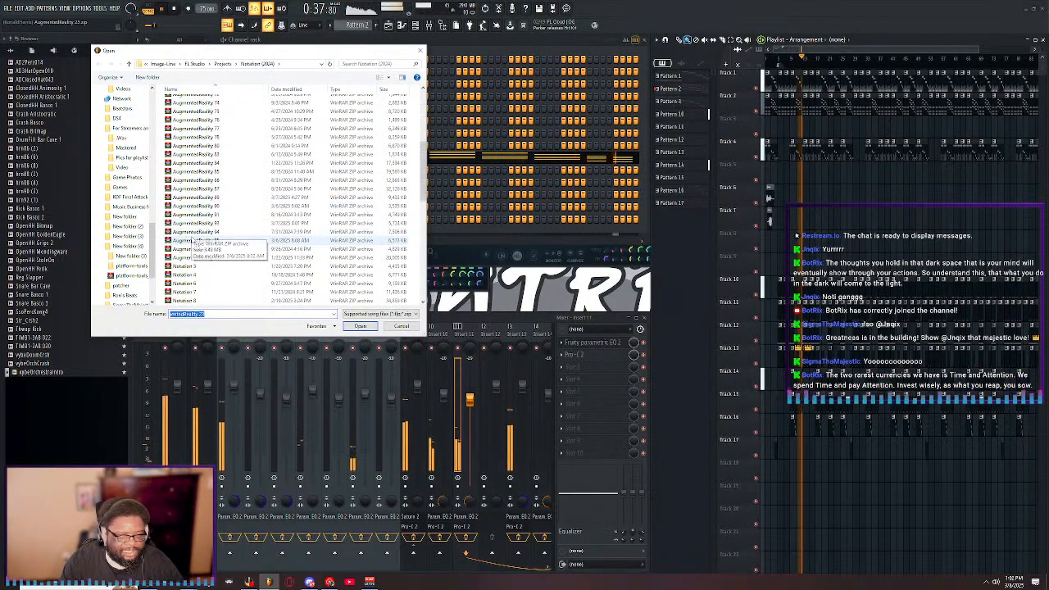
scroll(201, 246, down, 1)
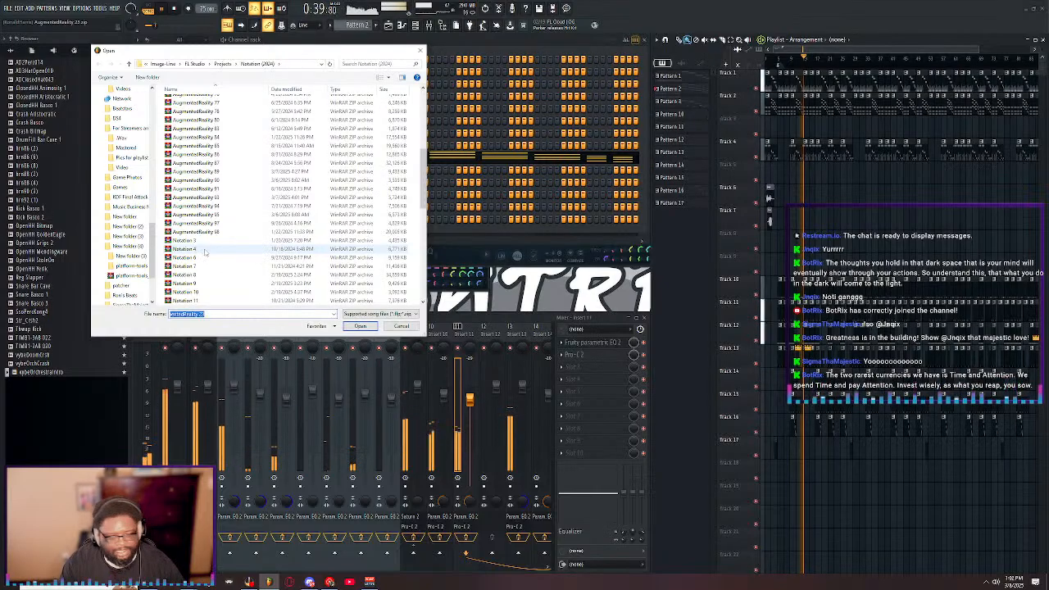
scroll(201, 248, down, 5)
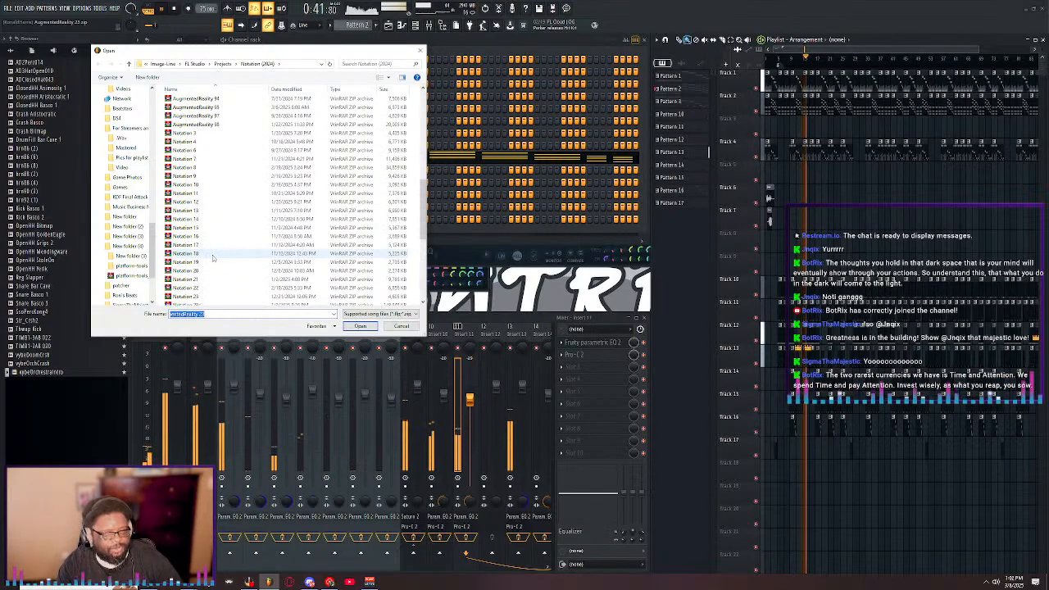
scroll(212, 258, up, 12)
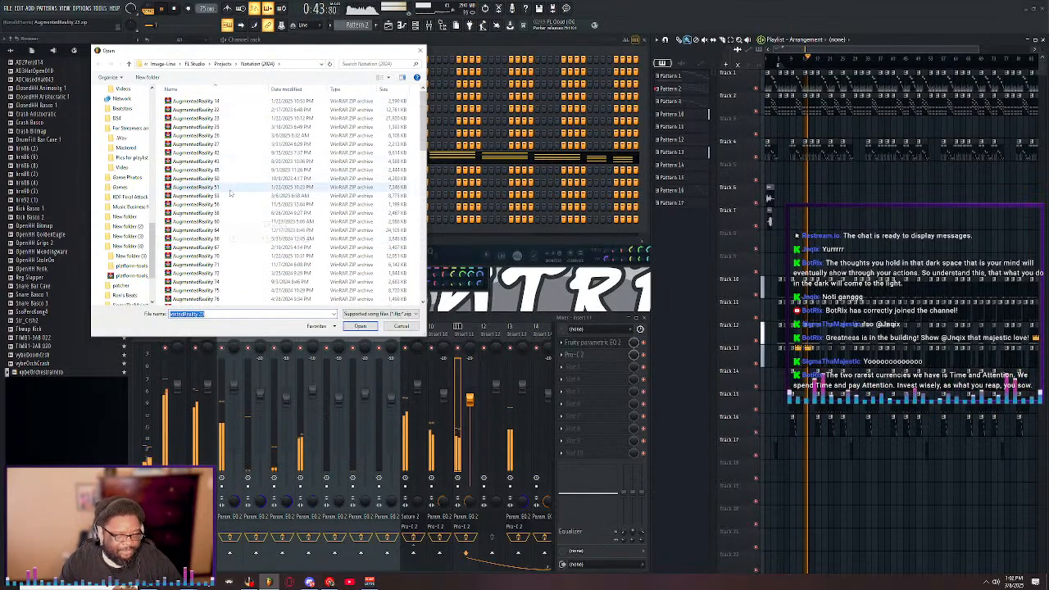
scroll(230, 194, down, 5)
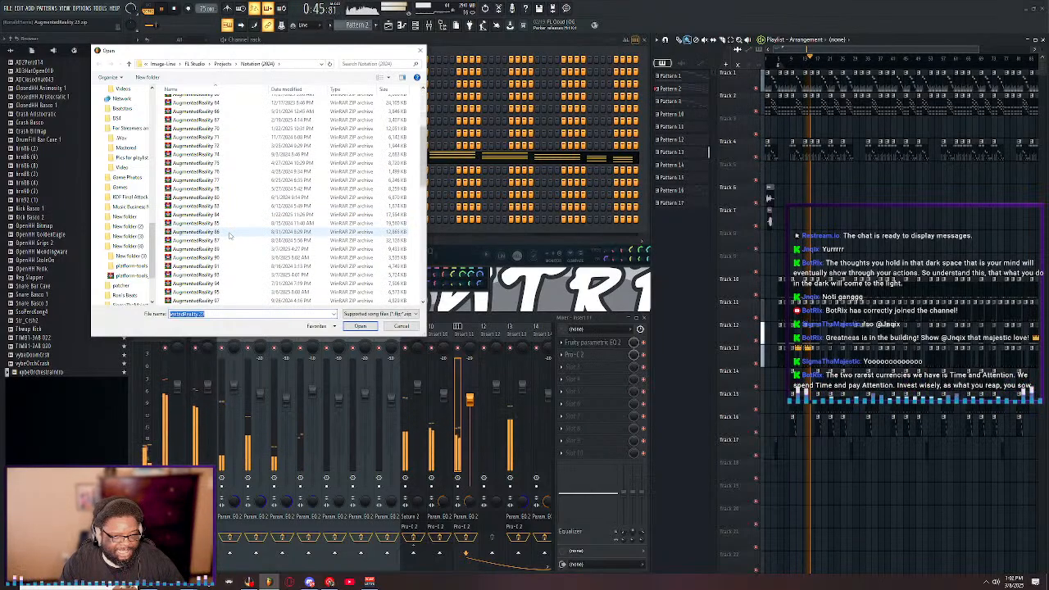
scroll(229, 235, down, 3)
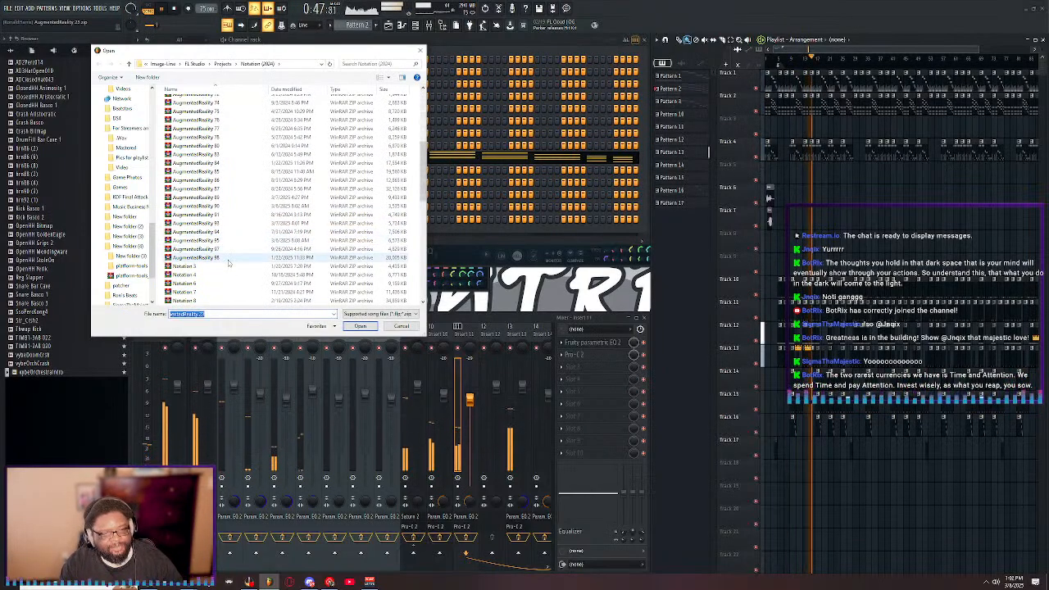
scroll(230, 260, up, 7)
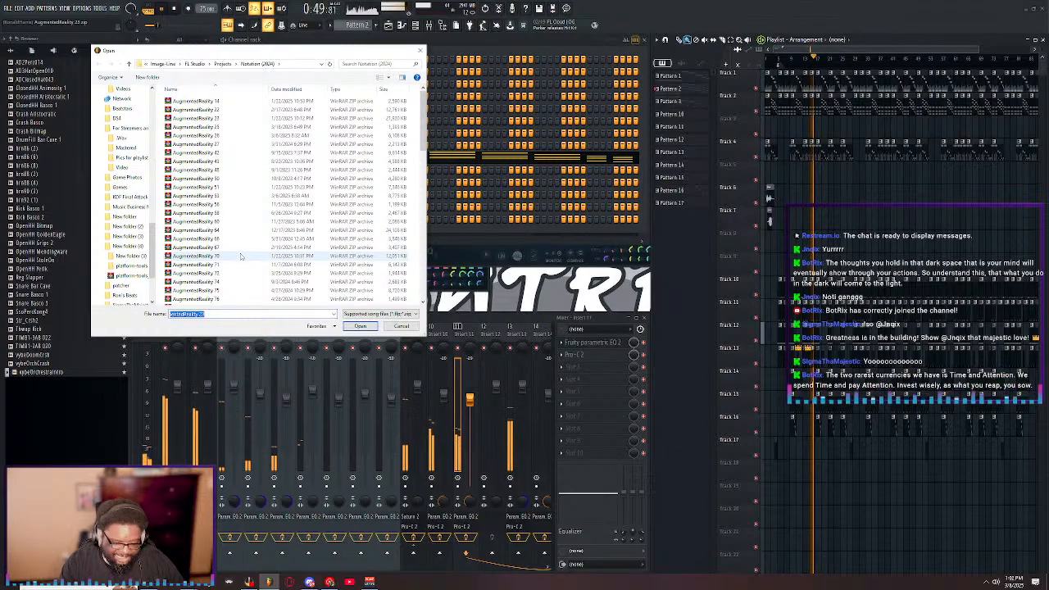
click(421, 52)
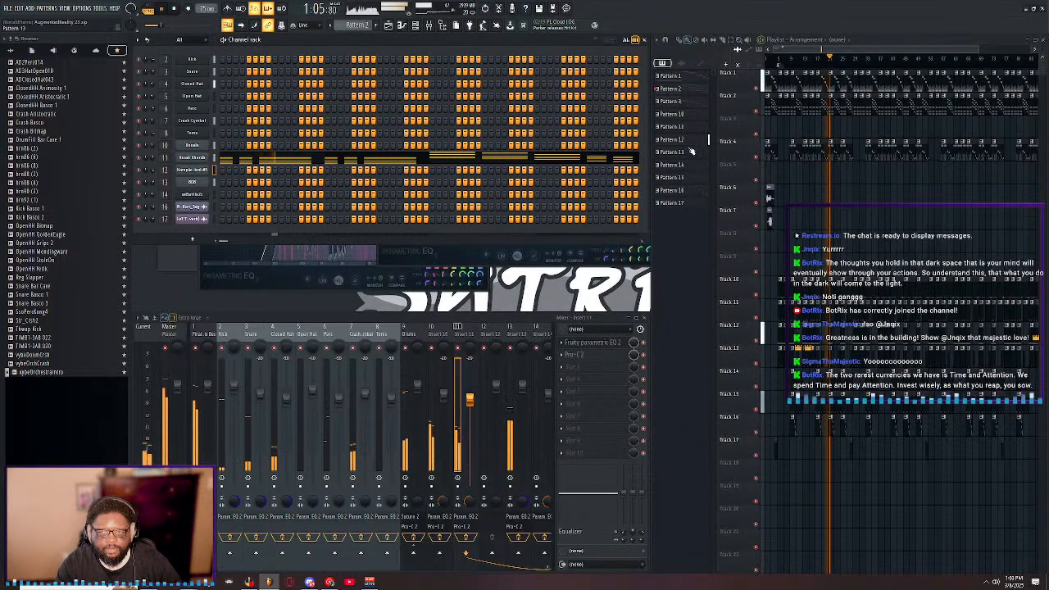
- Enlarge the playlist, loop the eight-bar section starting at bar 21 for playback, and clear the time selection
double_click(881, 38)
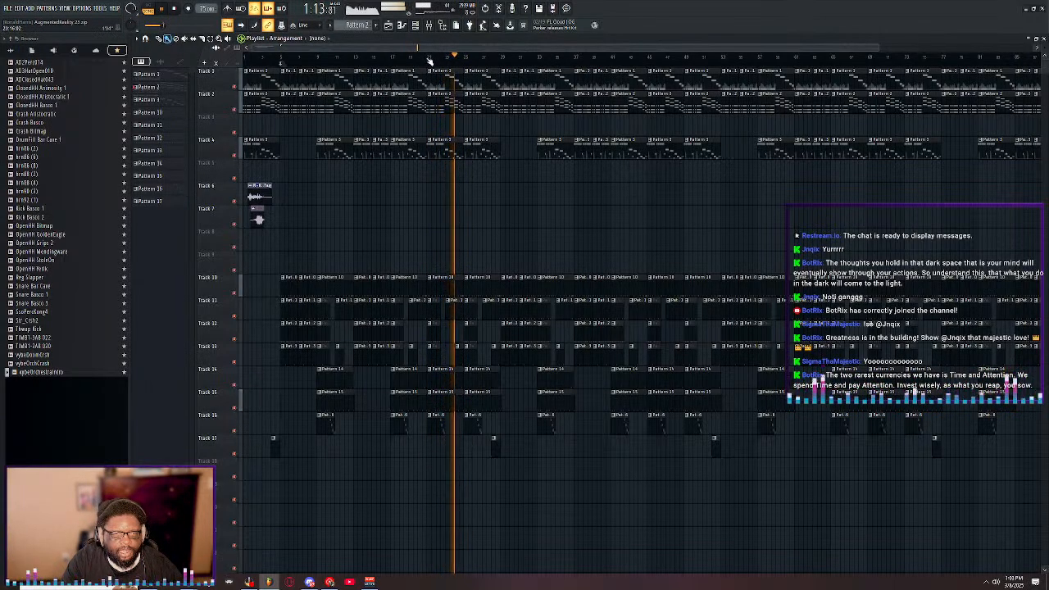
drag(430, 61, 502, 66)
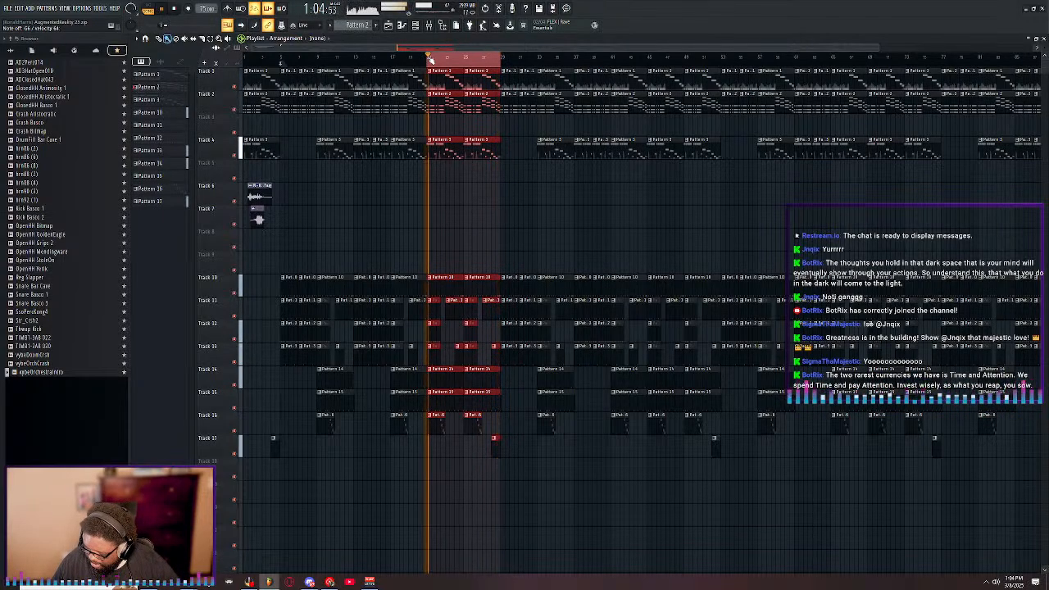
key(space)
key(space)
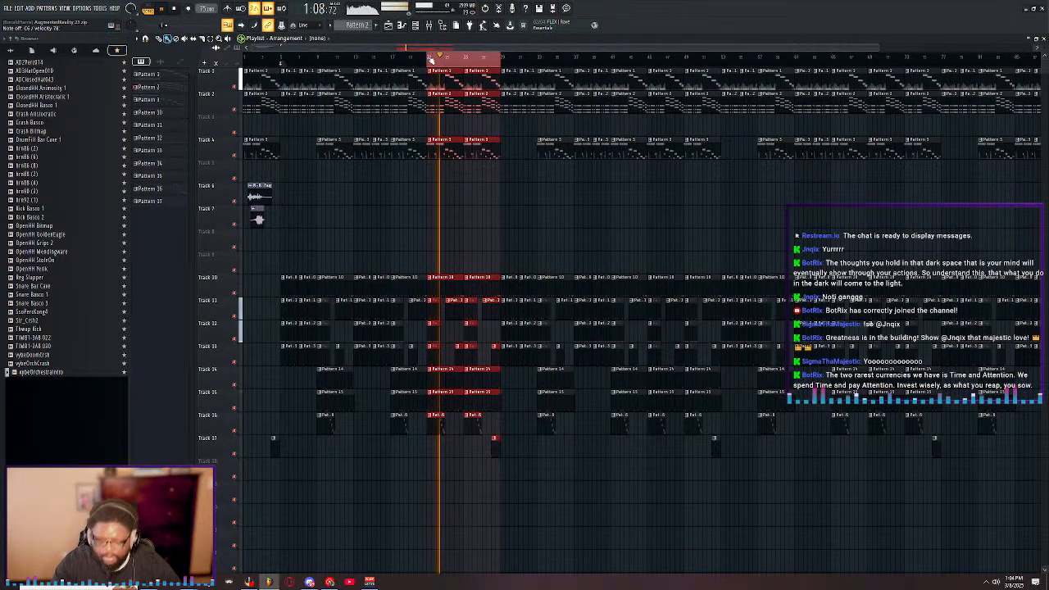
key(space)
click(430, 59)
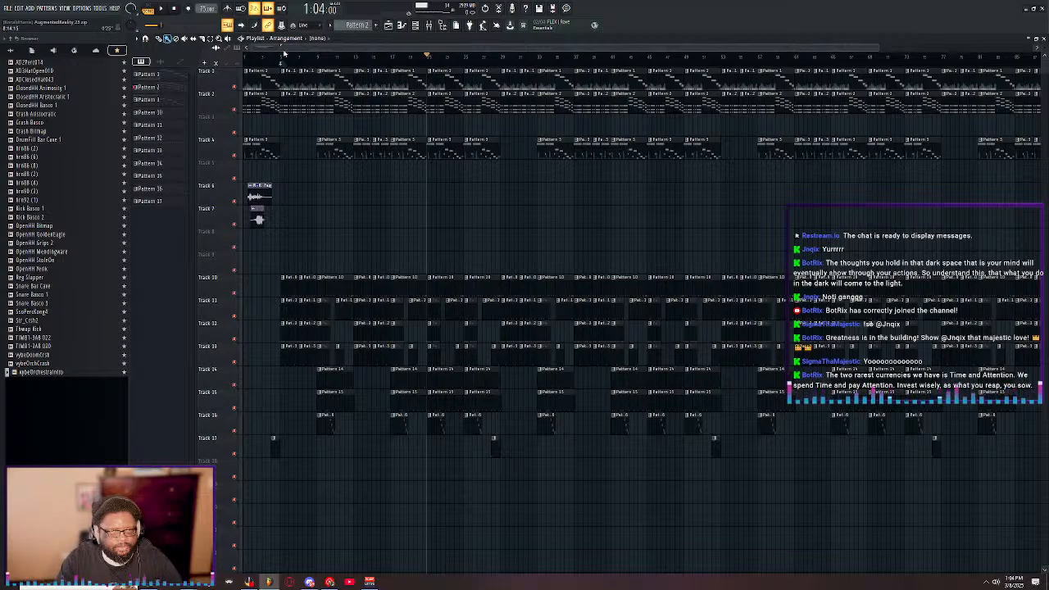
- Make the empty Pattern 4 the active pattern and show the playlist enlarged again
double_click(375, 41)
scroll(358, 25, down, 3)
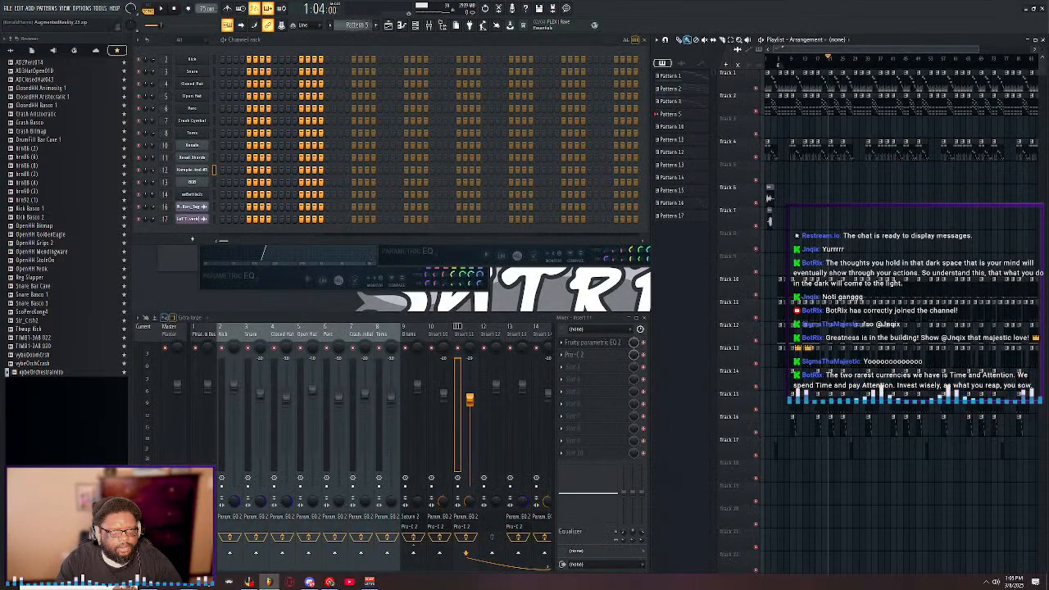
scroll(358, 26, up, 1)
scroll(358, 25, down, 1)
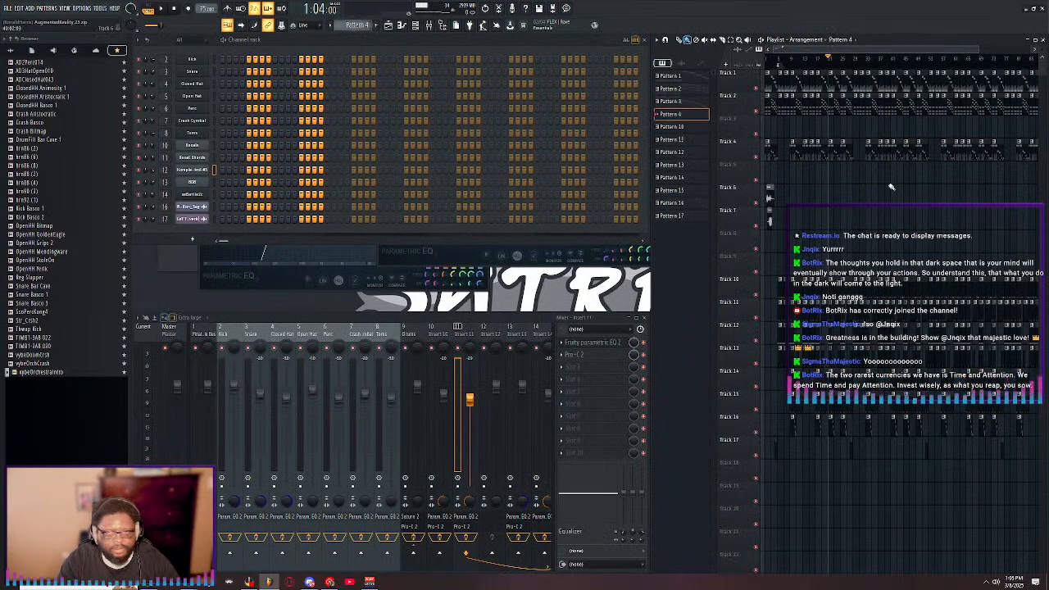
double_click(877, 41)
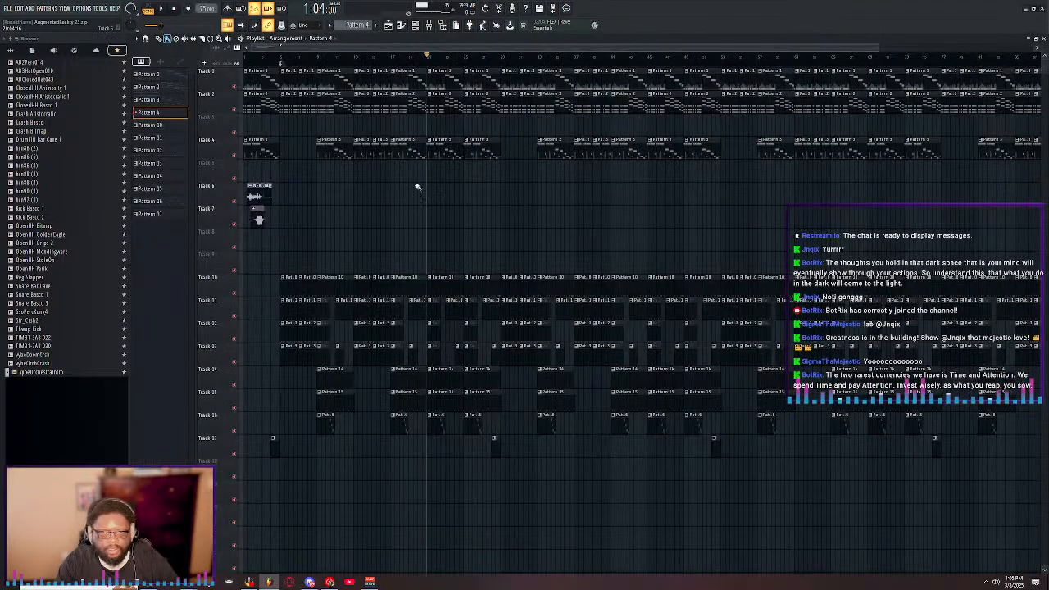
- Place Pattern 4 on Track 5 at bar 21 and record a live Komplete Kontrol melody into it from there
click(188, 8)
click(525, 338)
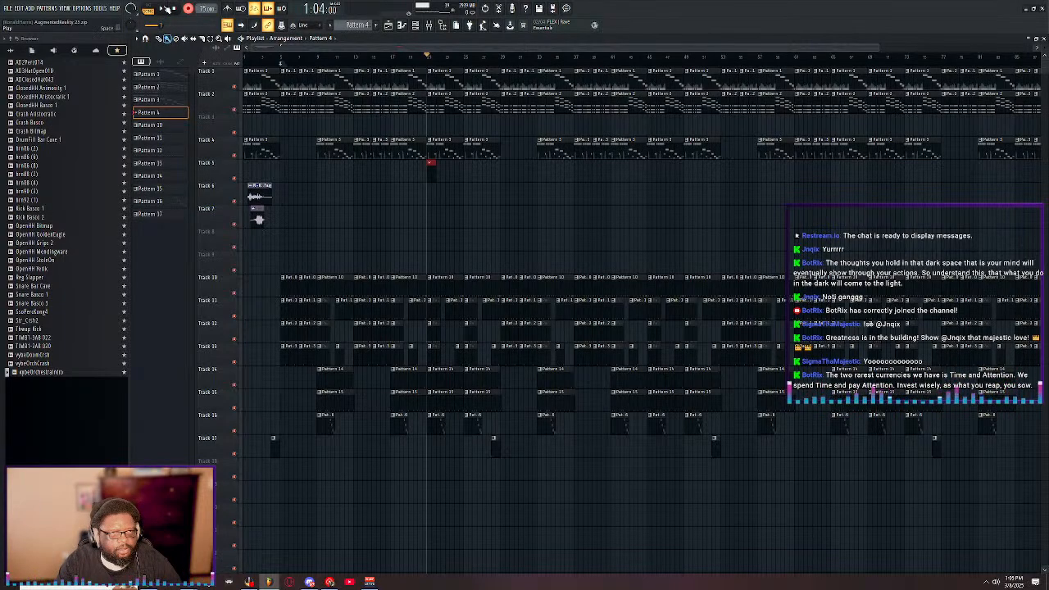
click(165, 8)
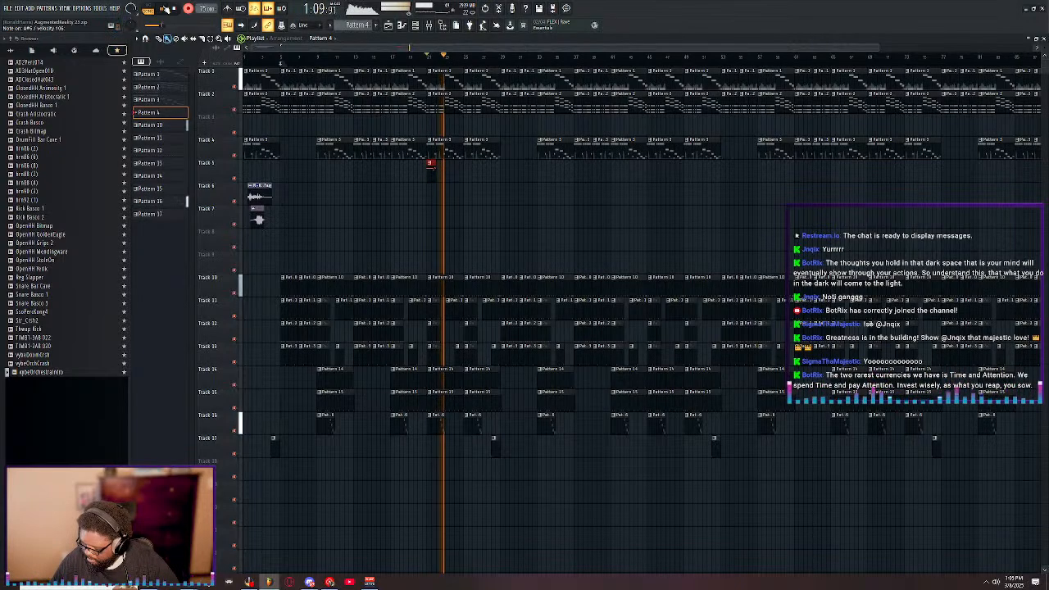
key(space)
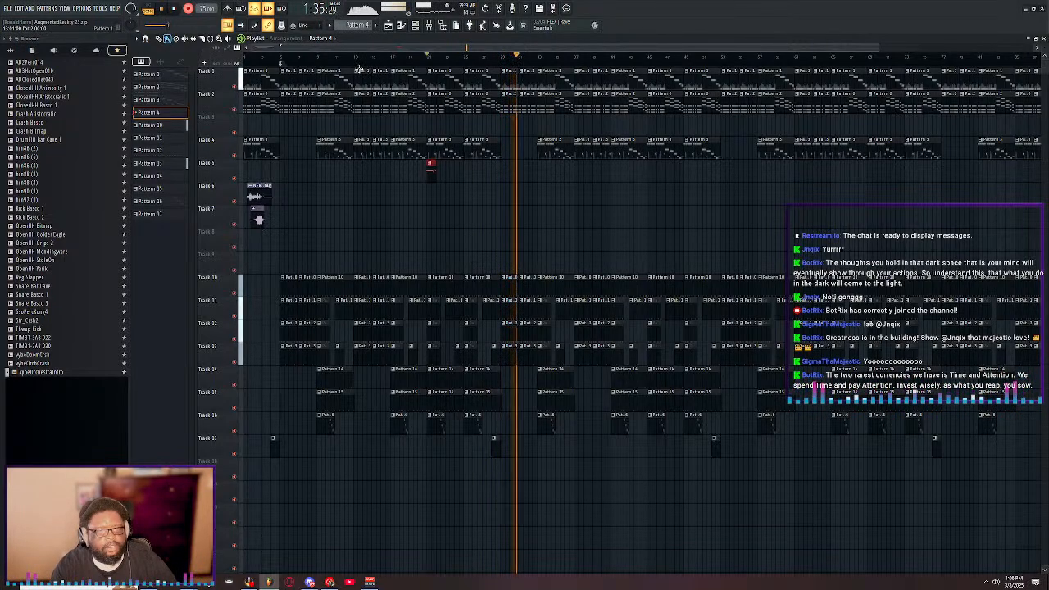
key(space)
- Open the recorded Pattern 4 clip in an enlarged piano roll and quantize its notes to the grid
double_click(456, 171)
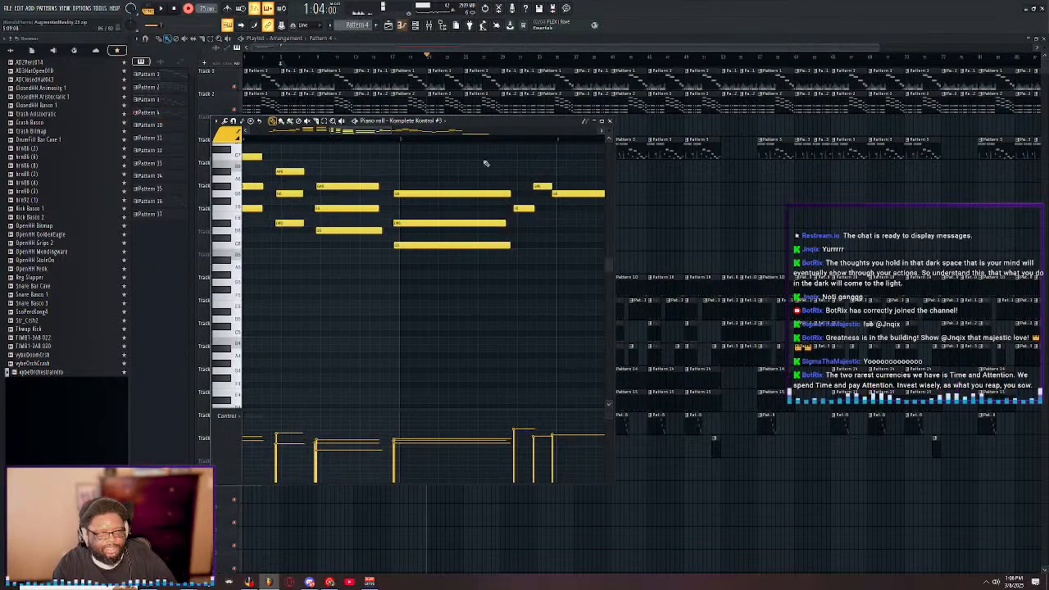
drag(378, 134, 295, 137)
double_click(464, 125)
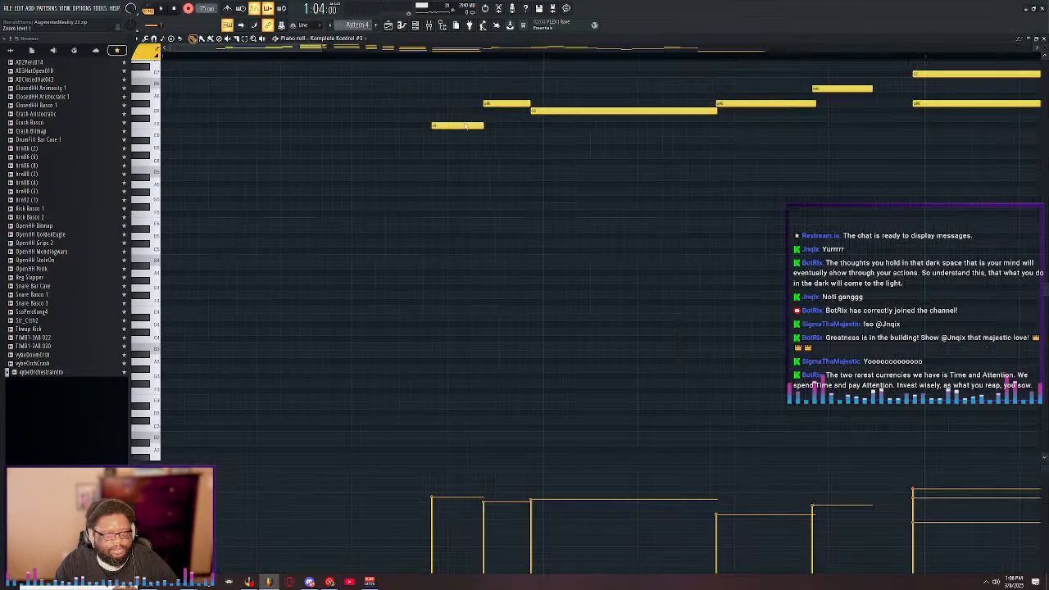
scroll(458, 138, up, 1)
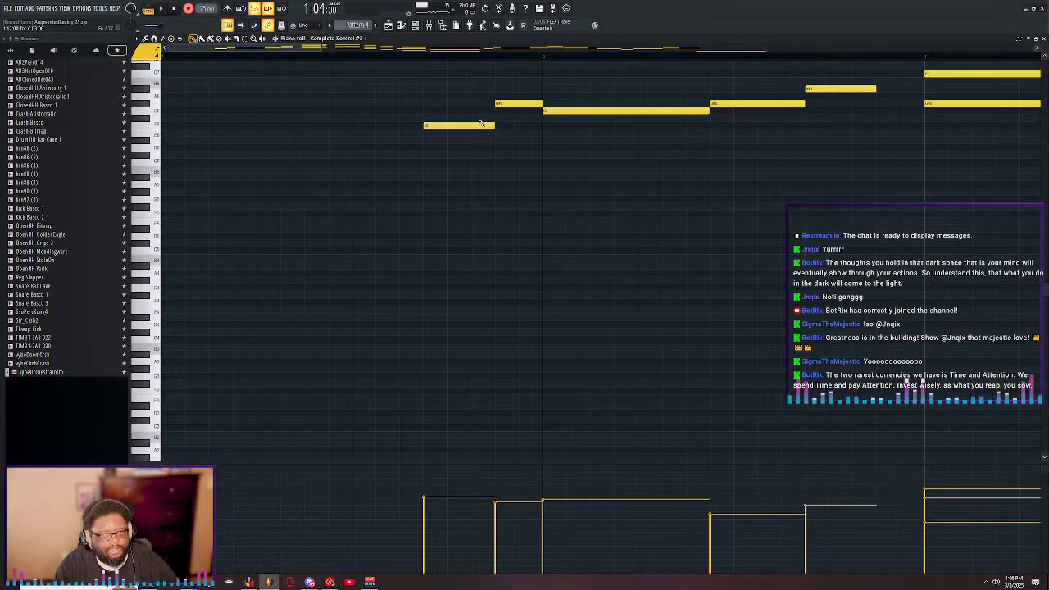
- Trim the start of the first short F note to where the preceding long note ends and play back the melody
scroll(476, 59, down, 5)
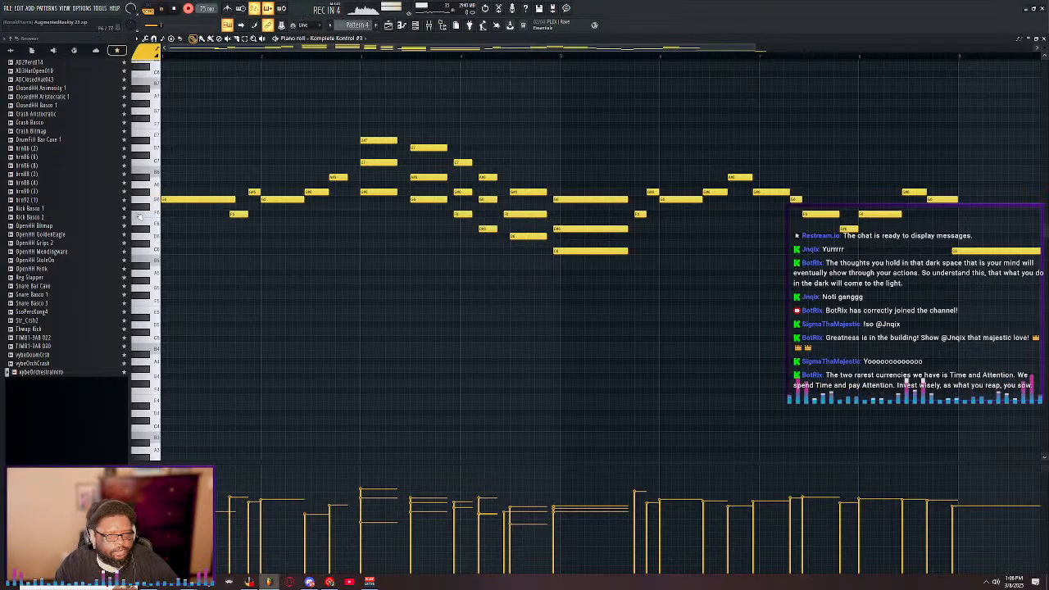
scroll(230, 54, up, 4)
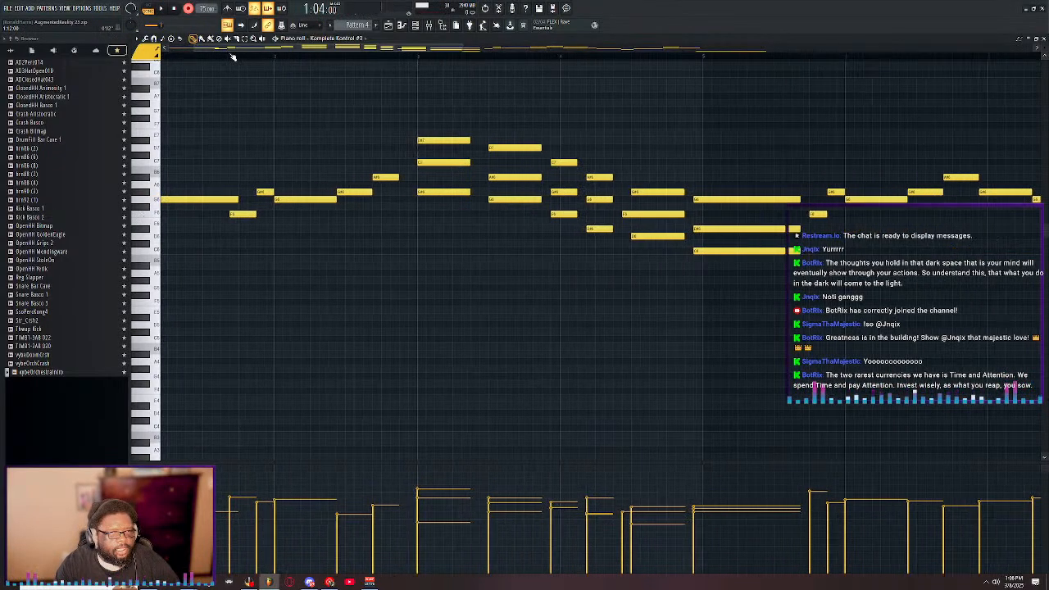
key(ctrl+a)
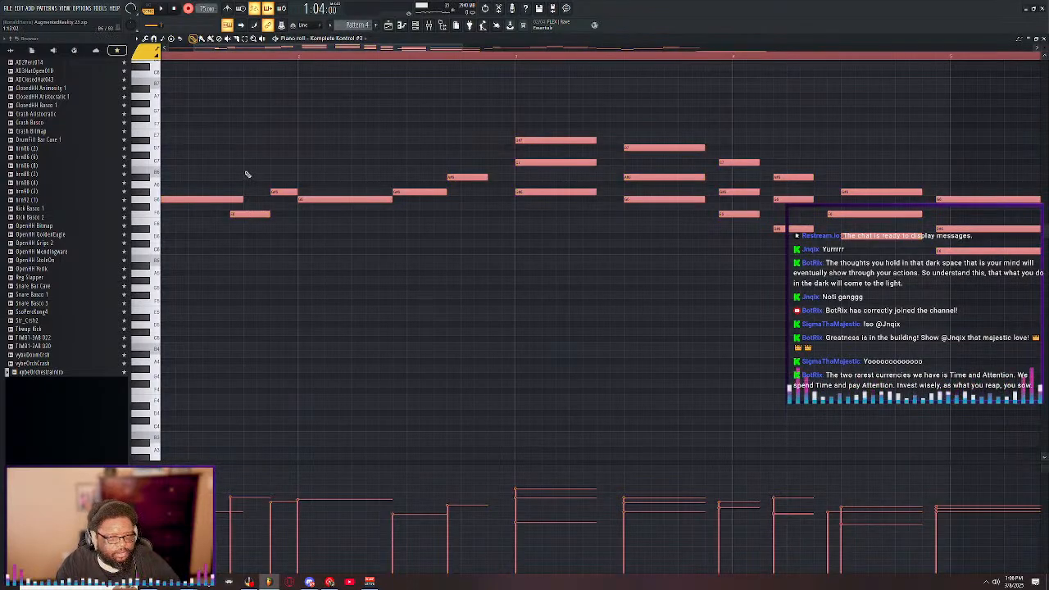
key(ctrl+d)
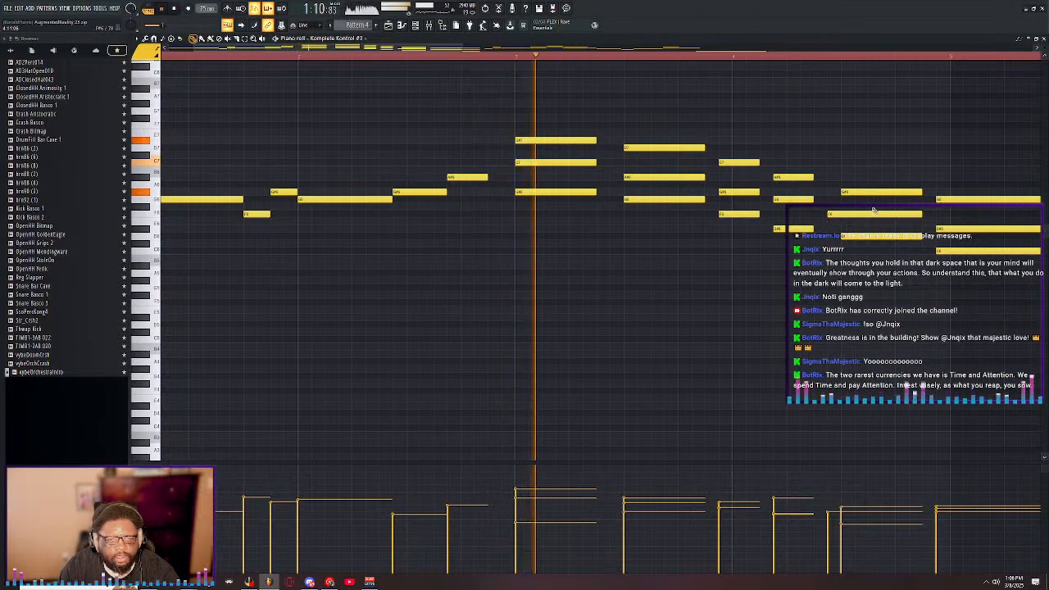
- Trim the lower F note to its chord's start and shift the late chords one grid step later onto bars 4 and 5
drag(831, 214, 847, 214)
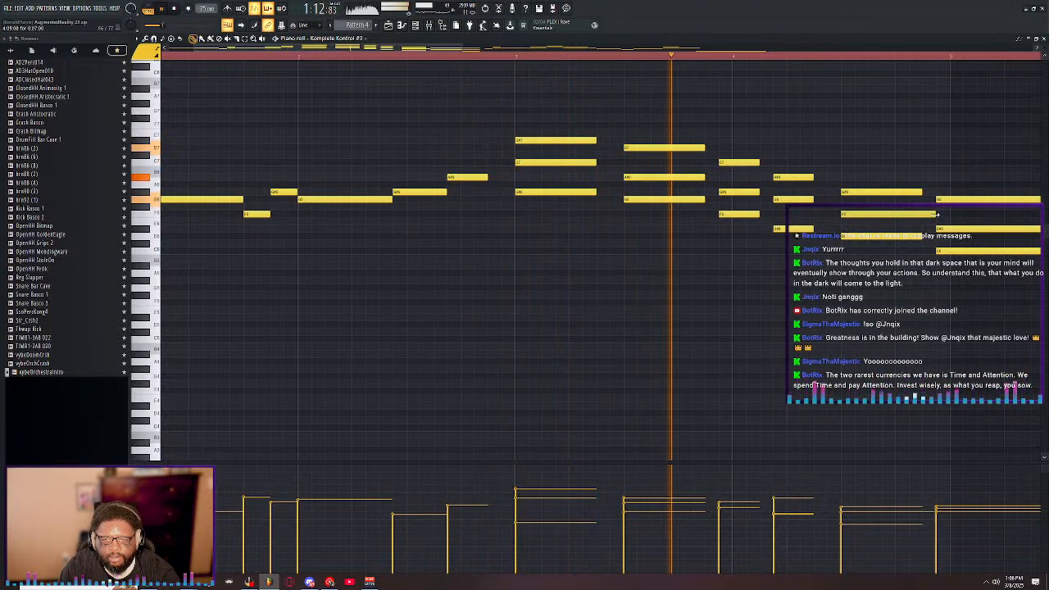
drag(973, 186, 981, 254)
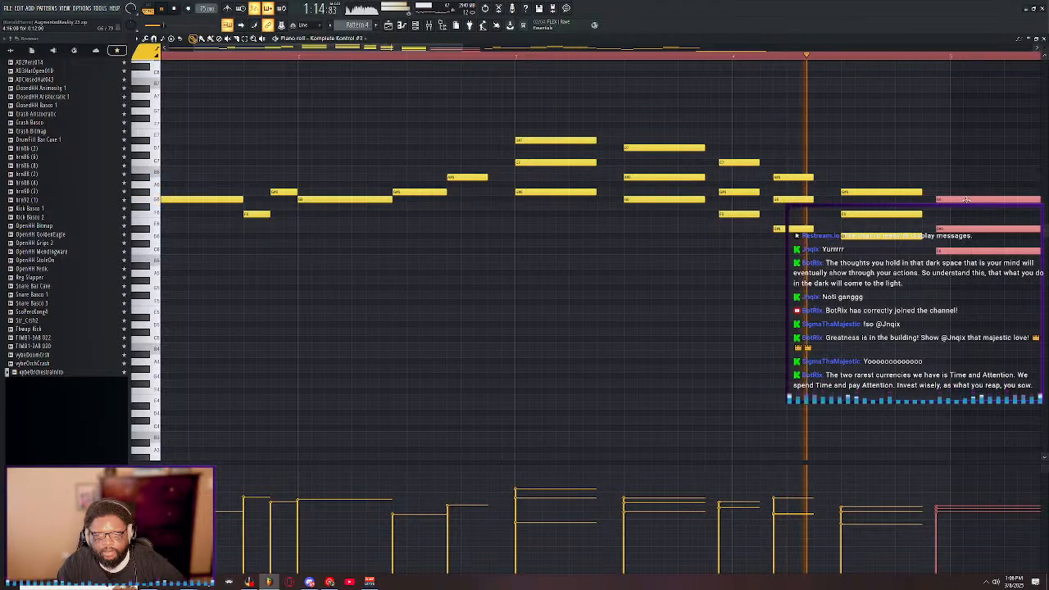
drag(963, 199, 976, 199)
drag(737, 136, 786, 255)
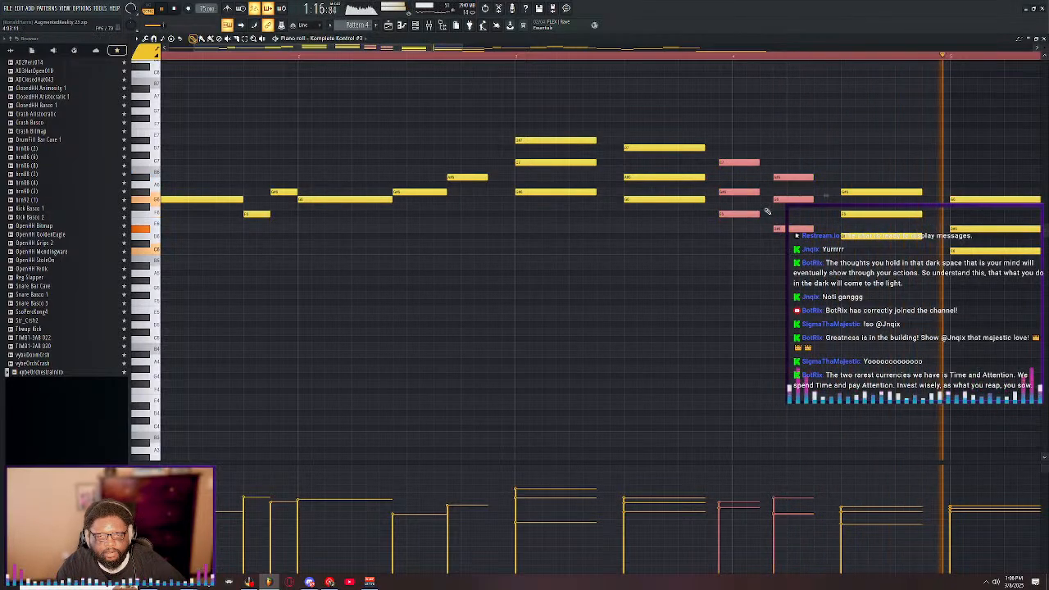
drag(743, 191, 758, 191)
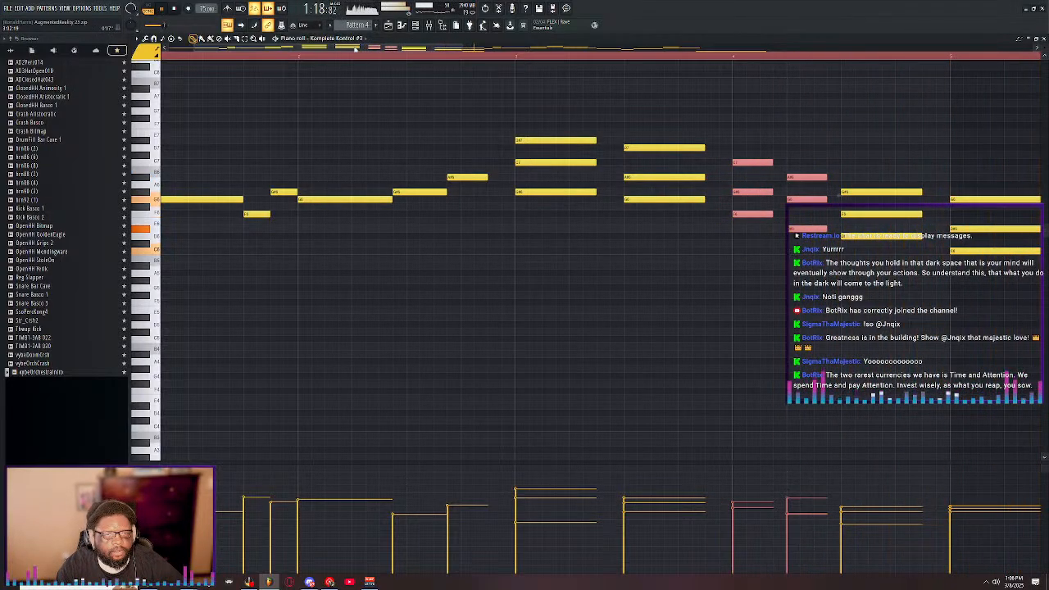
- Shift the second phrase's notes leading into bar 8 one grid step later and make the final low C note start at bar 9
drag(330, 49, 558, 63)
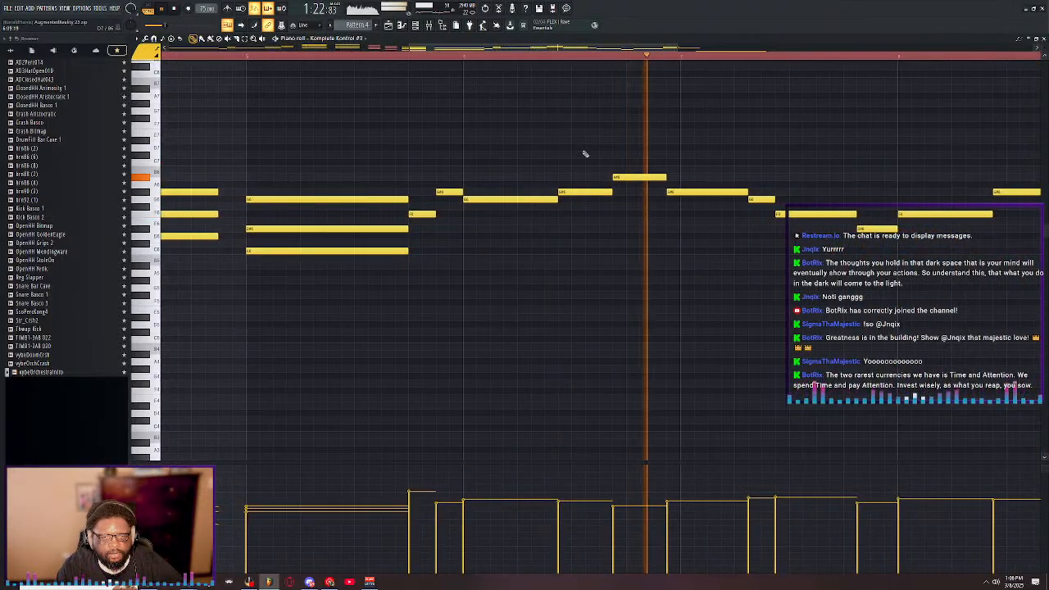
drag(583, 145, 888, 230)
click(906, 244)
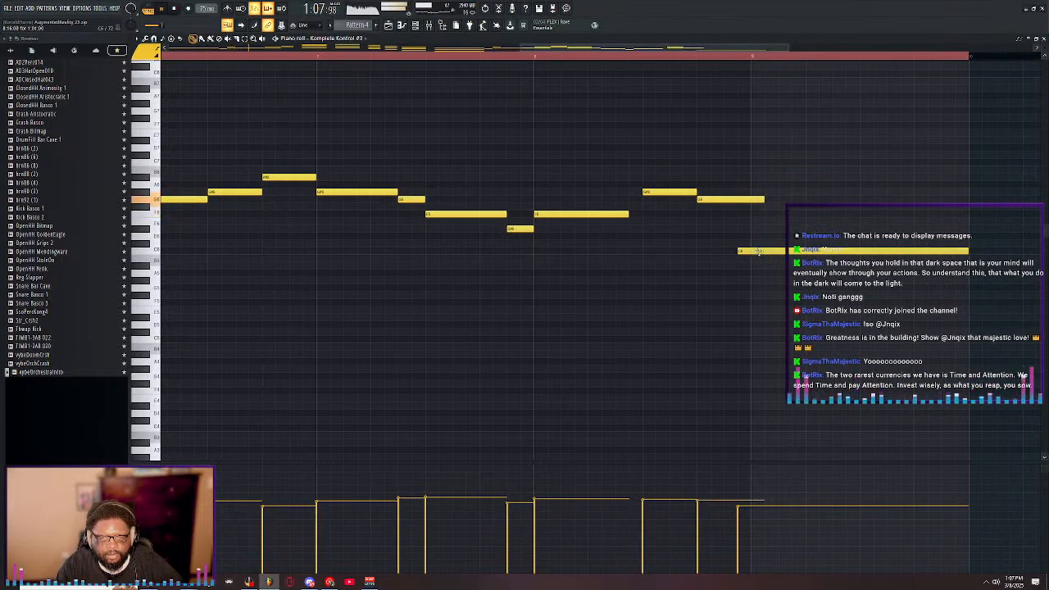
drag(759, 251, 773, 251)
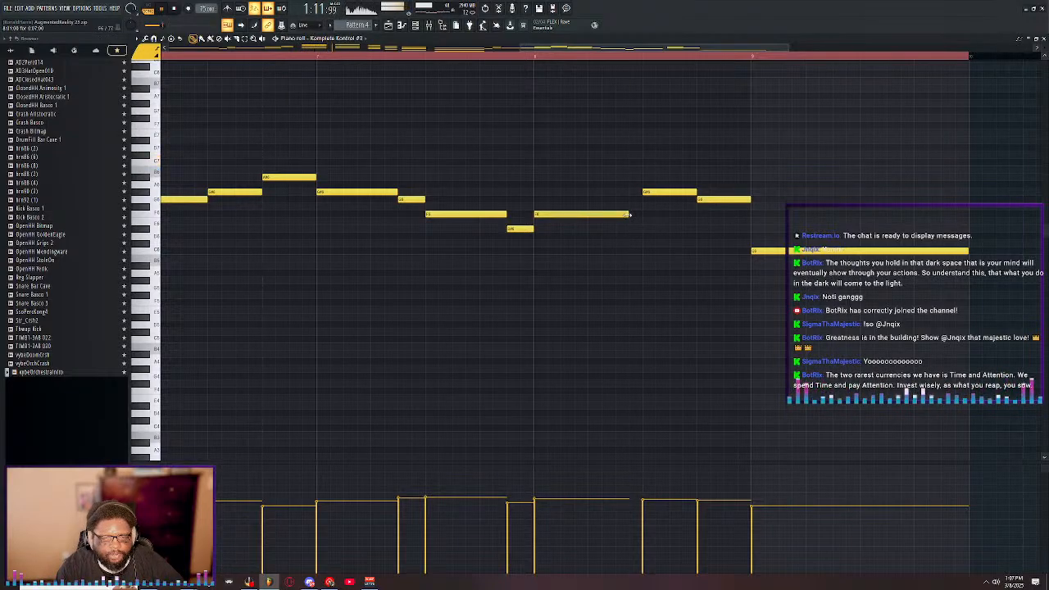
- Apply quick legato to all the Pattern 4 notes and return the piano roll to its smaller size behind the channel rack
drag(605, 51, 309, 73)
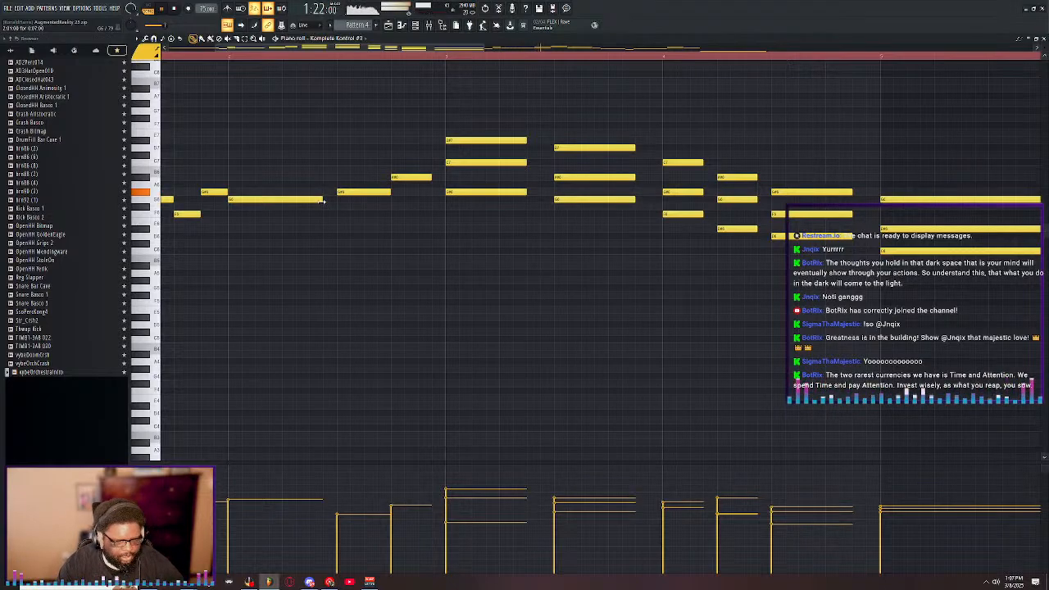
key(ctrl+l)
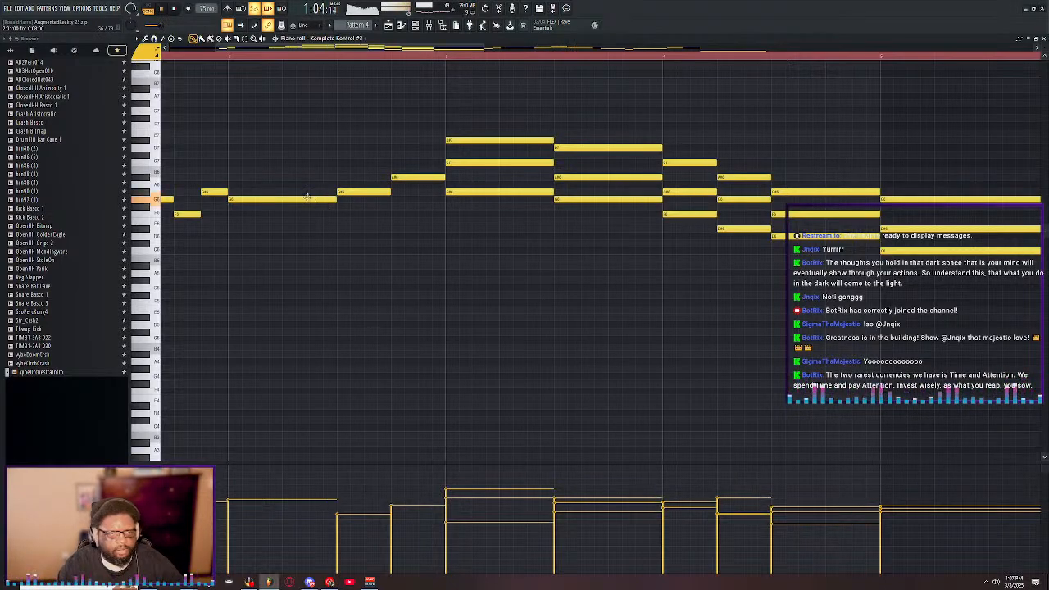
scroll(287, 58, down, 4)
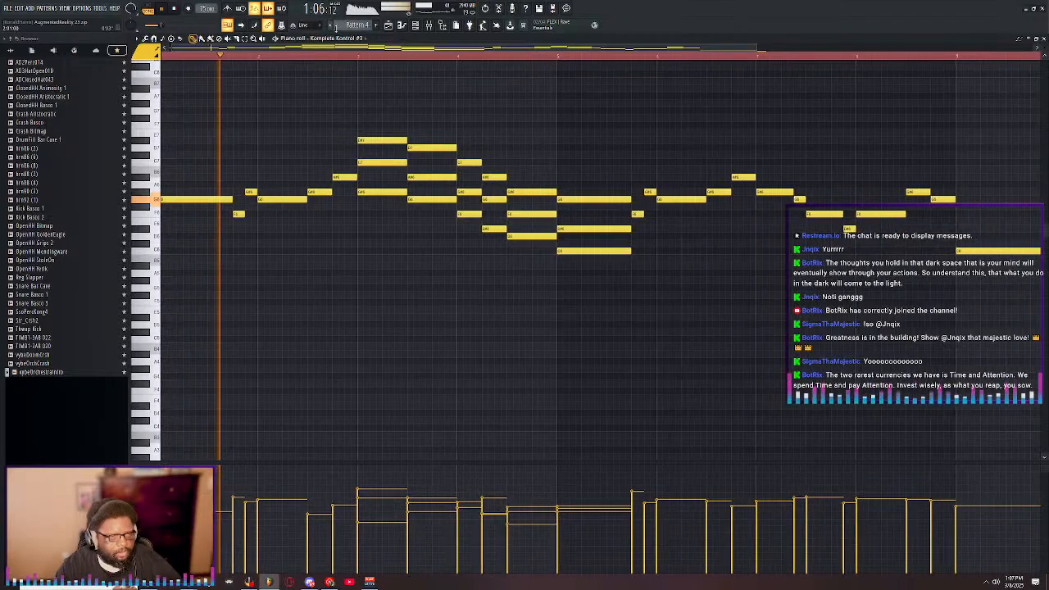
double_click(399, 41)
double_click(380, 41)
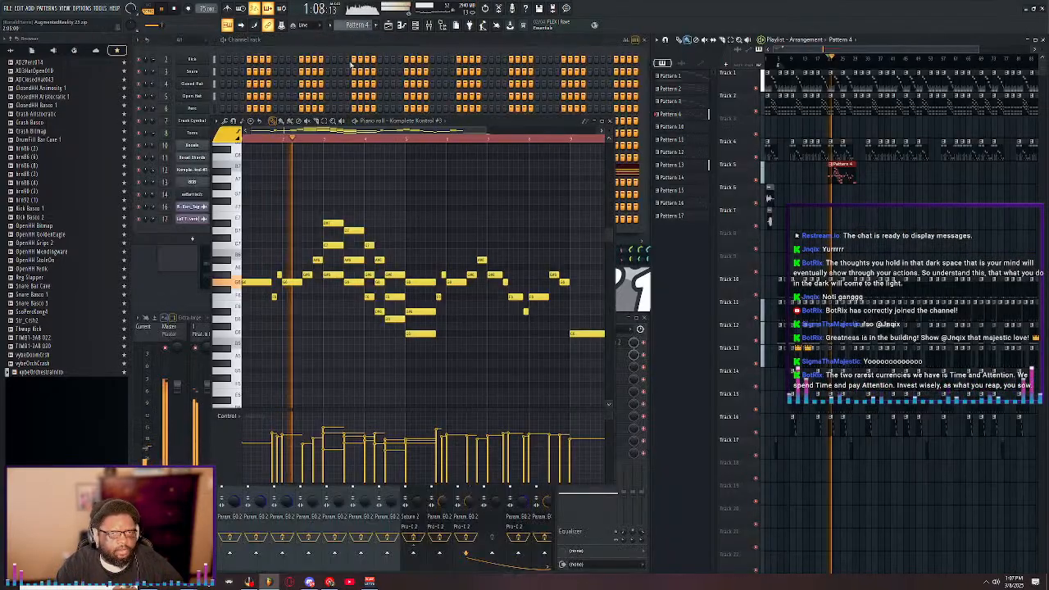
click(183, 228)
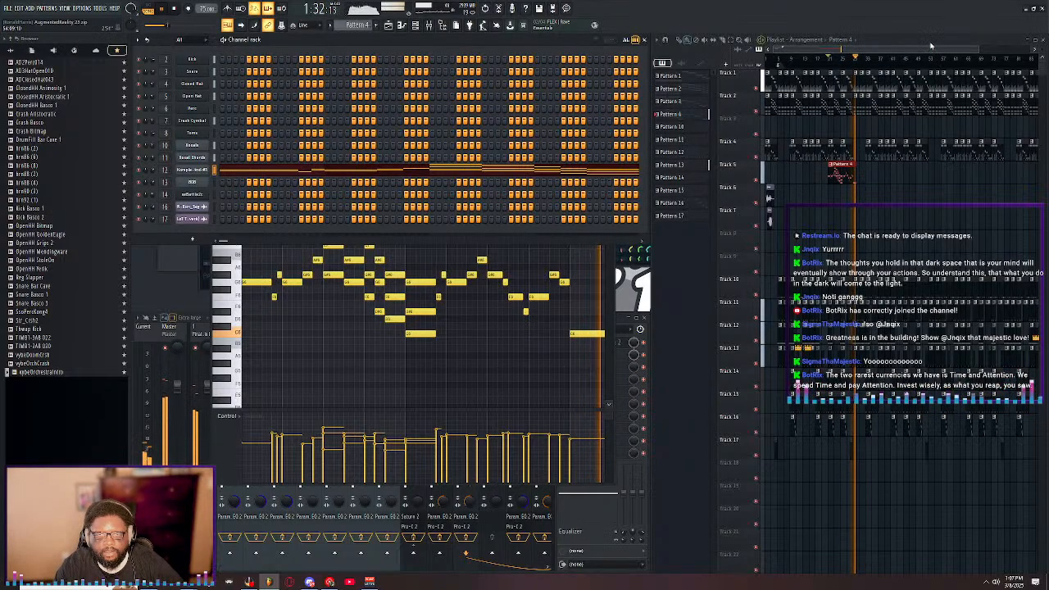
- Place copies of the Pattern 4 clip on Track 5 at bars 45 and 69 in the enlarged playlist and shrink it back
double_click(930, 41)
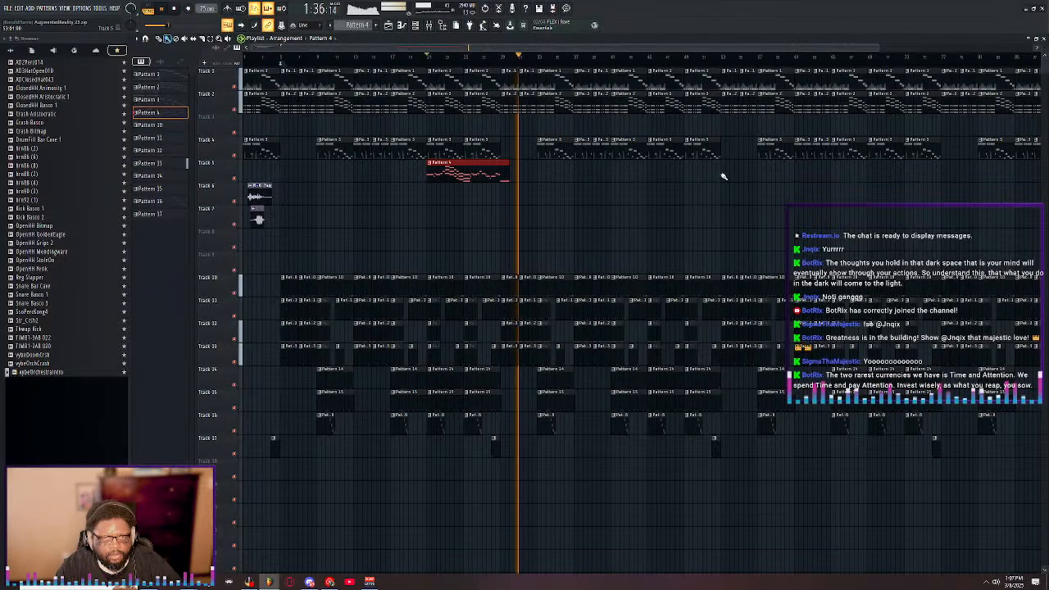
click(655, 168)
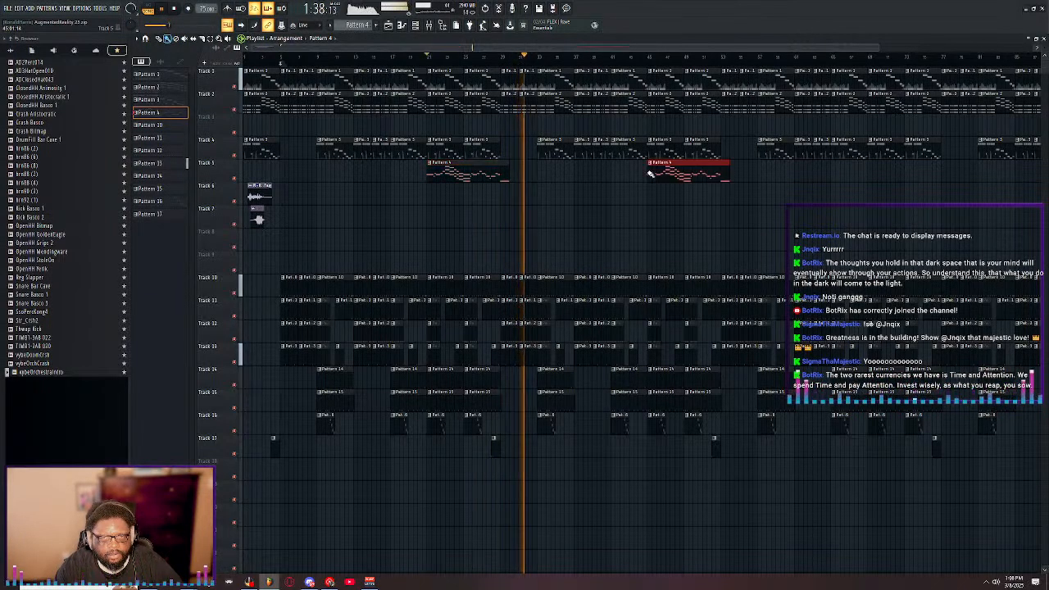
drag(665, 49, 814, 60)
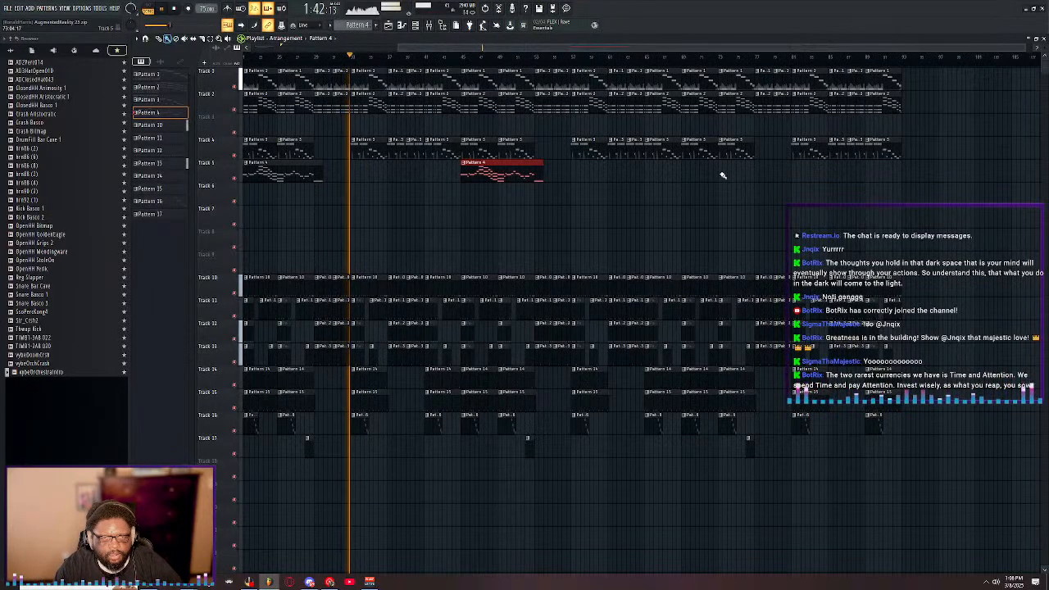
click(683, 171)
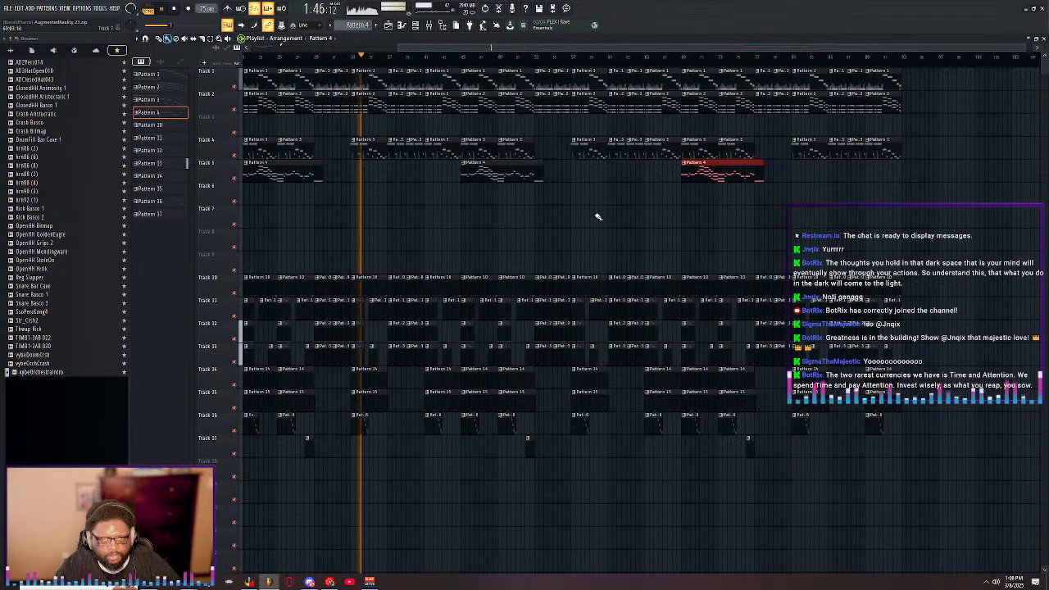
drag(523, 48, 426, 58)
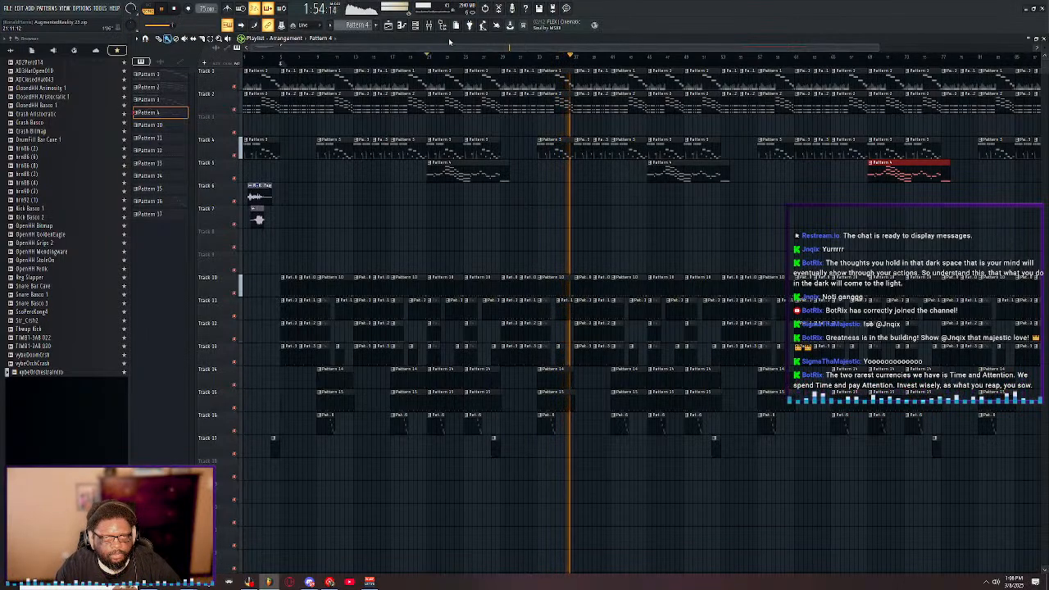
double_click(602, 38)
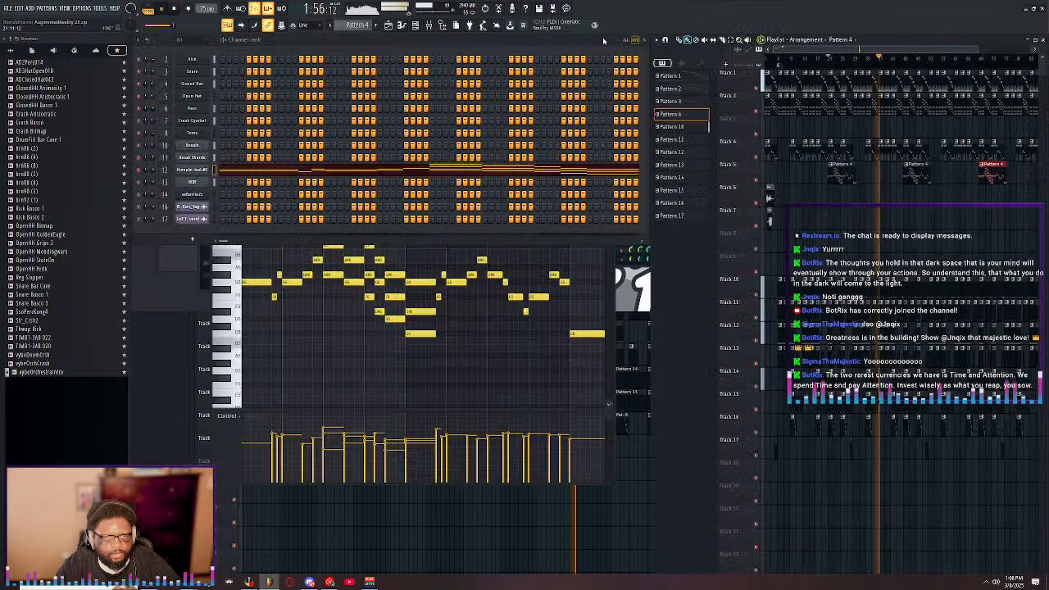
- Add another Komplete Kontrol channel below the existing melody channel and choose the Hybrid Keys library in it
right_click(196, 171)
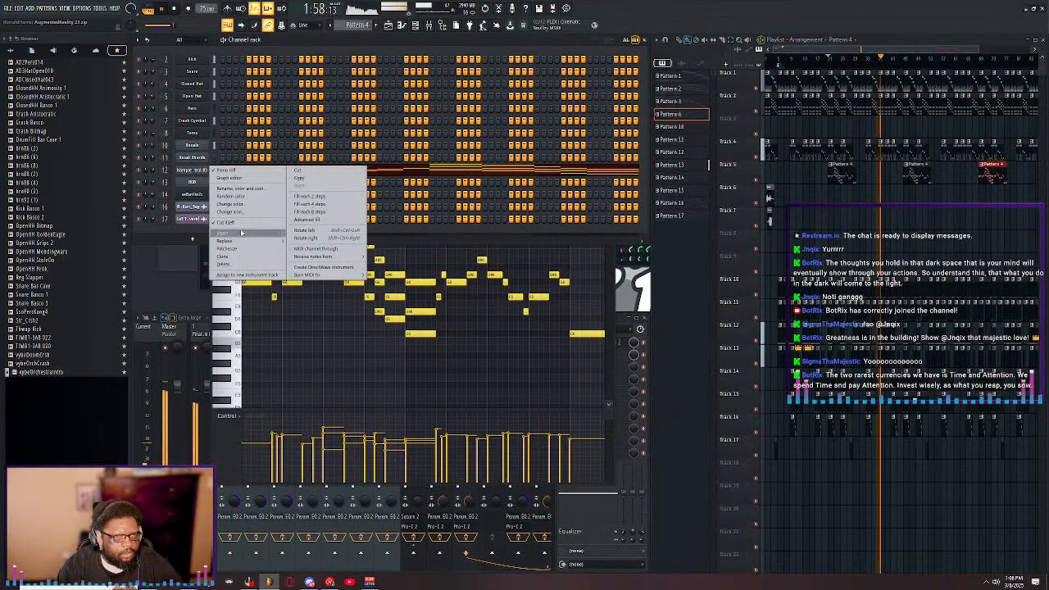
click(246, 265)
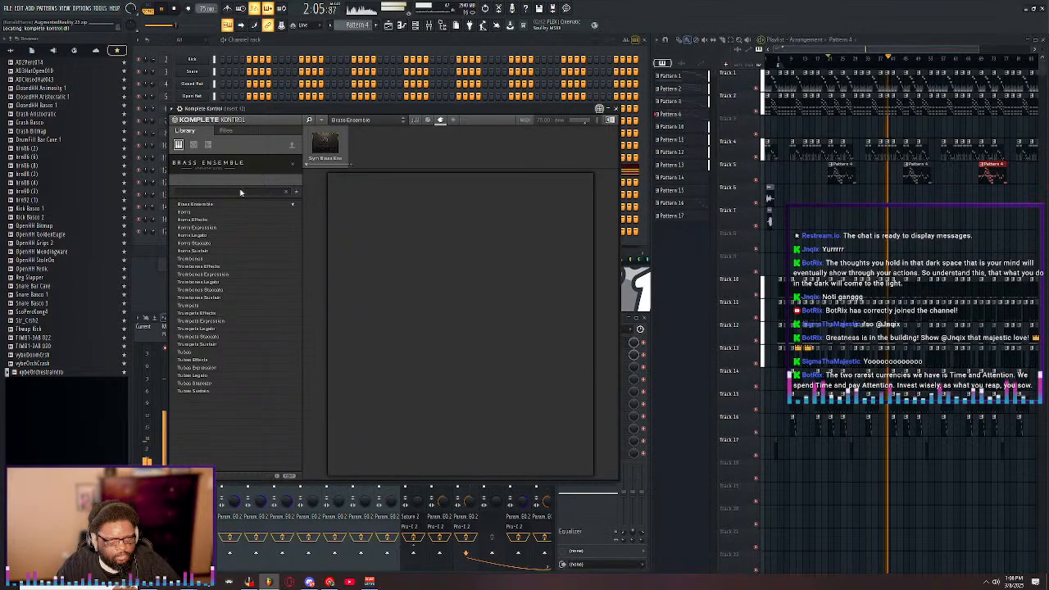
click(293, 165)
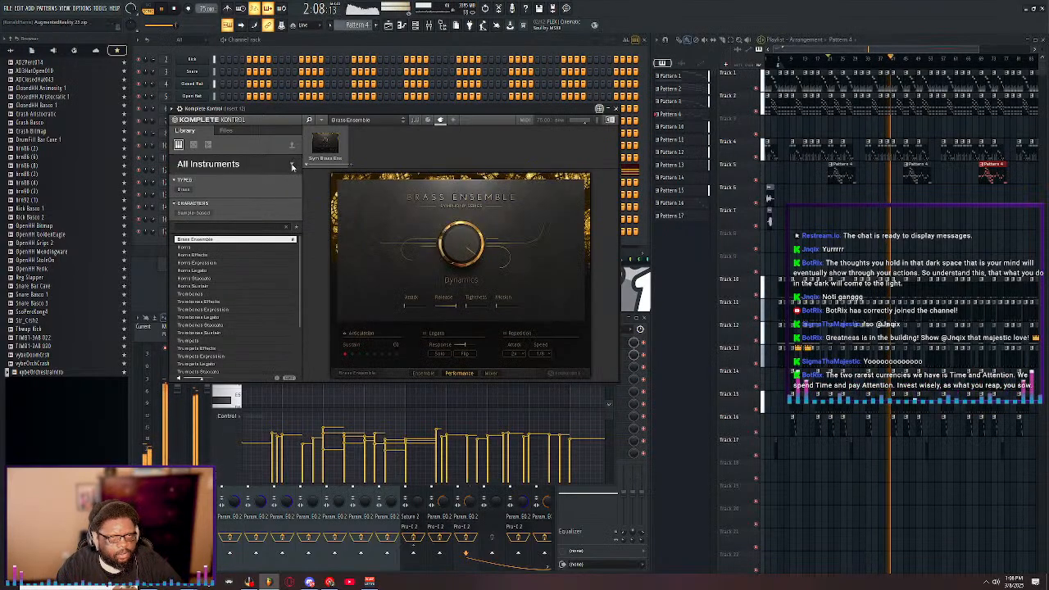
scroll(246, 246, down, 10)
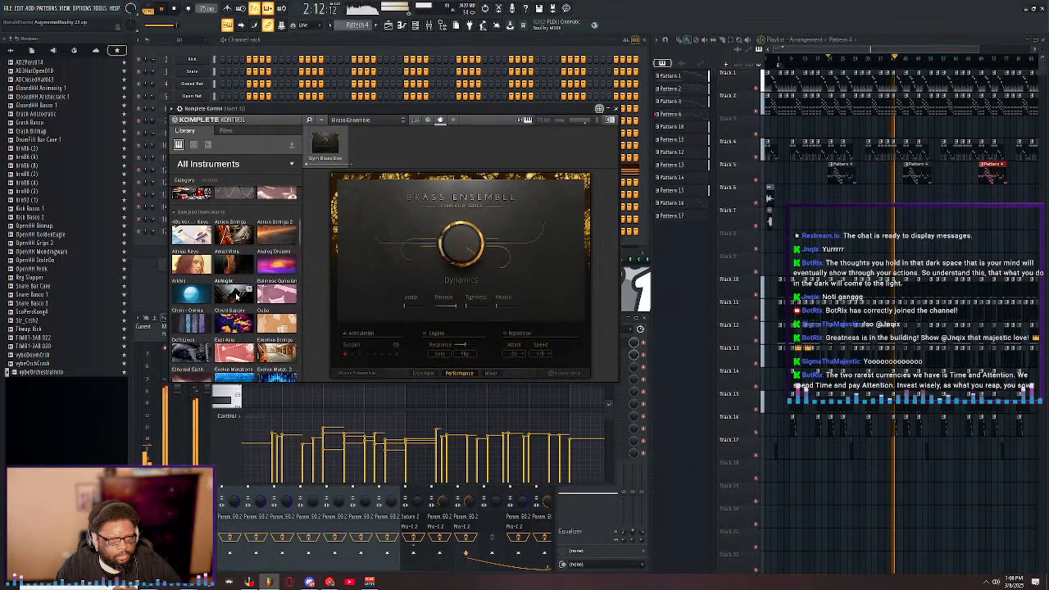
scroll(241, 268, down, 3)
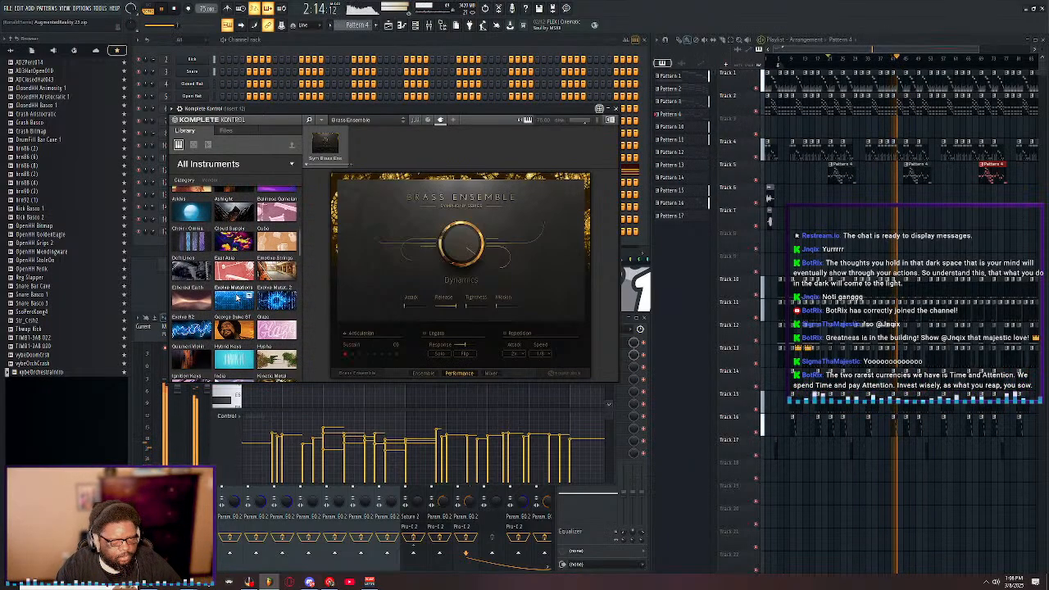
scroll(237, 297, down, 1)
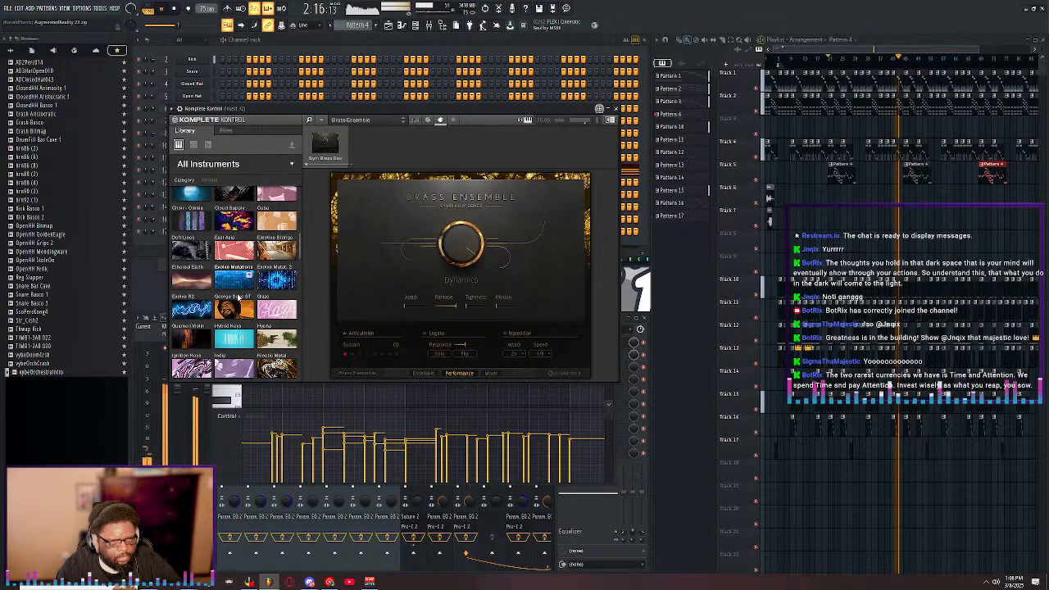
click(234, 341)
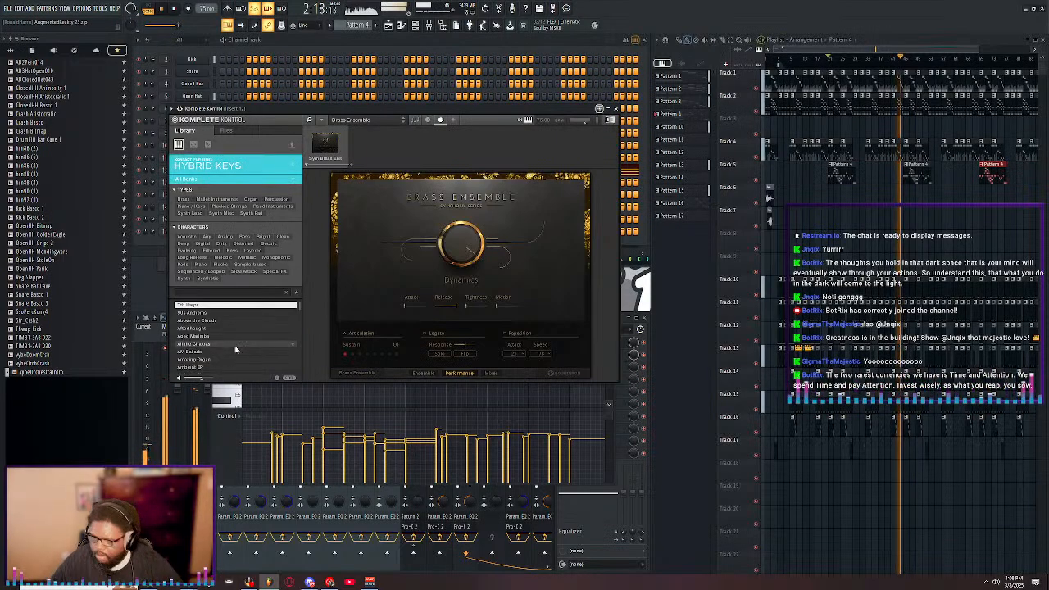
- Load the Aged Marimba preset from the Hybrid Keys list and stop the song playback
key(Down)
key(Down)
key(Down)
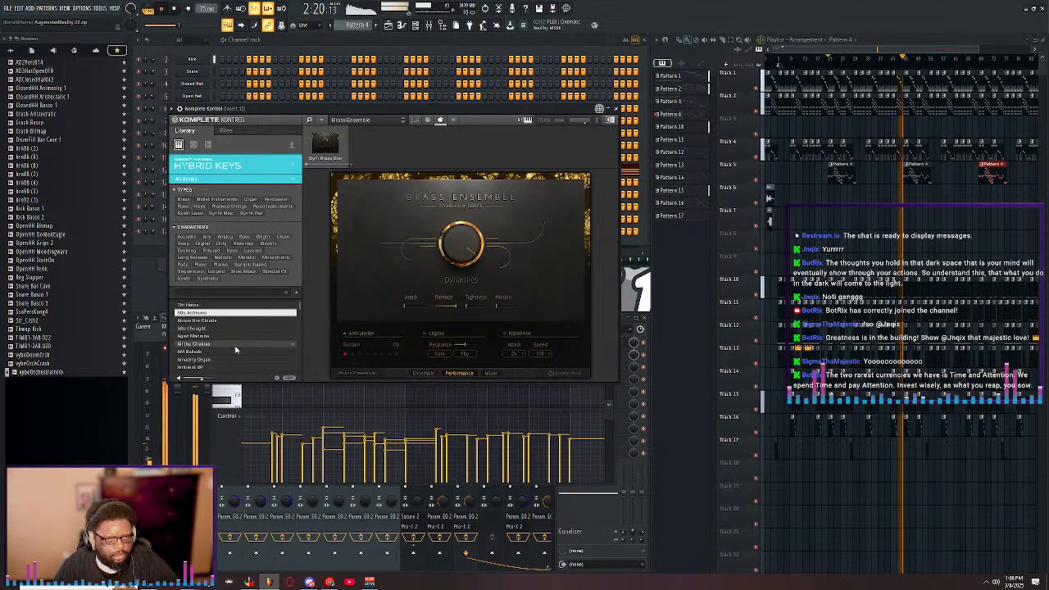
key(Down)
key(Down)
key(Down)
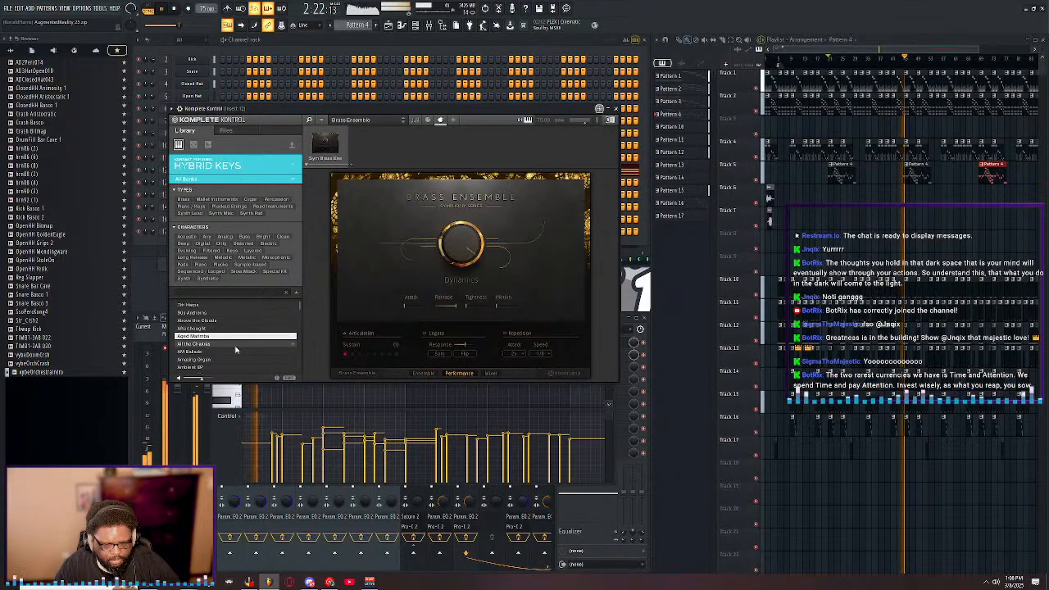
key(Up)
key(Up)
key(Up)
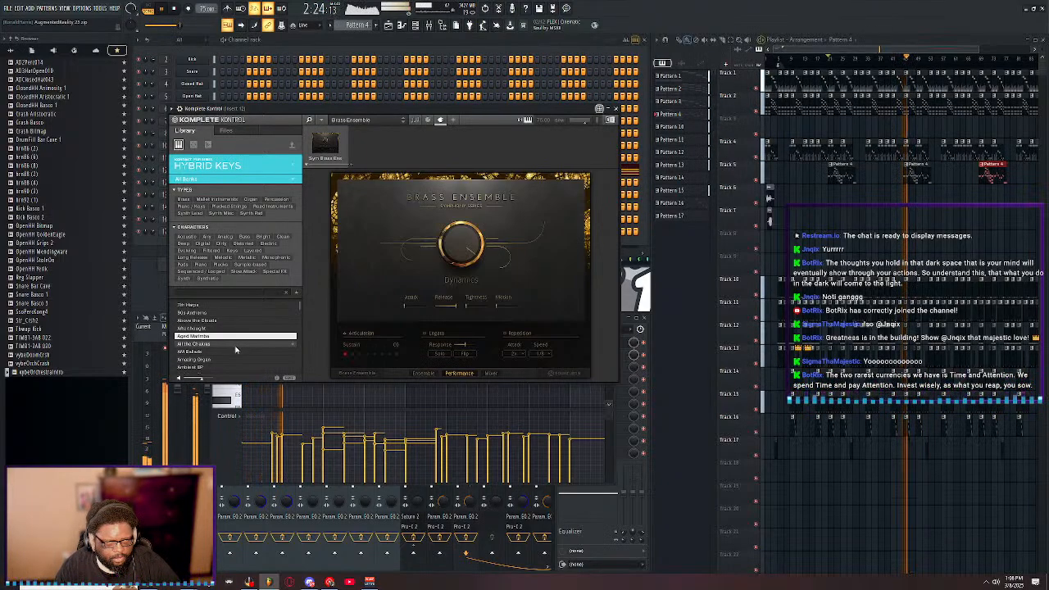
key(Down)
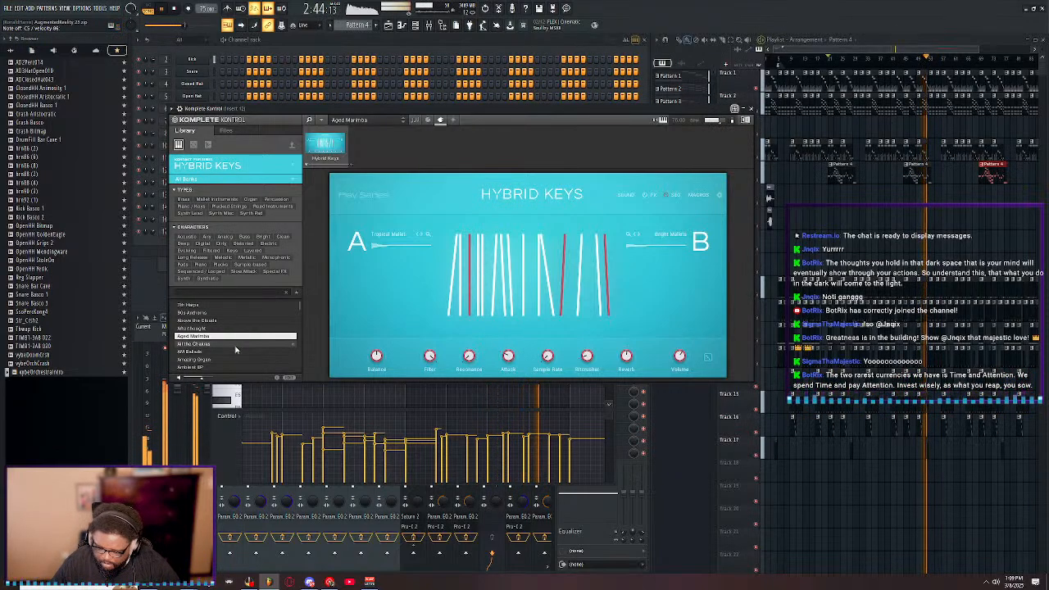
click(177, 9)
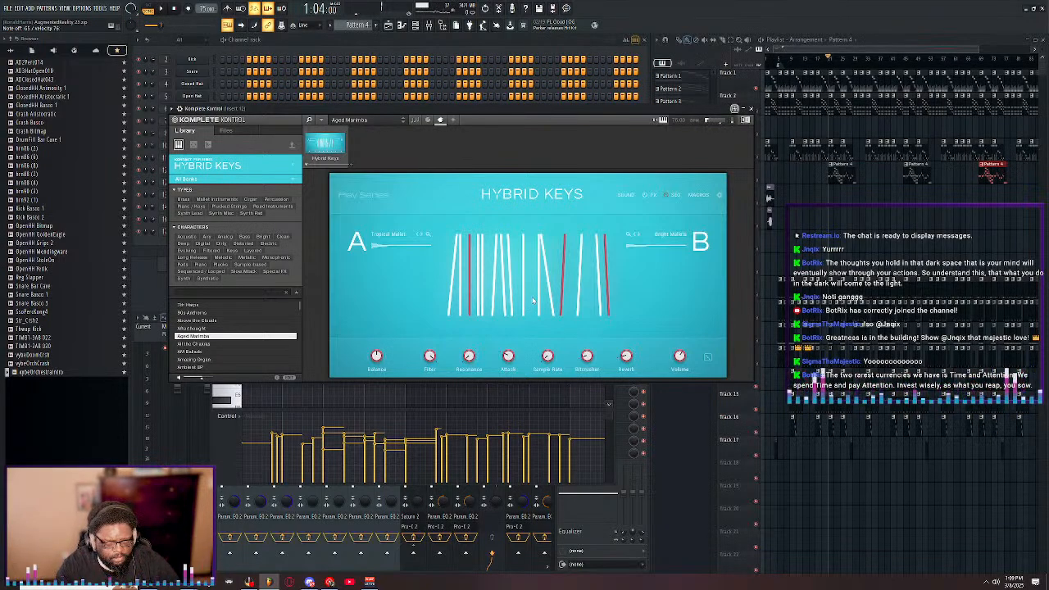
- Review the Aged Marimba preset's effects and its Replika delay settings, and close the plugin window
click(653, 196)
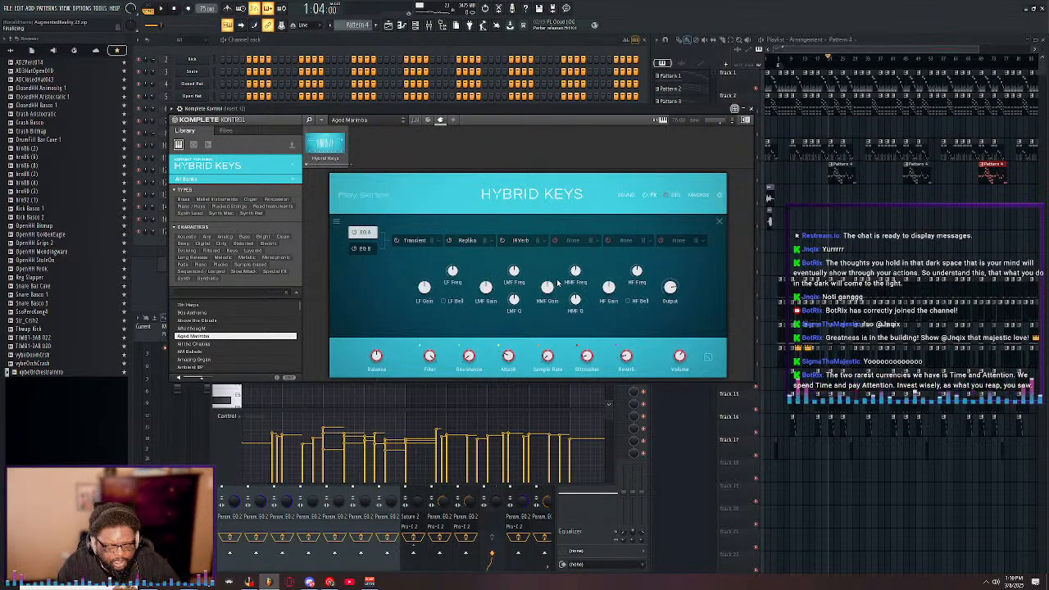
click(464, 241)
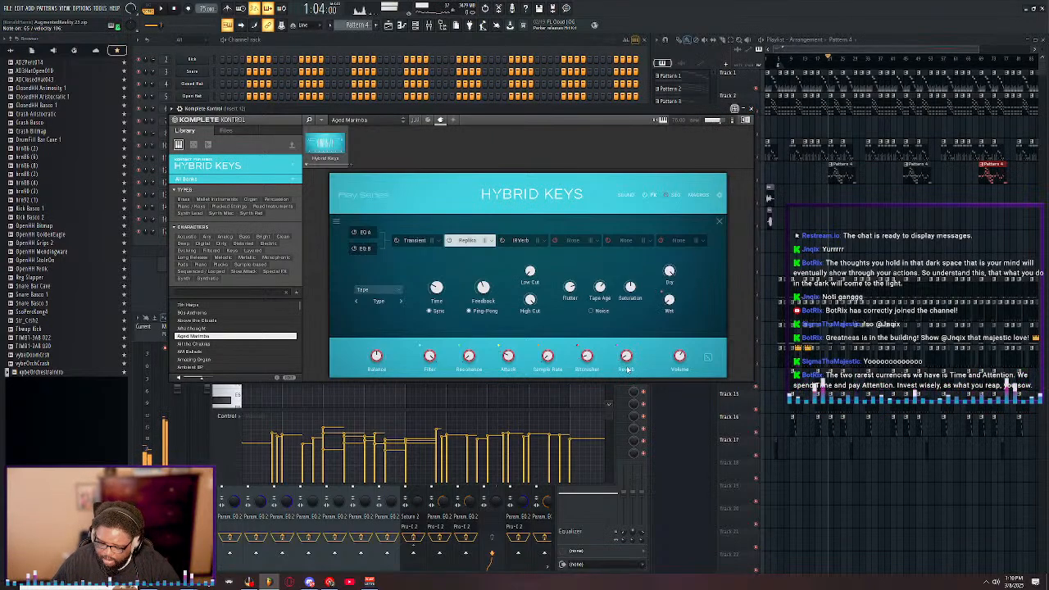
click(751, 109)
- Move the song position to about bar 37, and return to the start of the song to play back the arrangement
key(space)
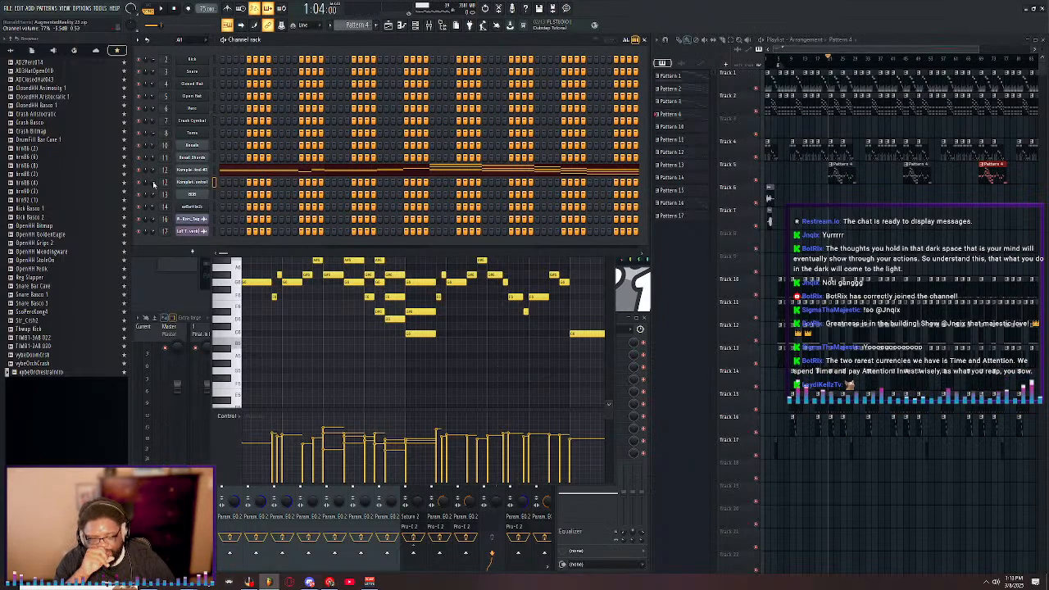
click(876, 62)
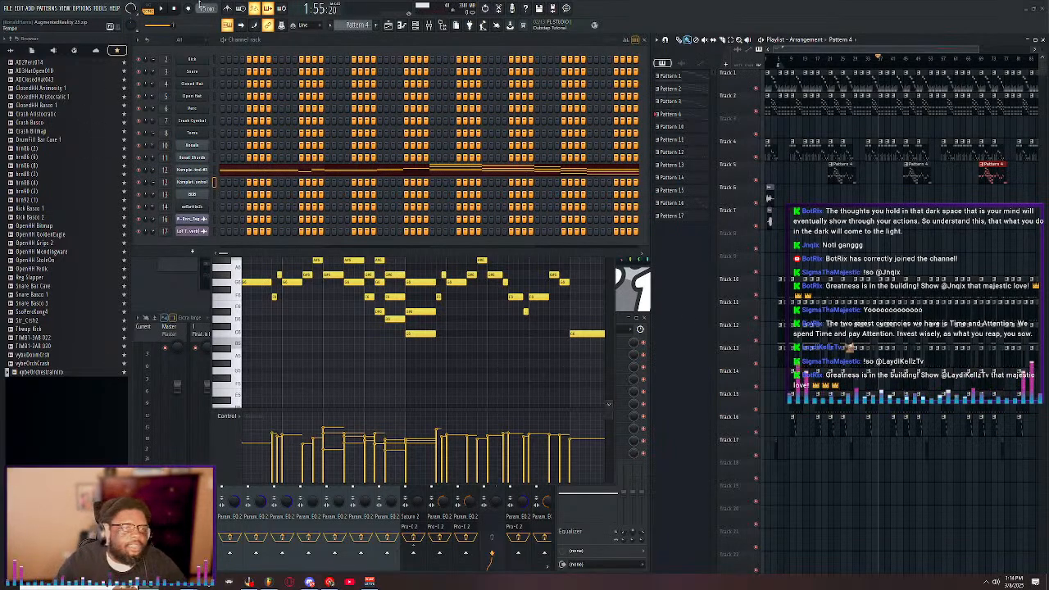
click(172, 10)
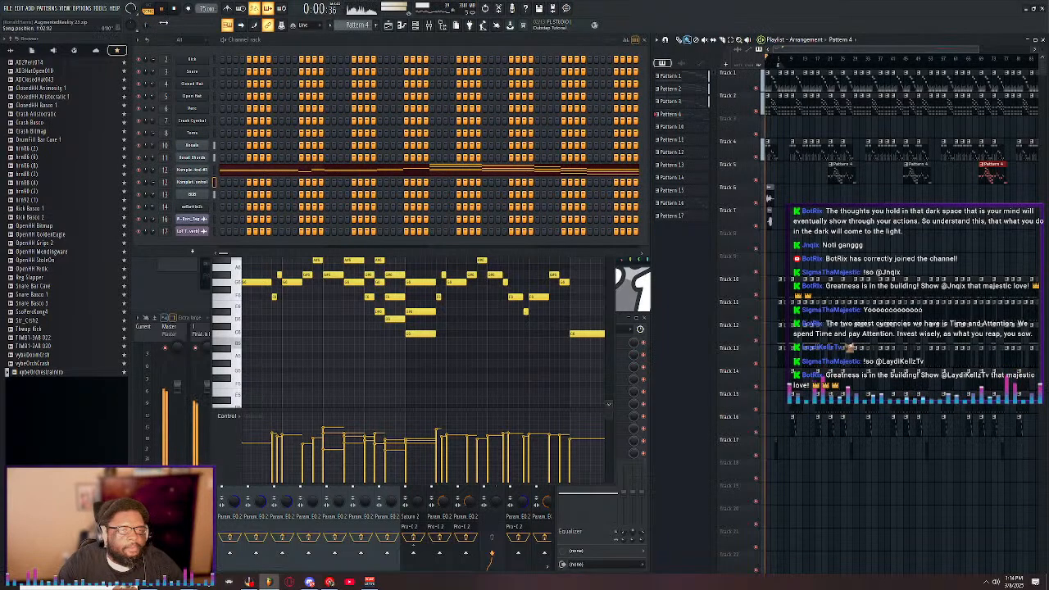
- Play the arrangement from the first Pattern 4 clip on Track 5, and stop the playback after hearing the melody's chords
double_click(898, 43)
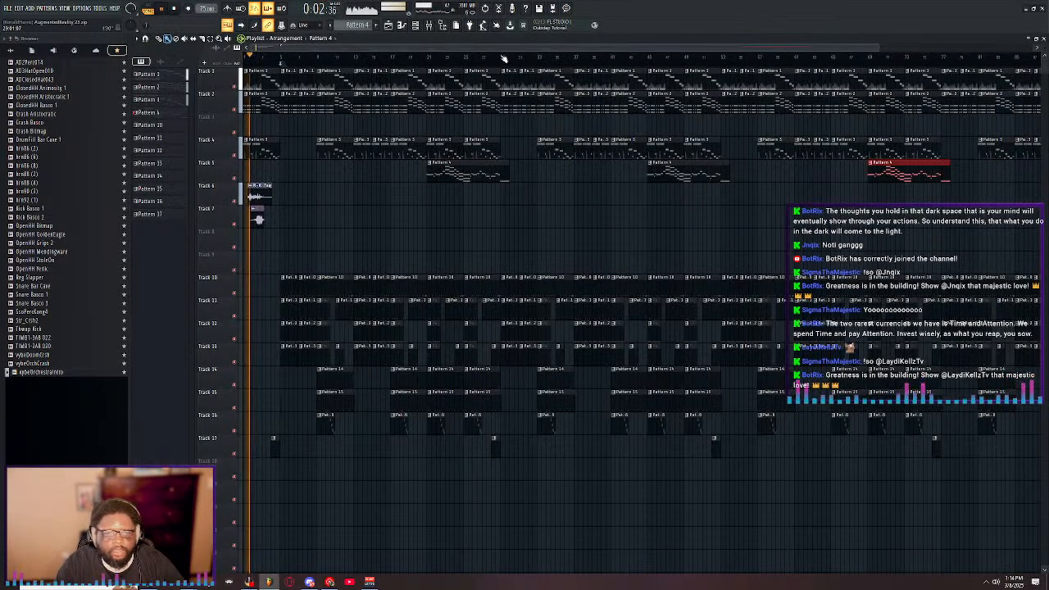
click(429, 60)
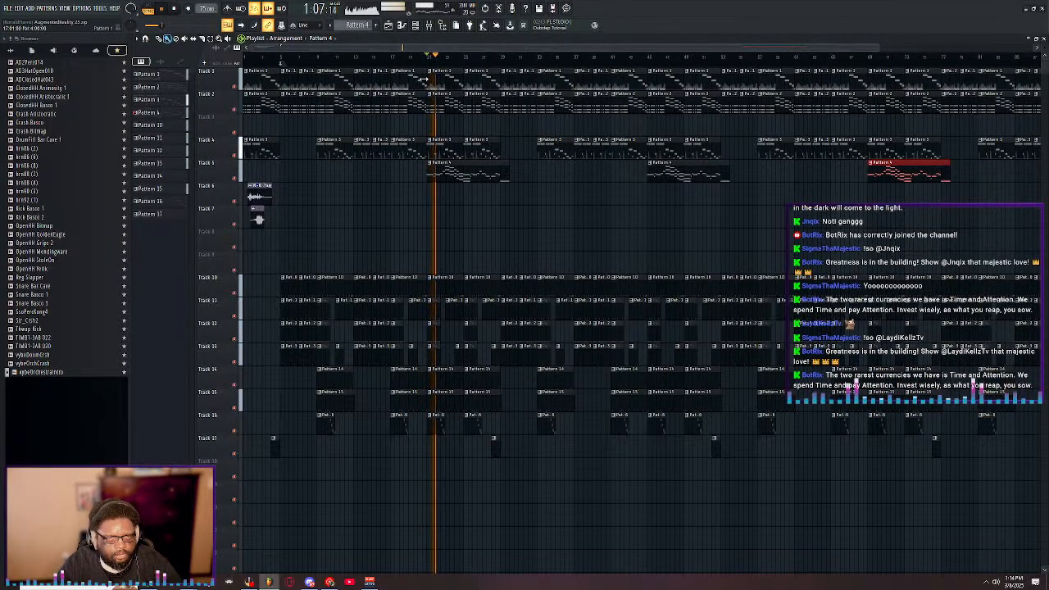
scroll(458, 66, up, 3)
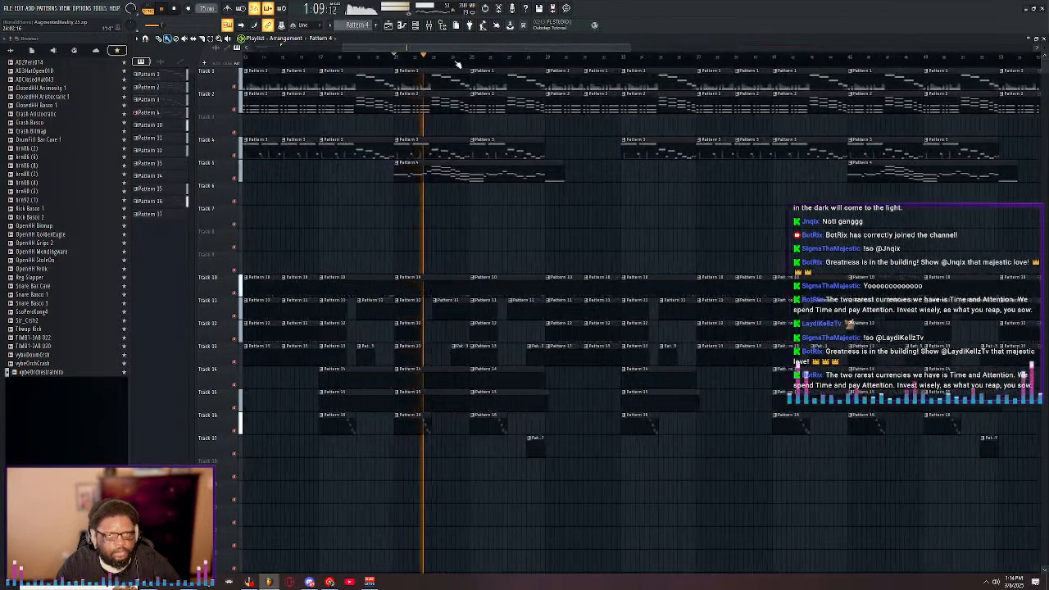
double_click(473, 40)
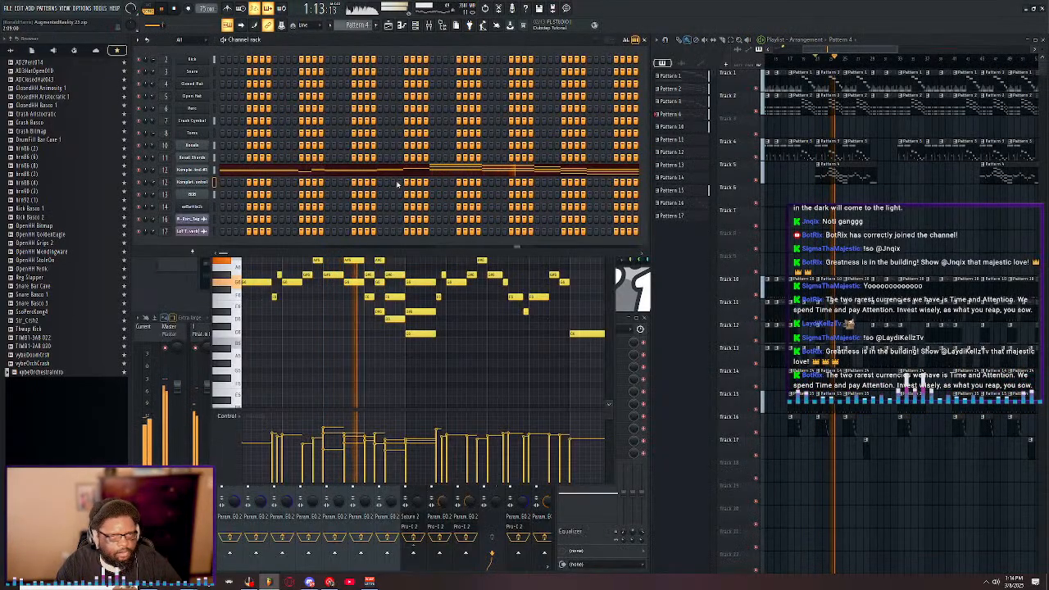
key(space)
- In Pattern 4's Komplete Kontrol melody, set the snap to 1/2 step and slightly shorten the group of stacked chord notes mid-phrase
double_click(834, 171)
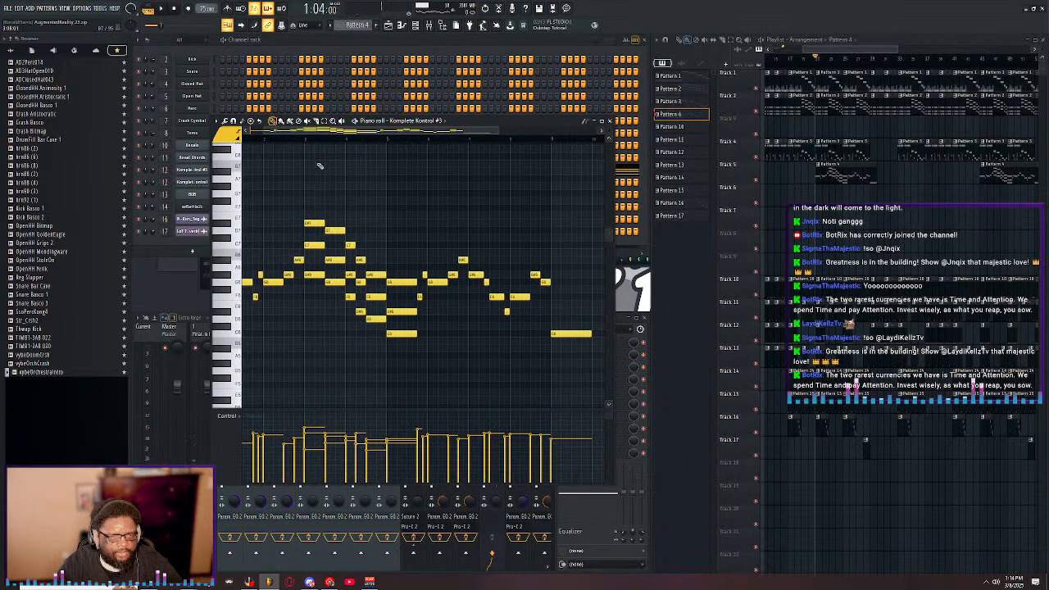
scroll(318, 142, up, 3)
drag(334, 191, 558, 347)
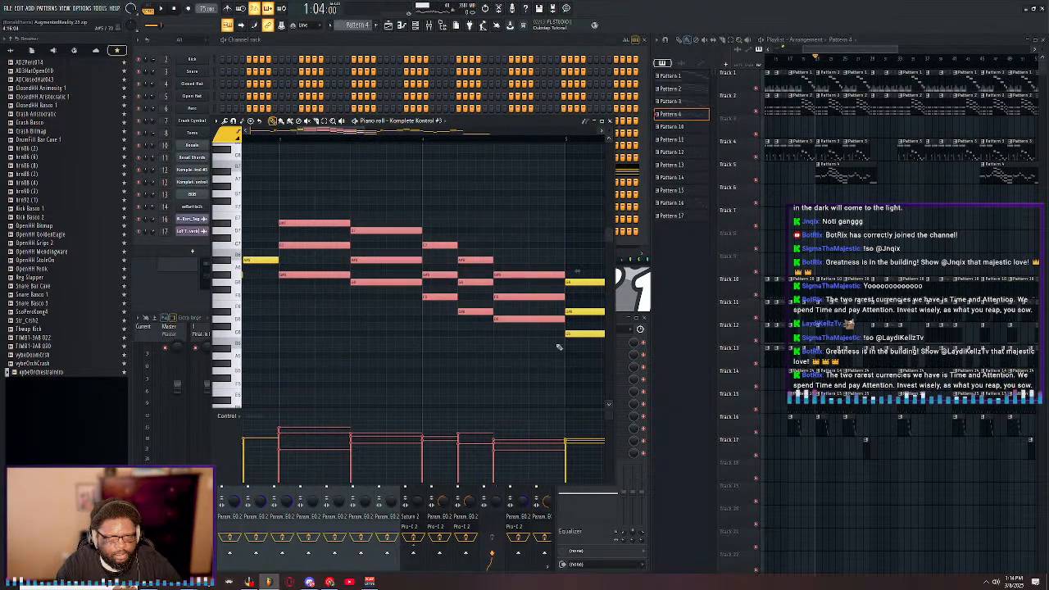
click(309, 27)
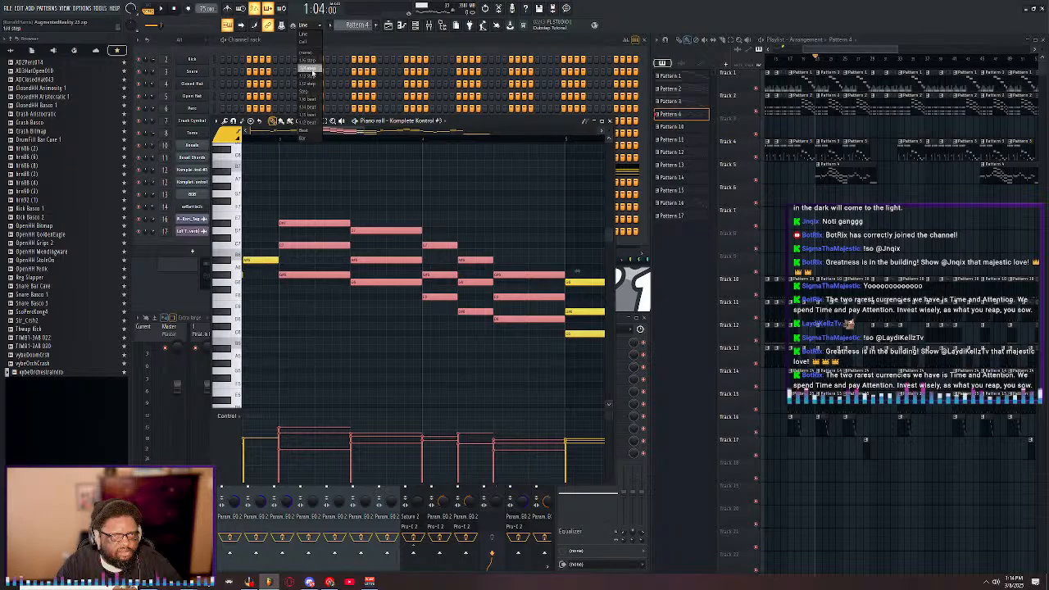
click(311, 84)
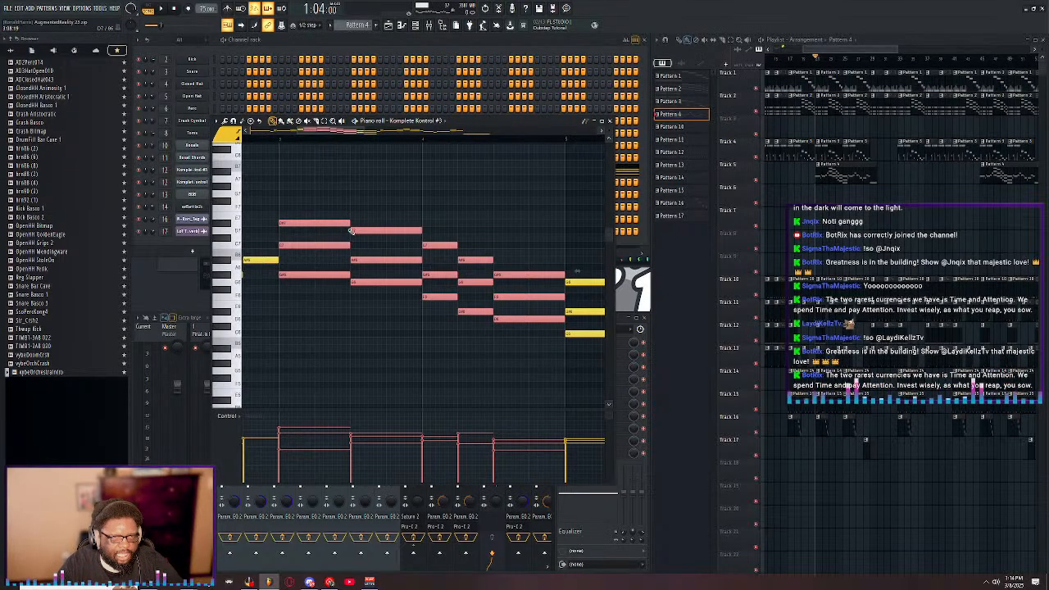
- Play back the edited melody with the channel rack and mixer in view, and save the project
key(space)
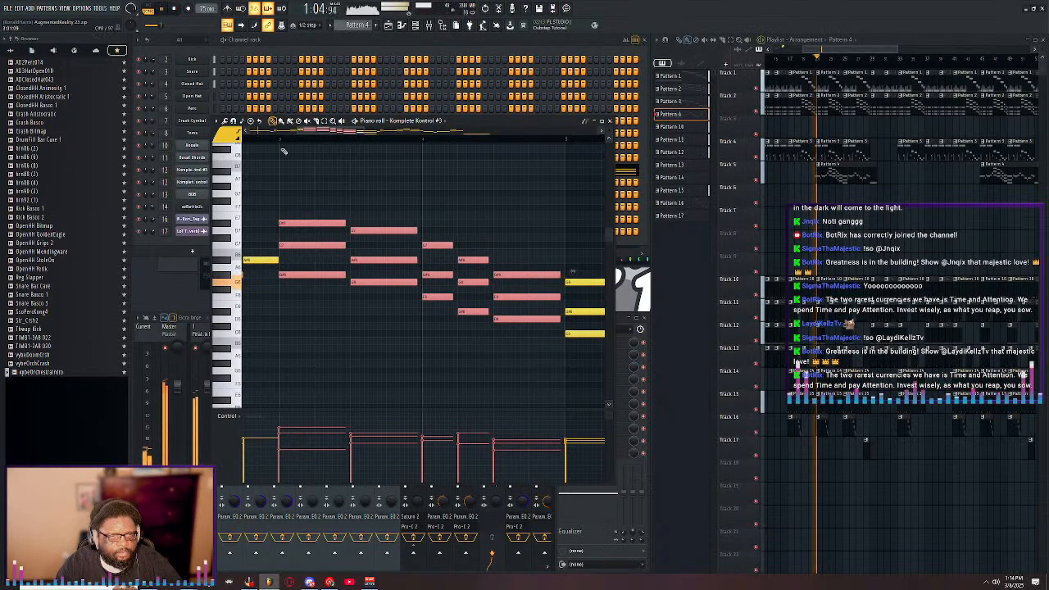
click(280, 139)
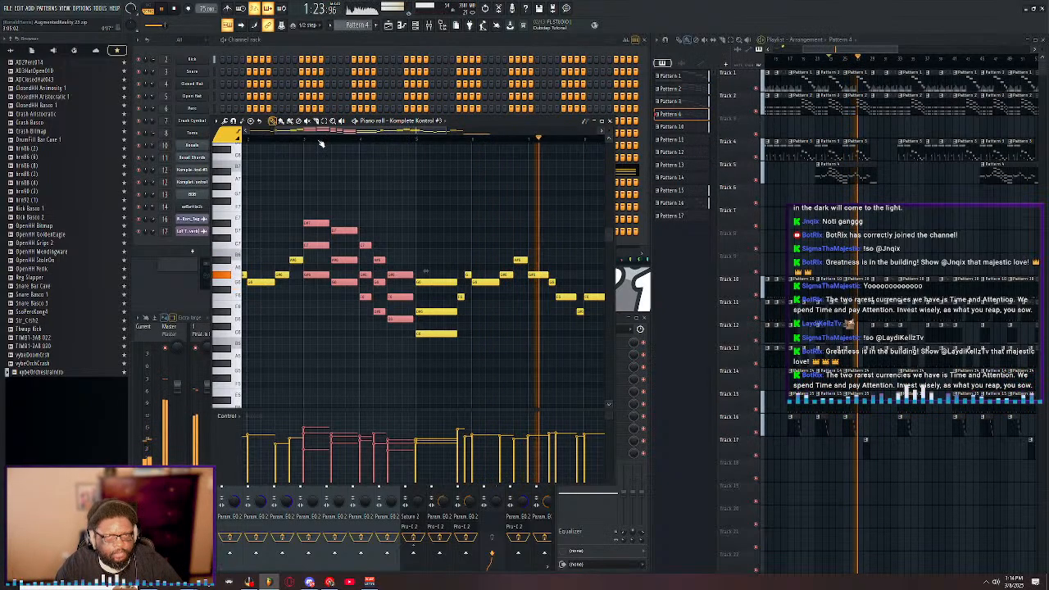
click(161, 248)
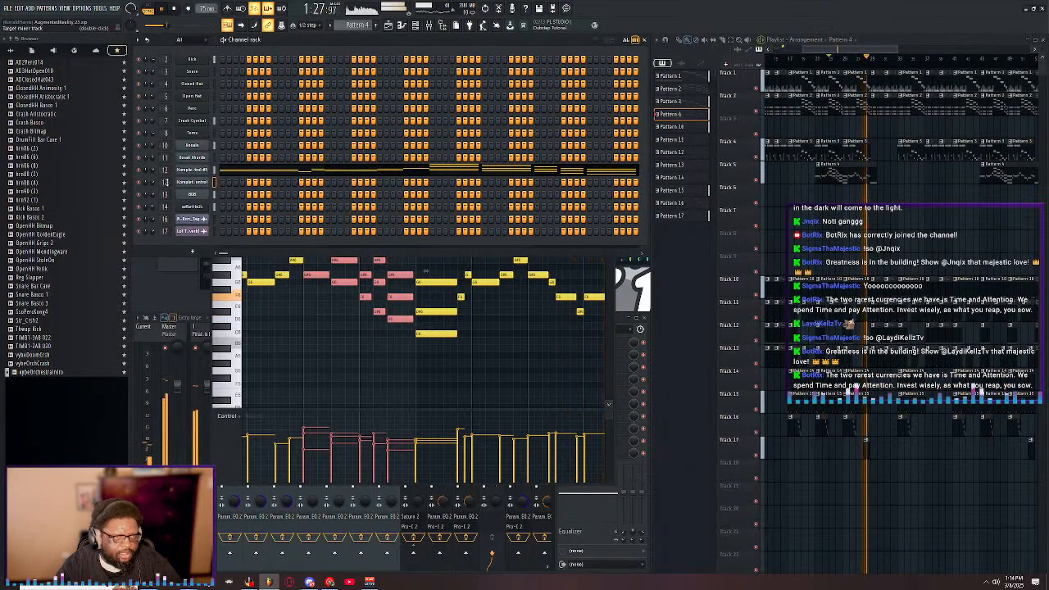
key(F9)
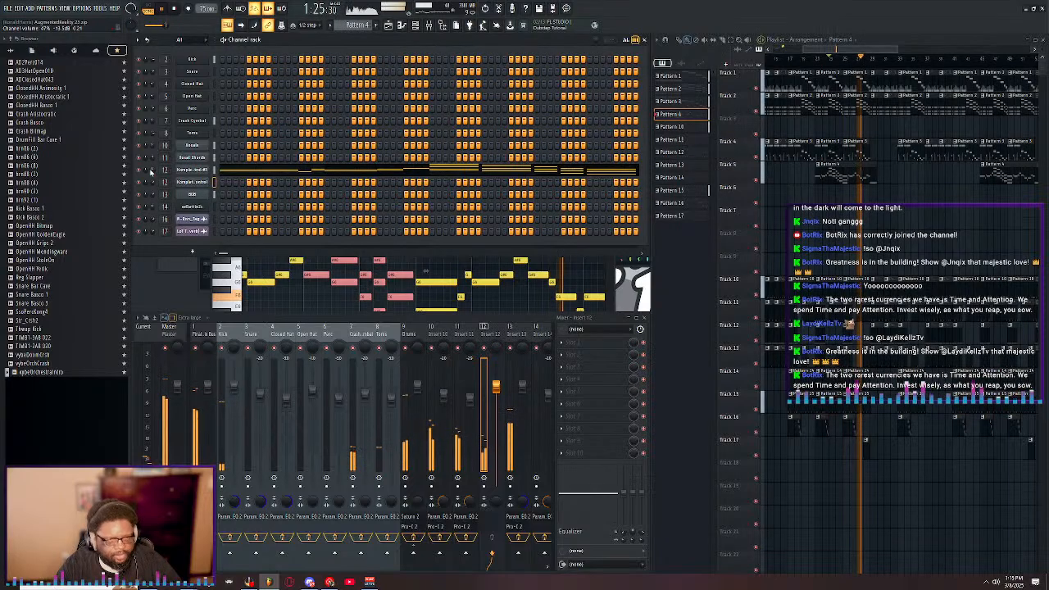
key(ctrl+s)
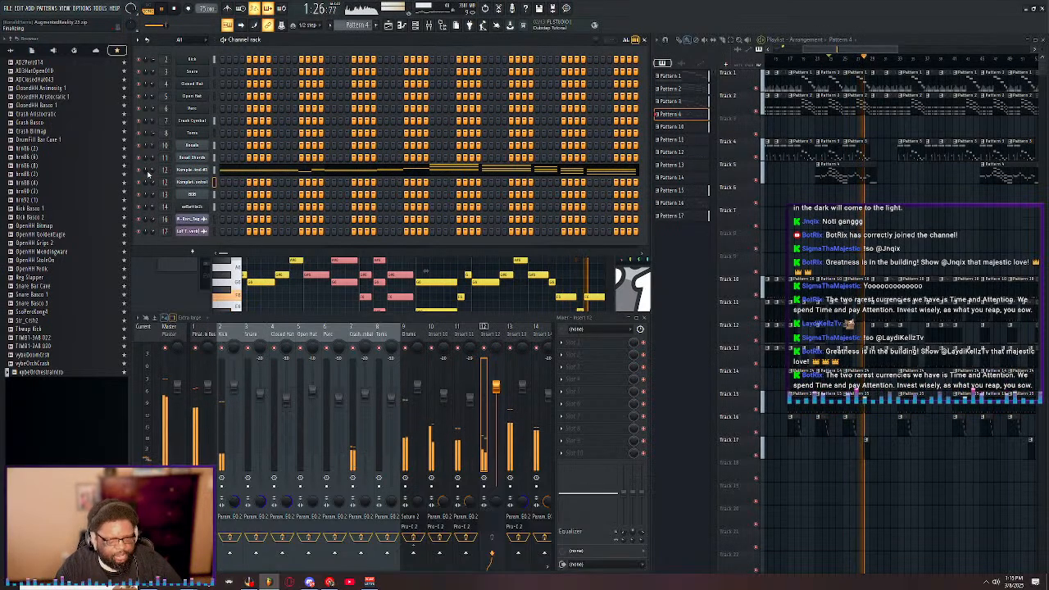
- Enlarge the playlist, examine the arrangement around bar 33, and listen to it from bar 32
scroll(896, 64, up, 4)
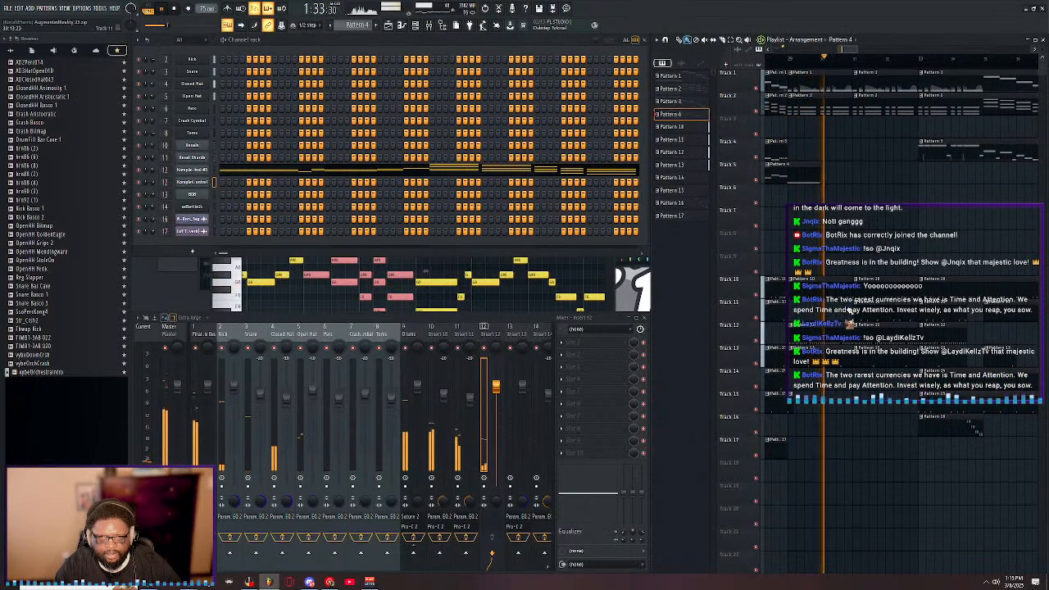
double_click(916, 39)
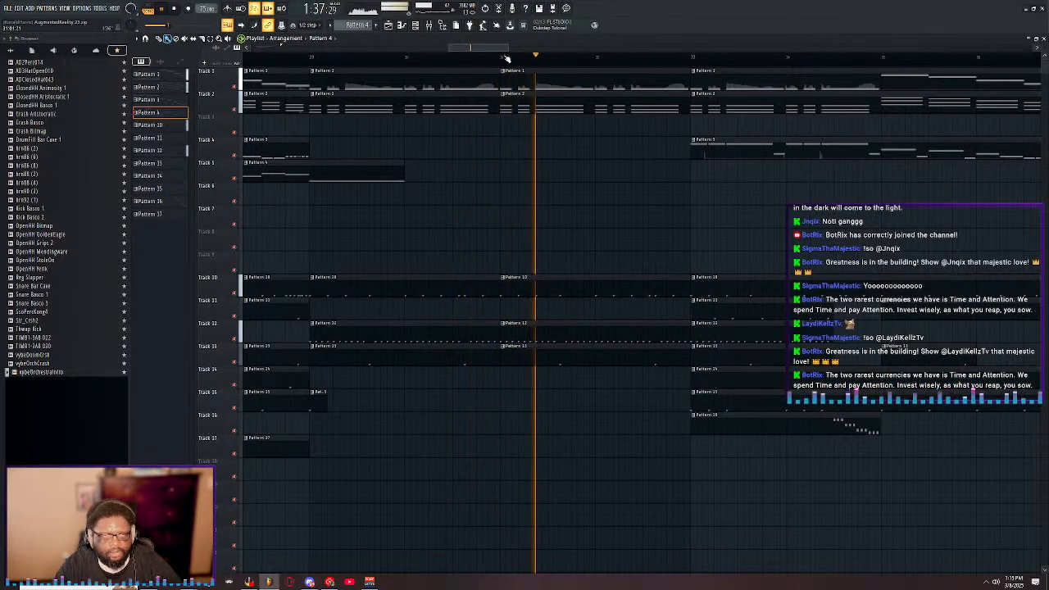
drag(491, 49, 507, 51)
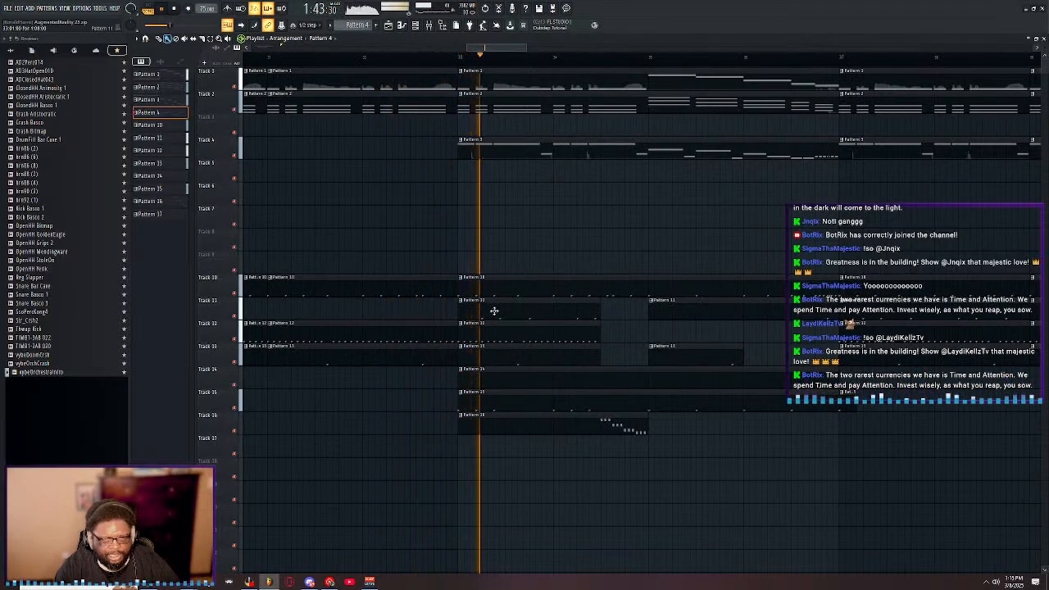
key(space)
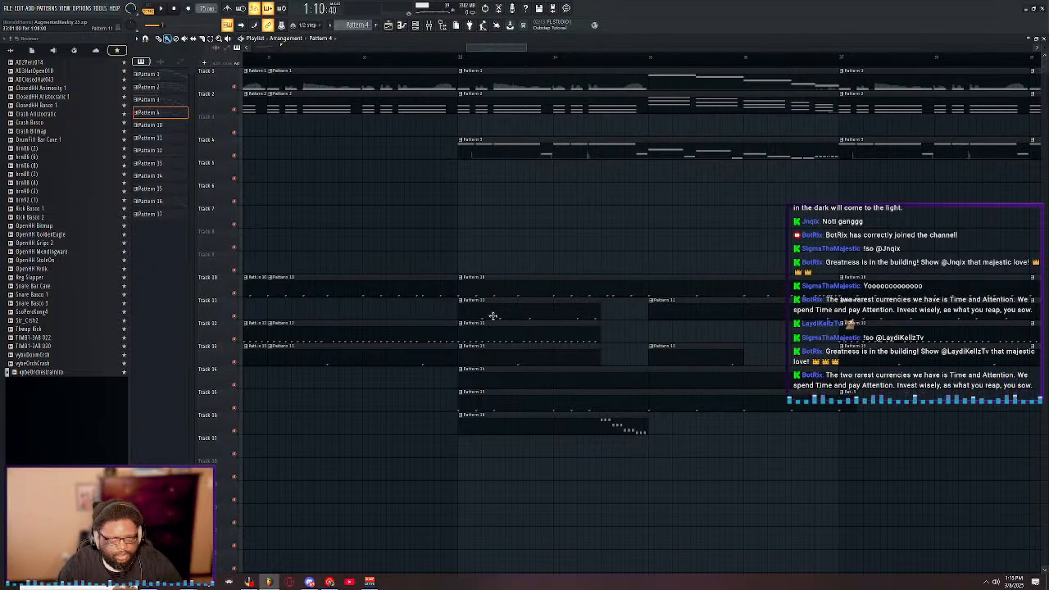
scroll(480, 66, down, 3)
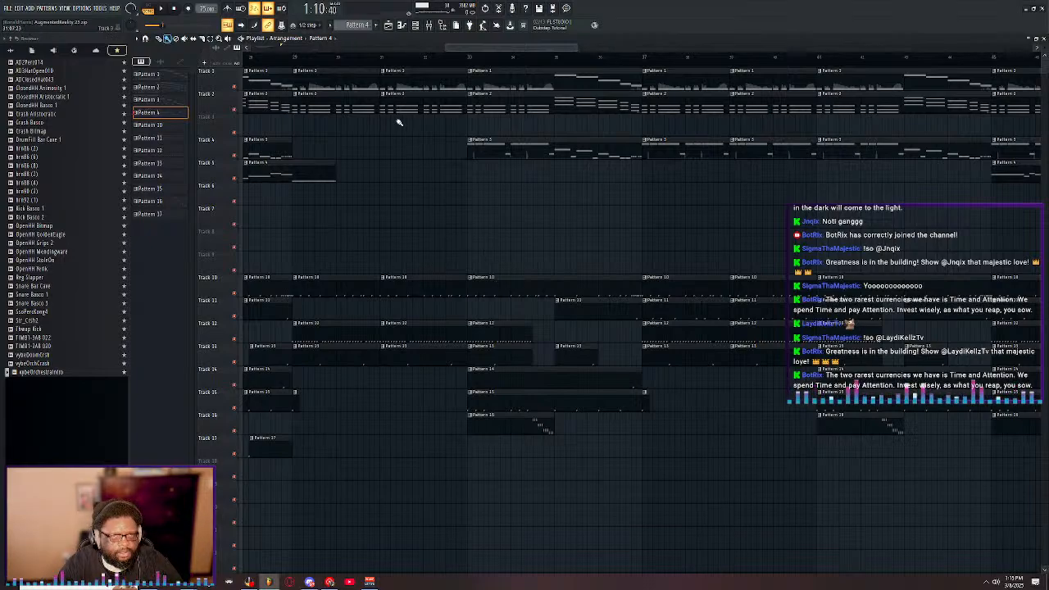
click(420, 59)
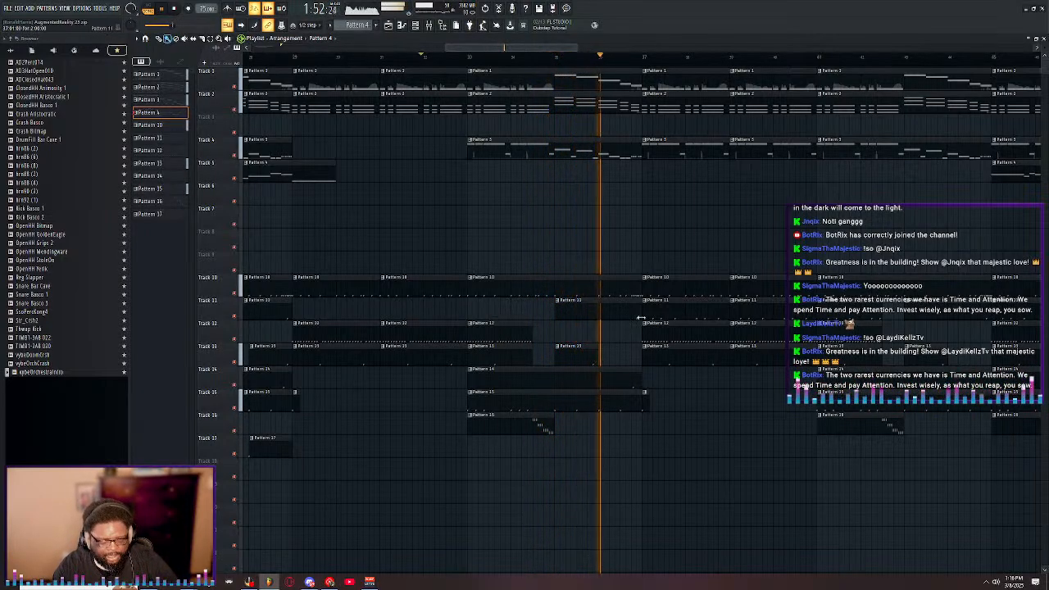
key(space)
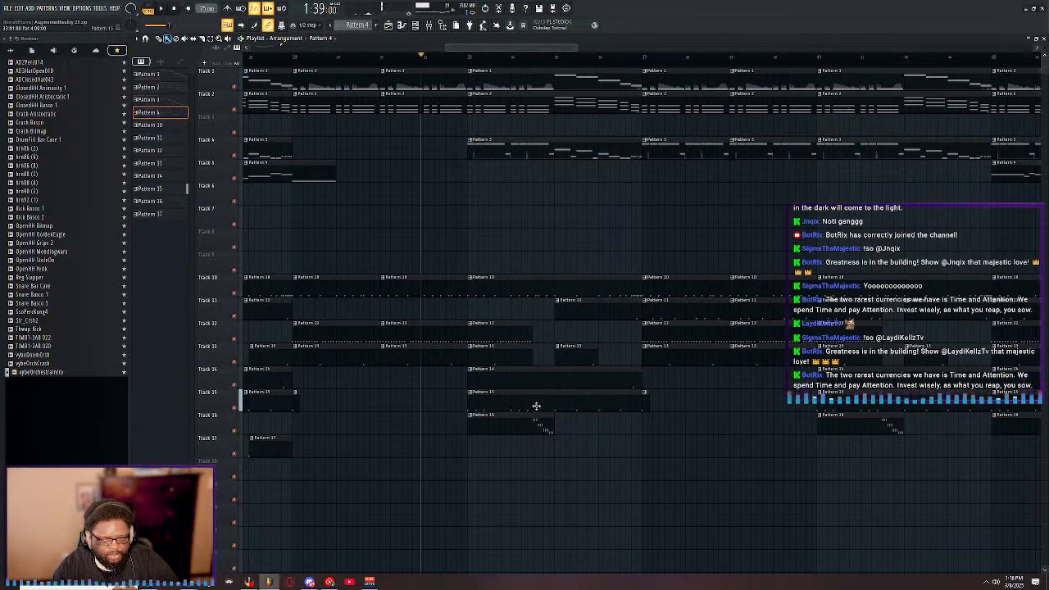
- Compare playback from bar 32 with Track 15 muted and unmuted, and try removing its Pattern 15 clip at bar 33
key(space)
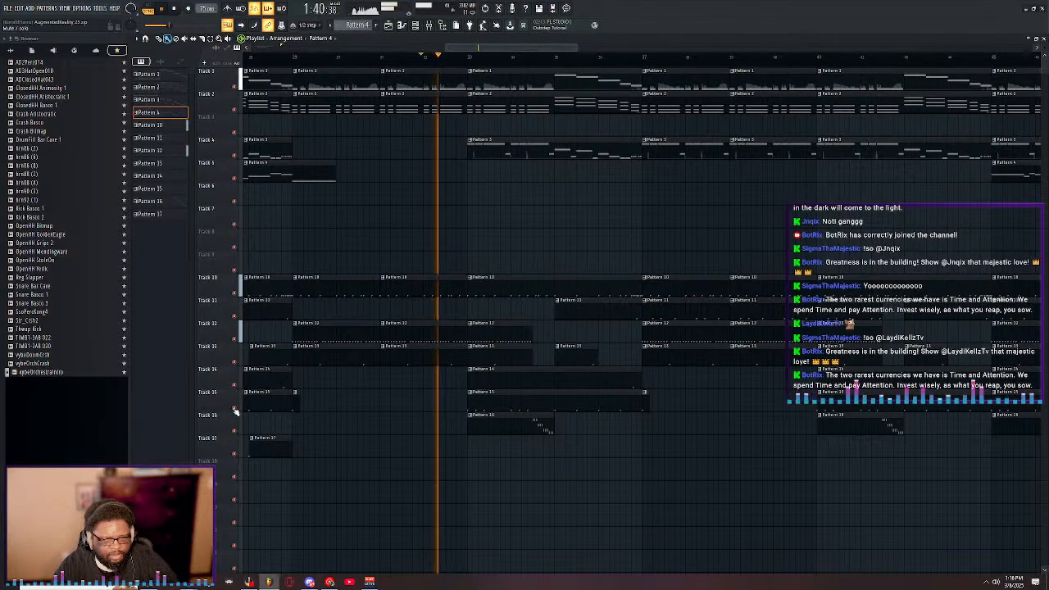
click(235, 408)
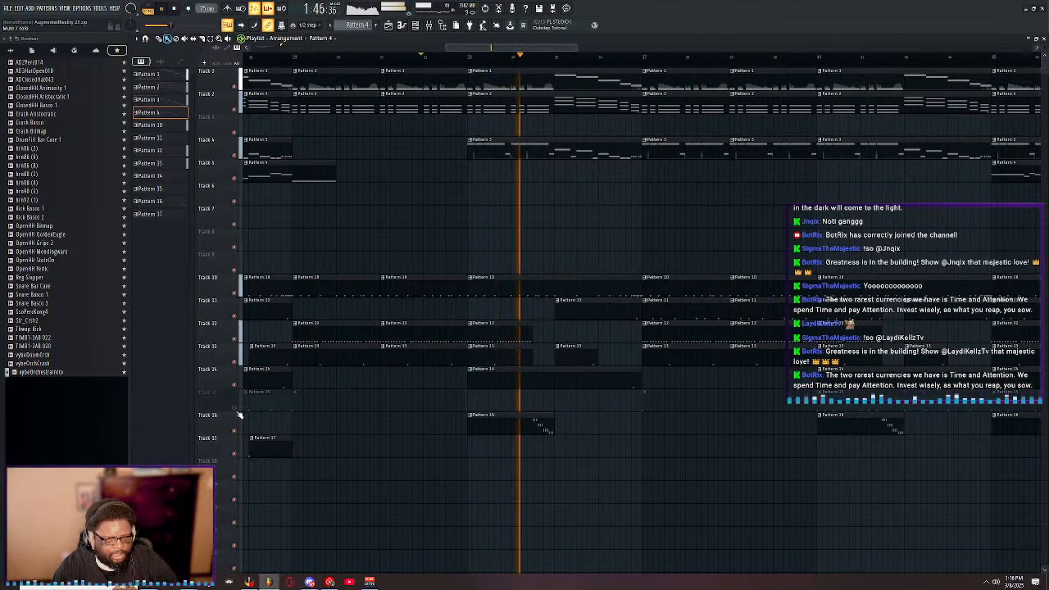
click(235, 408)
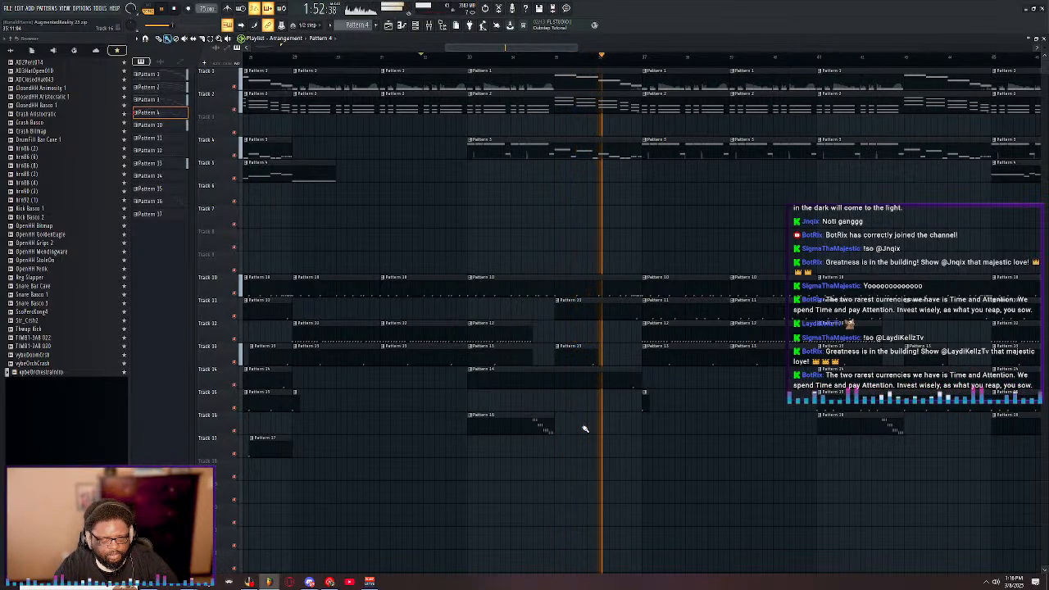
key(space)
- Undo the removal of the Pattern 15 clip at bar 33 and unmute Track 15
key(ctrl+z)
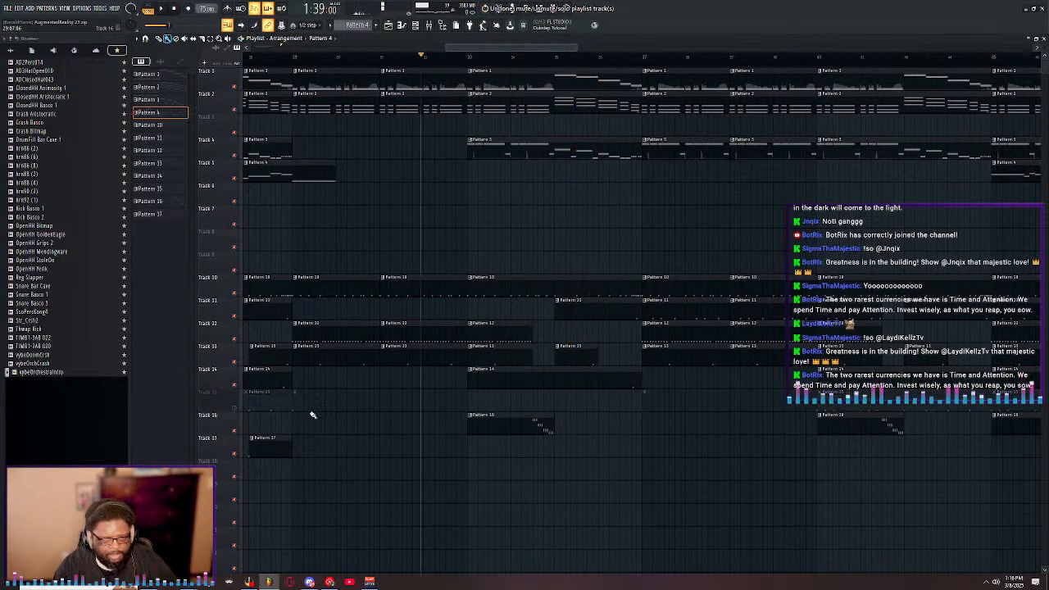
key(ctrl+z)
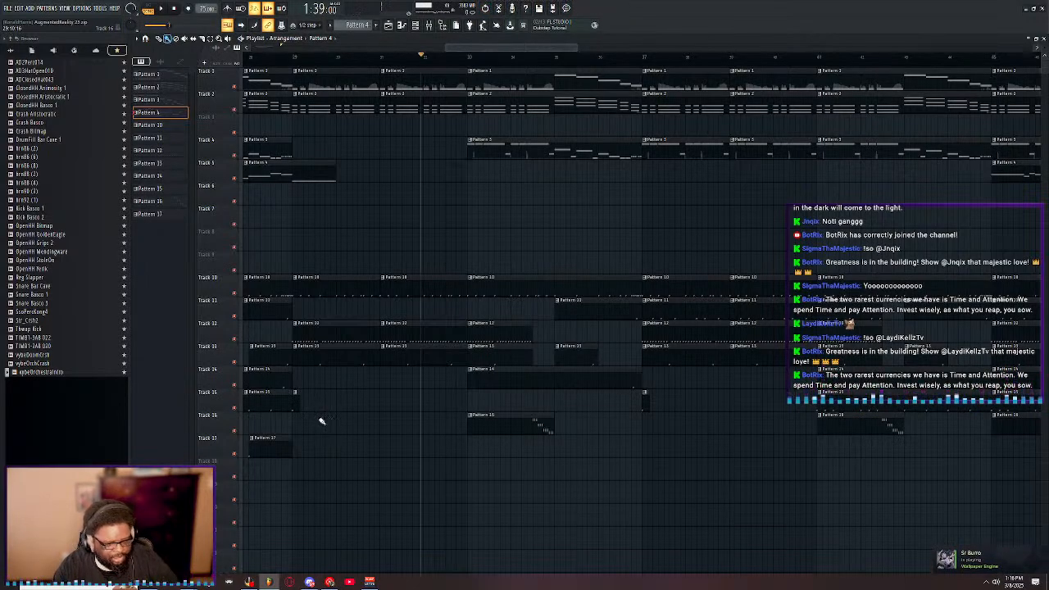
key(ctrl+z)
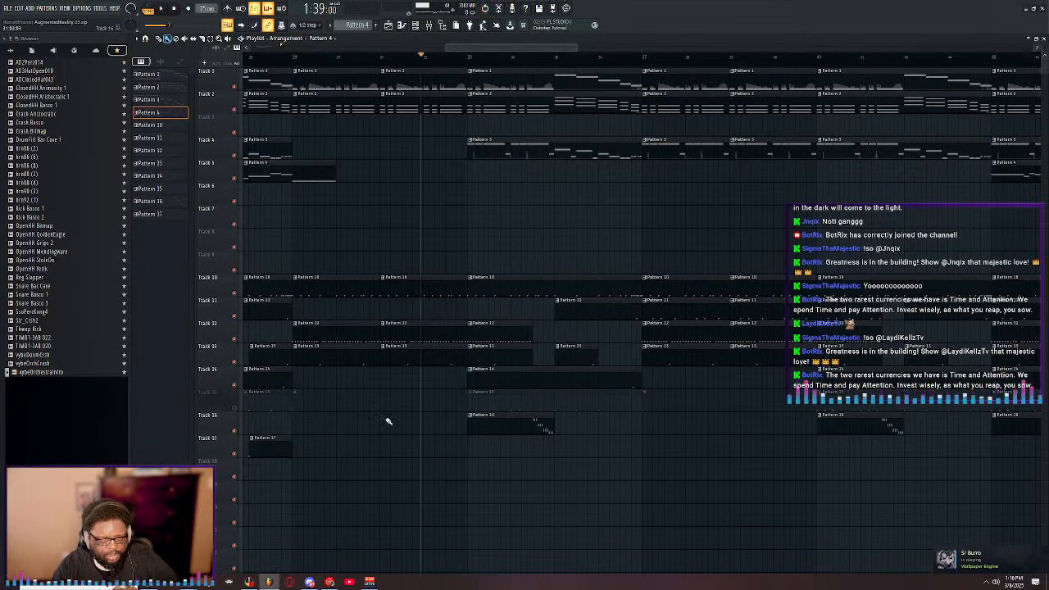
click(240, 412)
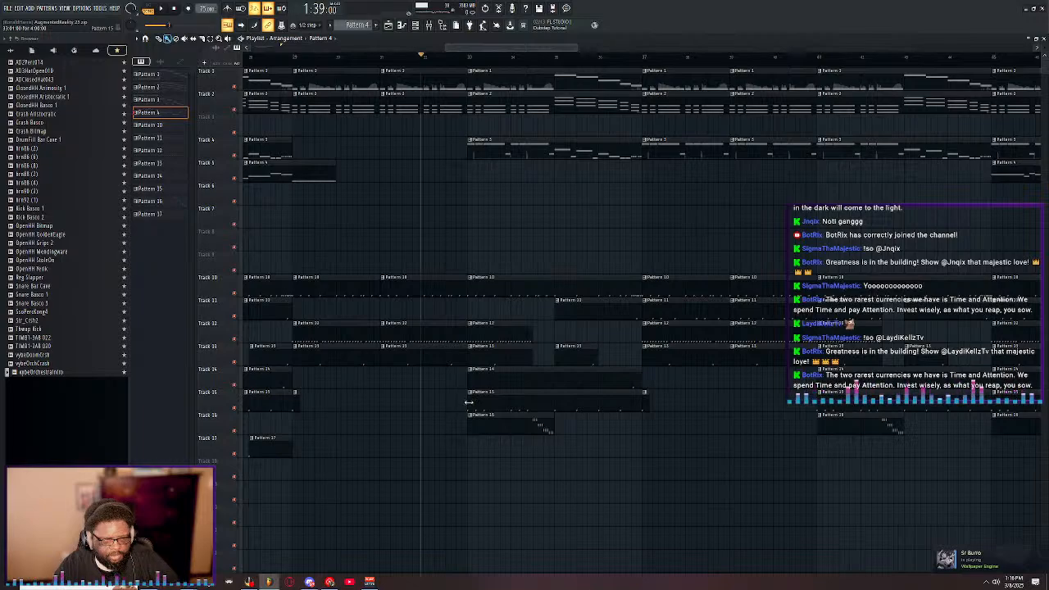
- Trim the start of Track 15's Pattern 15 clip to bar 35 with snap returned to Line, and play the section from bar 29
drag(469, 402, 487, 408)
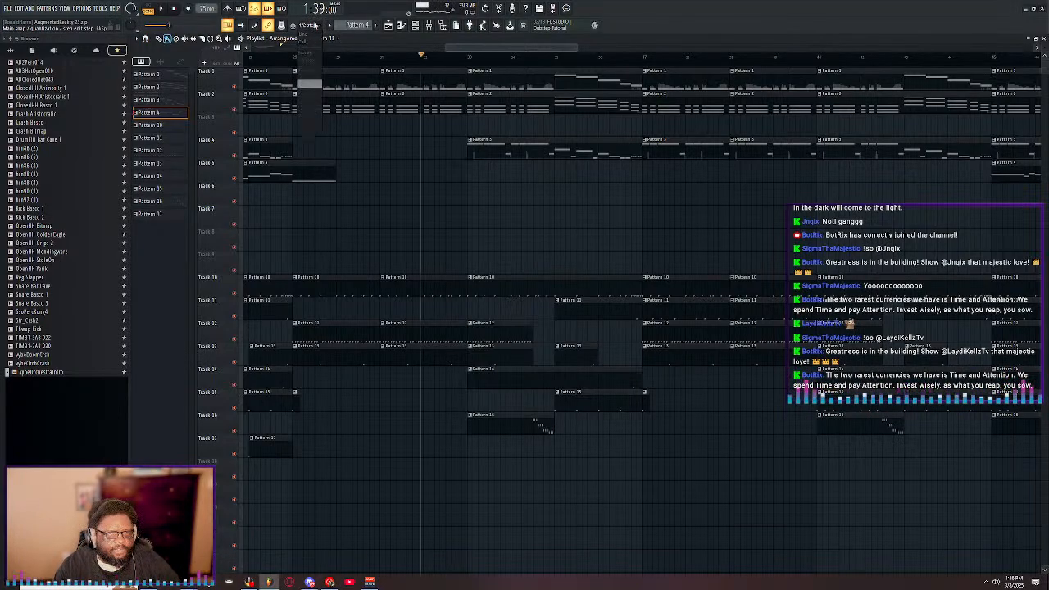
click(314, 35)
key(space)
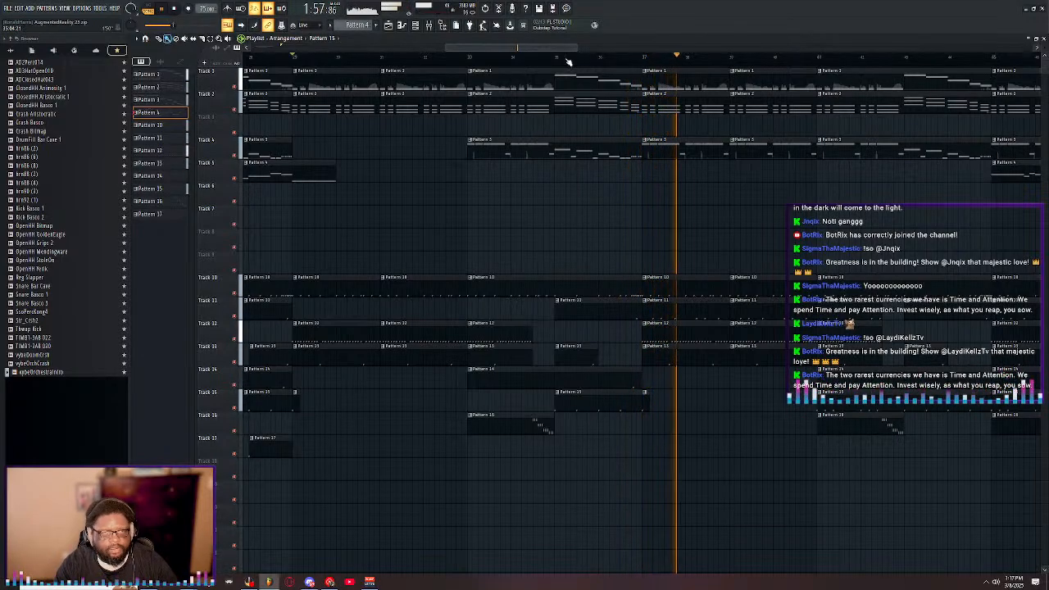
double_click(600, 40)
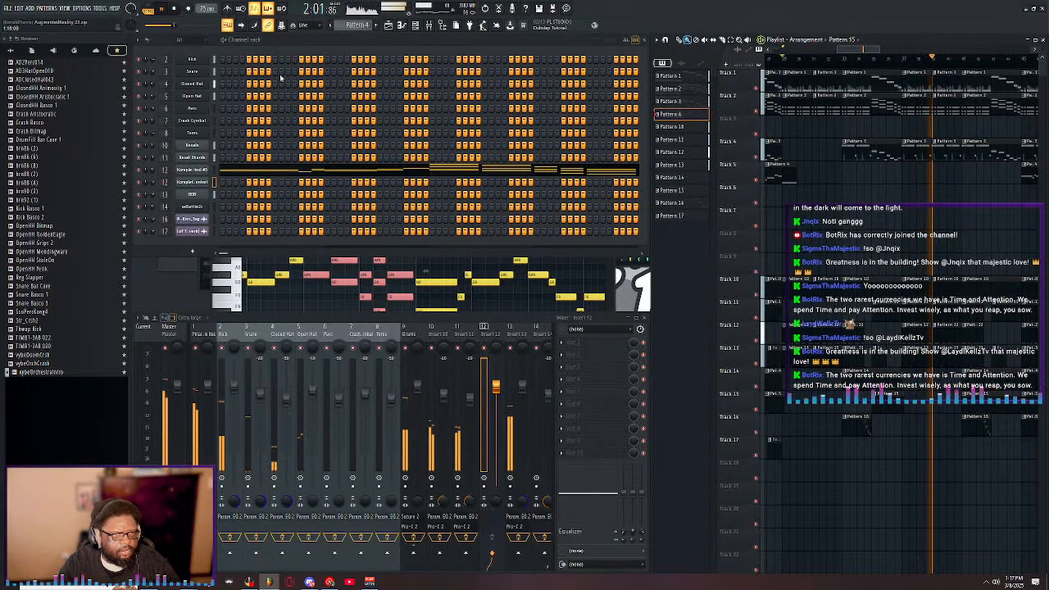
key(space)
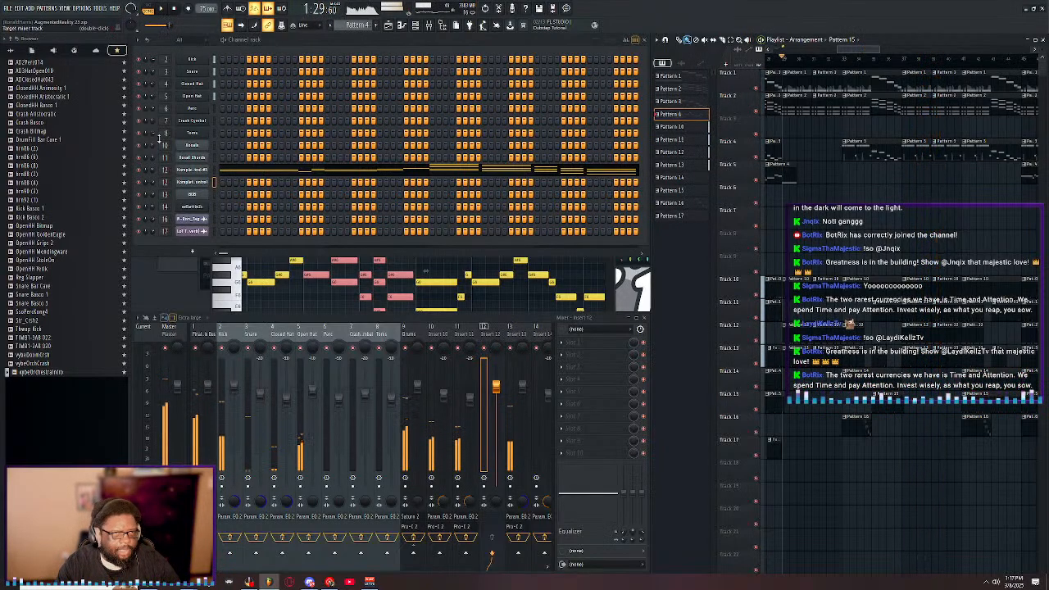
- Show all folders in the browser and collapse the Infamous Flow Library's Samples folder and the Documents folder
click(11, 50)
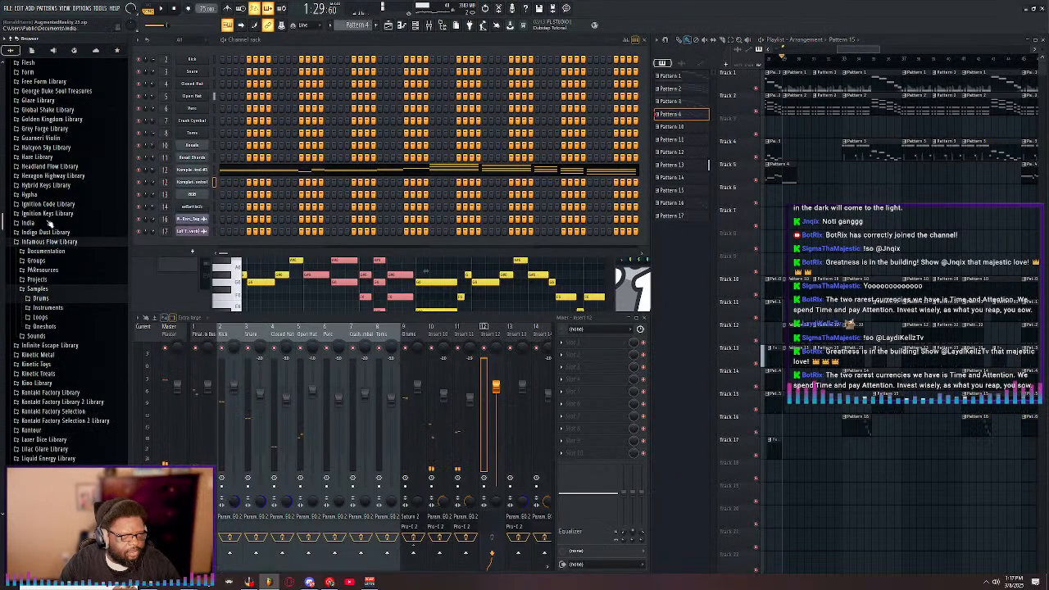
click(49, 289)
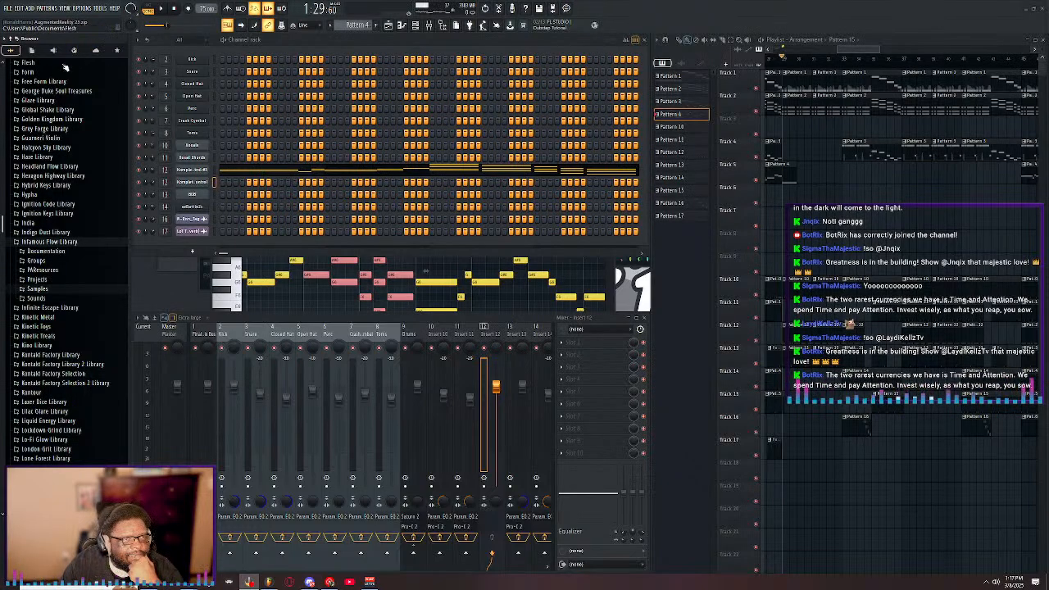
scroll(49, 148, up, 20)
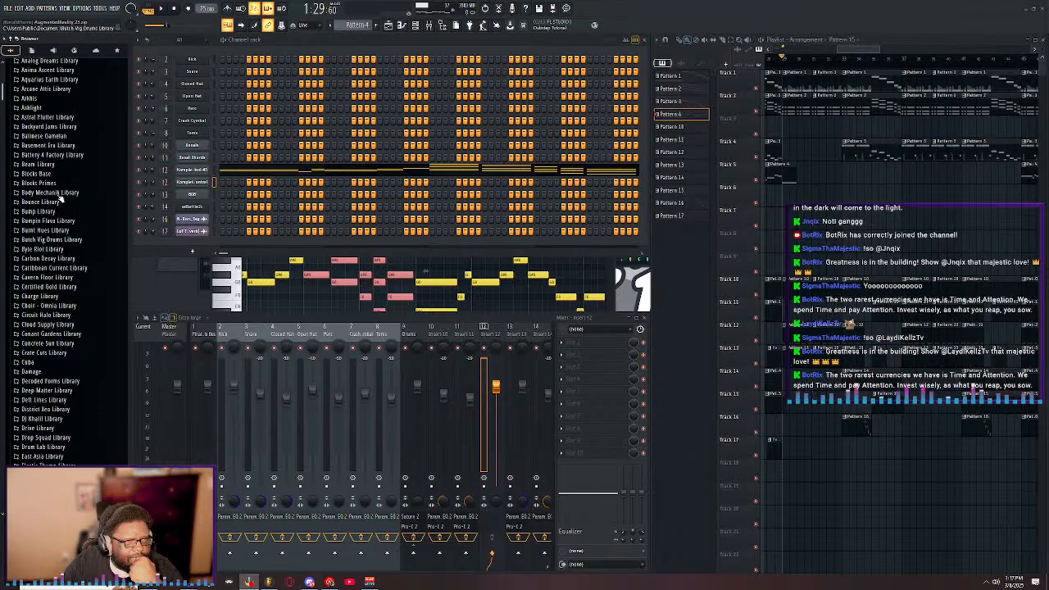
scroll(60, 198, up, 1)
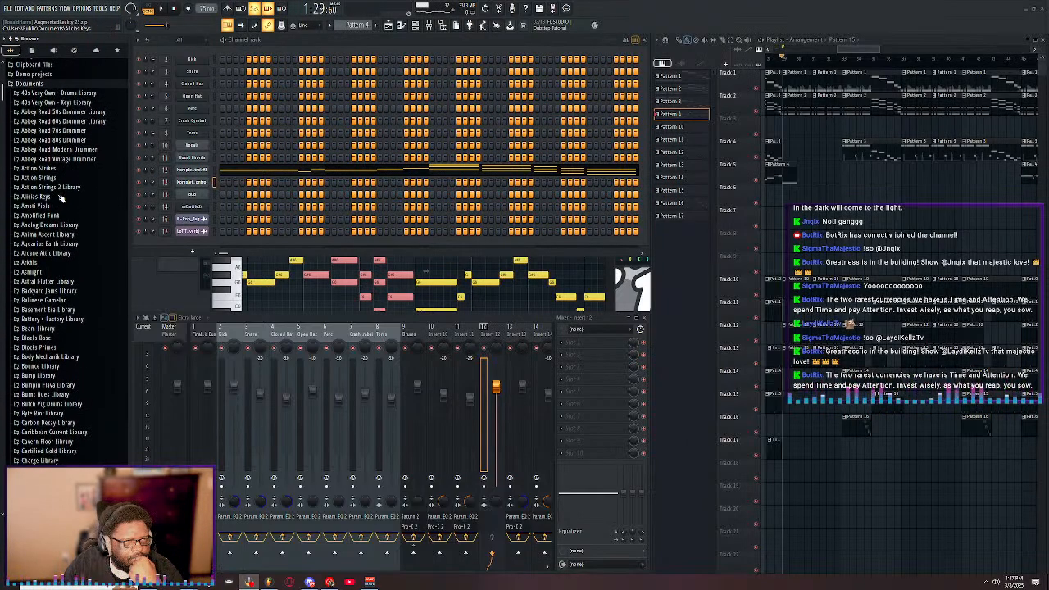
scroll(41, 132, up, 3)
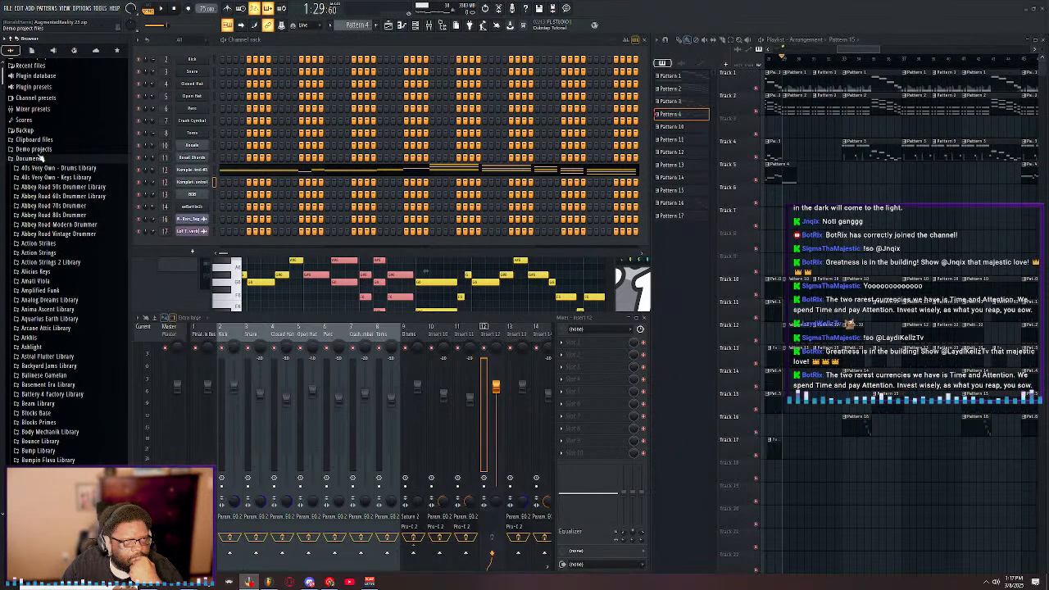
click(40, 166)
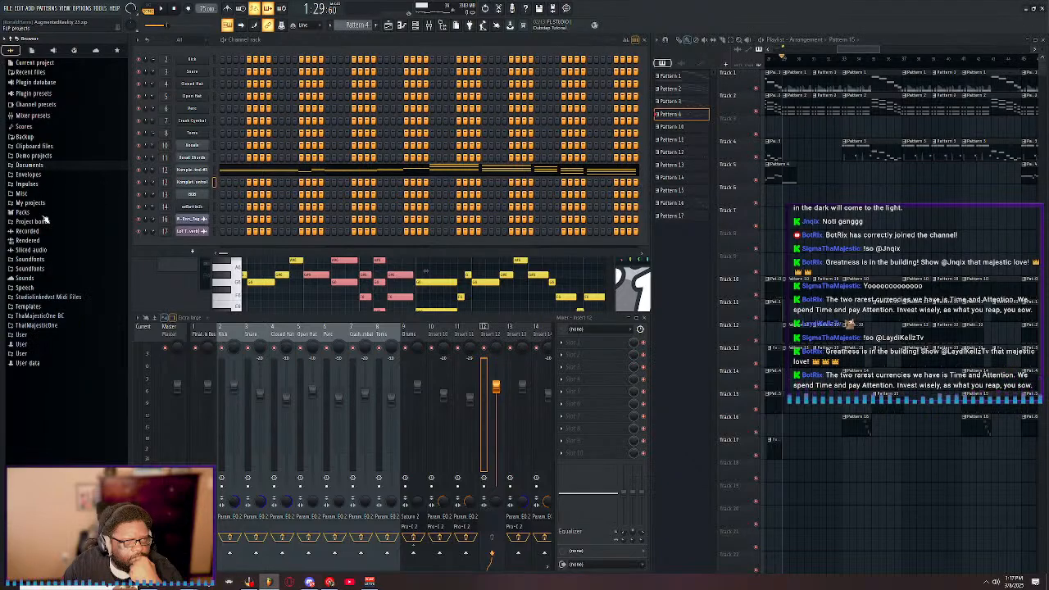
- Open the ADClaps folder of the Anno Domini Drum Collection in the browser
click(36, 326)
scroll(59, 367, down, 4)
click(61, 298)
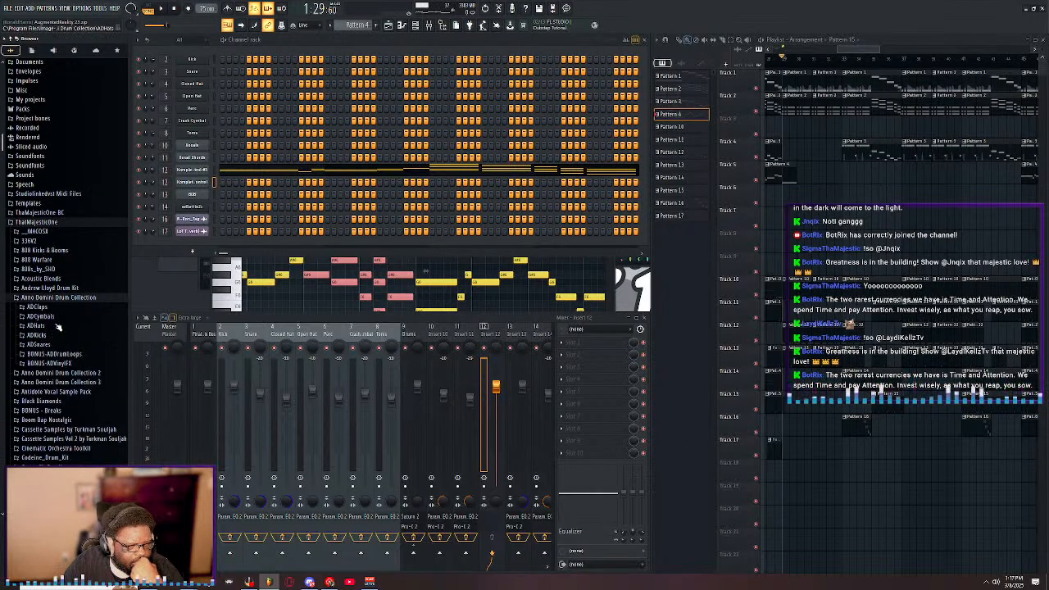
click(37, 307)
- Audition the clap samples from ADClap001 to ADClap011 one by one against the playing arrangement
click(49, 316)
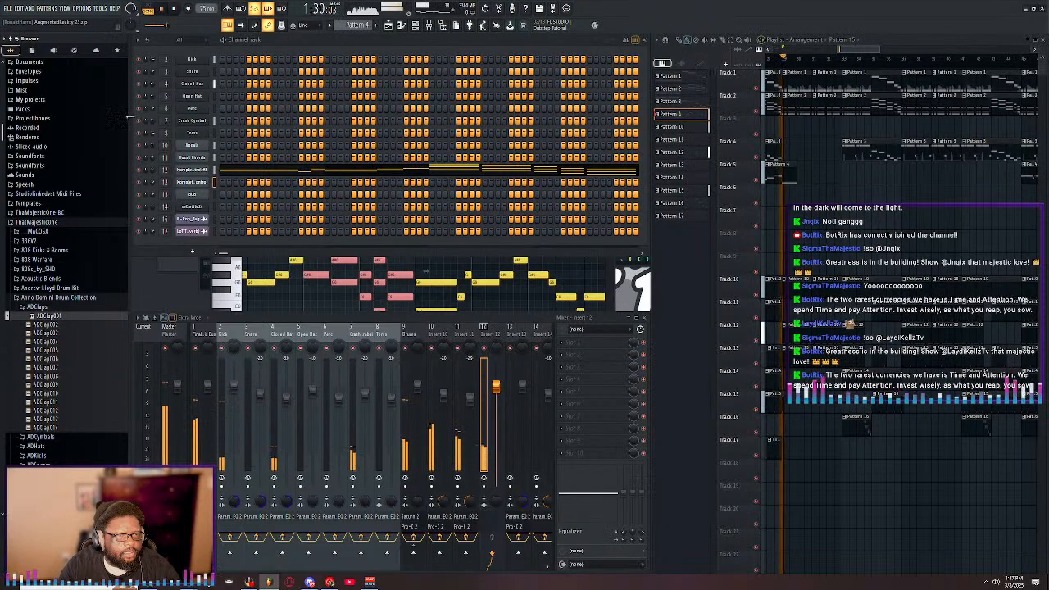
click(57, 325)
click(59, 332)
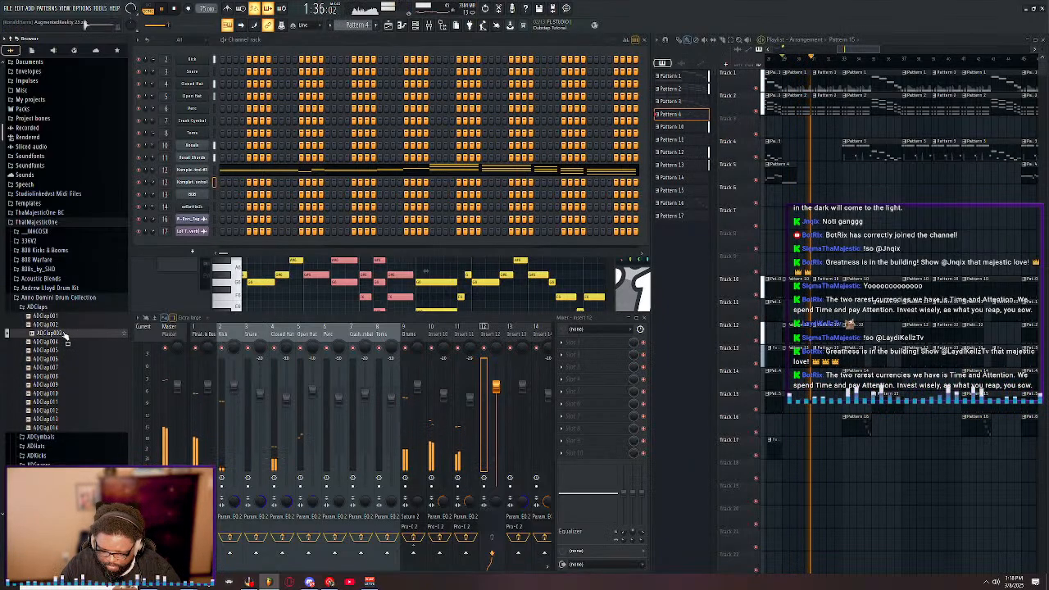
click(63, 343)
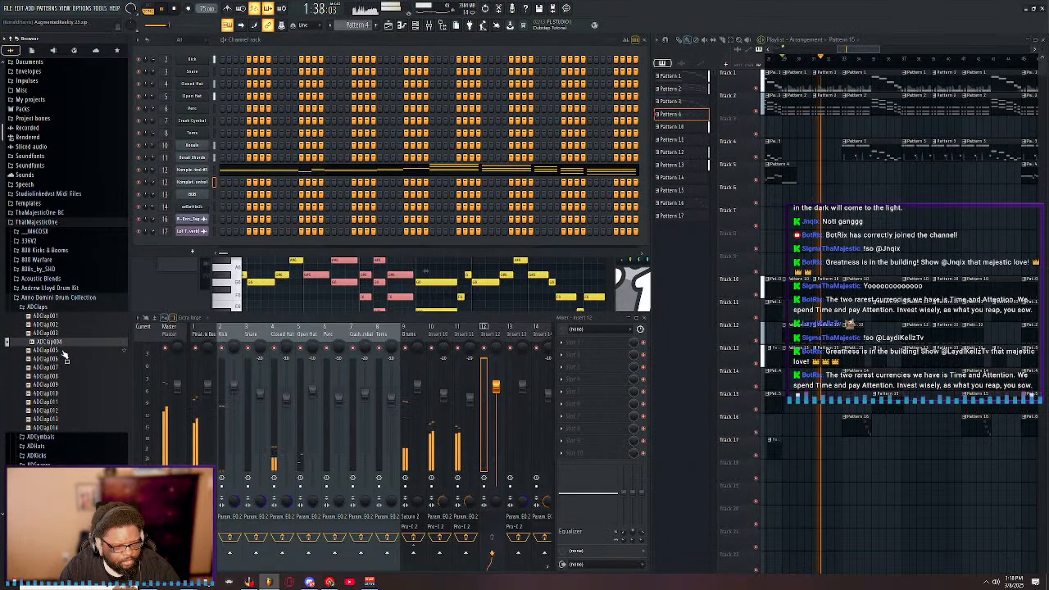
click(62, 351)
click(64, 359)
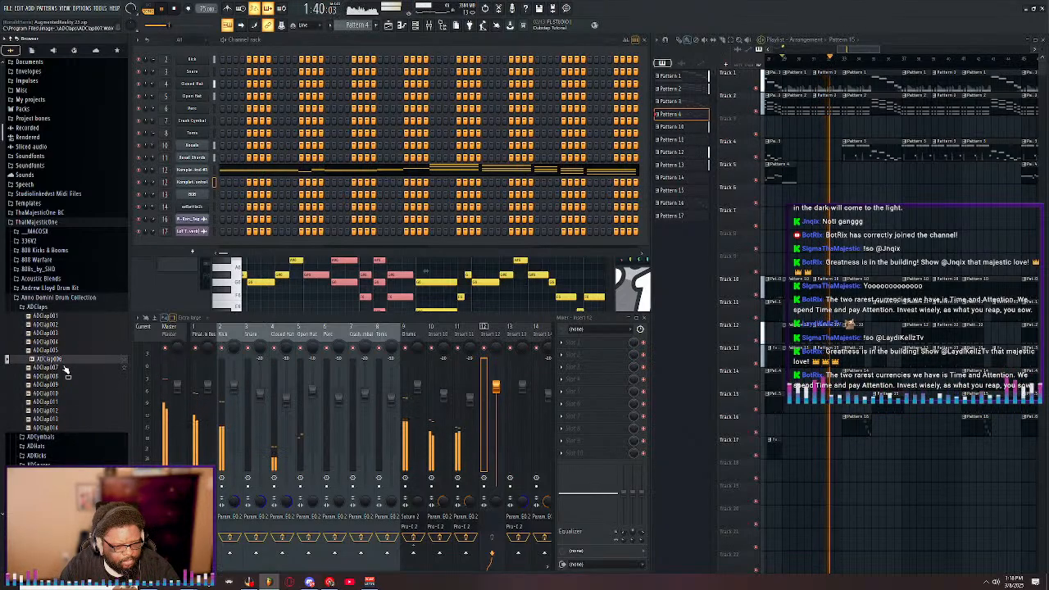
click(66, 369)
click(68, 377)
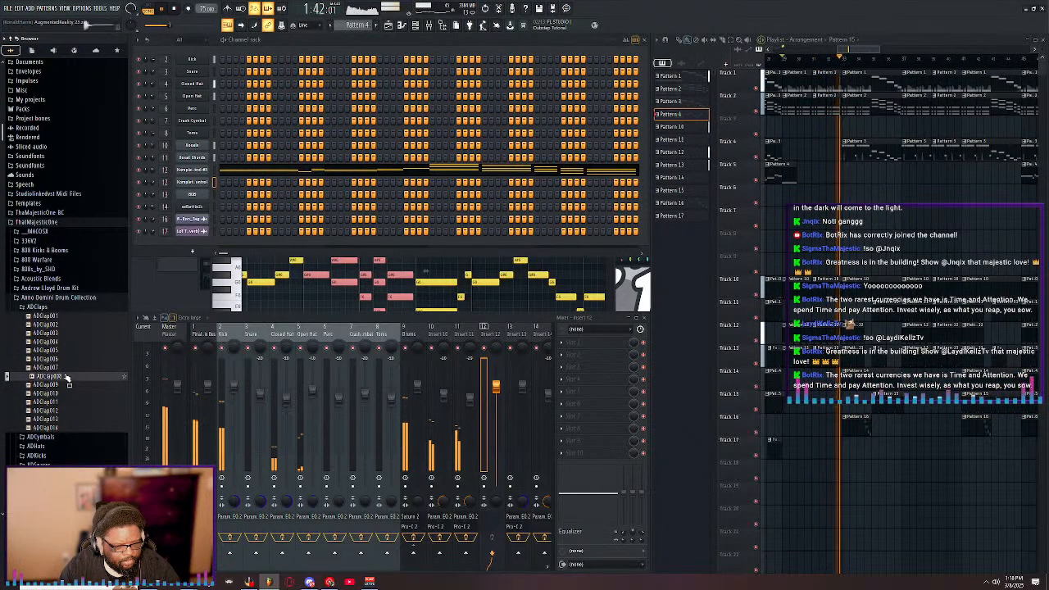
click(69, 385)
click(68, 387)
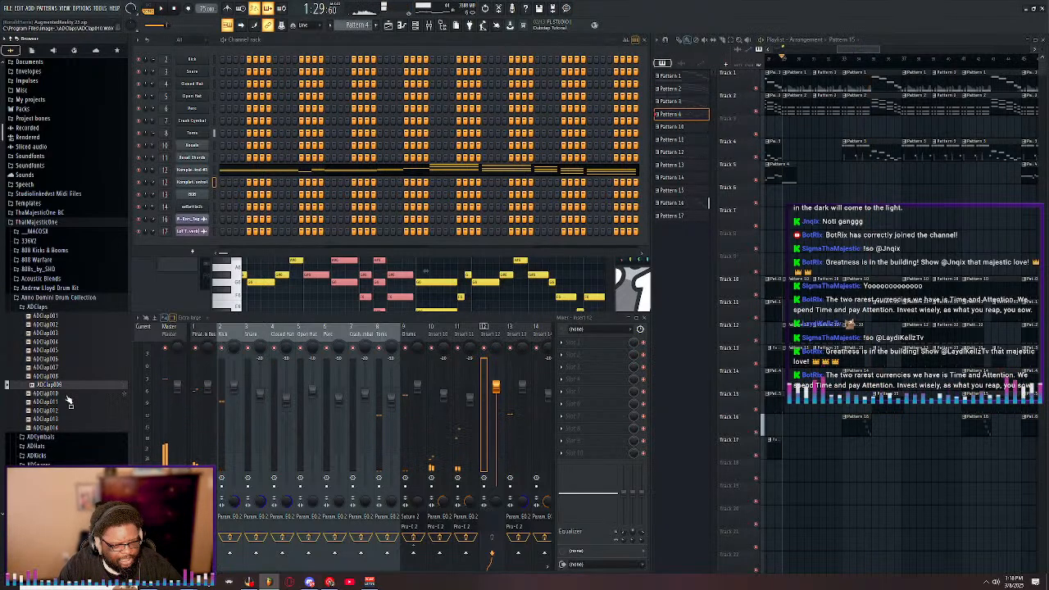
click(69, 402)
click(70, 405)
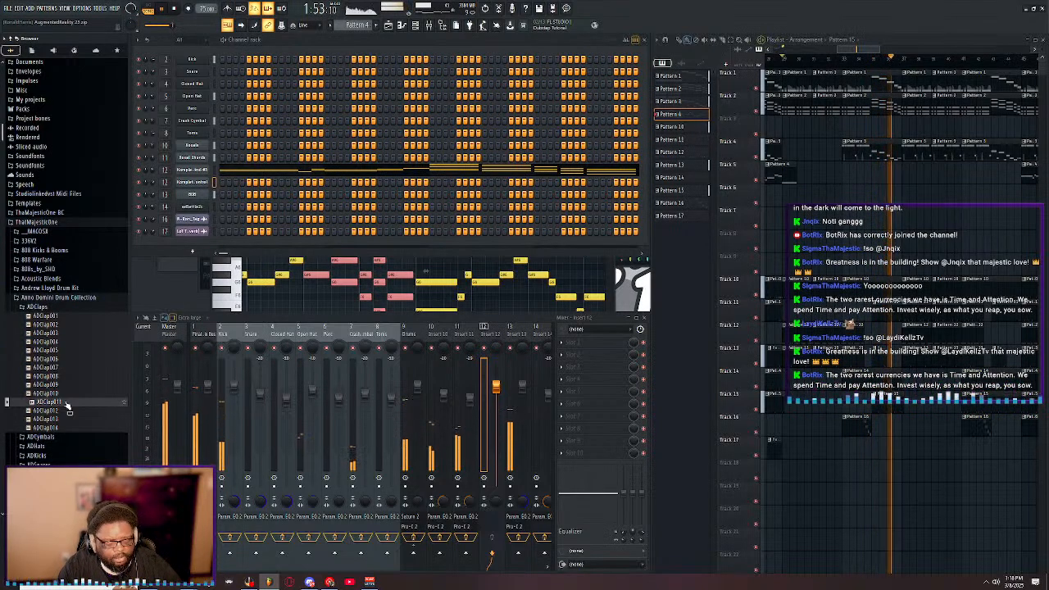
- Place a new empty Pattern 18 clip on Track 18, directly after Track 16's Pattern 16 clip
scroll(356, 25, down, 6)
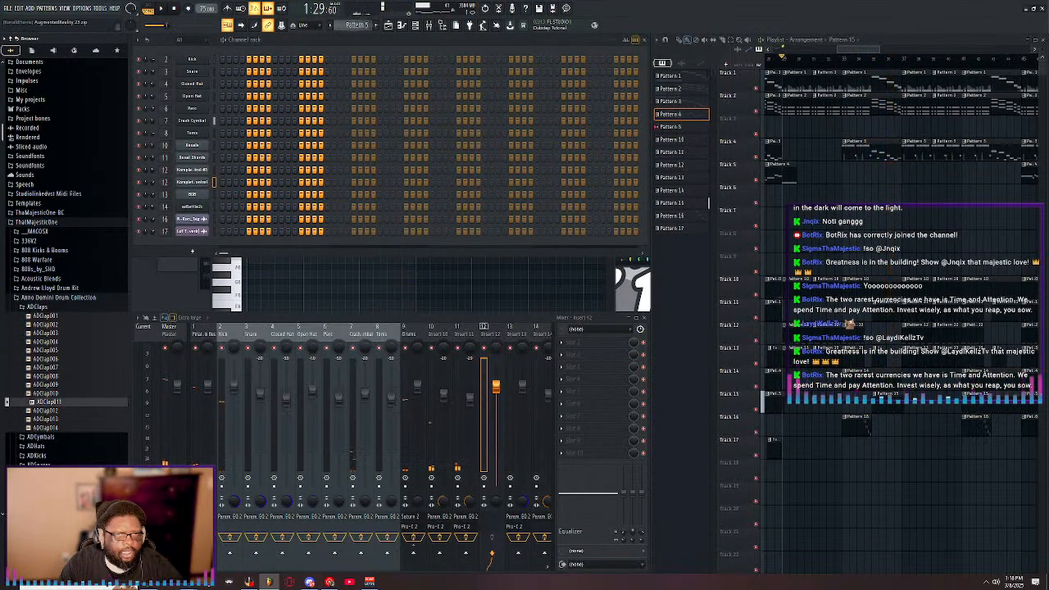
scroll(355, 25, down, 2)
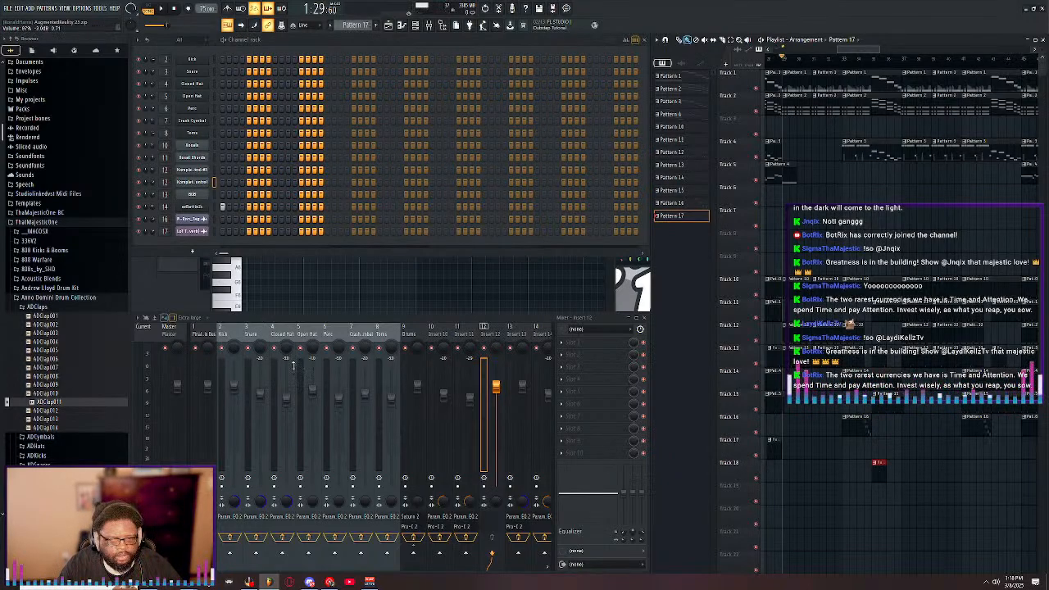
drag(843, 54, 817, 83)
right_click(811, 466)
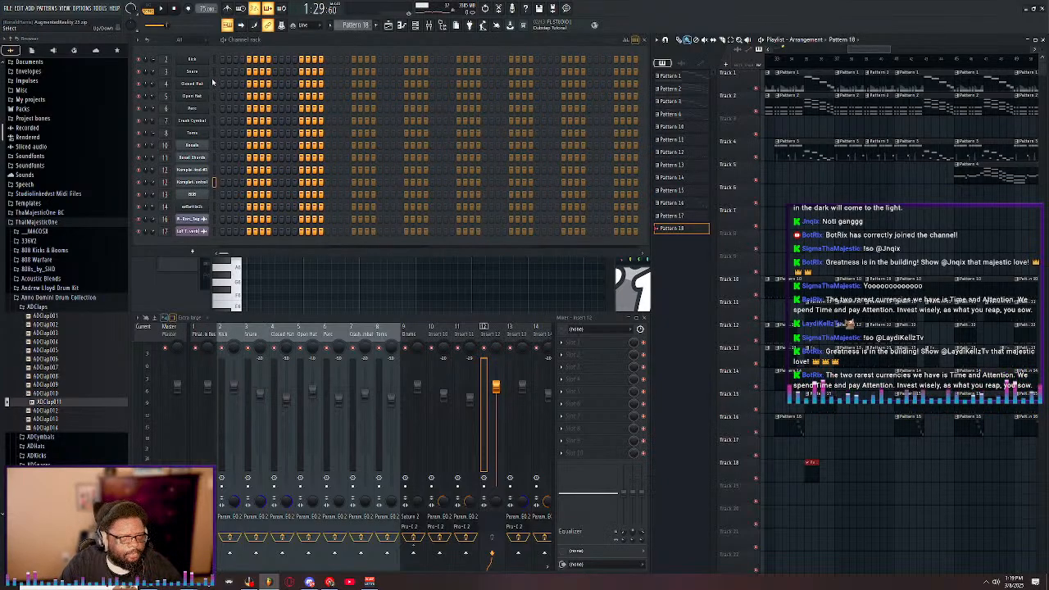
- Add ADClap011 as a channel between Snare and Closed Hat, and program hits on steps 5, 13, 21 and 29 of Pattern 18
click(82, 404)
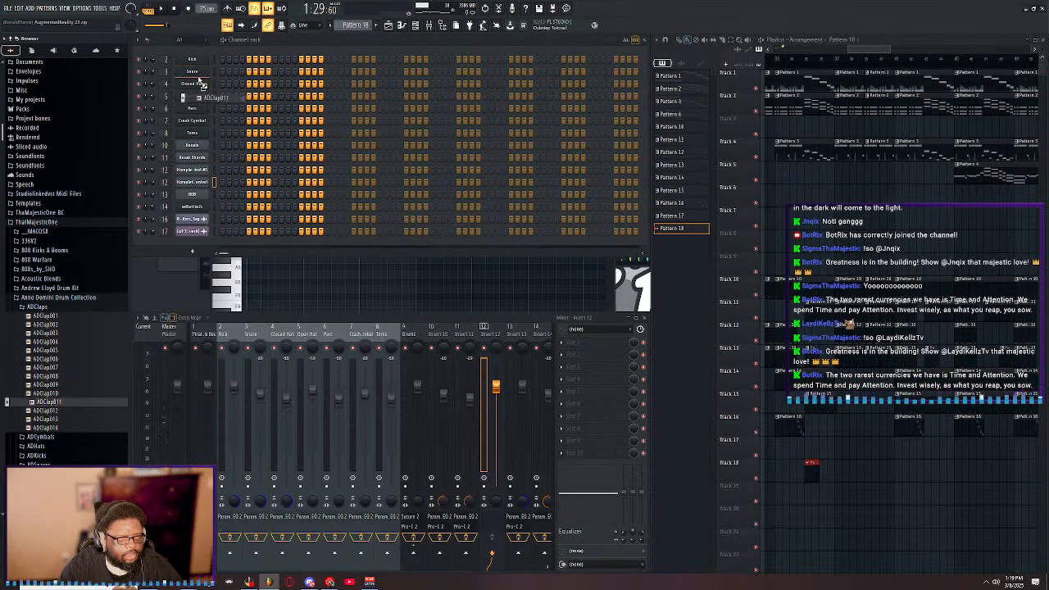
drag(202, 85, 206, 83)
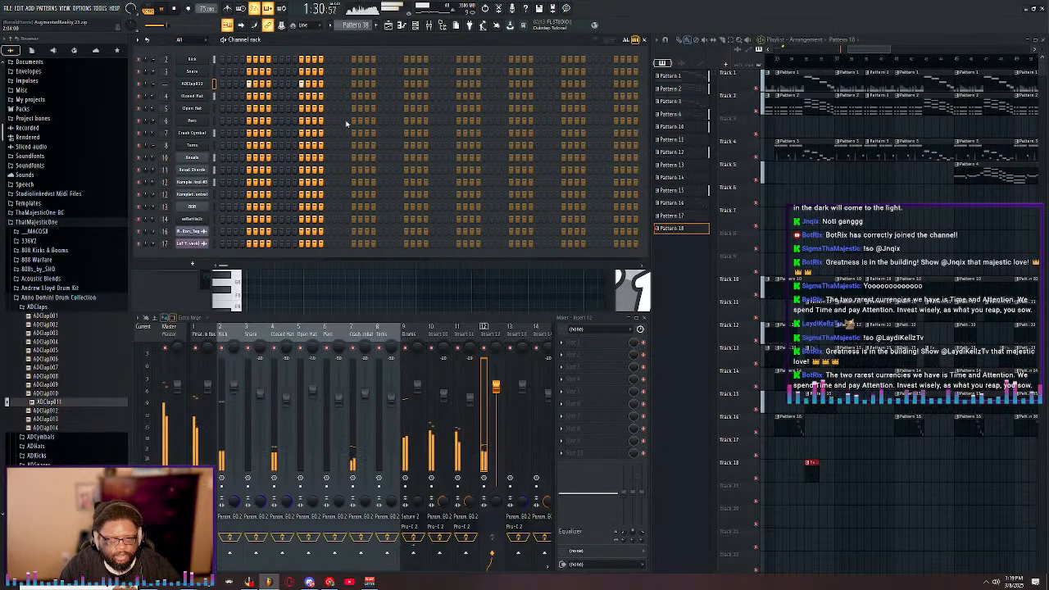
click(356, 84)
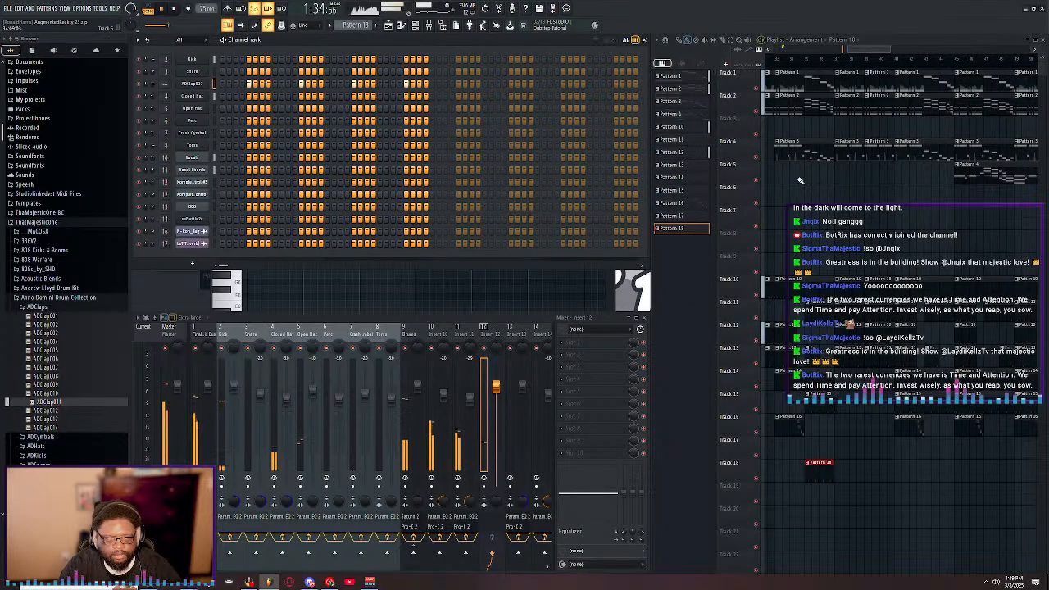
- Move Track 18's Pattern 18 clip to bar 33 and raise the ADClap011 channel's volume
drag(857, 50, 844, 50)
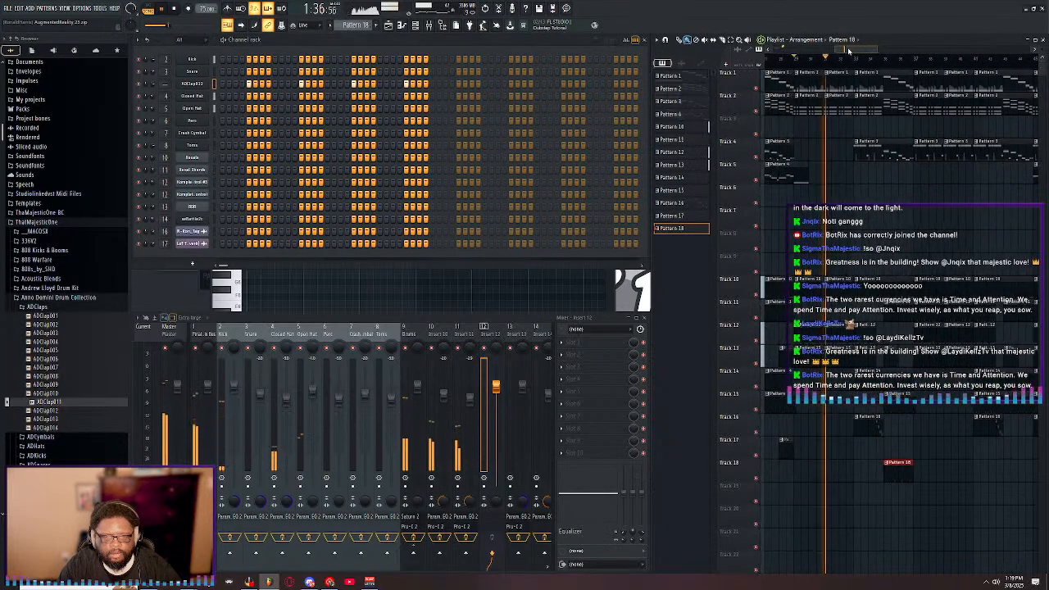
drag(930, 470, 900, 471)
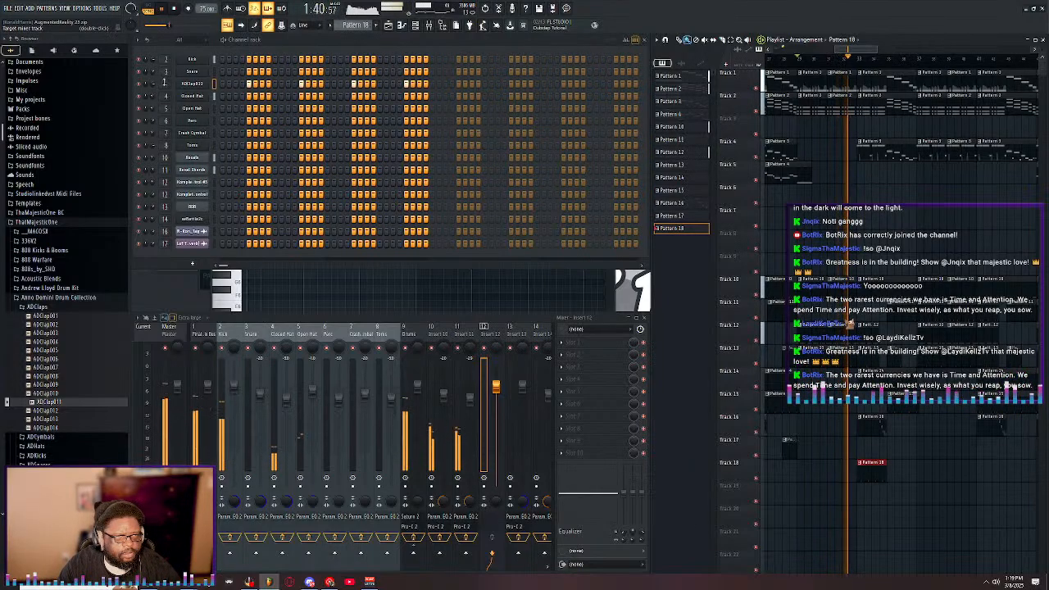
click(169, 328)
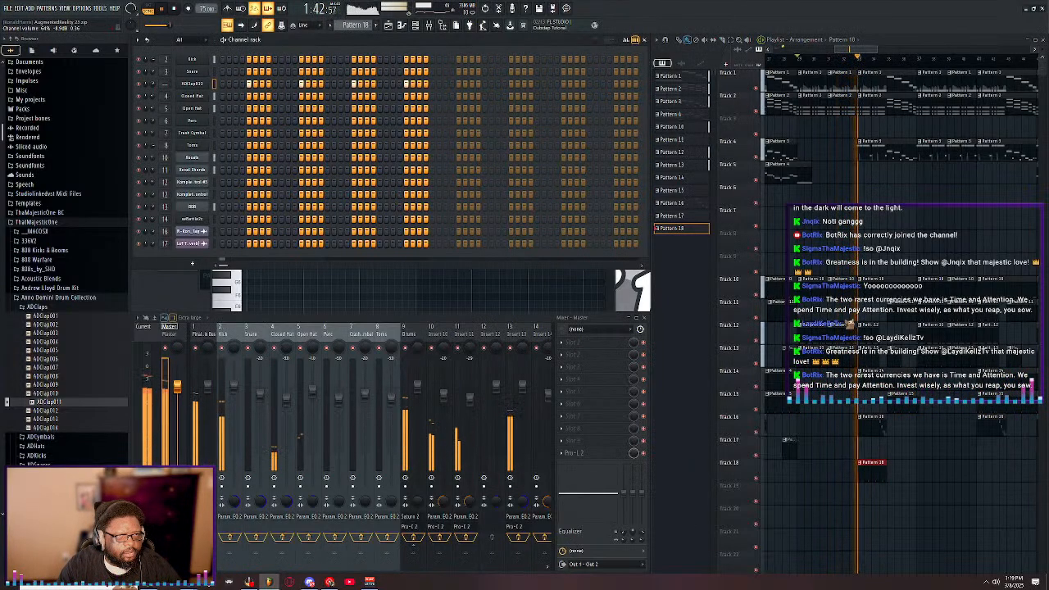
drag(152, 83, 153, 75)
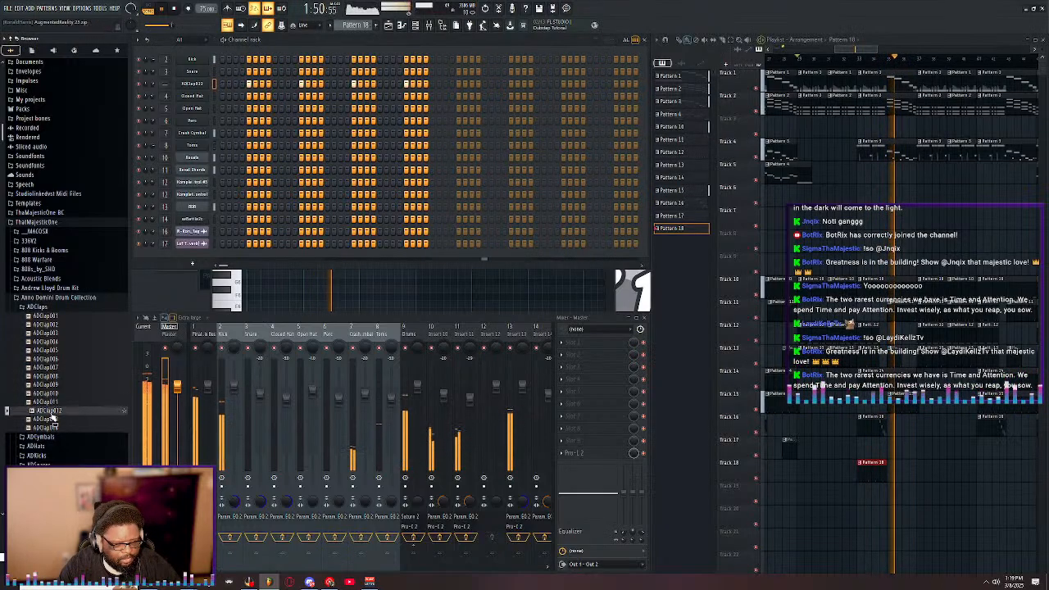
- Audition ADClap014, close the first Anno Domini collection, and open the AD2Claps folder of Anno Domini Drum Collection 2
click(51, 428)
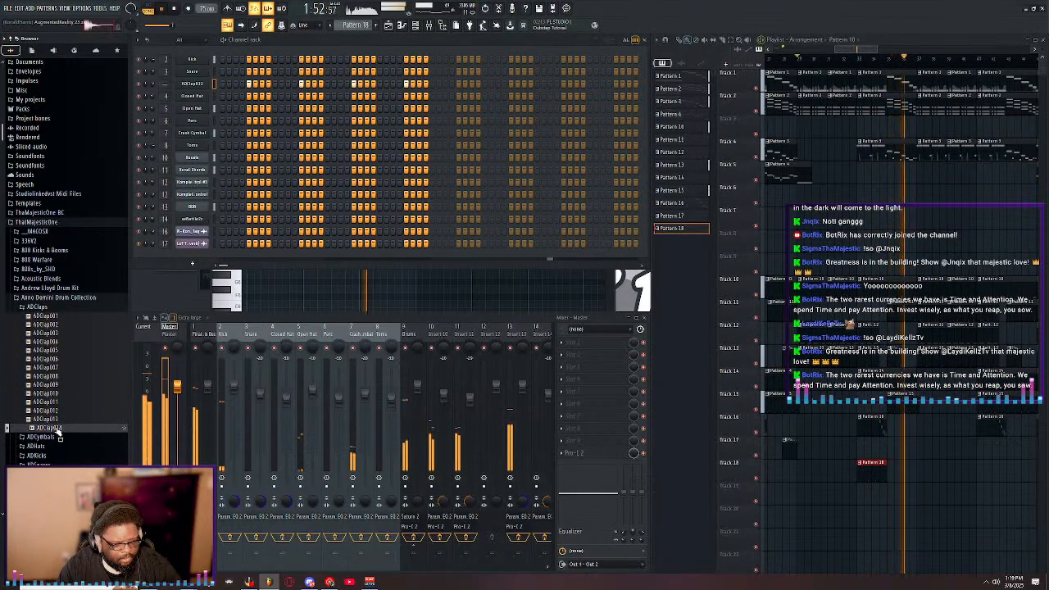
click(59, 307)
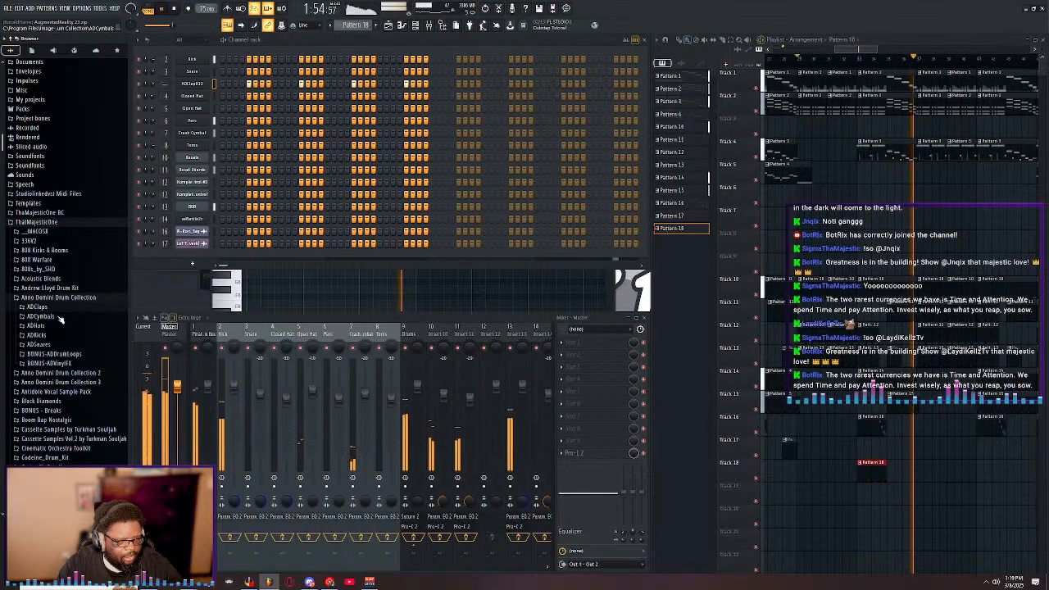
click(58, 299)
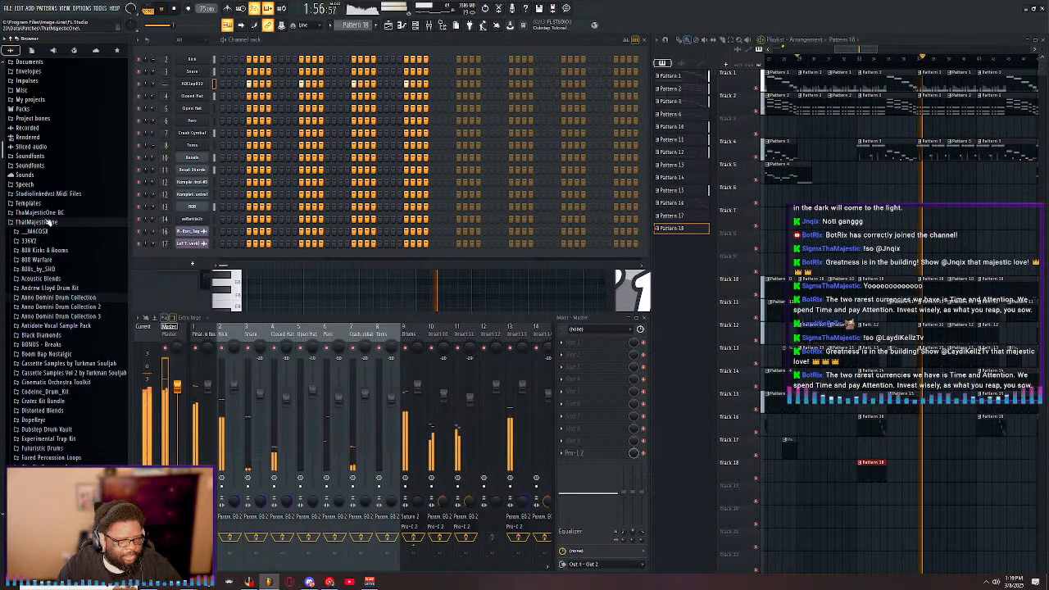
click(58, 306)
scroll(56, 328, down, 1)
scroll(56, 328, down, 1)
- Audition the clap samples from AD2Clap001 to AD2Clap011, and collapse the AD2Claps folder and its parent sample library
click(64, 272)
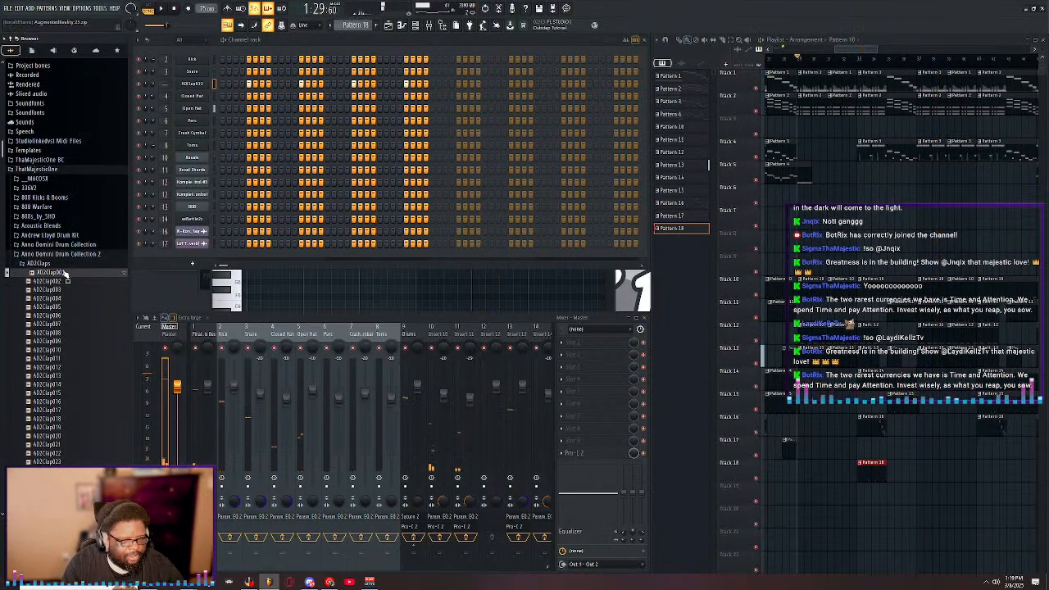
key(Down)
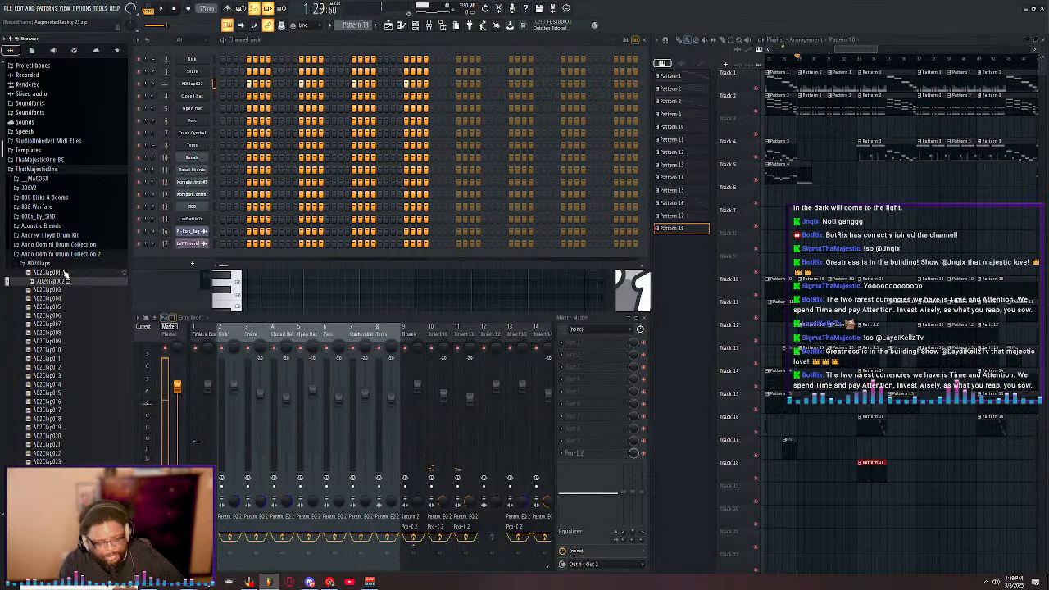
key(Down)
key(Down)
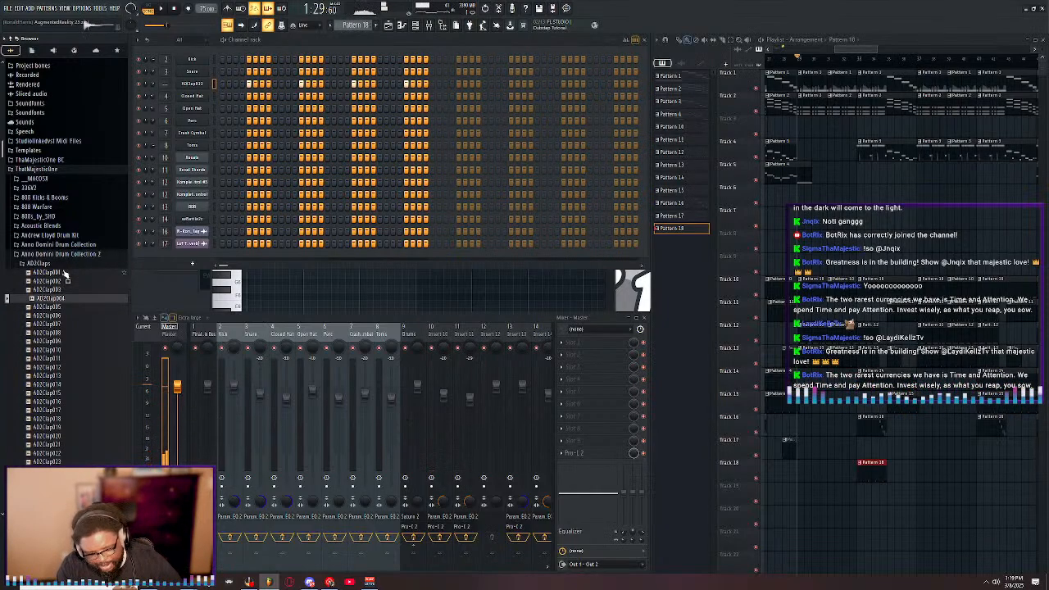
key(Down)
key(Down)
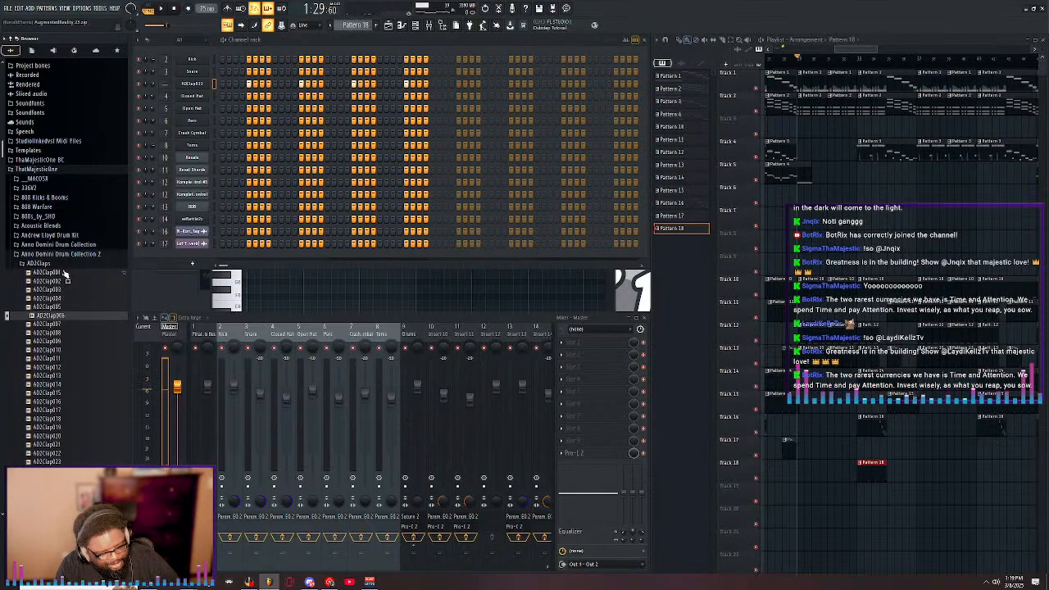
key(Down)
key(Down)
key(Down)
key(Down)
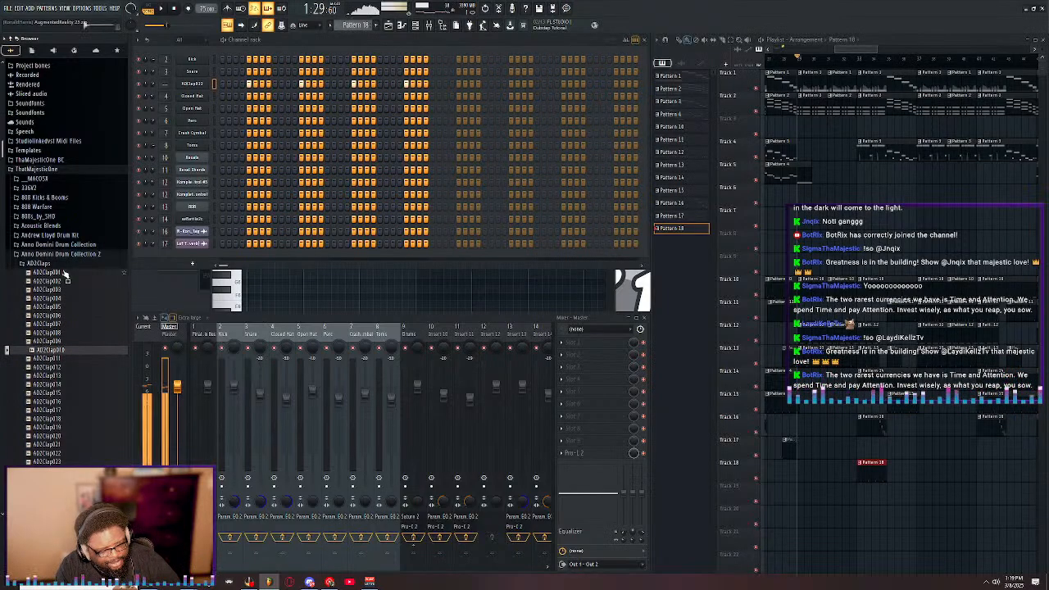
key(Down)
key(Up)
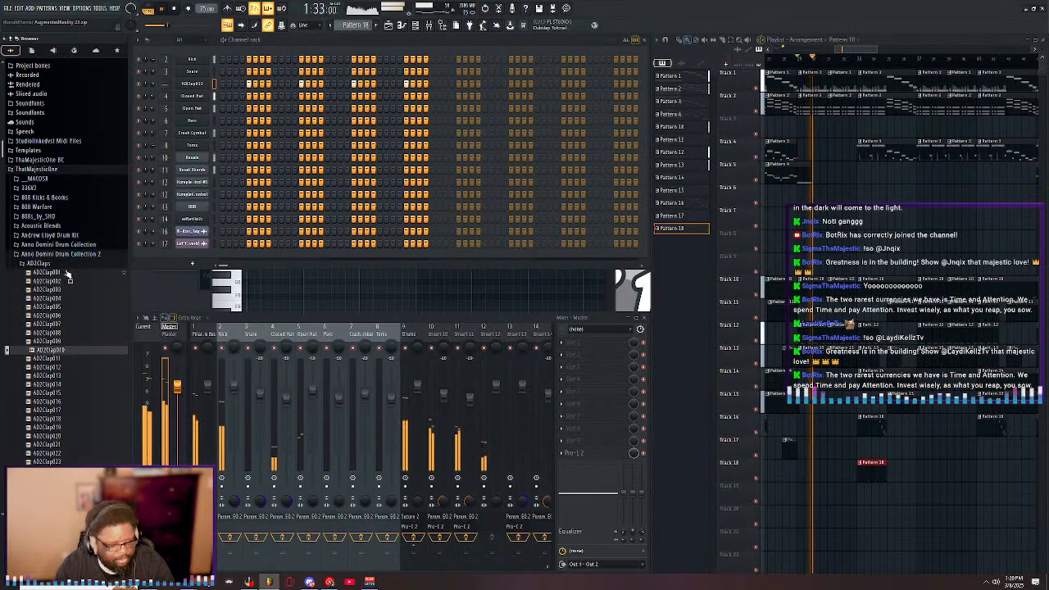
key(Down)
key(Down)
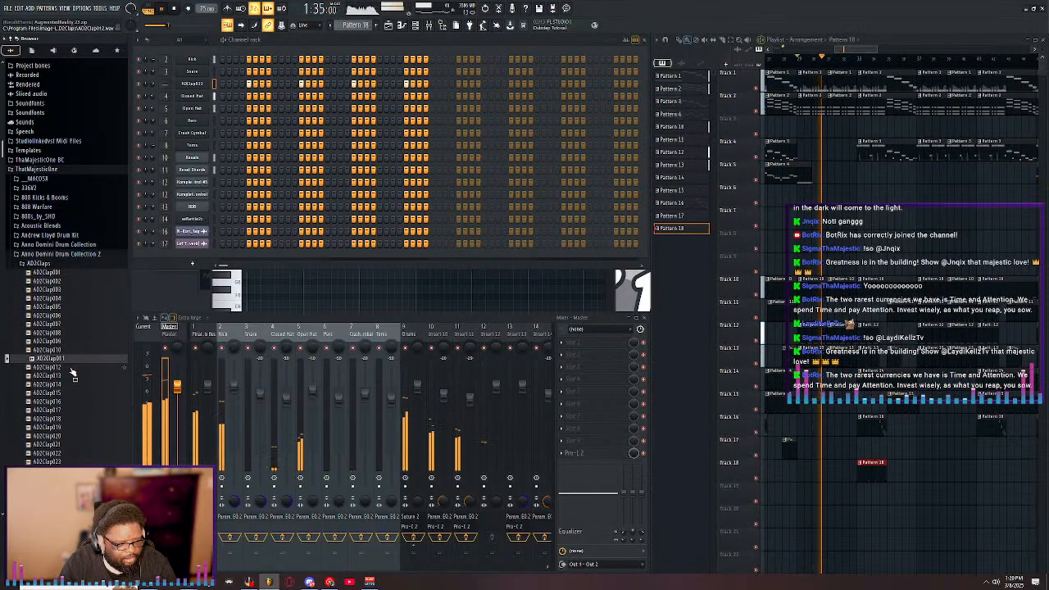
click(59, 263)
click(53, 170)
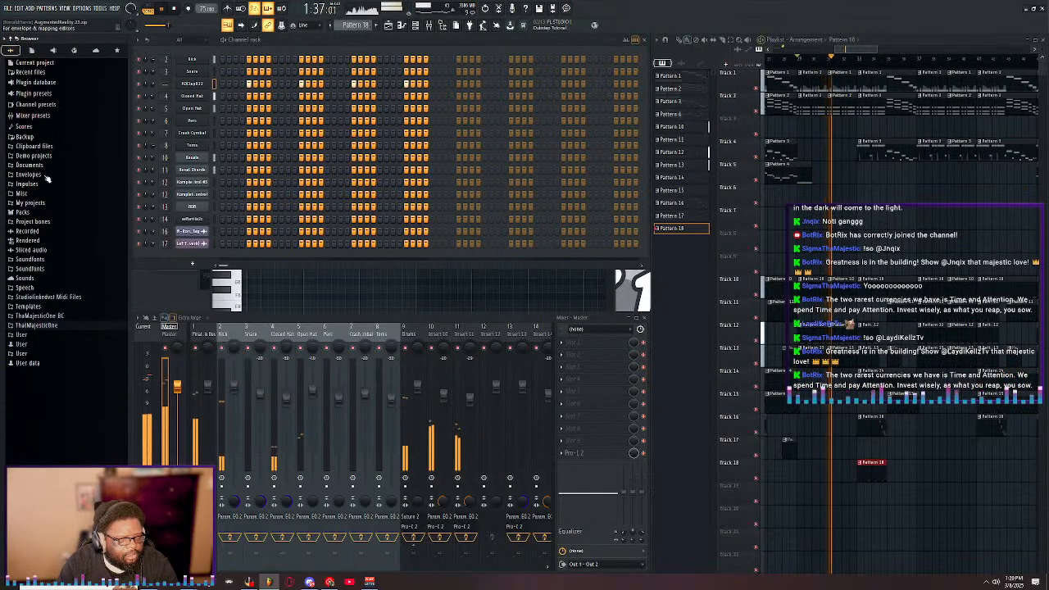
- Open the last User sample library, expand the Claps folder of the 9th Wonder Kit, and audition its first sample
click(37, 346)
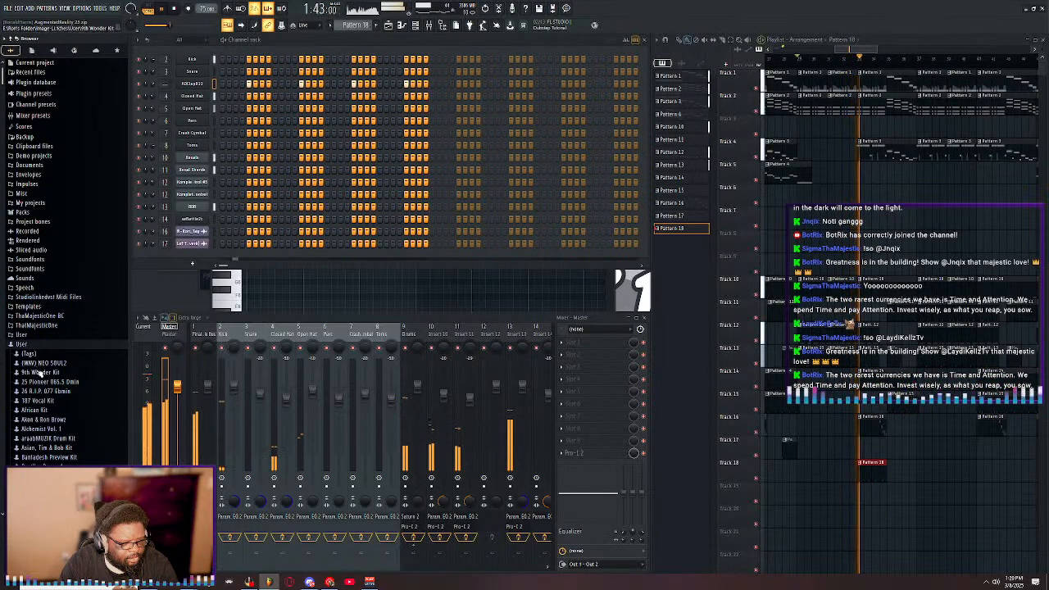
click(41, 428)
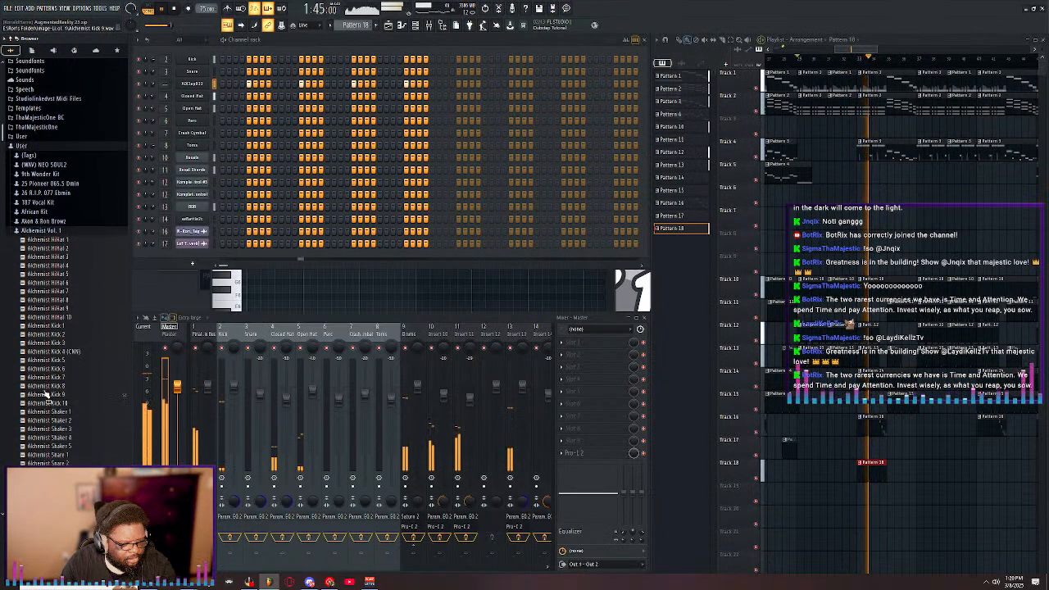
click(39, 164)
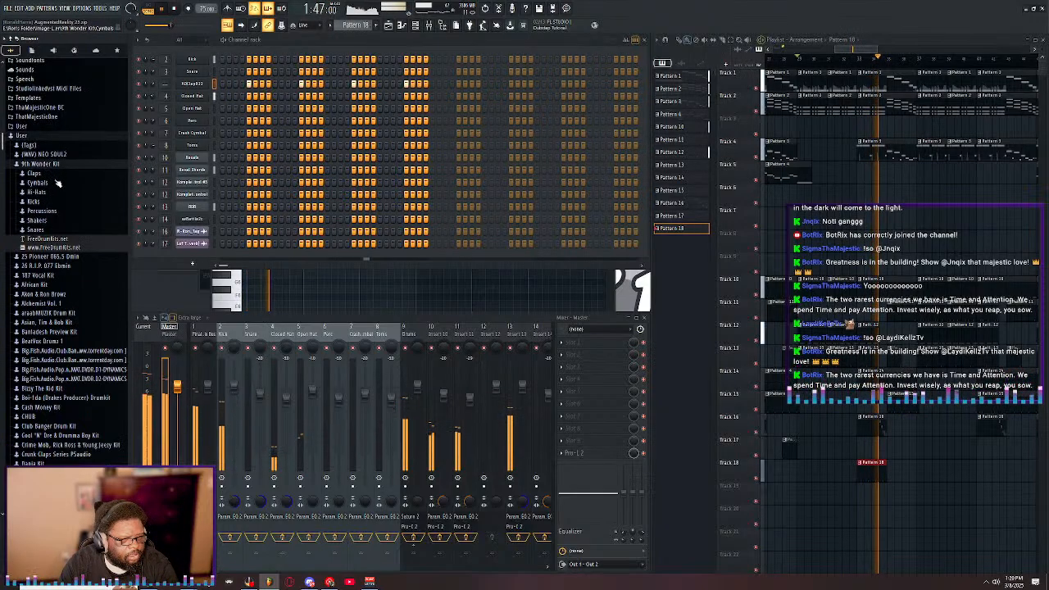
click(34, 173)
click(41, 182)
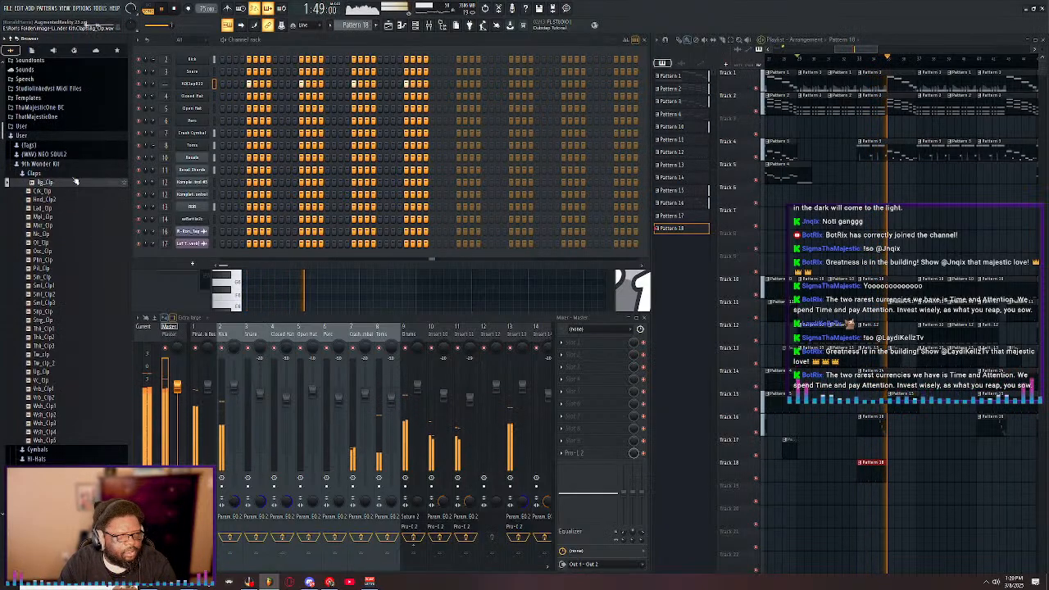
- Stop playback and audition the 9th Wonder Kit claps one after another down to Sml_Clp2
click(176, 7)
key(Down)
key(Down)
key(Down)
key(Down)
key(Down)
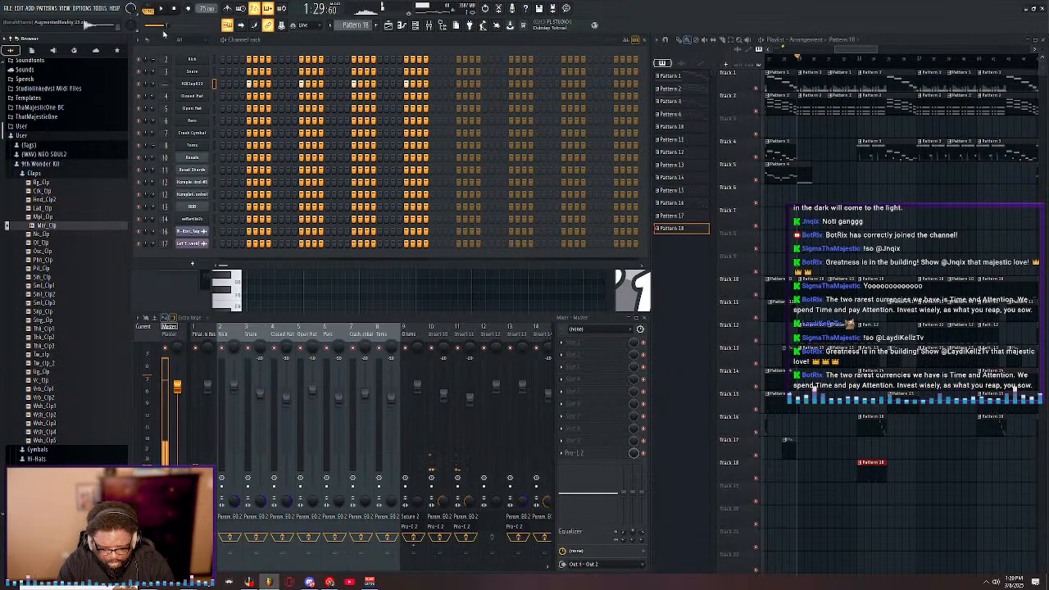
key(Down)
key(Down)
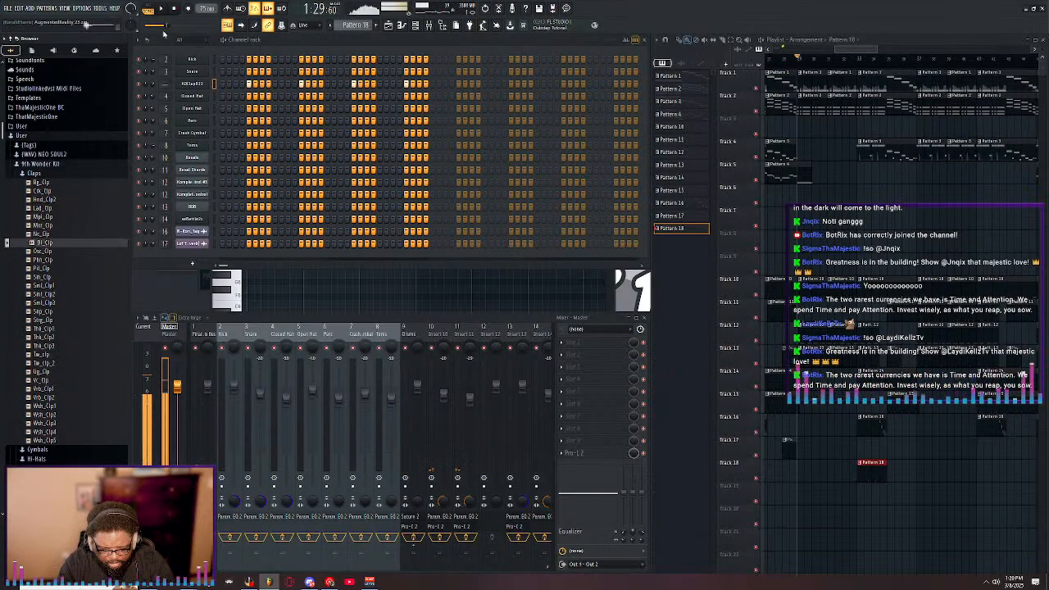
key(Down)
key(Down)
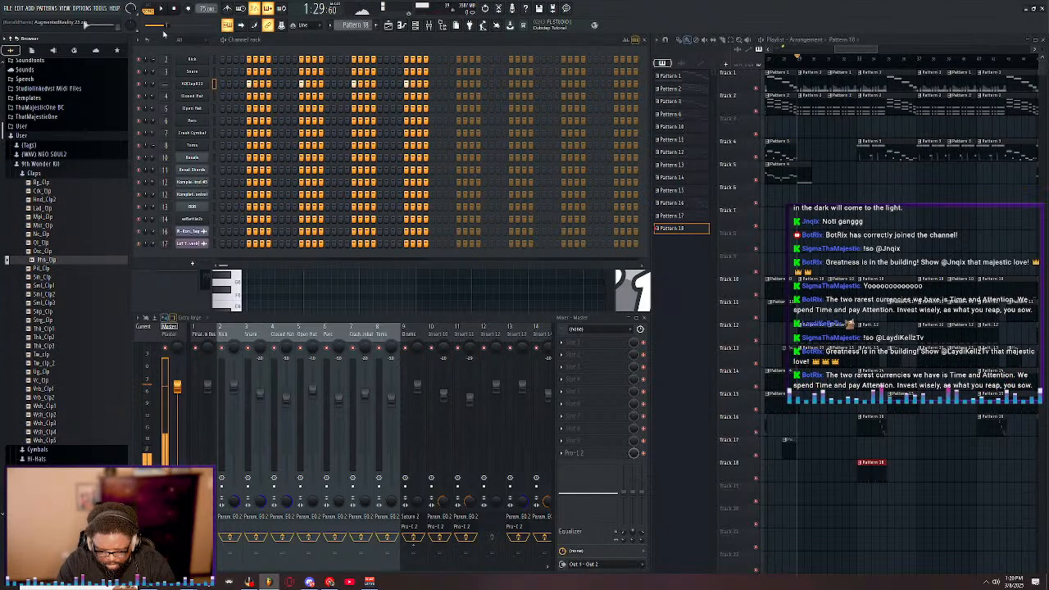
key(Down)
key(Down)
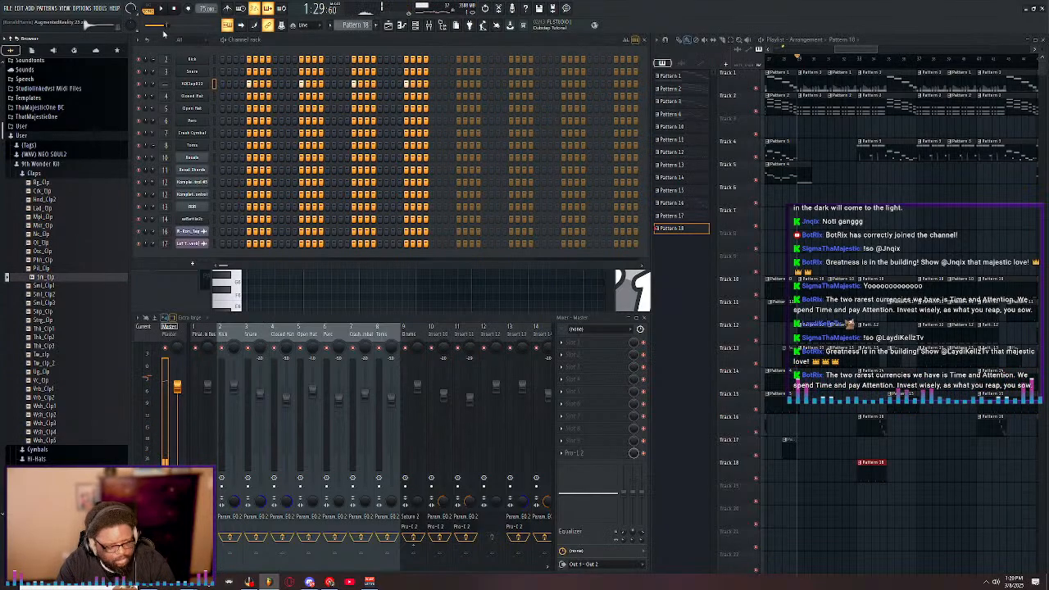
key(Down)
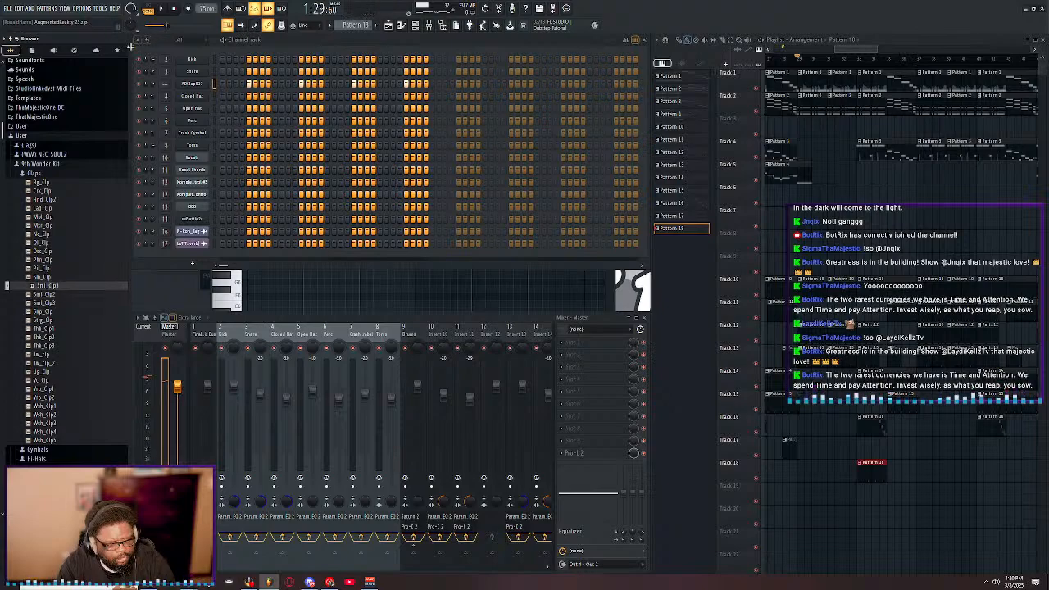
key(Down)
- Play the arrangement and compare Sml_Clp1, Sml_Clp2 and Sml_Clp3 against it
key(space)
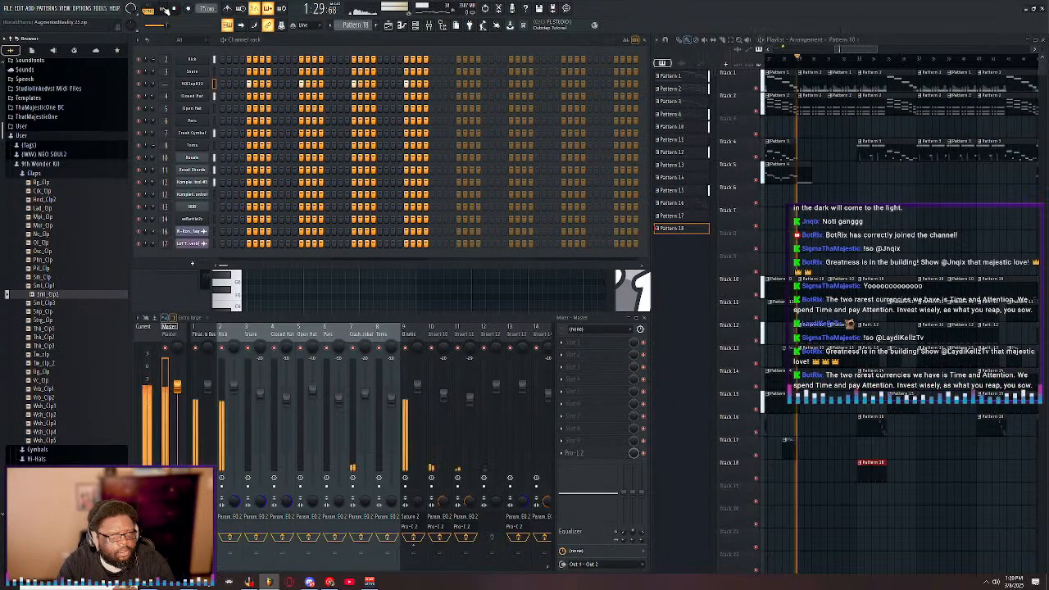
click(66, 286)
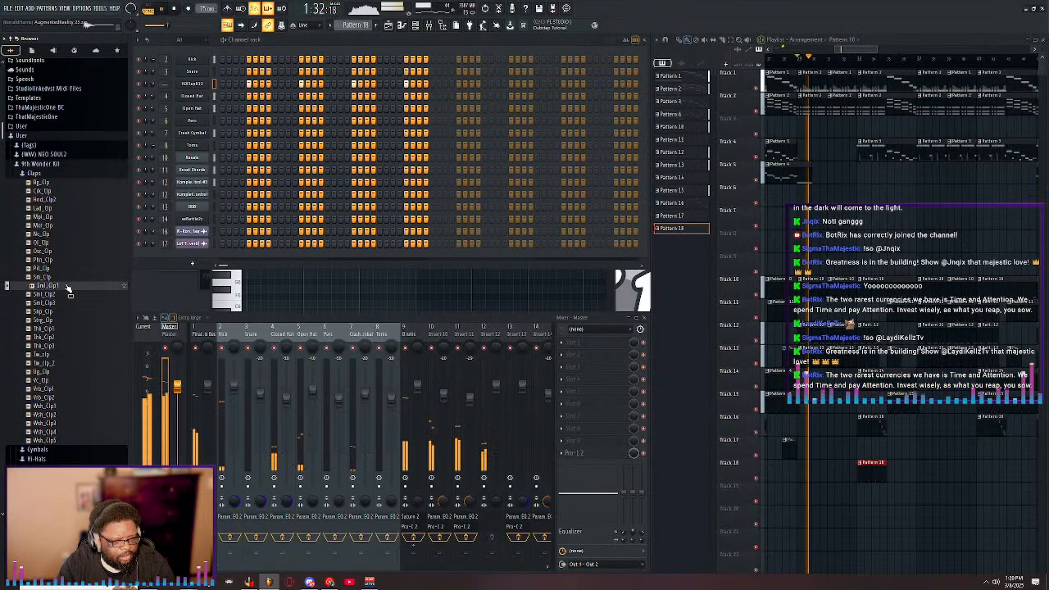
click(65, 294)
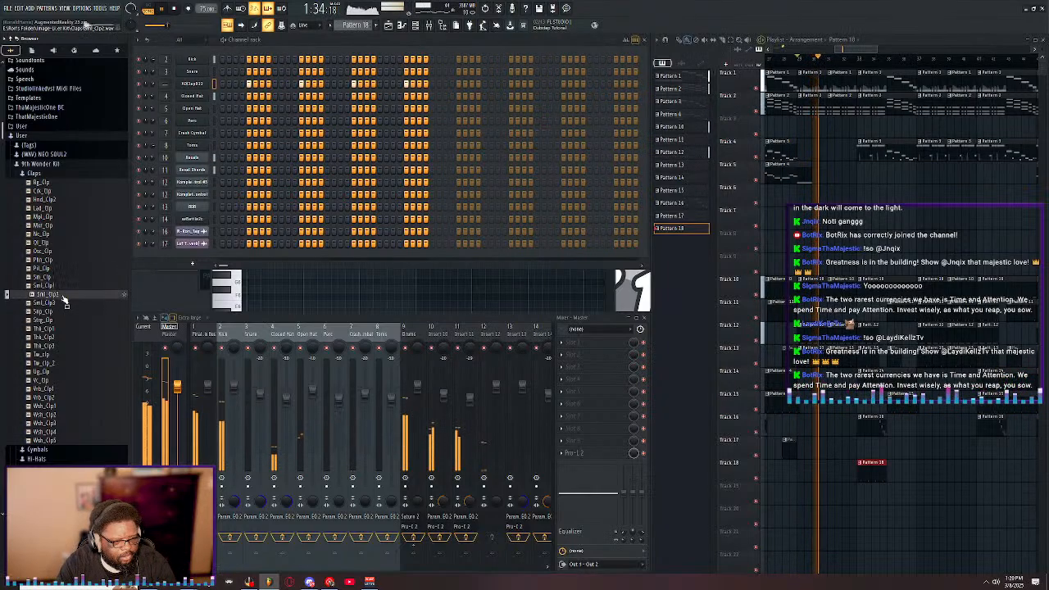
click(64, 303)
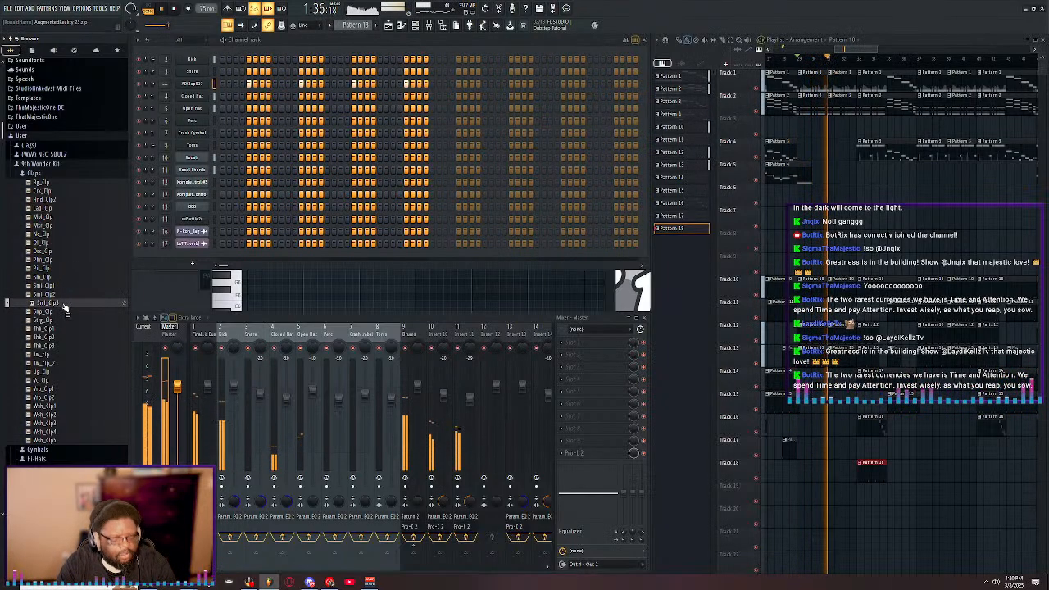
click(41, 286)
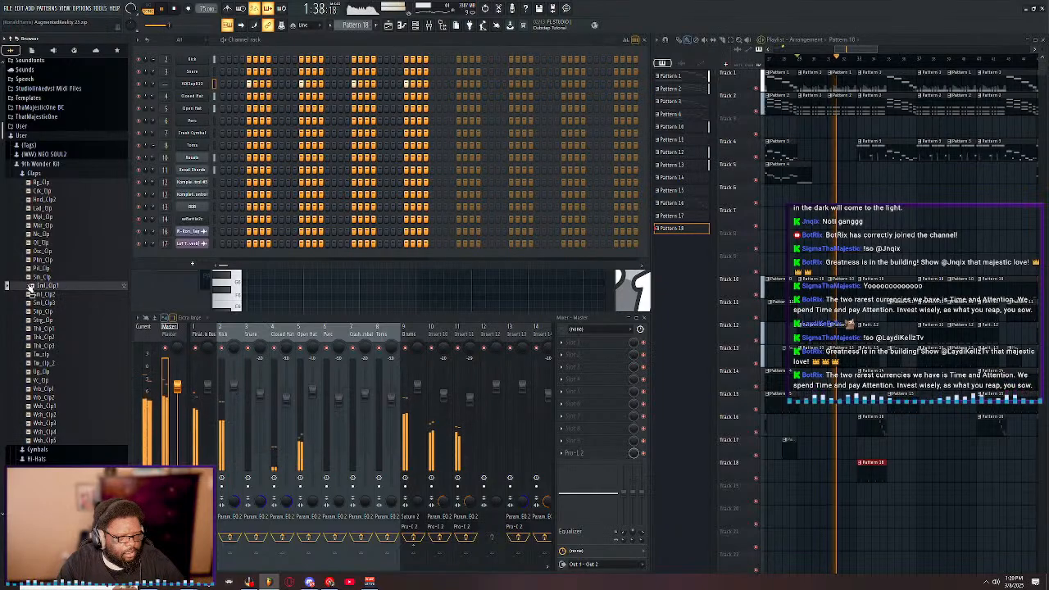
- Add Sml_Clp1, Sml_Clp2 and Sml_Clp3 as channels below ADClap011, with hits on steps 5, 13, 21 and 29 of Pattern 18
drag(41, 286, 198, 100)
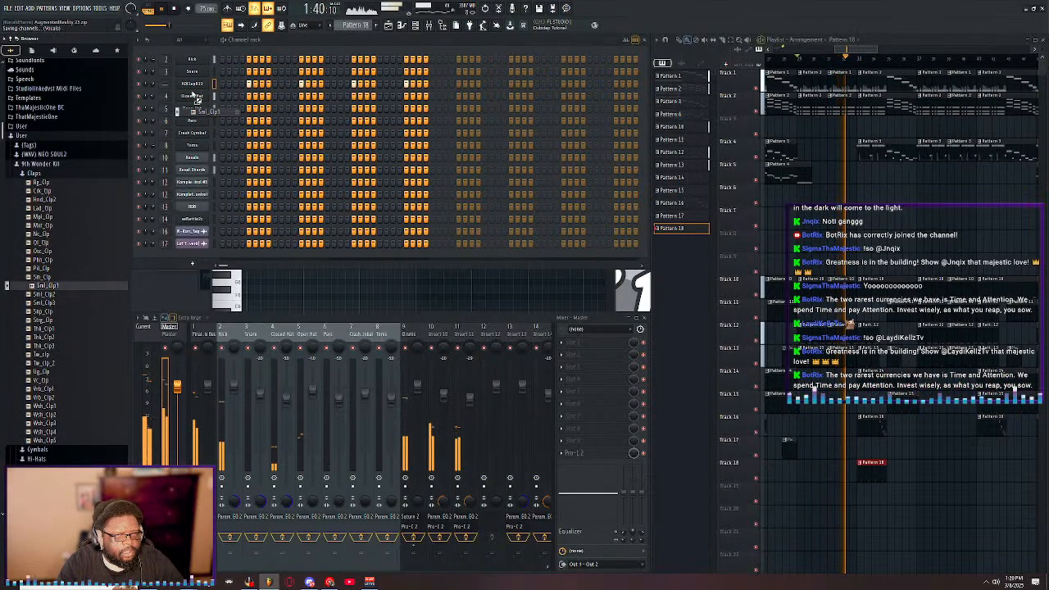
drag(45, 295, 190, 107)
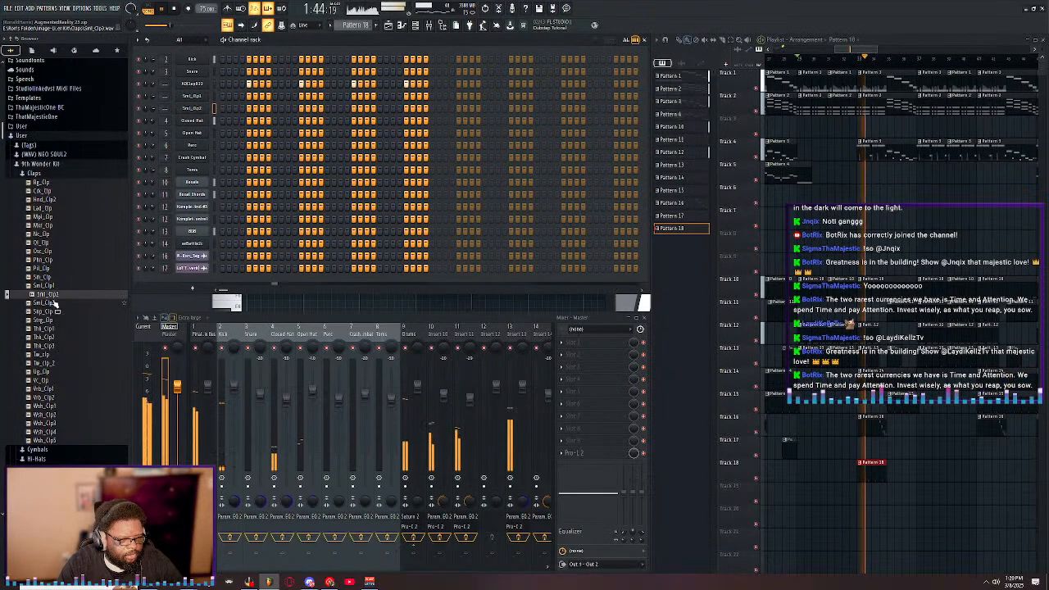
drag(53, 303, 198, 123)
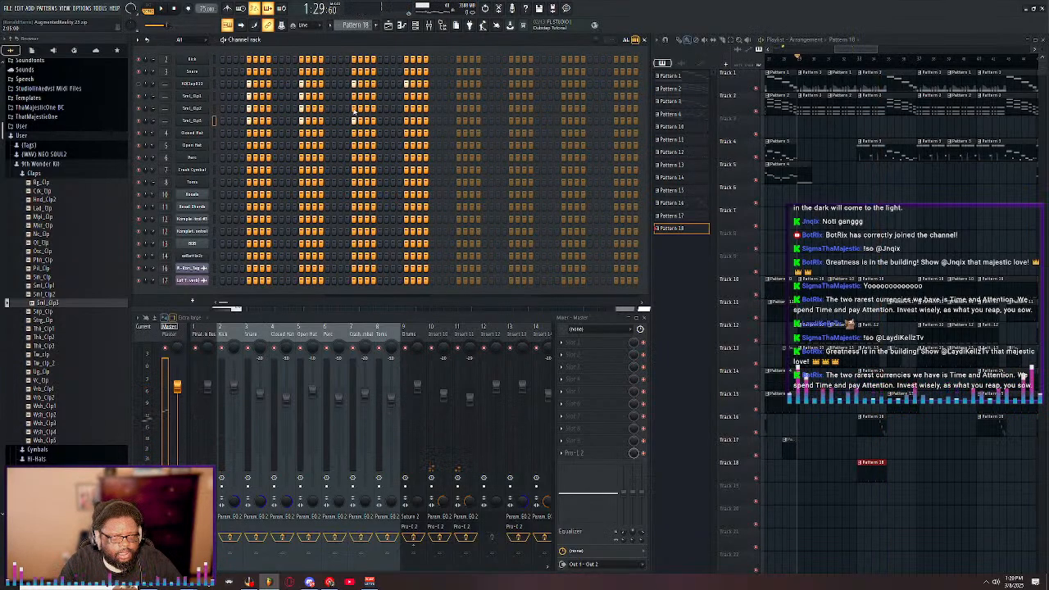
- Play the arrangement and adjust the volume and panning of the new Sml_Clp channels
key(space)
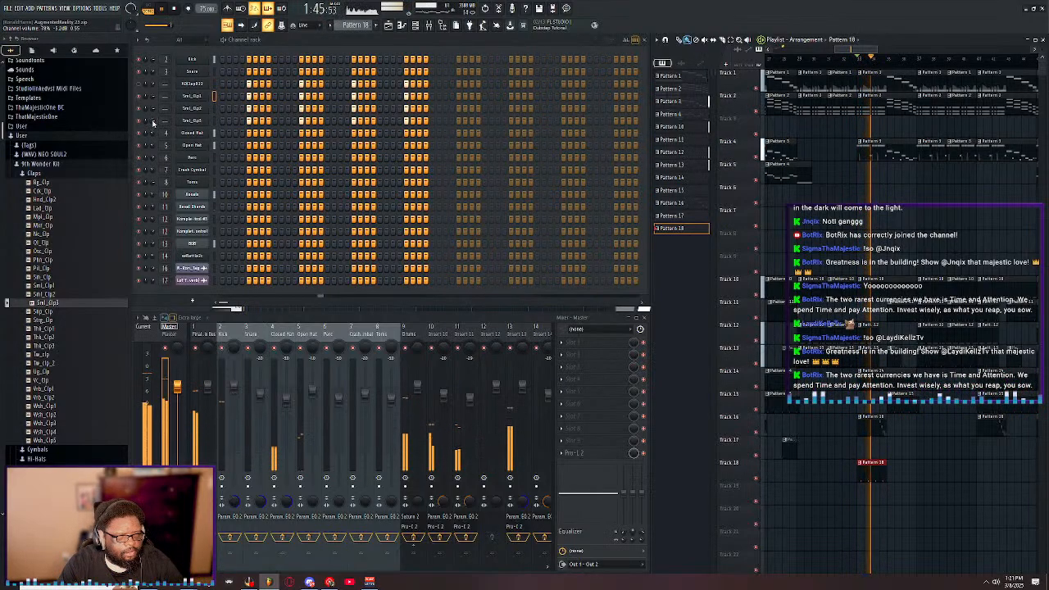
scroll(146, 96, down, 3)
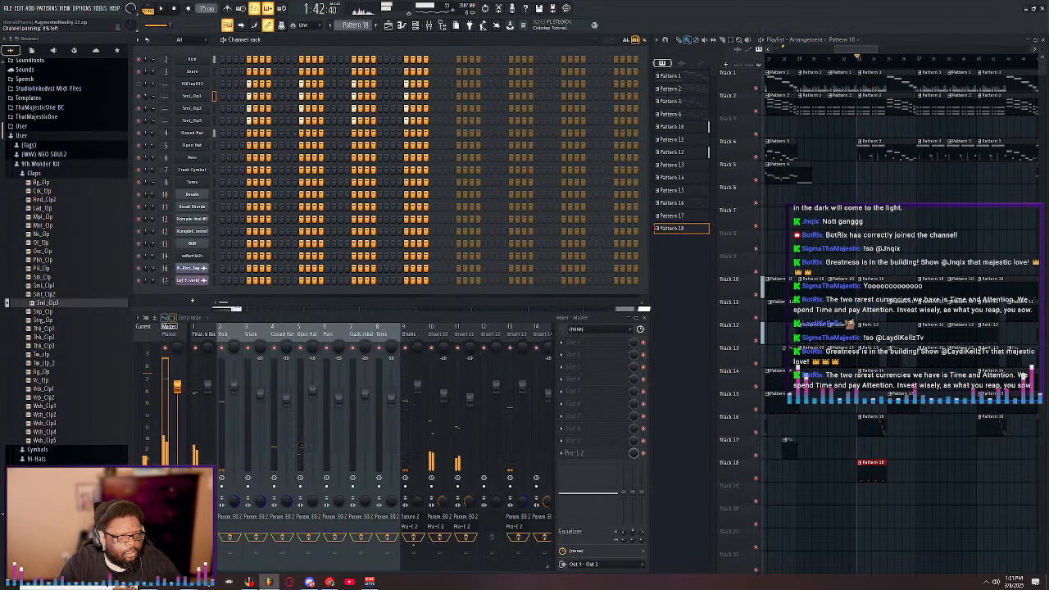
right_click(152, 97)
click(159, 101)
right_click(154, 123)
click(160, 131)
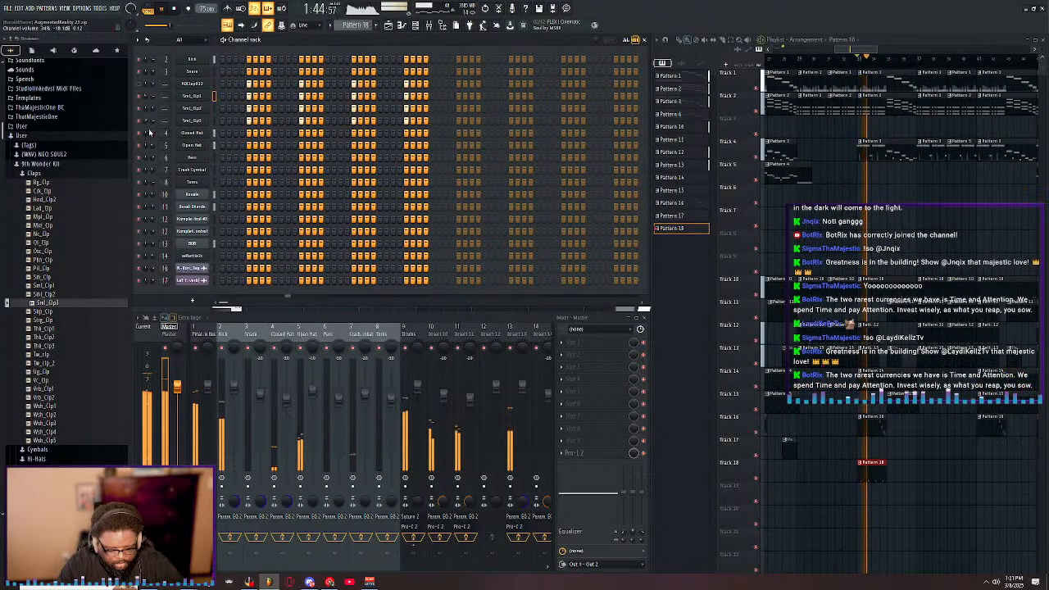
- Audition the next 9th Wonder claps through Thk_Clp3 and Tw_clp, and listen to the arrangement for comparison
key(Down)
key(Down)
key(Down)
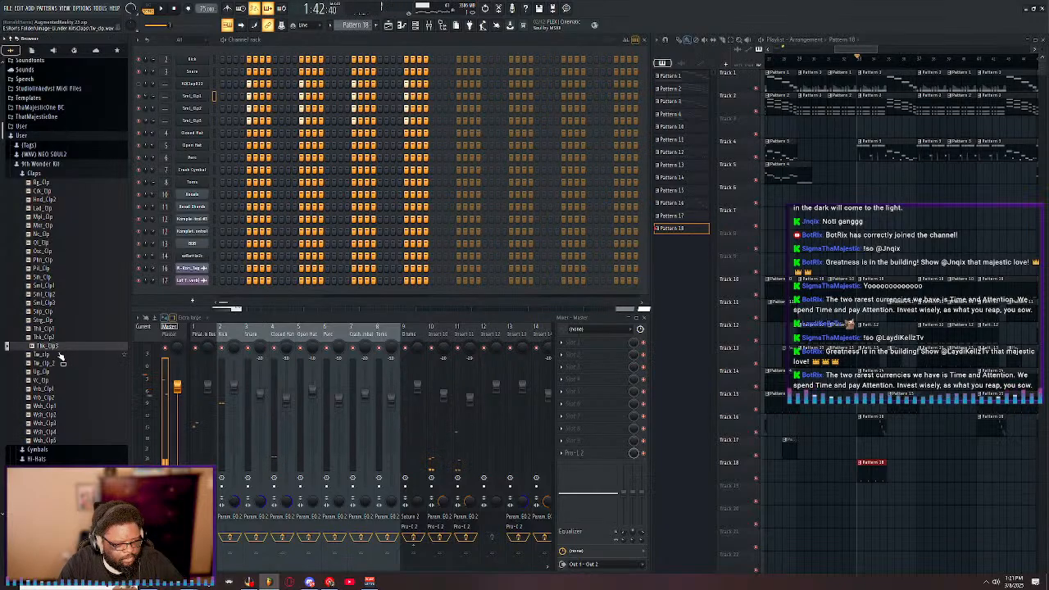
click(60, 355)
click(65, 348)
key(space)
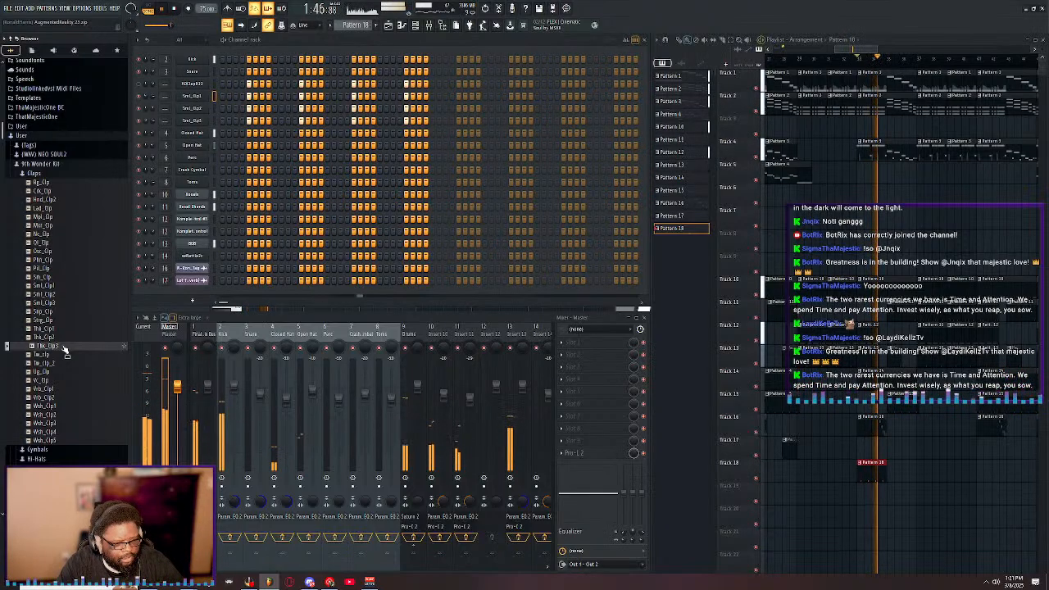
key(space)
- Audition the remaining 9th Wonder claps from Tw_clp_2 to Wsh_Clp4, ending on Wsh_Clp3, with the arrangement playing
click(59, 364)
click(59, 373)
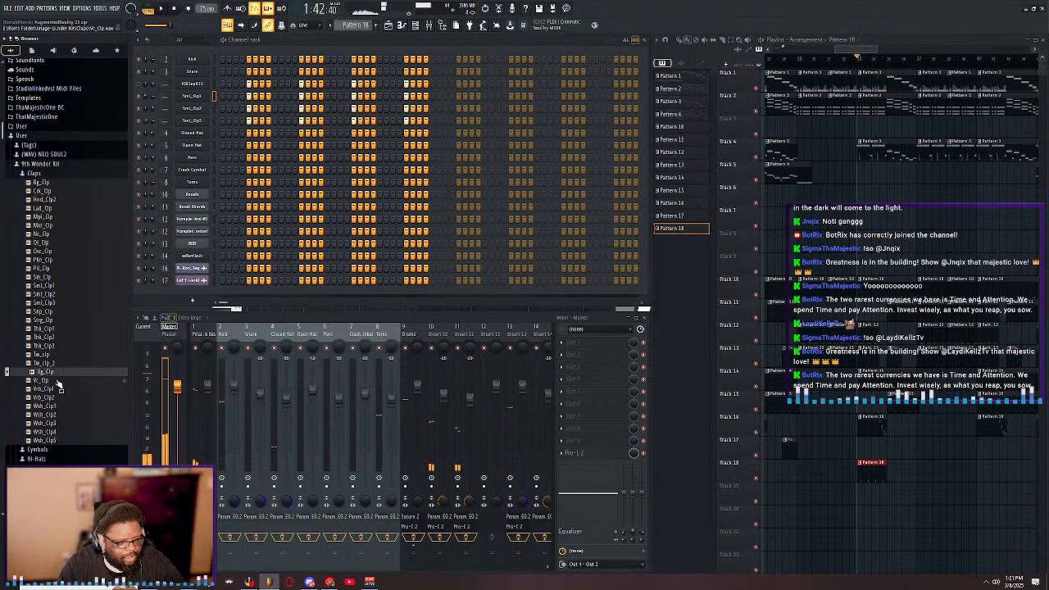
click(59, 381)
click(59, 372)
key(space)
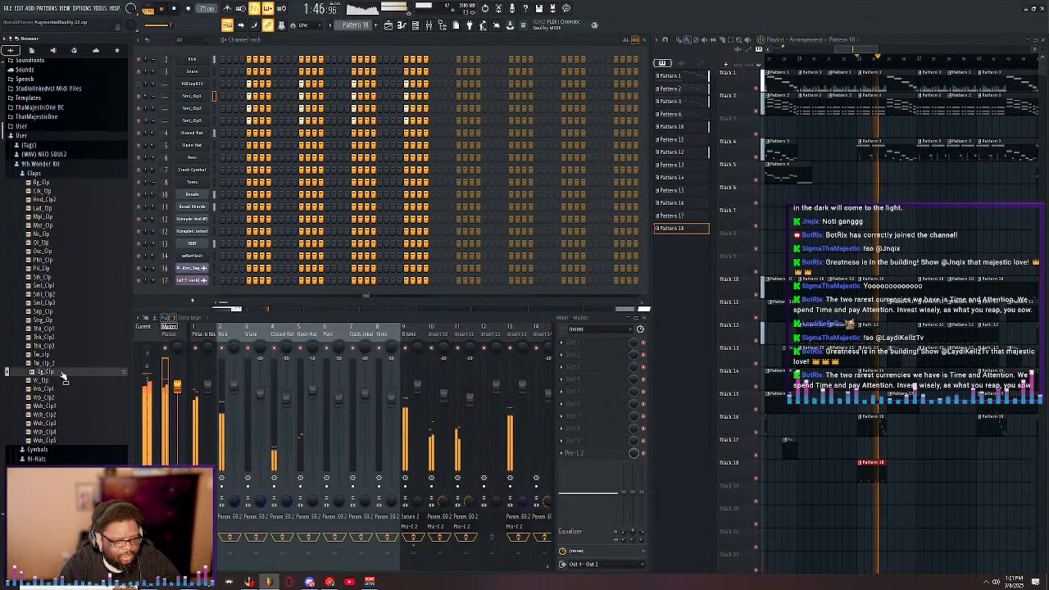
click(58, 381)
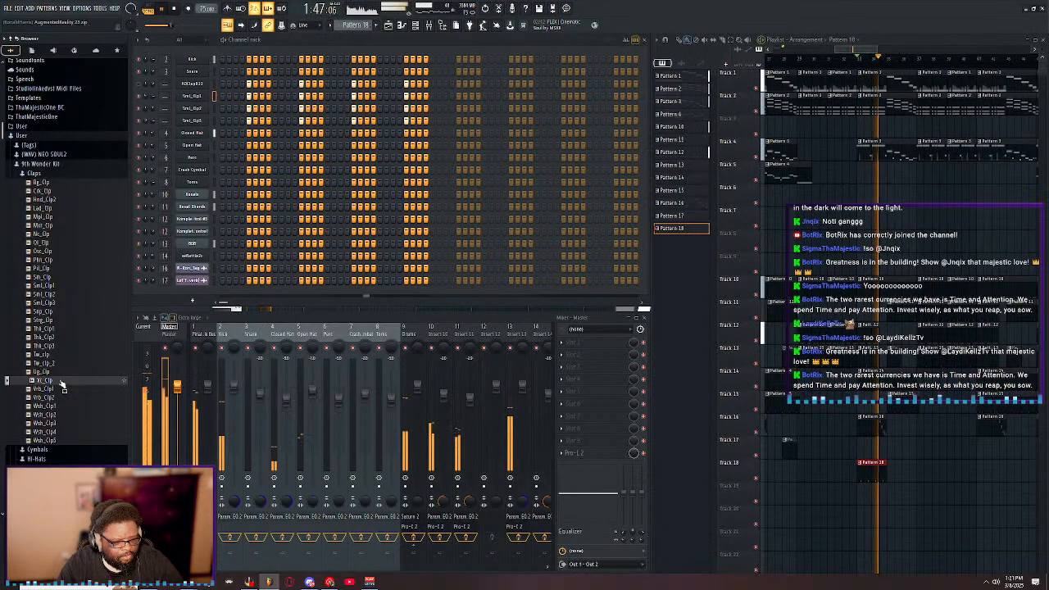
click(64, 433)
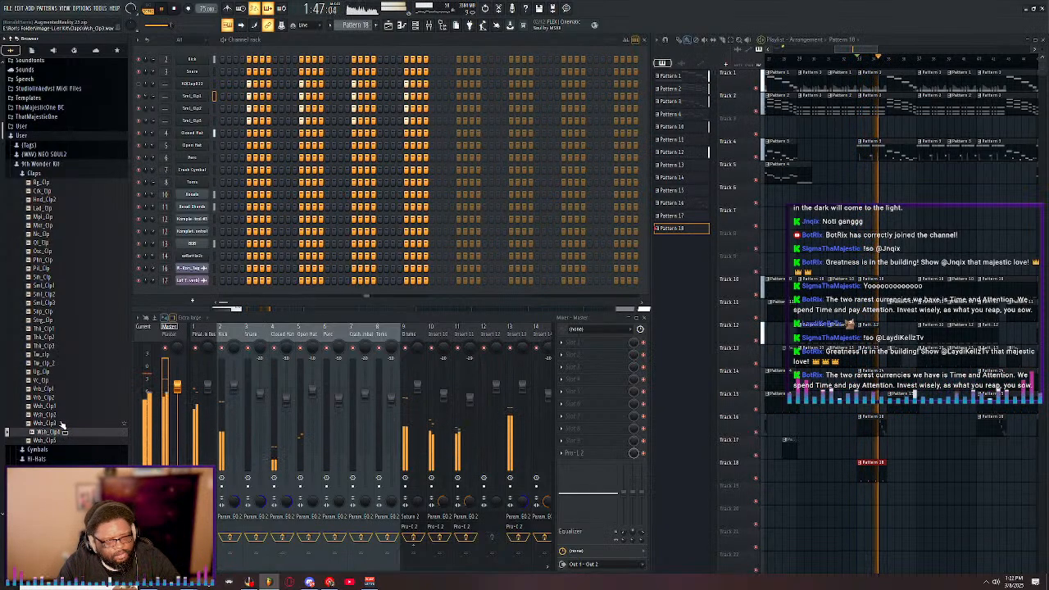
click(62, 425)
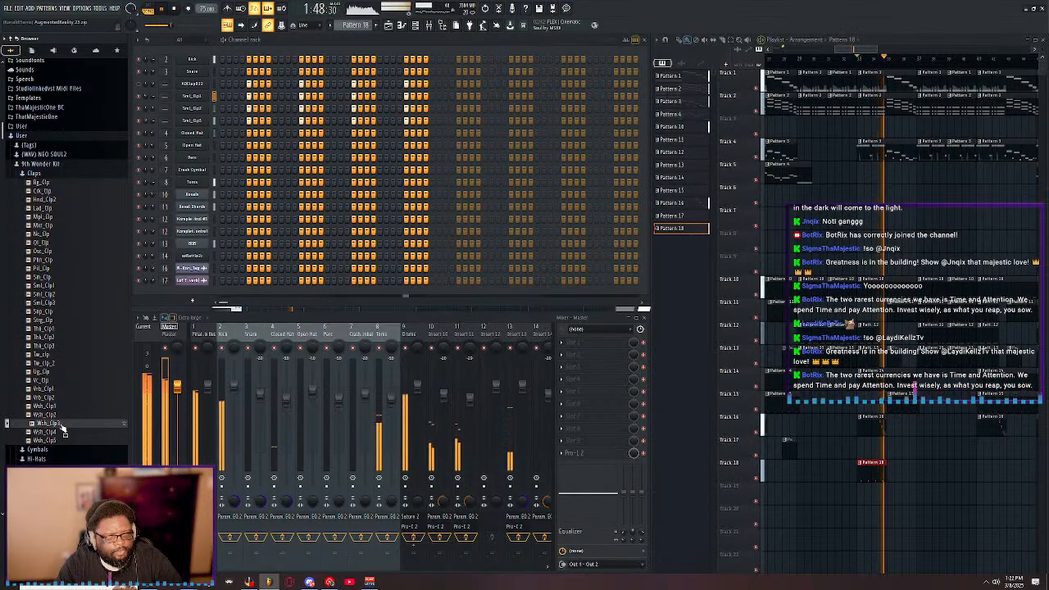
- Add Wsh_Clp3 as a channel below Sml_Clp3, with hits on steps 5, 13, 21 and 29 of Pattern 18
drag(111, 328, 249, 134)
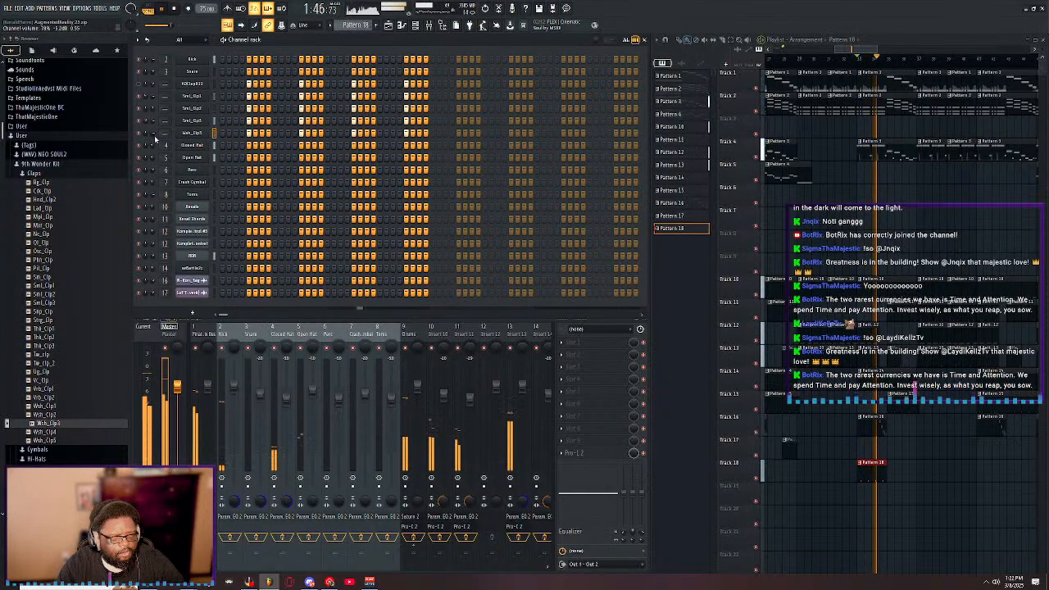
key(space)
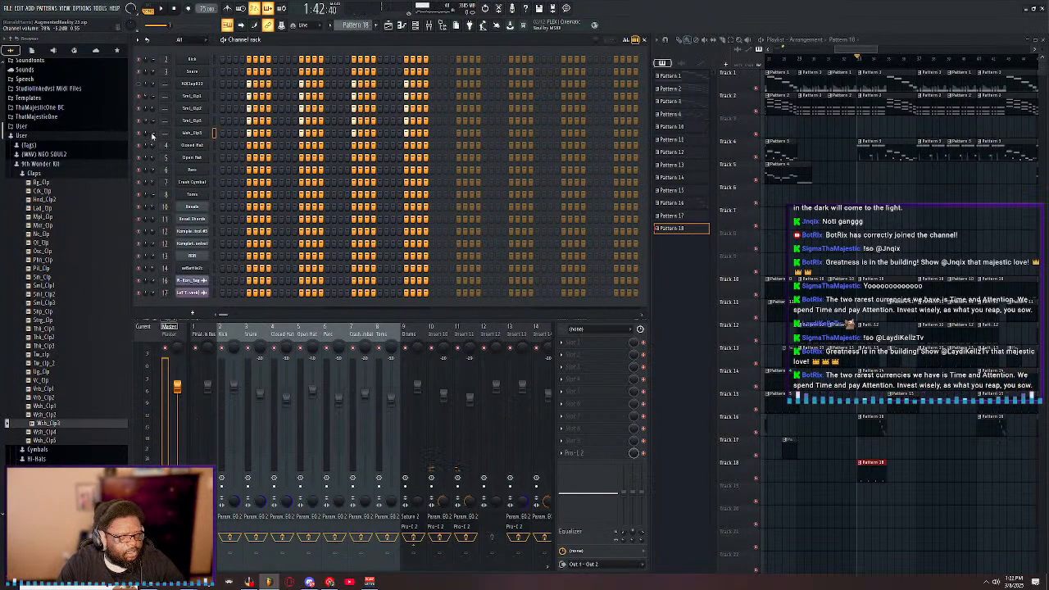
- Adjust the Sml_Clp2 channel's level, pan the Wsh_Clp3 channel to the right, and check the layered claps in playback
right_click(152, 108)
click(157, 111)
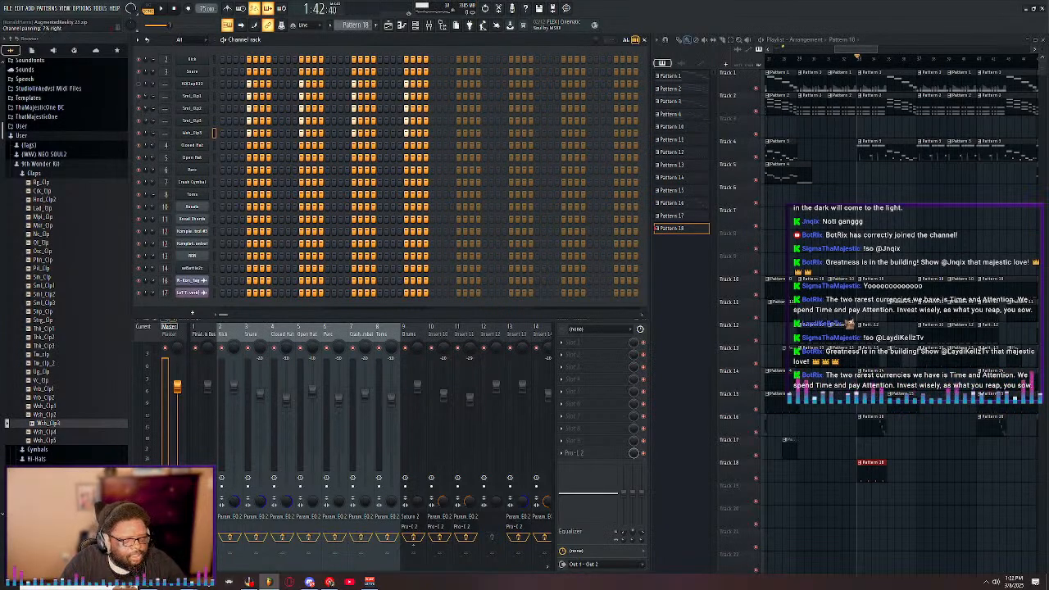
key(space)
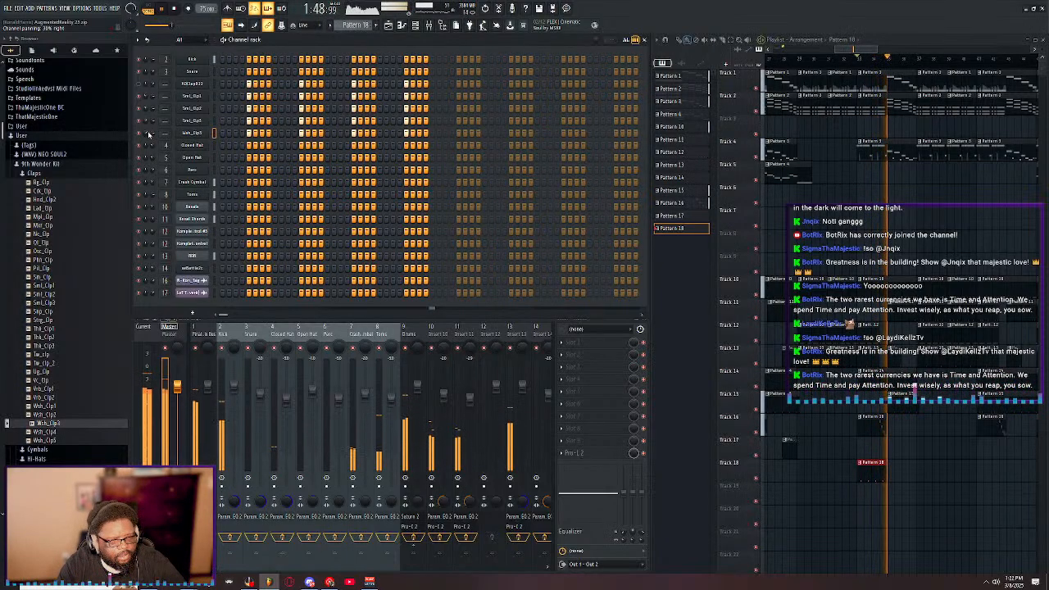
key(space)
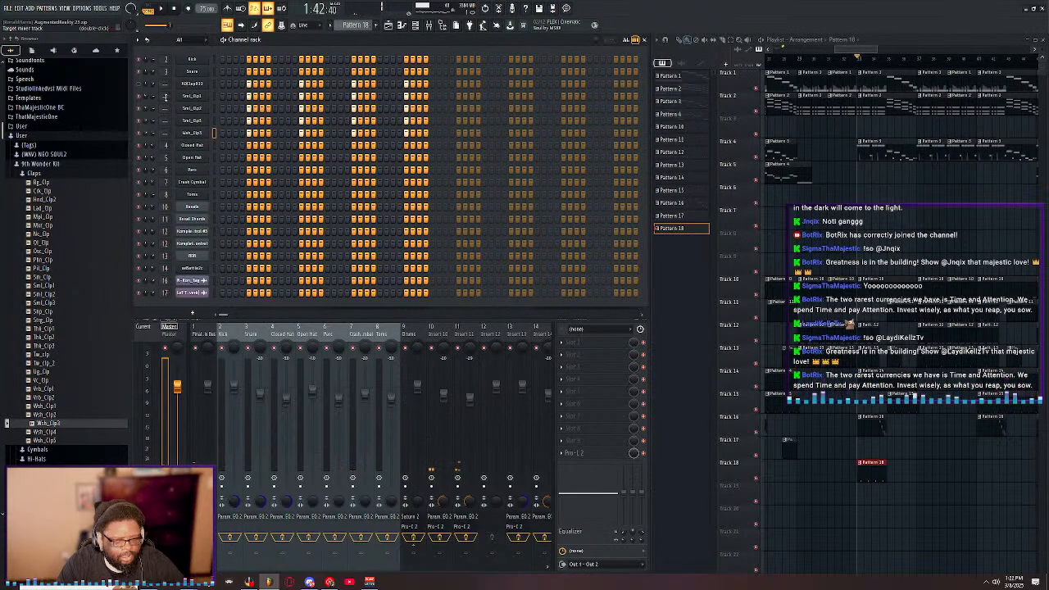
- Route the three Sml_Clp channels and the Wsh_Clp3 channel to mixer track 21
drag(164, 96, 164, 59)
drag(164, 108, 164, 74)
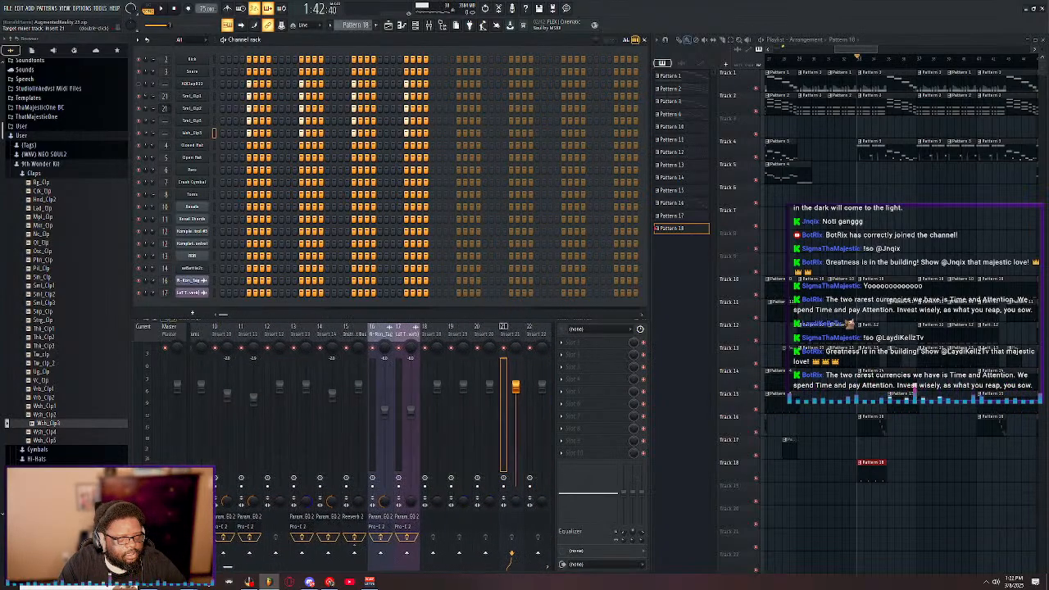
drag(164, 121, 164, 96)
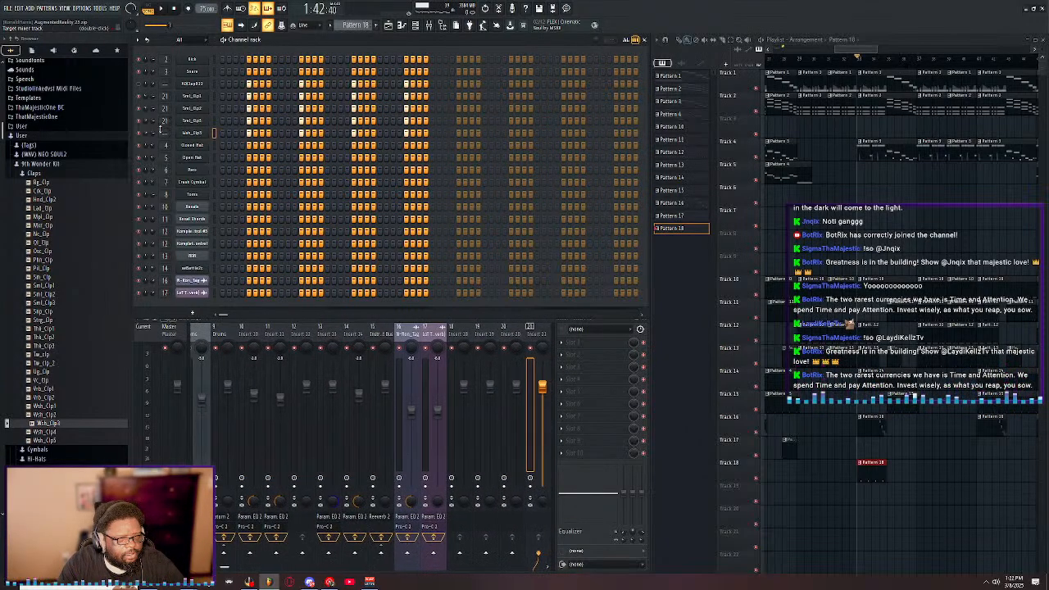
drag(164, 133, 164, 108)
- Load Fruity Reeverb 2 in the first effect slot of mixer Insert 21 and raise its low cut during playback
click(585, 353)
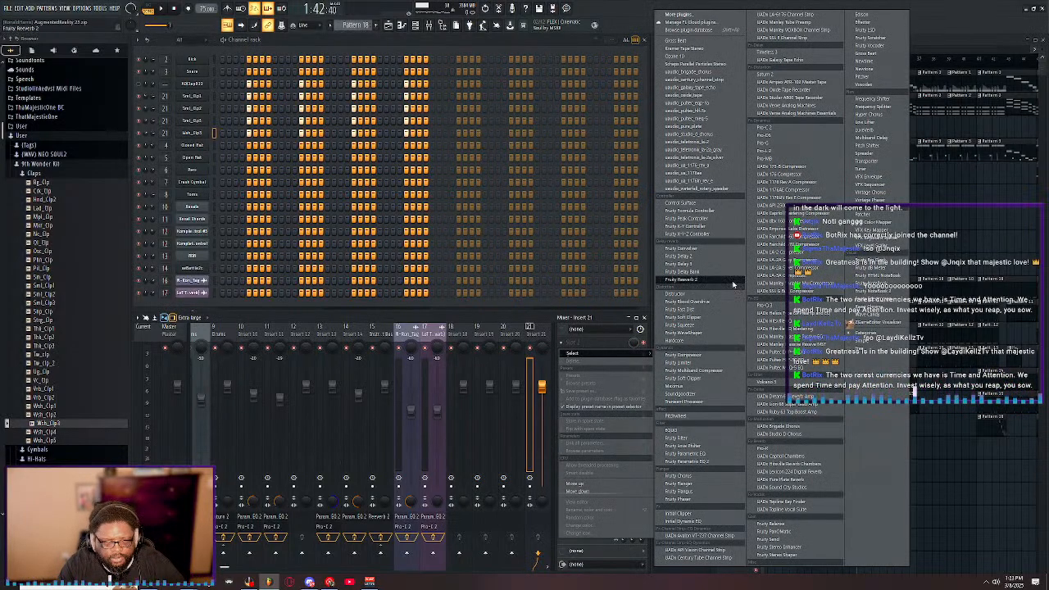
click(684, 280)
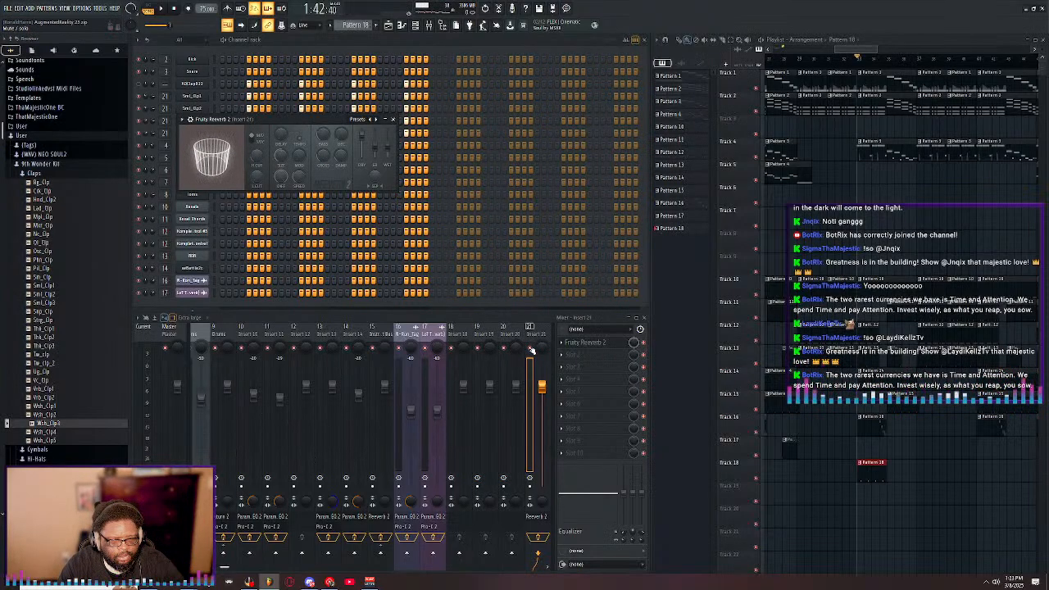
key(space)
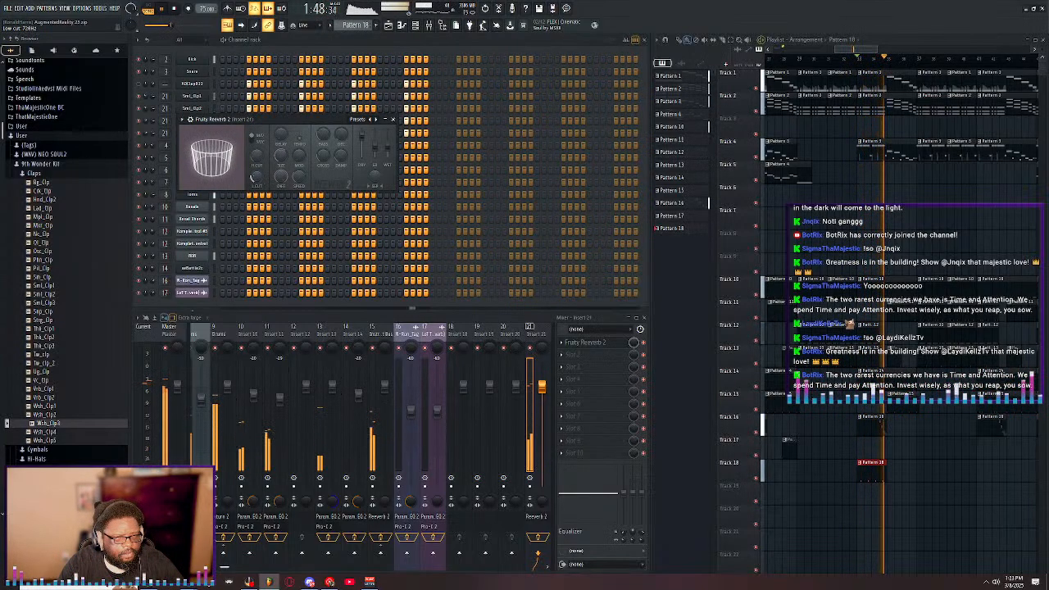
scroll(257, 177, up, 5)
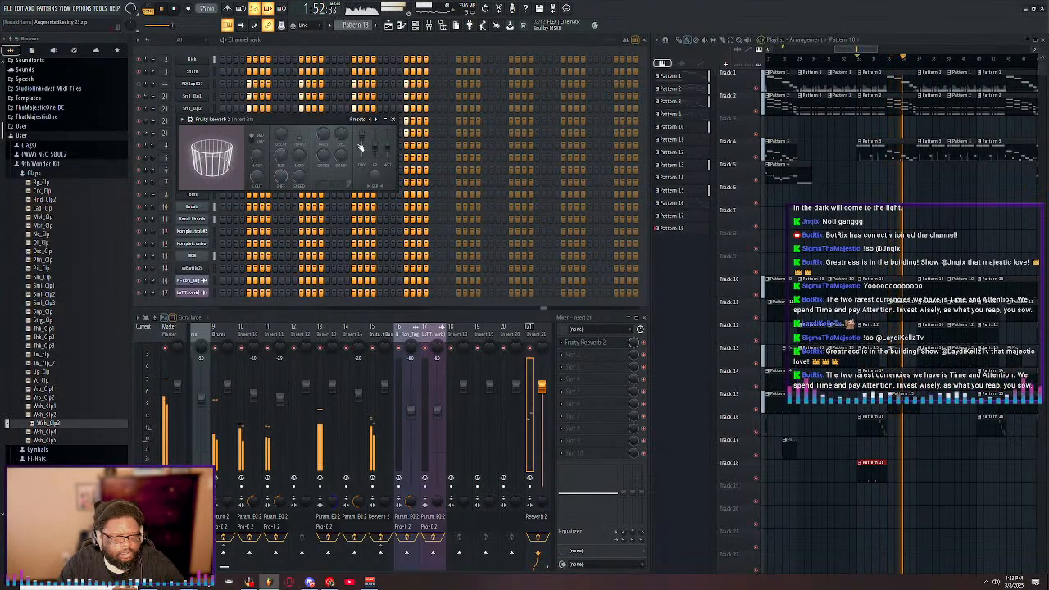
scroll(383, 146, up, 3)
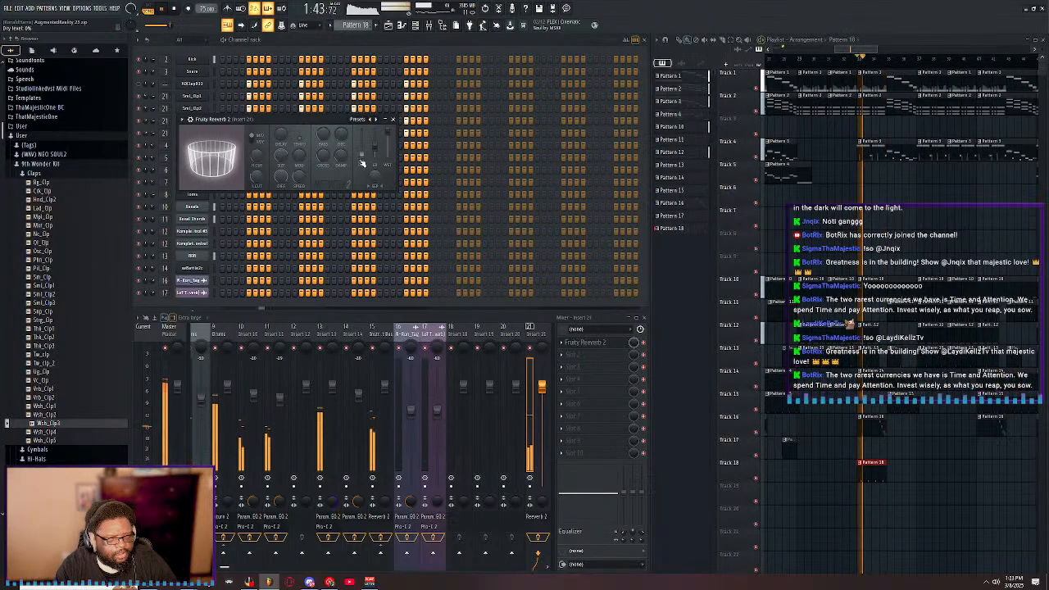
- Balance the dry and wet levels of Fruity Reeverb 2 on Insert 21 while the arrangement plays
drag(361, 147, 362, 142)
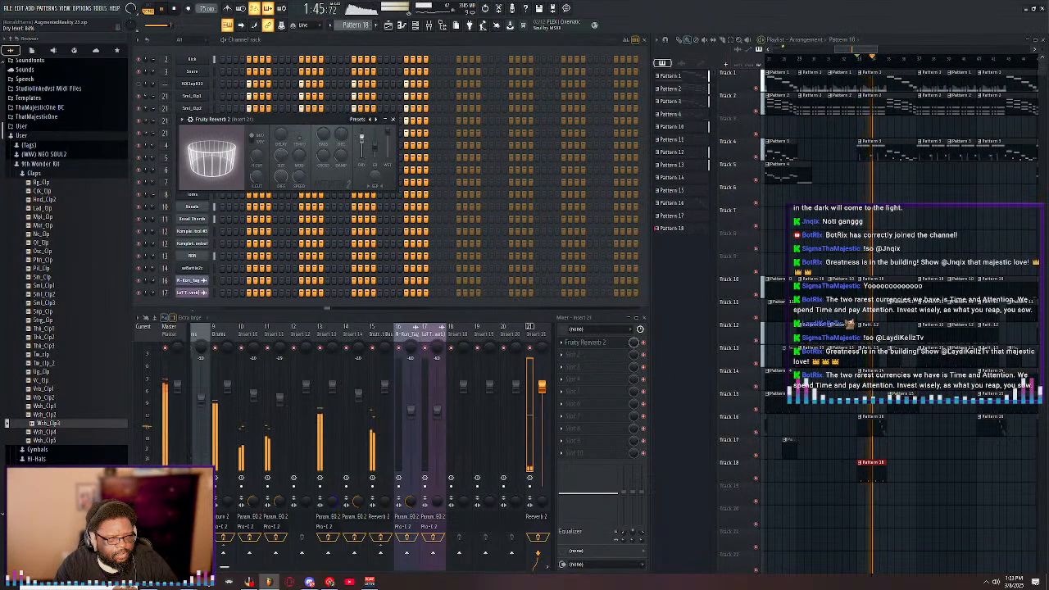
right_click(361, 139)
click(387, 144)
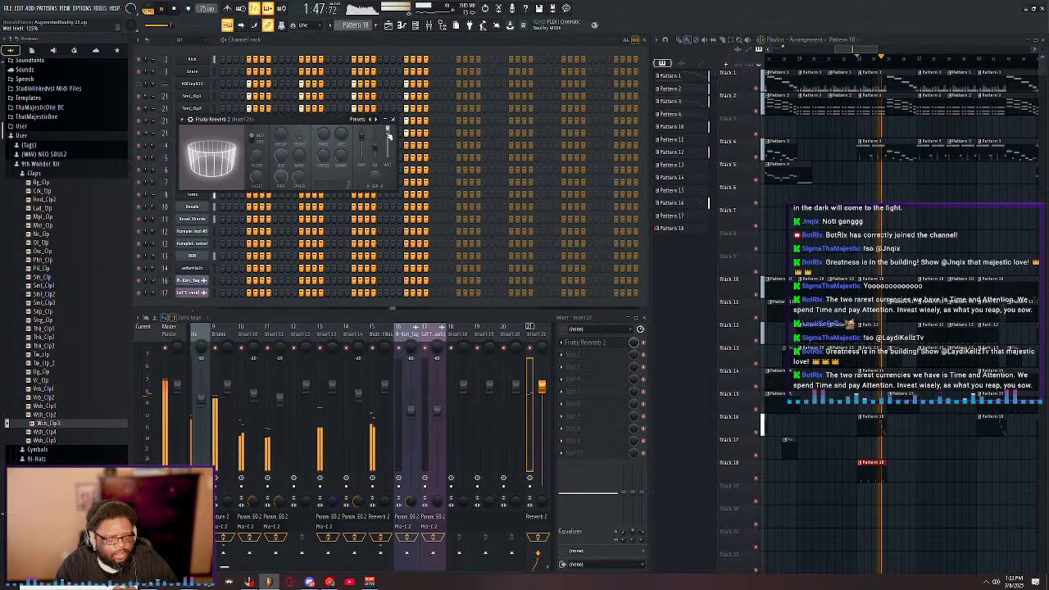
drag(388, 133, 387, 139)
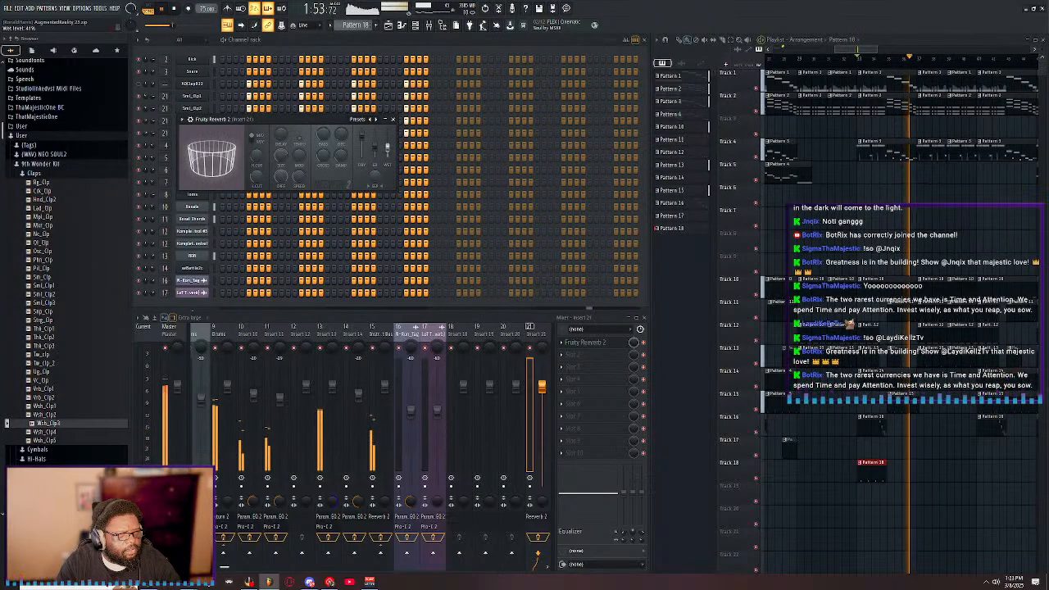
- Check how the reverb on the Insert 21 claps sits in the arrangement by replaying the section, and return to the channel rack
key(space)
key(space)
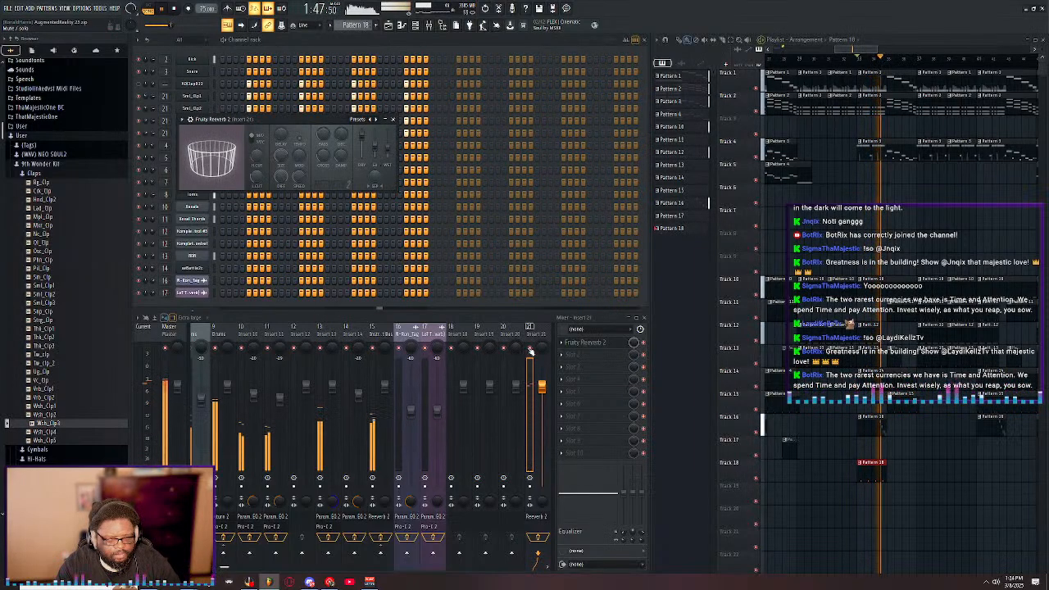
key(space)
key(space)
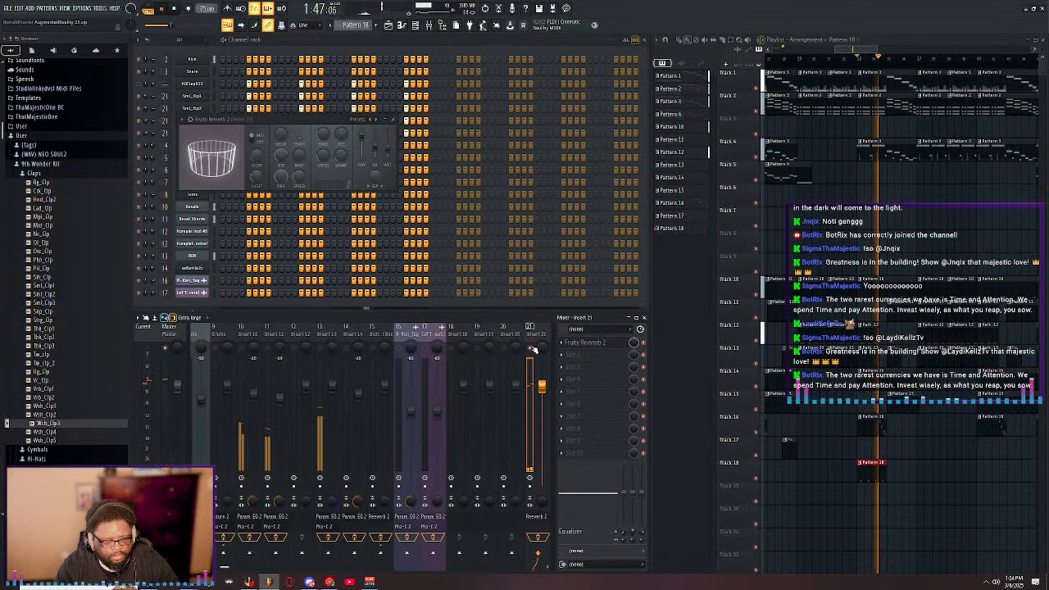
key(space)
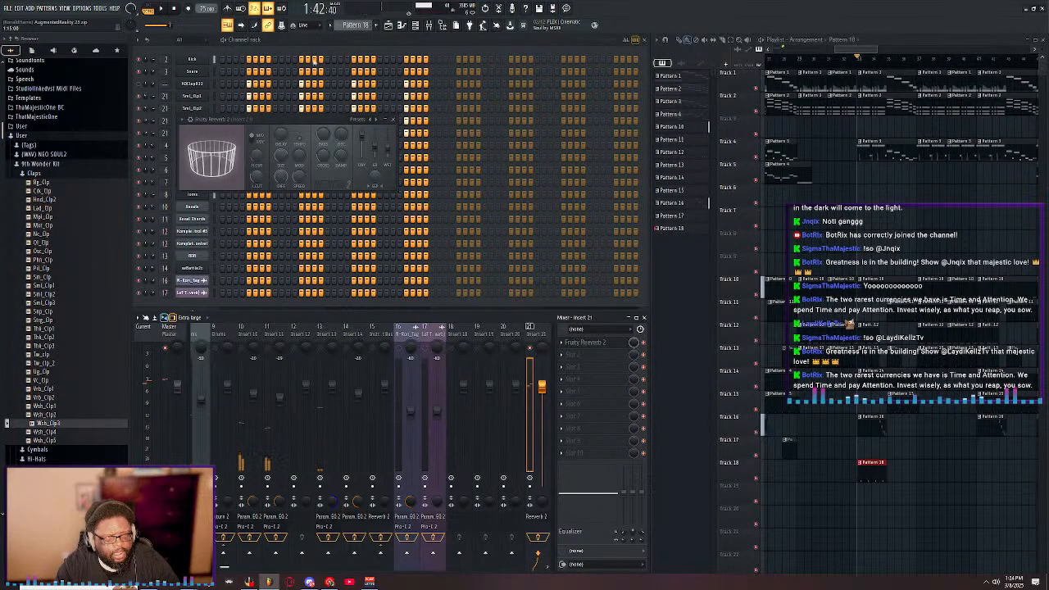
click(312, 48)
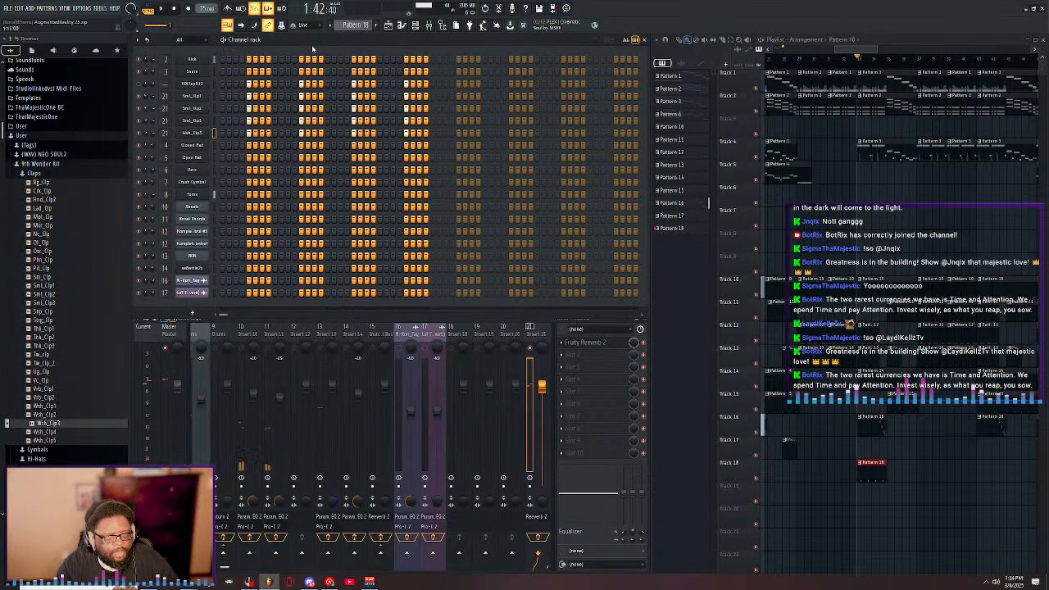
- Open the Sml_Clp1 channel's notes in the piano roll and select its four clap hits
right_click(195, 96)
click(236, 97)
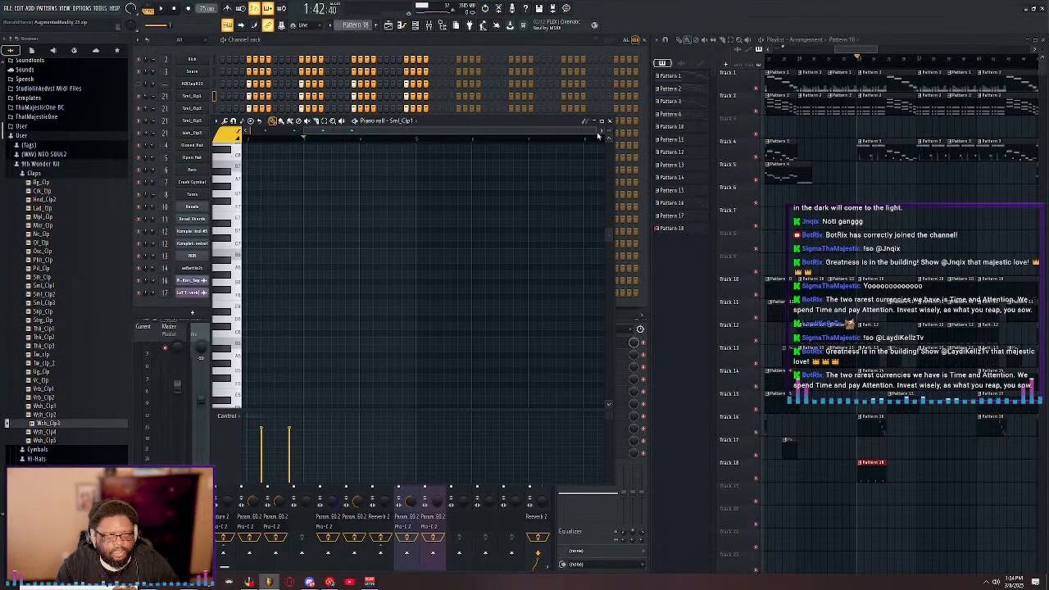
drag(597, 131, 427, 132)
scroll(368, 236, down, 5)
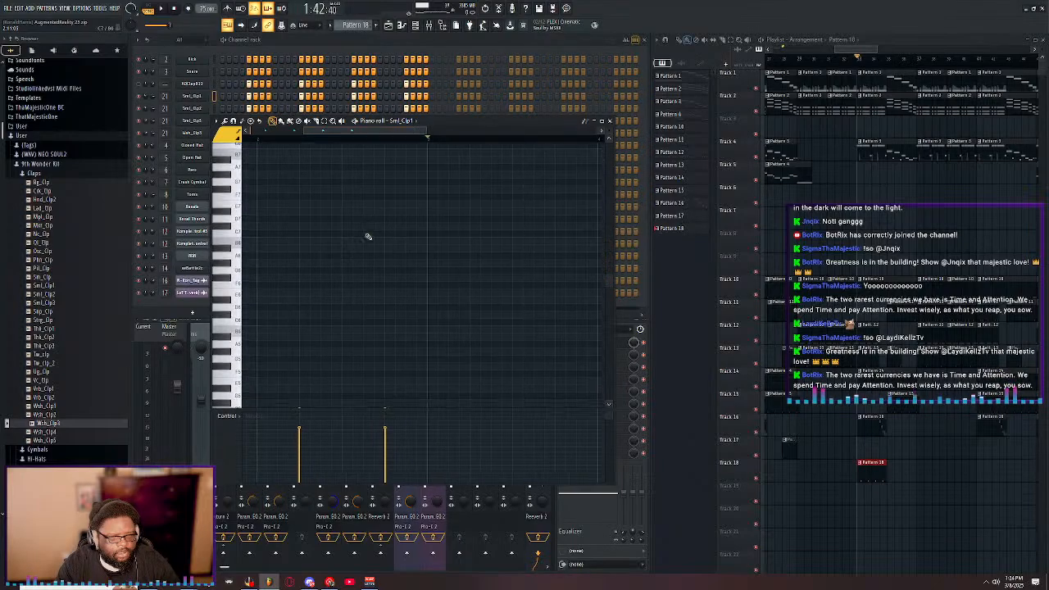
scroll(366, 239, down, 1)
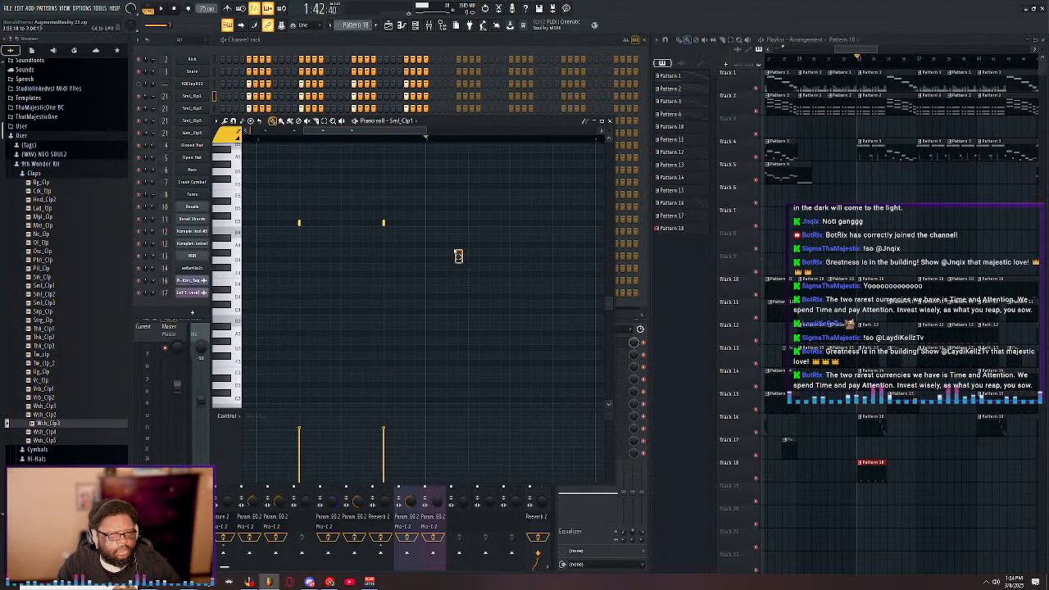
drag(455, 251, 201, 176)
drag(489, 252, 236, 158)
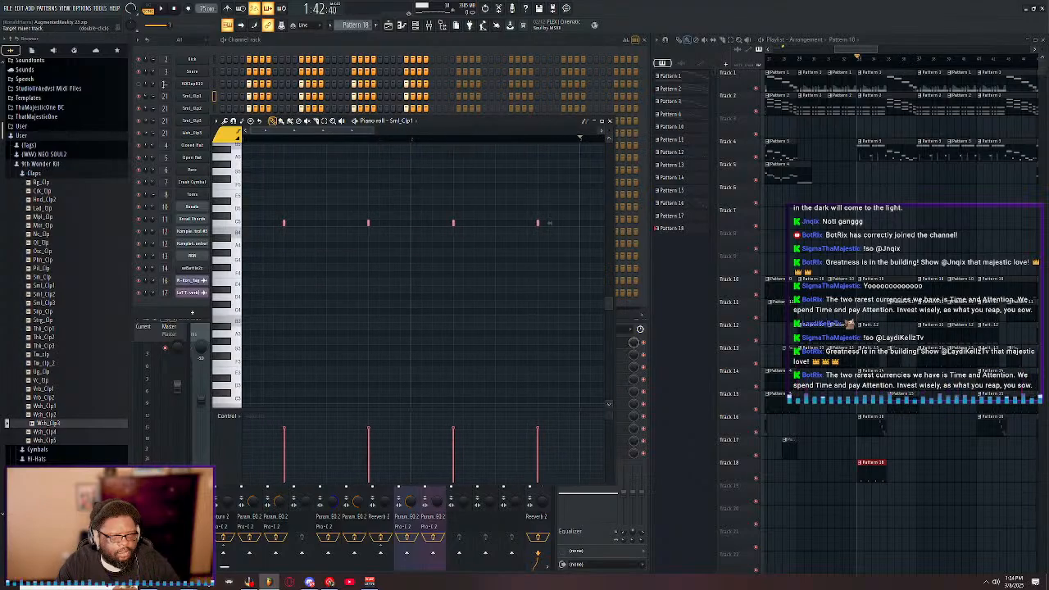
- Set the main snap to none and nudge the selected Sml_Clp1 hits slightly later, checking the timing in playback
click(309, 26)
click(309, 61)
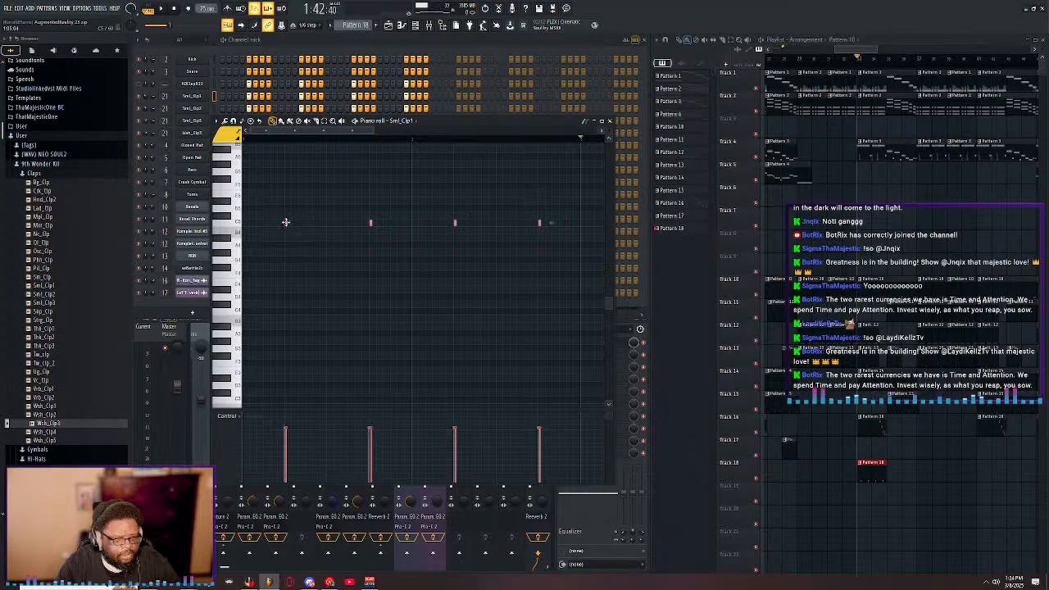
click(310, 24)
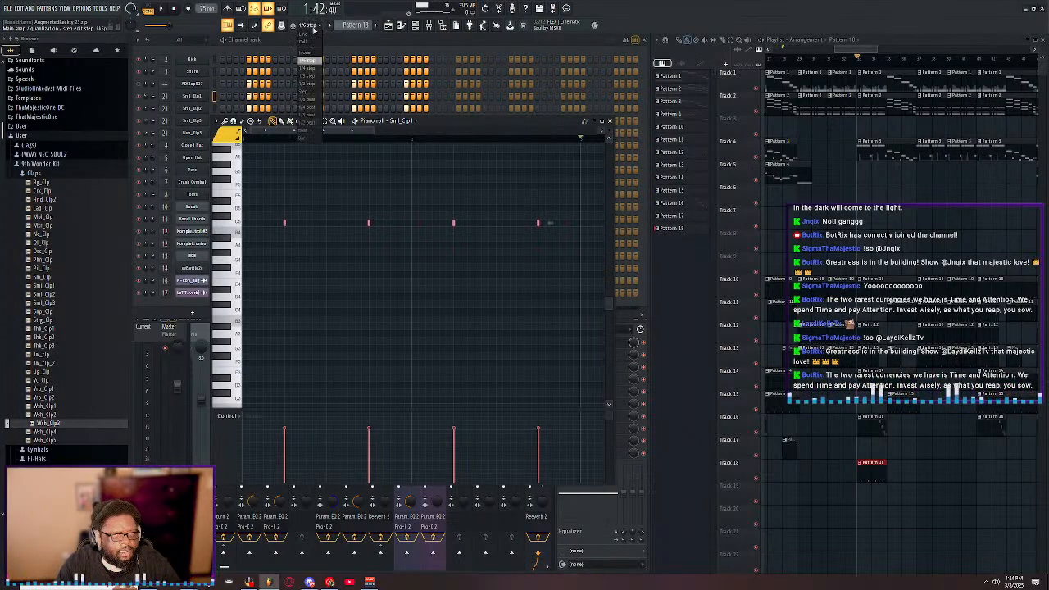
click(310, 51)
scroll(284, 140, up, 3)
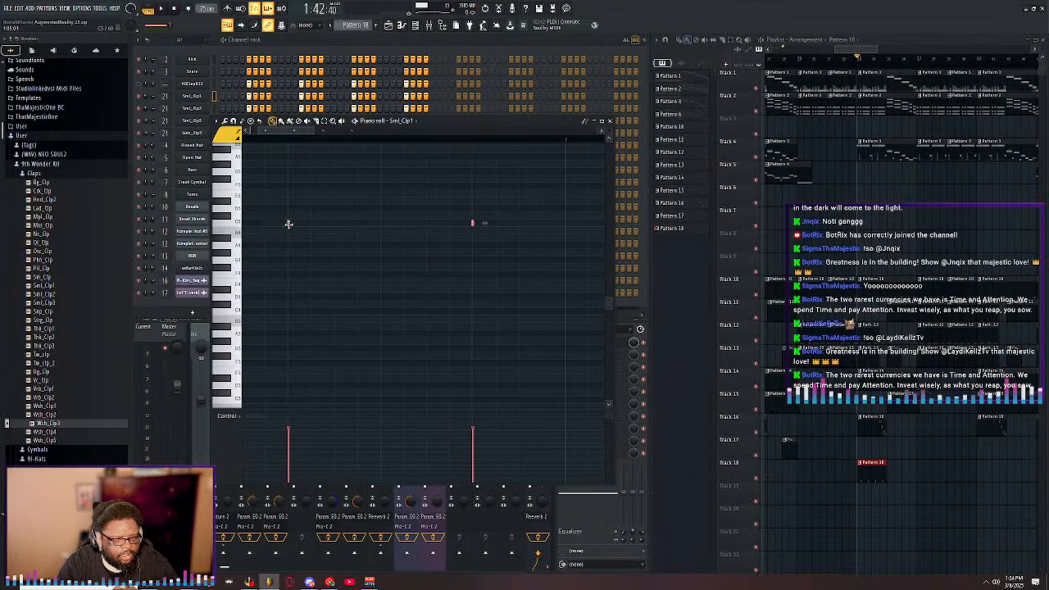
key(space)
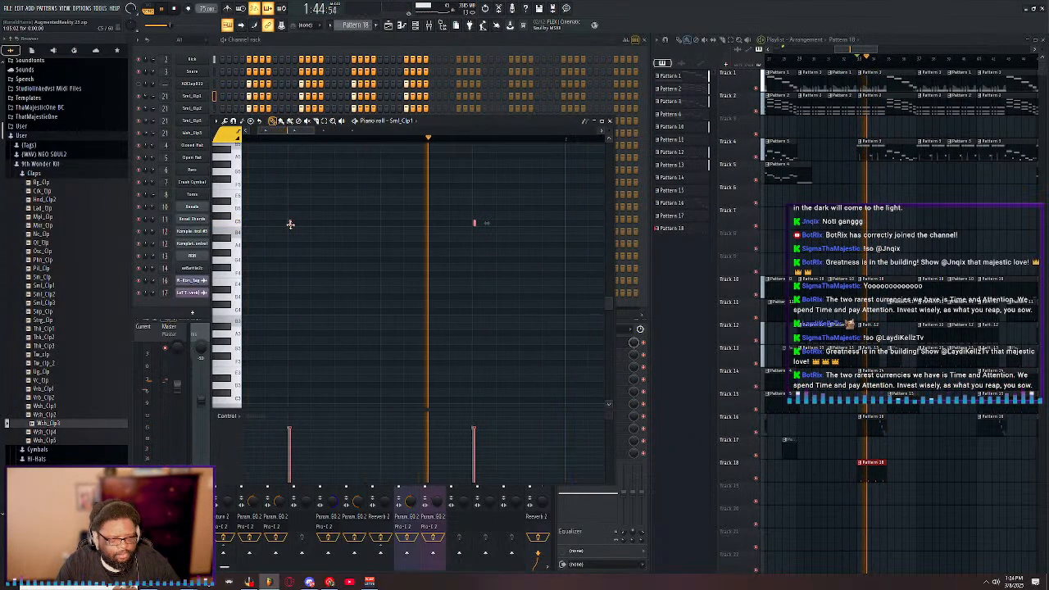
key(space)
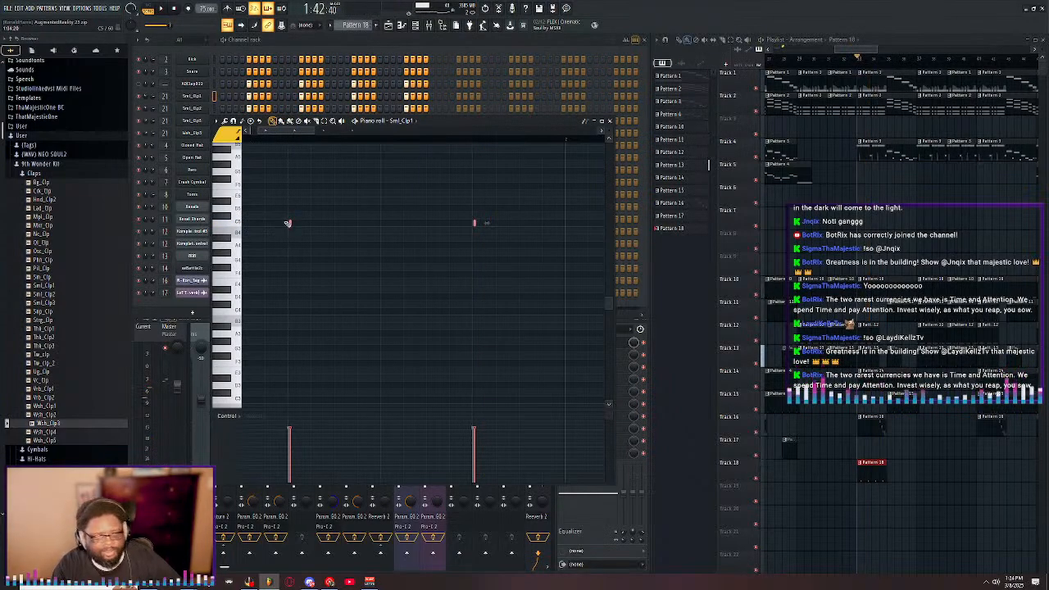
key(space)
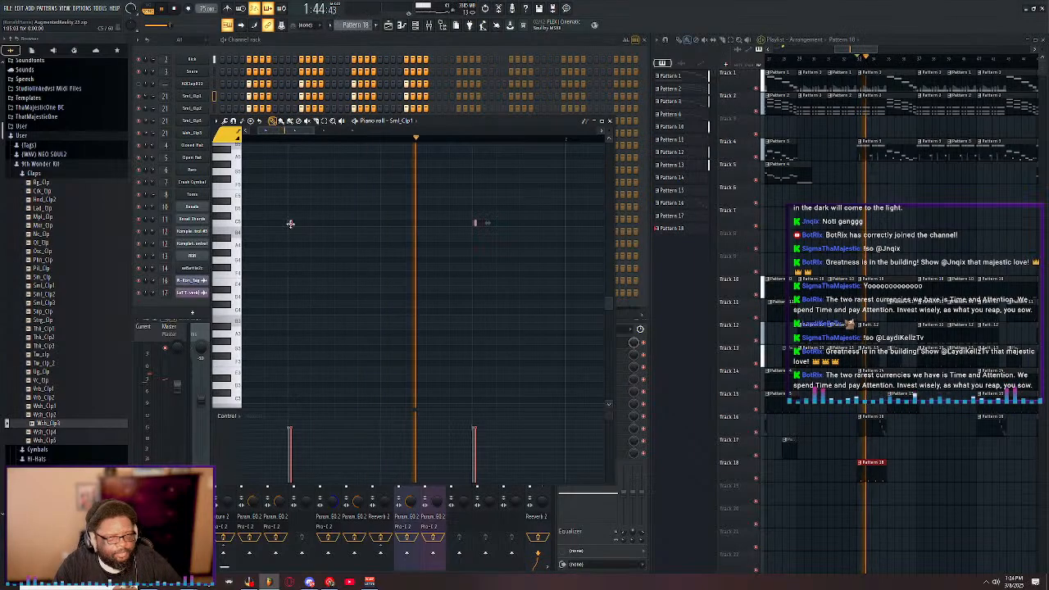
- Select all Wsh_Clp3 hits in the piano roll, nudge them slightly later at the same pitch, and check the timing in playback
click(187, 129)
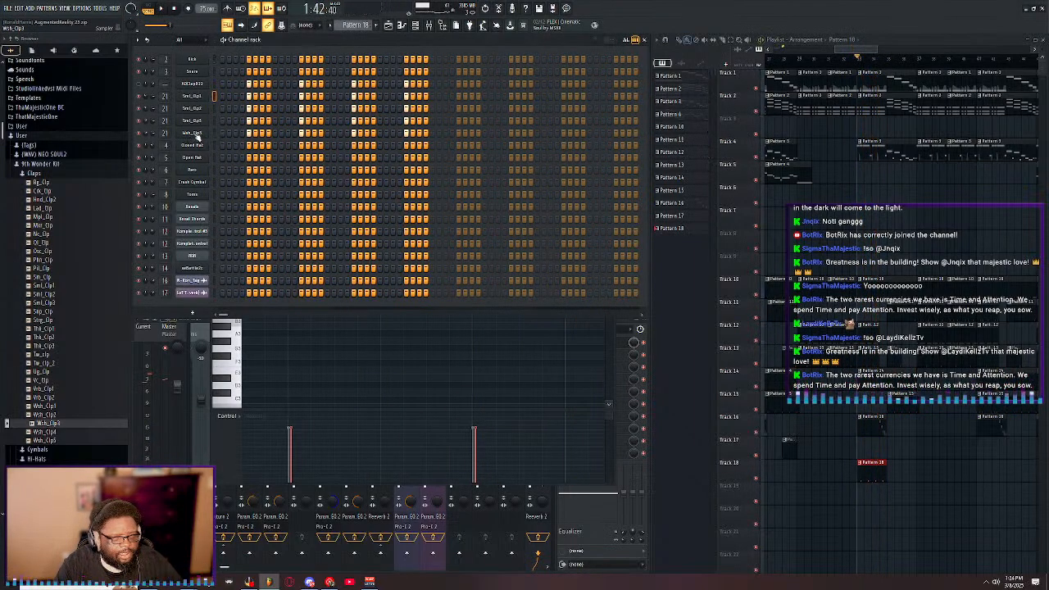
right_click(195, 135)
click(215, 140)
key(ctrl+a)
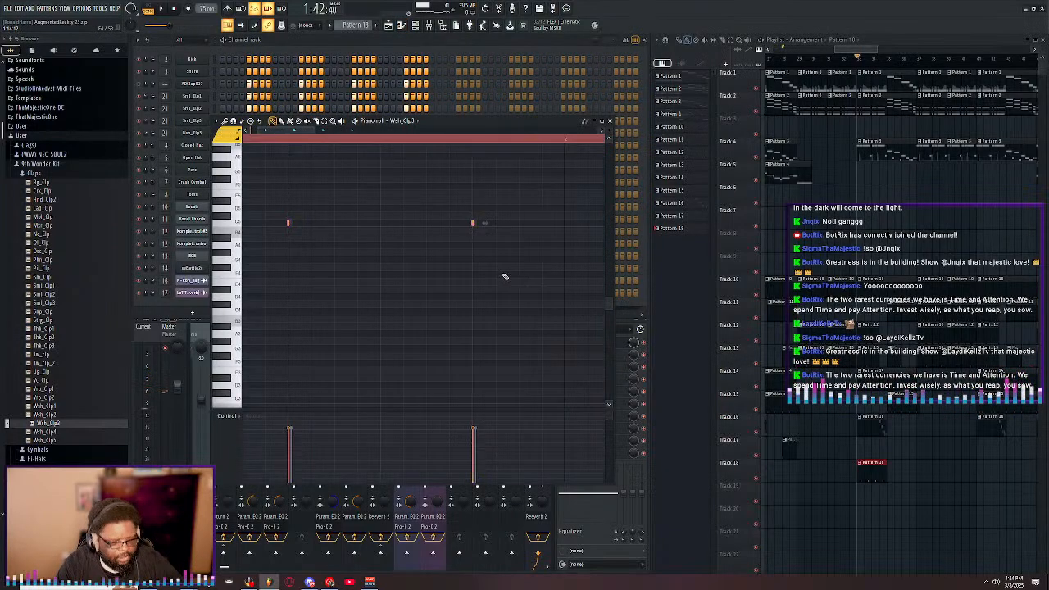
drag(287, 224, 291, 233)
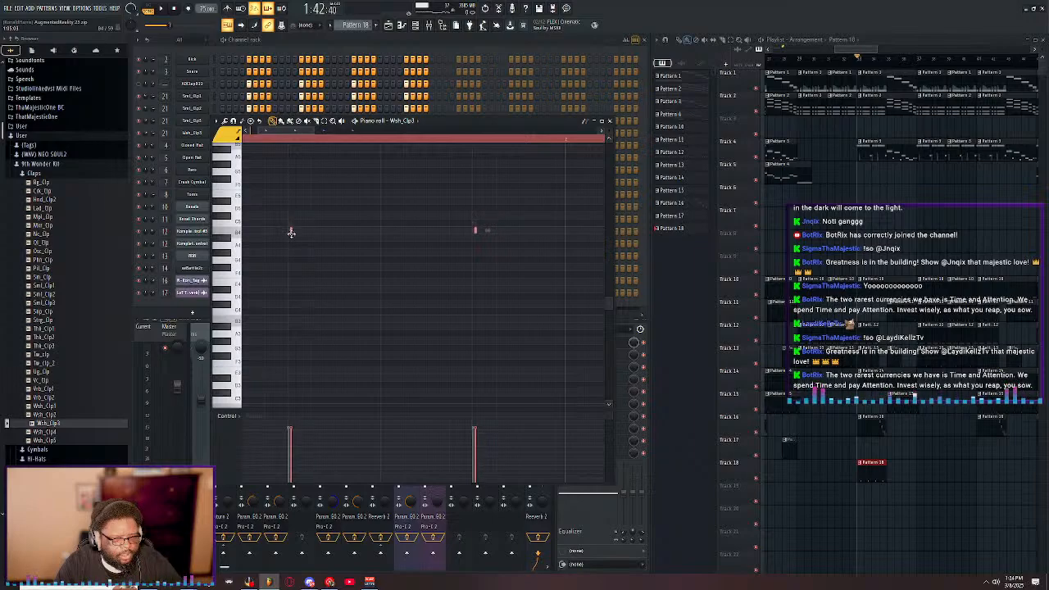
key(space)
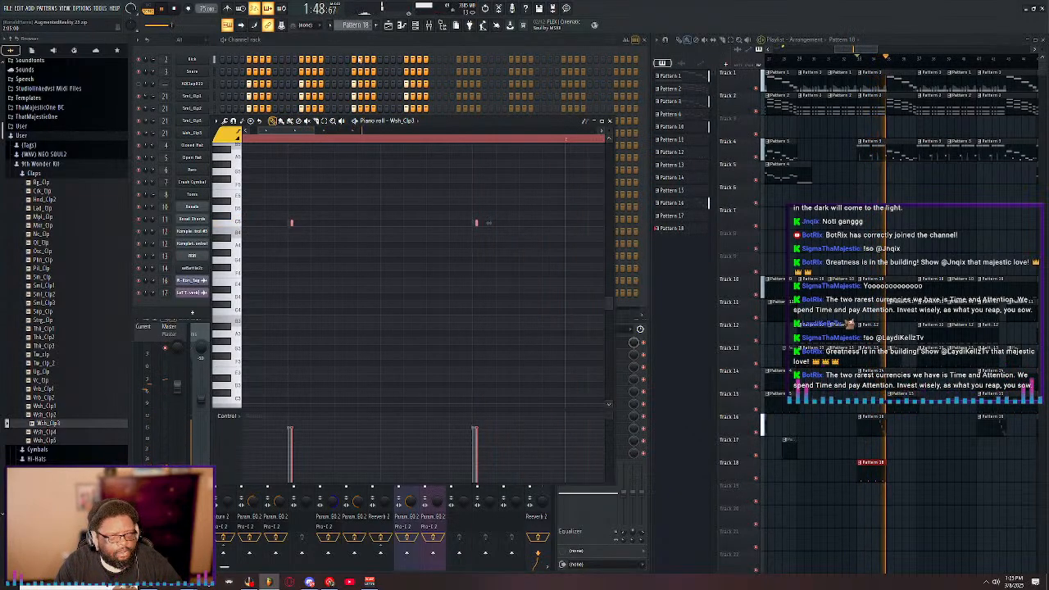
click(240, 100)
key(space)
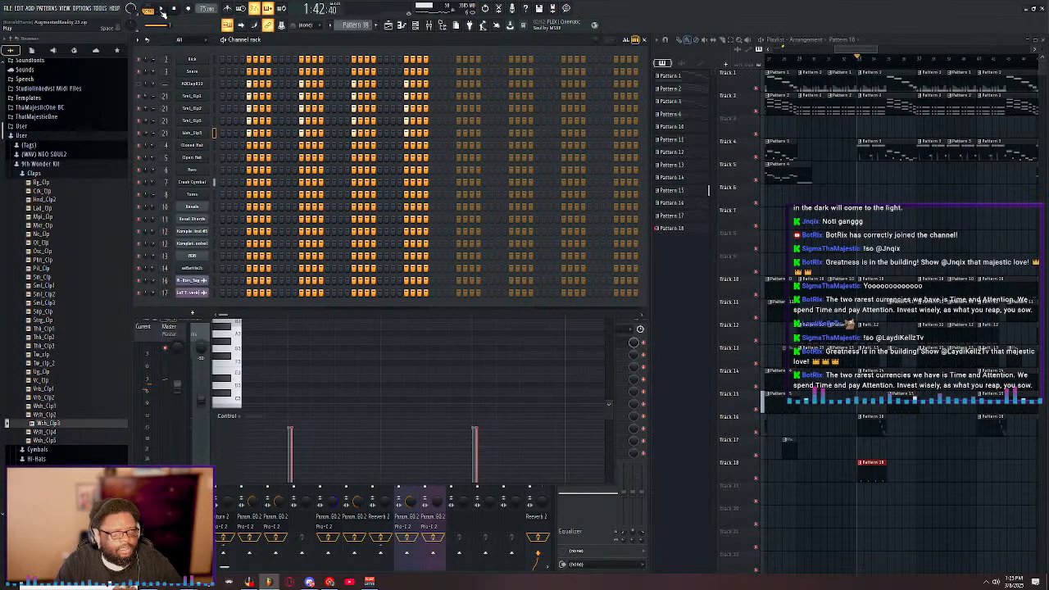
- Nudge the Sml_Clp3 hits slightly later in the piano roll, check them in playback, and restore the main snap to Line
right_click(206, 121)
click(234, 128)
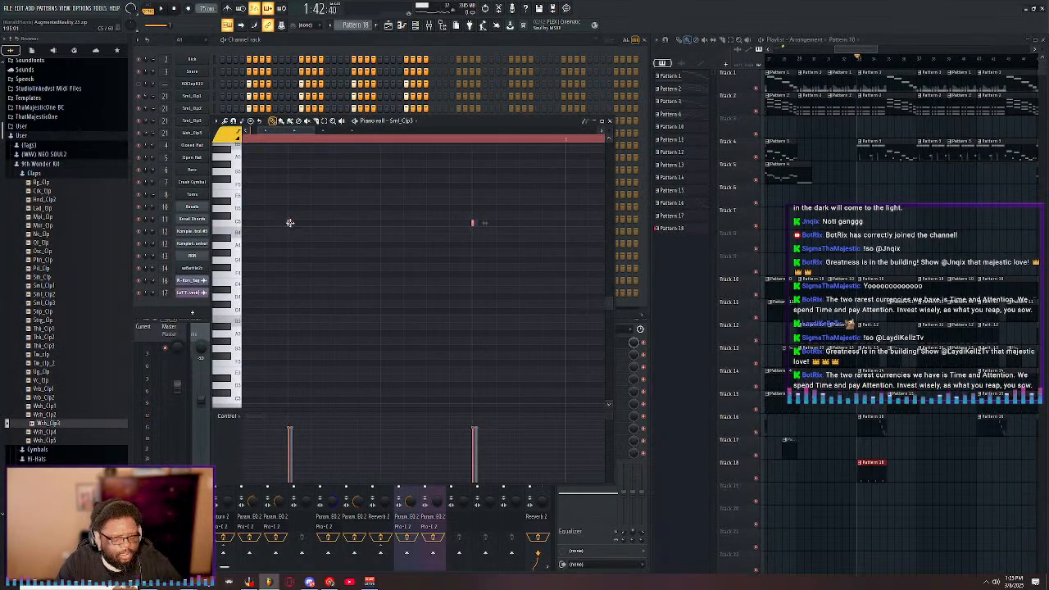
key(space)
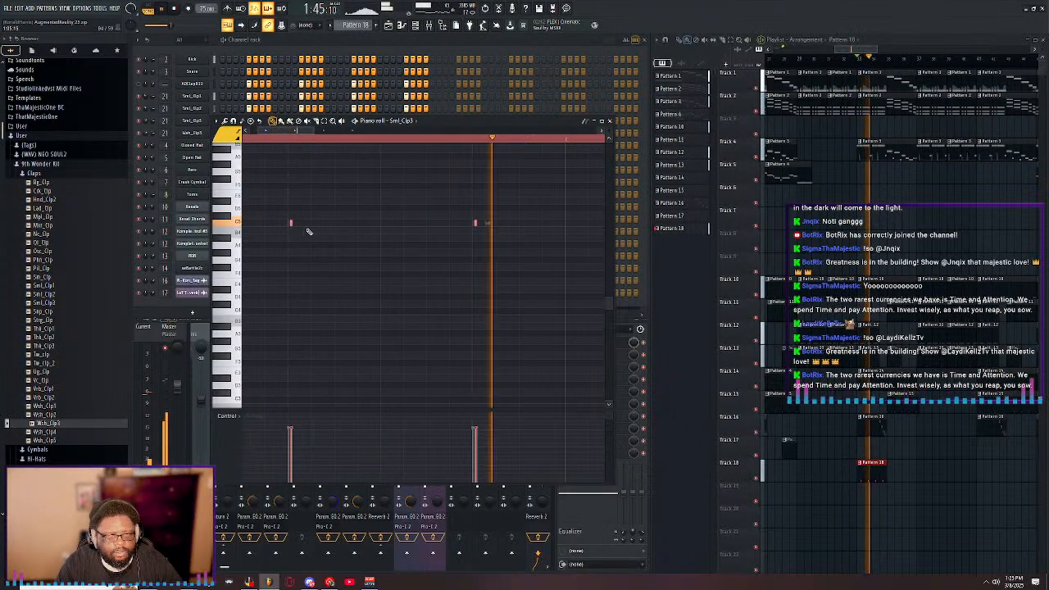
click(610, 123)
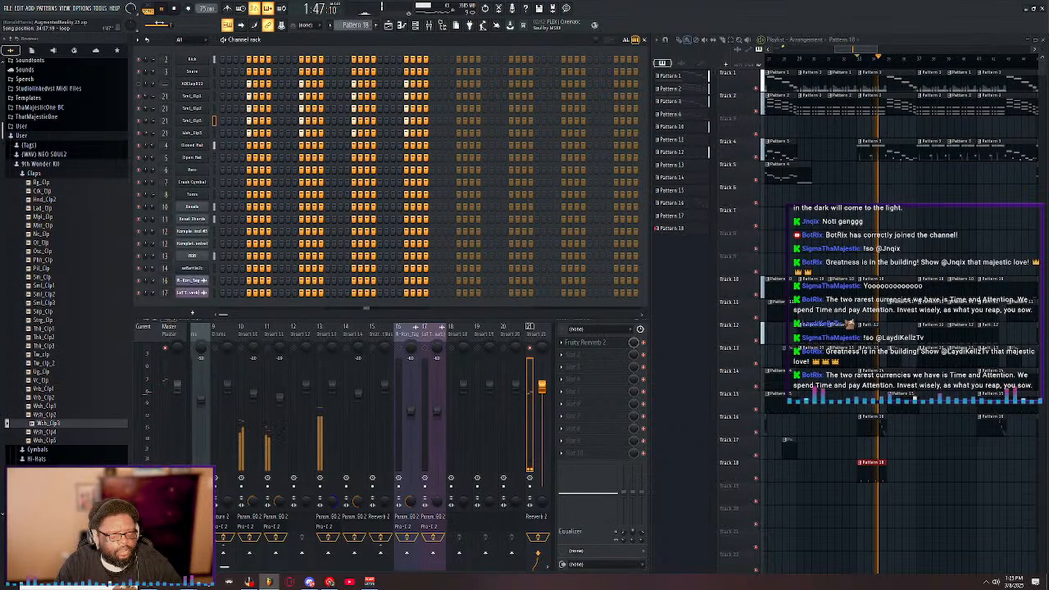
click(305, 25)
click(308, 38)
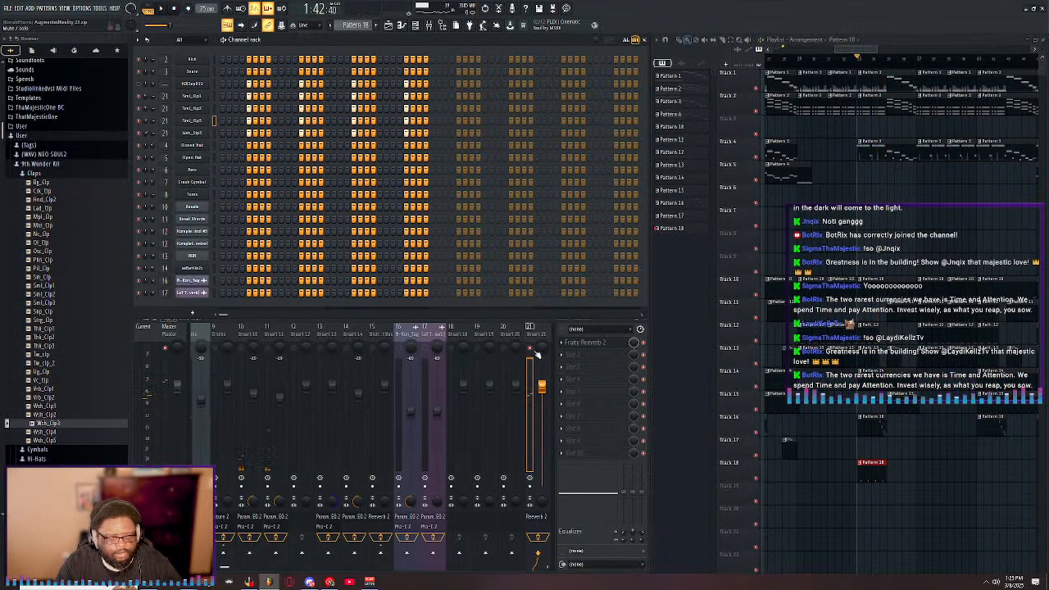
- Lower the Insert 21 fader during playback and load uaudio_galaxy_tape_echo in its second effect slot
key(space)
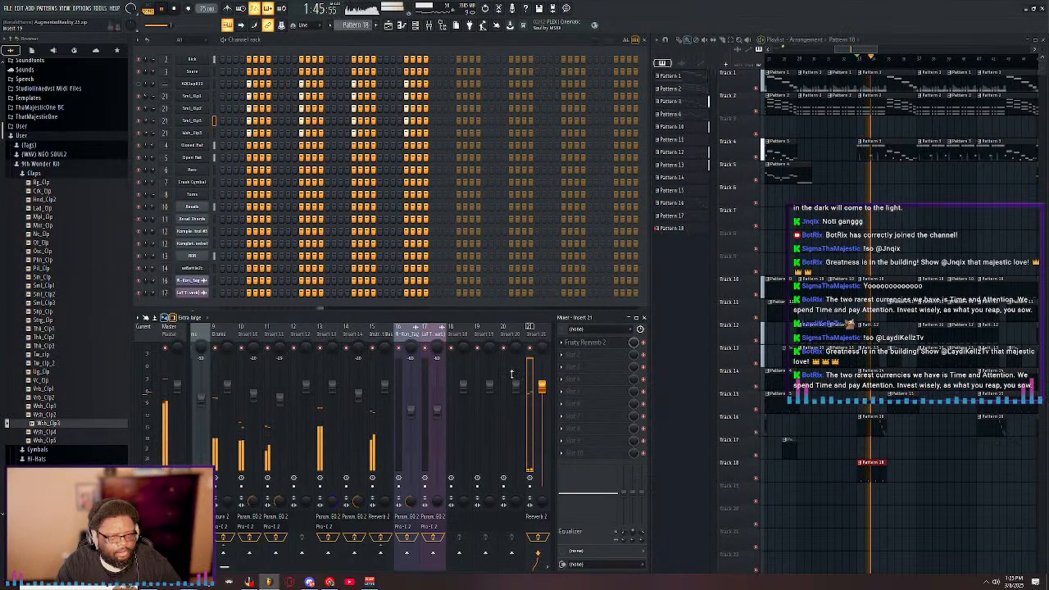
drag(542, 387, 542, 400)
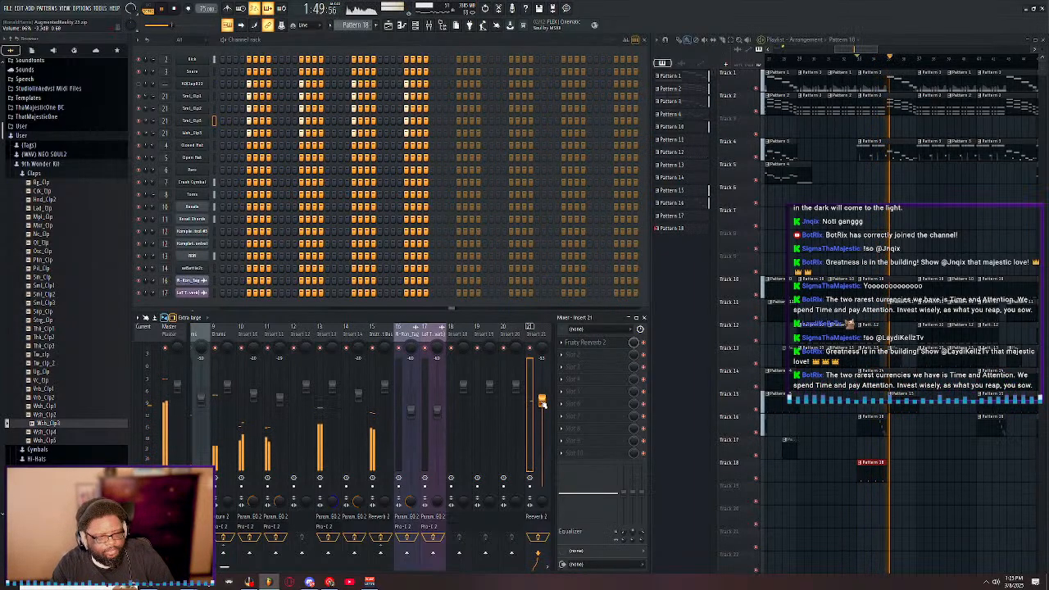
click(581, 355)
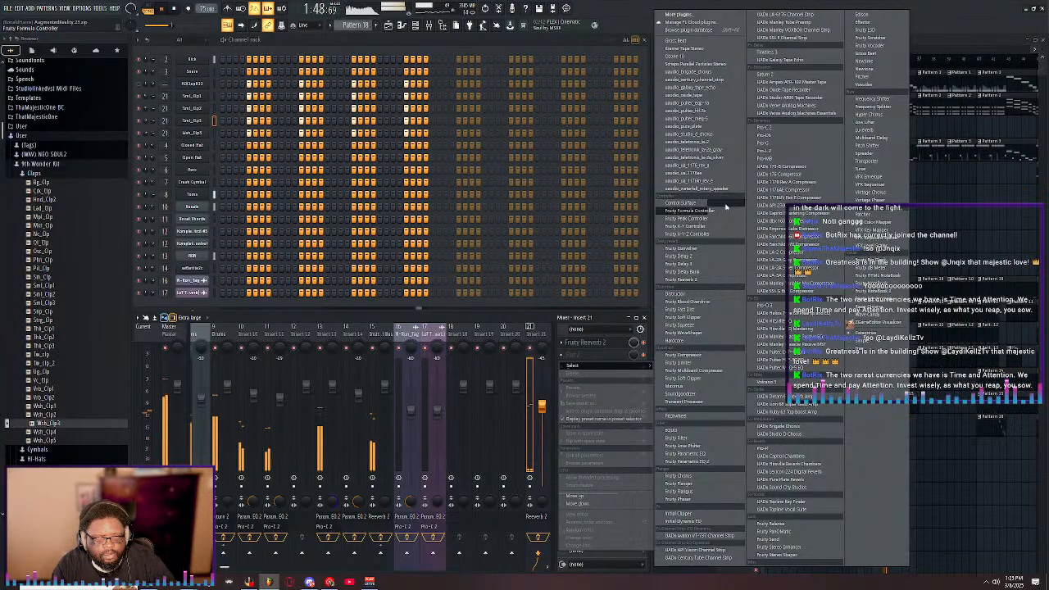
click(710, 87)
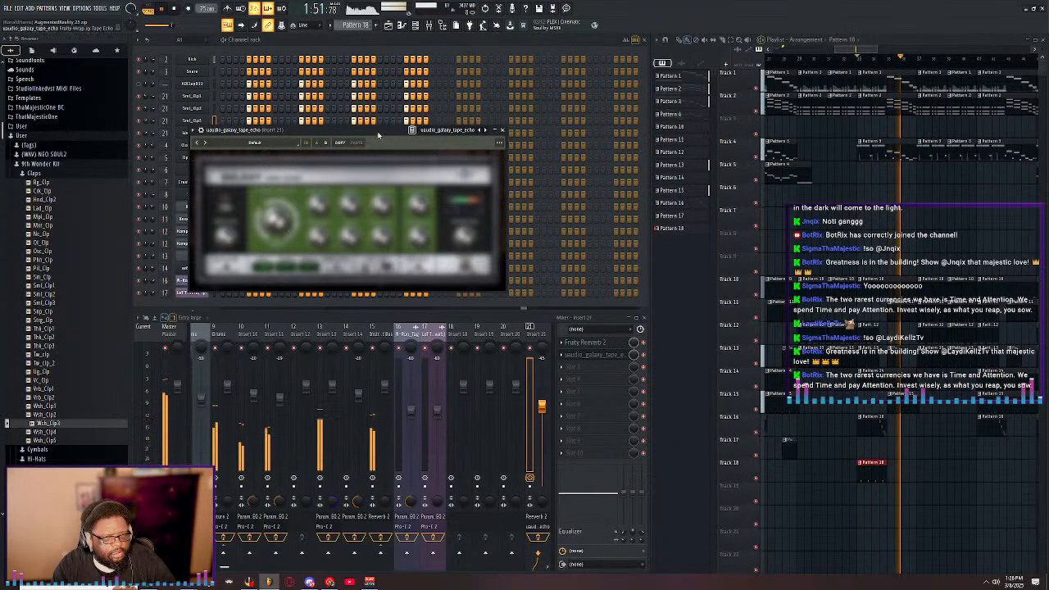
- Reopen the Galaxy Tape Echo on Insert 21, try several Head Select positions during playback, and set it to Rev Only
drag(376, 126, 460, 130)
click(585, 357)
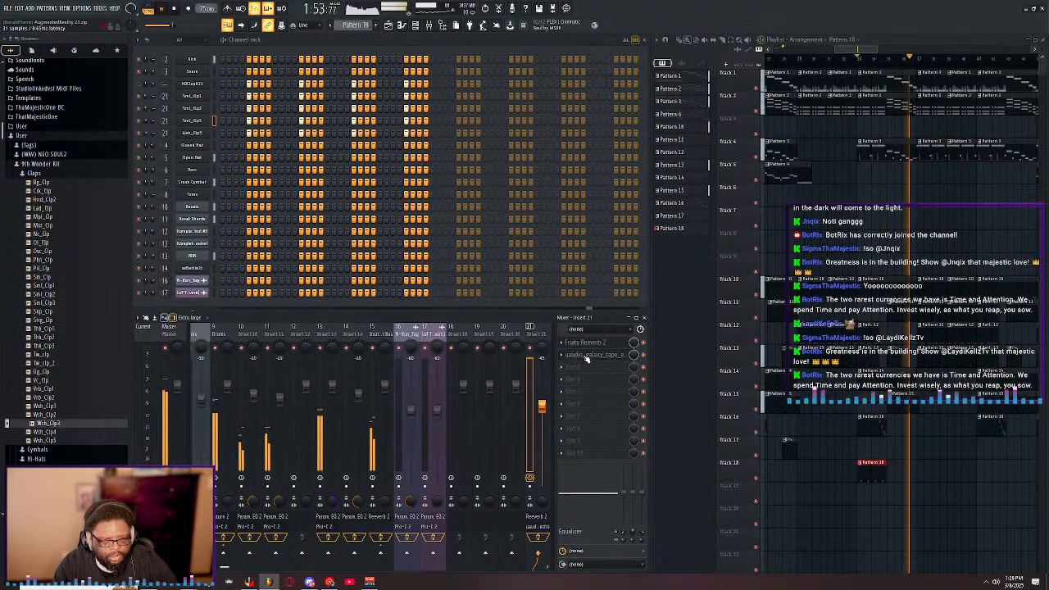
click(586, 357)
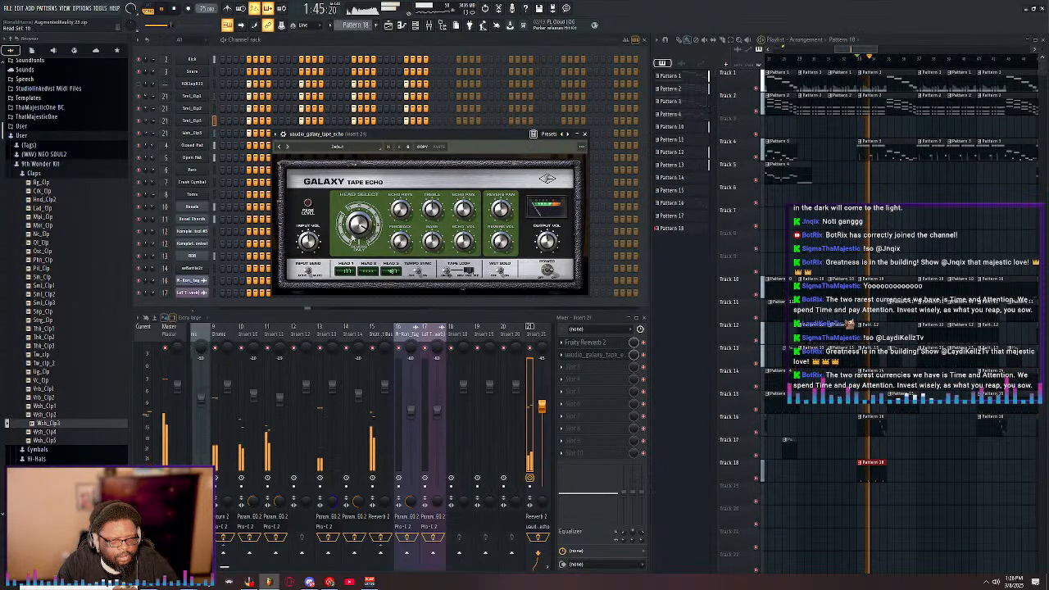
drag(359, 222, 362, 253)
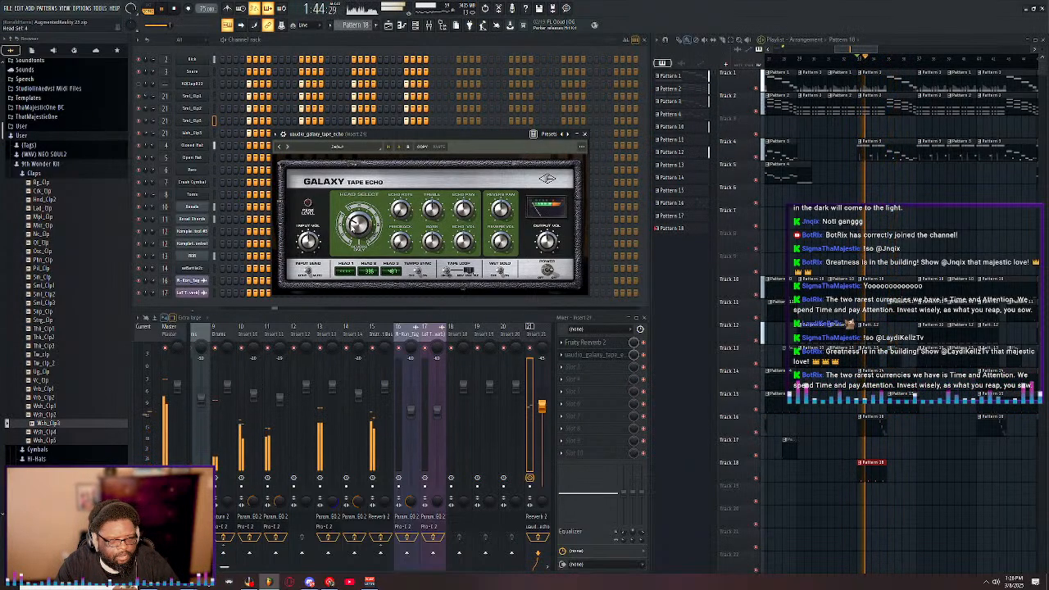
drag(352, 227, 355, 220)
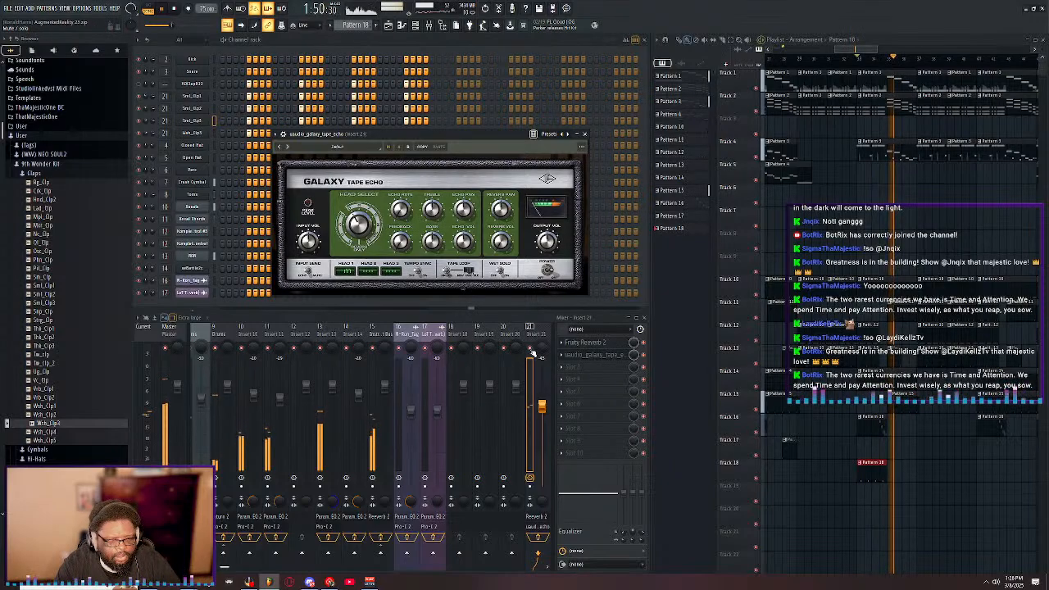
click(353, 221)
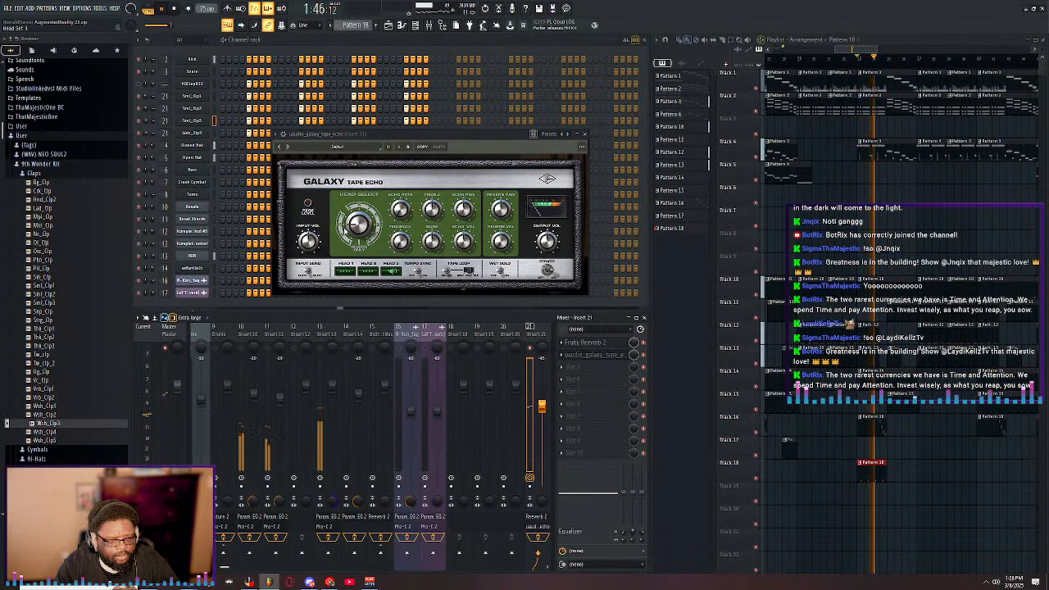
drag(355, 234, 356, 243)
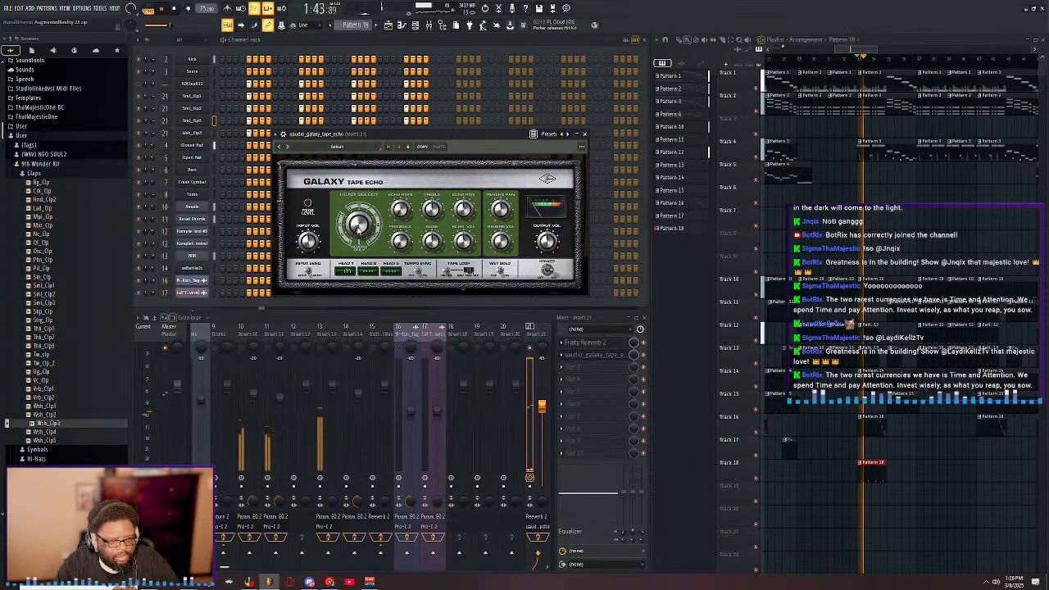
drag(366, 244, 368, 242)
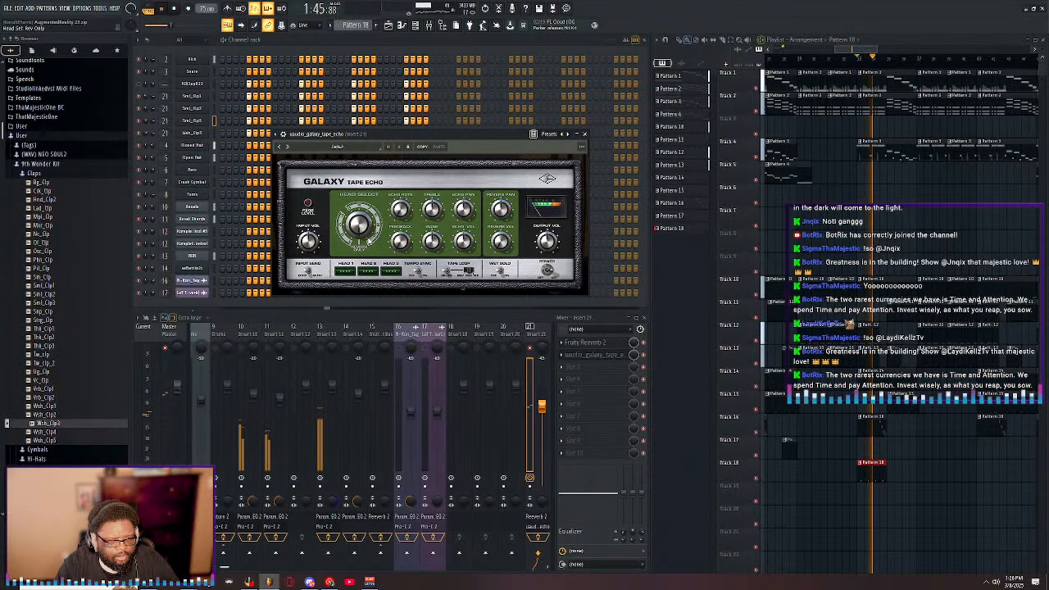
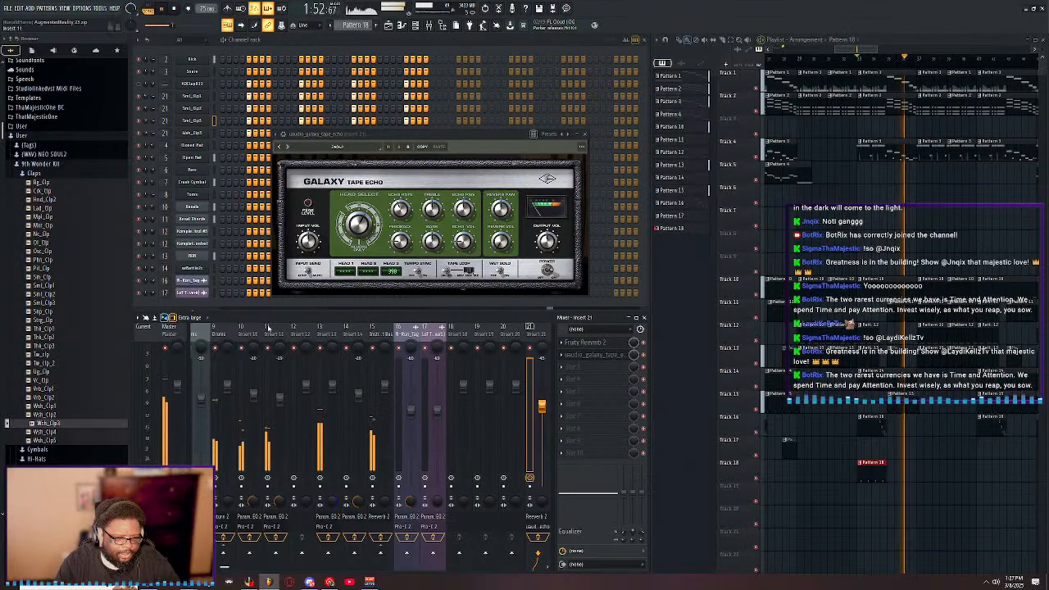
- Compare Insert 10 with Insert 21 in the mixer, close the tape echo window, and check the claps in playback
click(243, 330)
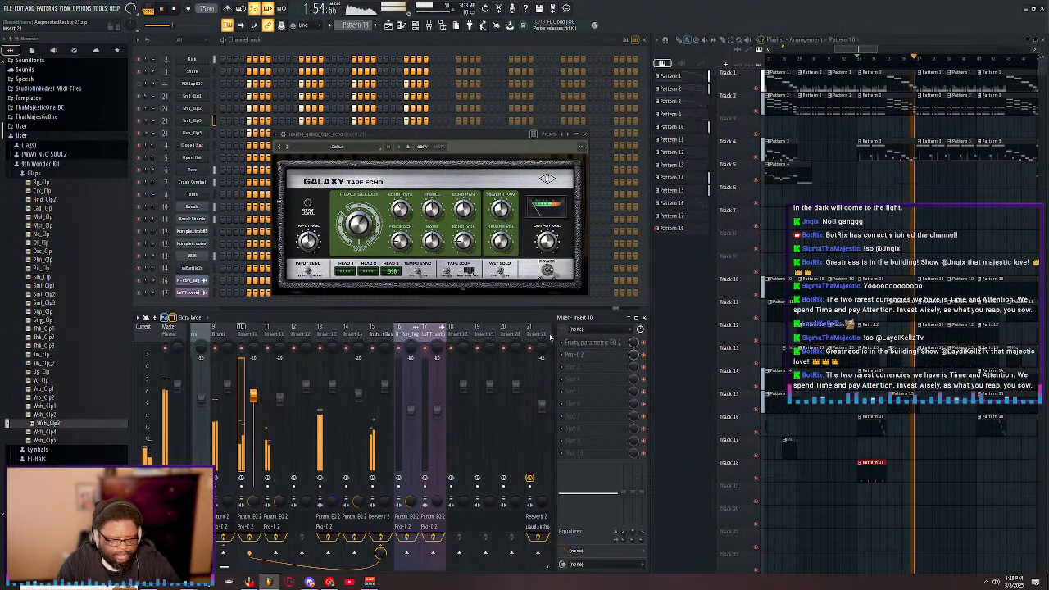
click(550, 335)
click(584, 135)
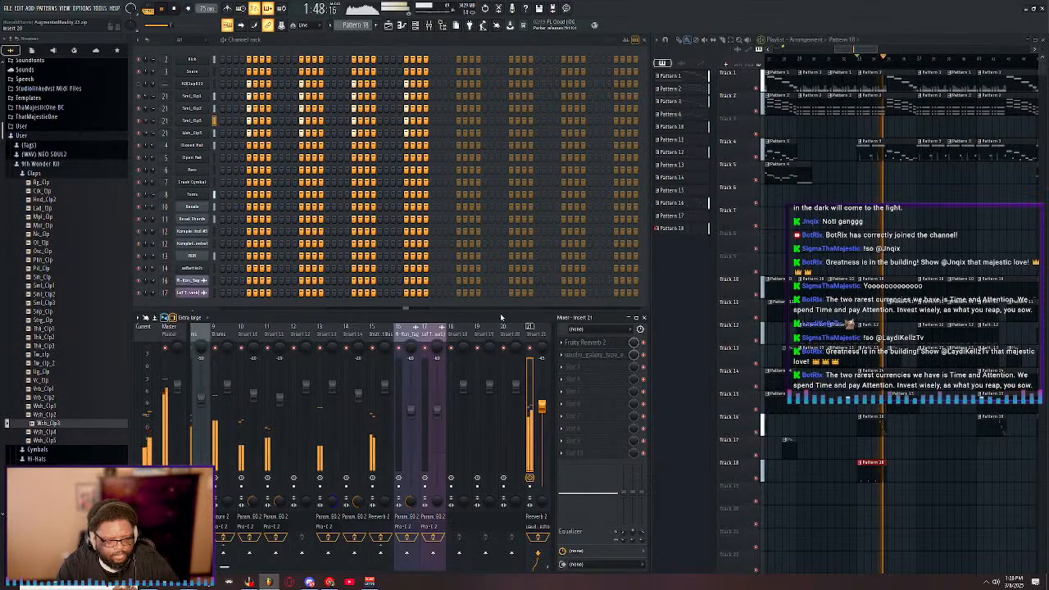
key(space)
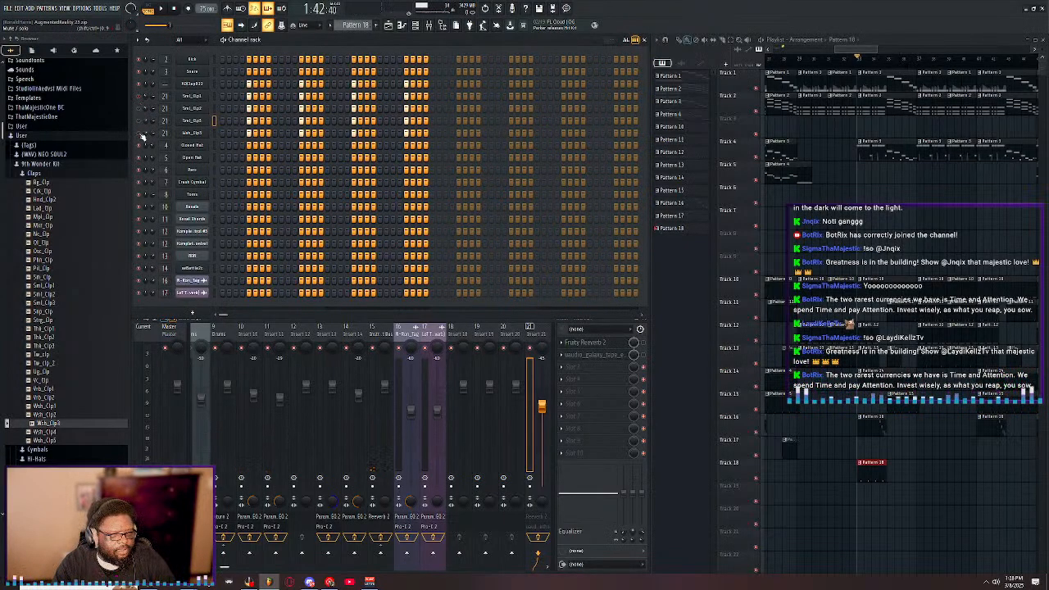
key(space)
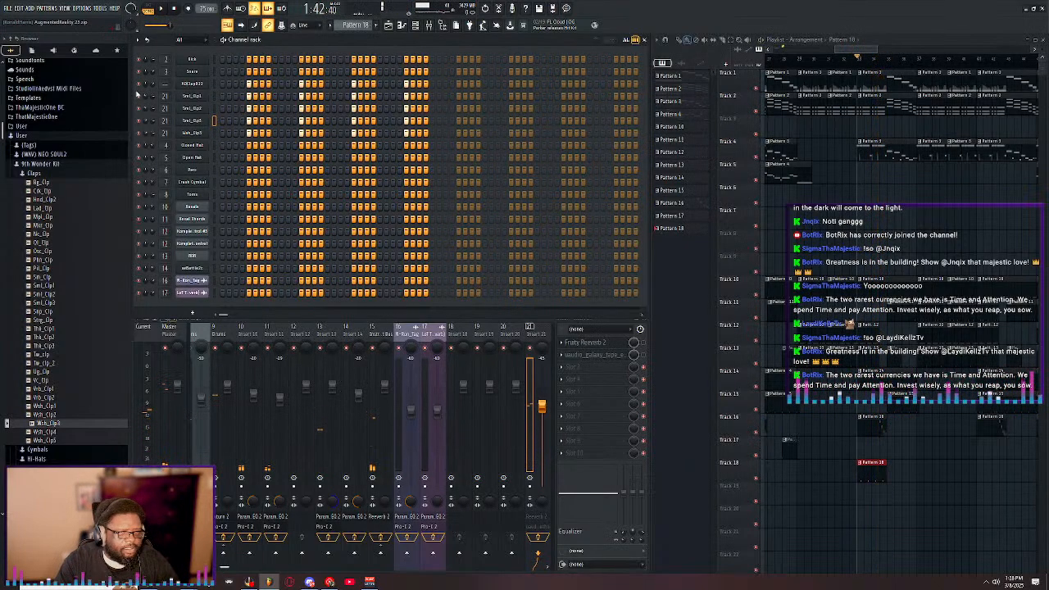
- Solo the clap channels in the channel rack and listen to the layered claps on their own
right_click(138, 86)
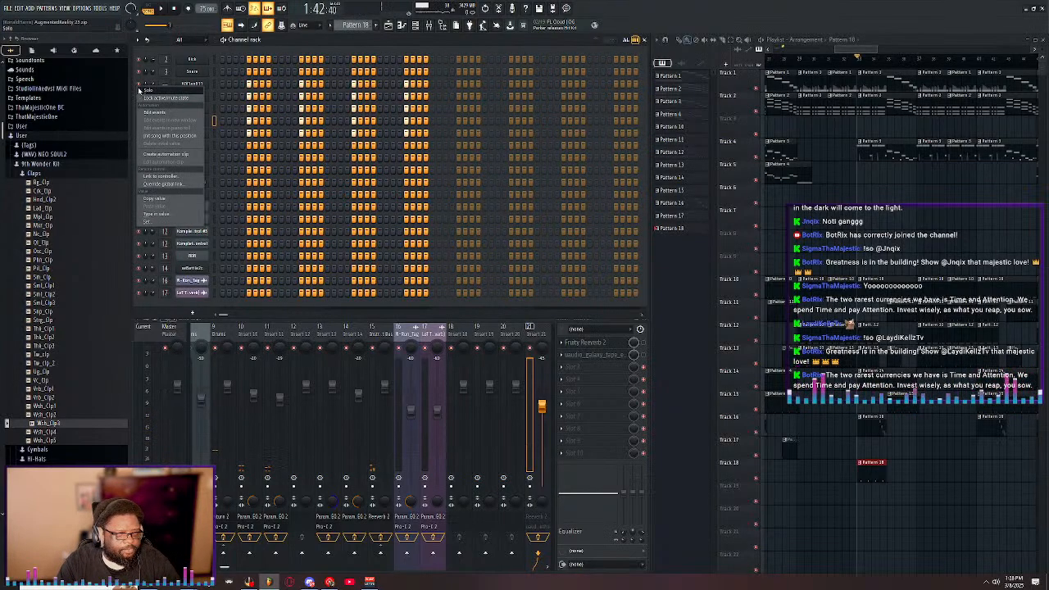
click(141, 91)
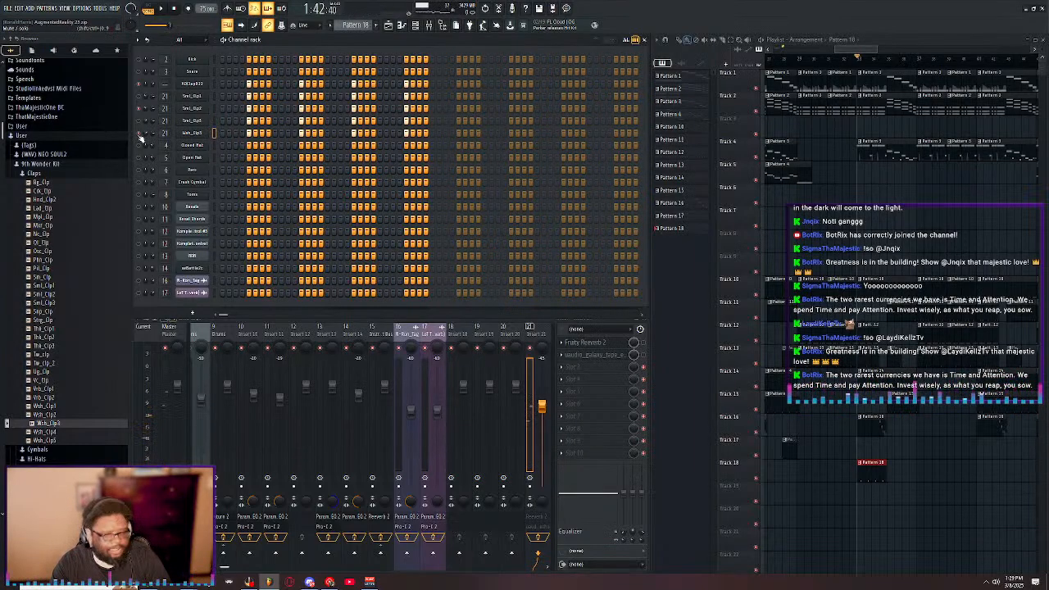
key(space)
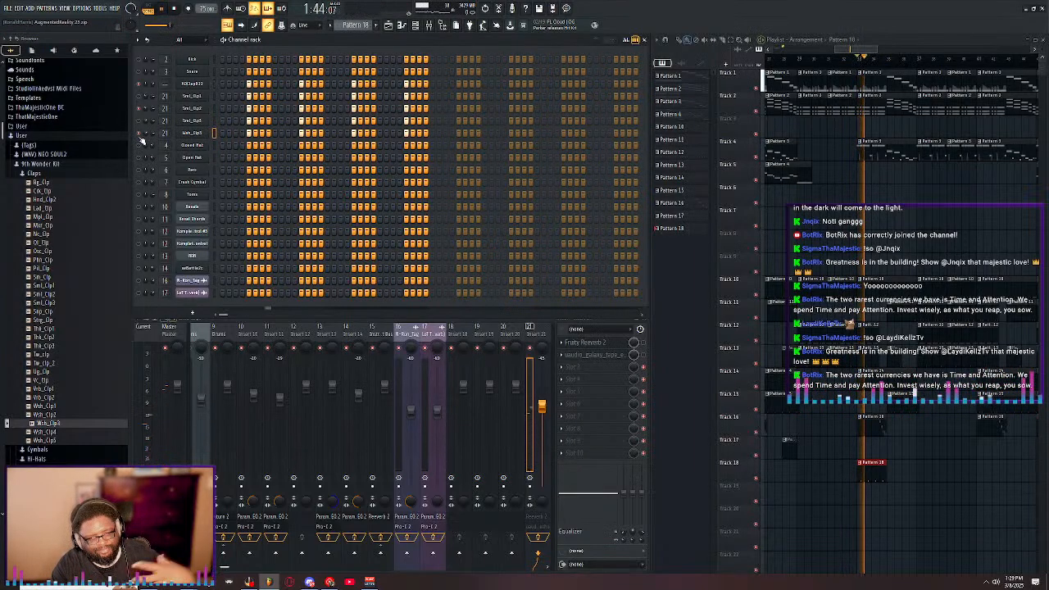
key(space)
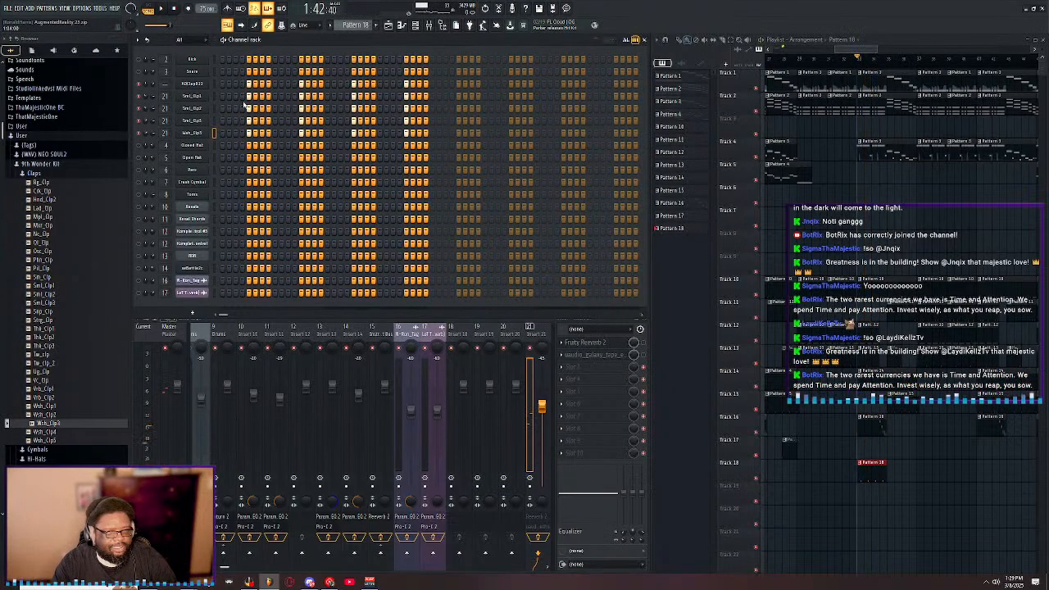
click(212, 97)
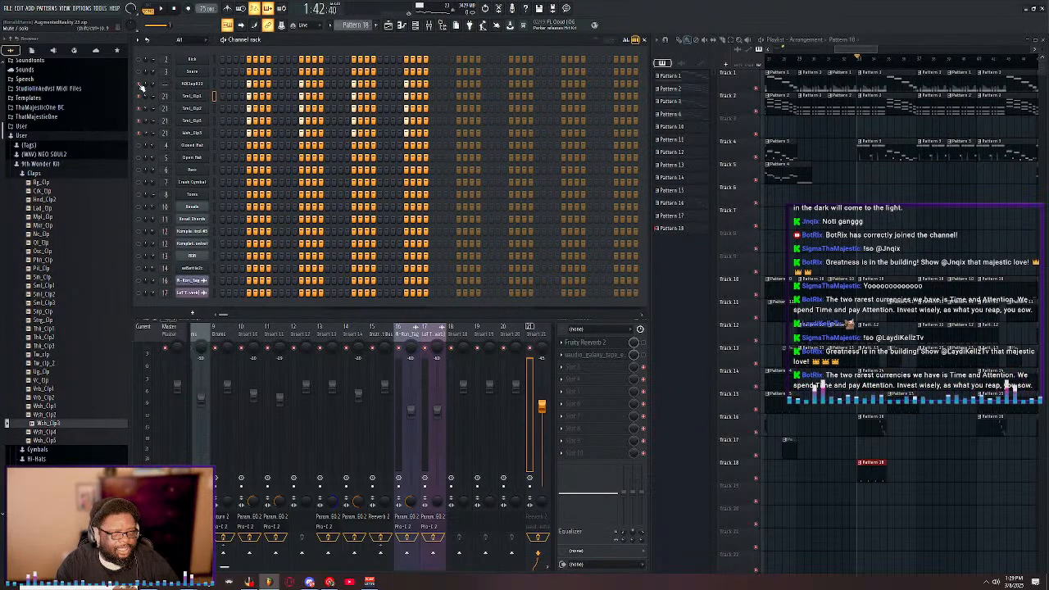
key(space)
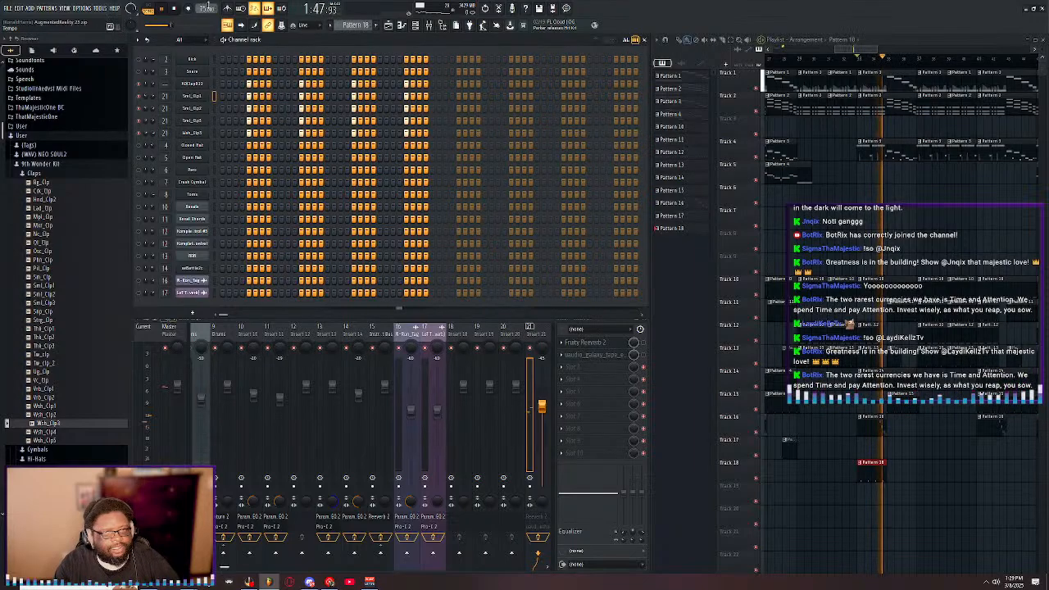
click(174, 10)
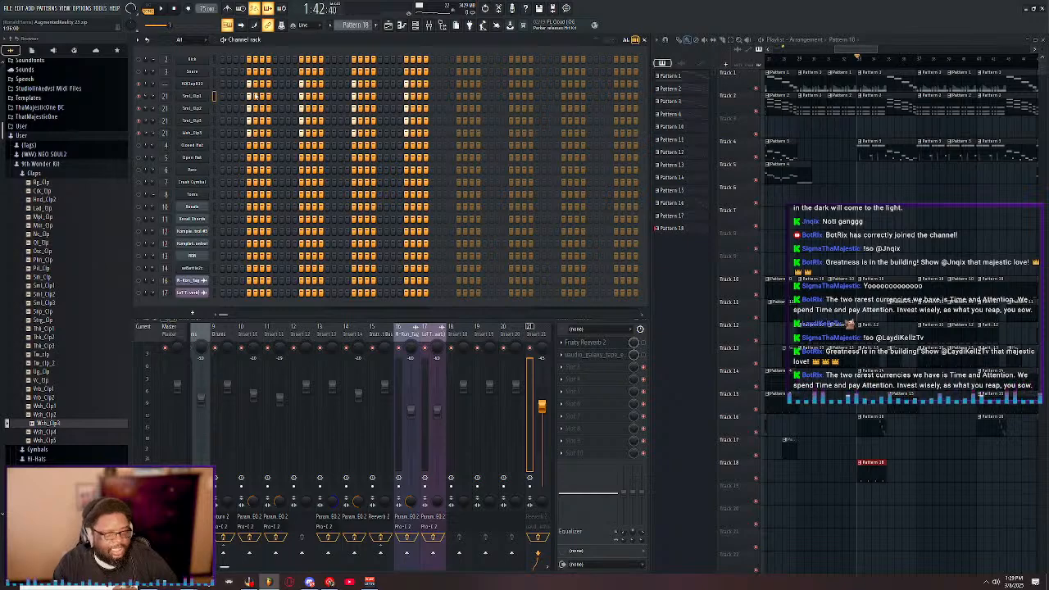
key(space)
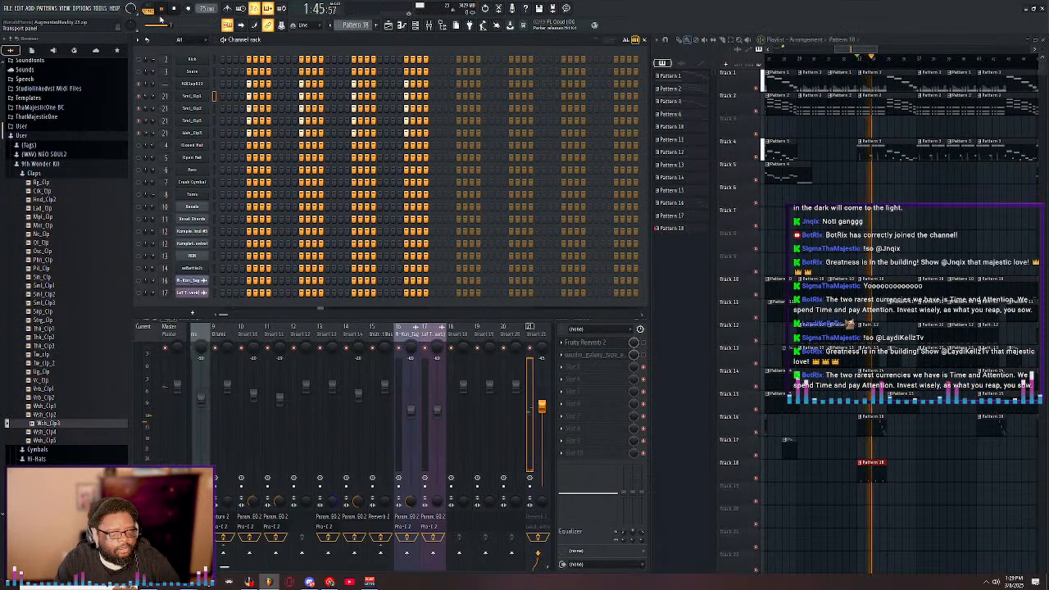
- Select Insert 21 during playback and take the clap channels out of solo to hear the full beat
click(529, 330)
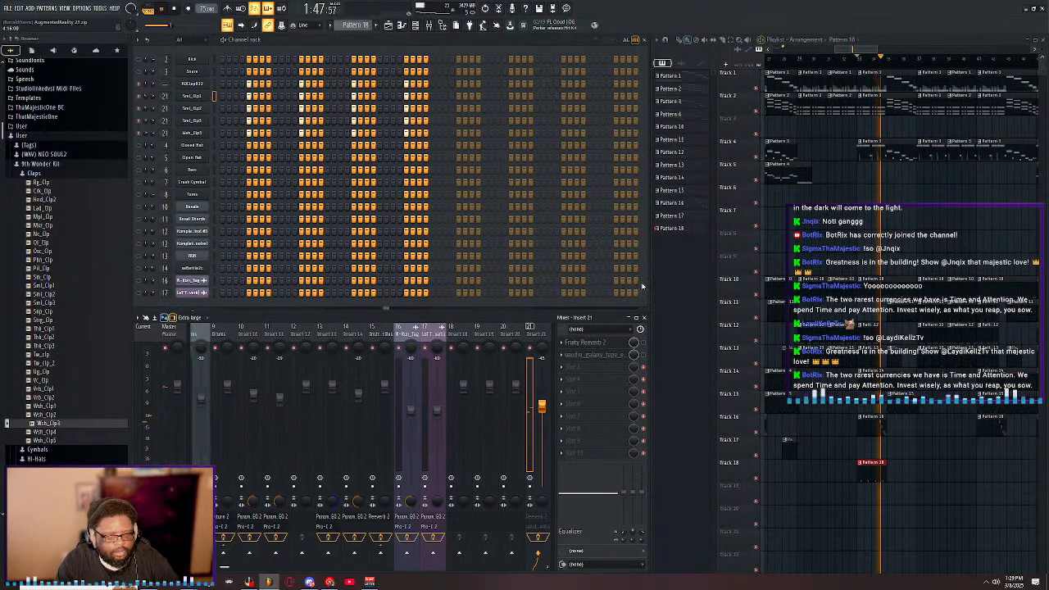
right_click(140, 85)
click(139, 86)
right_click(140, 85)
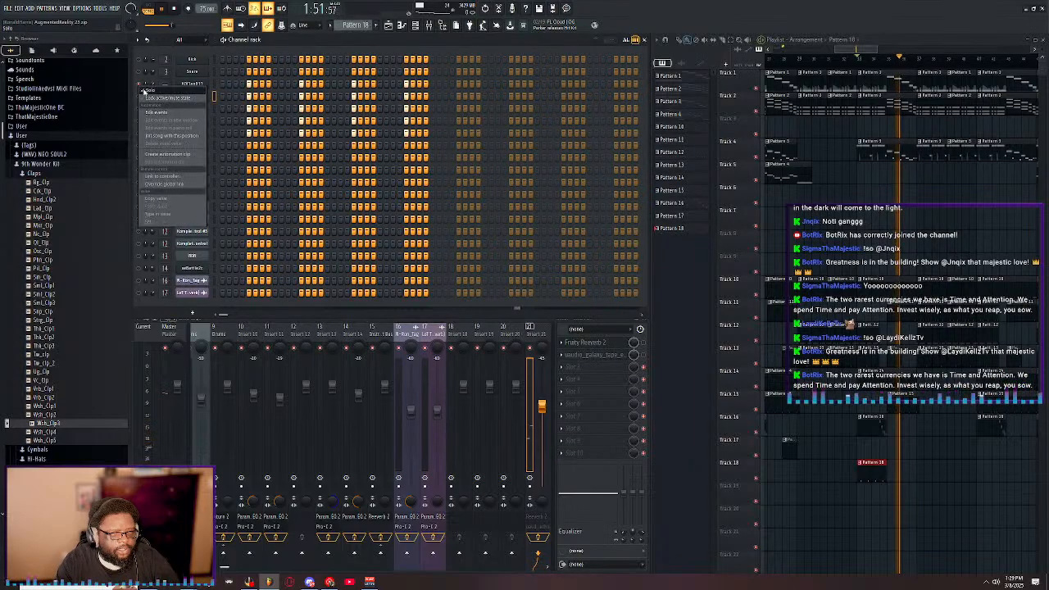
click(141, 87)
- Maximize the playlist to show the whole arrangement and save the AugmentedReality 23 project
scroll(902, 61, down, 3)
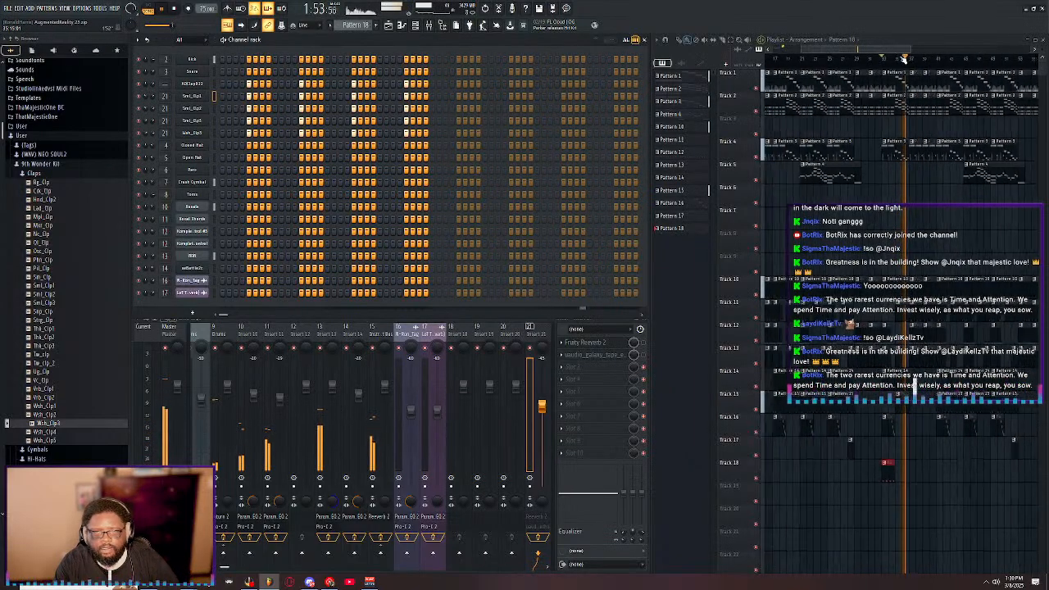
double_click(927, 40)
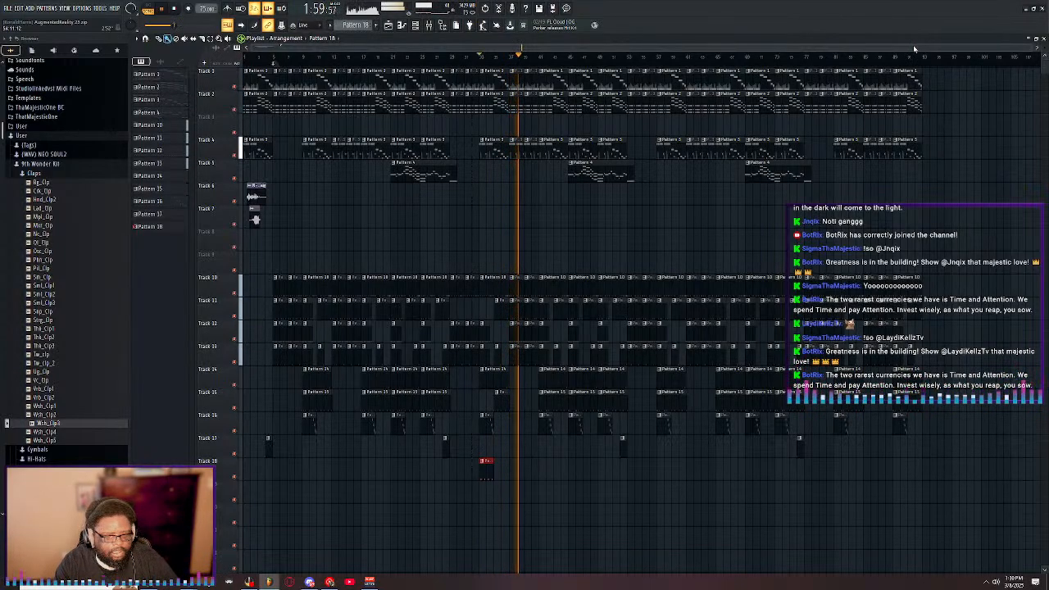
click(8, 8)
click(13, 46)
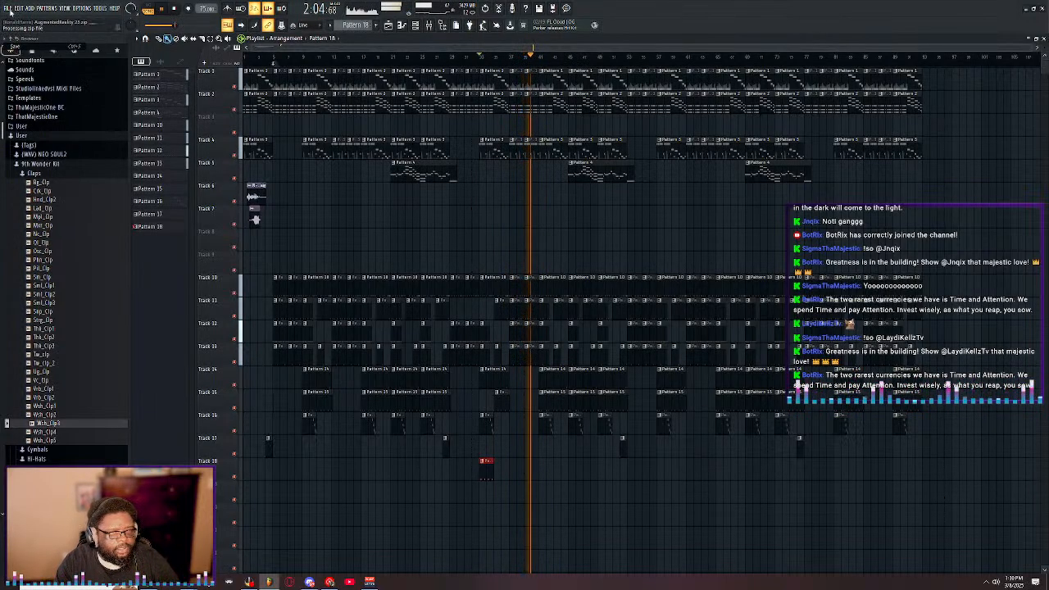
- Restore the playlist beside the channel rack and mixer, and look over the mixer inserts
click(7, 9)
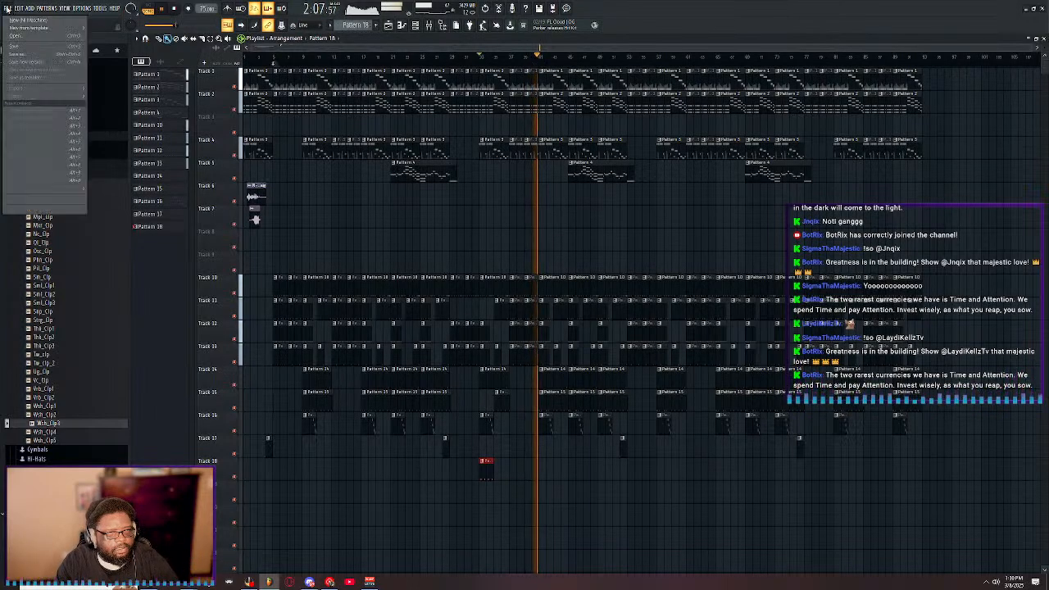
mouse_move(40, 11)
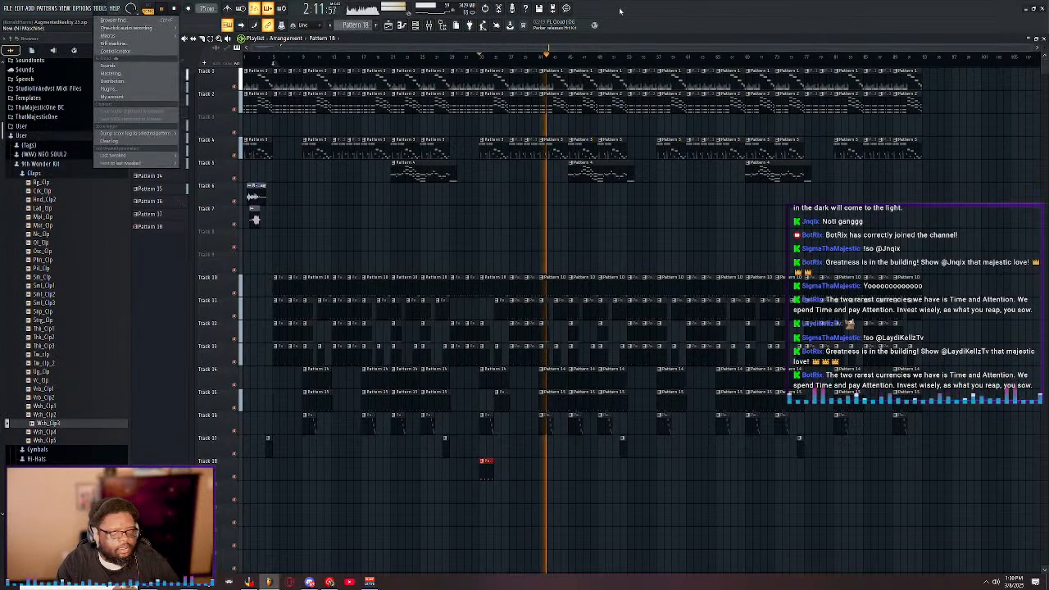
click(431, 56)
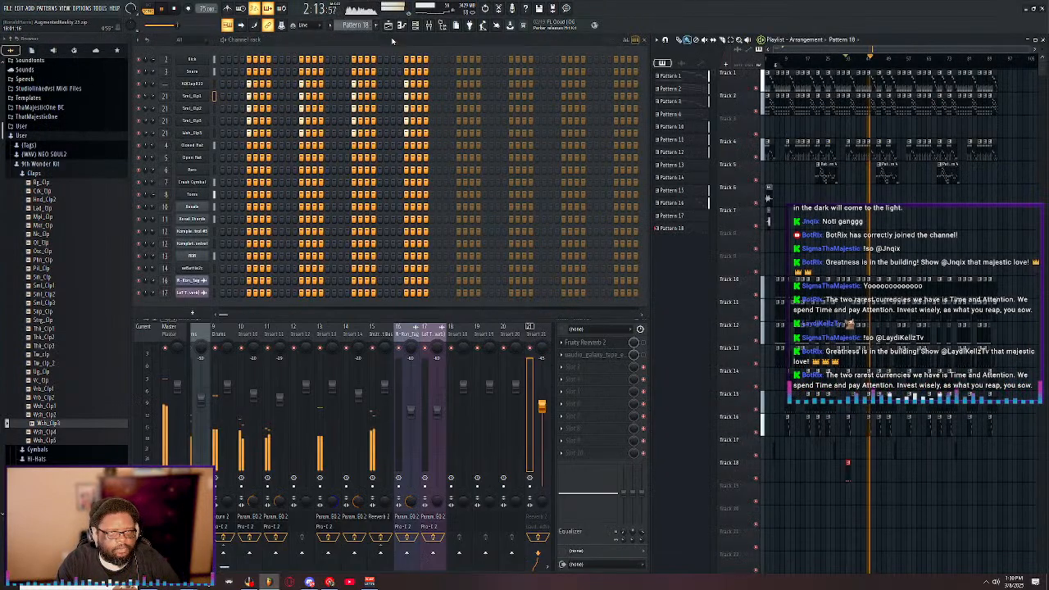
scroll(287, 335, up, 5)
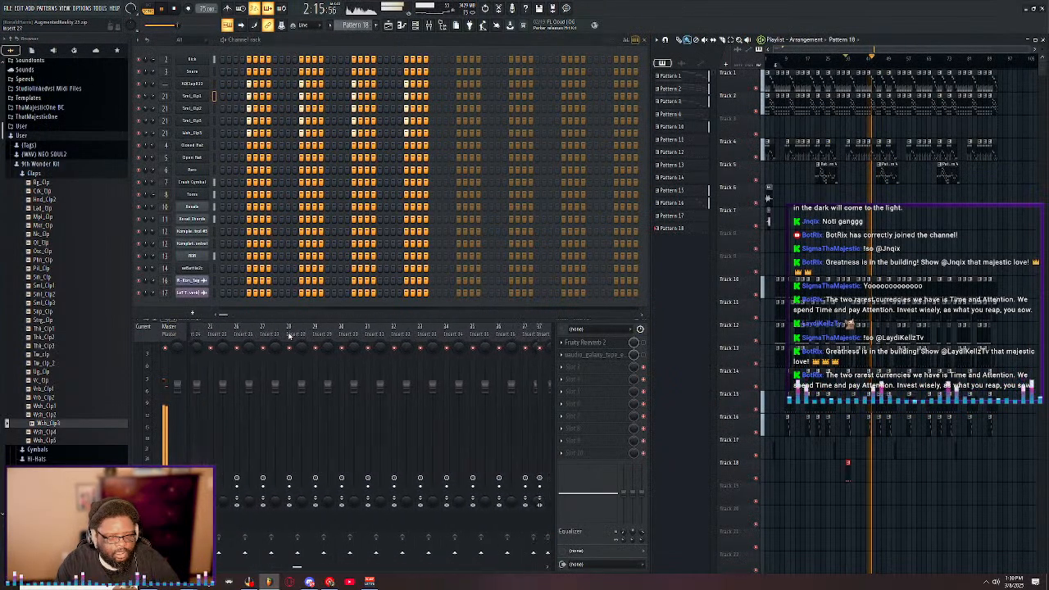
click(8, 9)
click(19, 38)
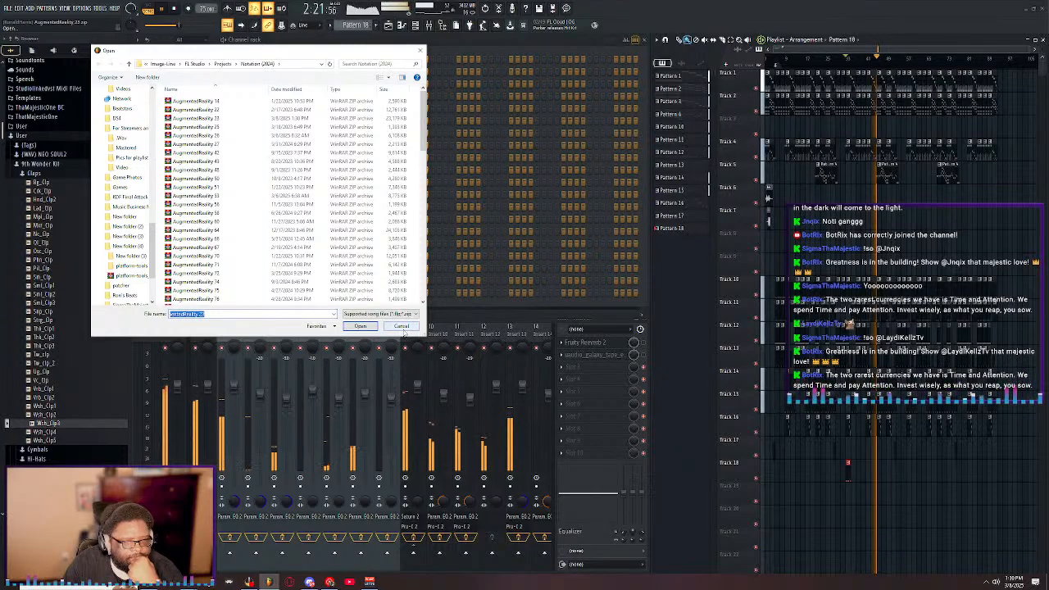
click(401, 328)
- Open the AugmentedReality 14 project from the Notation (2024) folder and start its playback
click(8, 9)
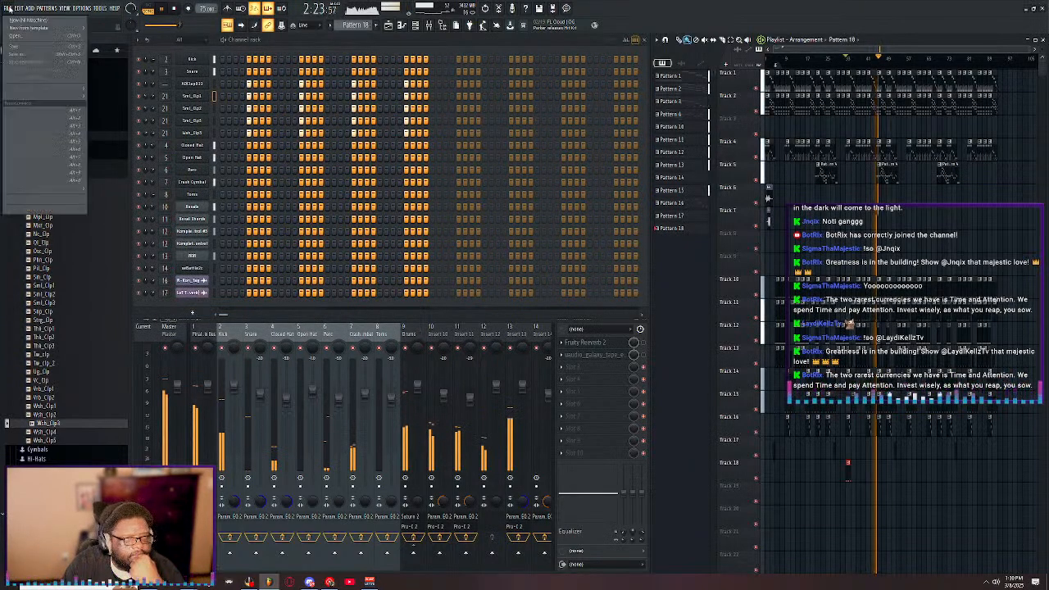
click(17, 46)
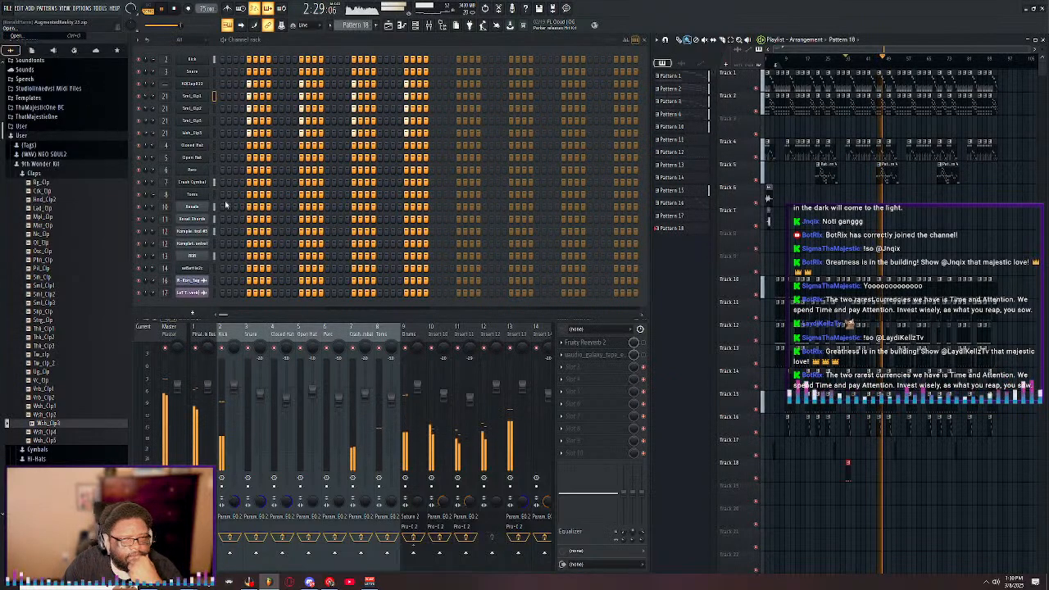
key(ctrl+o)
click(215, 102)
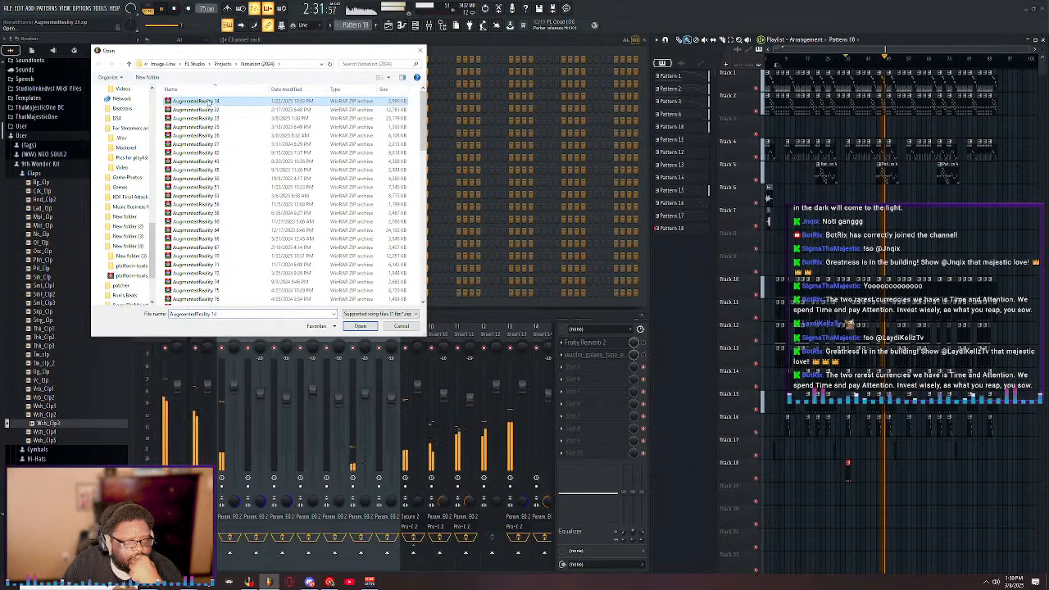
double_click(208, 103)
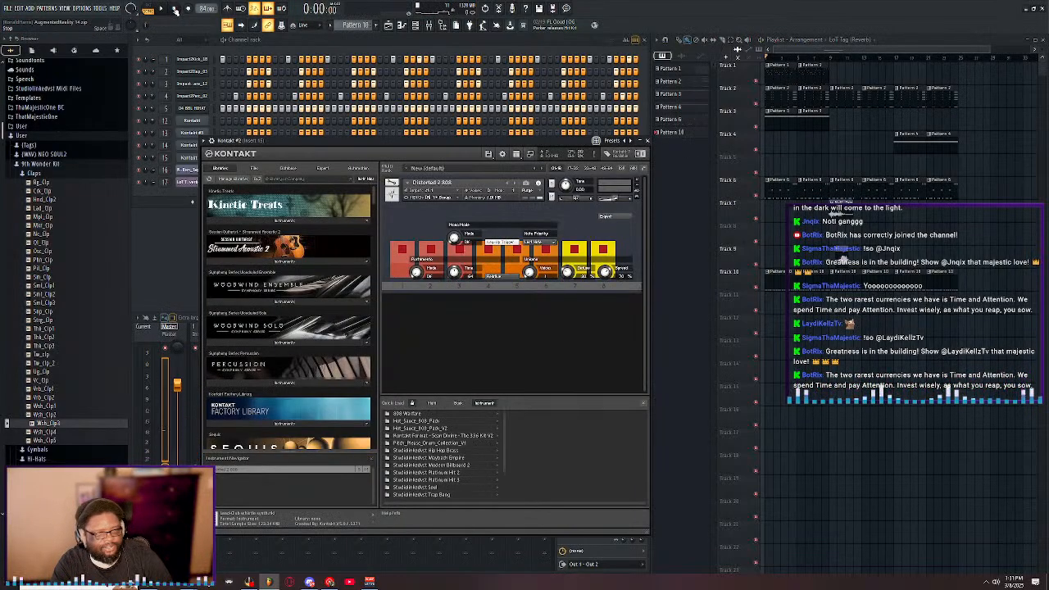
click(164, 9)
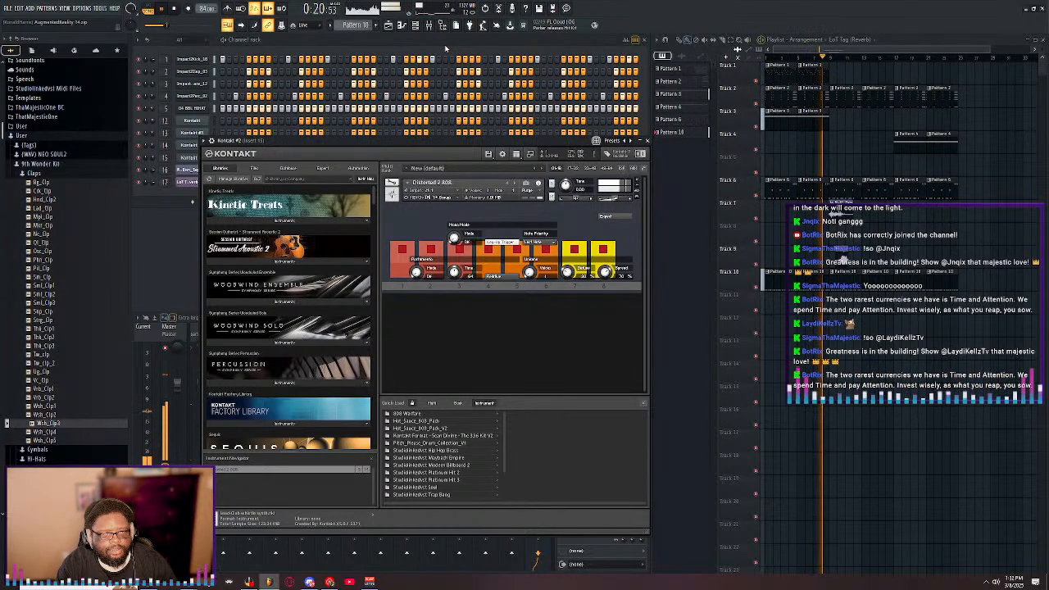
- Stop playback and open the AugmentedReality 22 project from the Notation (2024) folder, dismissing the missing-plugin notice
key(space)
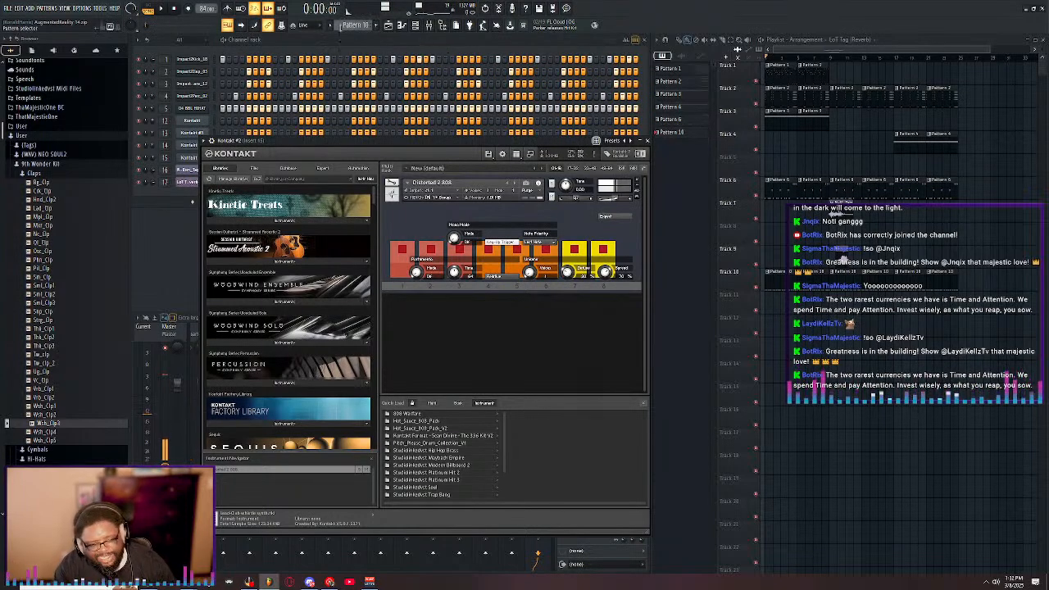
click(8, 8)
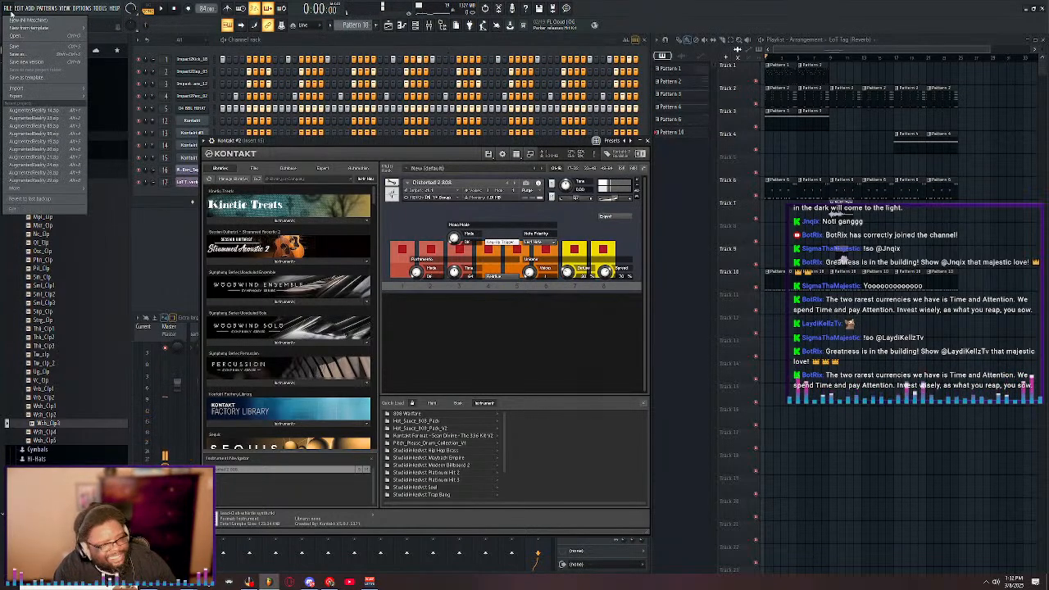
click(25, 38)
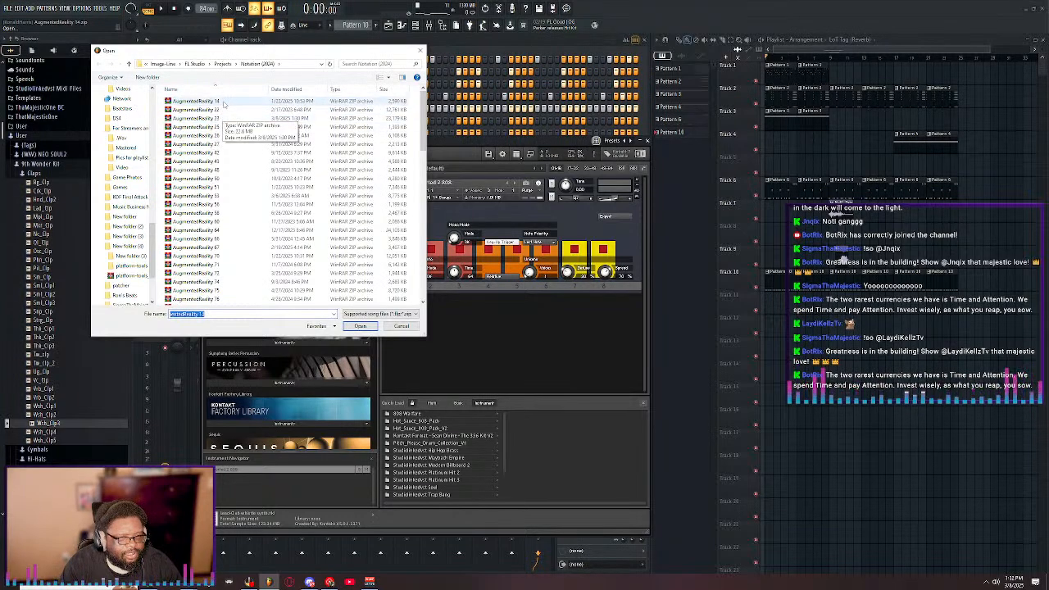
double_click(223, 103)
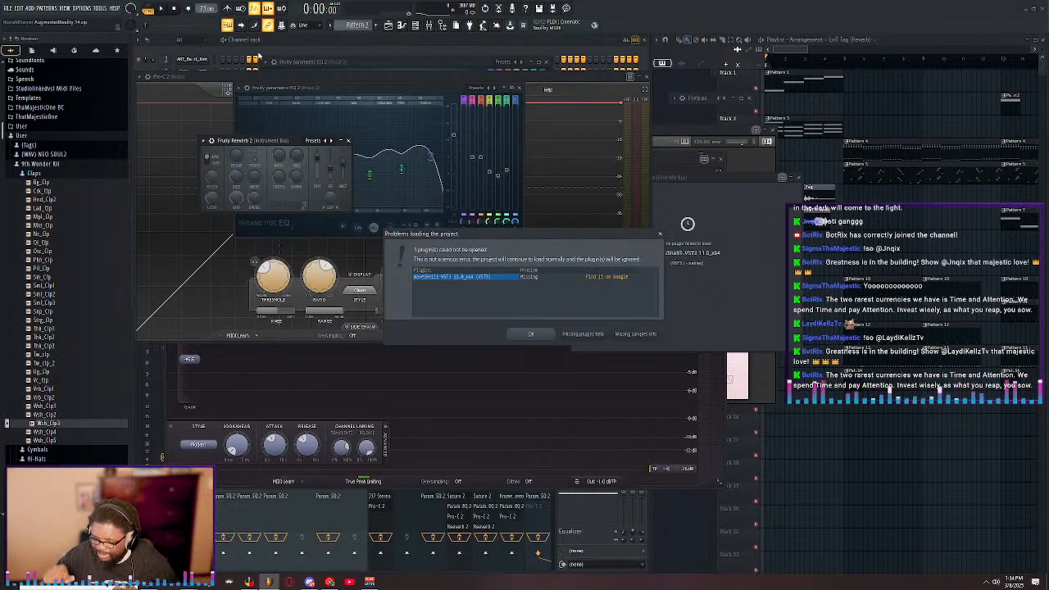
click(520, 335)
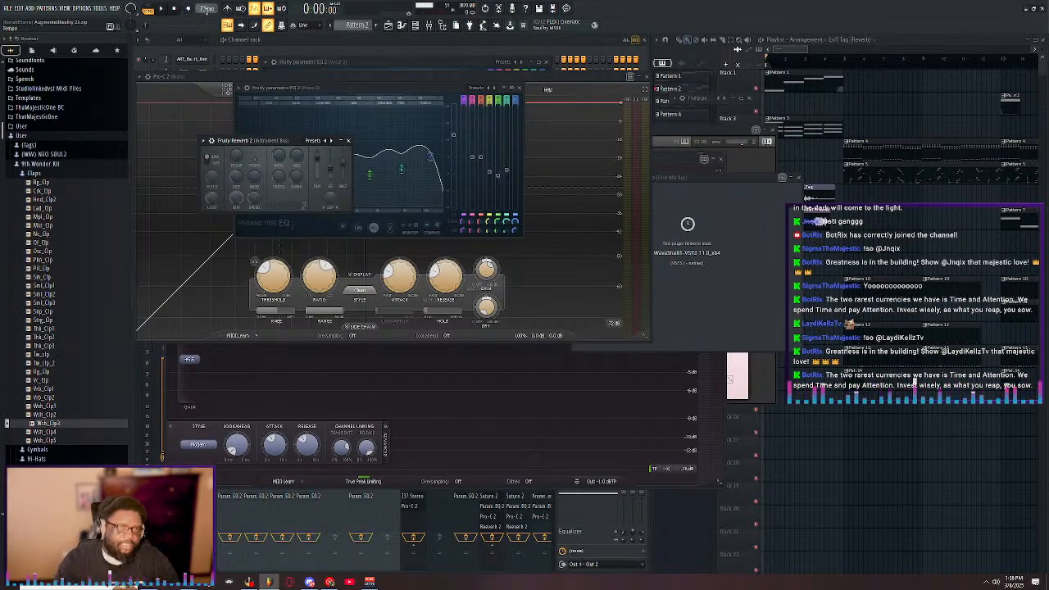
- Test the song's playback briefly and set the FL Studio ASIO buffer length to 1024 samples in the audio settings
click(161, 9)
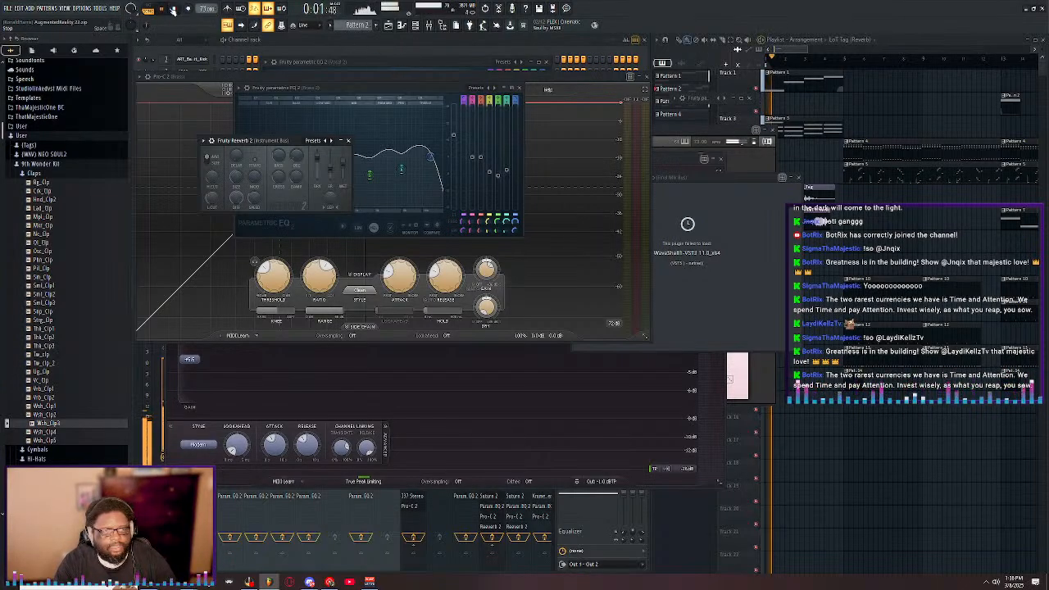
key(space)
click(87, 9)
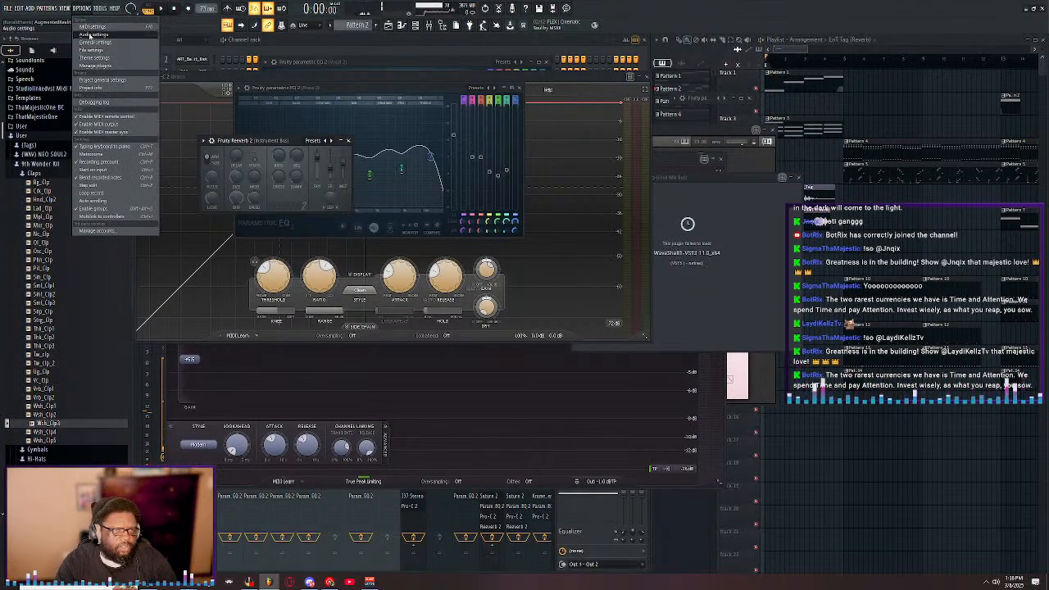
click(97, 38)
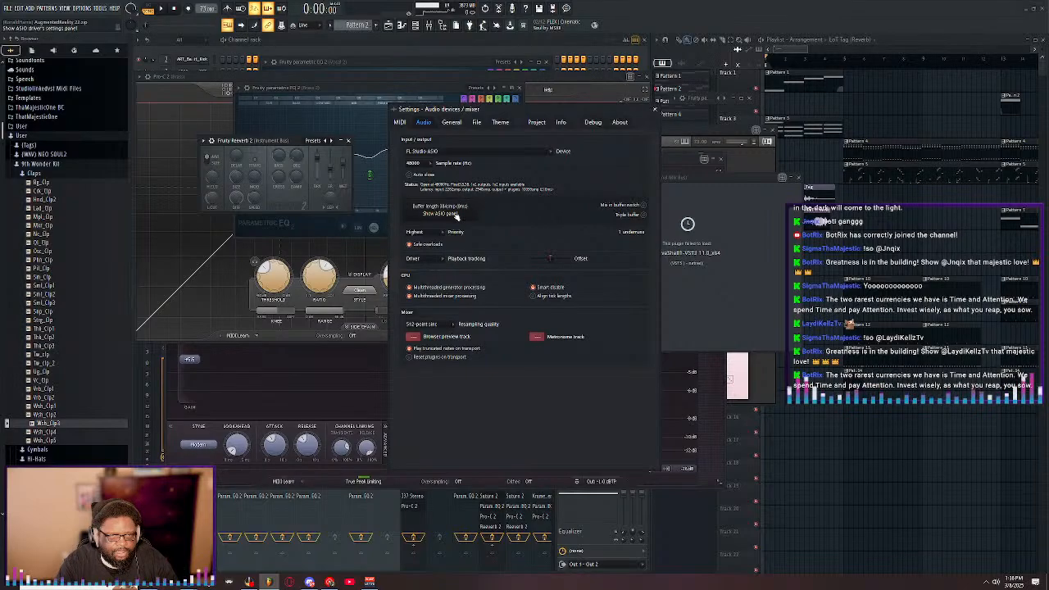
click(448, 212)
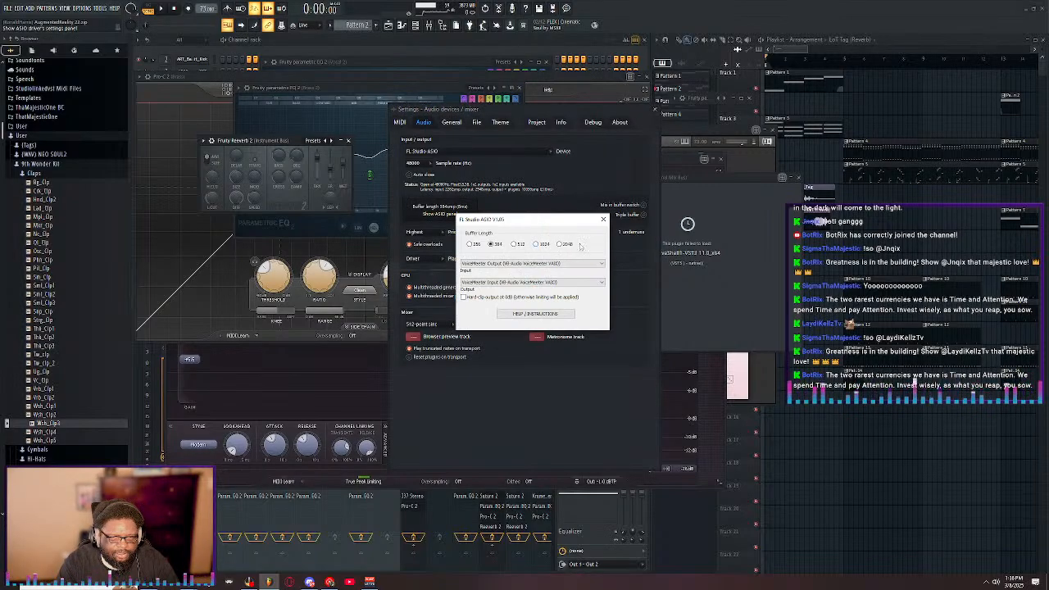
click(537, 244)
click(603, 219)
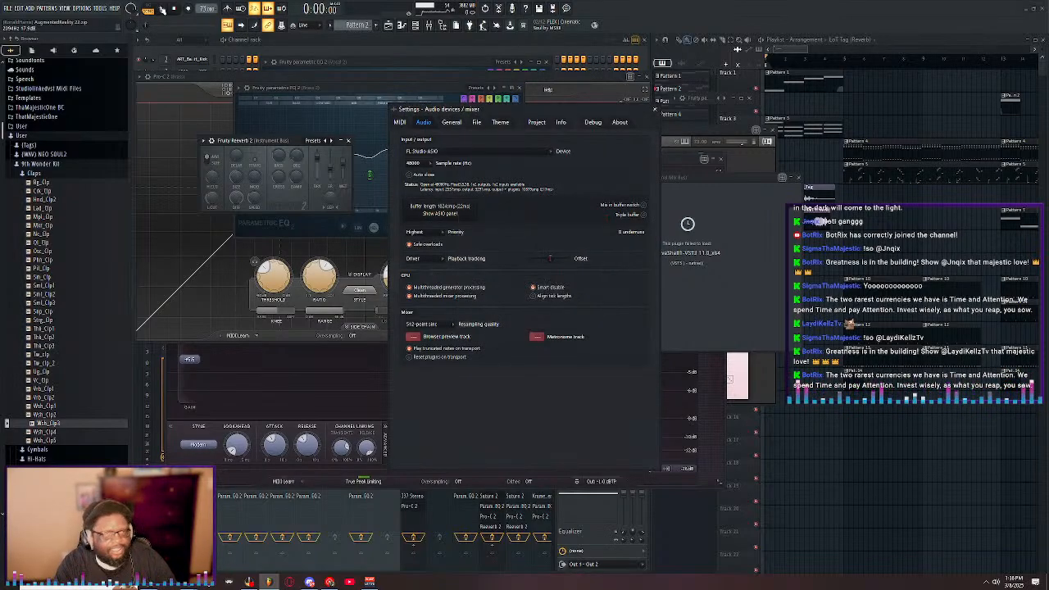
- Play the song with the playlist showing more bars, and close the audio settings window
key(space)
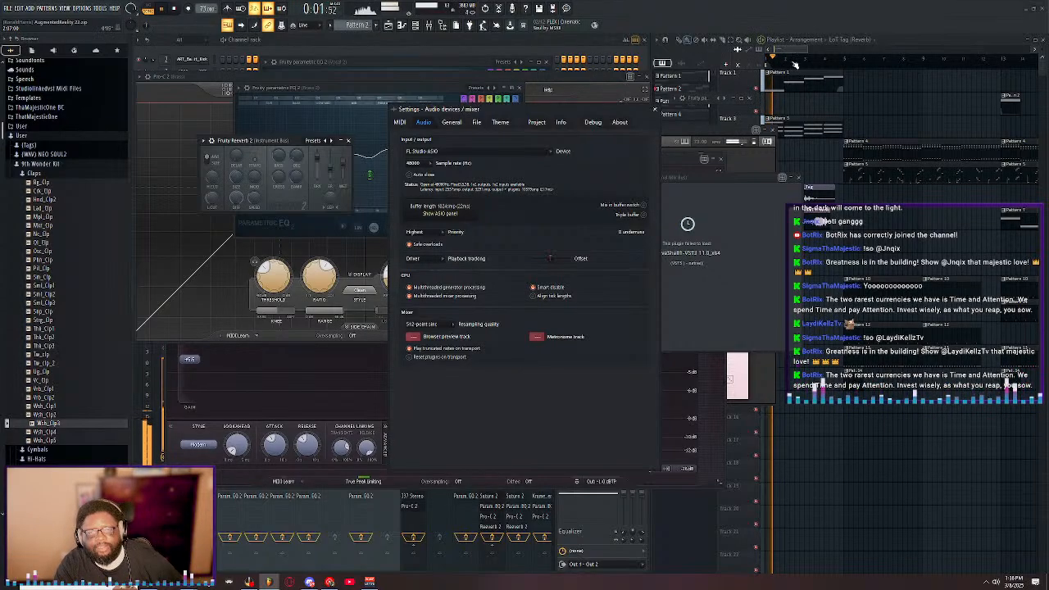
scroll(795, 64, down, 5)
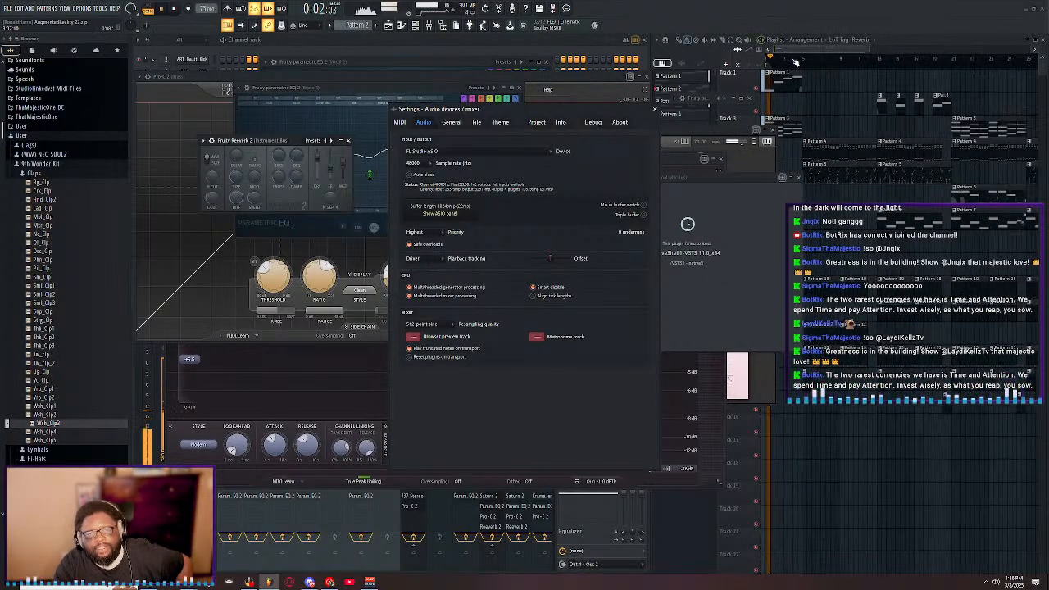
click(799, 178)
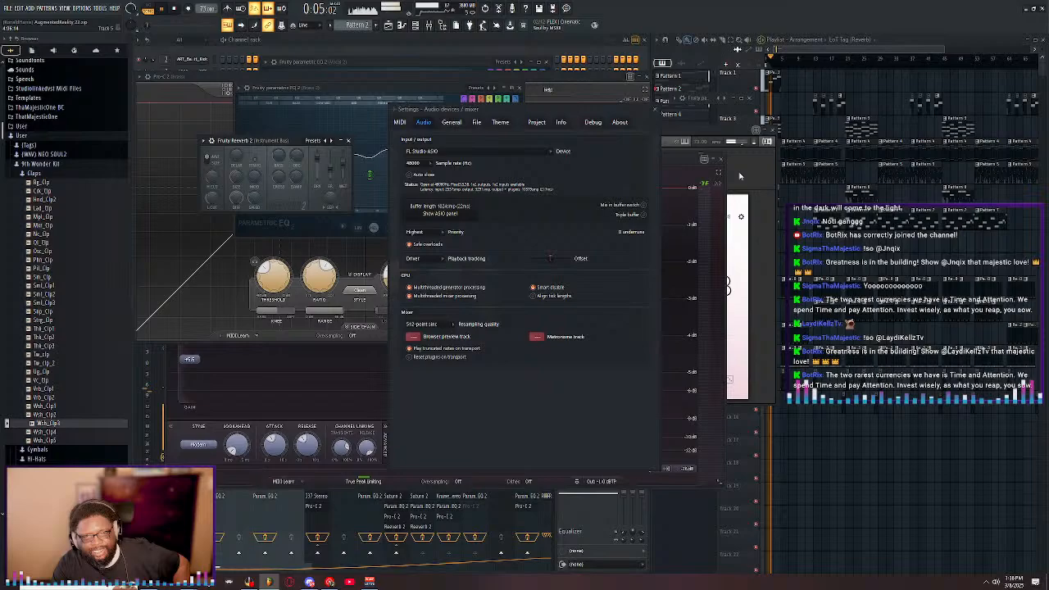
click(653, 110)
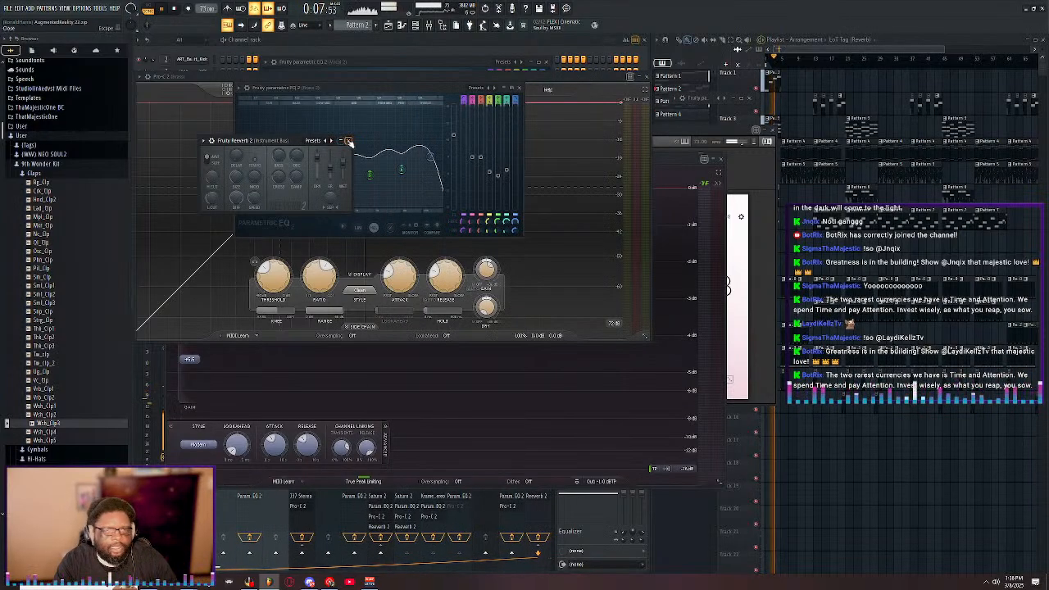
- Bring the channel rack in front of the plugin windows and review the whole arrangement in the maximized playlist before restoring it
click(861, 50)
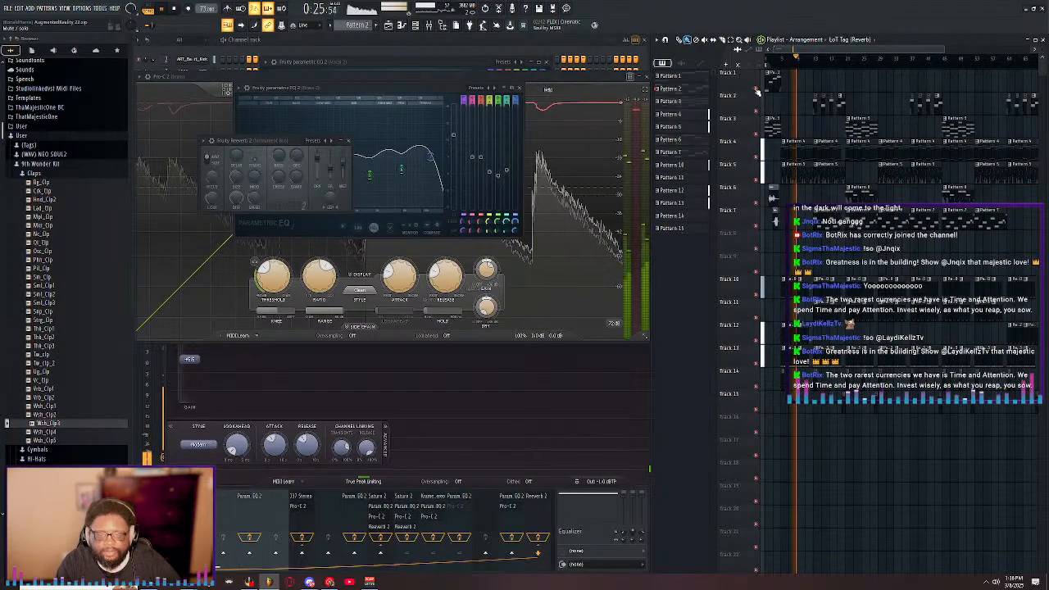
click(447, 41)
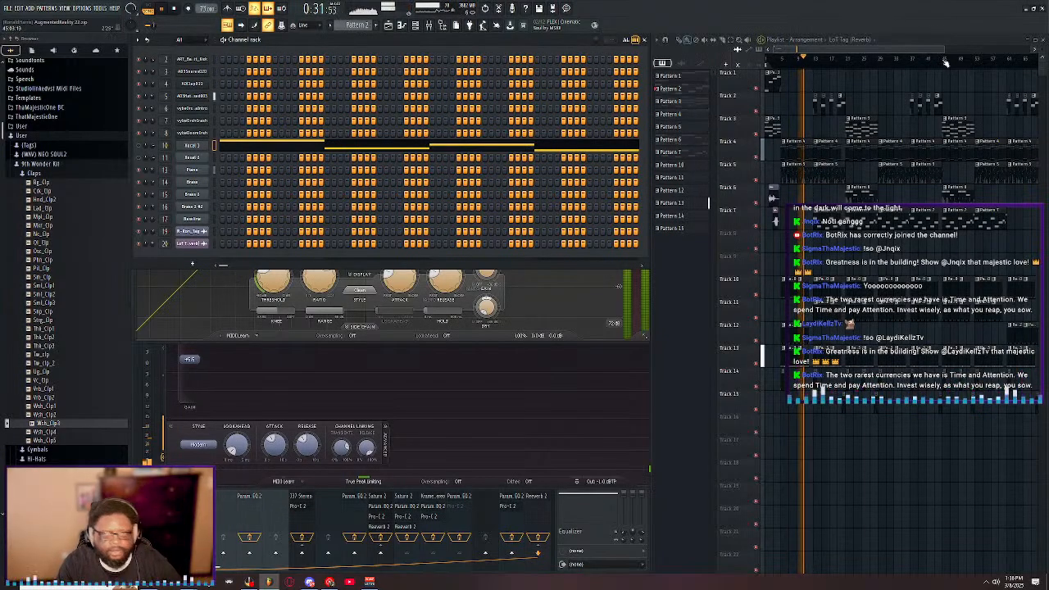
double_click(925, 38)
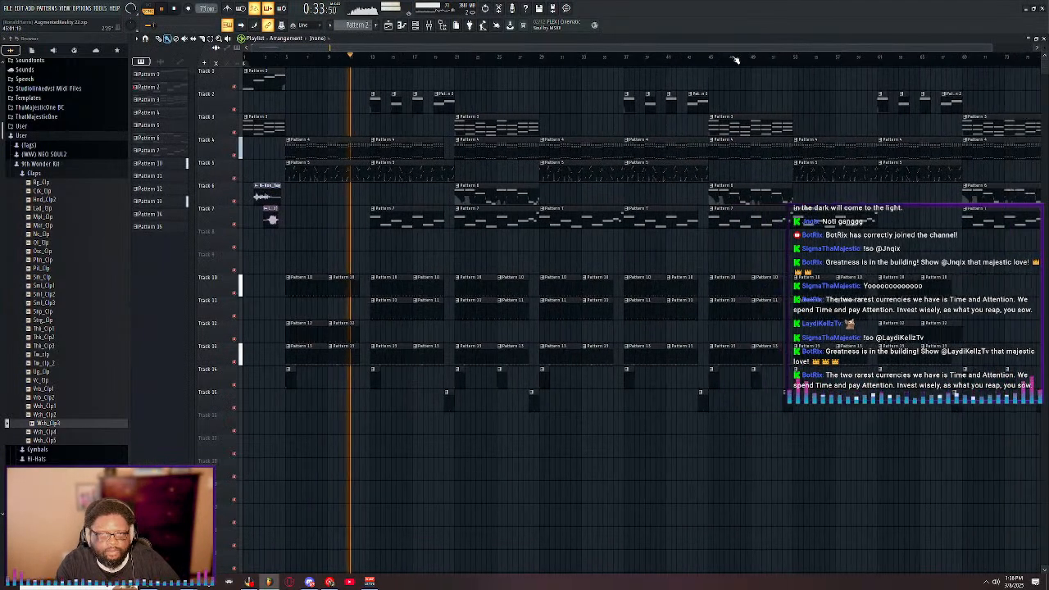
scroll(735, 60, down, 2)
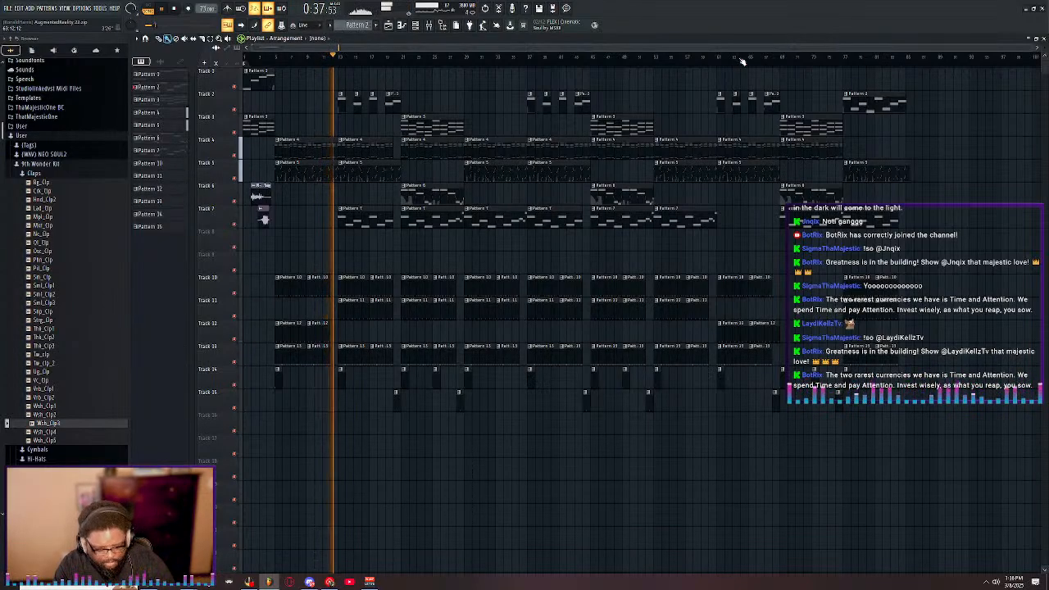
double_click(452, 36)
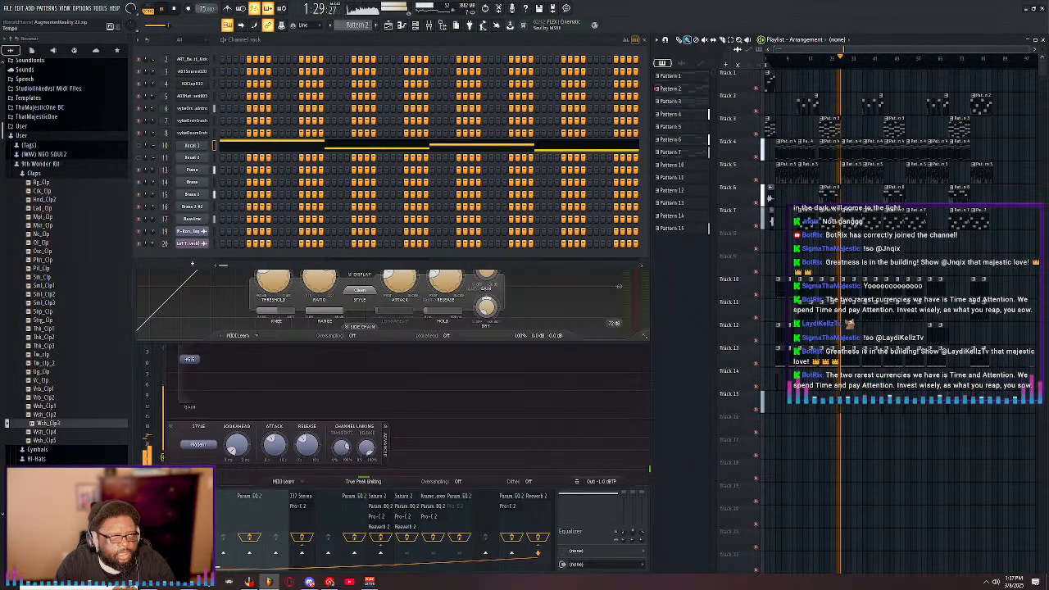
- Set the project tempo to 75 BPM and save the AugmentedReality 22 project
scroll(212, 9, up, 1)
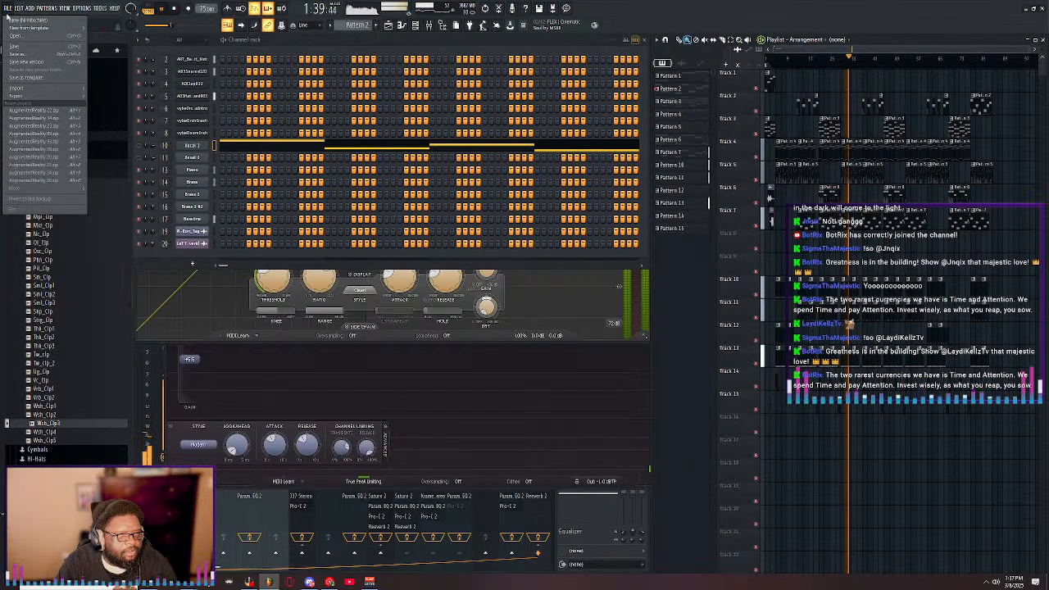
click(9, 8)
click(12, 47)
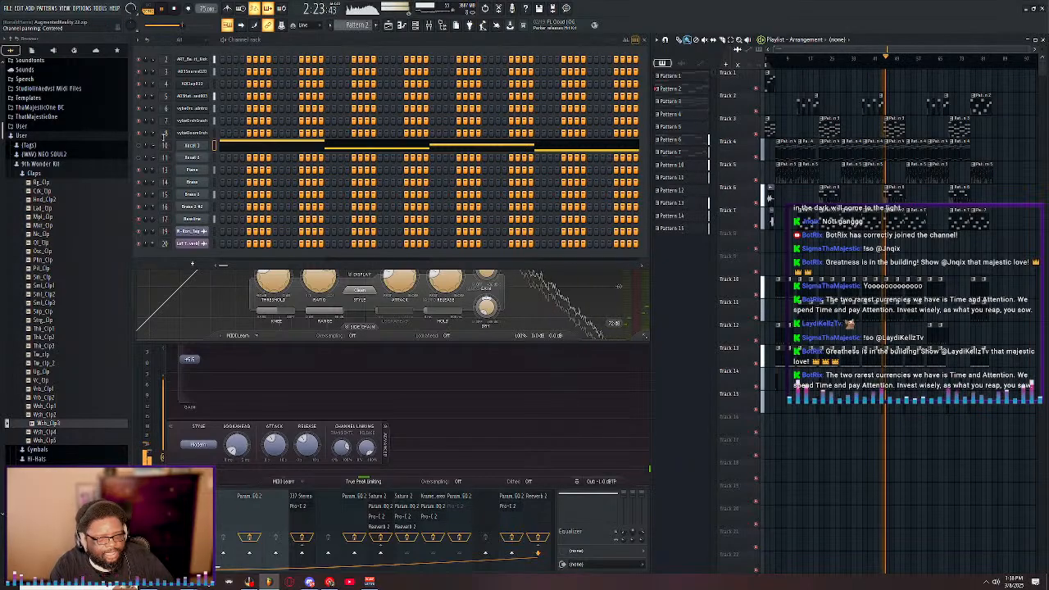
- Delete the Vocal 2 channel from the channel rack
right_click(209, 155)
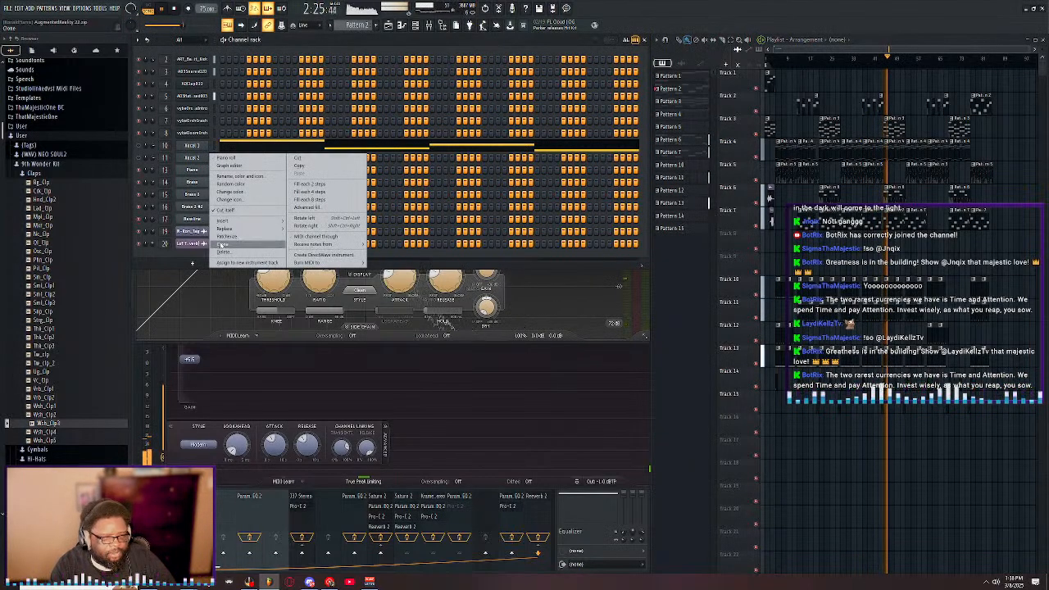
click(233, 253)
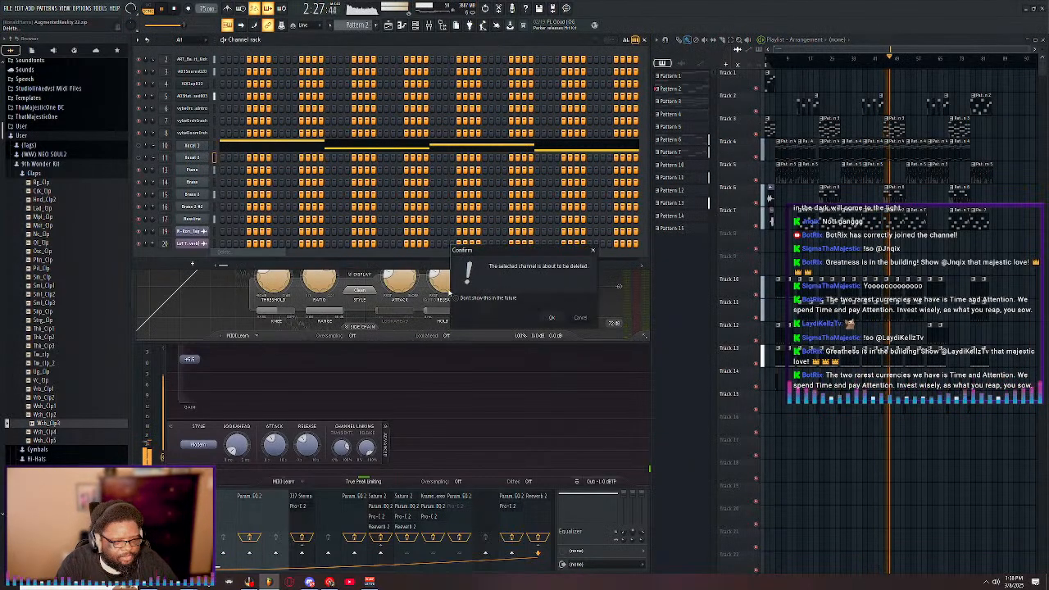
click(553, 318)
- Open the Vocal 1 channel's Komplete Control instrument to inspect its Glaze sound, and stop playback
right_click(208, 143)
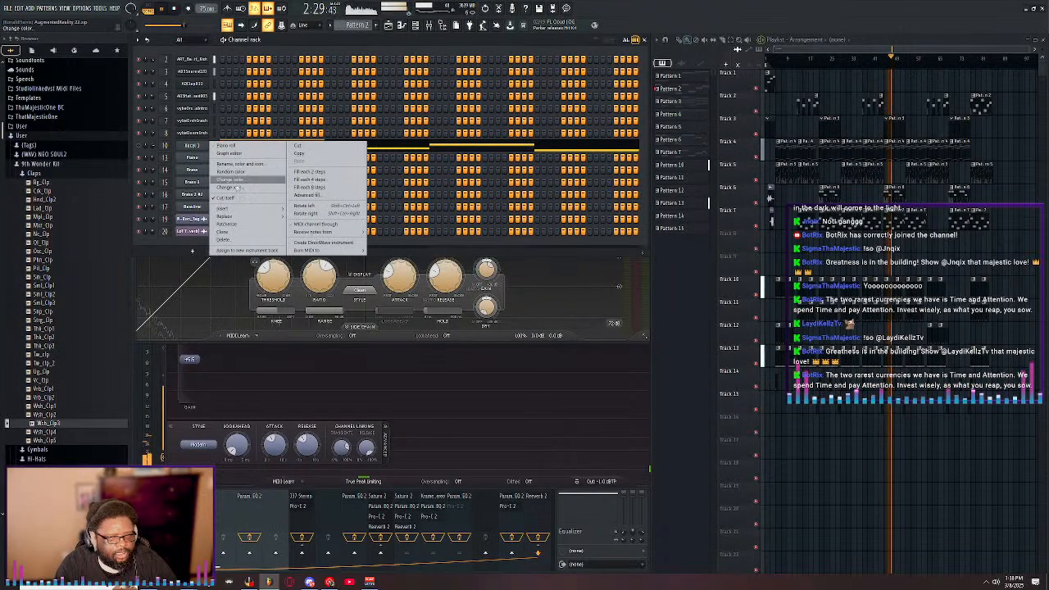
click(193, 148)
click(192, 149)
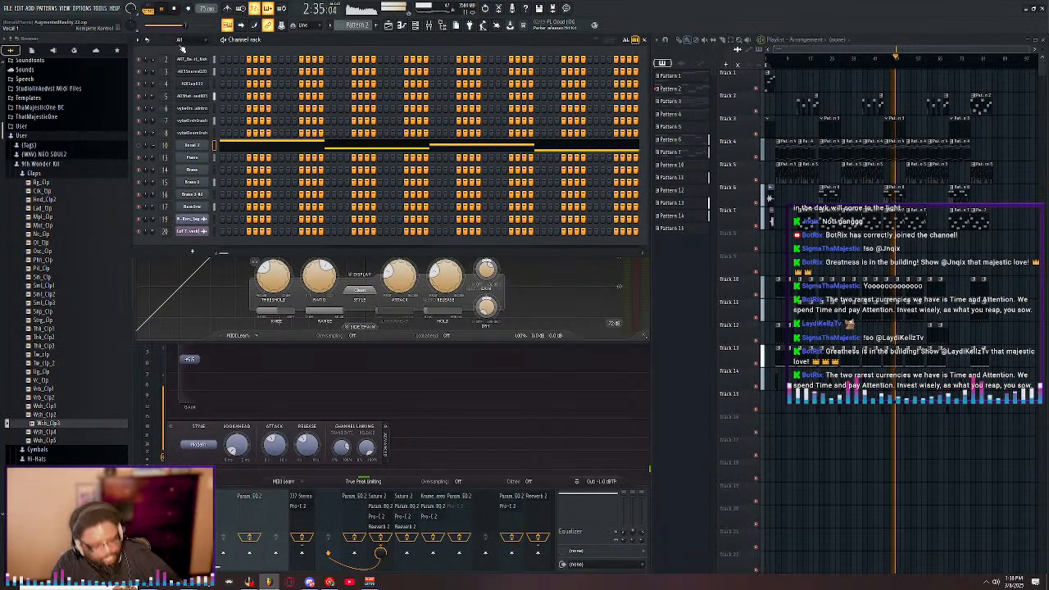
click(182, 49)
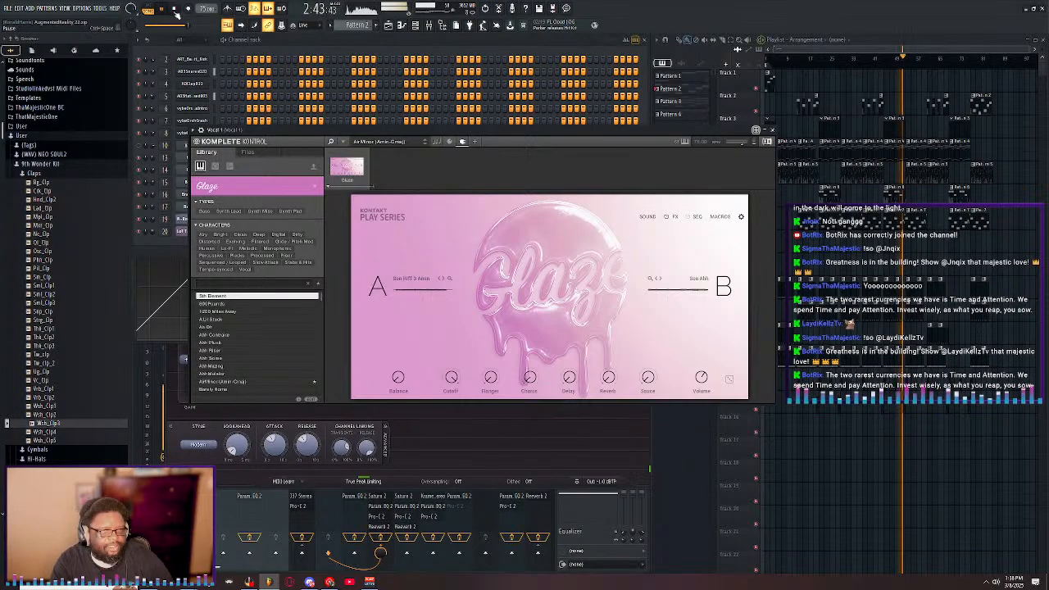
click(174, 9)
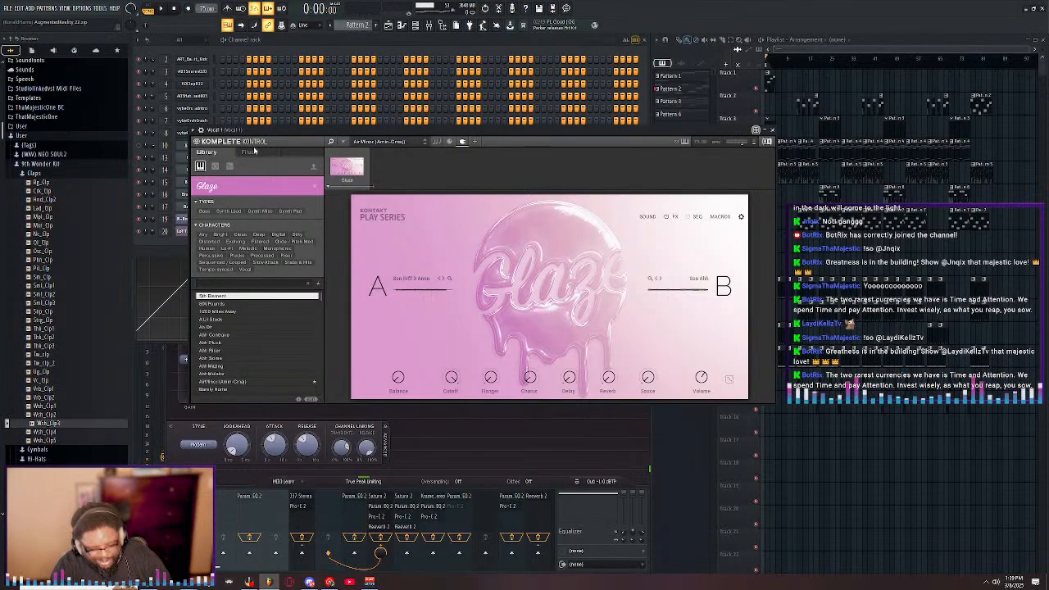
click(175, 12)
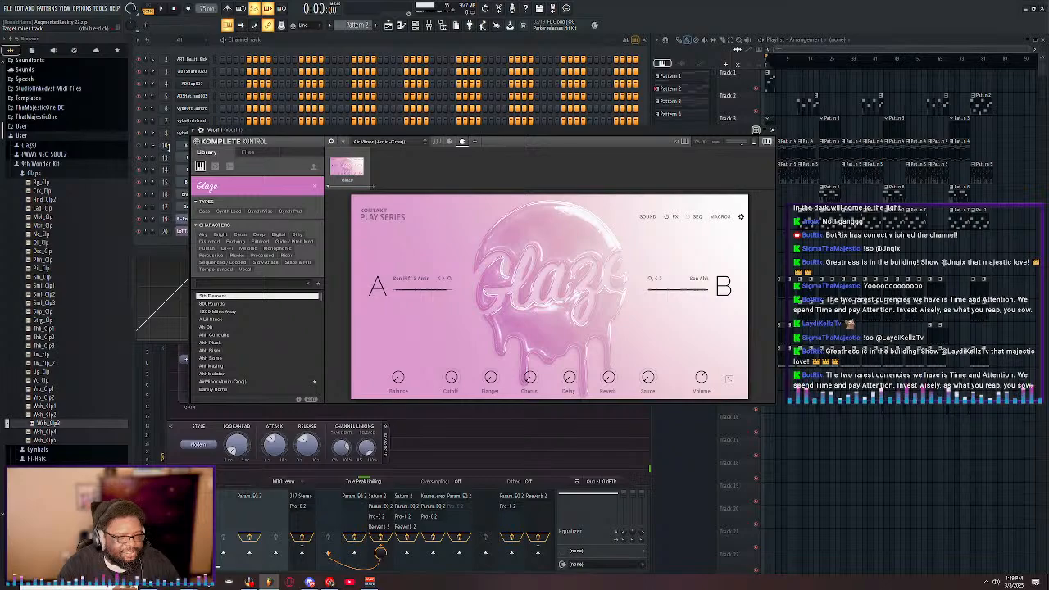
click(175, 11)
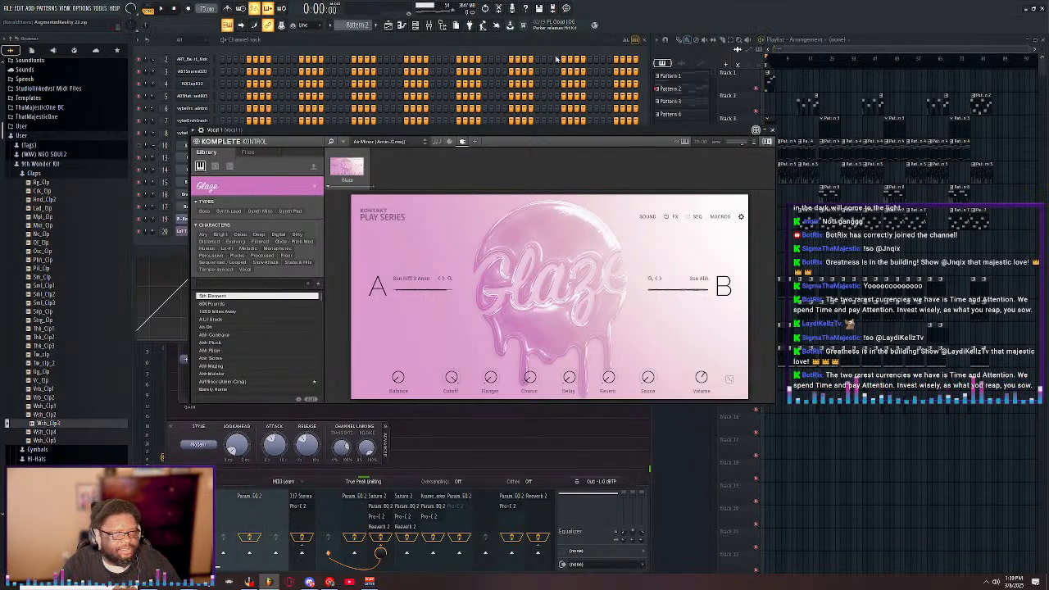
- Check the arrangement in the maximized playlist during playback and delete the Vocal 1 channel from the channel rack
double_click(867, 39)
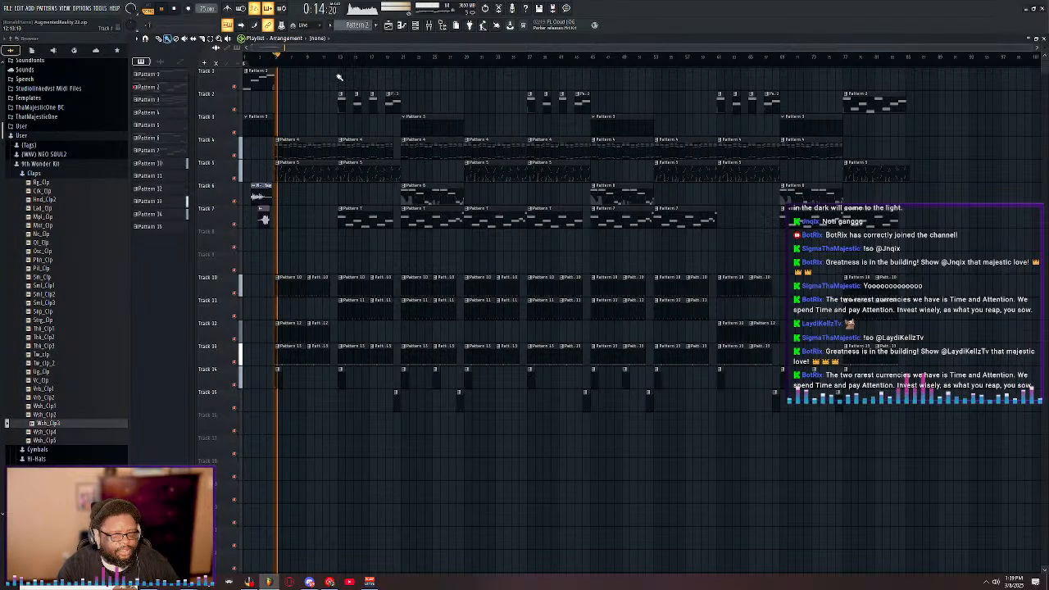
double_click(411, 34)
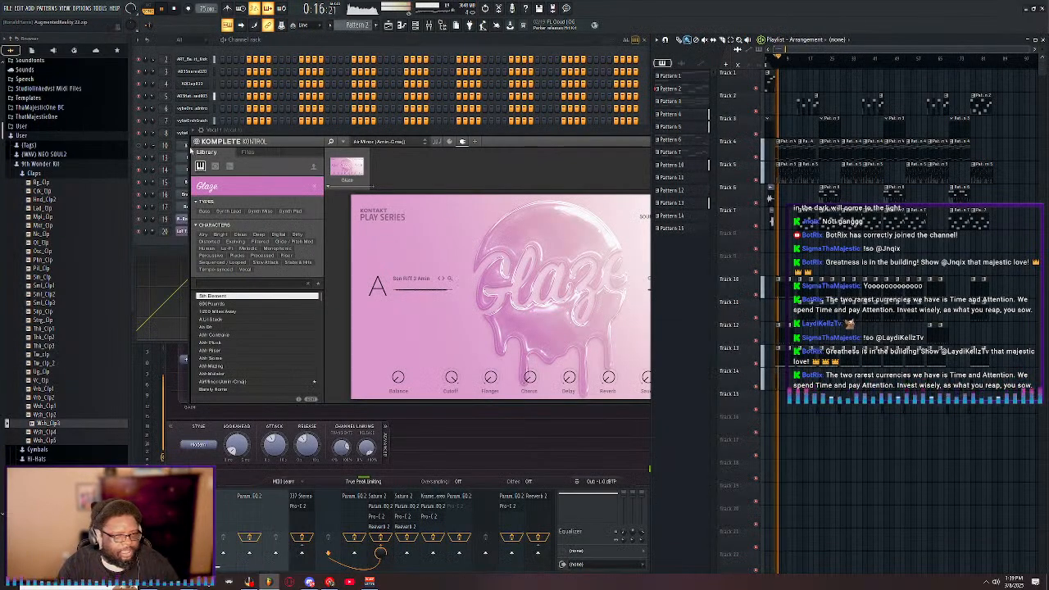
right_click(205, 146)
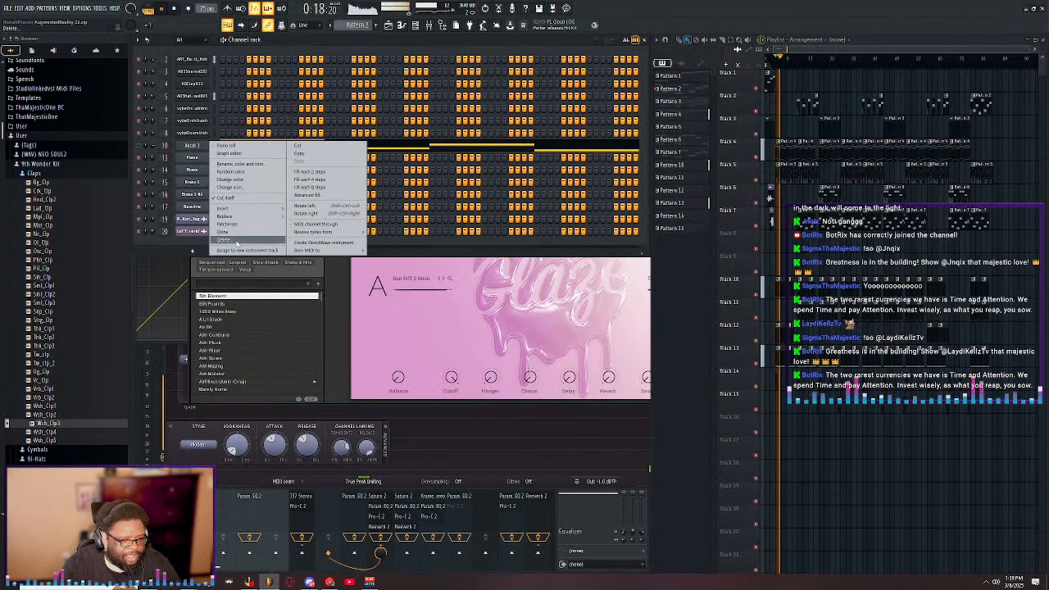
click(242, 239)
click(552, 317)
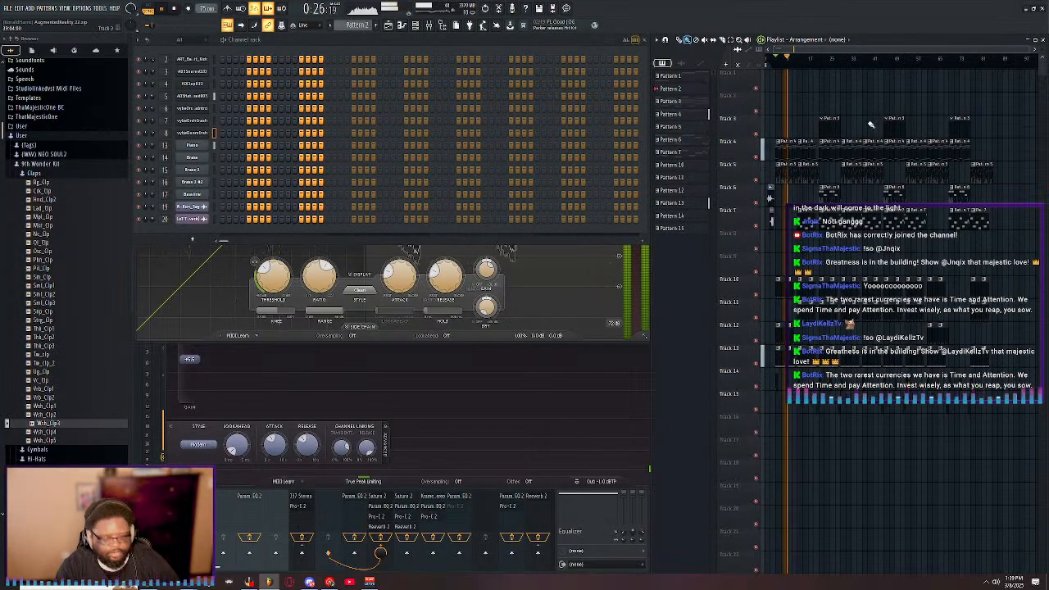
- Select all playlist clips, try to shift the arrangement earlier on the timeline, and undo the move
key(ctrl+a)
click(789, 142)
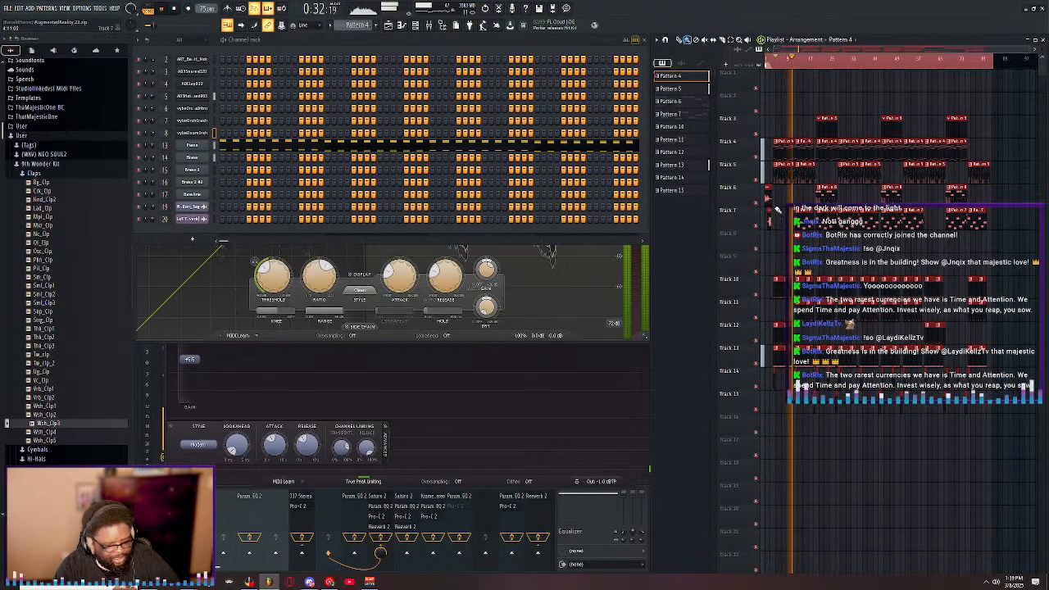
key(ctrl+z)
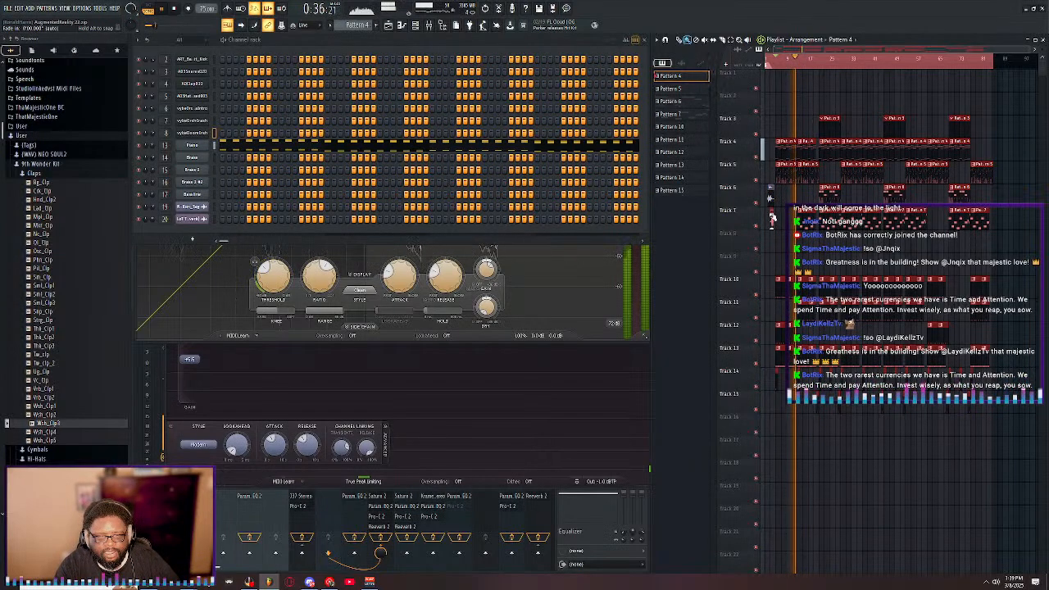
- Restore the arrangement's shift to the start of the timeline and check playback from the last Track 3 clip in the maximized playlist
key(ctrl+z)
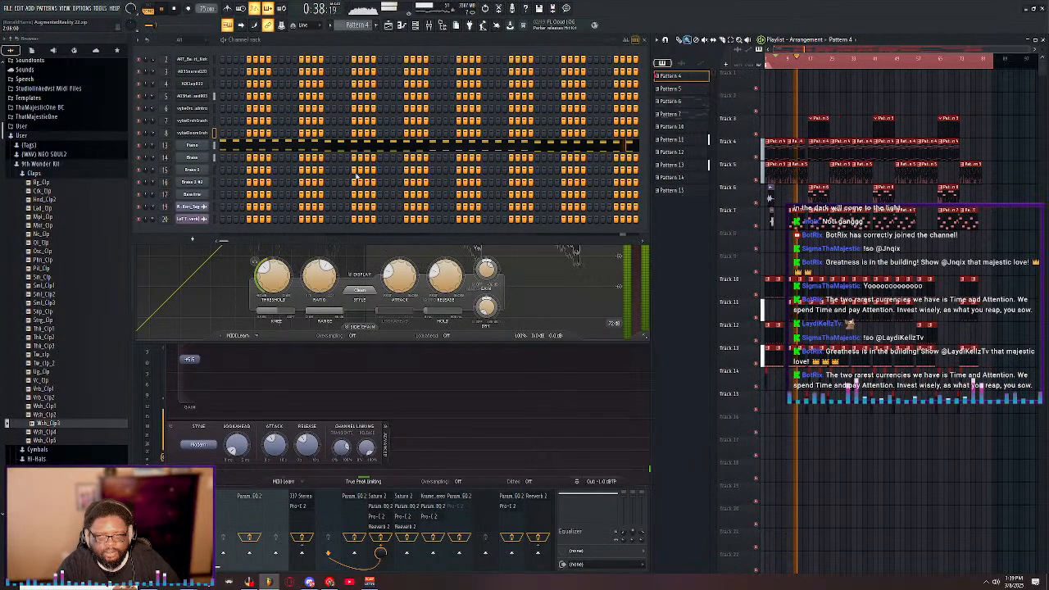
double_click(902, 40)
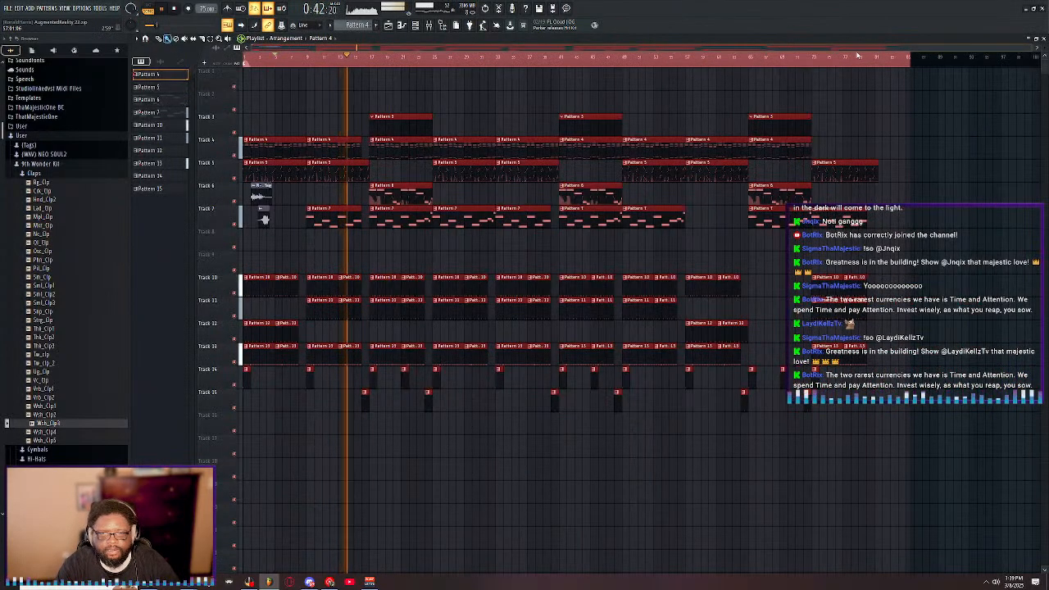
click(749, 58)
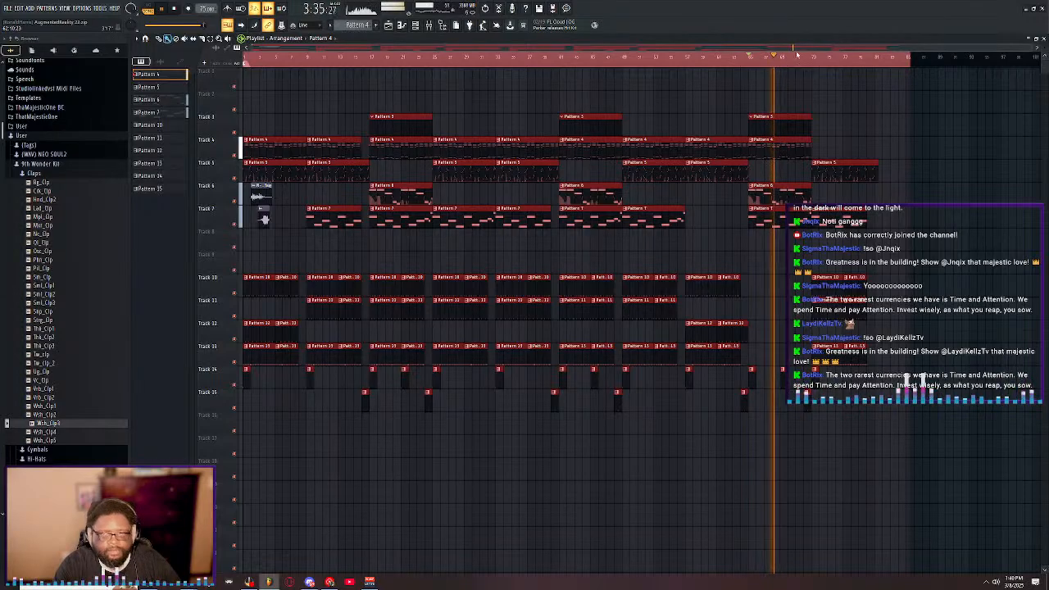
drag(1035, 49, 407, 60)
scroll(408, 61, down, 8)
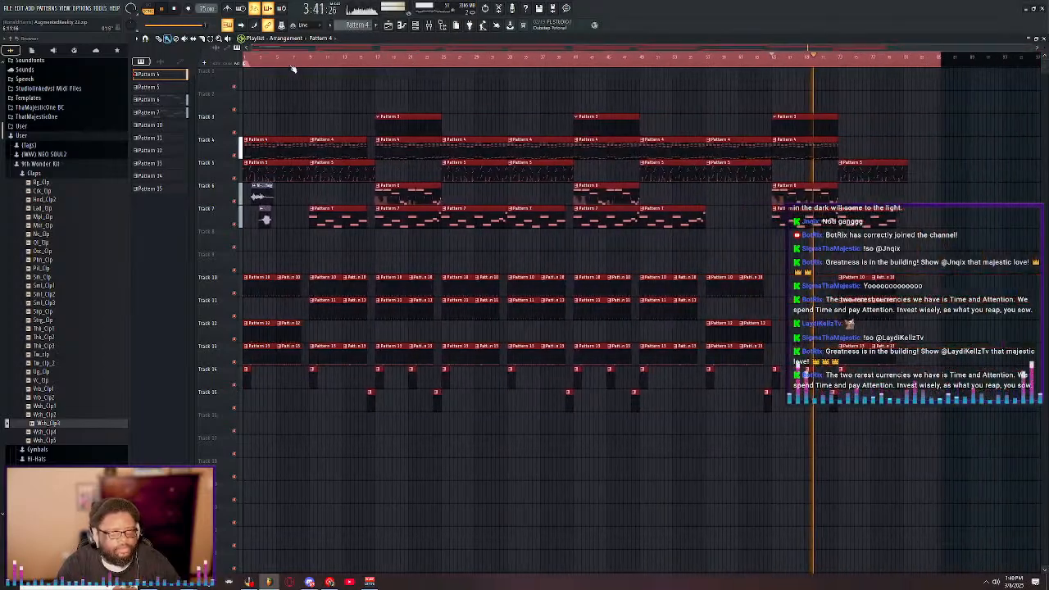
double_click(412, 40)
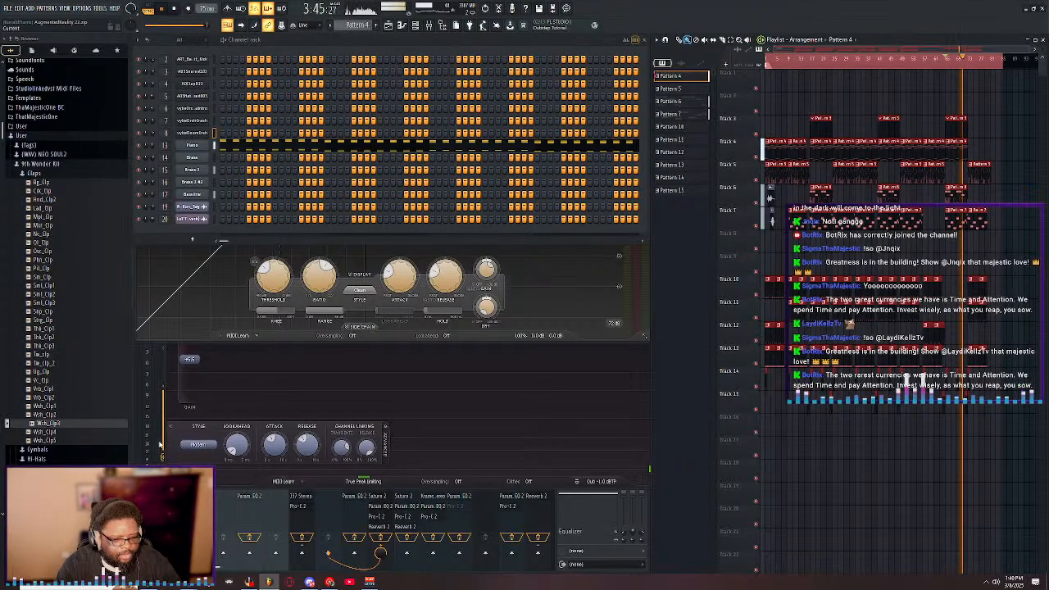
- Lower the Bassline mixer track's volume to 87% (-3.0 dB) during playback
click(161, 442)
click(515, 385)
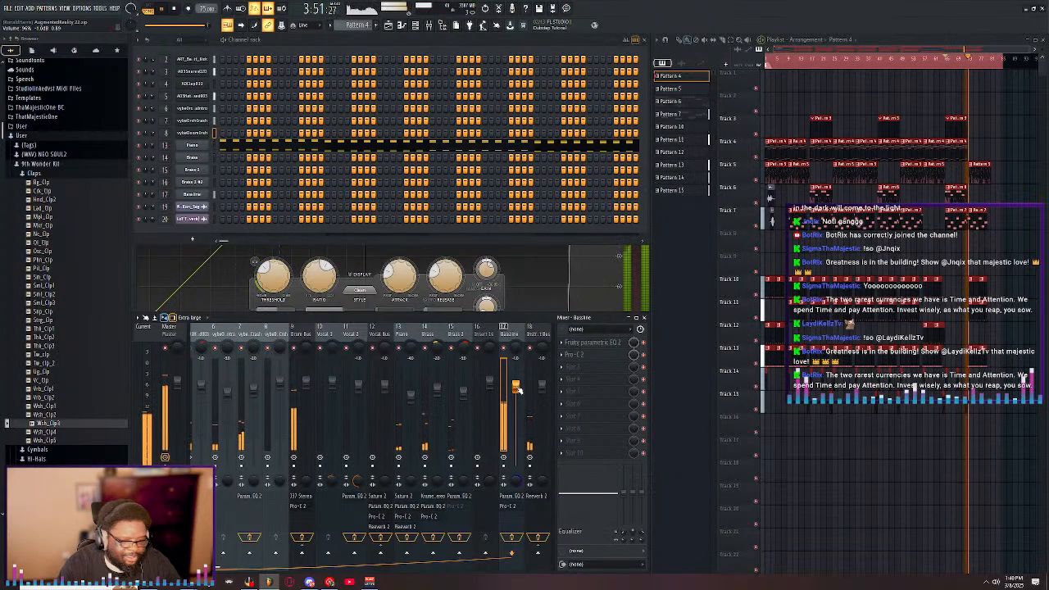
drag(517, 388, 517, 399)
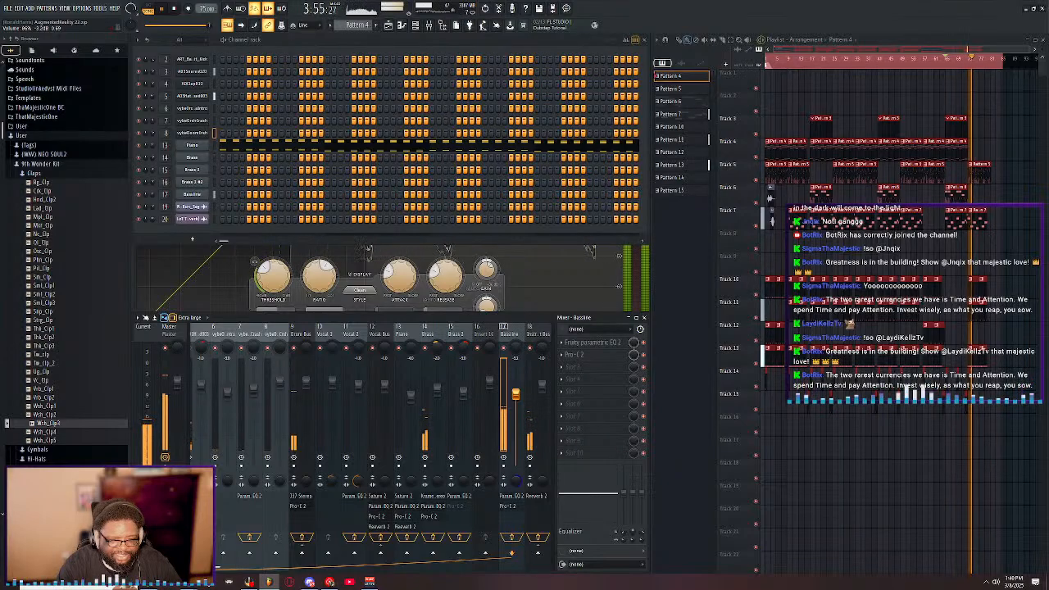
drag(518, 397, 517, 396)
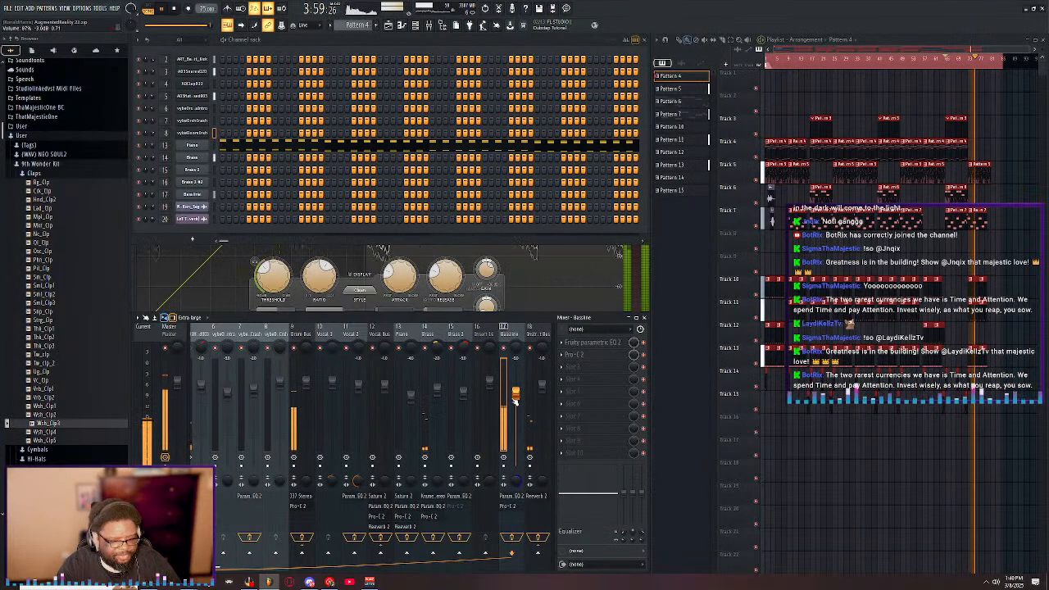
scroll(408, 338, left, 5)
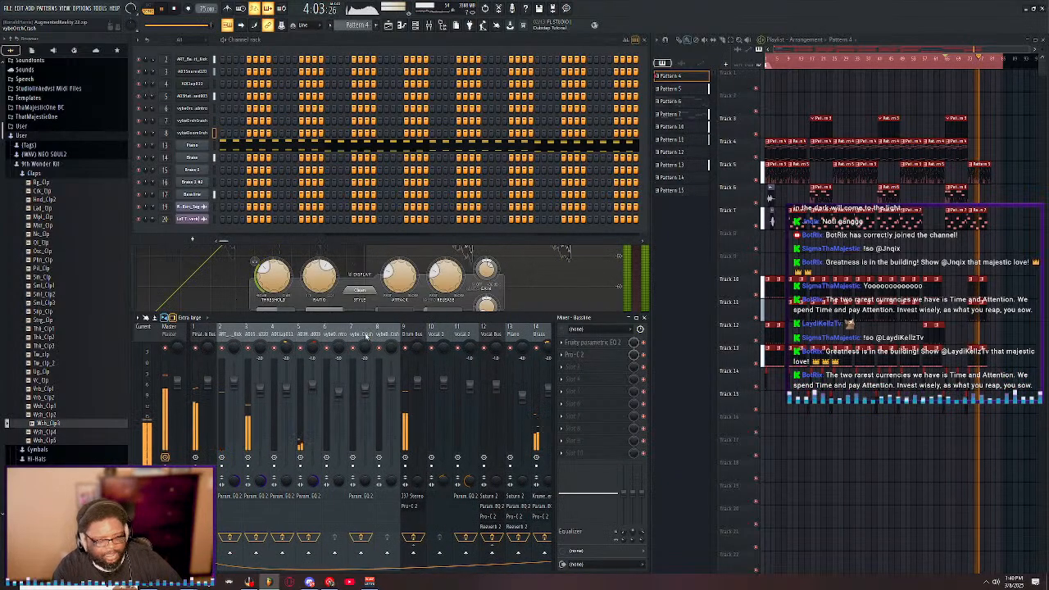
- Stop playback and save the project
click(175, 9)
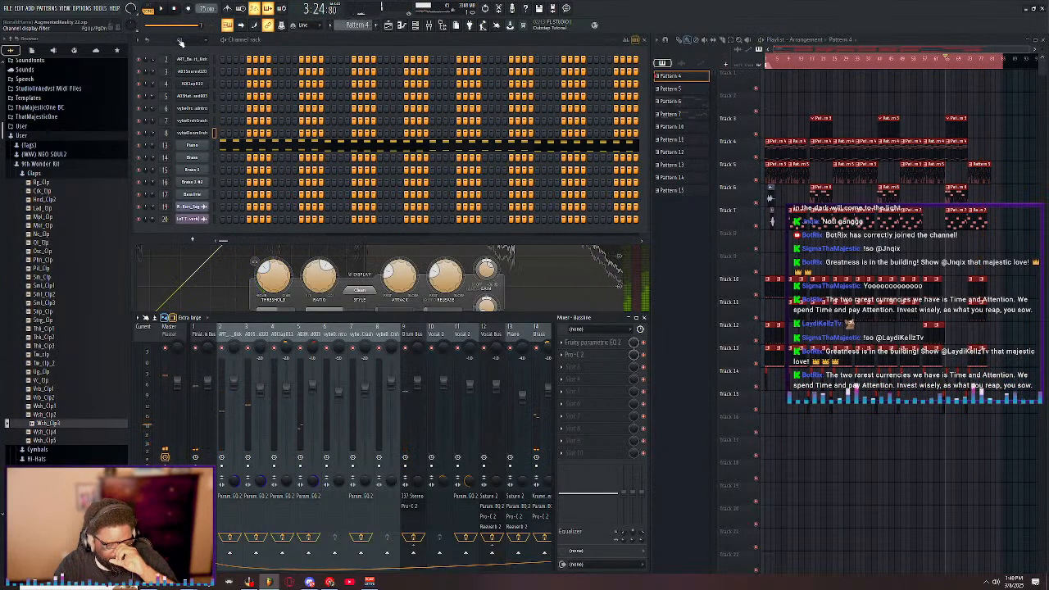
click(6, 8)
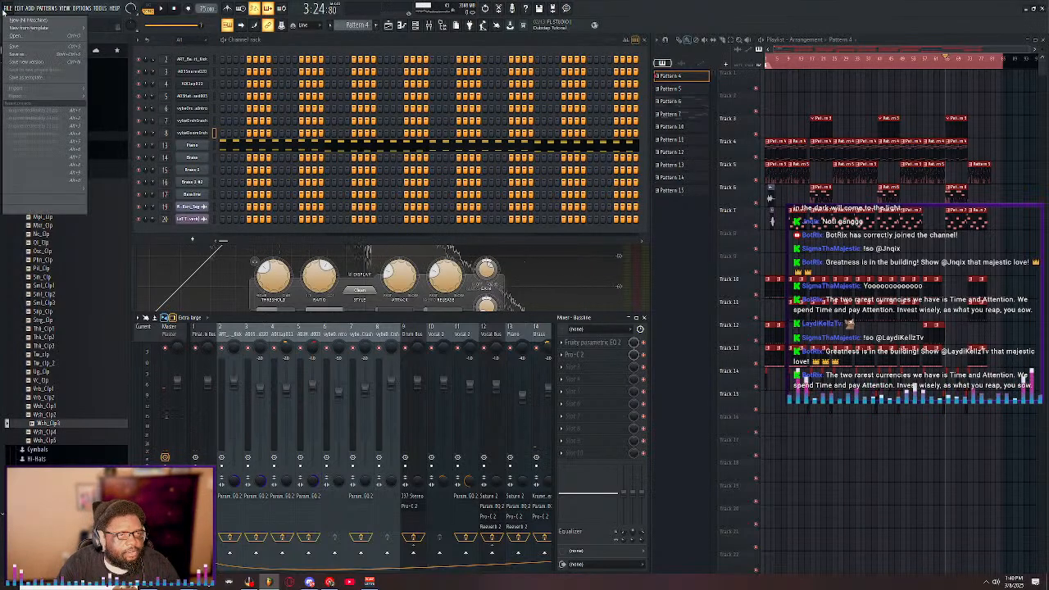
click(20, 47)
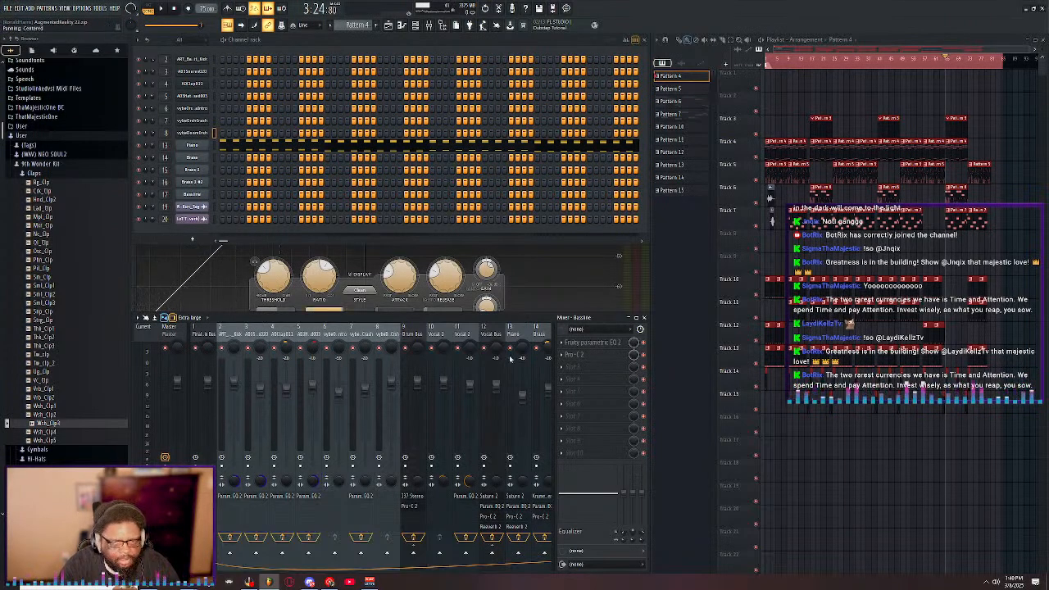
- Load the UADx SSL E Channel Strip into the Bassline track's third effect slot and look through the drum tracks and Final Mix Bus
click(585, 375)
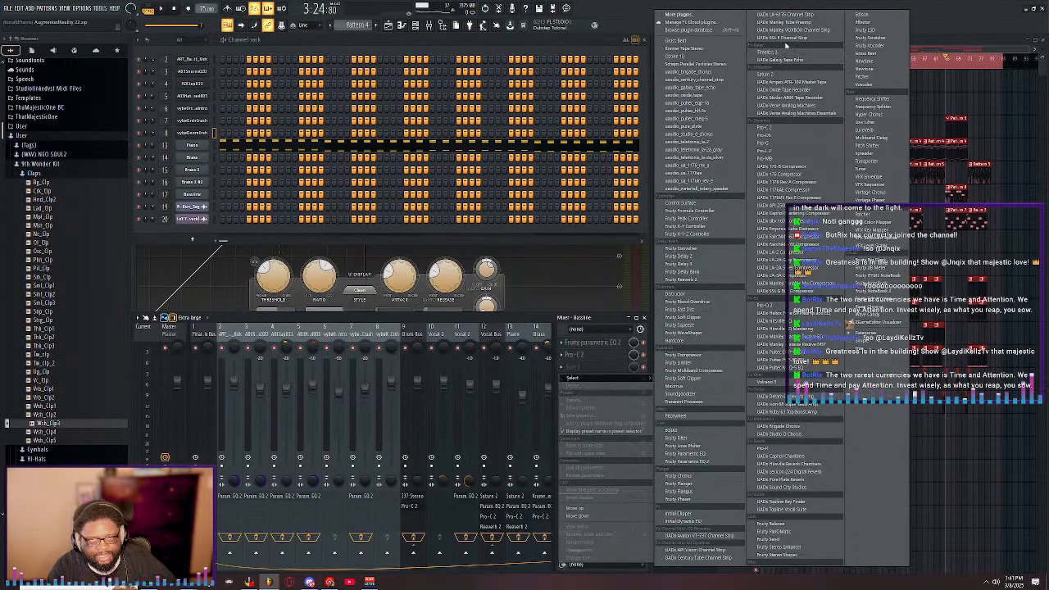
click(783, 38)
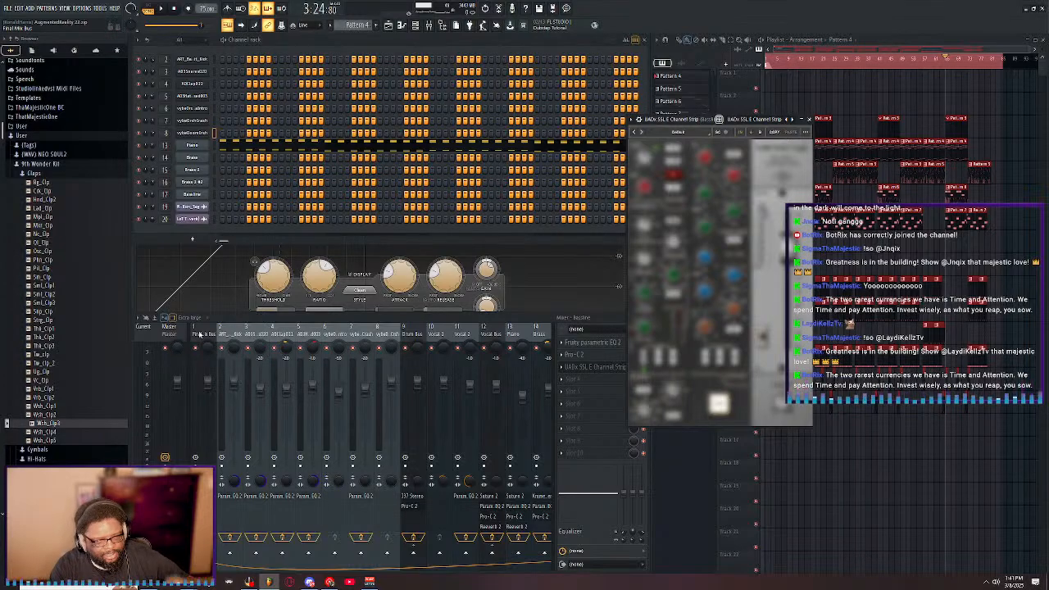
click(244, 333)
click(269, 334)
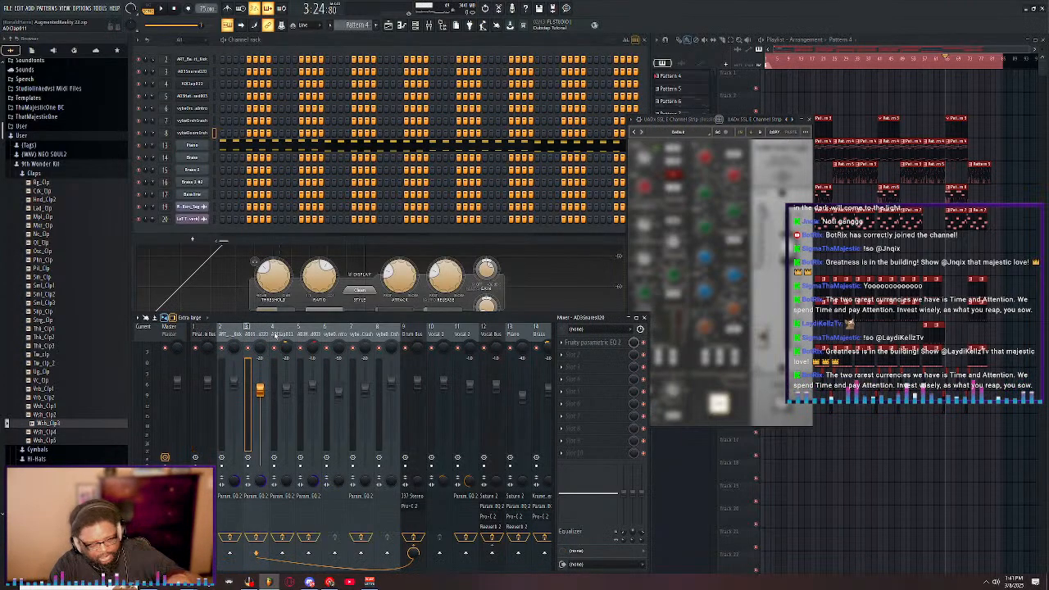
click(279, 335)
click(302, 336)
click(322, 333)
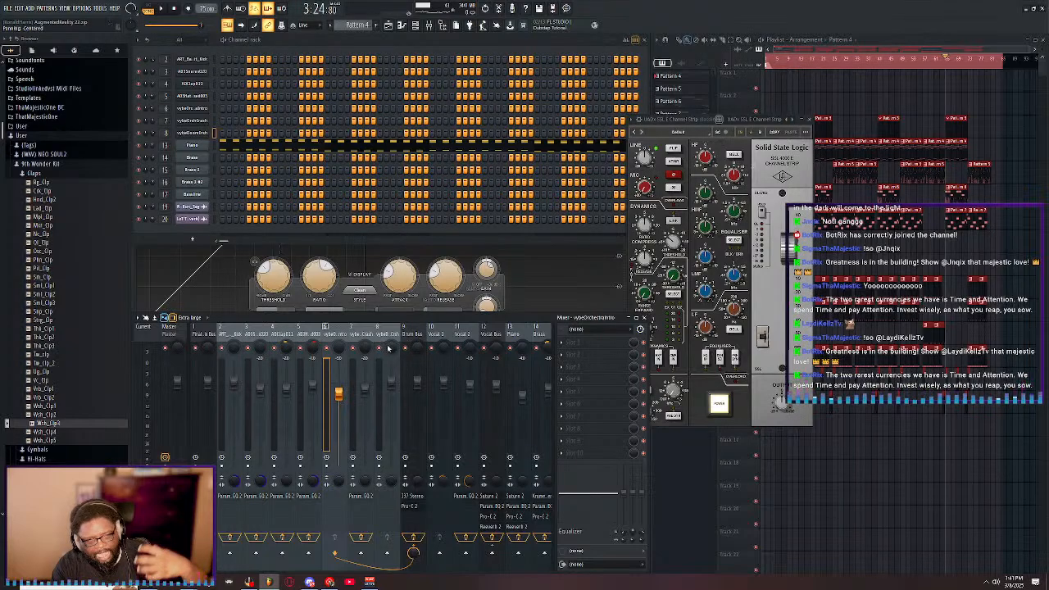
click(202, 345)
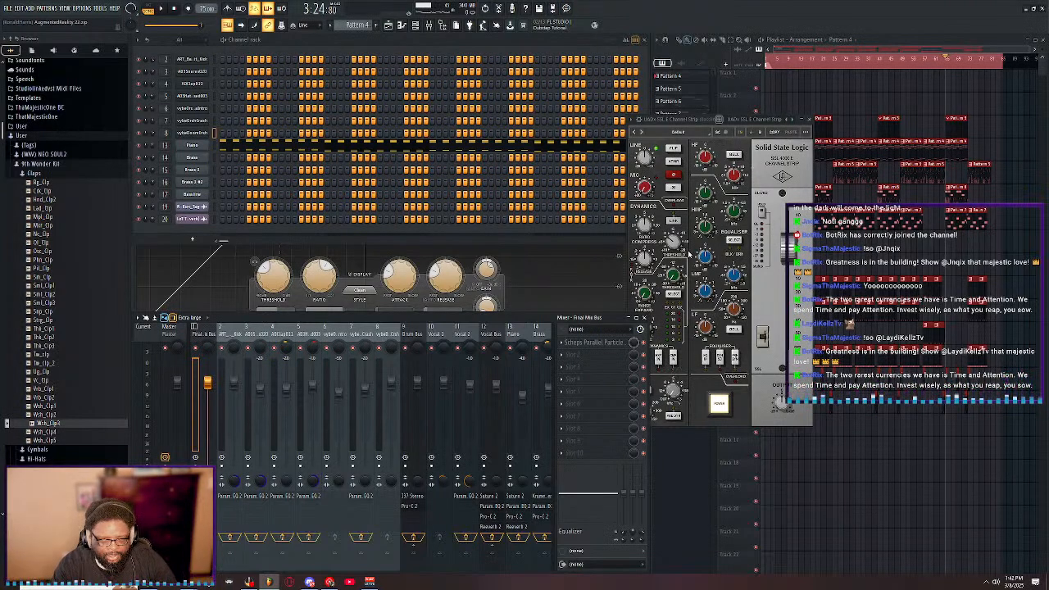
drag(716, 120, 751, 123)
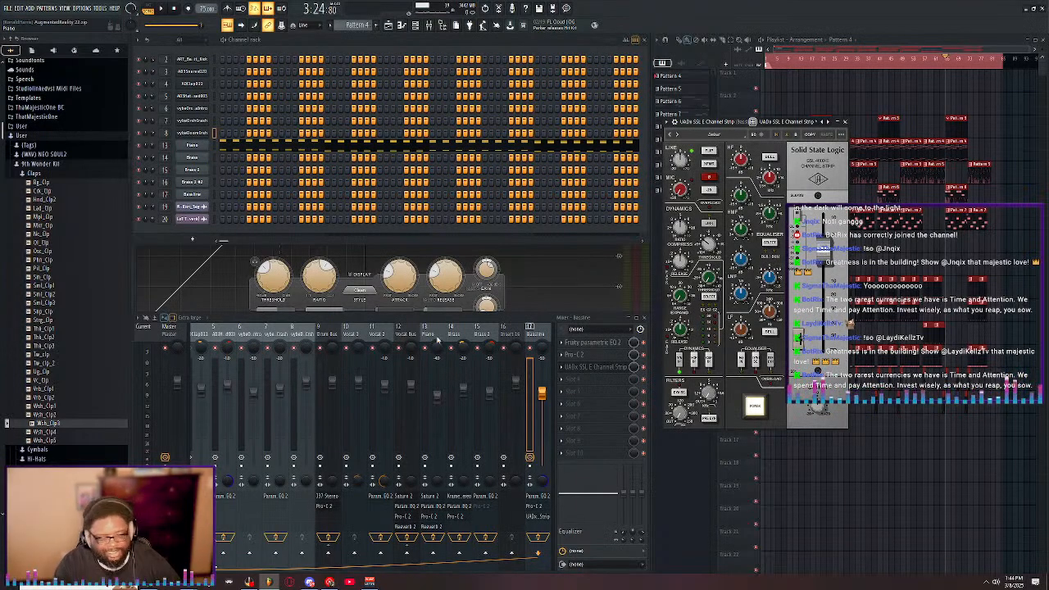
- Load uaudio_pultec_eqp-1a into the Bassline track's fourth effect slot, set its low frequency to 60 CPS, and close its window
click(578, 379)
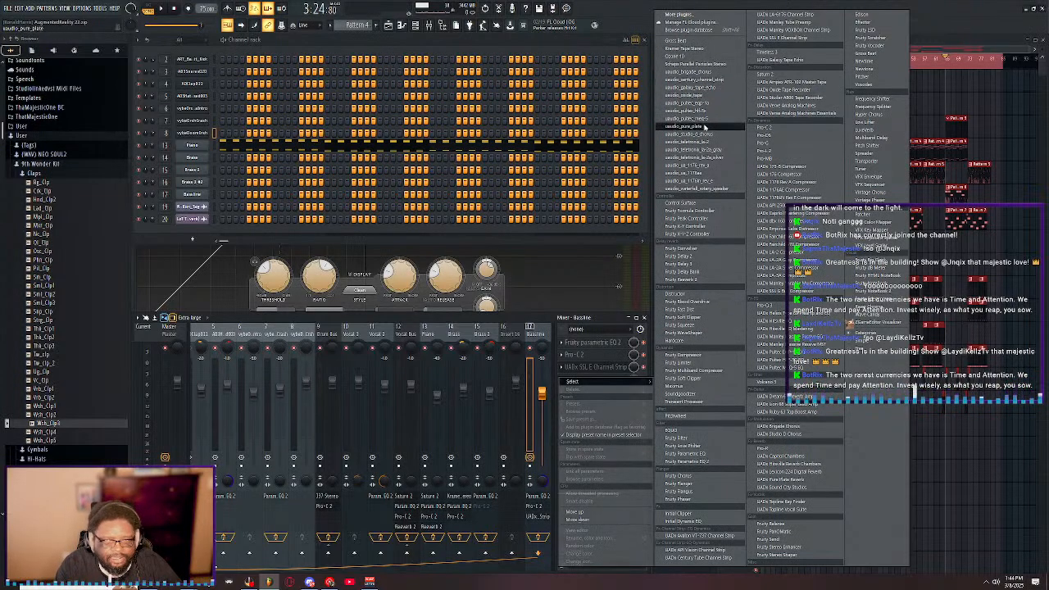
click(706, 103)
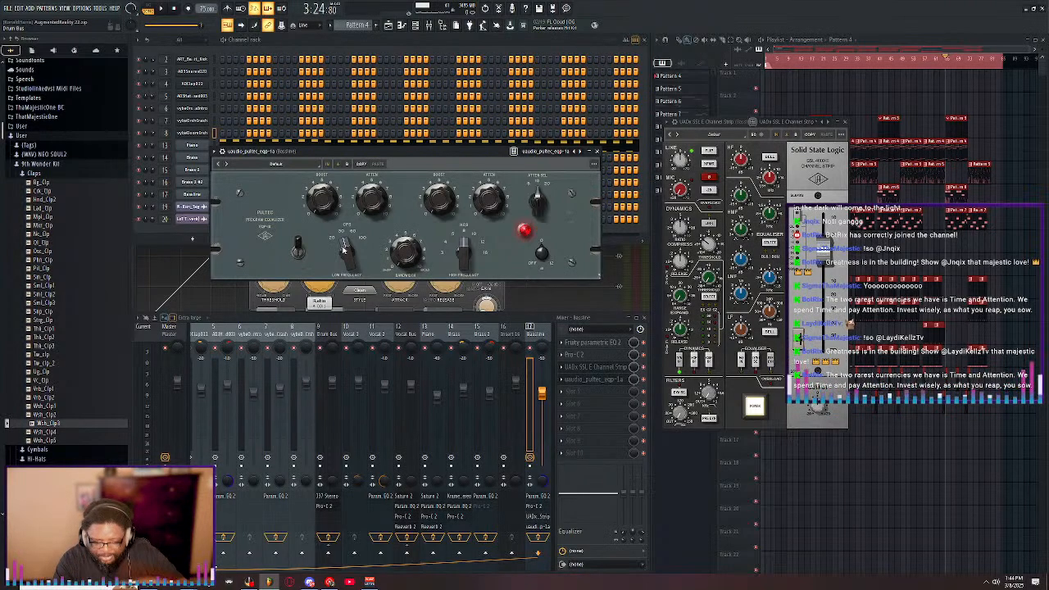
drag(343, 249, 350, 238)
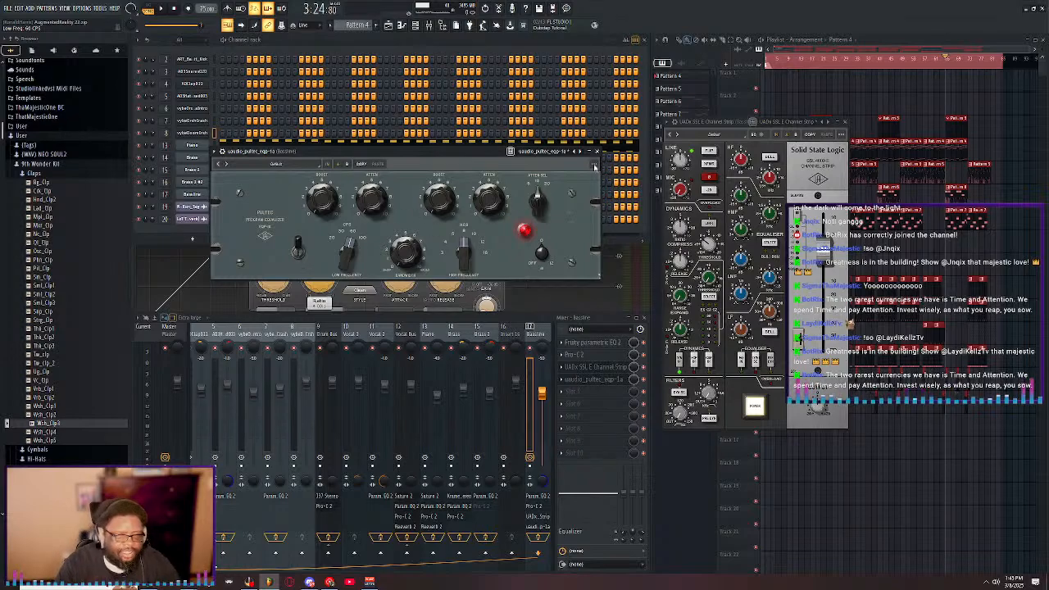
click(596, 154)
- Delete the Pultec EQP-1A and SSL E Channel Strip plugins from the Bassline track's effect slots
click(564, 379)
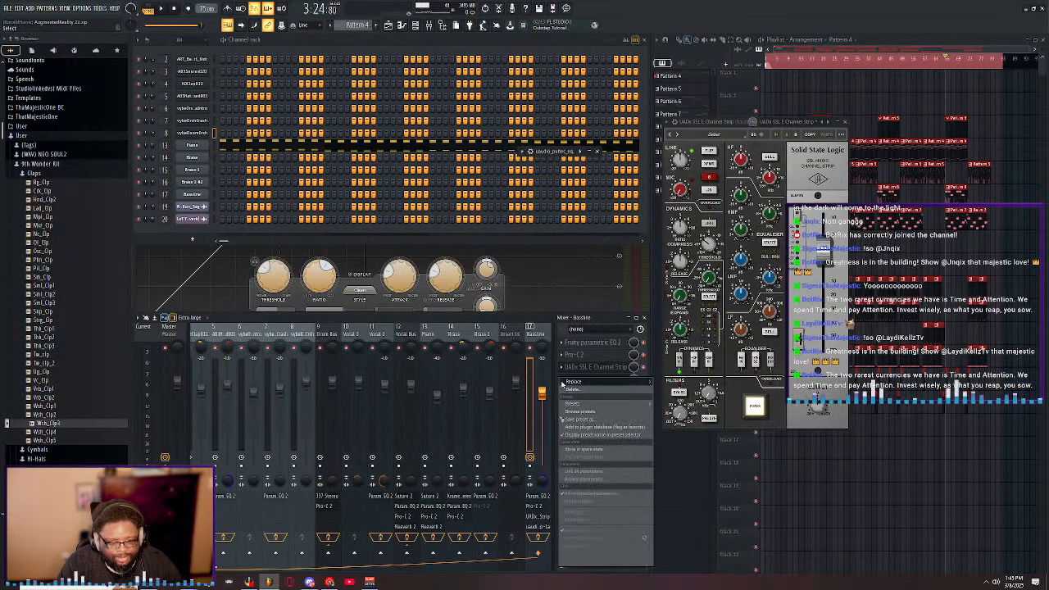
click(578, 391)
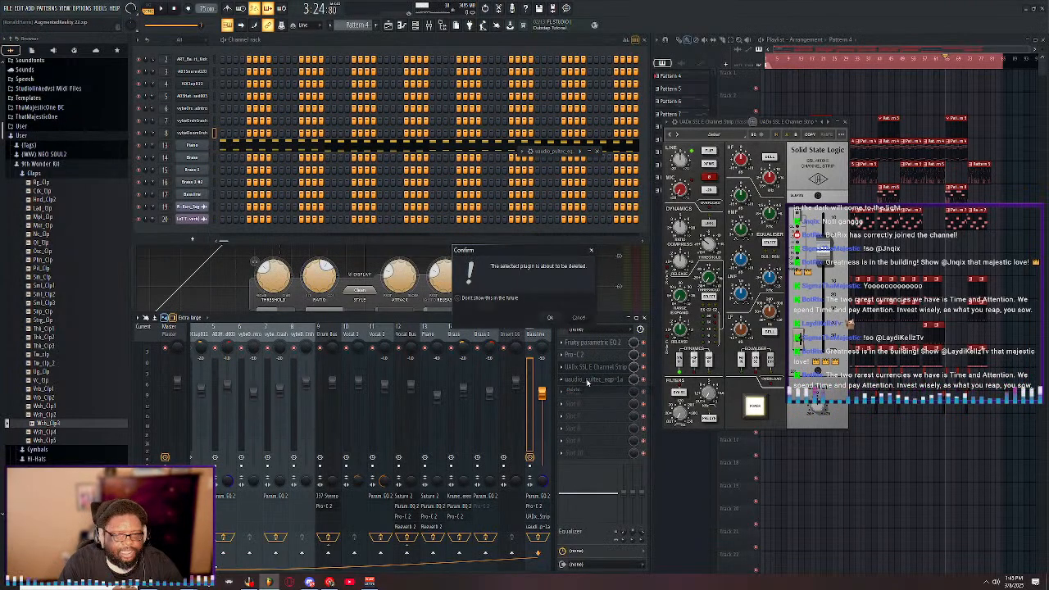
click(551, 320)
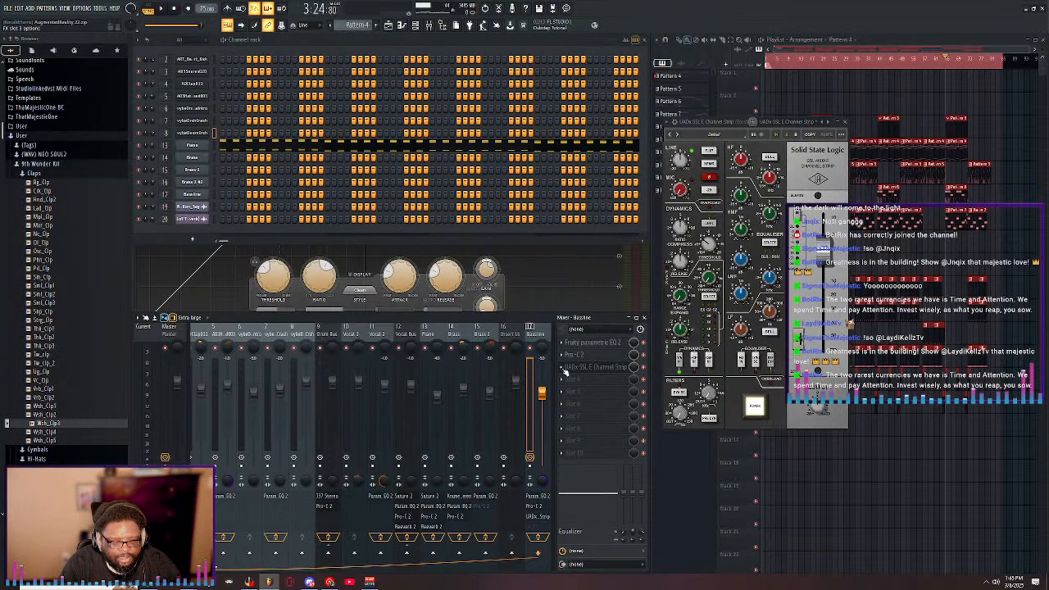
click(566, 368)
click(578, 378)
click(549, 318)
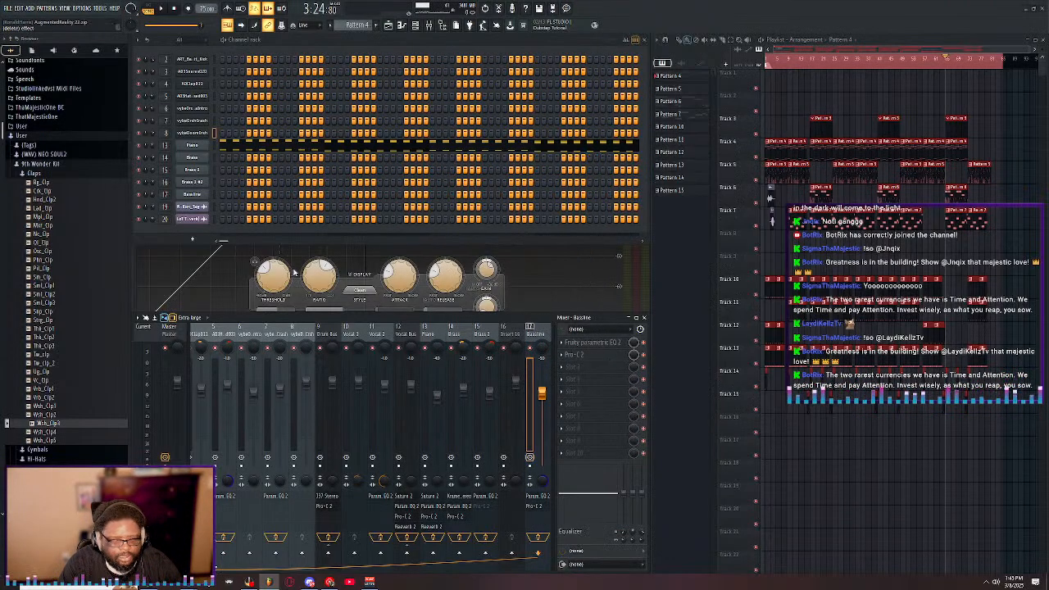
- Start opening another project in place of AugmentedReality 22
click(8, 9)
click(13, 36)
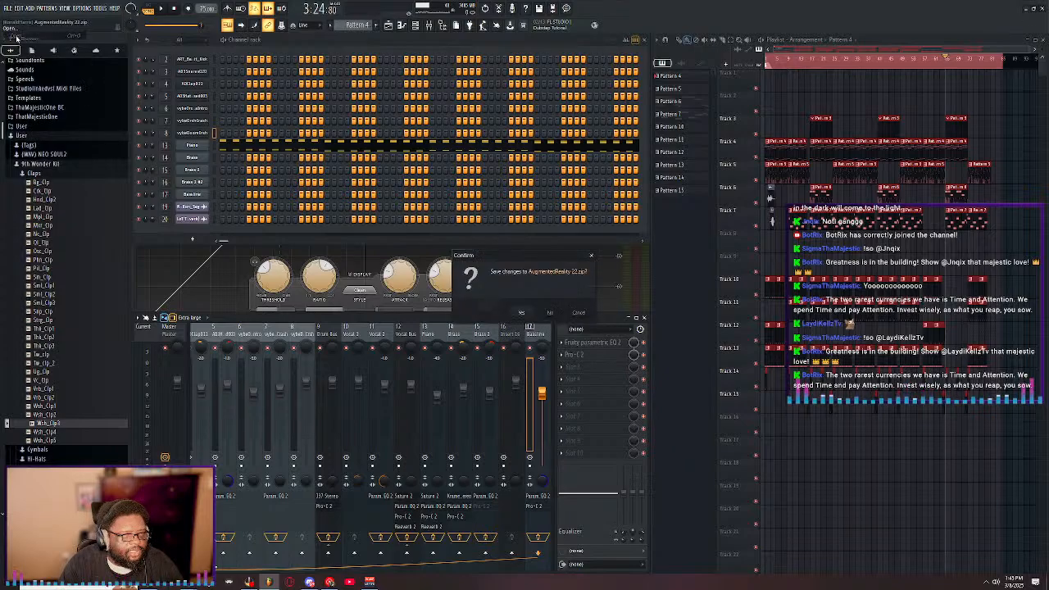
- Save the changes to AugmentedReality 22.zip and open the AugmentedReality 25 project
click(522, 316)
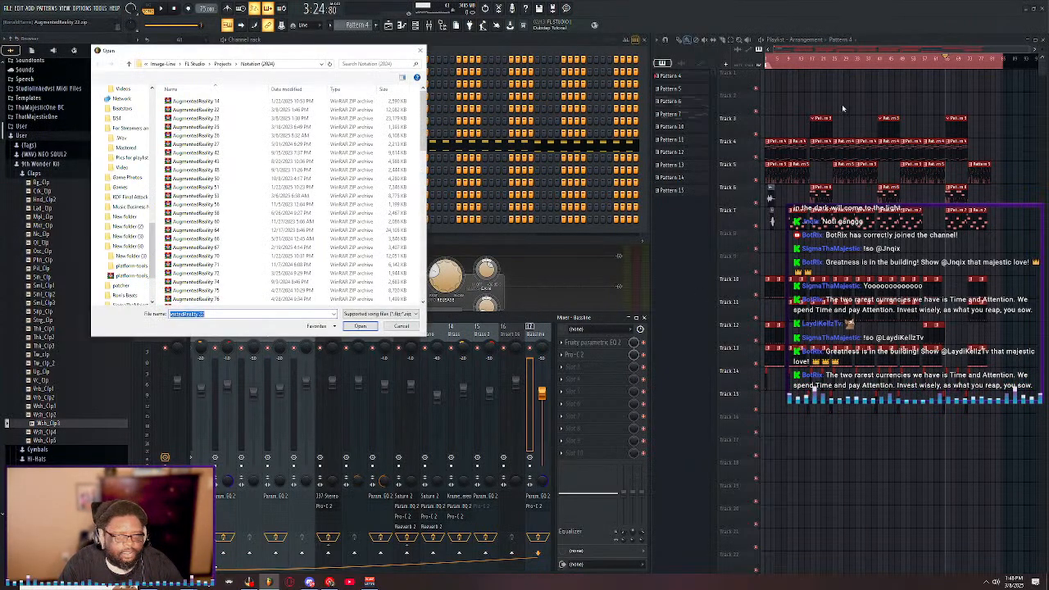
double_click(193, 135)
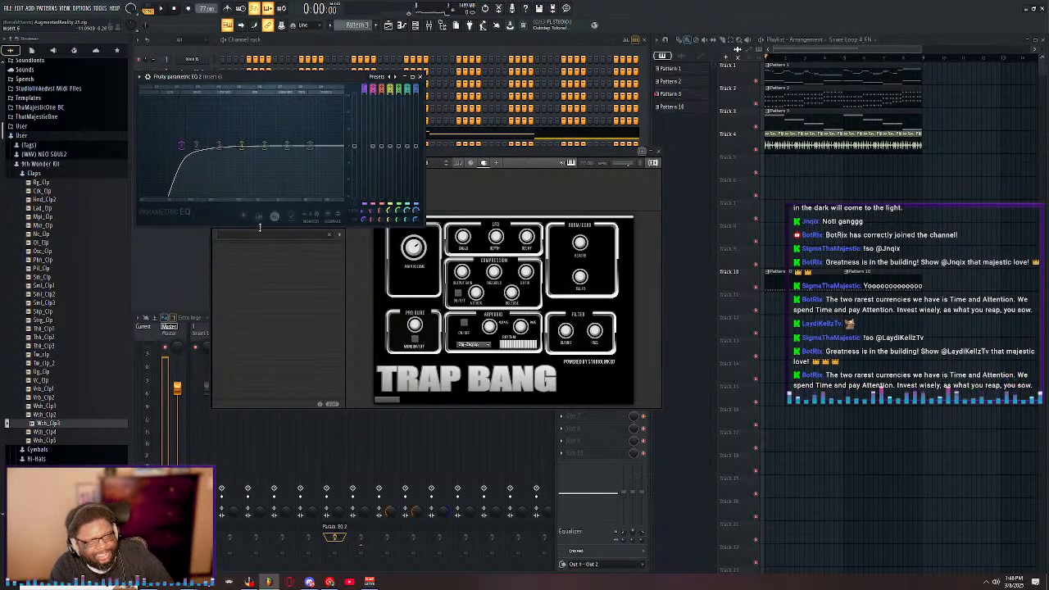
- Start playback of the arrangement and maximize the playlist
click(170, 9)
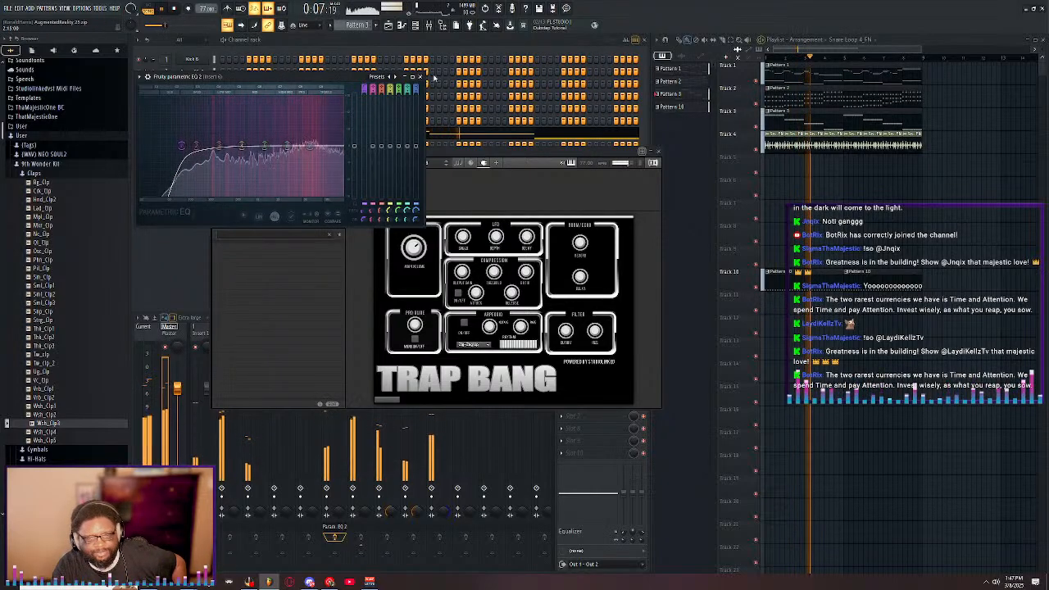
click(901, 38)
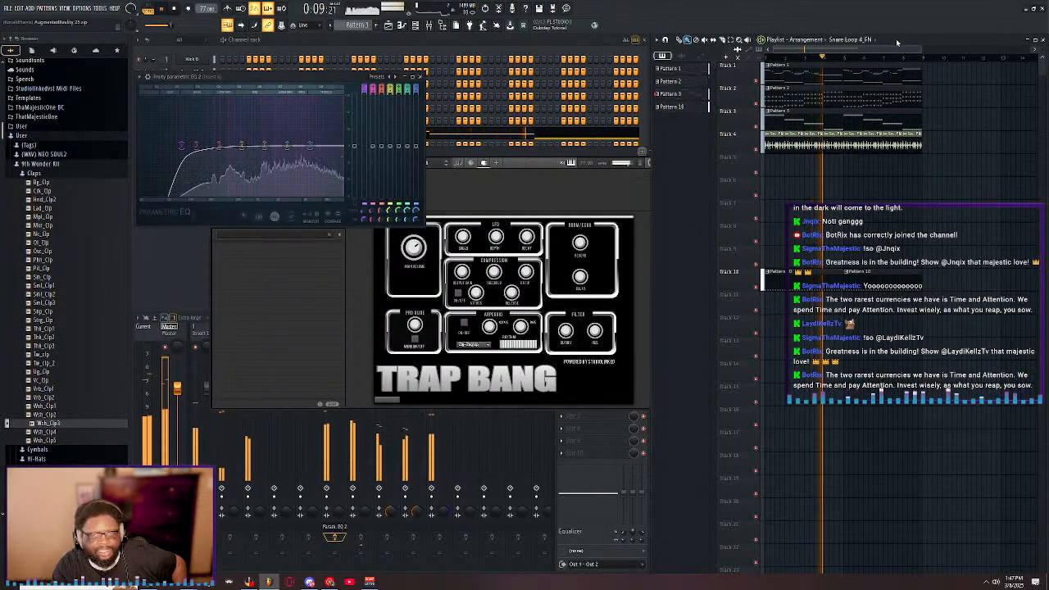
double_click(896, 38)
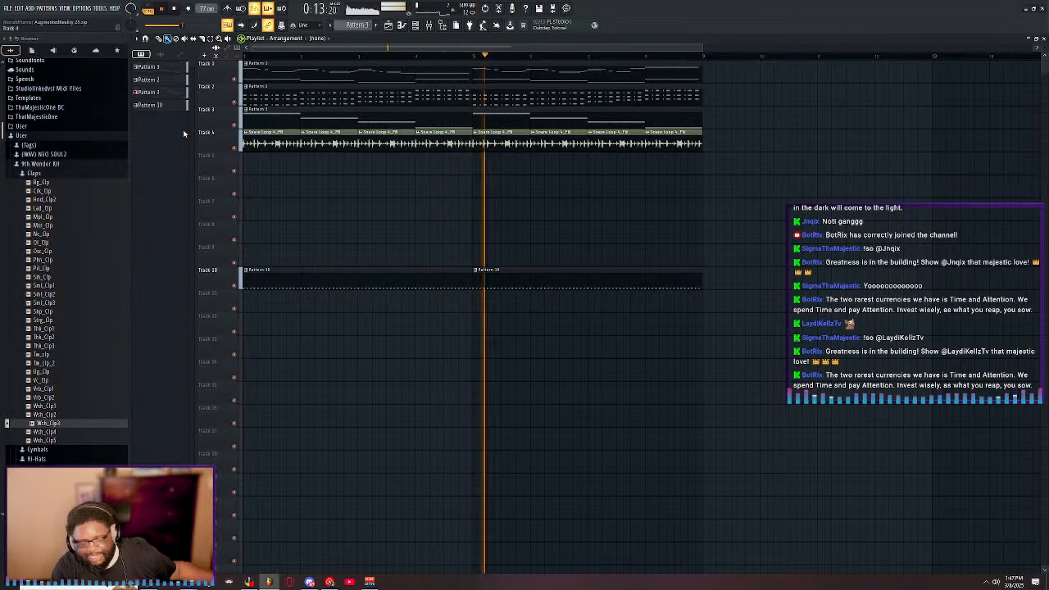
- Audition the playing tracks by muting track 2, soloing track 4, adding track 10, restoring all tracks, and toggling track 1's mute
click(235, 104)
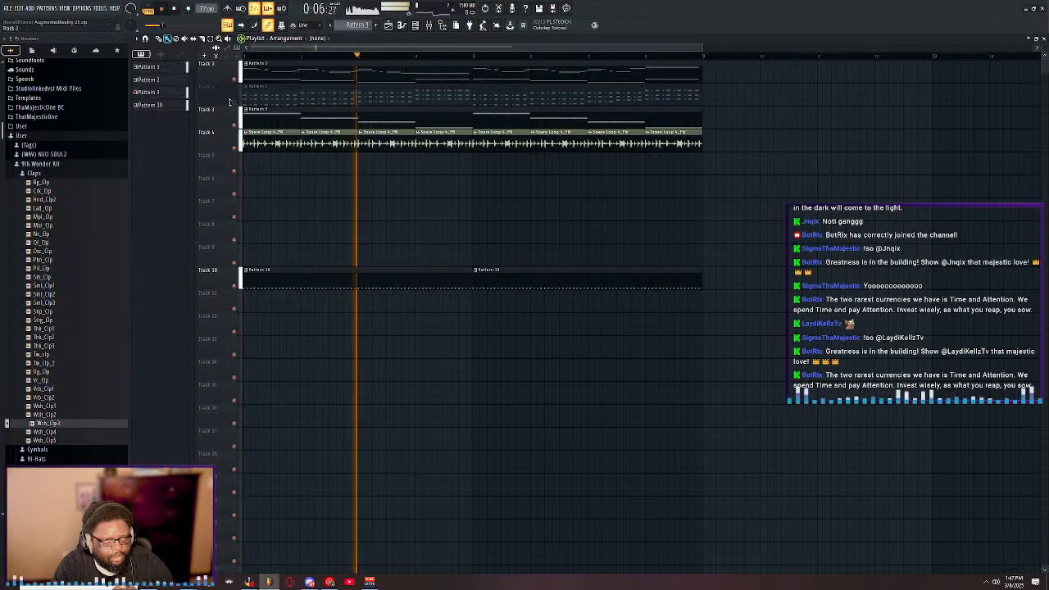
right_click(236, 148)
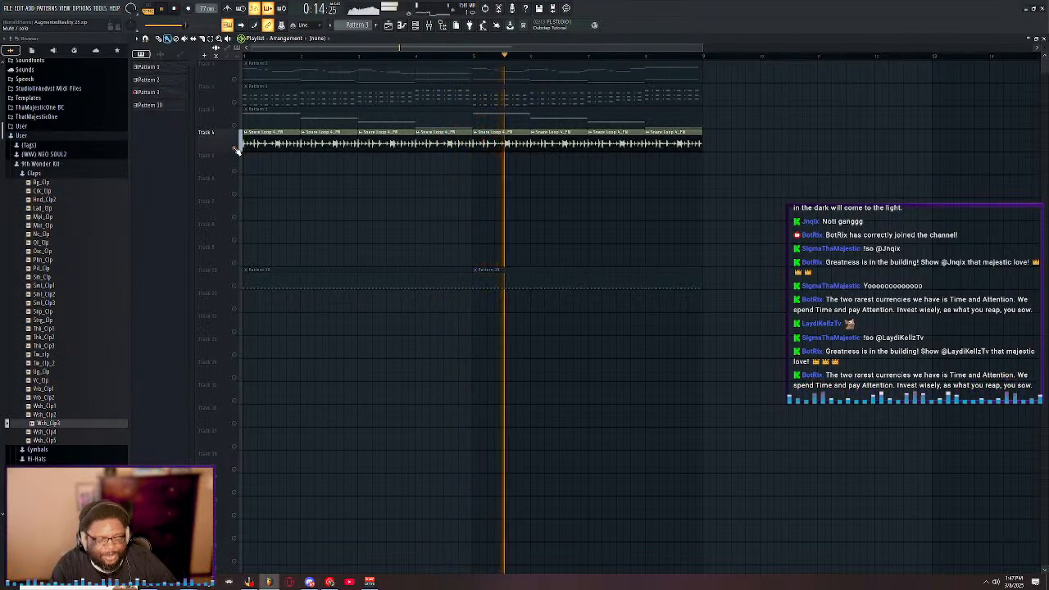
click(237, 286)
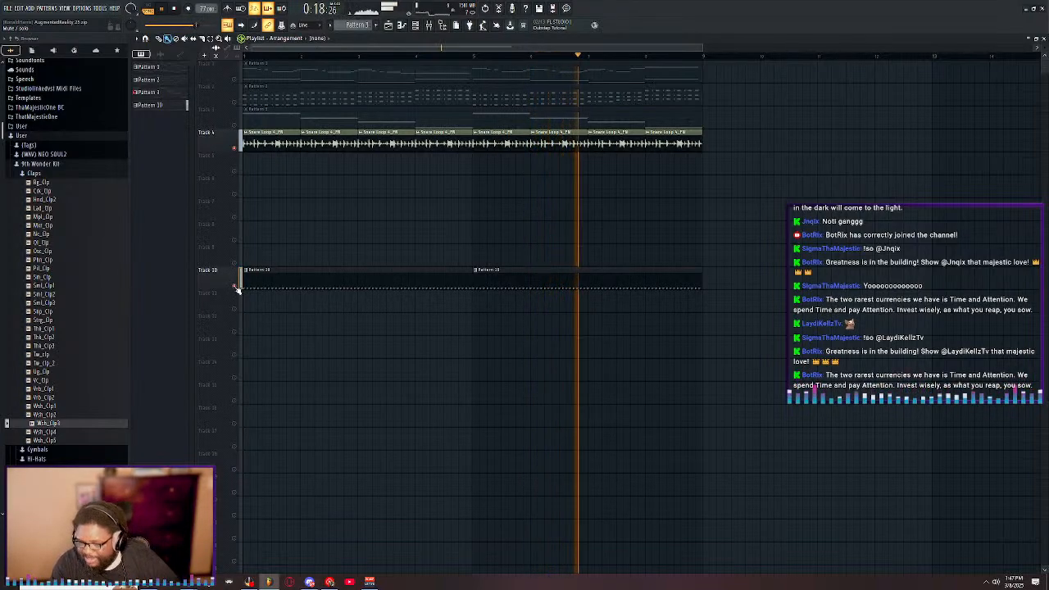
right_click(236, 150)
right_click(236, 150)
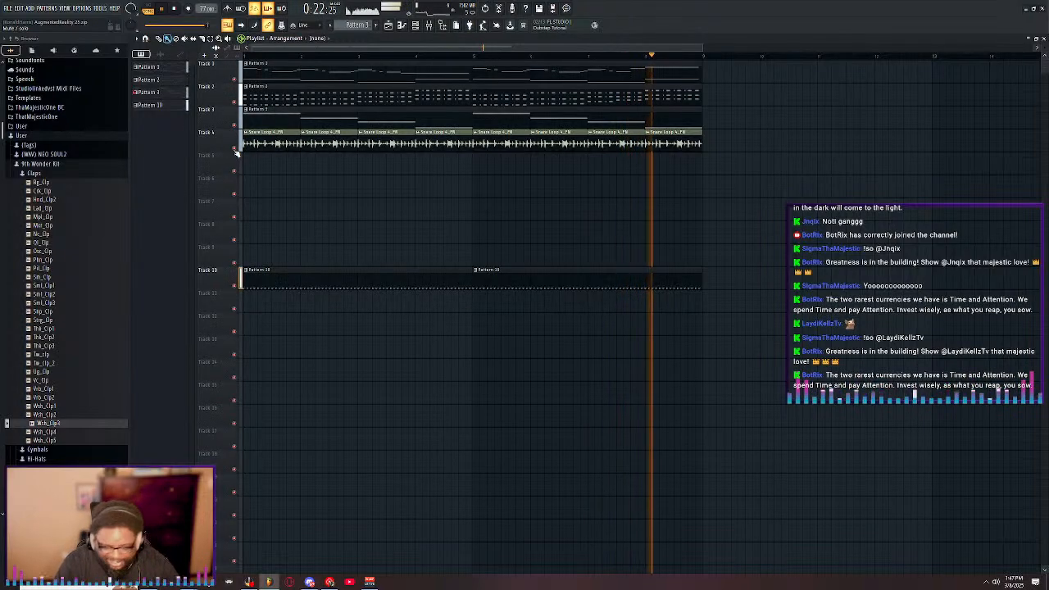
click(235, 80)
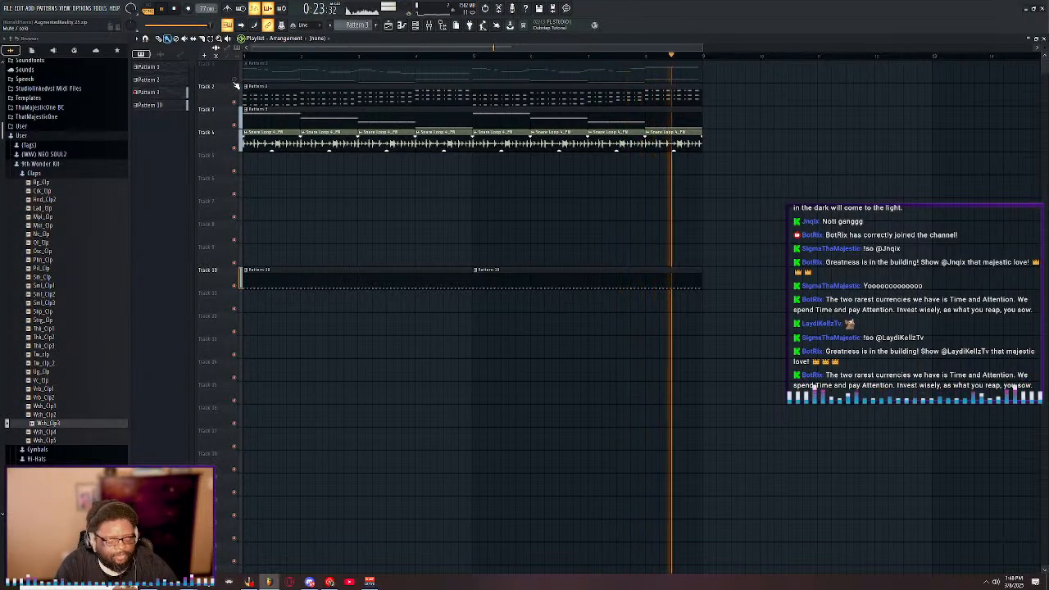
click(235, 80)
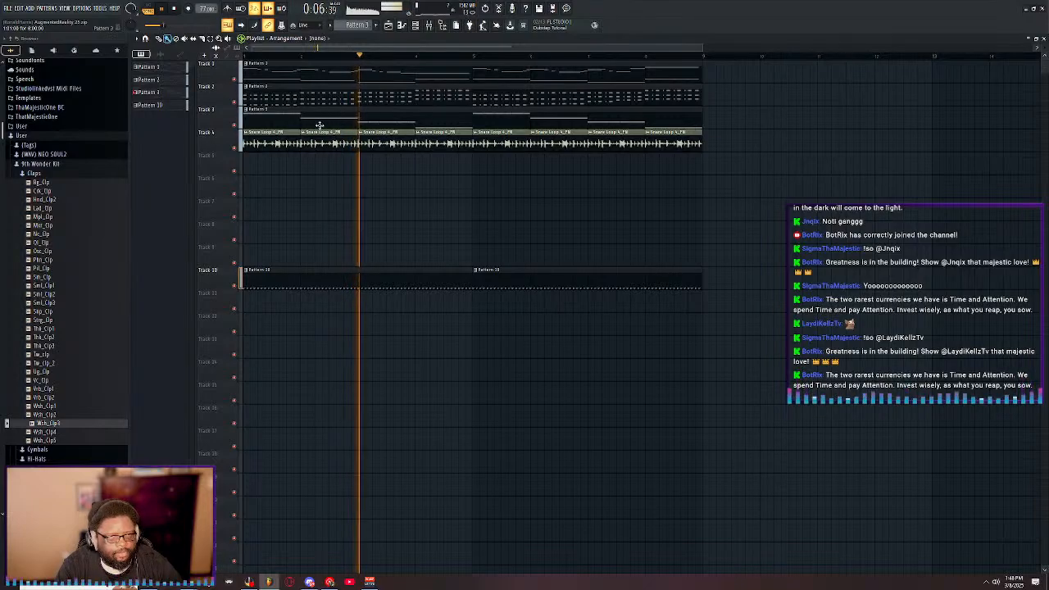
- Restore the playlist to its smaller size, close the Fruity parametric EQ 2 window, and bring the mixer forward with Insert 1 selected
double_click(467, 41)
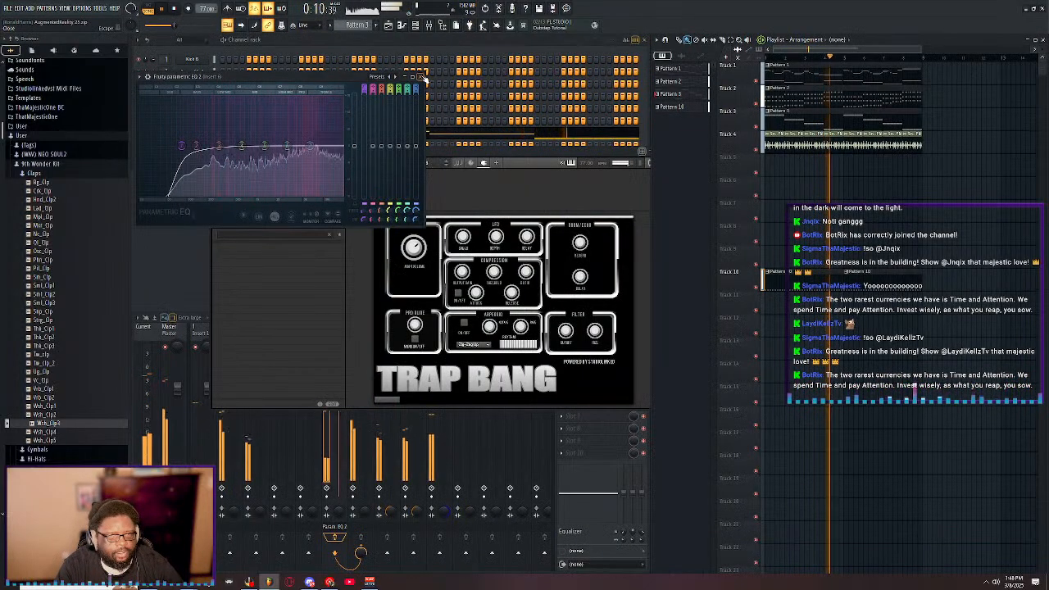
click(422, 76)
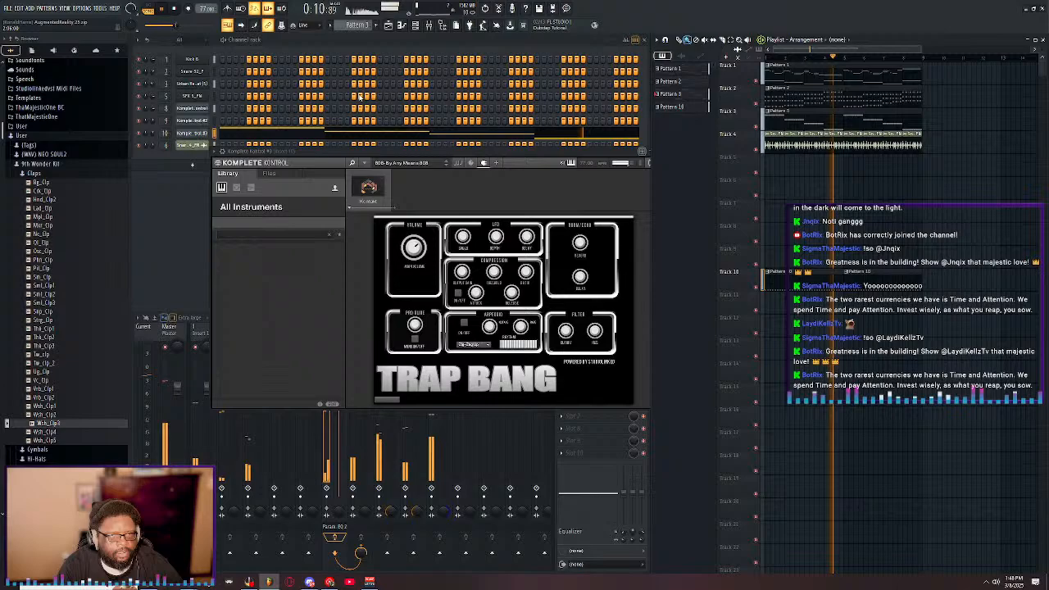
click(197, 338)
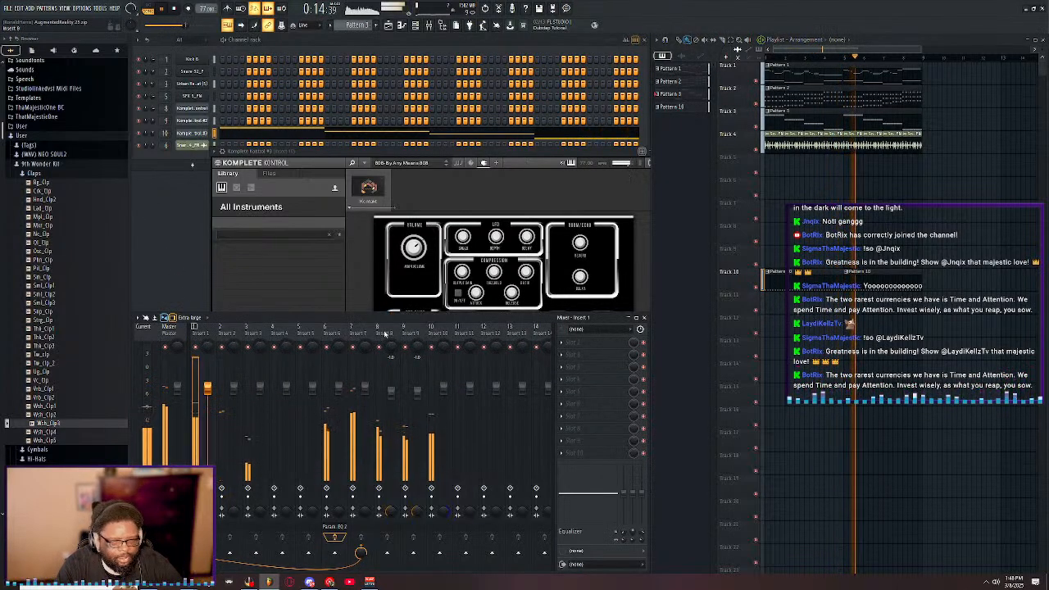
- Lower the volume faders of mixer inserts 8 and 9 while the arrangement plays
click(358, 333)
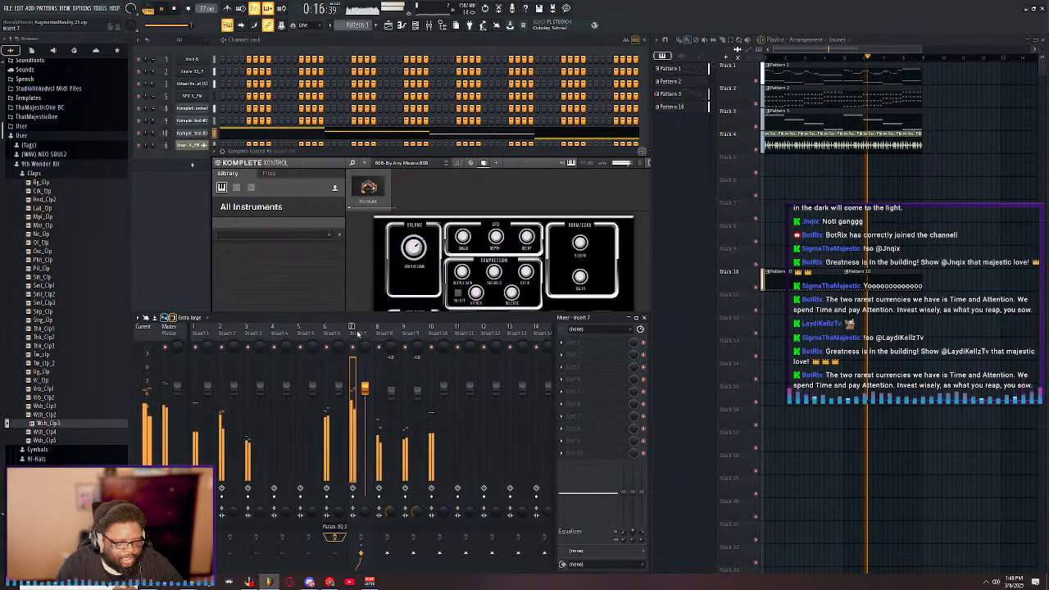
click(444, 390)
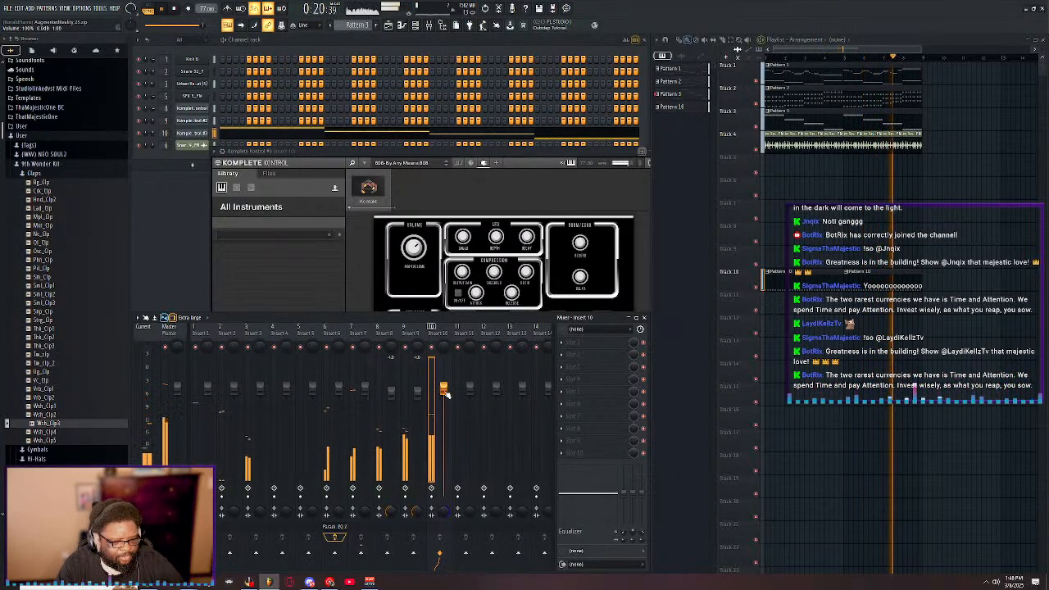
click(392, 335)
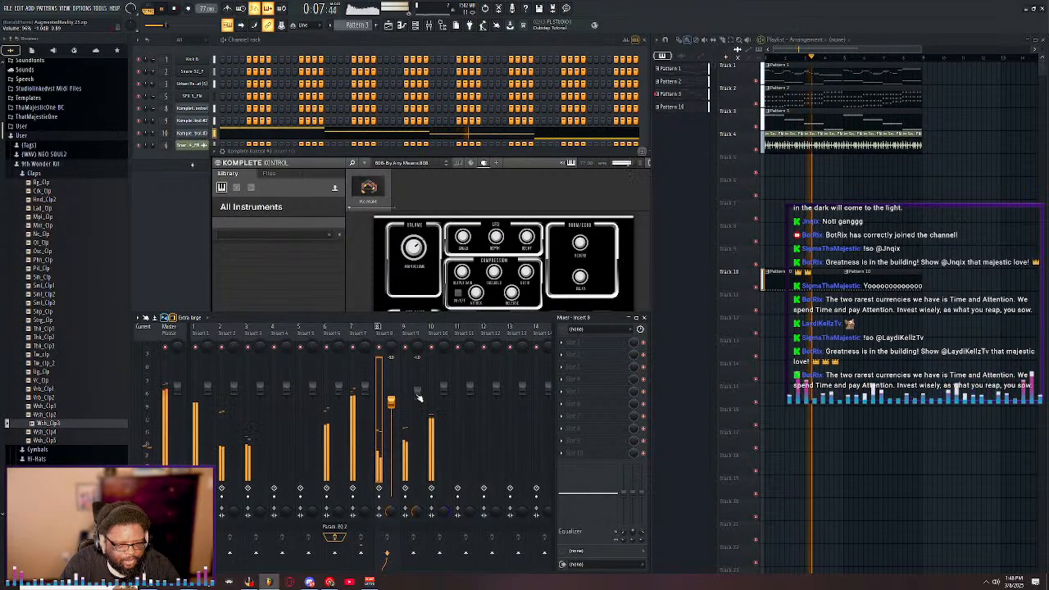
drag(417, 393, 418, 401)
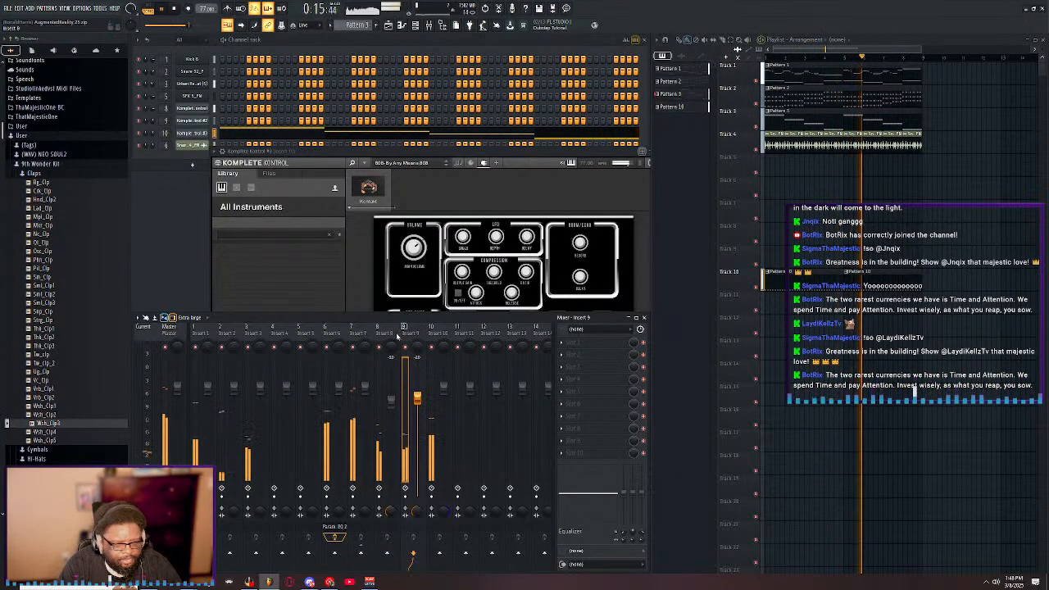
- Try a higher volume on mixer insert 10, reset its fader to 100% (0.0 dB), and stop playback
click(432, 328)
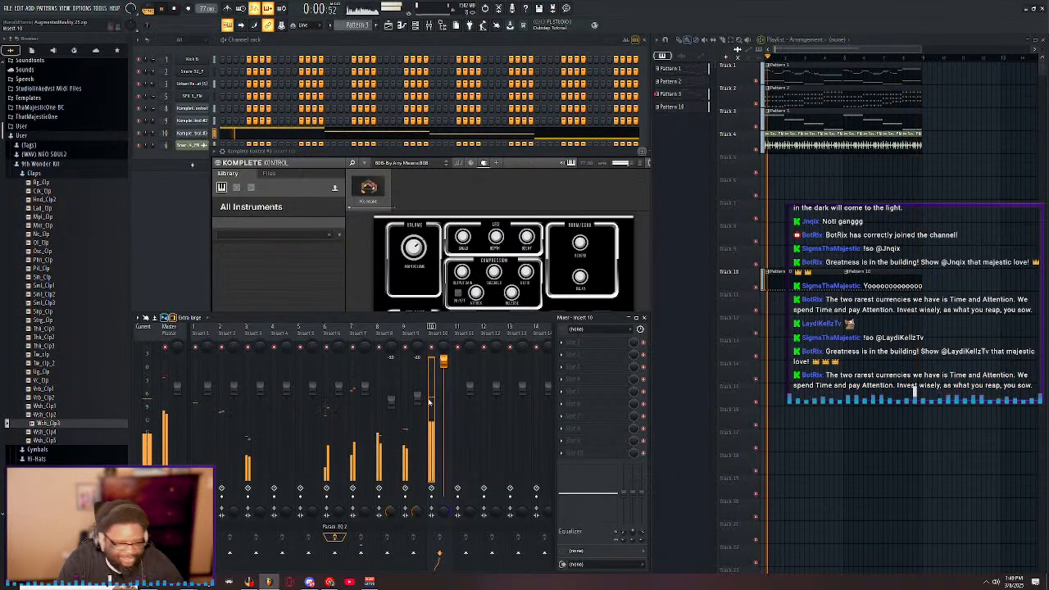
right_click(445, 362)
click(456, 378)
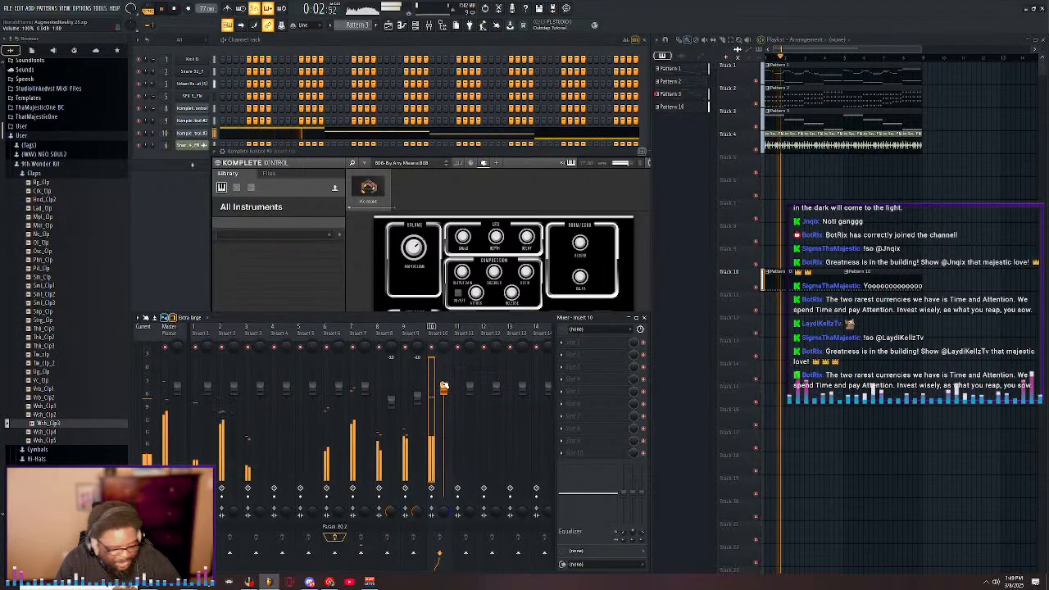
key(space)
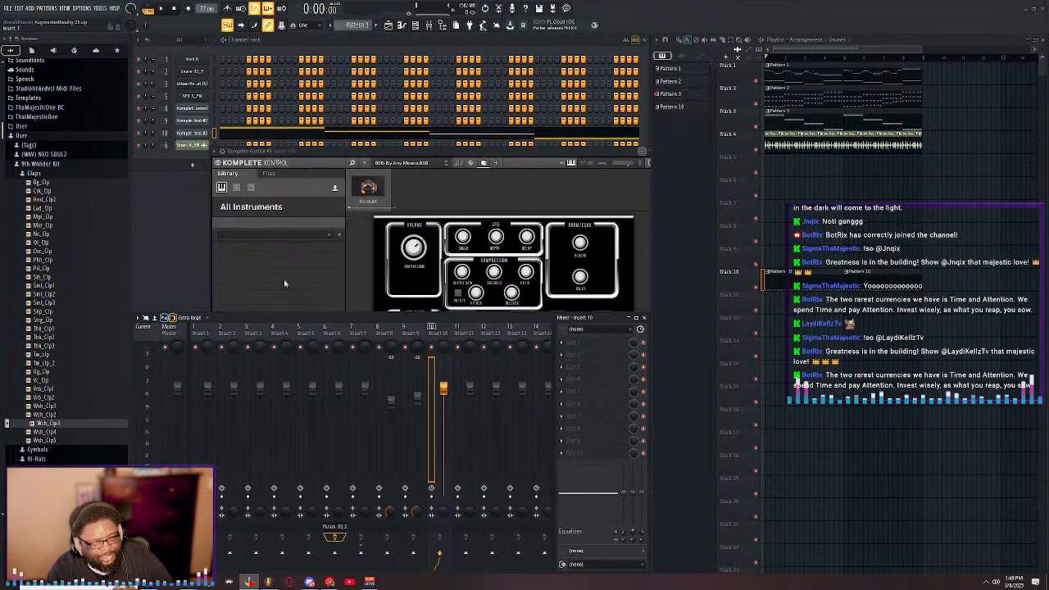
- Play the arrangement with mixer insert 6 selected and listen to it with playlist track 2 muted
click(165, 9)
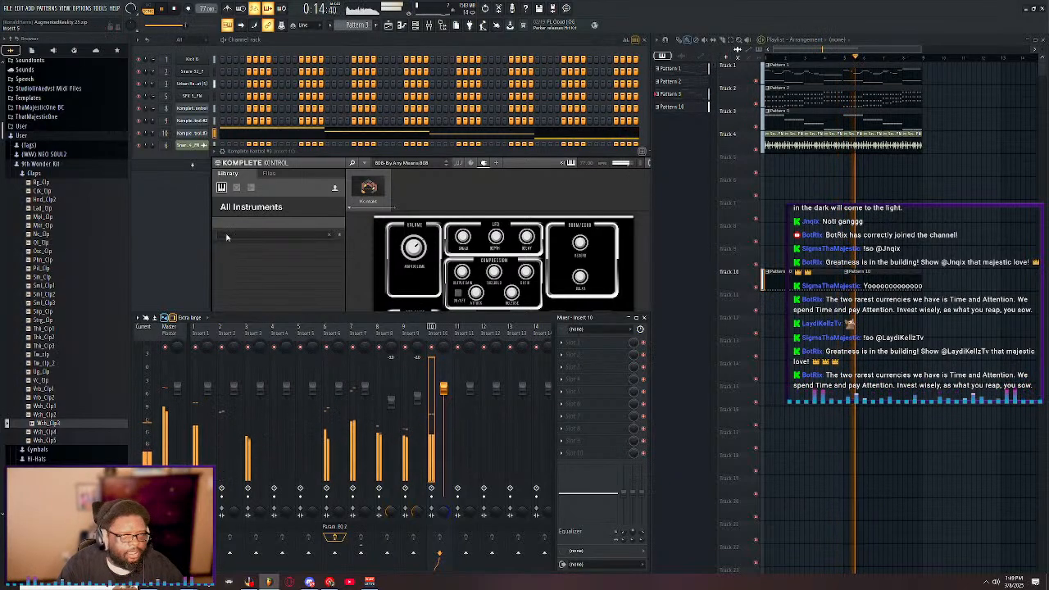
click(327, 332)
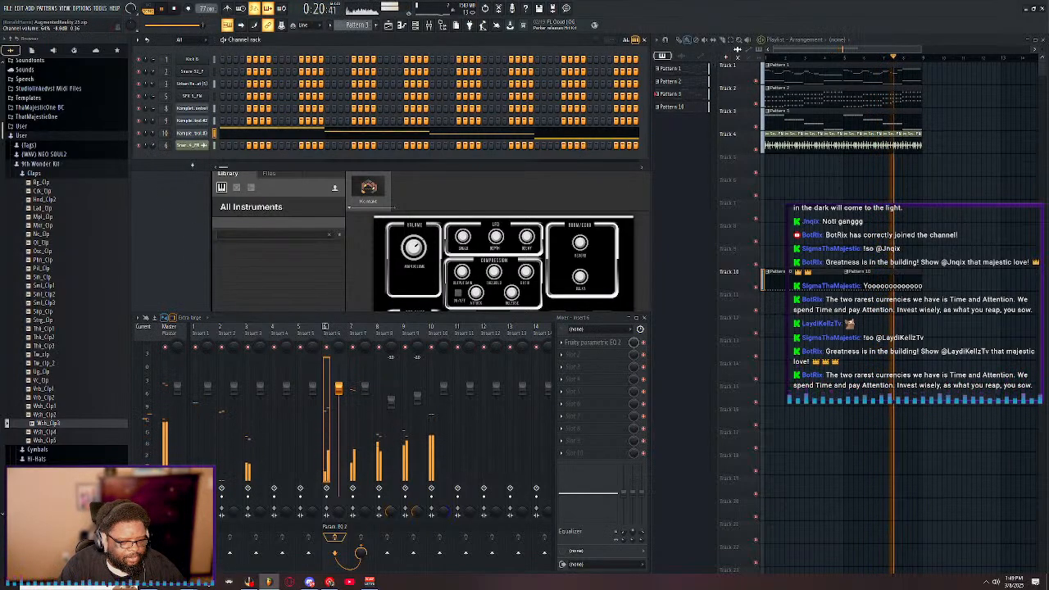
click(756, 105)
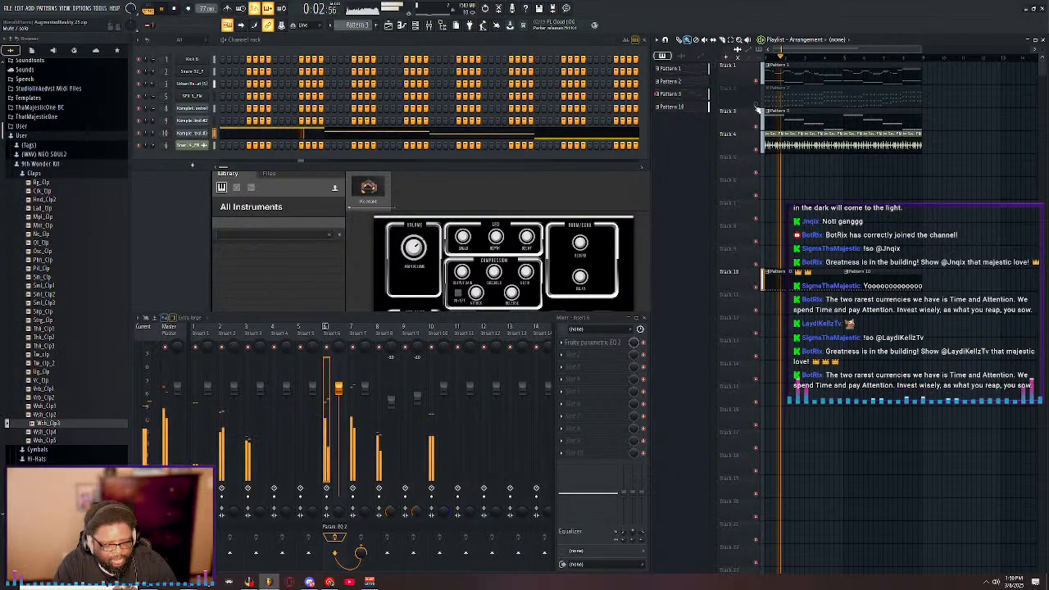
key(space)
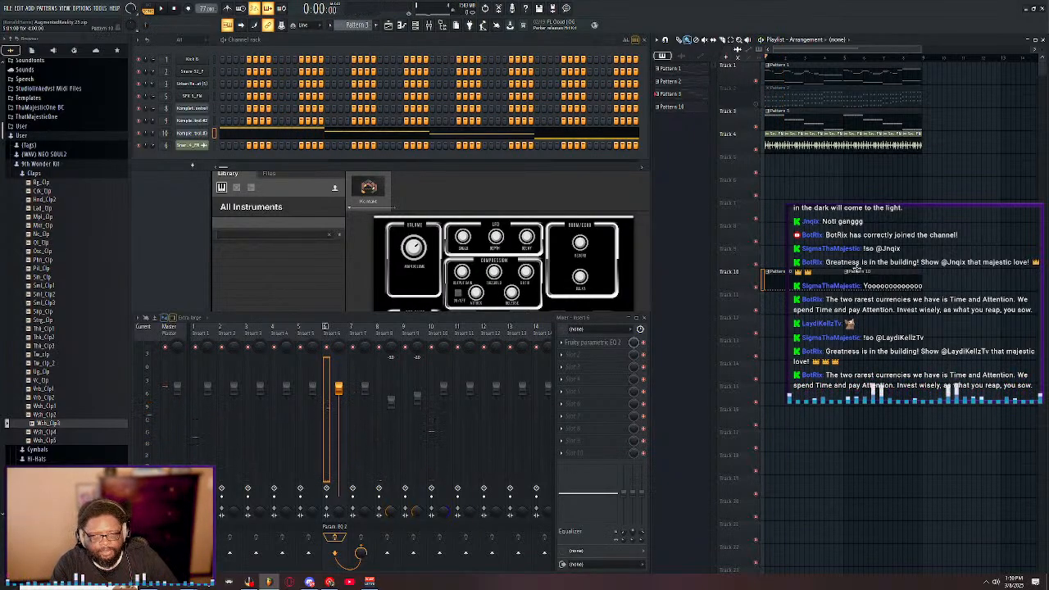
- Make Pattern 10 the active pattern from its playlist clip and toggle the mutes of tracks 1 and 2, leaving both tracks on
click(820, 277)
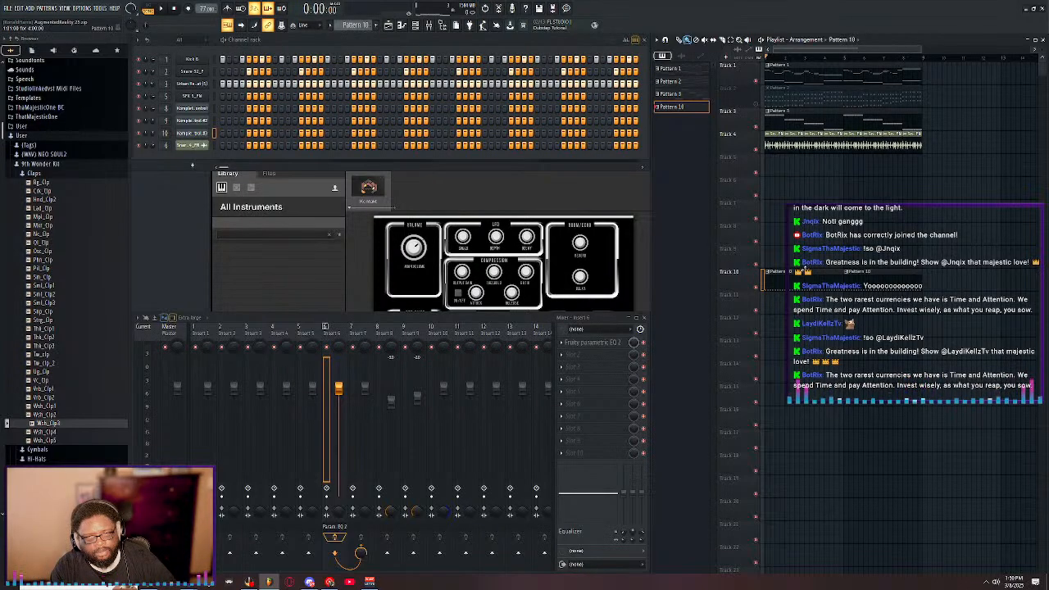
click(756, 104)
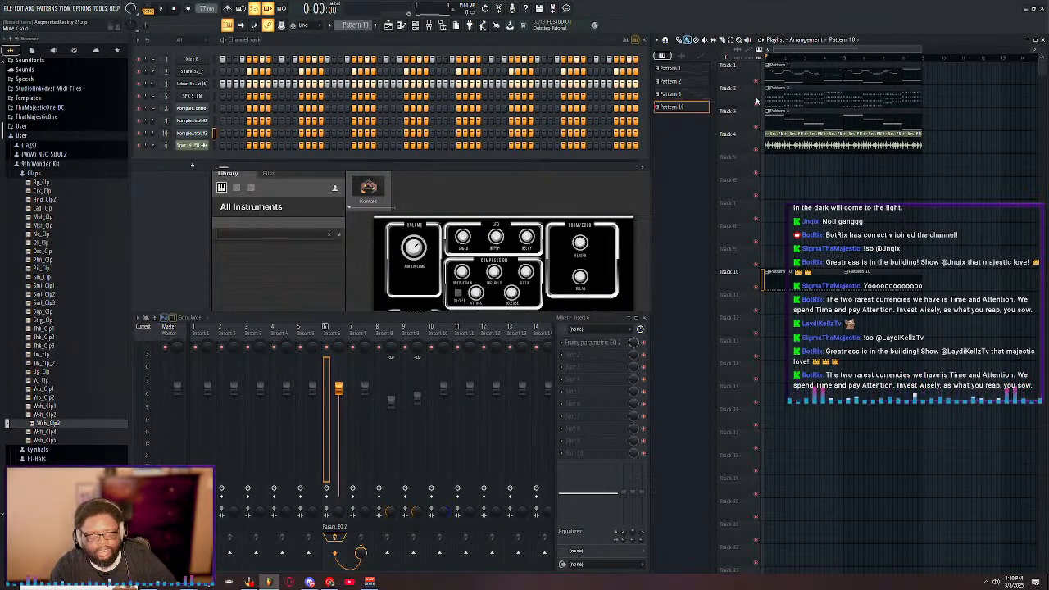
click(756, 82)
click(756, 106)
click(756, 105)
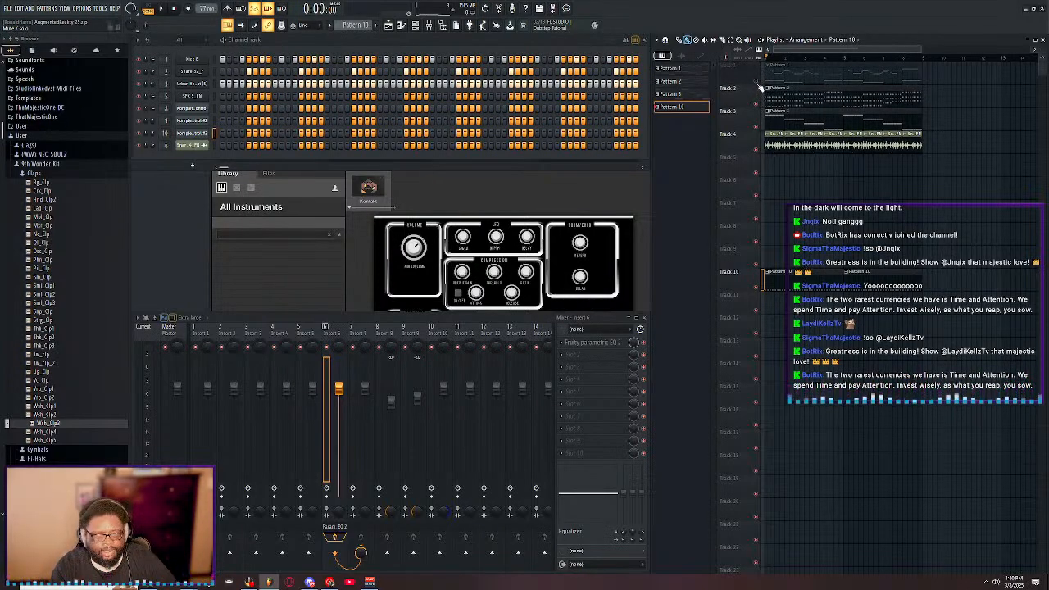
click(756, 82)
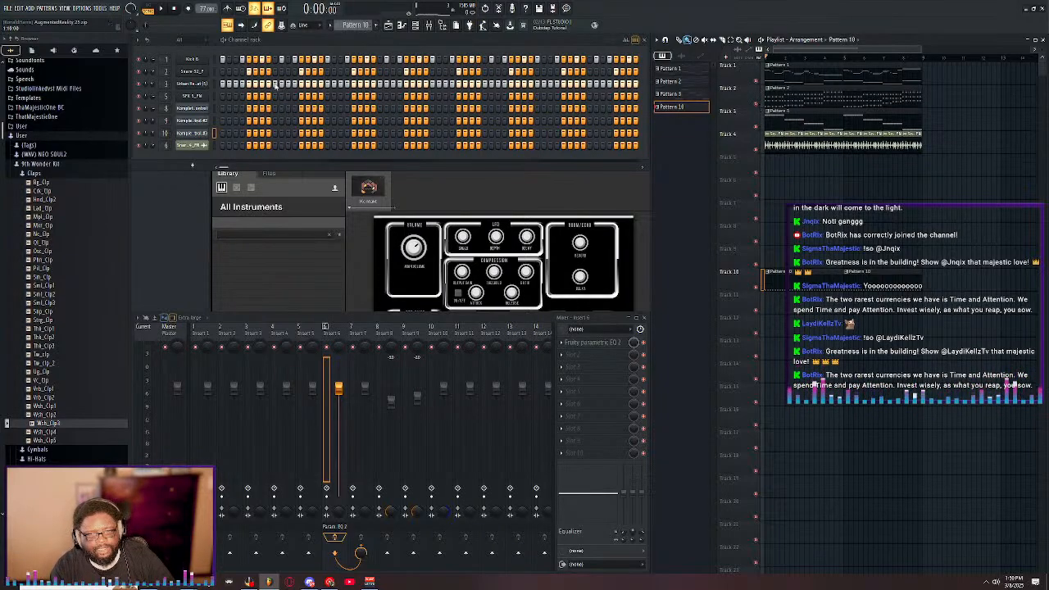
- Maximize the playlist, select all clips, and duplicate them twice in succession along the timeline
click(9, 8)
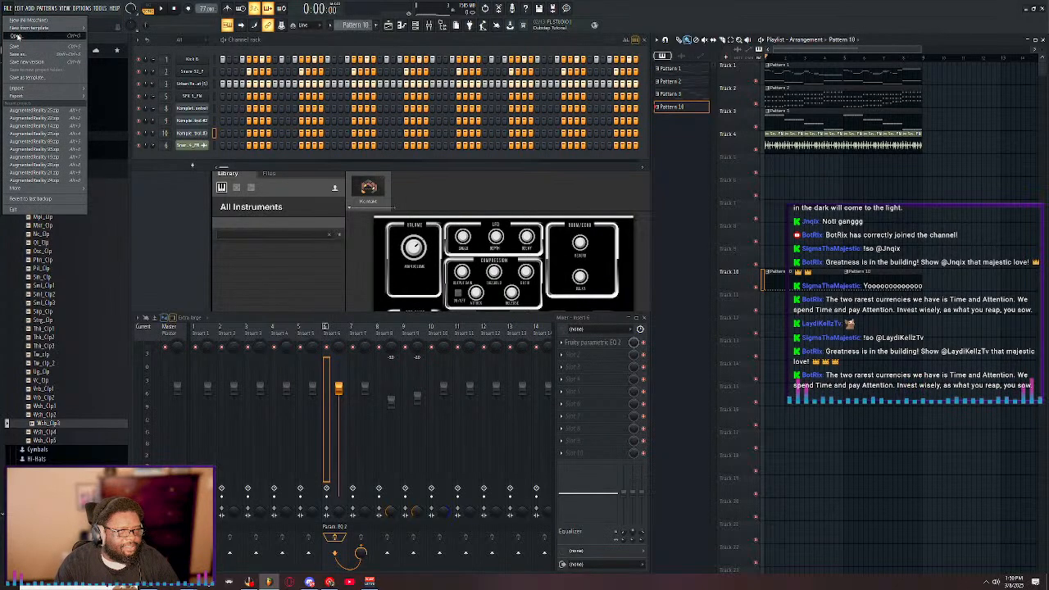
double_click(910, 39)
key(ctrl+a)
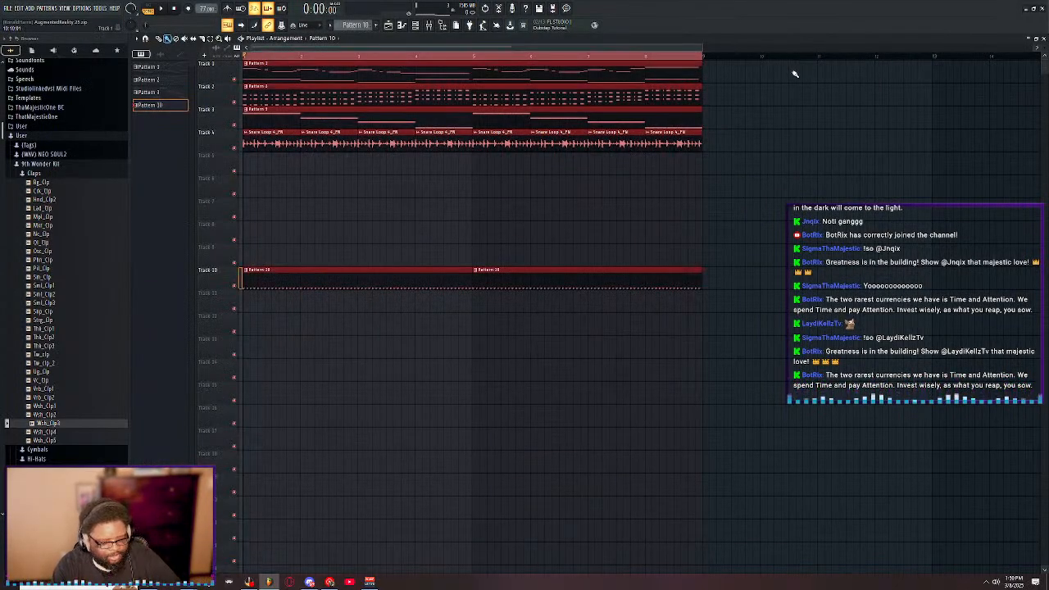
key(ctrl+b)
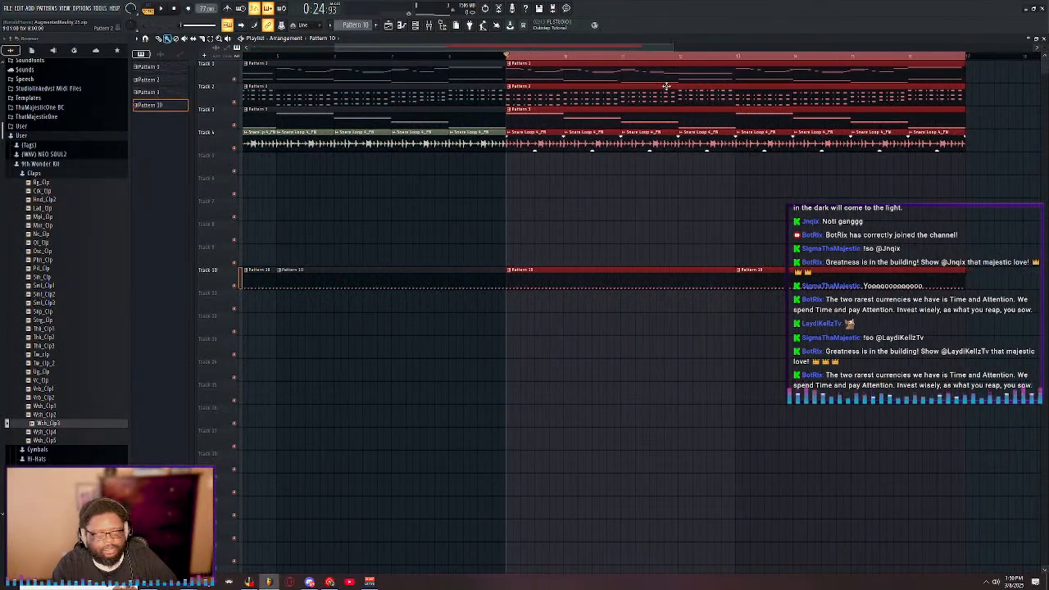
key(ctrl+b)
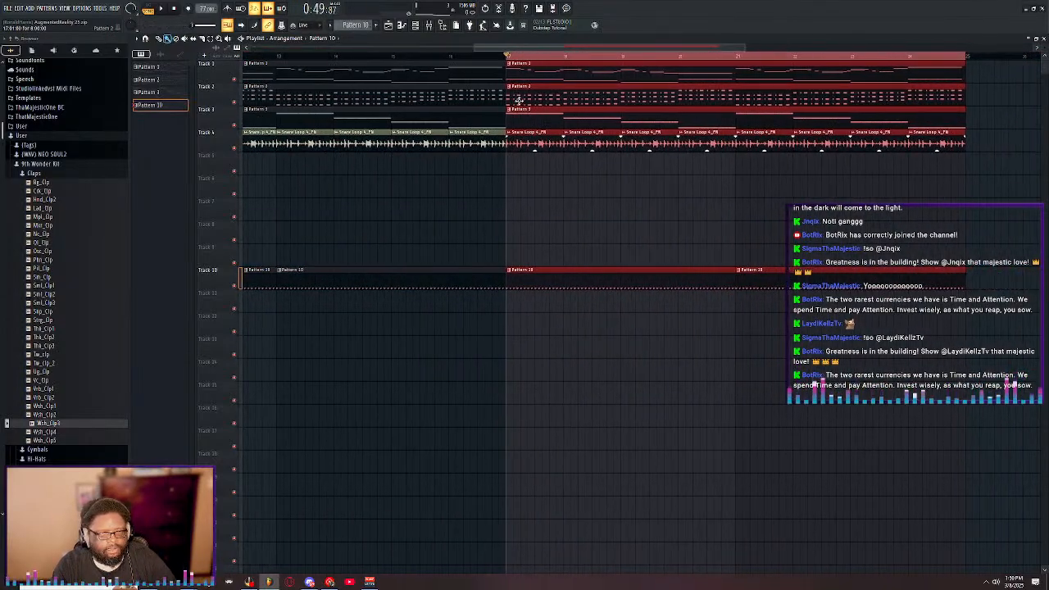
- Delete the Pattern 2 clips from the duplicated section of track 2, and duplicate all the clips once more along the timeline
right_click(541, 99)
key(ctrl+a)
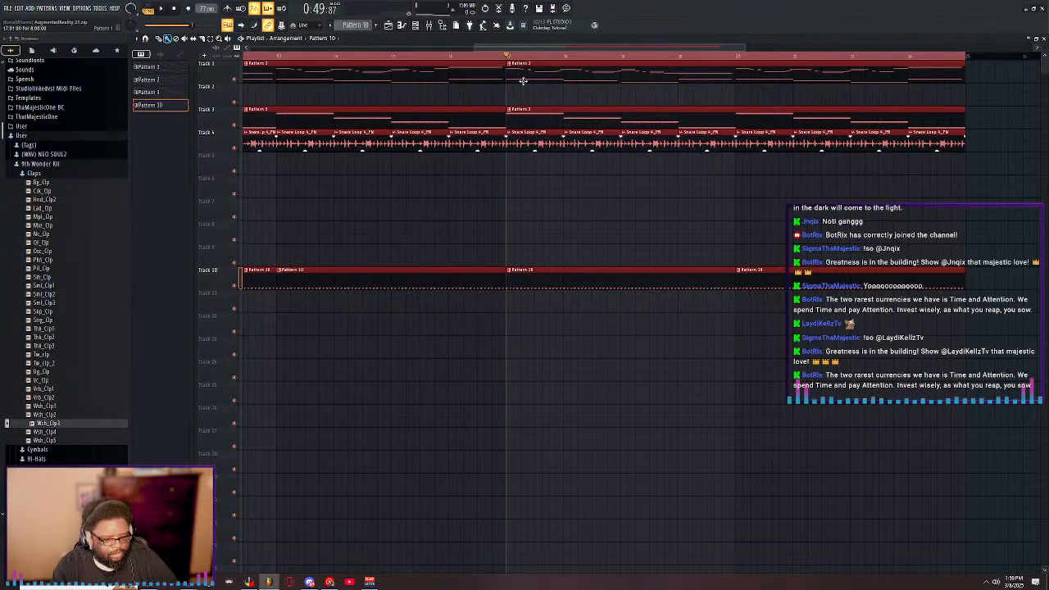
key(ctrl+b)
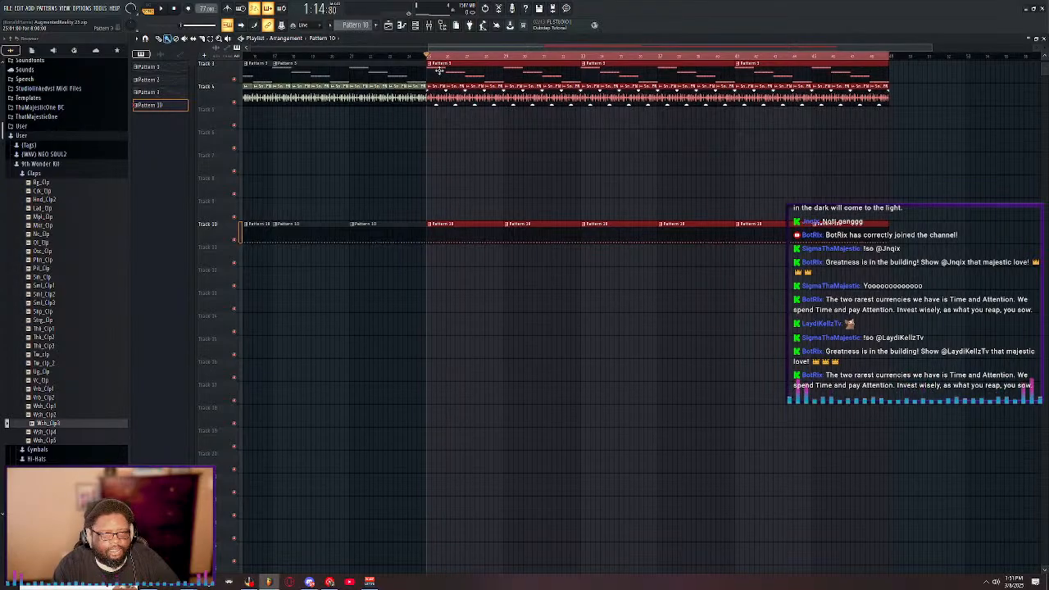
- Repeat the Pattern 2 clip on track 2 at bars 33 and 41, and delete the Pattern 1 clips at those bars on track 1
scroll(448, 82, up, 2)
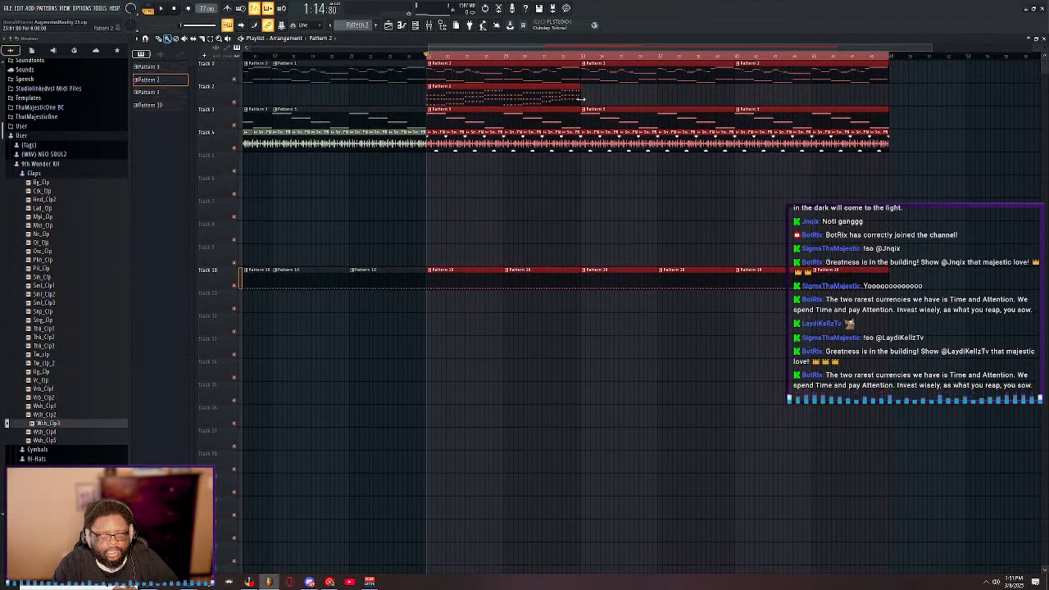
drag(586, 101, 752, 99)
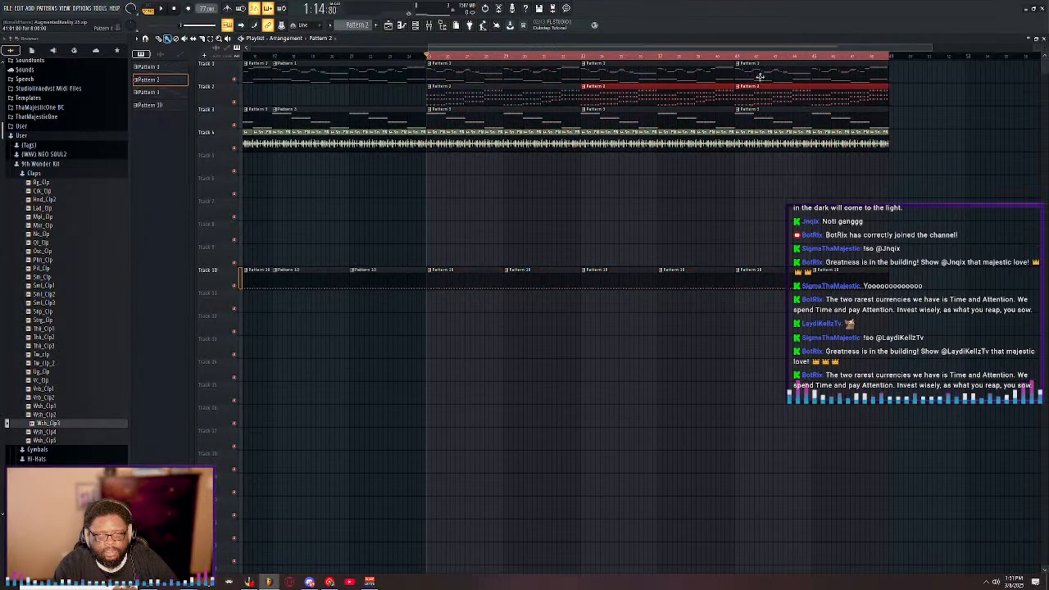
right_click(759, 77)
right_click(608, 74)
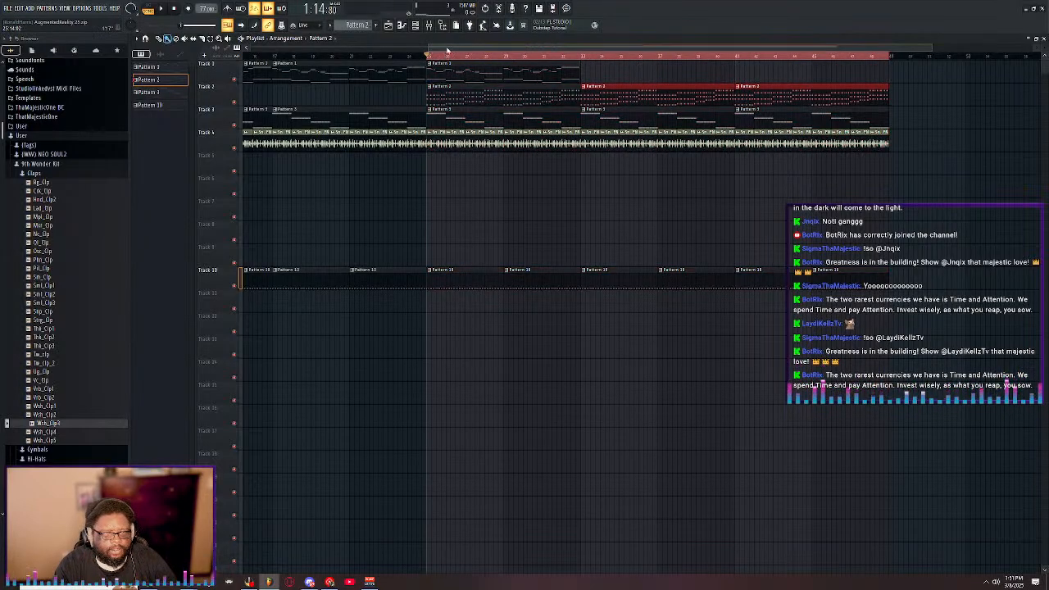
- Play the arrangement from the start and listen to the transitions into bars 9, 25 and 33
drag(448, 50, 267, 50)
double_click(255, 56)
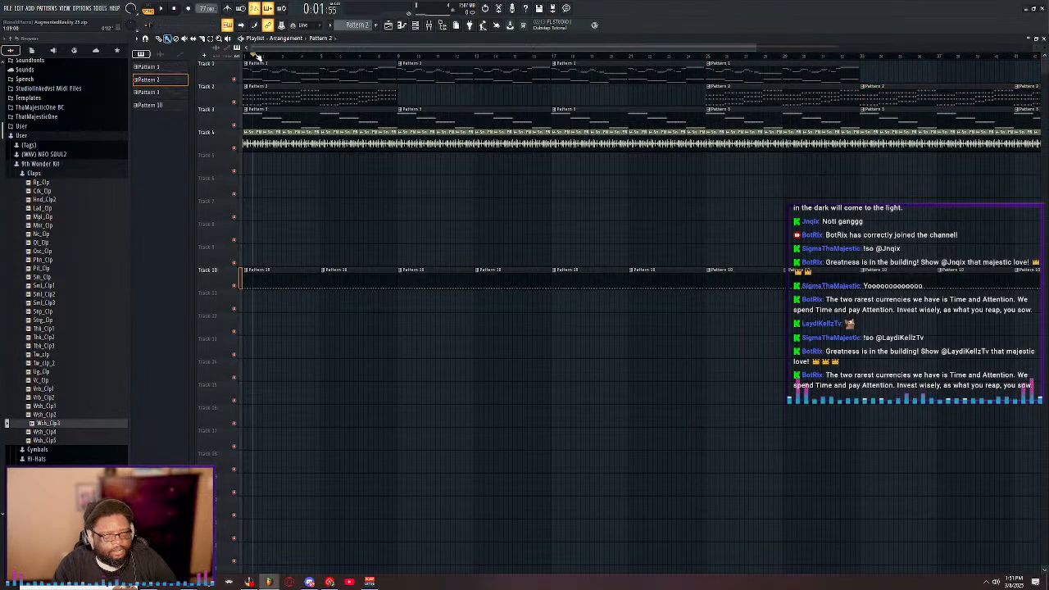
click(391, 57)
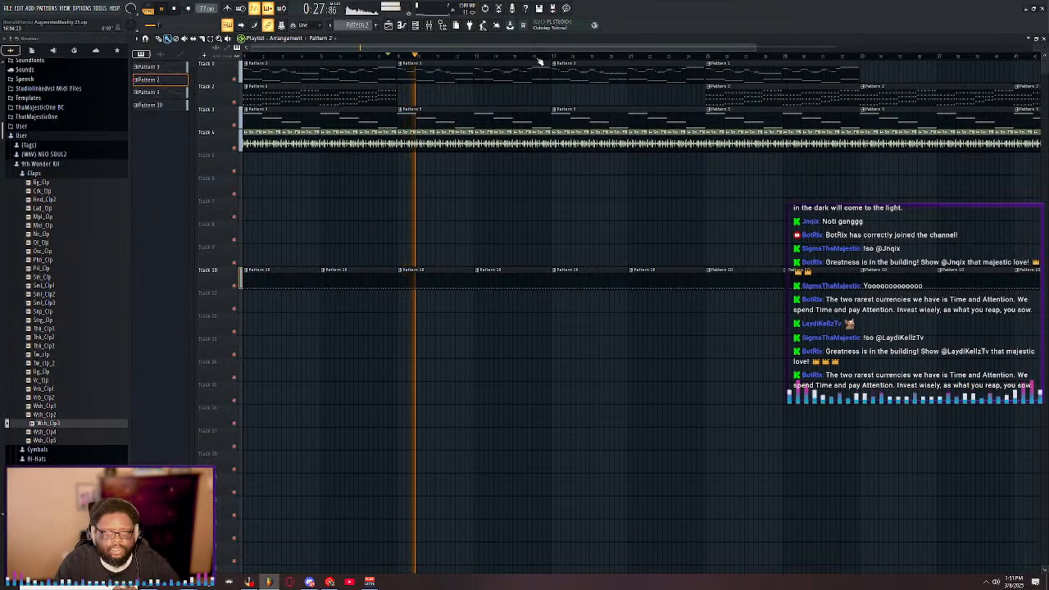
click(692, 55)
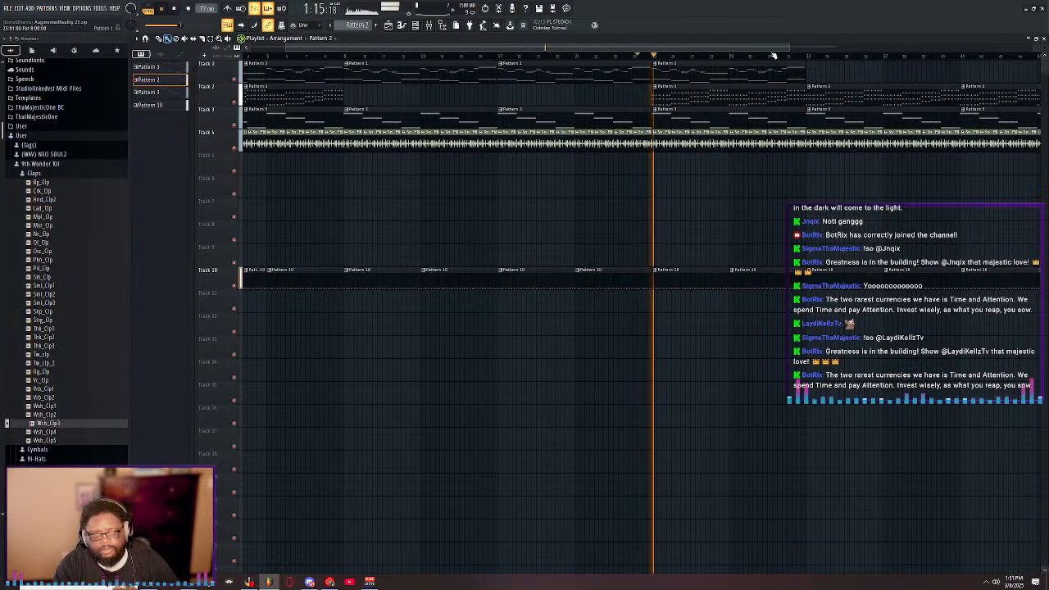
drag(698, 49, 784, 49)
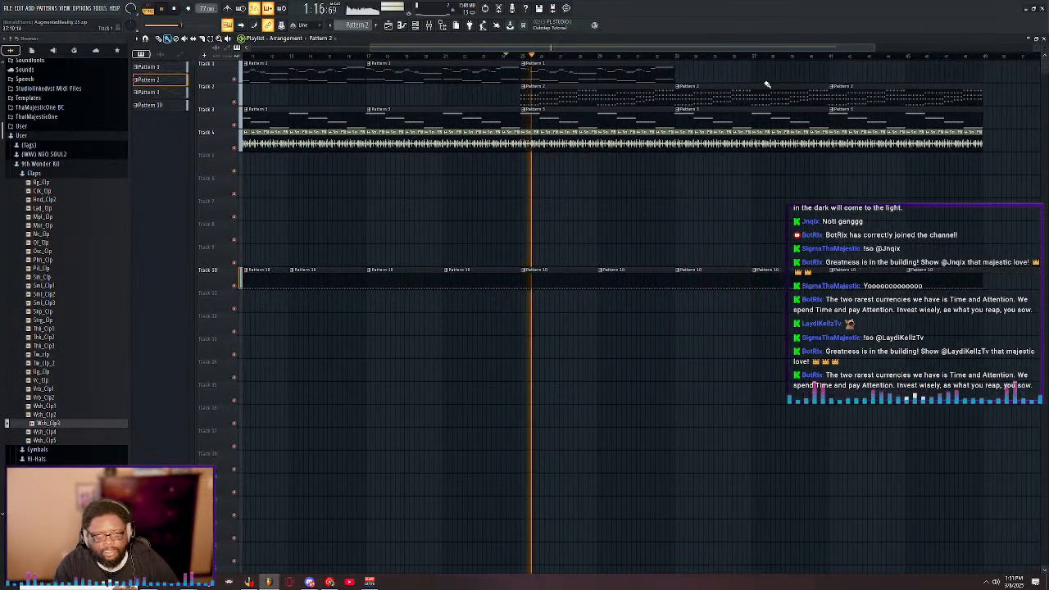
click(663, 57)
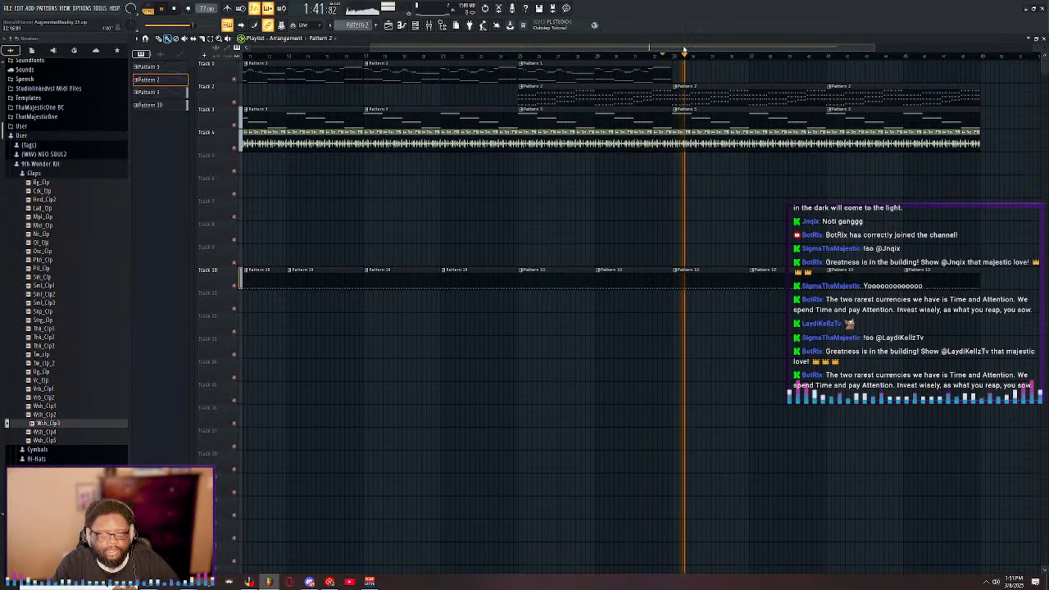
- Paste the copied 24-bar section at bar 49, and delete the Pattern 3 clip at bar 41 on track 3
drag(685, 51, 860, 54)
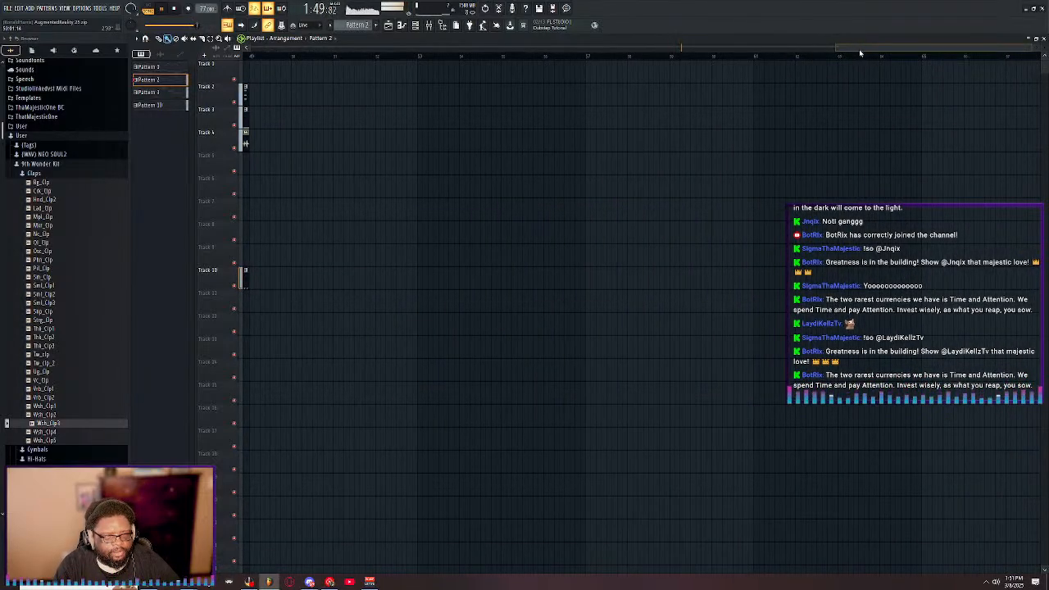
key(ctrl+v)
scroll(684, 59, down, 5)
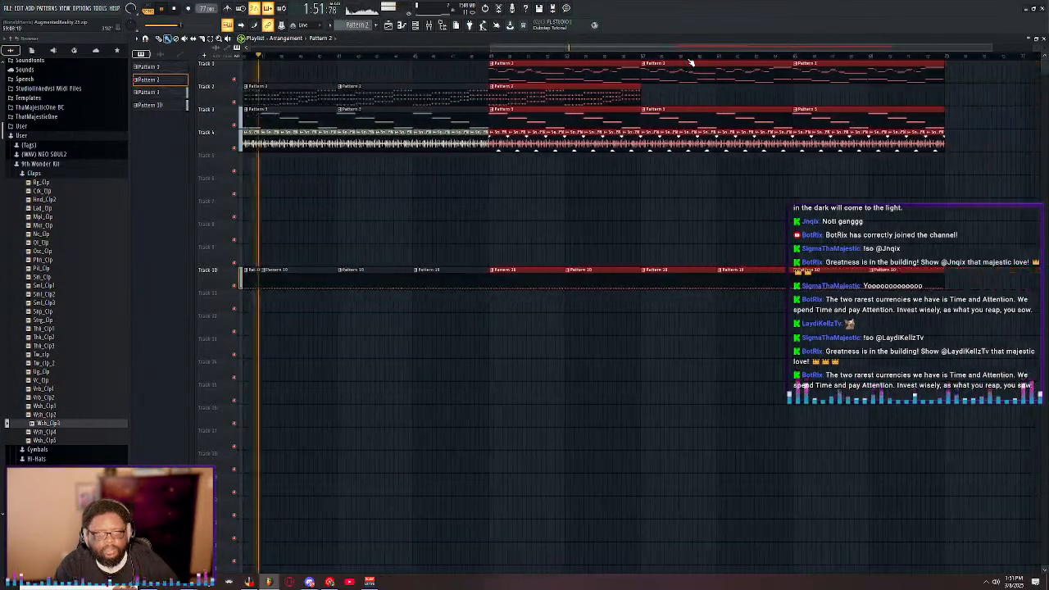
drag(690, 50, 703, 49)
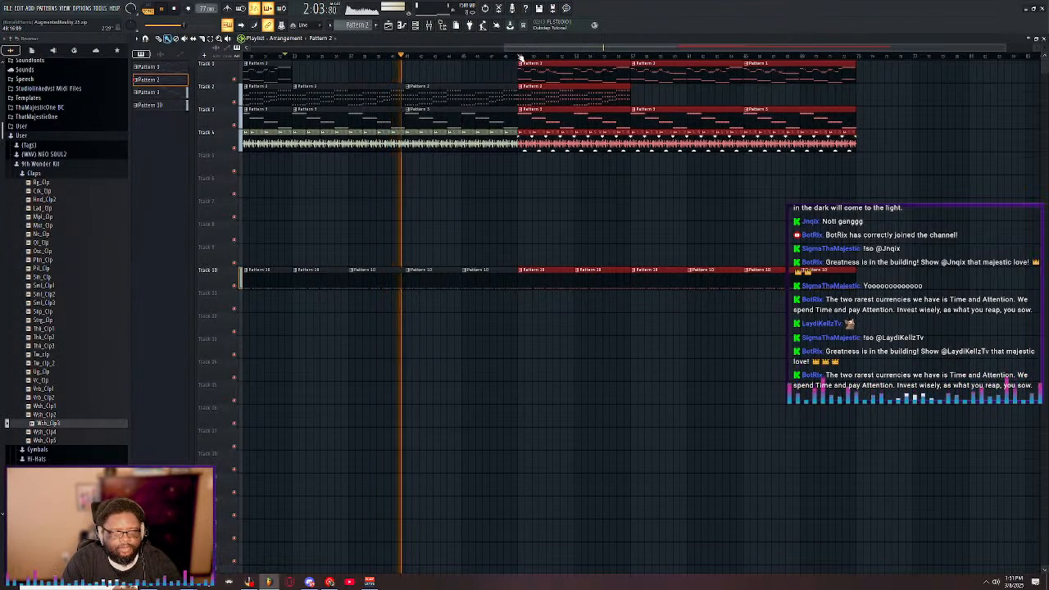
right_click(447, 122)
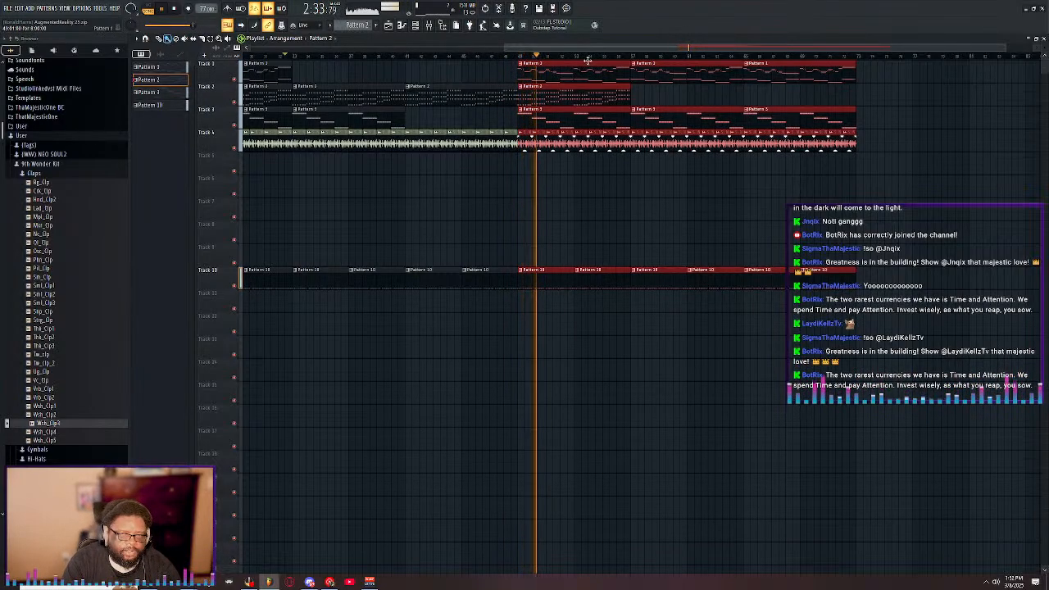
- Replace the Pattern 1 clip at bar 65 on track 1 with a Pattern 2 clip at bar 65 on track 2
drag(587, 49, 642, 47)
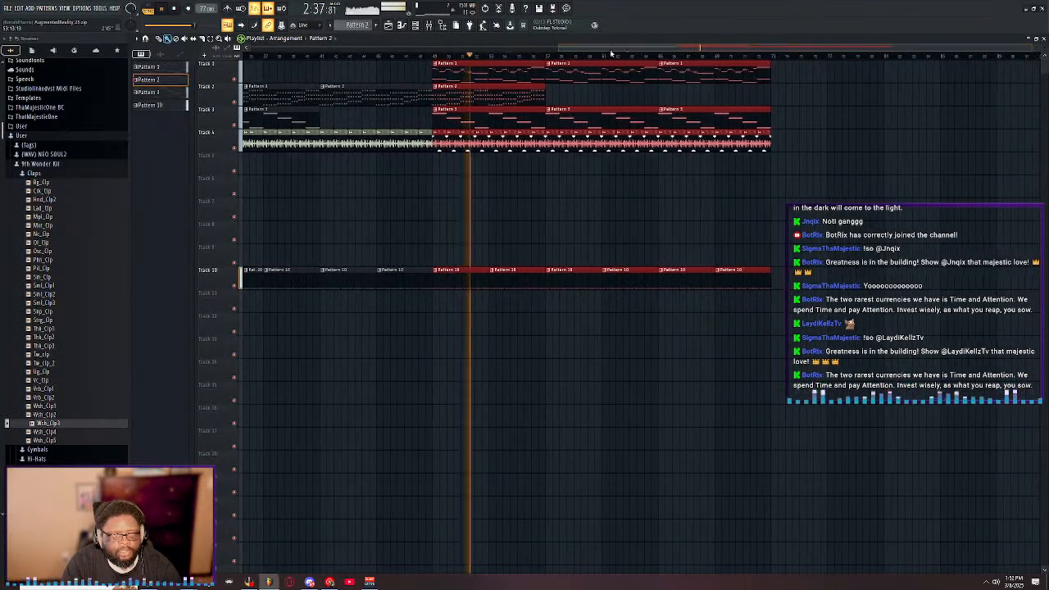
drag(579, 52, 628, 47)
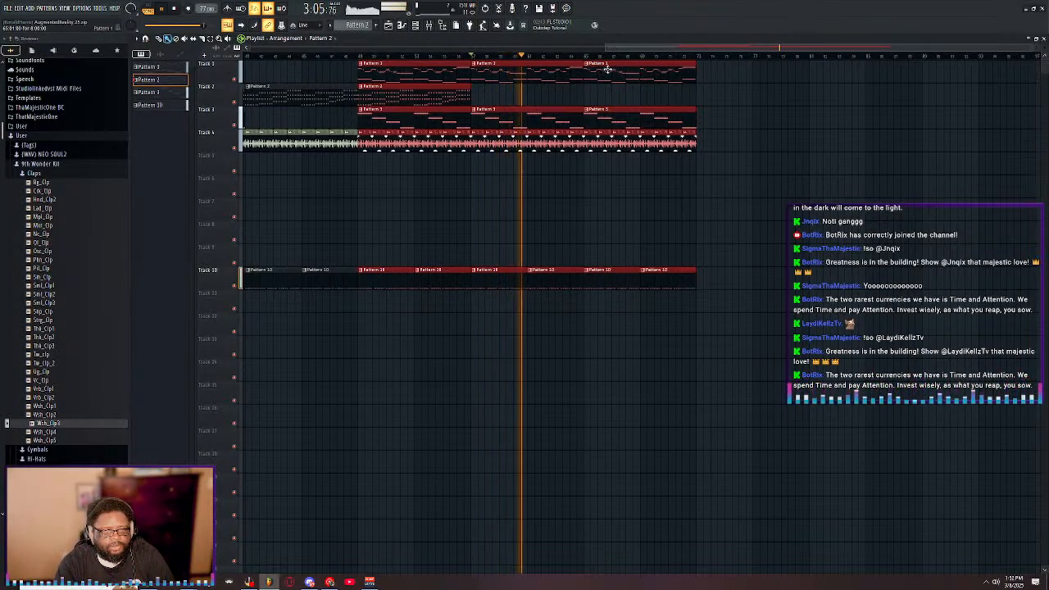
right_click(607, 70)
click(412, 96)
click(588, 102)
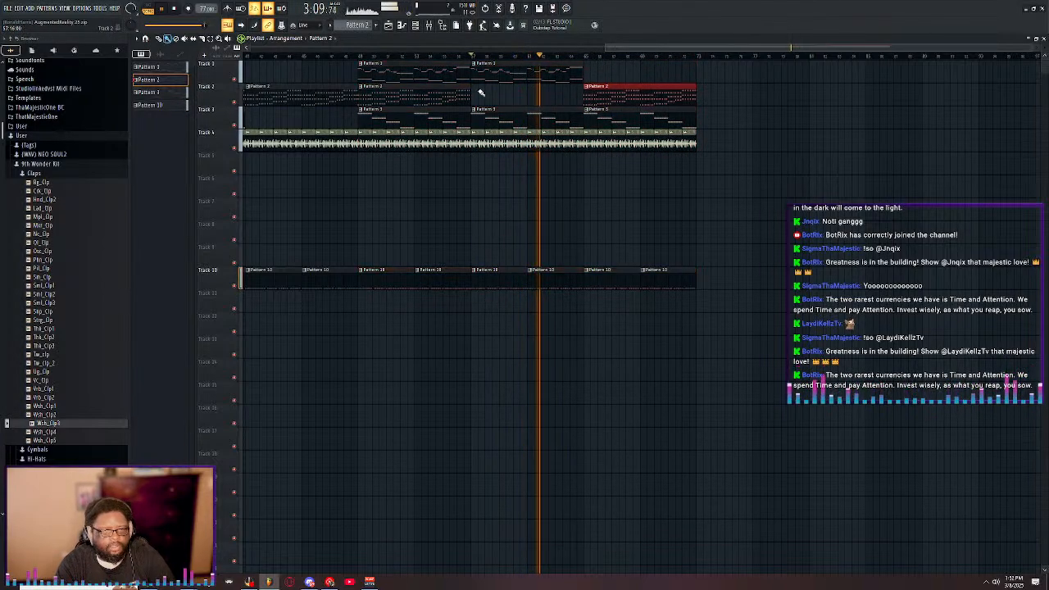
- Paste the 24-bar section again at bar 73 and delete its Pattern 10 clips in bars 73 to 80 on track 10
mouse_move(648, 47)
mouse_down()
mouse_move(909, 58)
mouse_move(768, 66)
mouse_move(656, 54)
mouse_up()
right_click(518, 278)
right_click(574, 279)
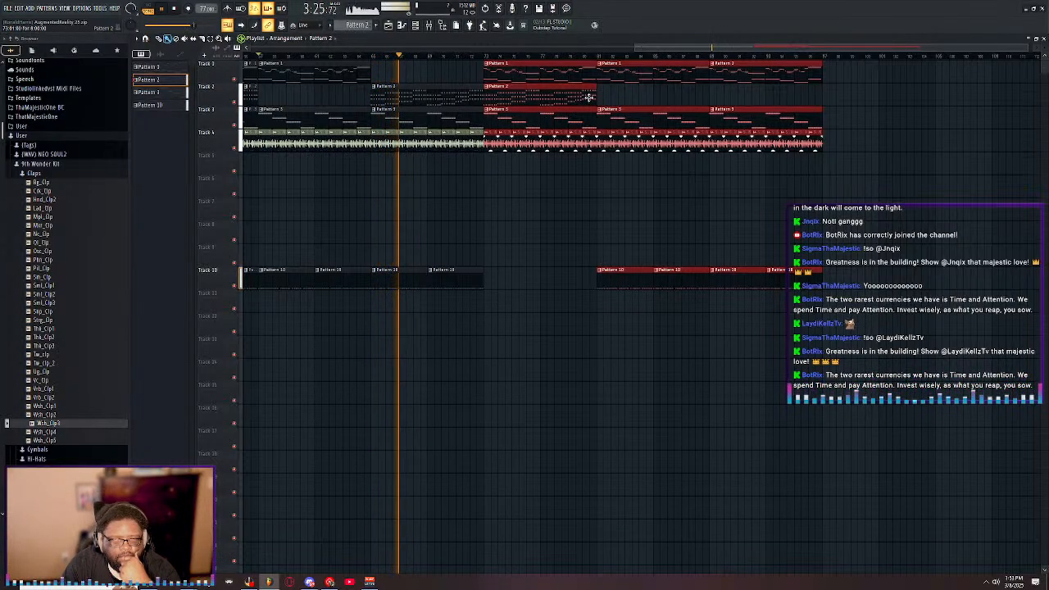
- Play from bar 73 and remove the Pattern 3 clip on track 3 and the snare loop clips on track 4 in bars 73 to 80
click(488, 61)
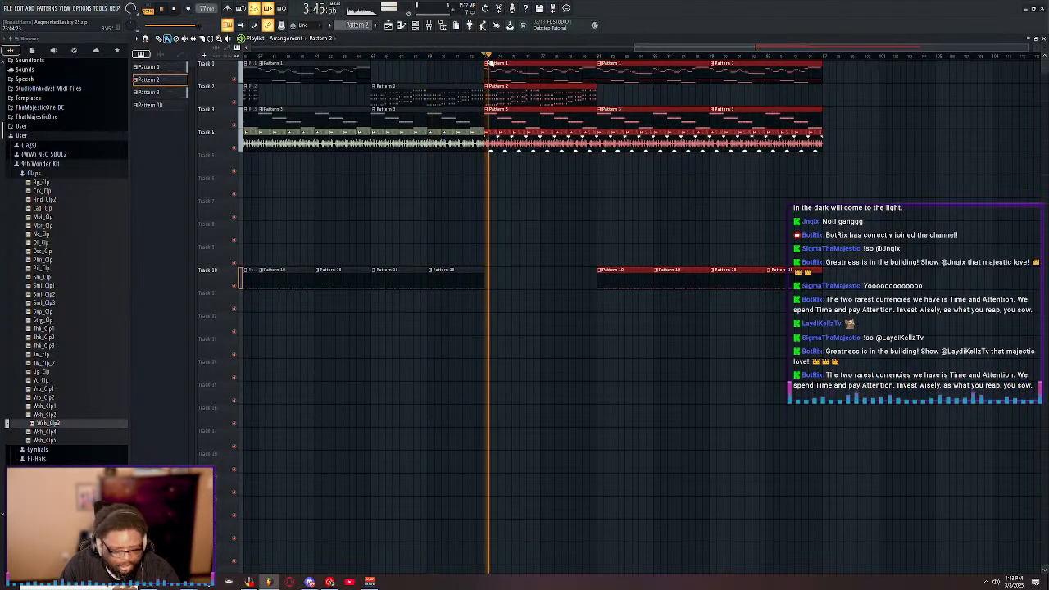
right_click(535, 123)
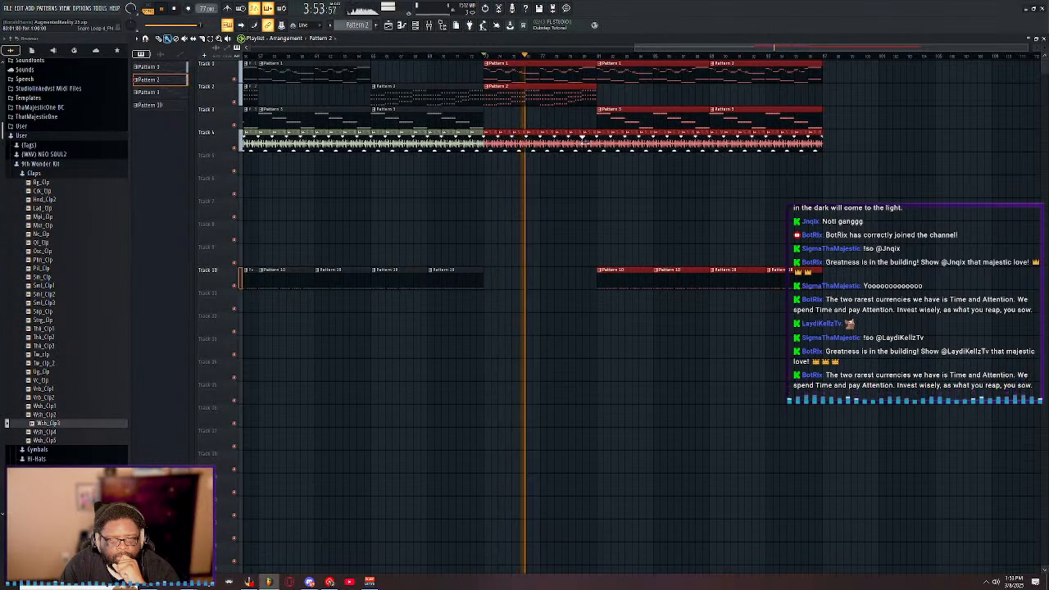
drag(589, 144, 490, 147)
- Delete the Pattern 1 clips at bars 81 and 89 on track 1, listen on past bar 81, and stop playback
right_click(692, 76)
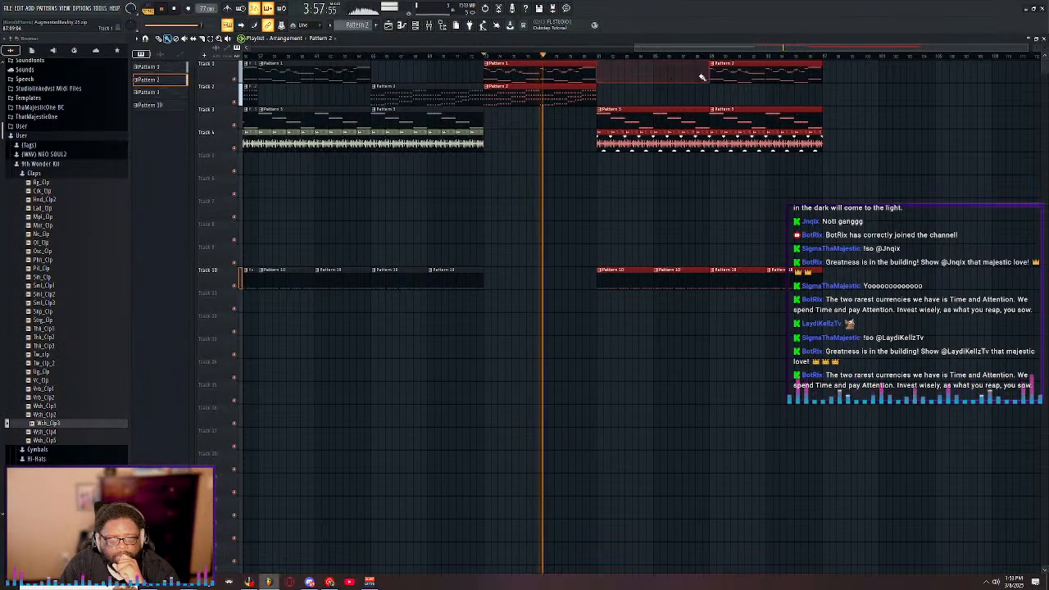
right_click(725, 79)
drag(645, 48, 666, 49)
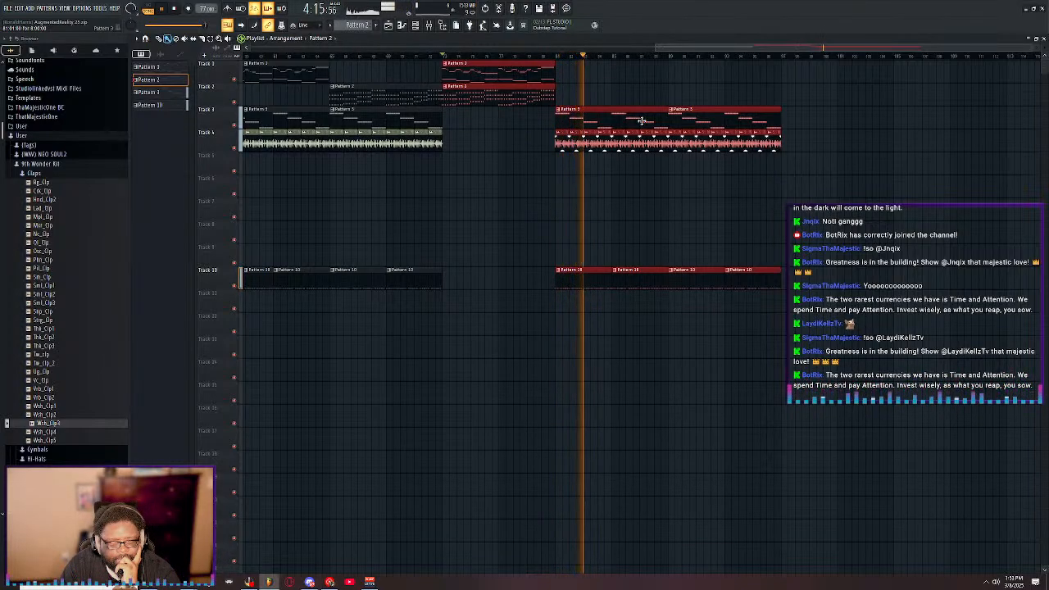
key(space)
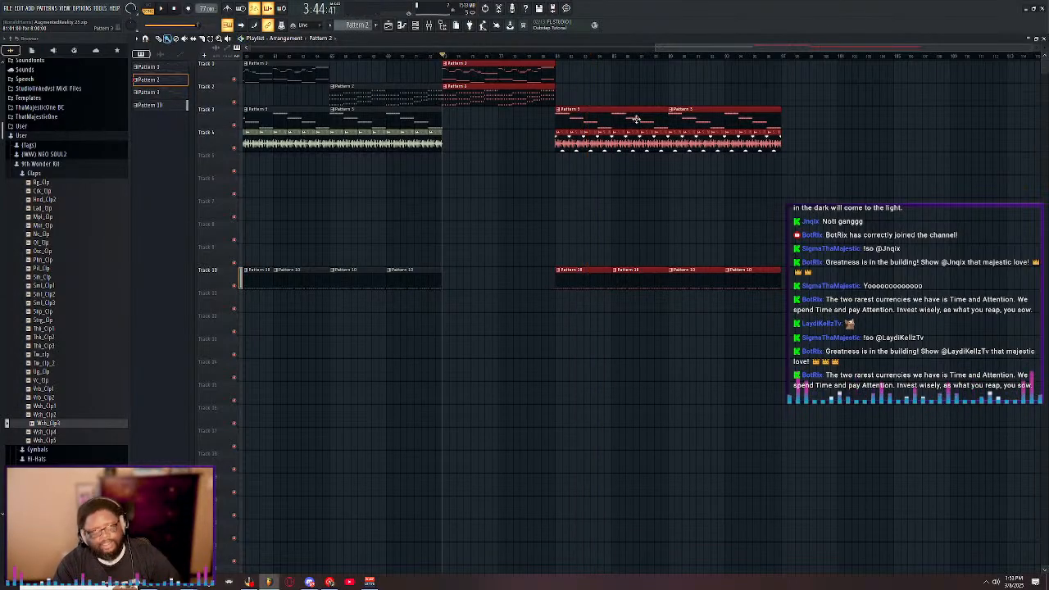
- Look over the arrangement and replay it from bar 73, muting track 3 for comparison and unmuting it again
drag(666, 49, 305, 40)
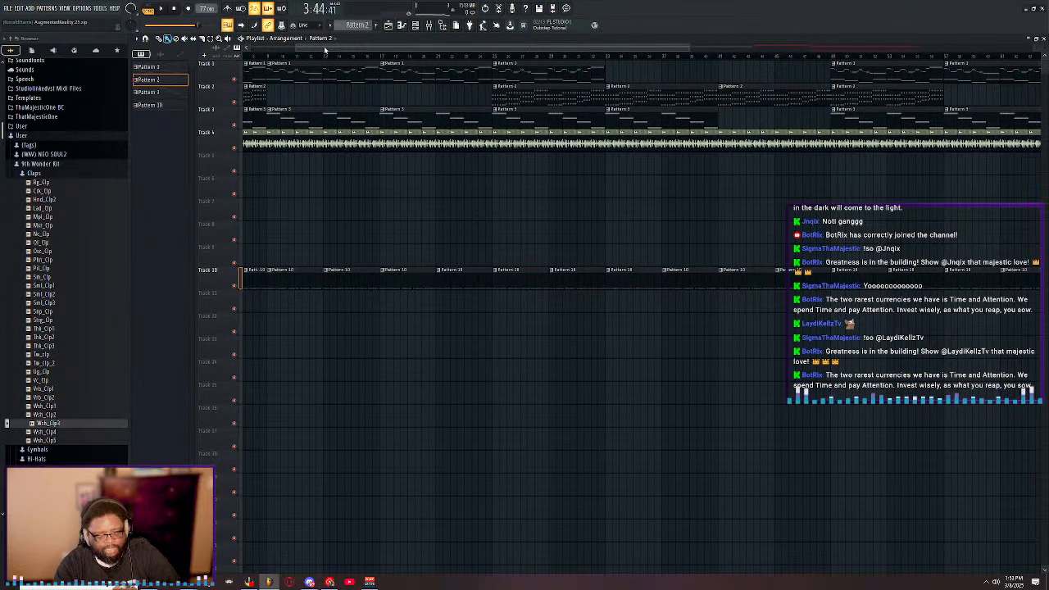
drag(325, 50, 583, 53)
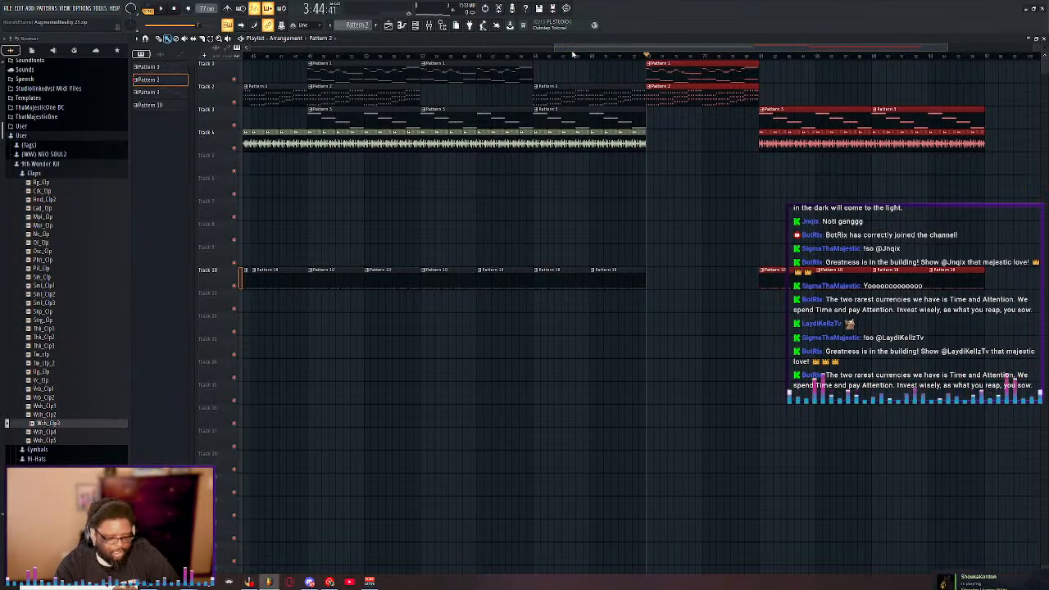
key(space)
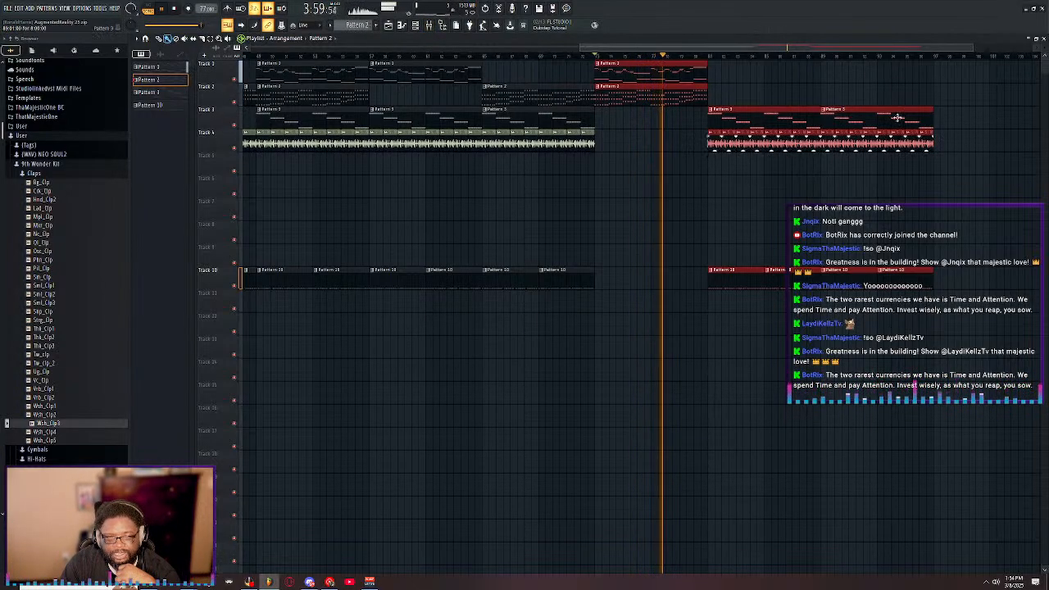
click(235, 125)
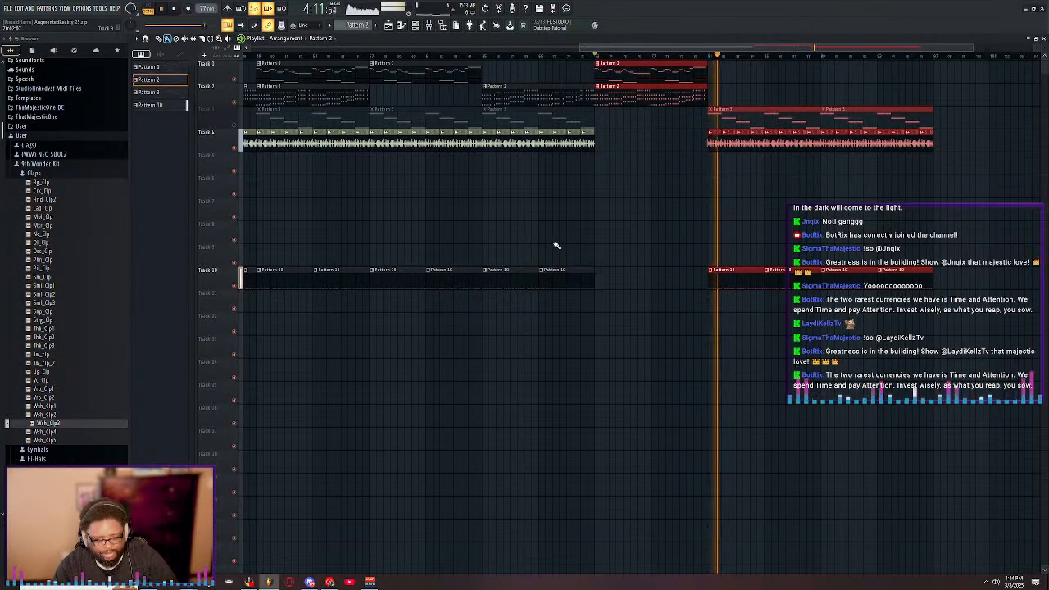
click(177, 10)
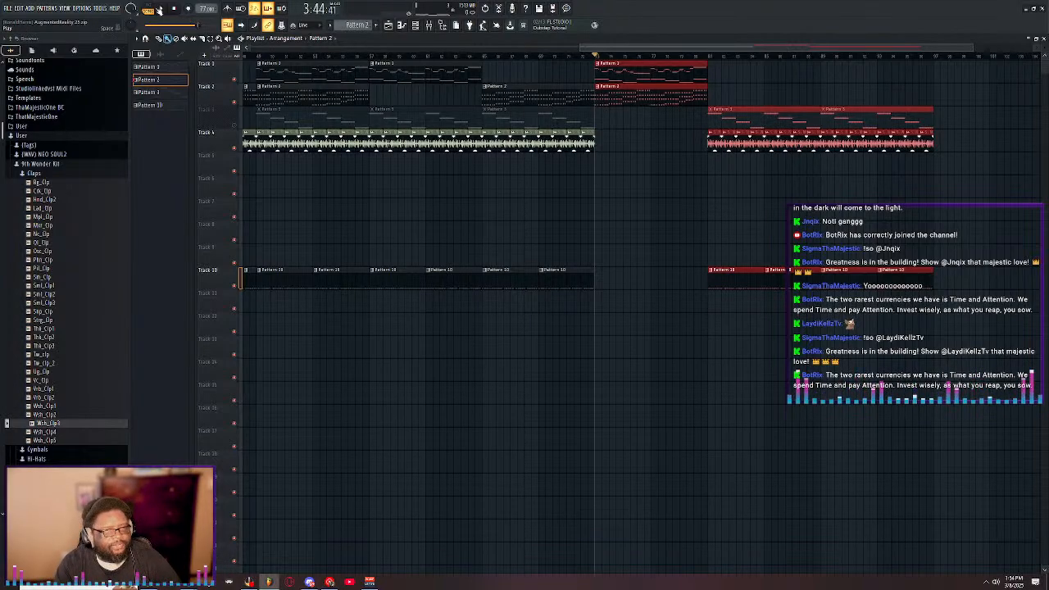
click(160, 9)
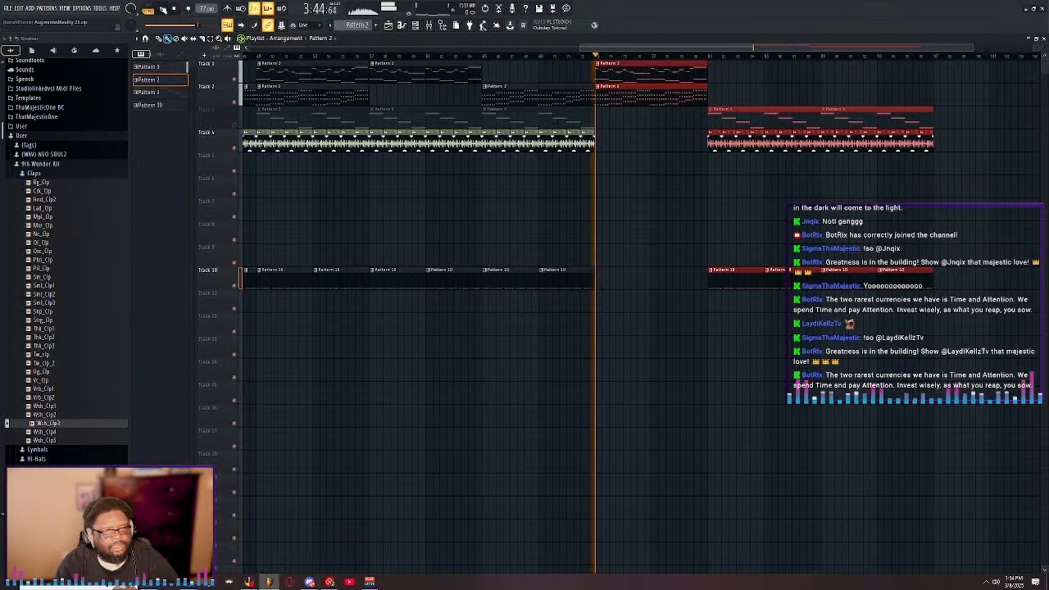
click(234, 124)
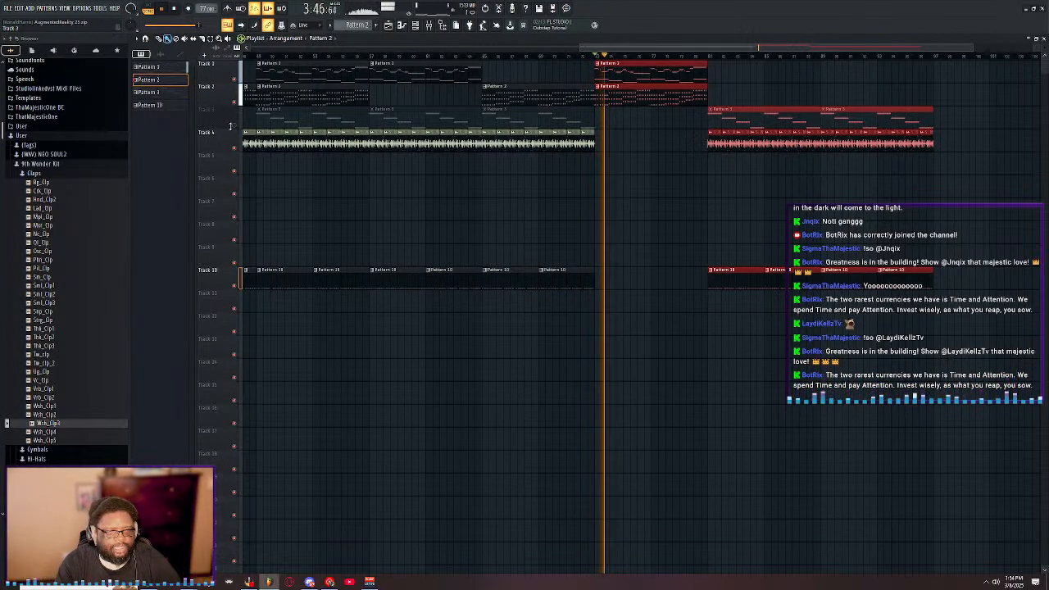
- Play from bar 81 and add a Pattern 2 clip on track 2 and a Pattern 1 clip on track 1 at bar 89
click(713, 57)
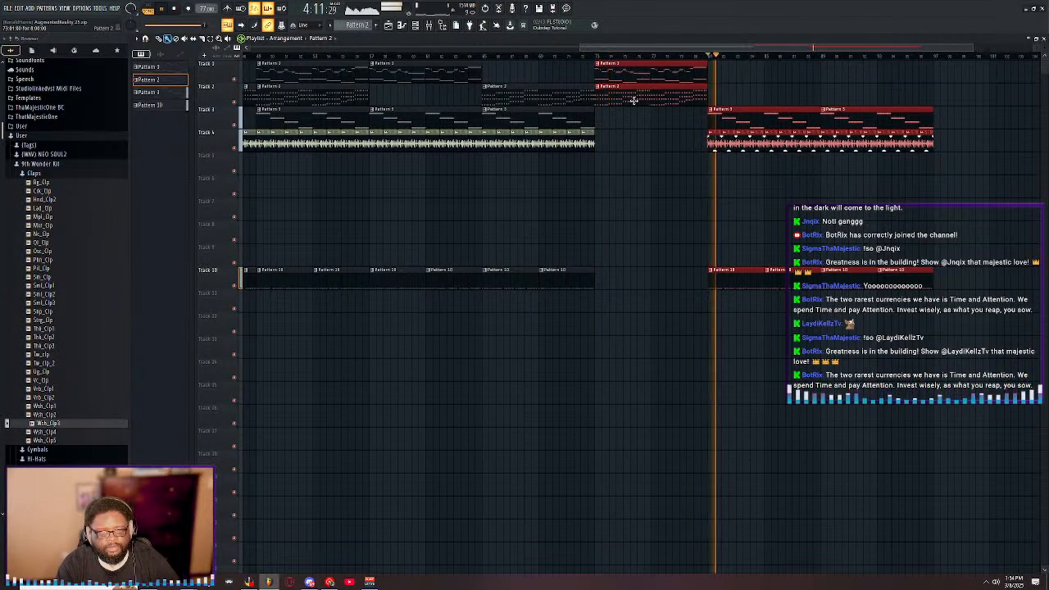
click(827, 90)
click(676, 78)
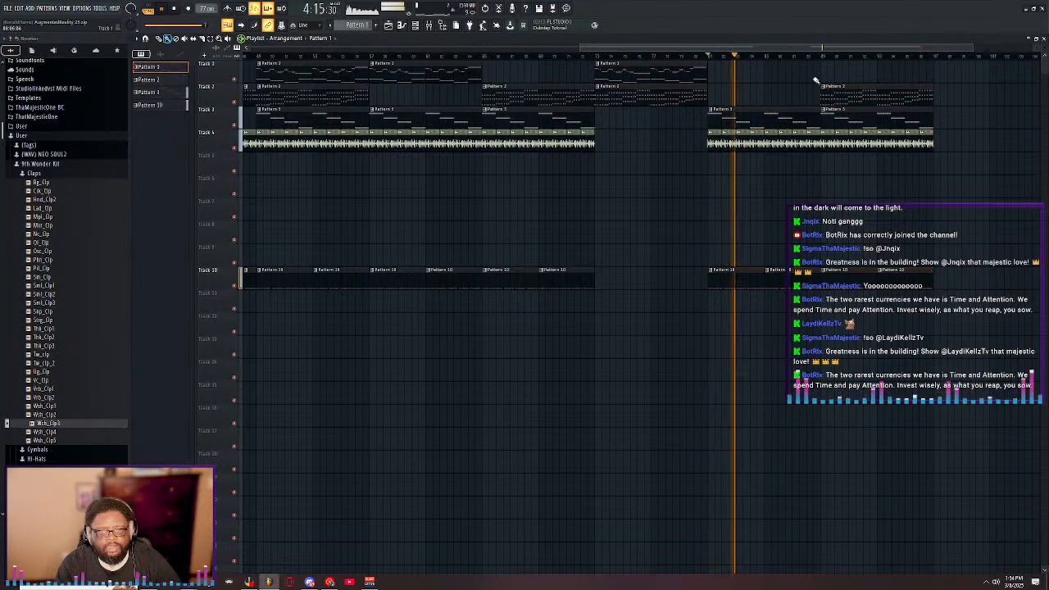
click(824, 69)
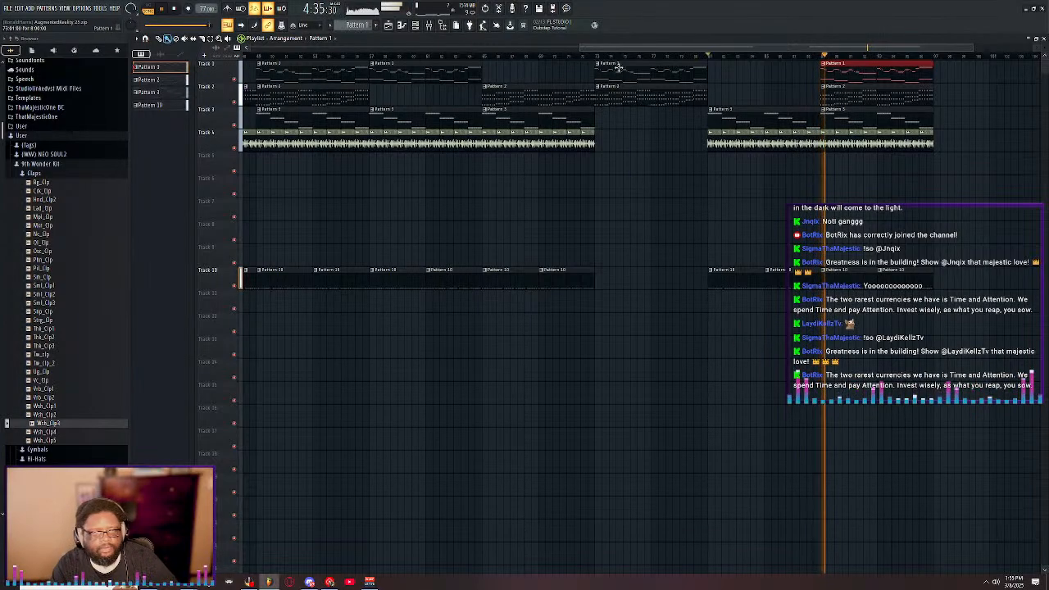
- Stop playback, delete the Pattern 1 clip at bar 9 on track 1, and play from just before bar 9
key(space)
drag(648, 49, 204, 40)
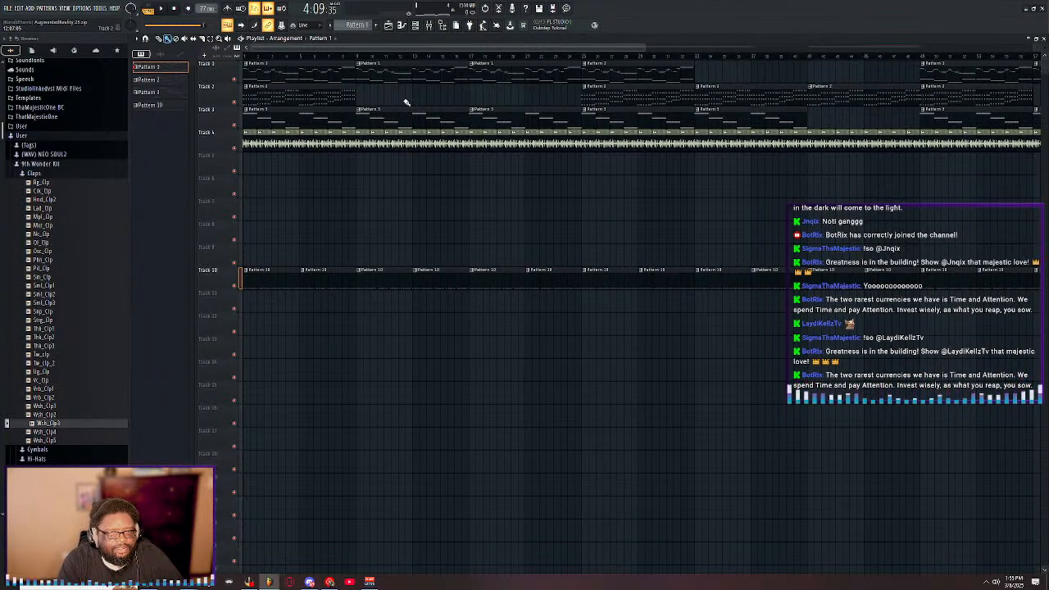
click(351, 56)
key(space)
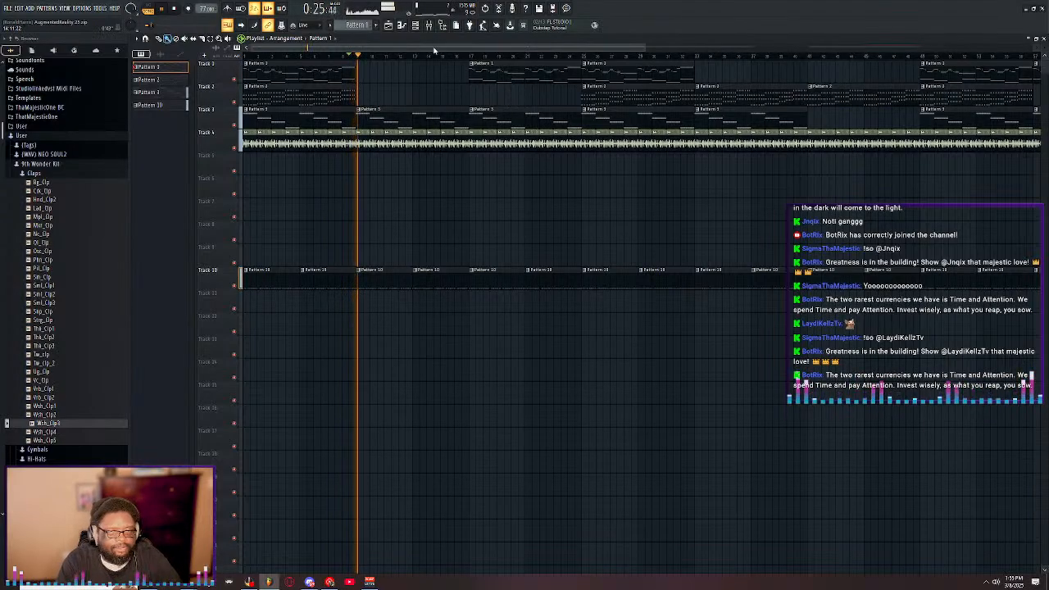
- Listen to the transitions into bars 17 and 25 by starting playback just before each one
drag(436, 49, 463, 49)
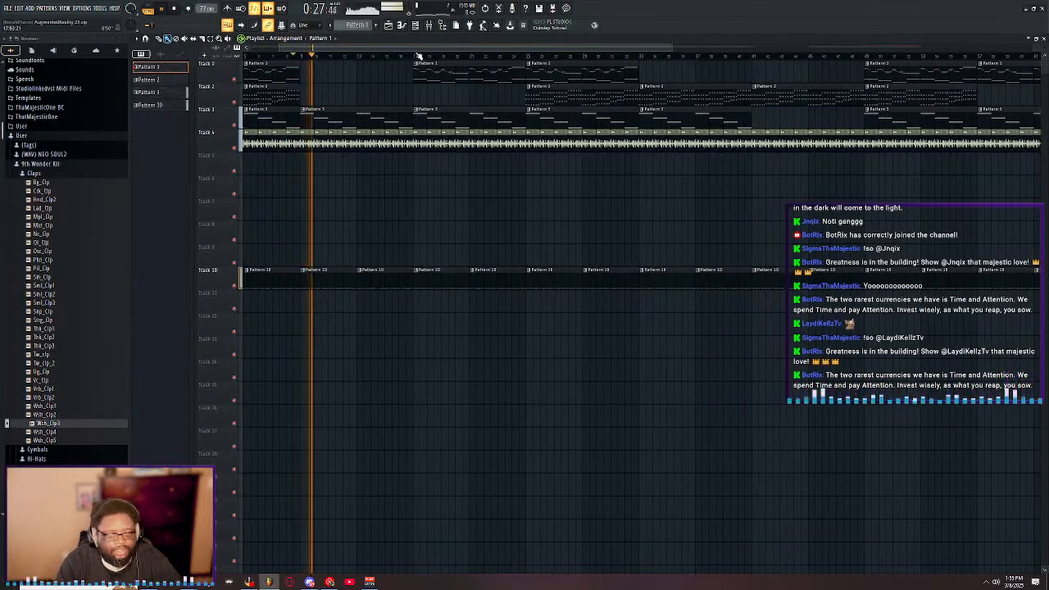
click(414, 56)
drag(468, 47, 515, 58)
click(421, 58)
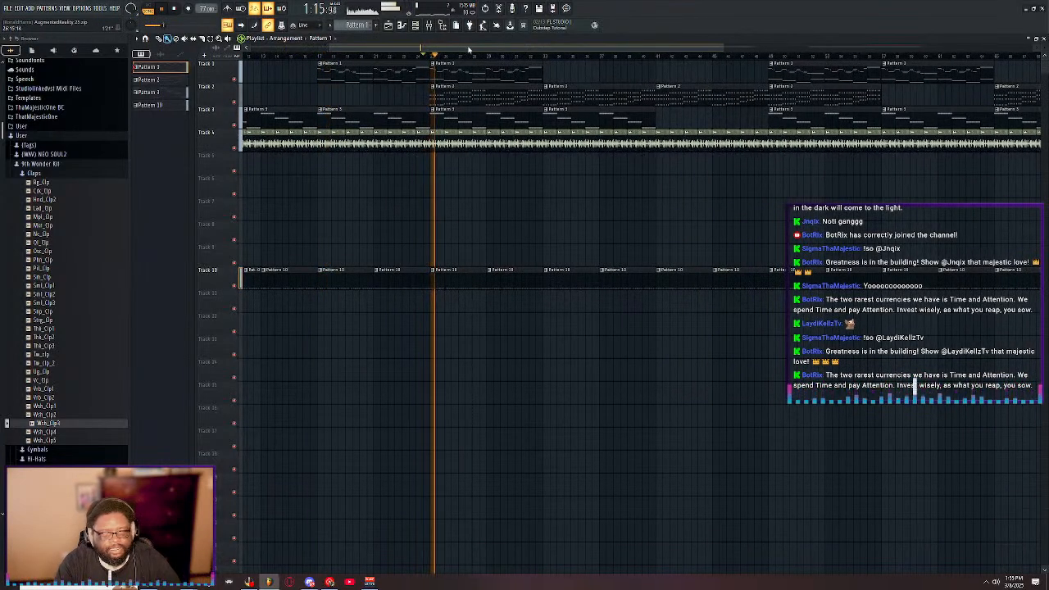
- Delete the Pattern 2 clip at bar 33 on track 2 and play the arrangement from bar 33
drag(468, 48, 532, 49)
right_click(448, 88)
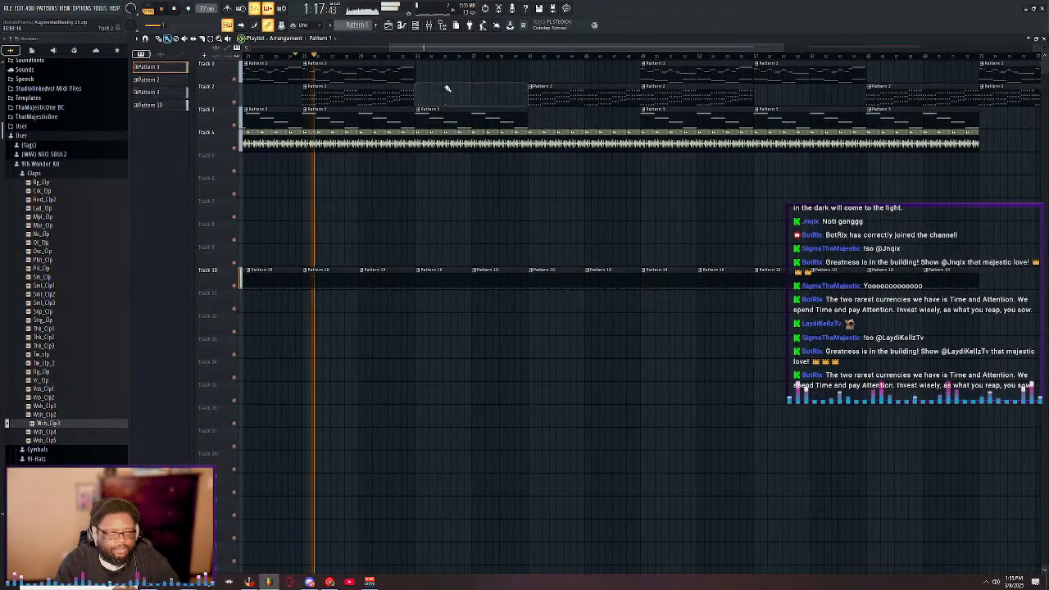
click(414, 56)
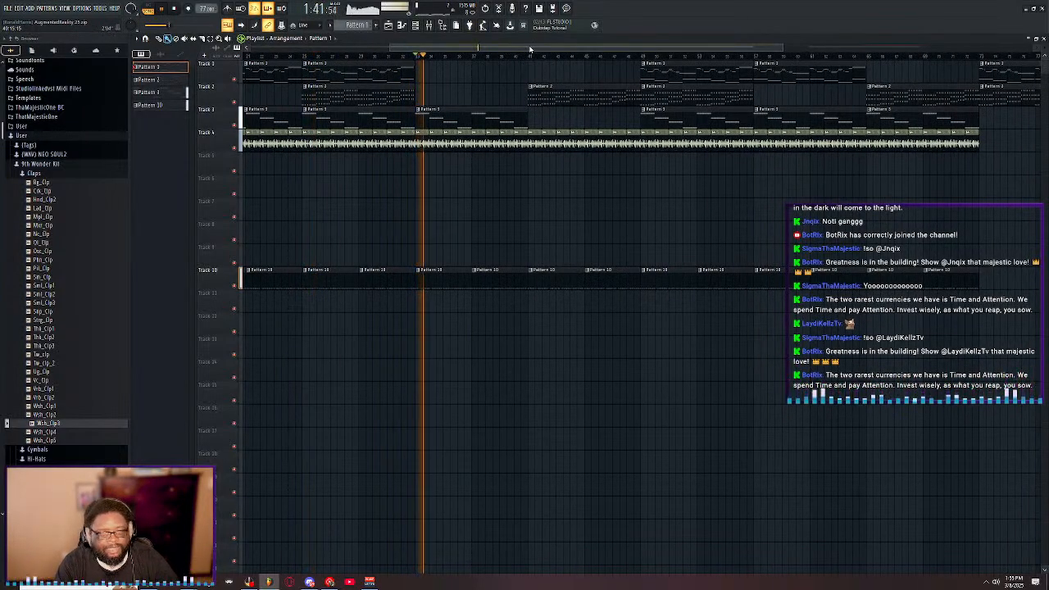
- Play from bar 41, pick Pattern 3 from its track 3 clip, and check the following sections up to bar 57
scroll(526, 61, right, 2)
click(476, 57)
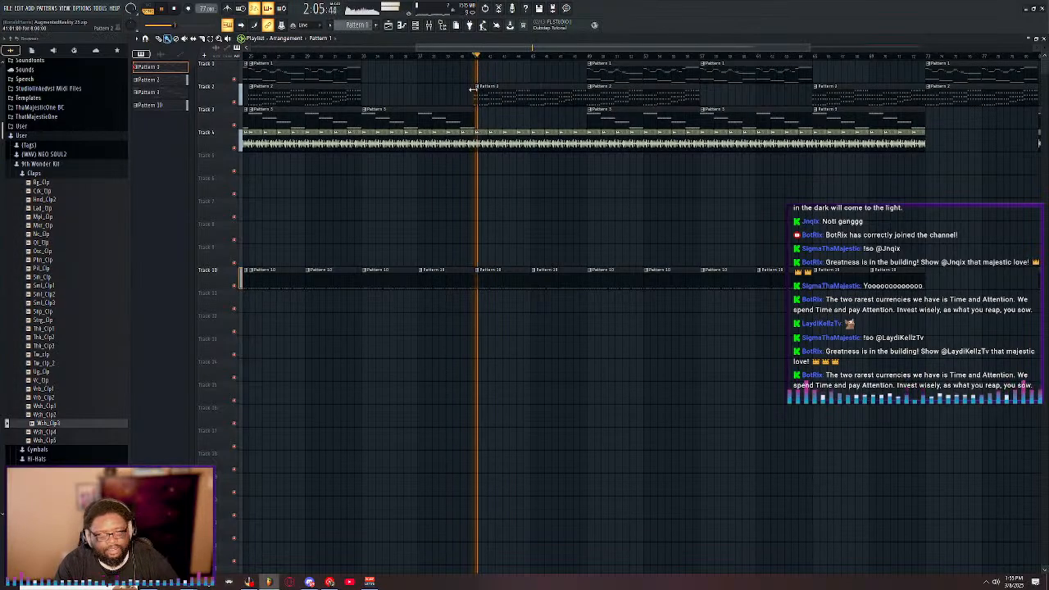
click(460, 115)
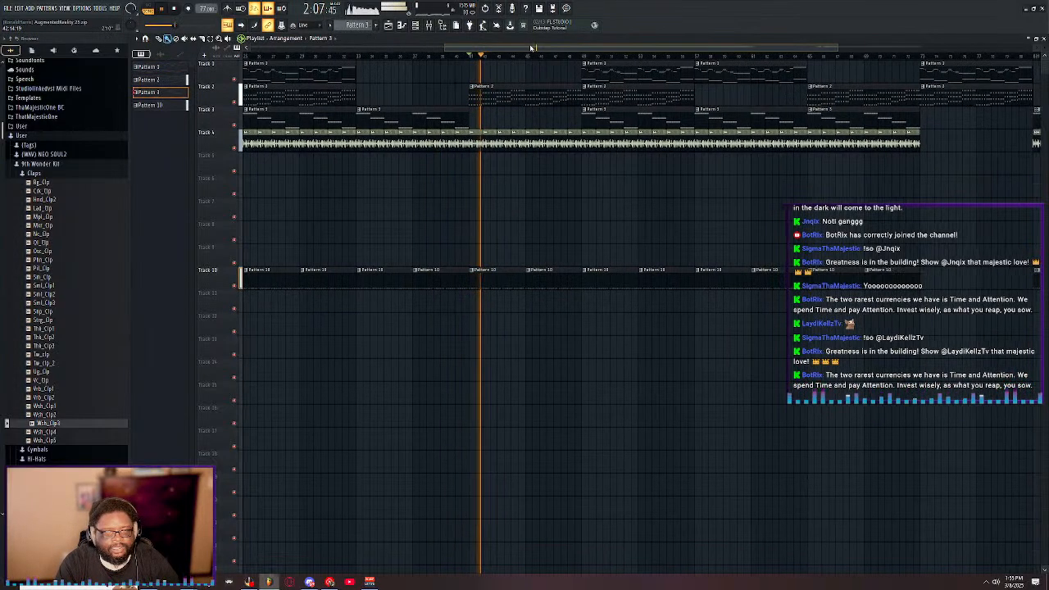
scroll(484, 55, right, 5)
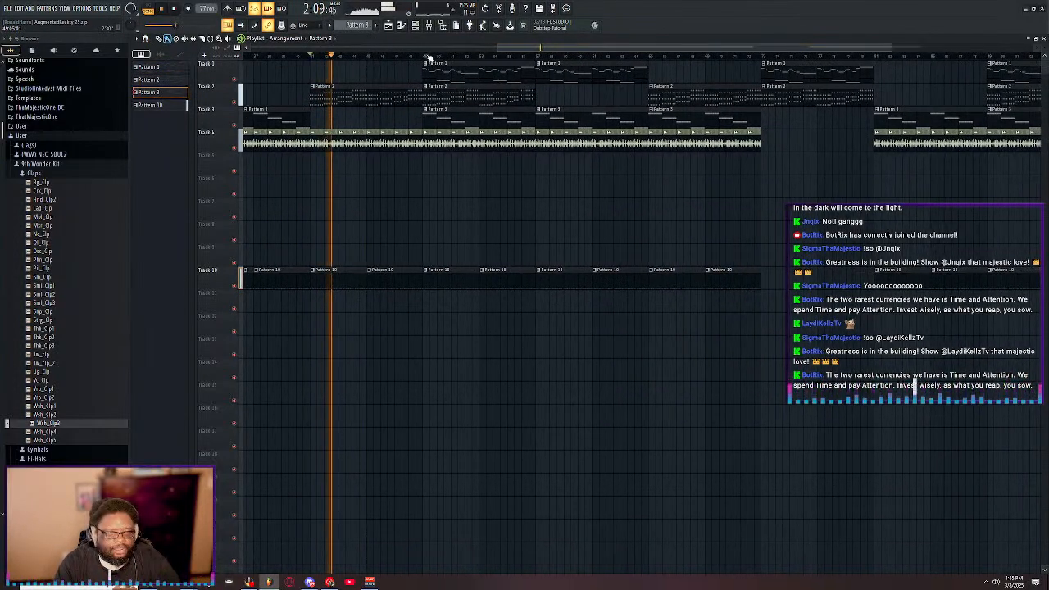
scroll(582, 58, right, 3)
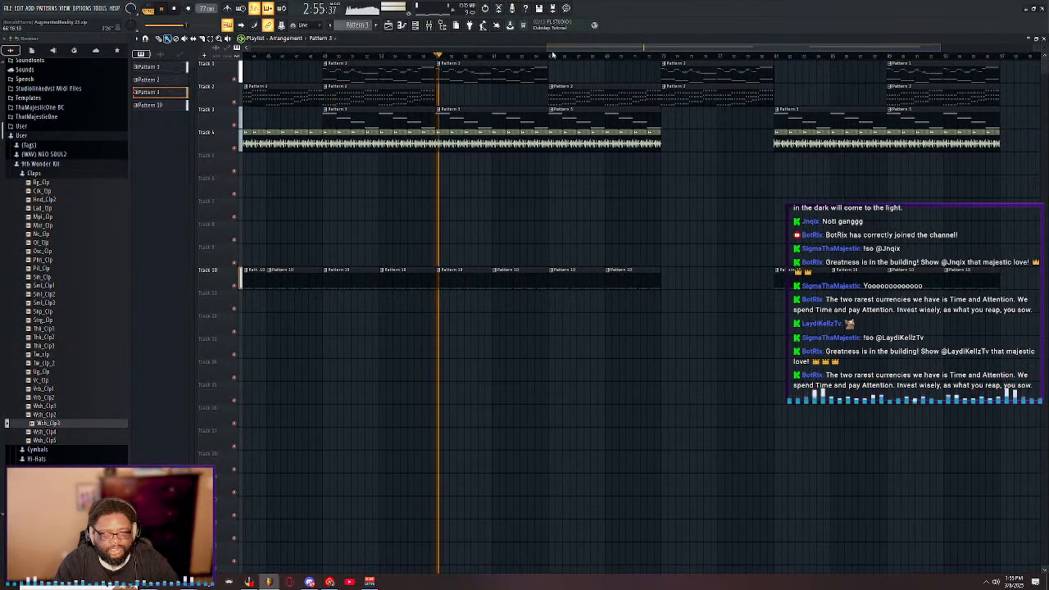
- Listen to the section changes at bars 65, 73, 81 and 89 by starting playback at each one
scroll(391, 59, right, 5)
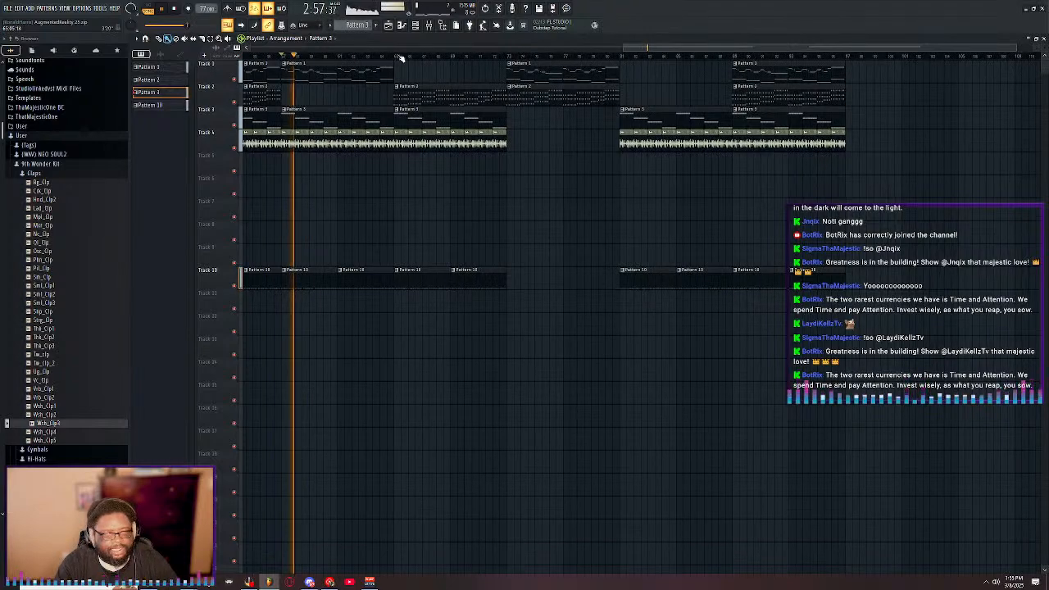
click(395, 57)
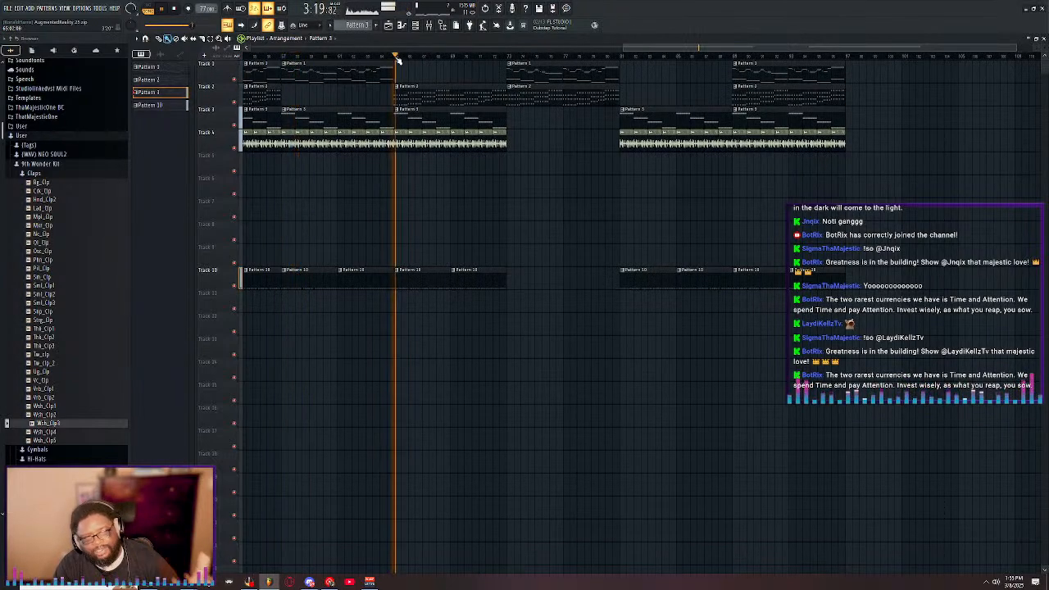
click(508, 59)
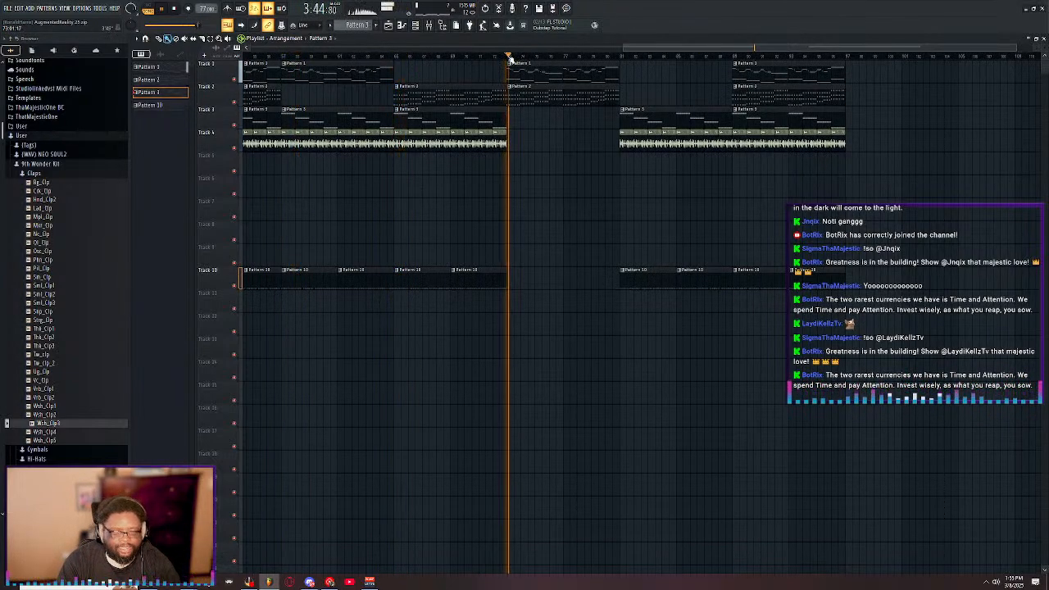
click(630, 59)
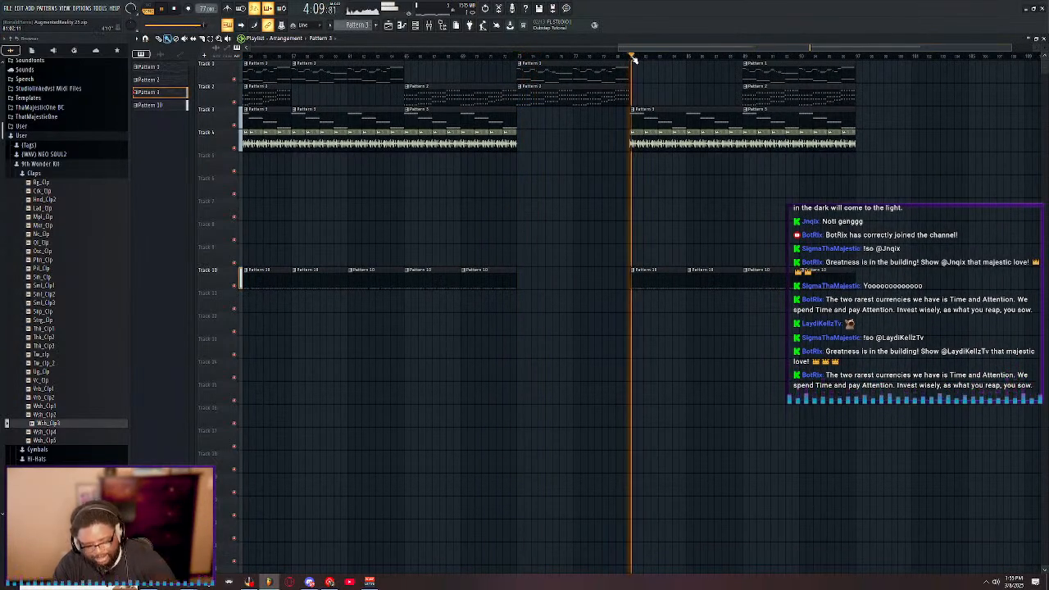
click(743, 59)
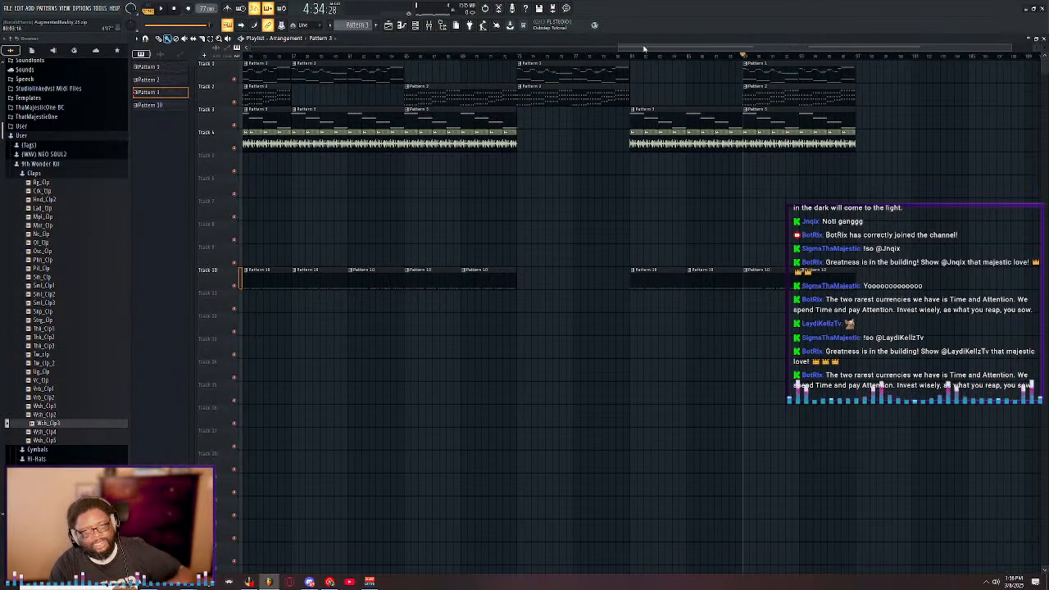
- Restore the playlist from its maximized view and clone the Komplete Kontrol #3 channel in the channel rack
drag(645, 47, 240, 48)
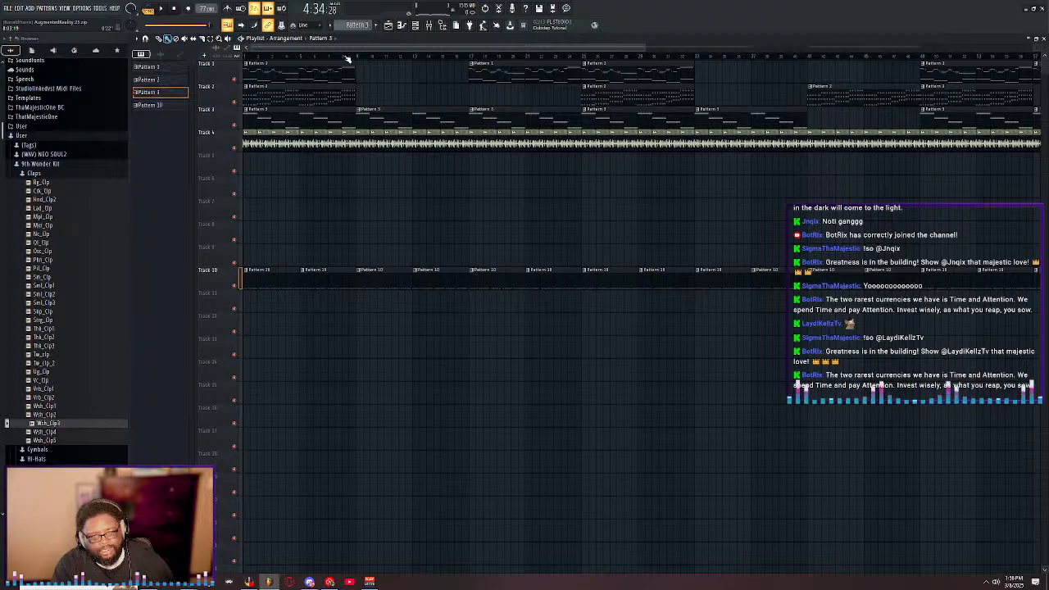
double_click(474, 39)
right_click(194, 145)
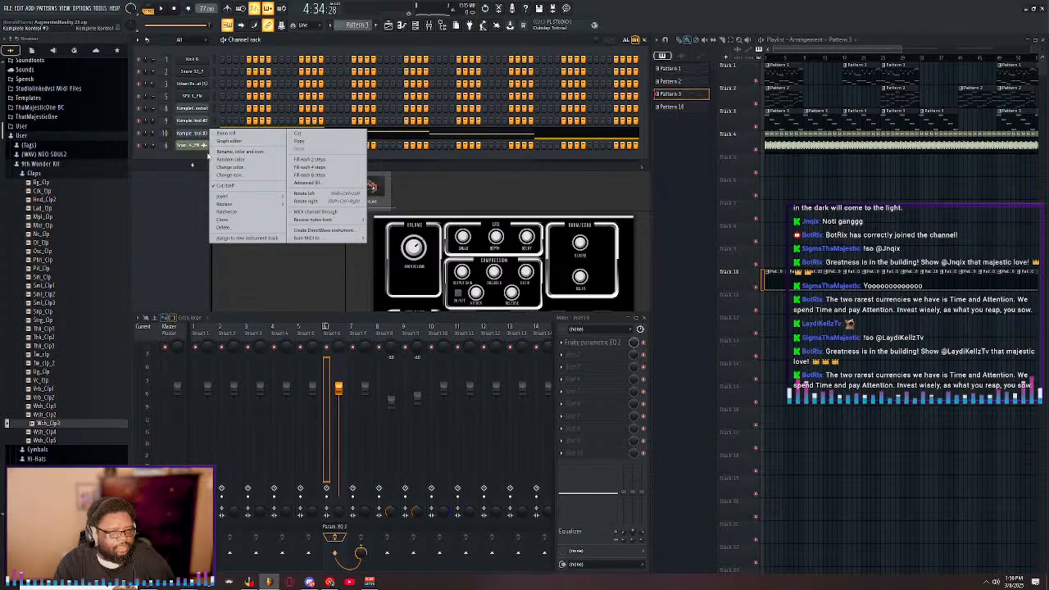
click(235, 220)
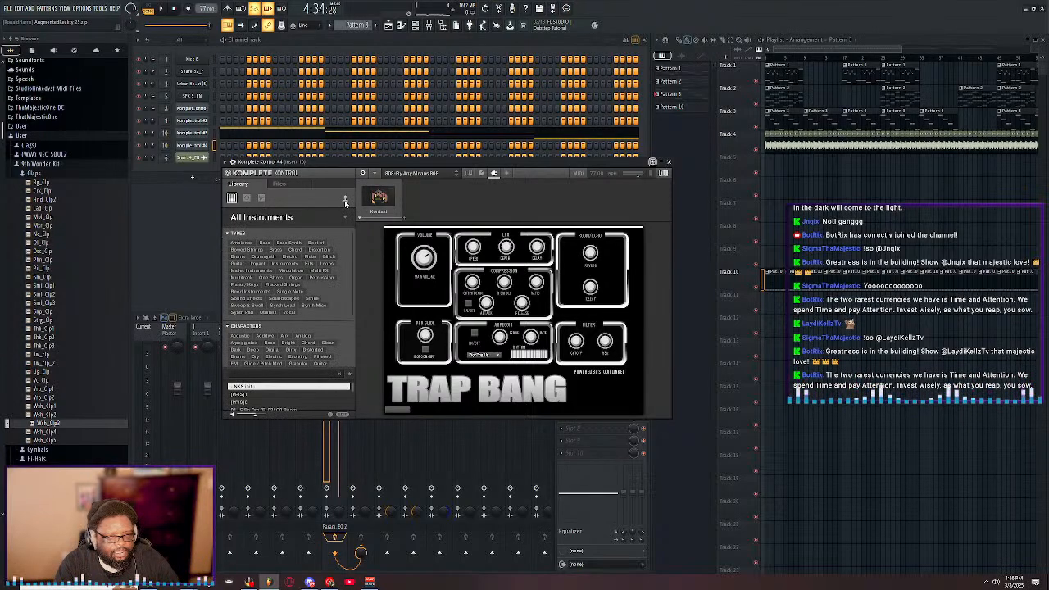
- Choose the Mallet Flux library from all instruments in the cloned Komplete Kontrol #4
click(344, 217)
scroll(327, 296, down, 7)
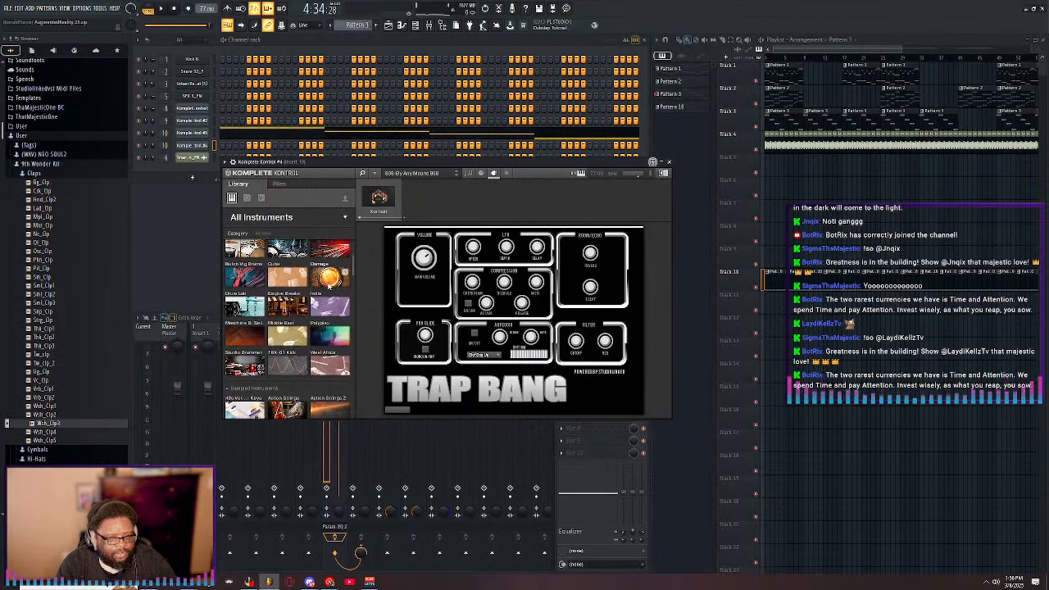
scroll(326, 295, down, 5)
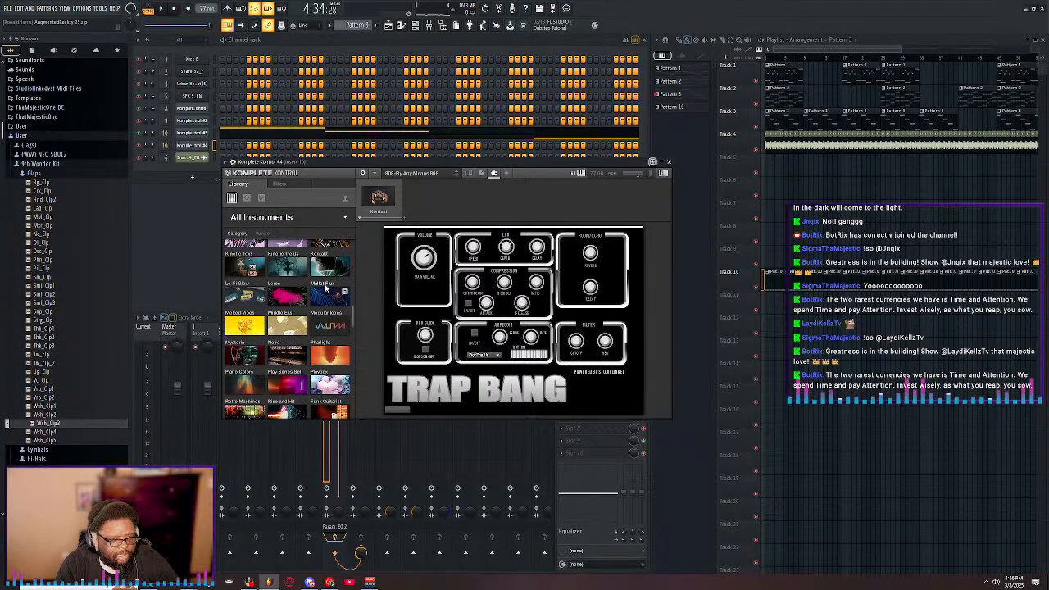
click(327, 303)
- Audition several Arp 8th presets in Mallet Flux and load Arp 8th 21 Morph
scroll(278, 346, down, 2)
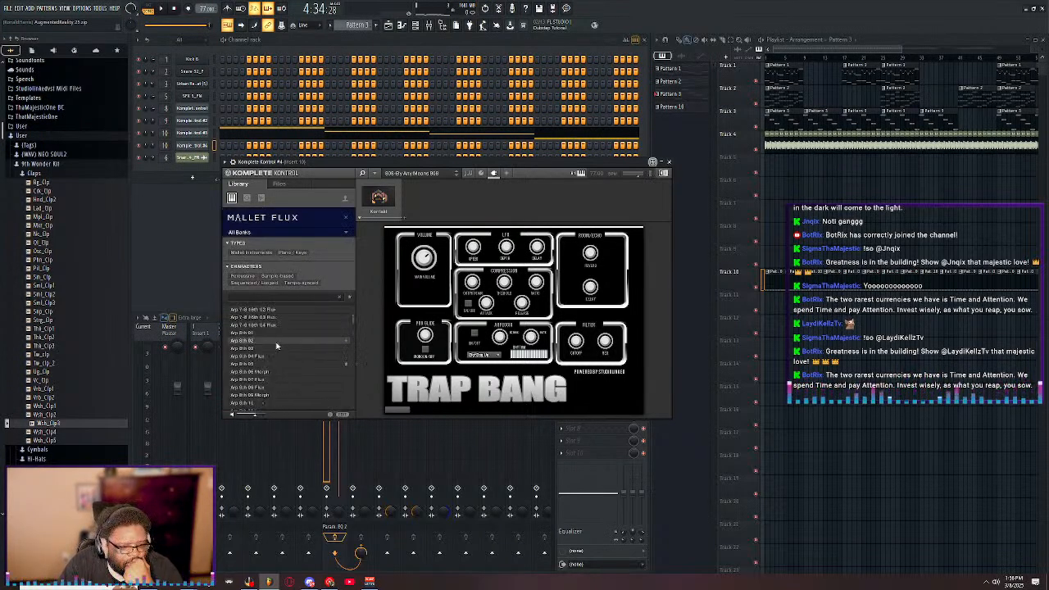
click(265, 395)
scroll(276, 397, down, 2)
click(267, 373)
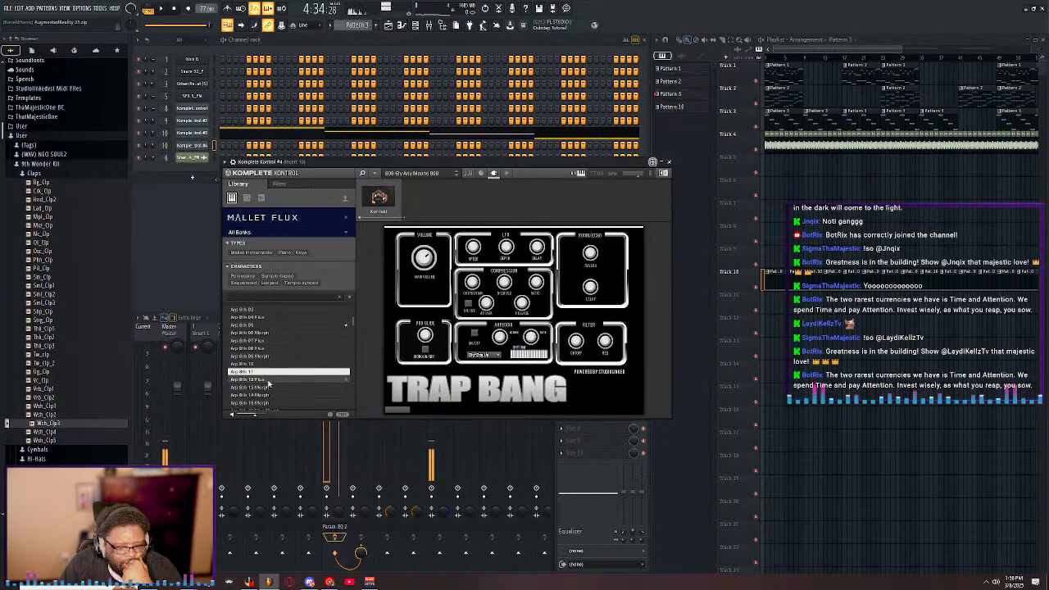
scroll(268, 384, down, 2)
click(271, 349)
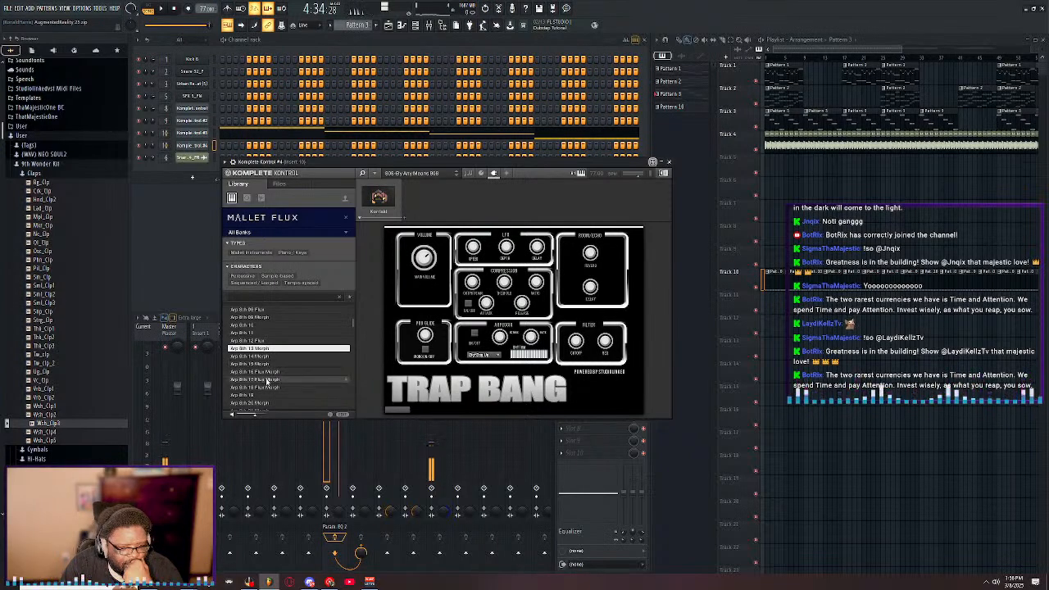
click(260, 396)
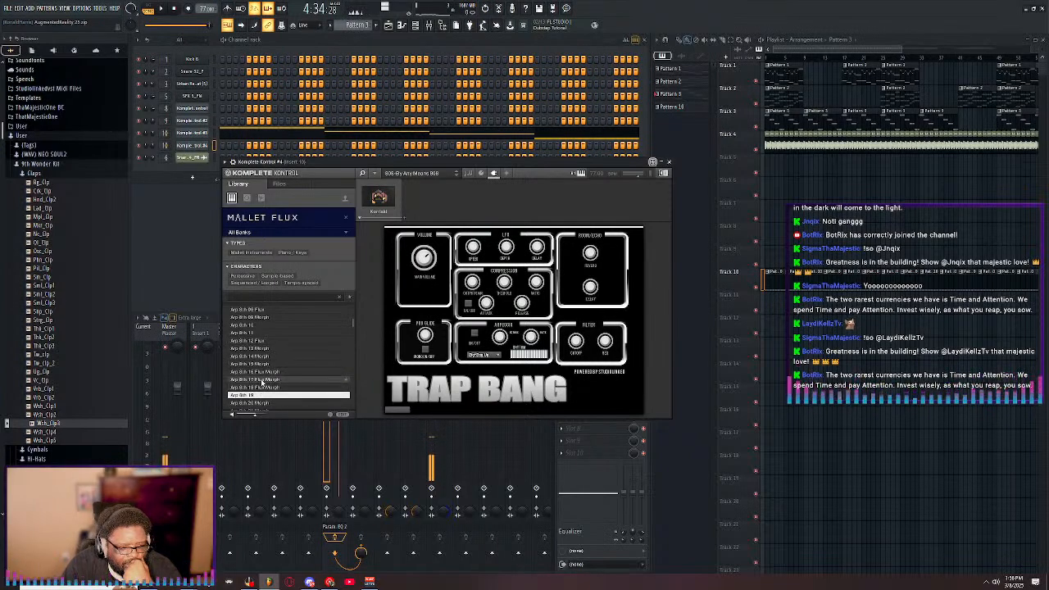
click(264, 334)
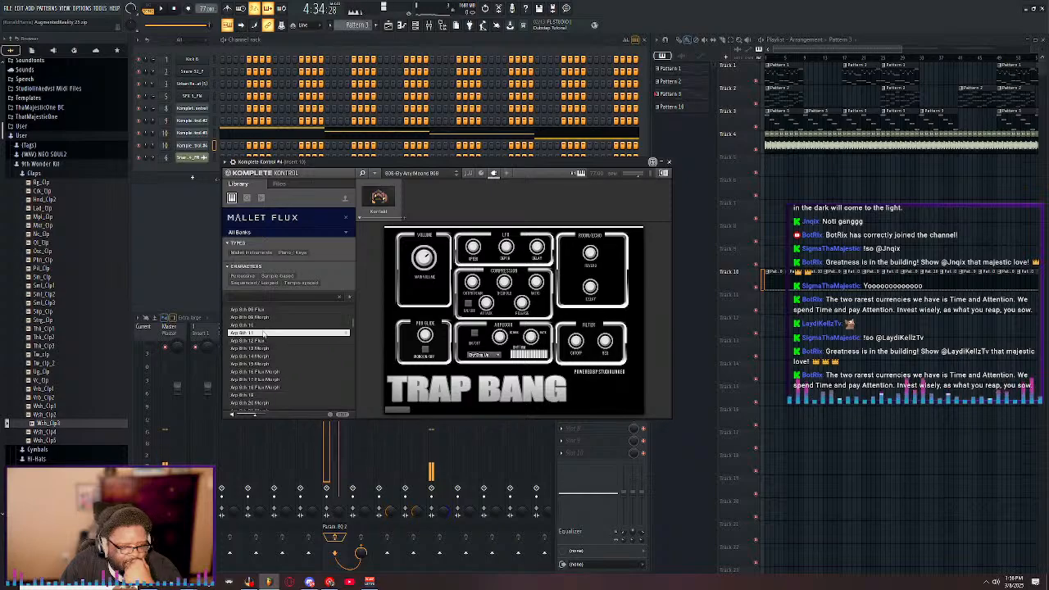
scroll(265, 328, down, 2)
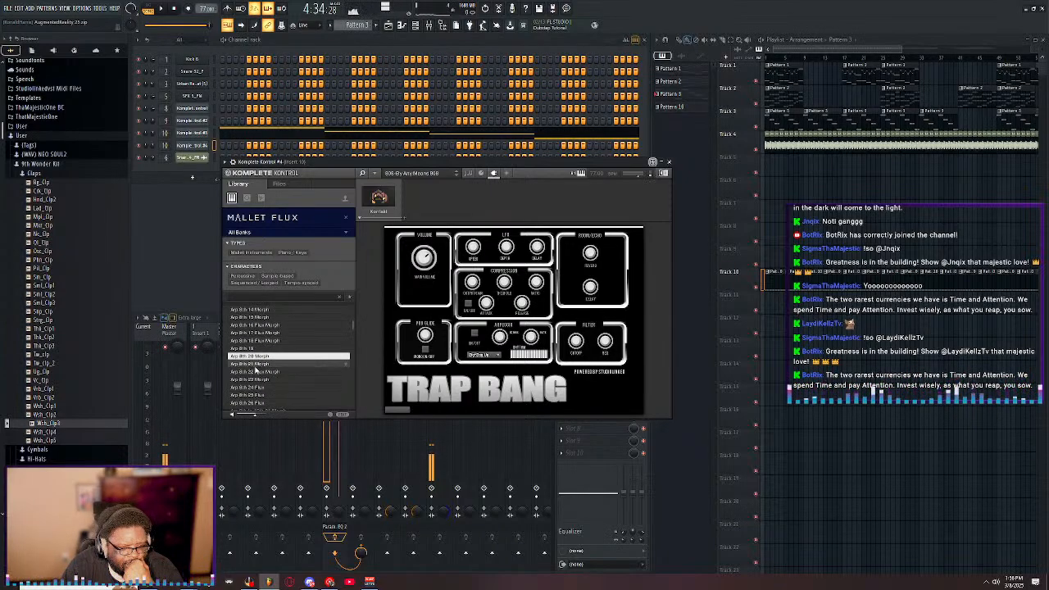
click(258, 364)
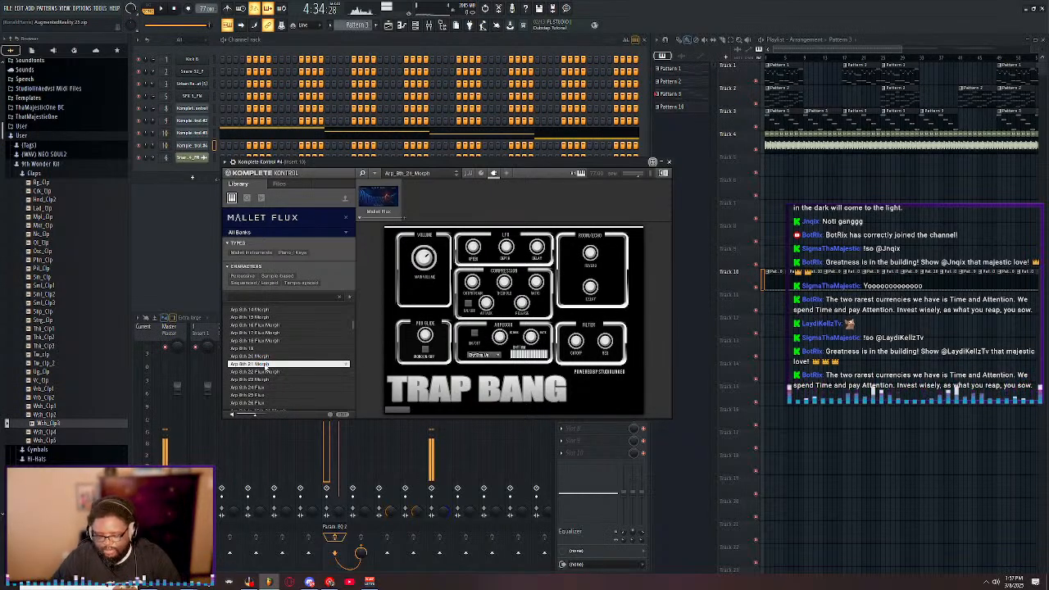
- Open Pattern 1's Komplete Kontrol notes in the piano roll and examine the melody across its length and pitch range
double_click(767, 69)
double_click(774, 73)
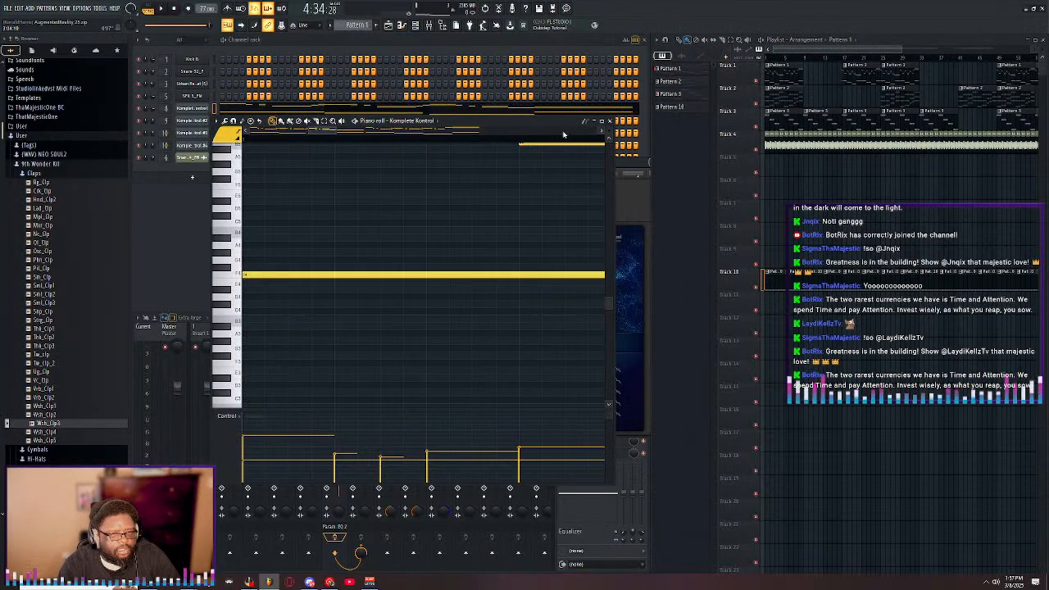
scroll(504, 143, down, 8)
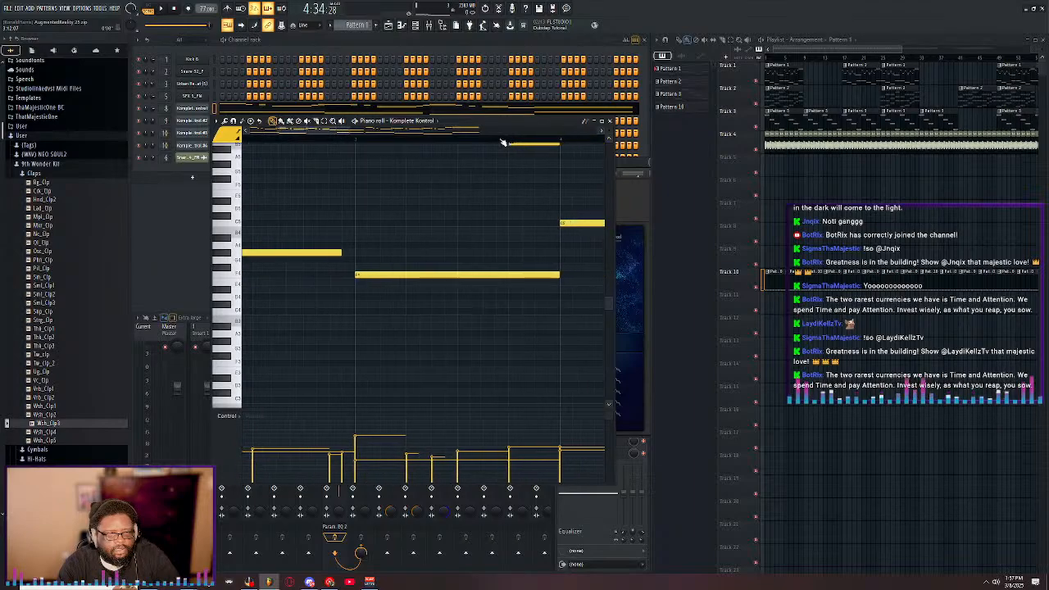
scroll(338, 249, up, 4)
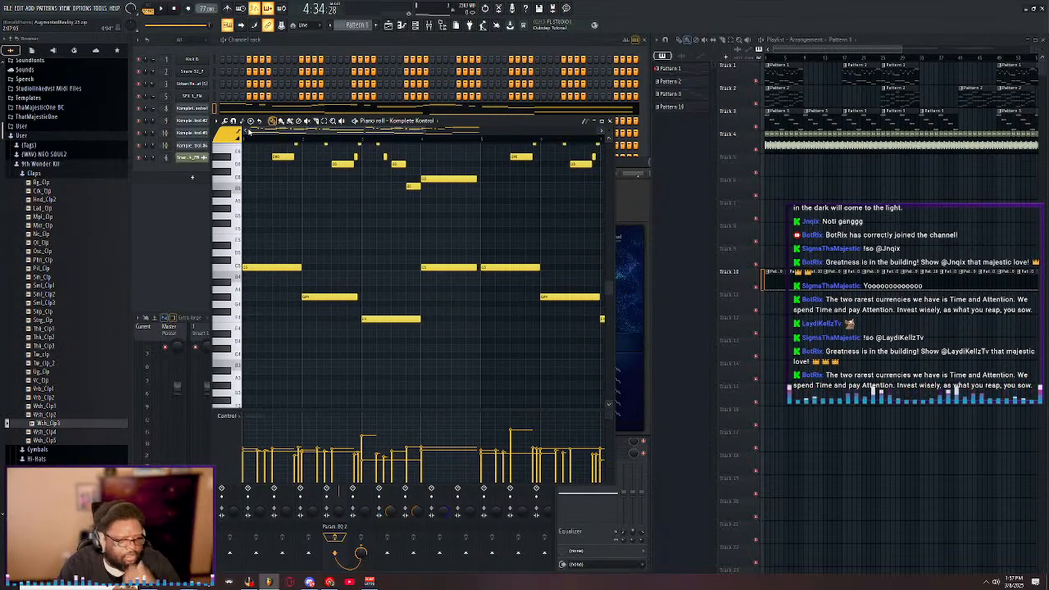
scroll(302, 230, up, 8)
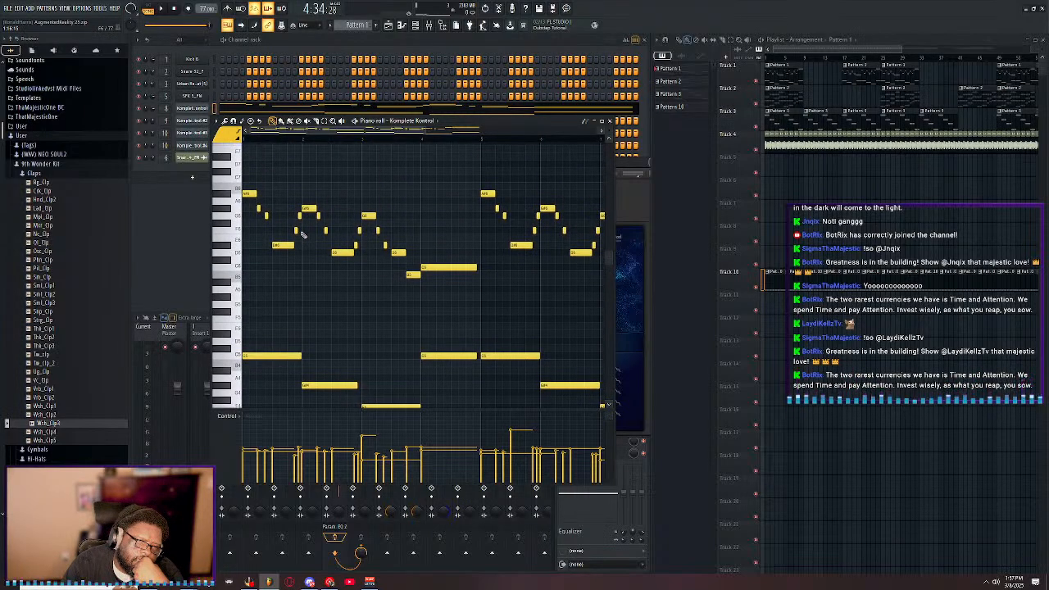
scroll(303, 235, down, 20)
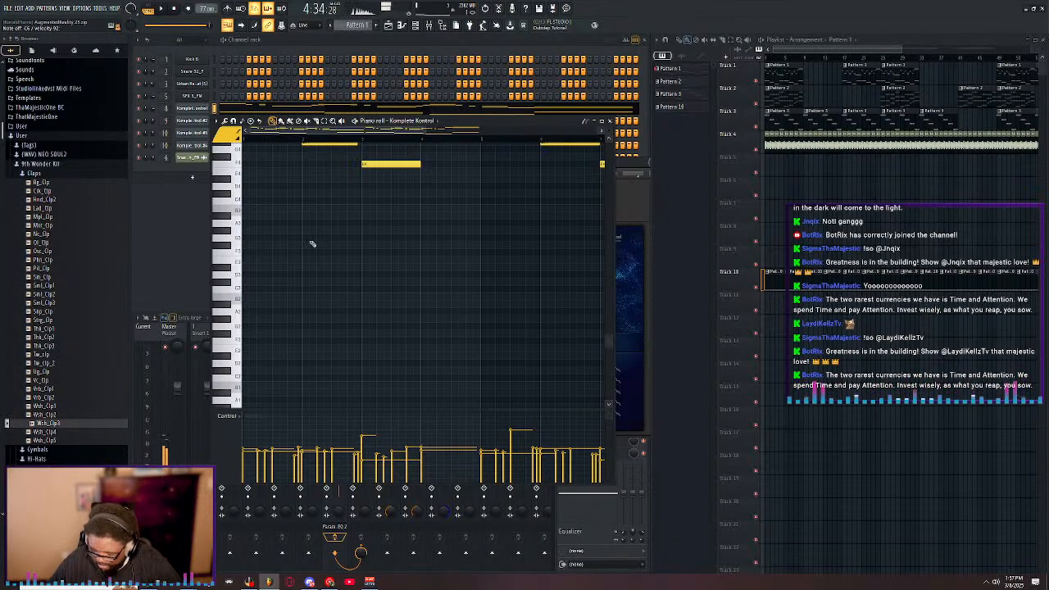
- Play the arrangement and show the Mix page of Mallet Flux in Komplete Kontrol #4
key(space)
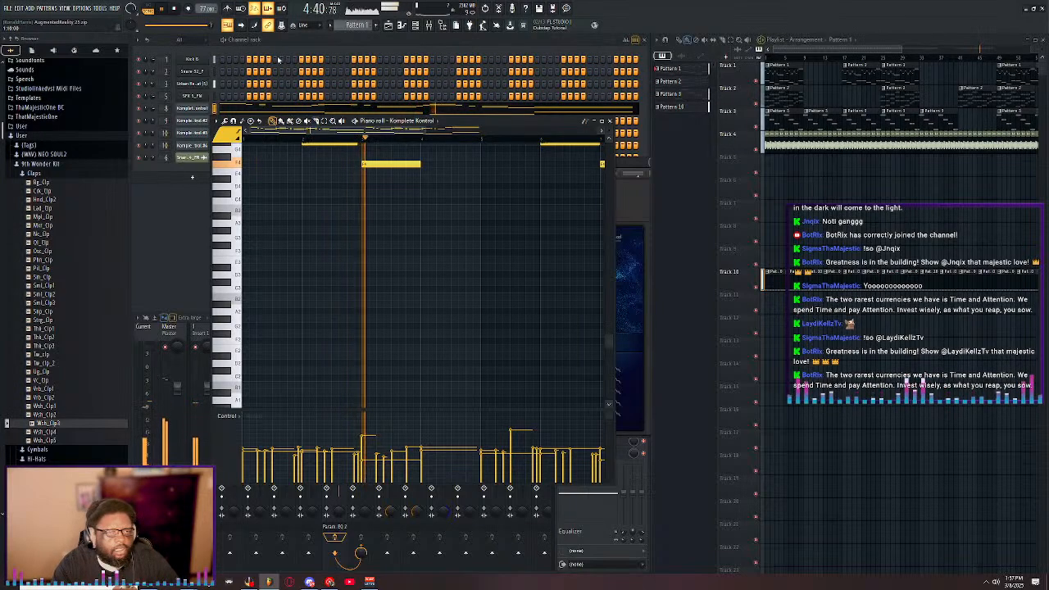
click(205, 112)
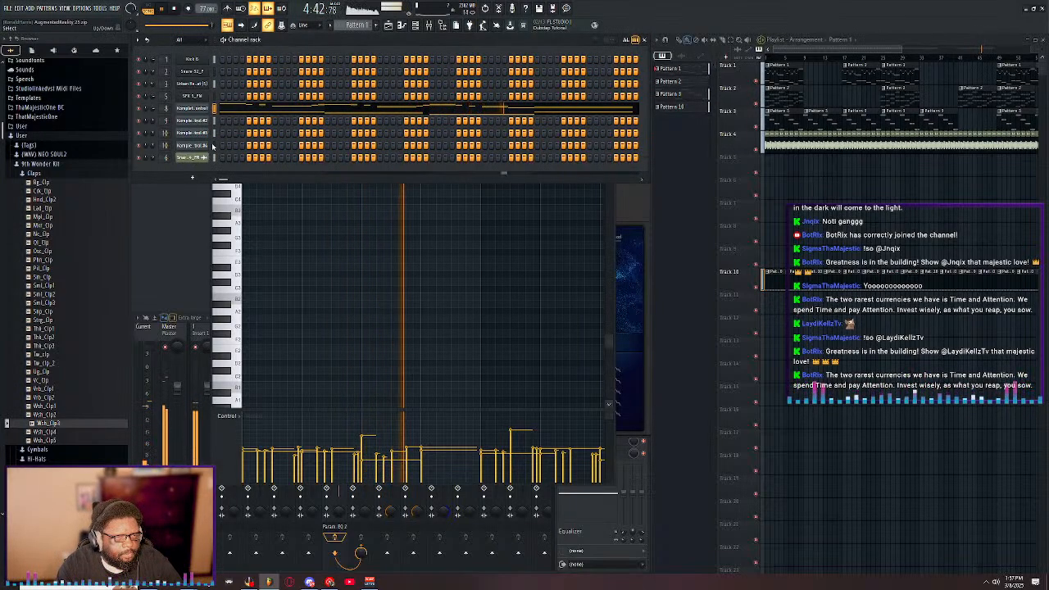
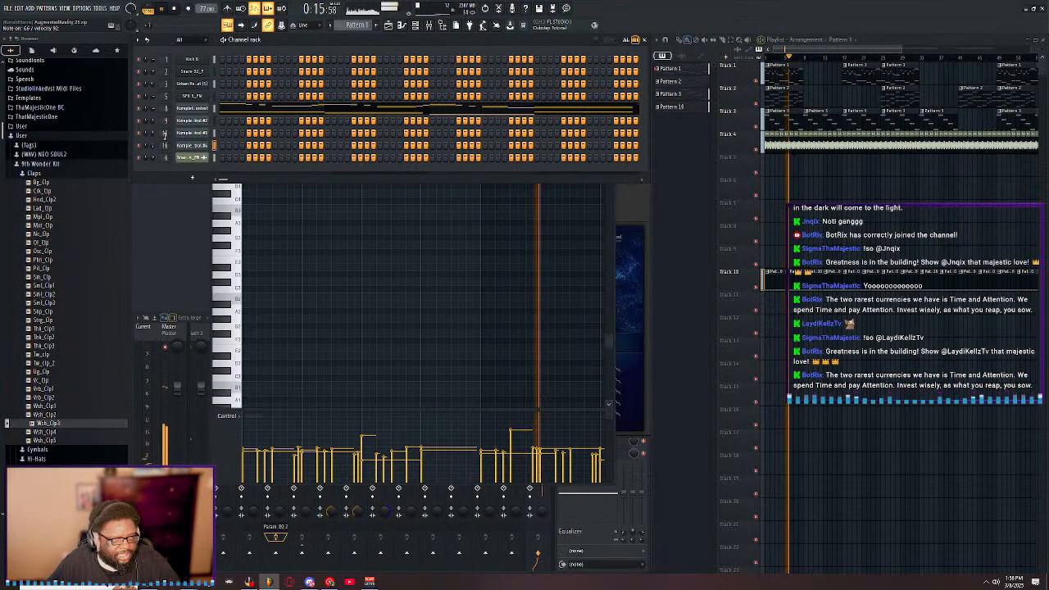
click(625, 215)
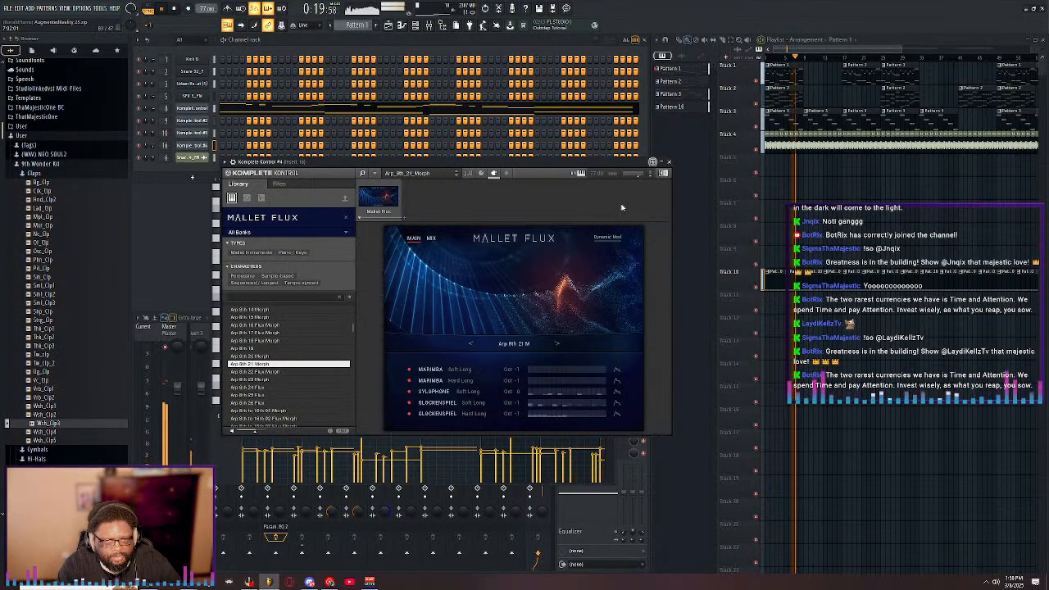
click(431, 238)
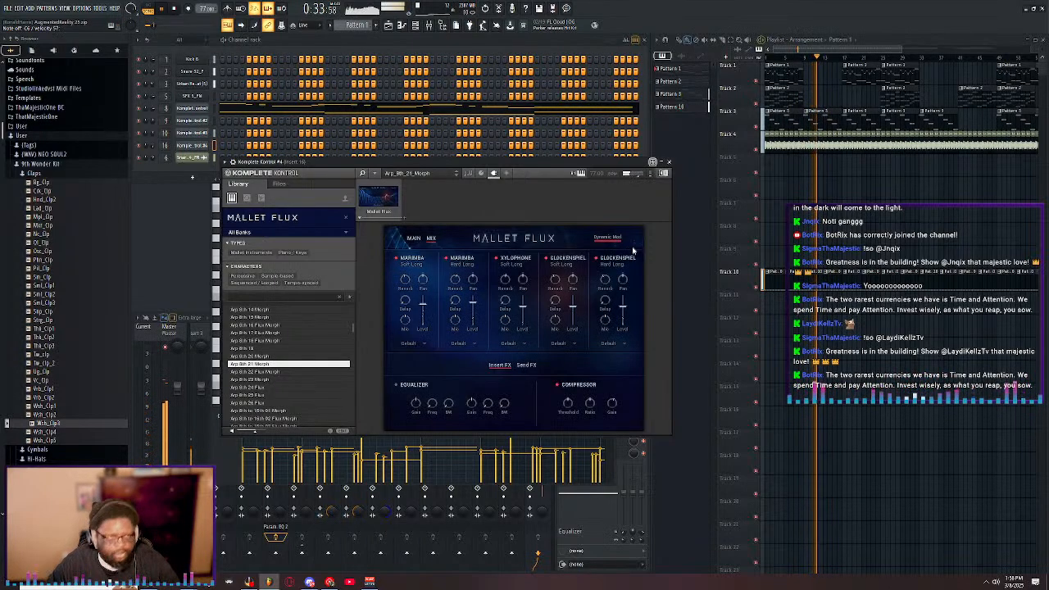
- Set the Komplete Kontrol #4 channel volume to 74% and stop playback
drag(154, 149, 156, 150)
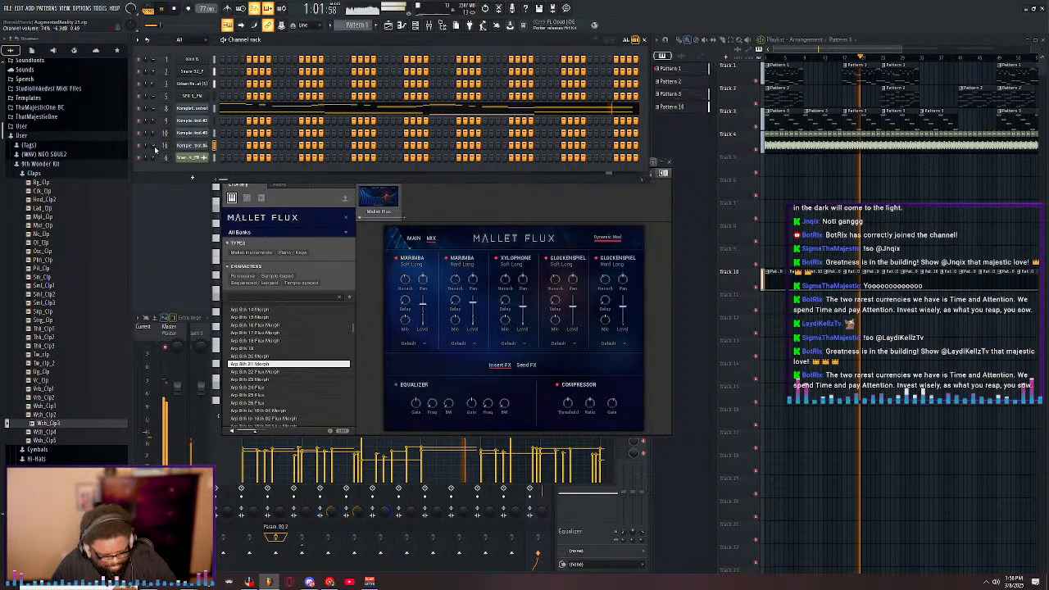
key(space)
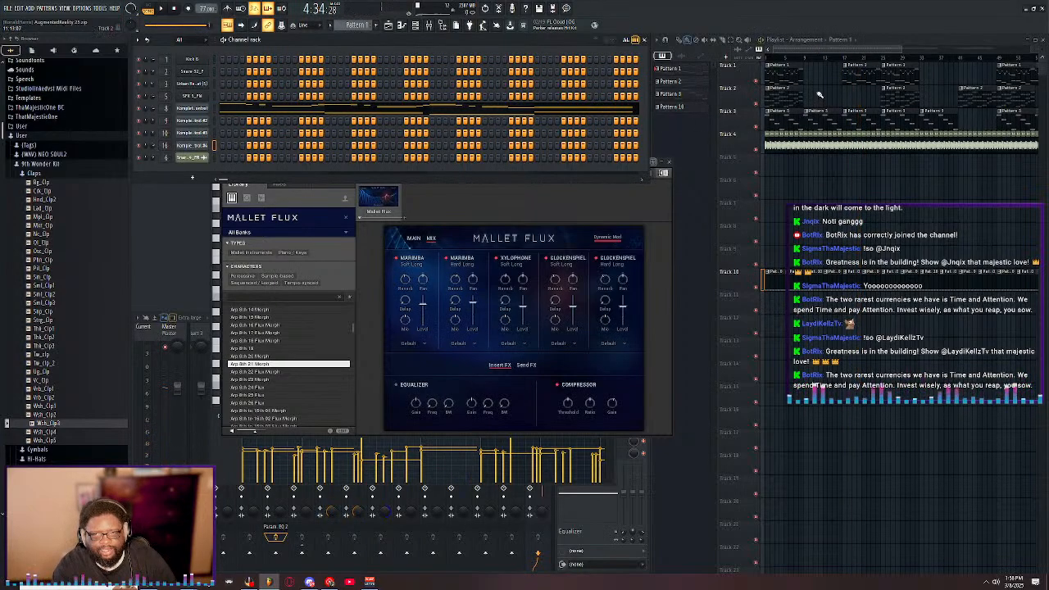
- Audition the Arp 8th 22 to 25 presets in Mallet Flux and try out Arp 8th 25 Flux and Arp 8th 26 Flux
scroll(835, 59, down, 3)
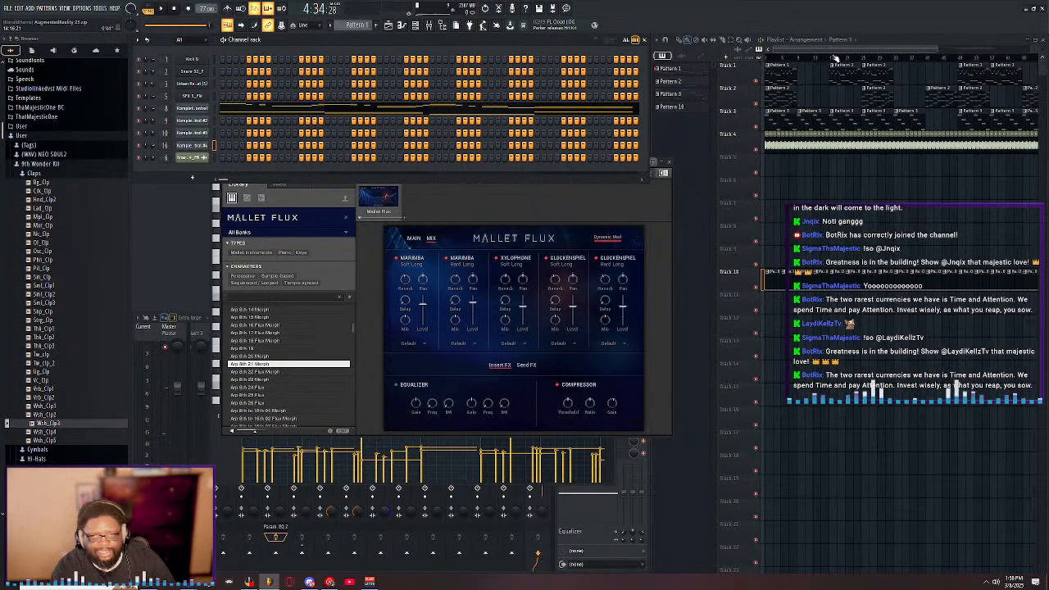
click(282, 372)
click(277, 380)
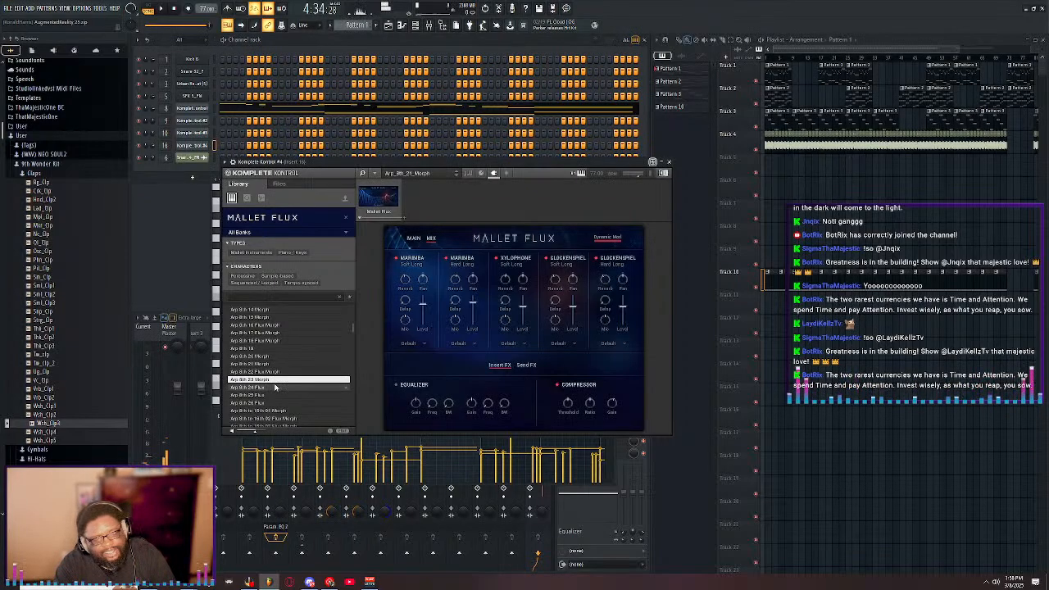
click(272, 388)
click(266, 396)
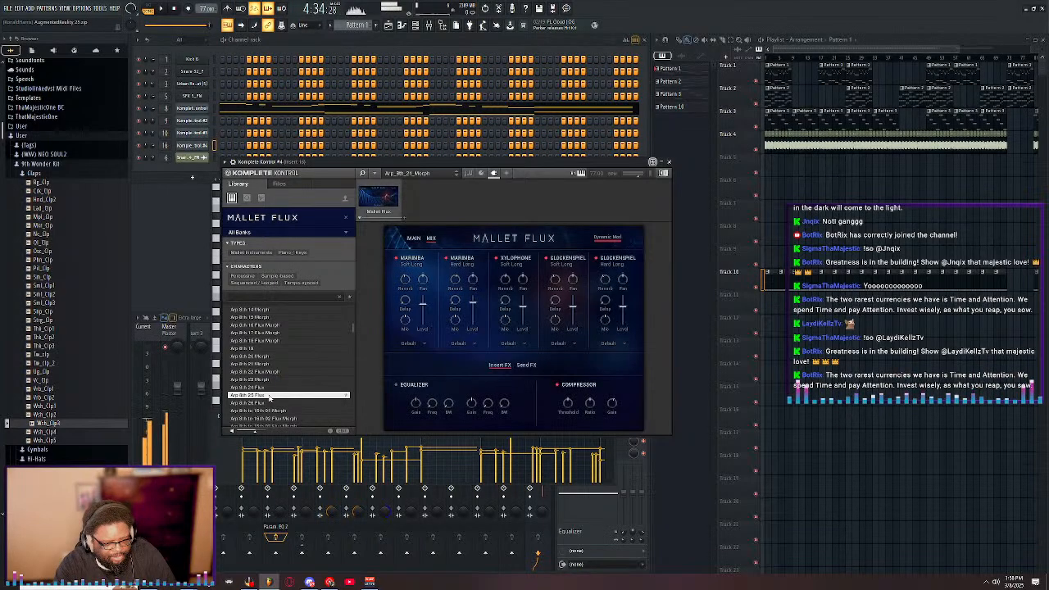
double_click(268, 397)
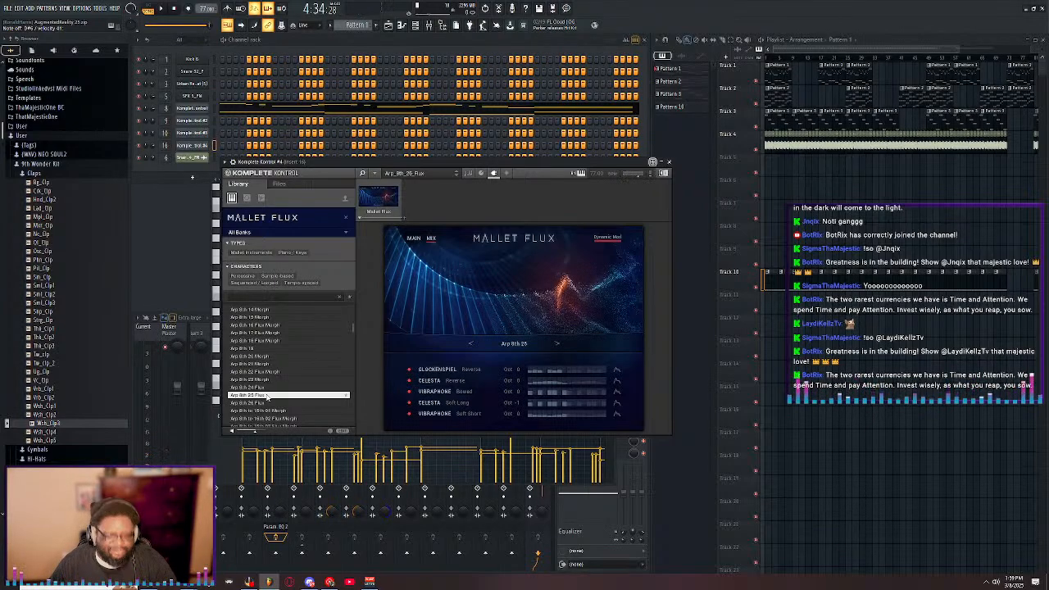
click(475, 53)
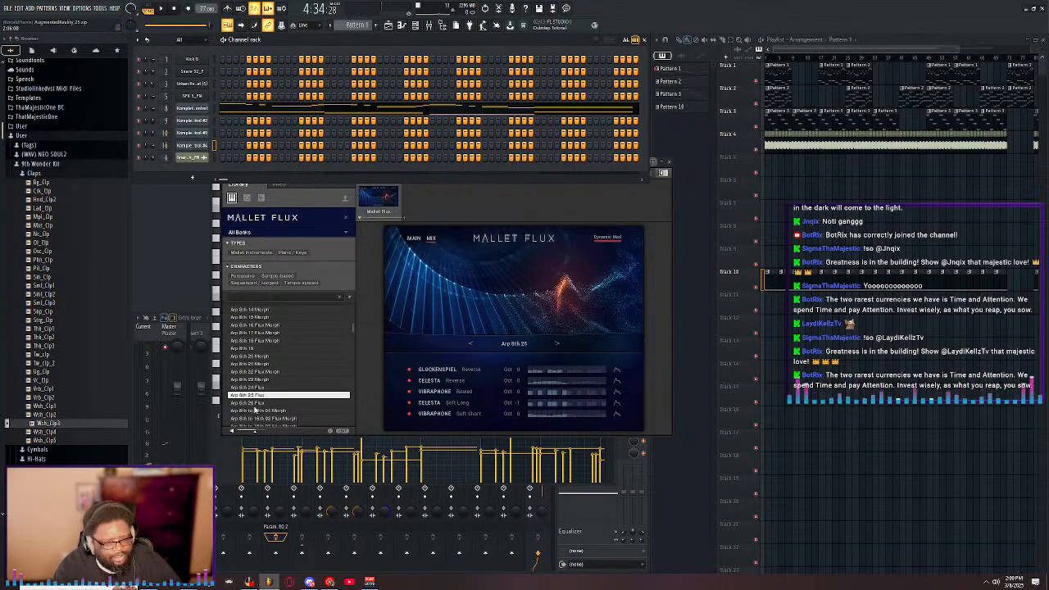
click(257, 403)
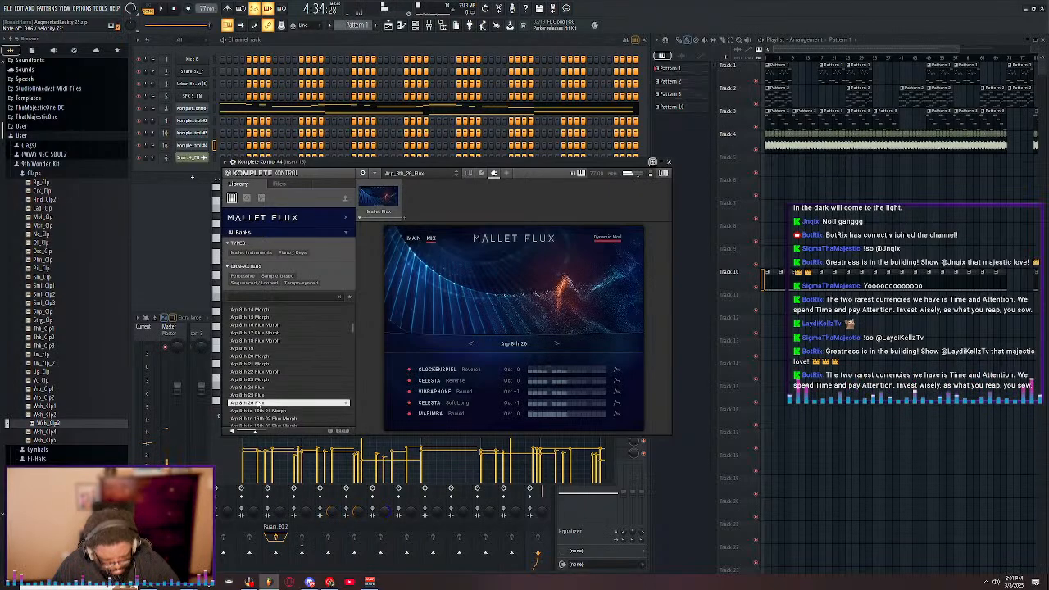
- Audition the Arp 8th to 16th presets and the first Arp 16th ones, and load Arp 16th 02 Morph
click(285, 410)
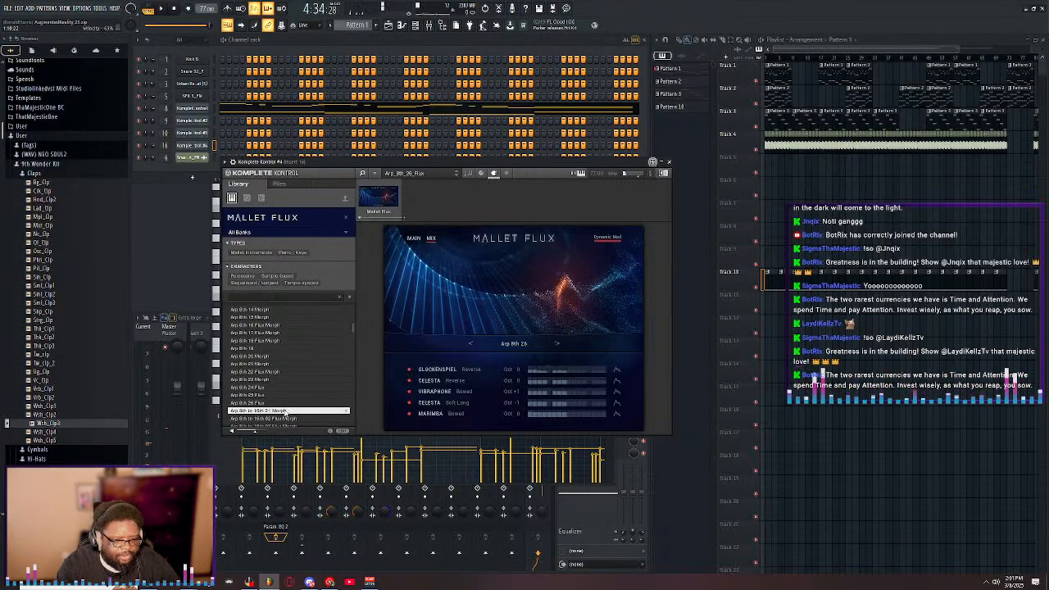
click(293, 418)
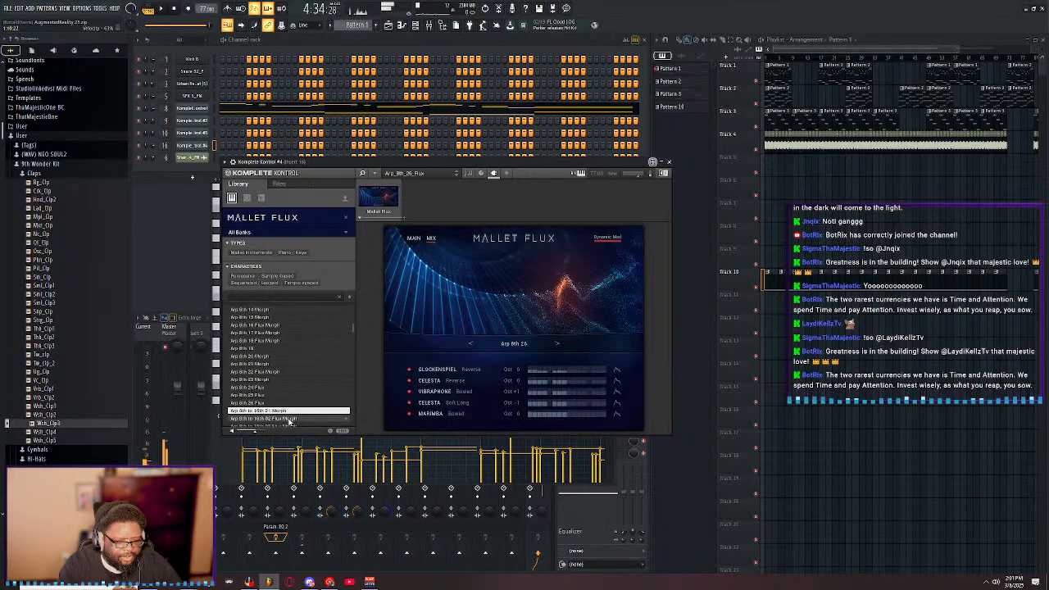
scroll(294, 414, down, 1)
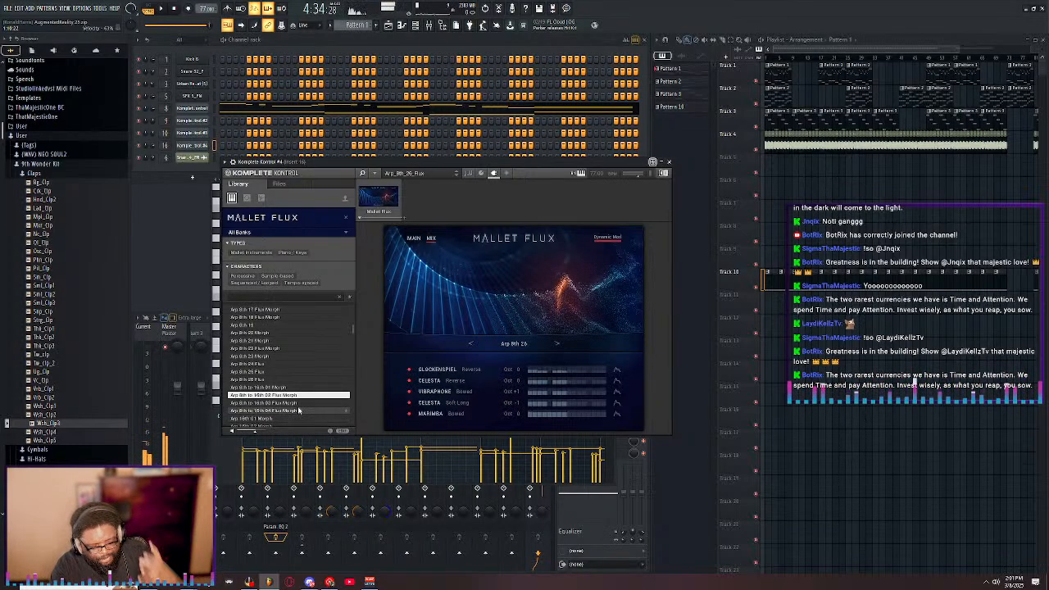
click(300, 405)
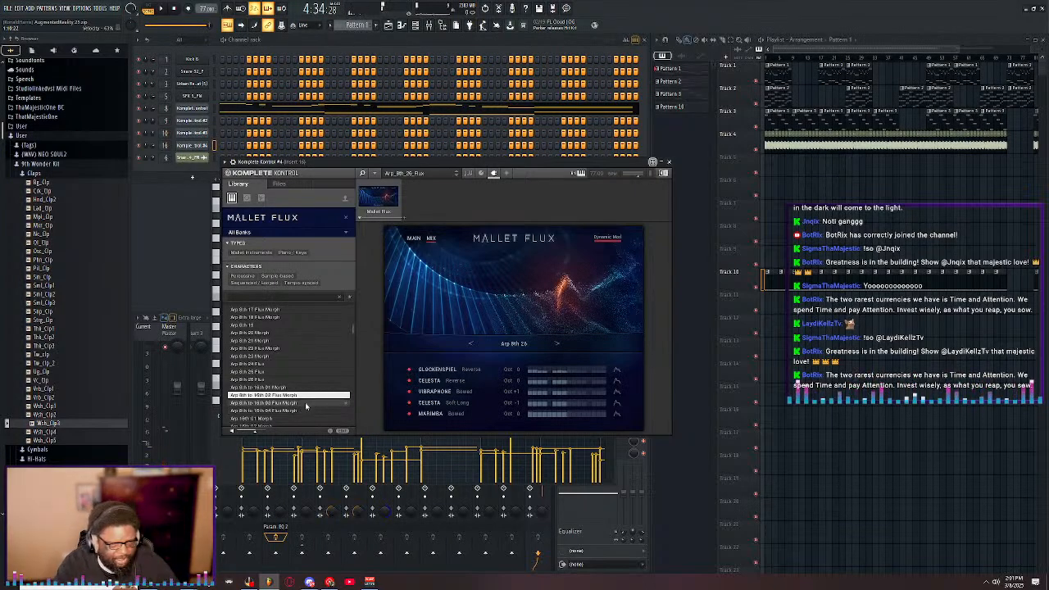
click(302, 411)
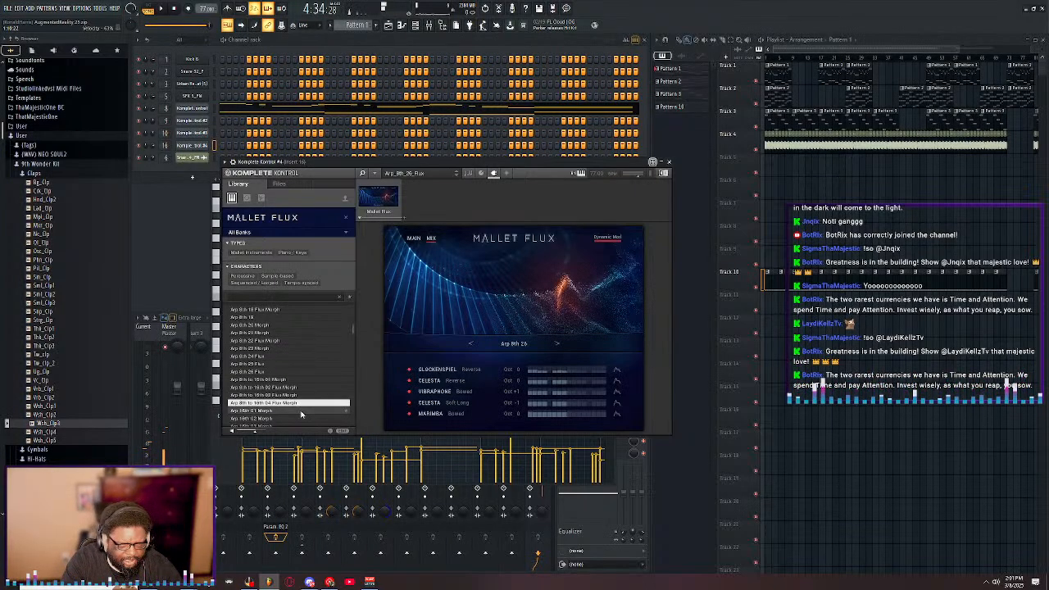
scroll(279, 407, down, 1)
click(276, 402)
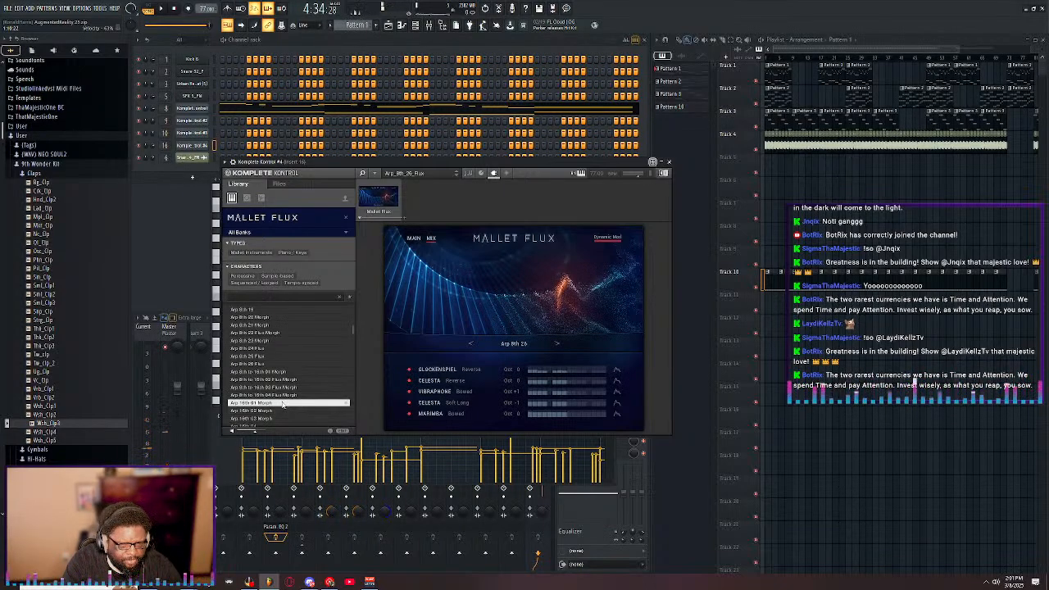
click(276, 411)
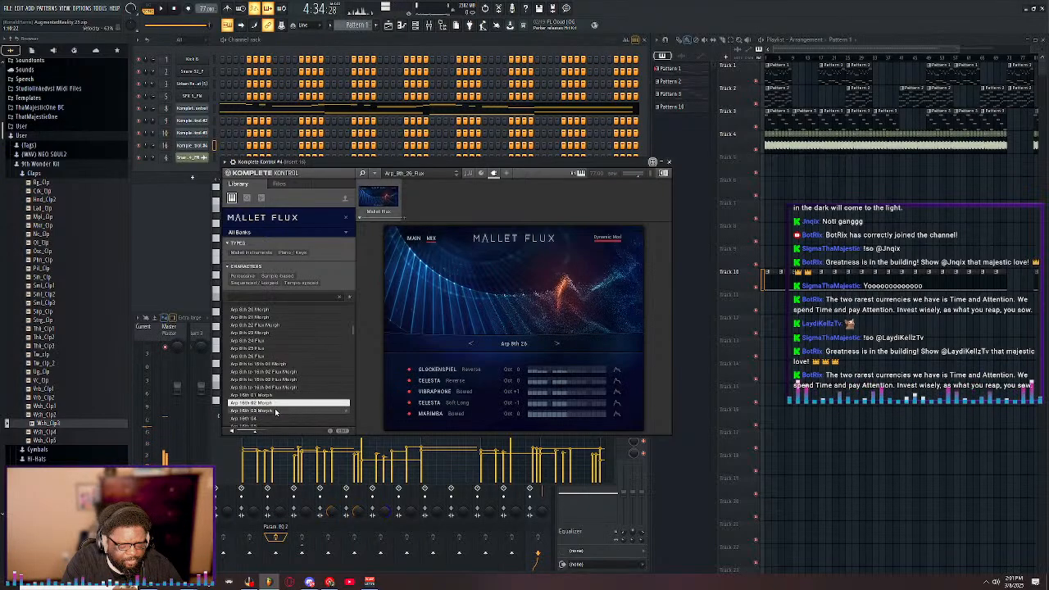
double_click(282, 404)
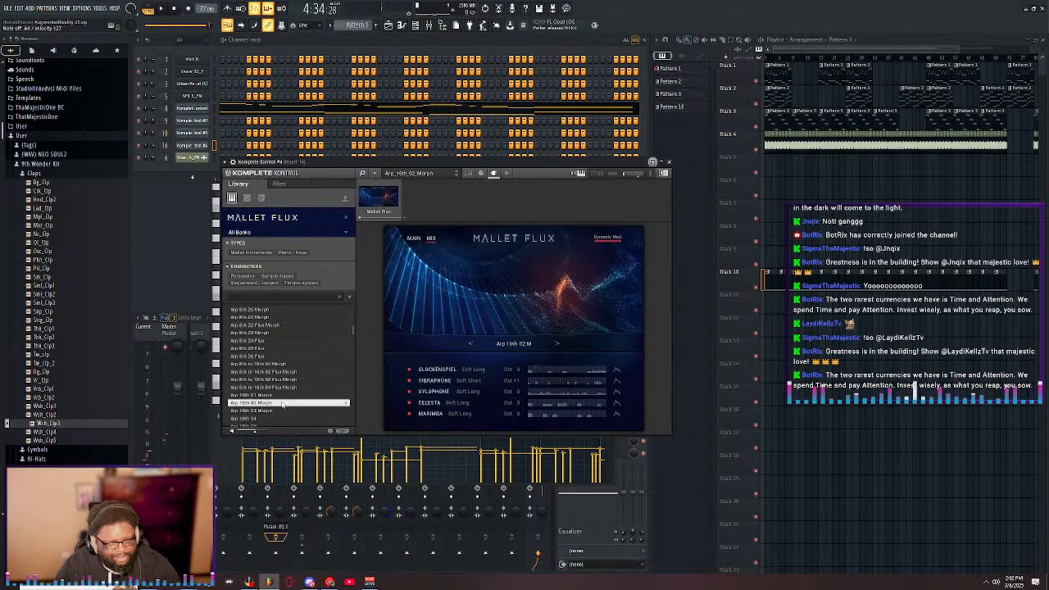
- Audition the Arp 16th presets from 03 onward, load Arp 16th 08, and play it with the arrangement
click(272, 411)
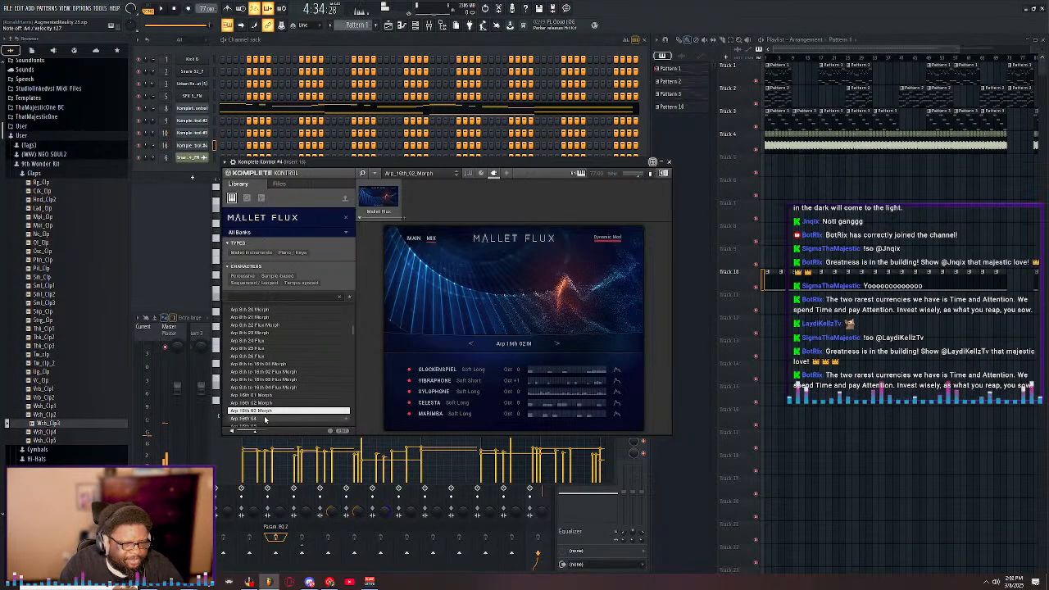
click(265, 418)
scroll(265, 419, down, 1)
click(270, 395)
click(272, 404)
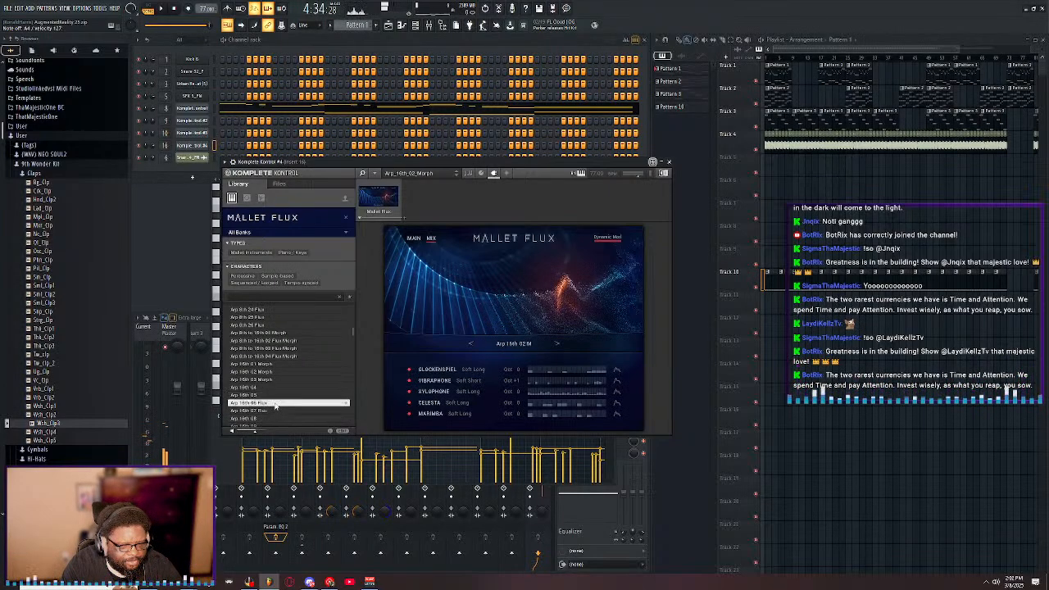
click(271, 411)
scroll(273, 406, down, 1)
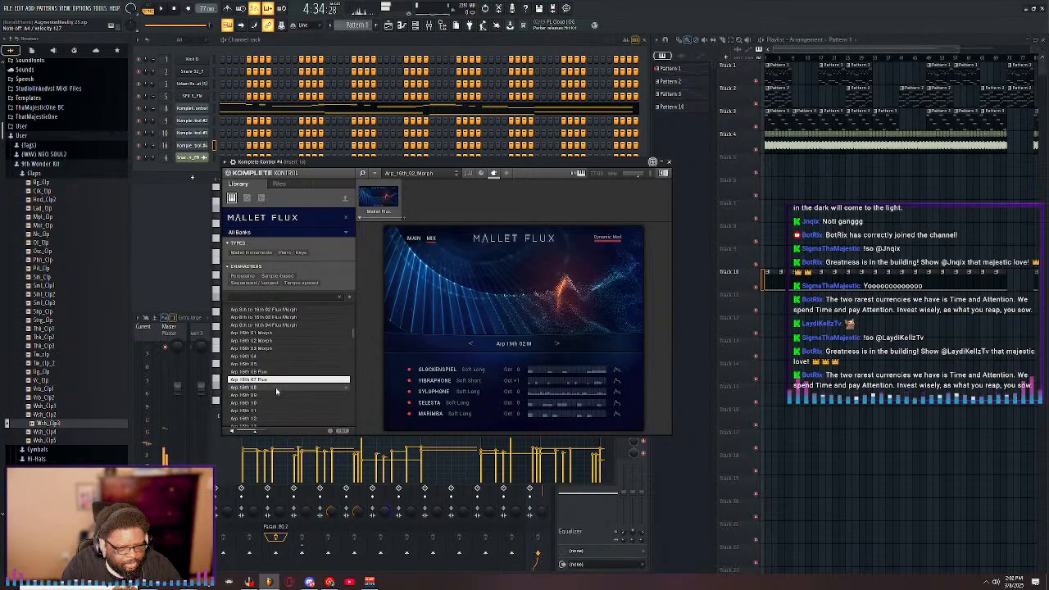
click(270, 391)
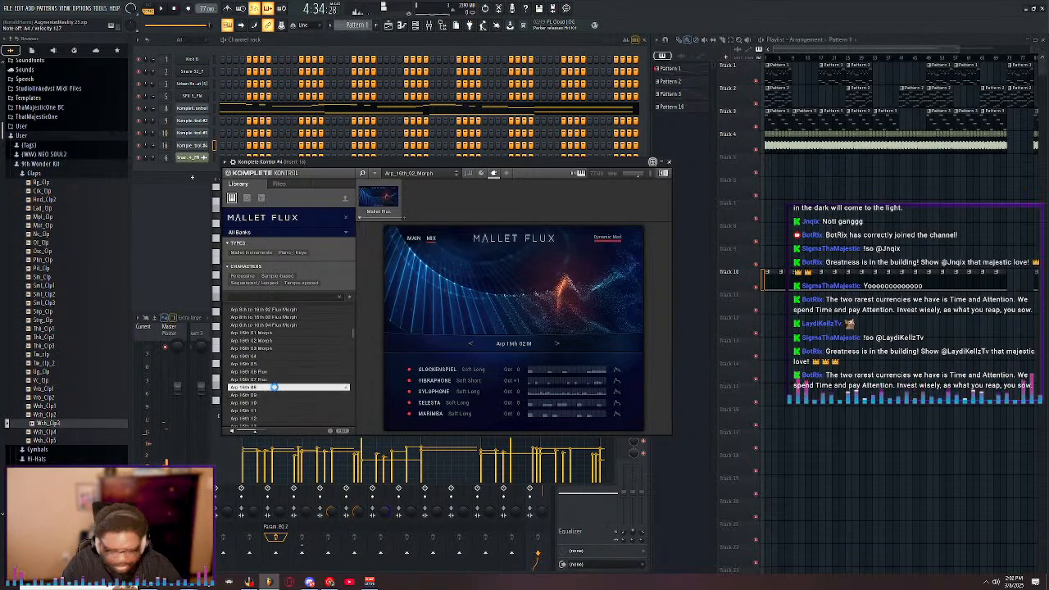
double_click(274, 389)
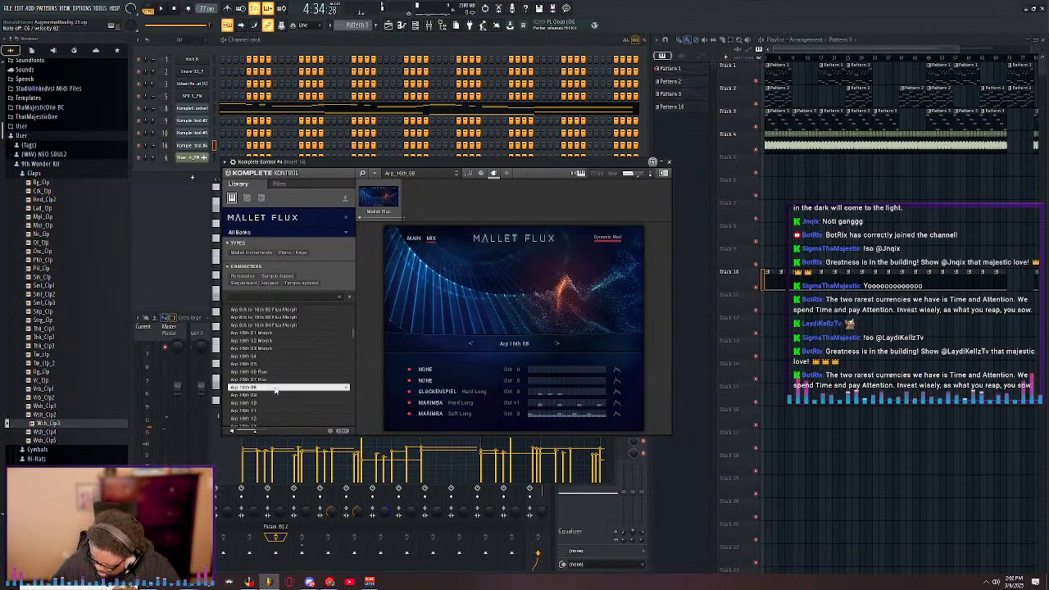
click(162, 8)
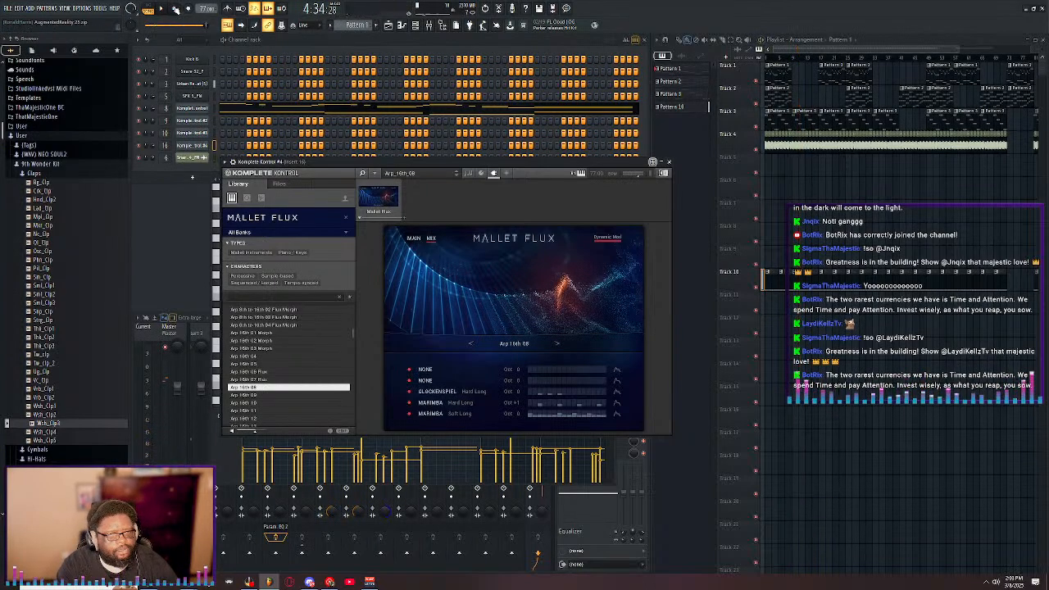
- Open Pattern 2's Komplete Kontrol #2 notes in the piano roll and select and copy all of them
double_click(781, 72)
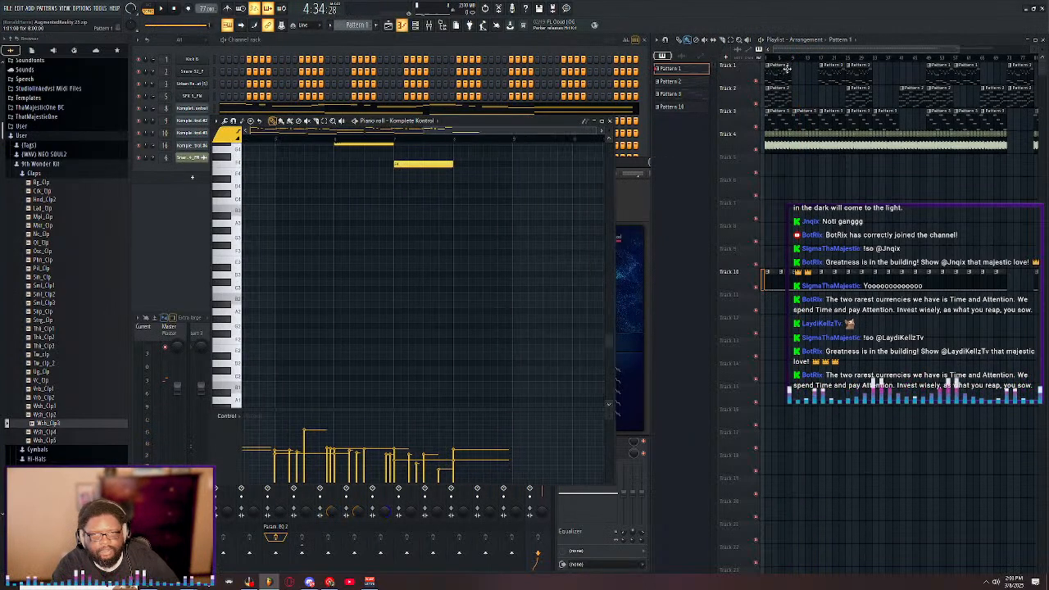
click(776, 97)
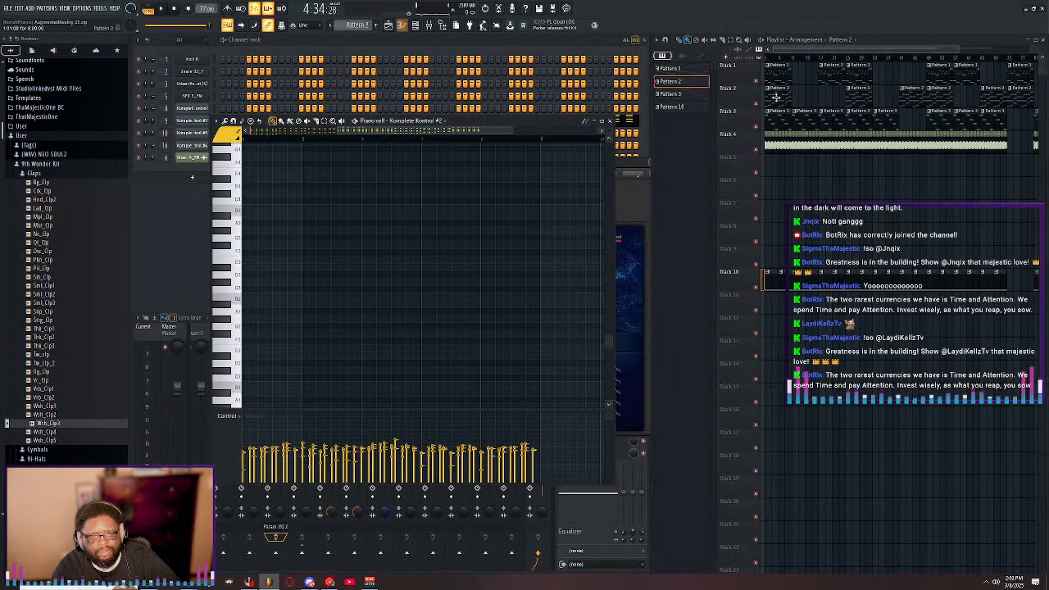
key(ctrl+a)
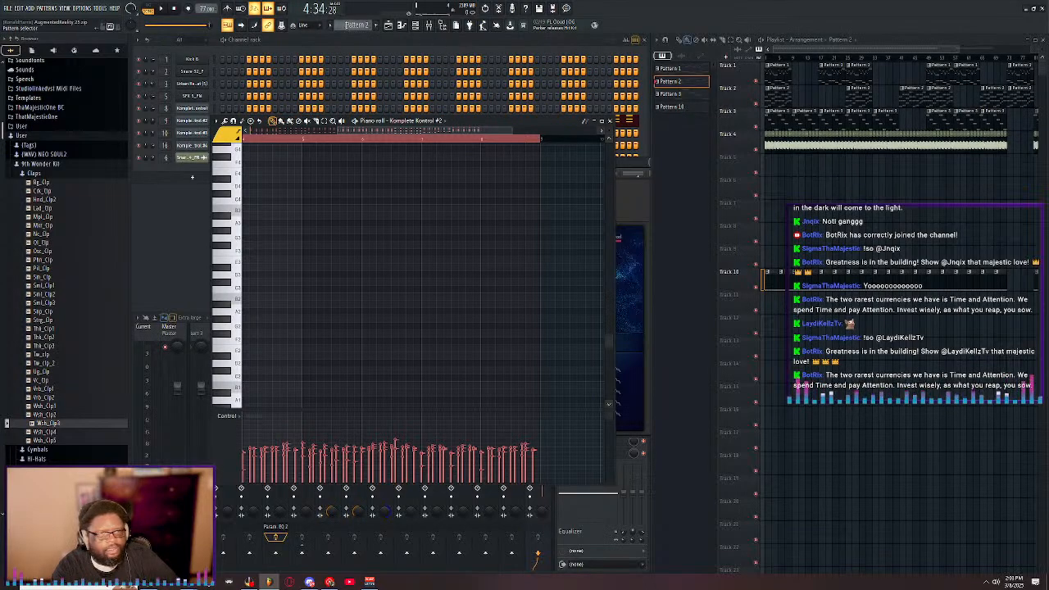
- Create an empty Pattern 4 and paste the copied notes into the piano roll of Komplete Kontrol #4
drag(353, 24, 353, 15)
click(334, 45)
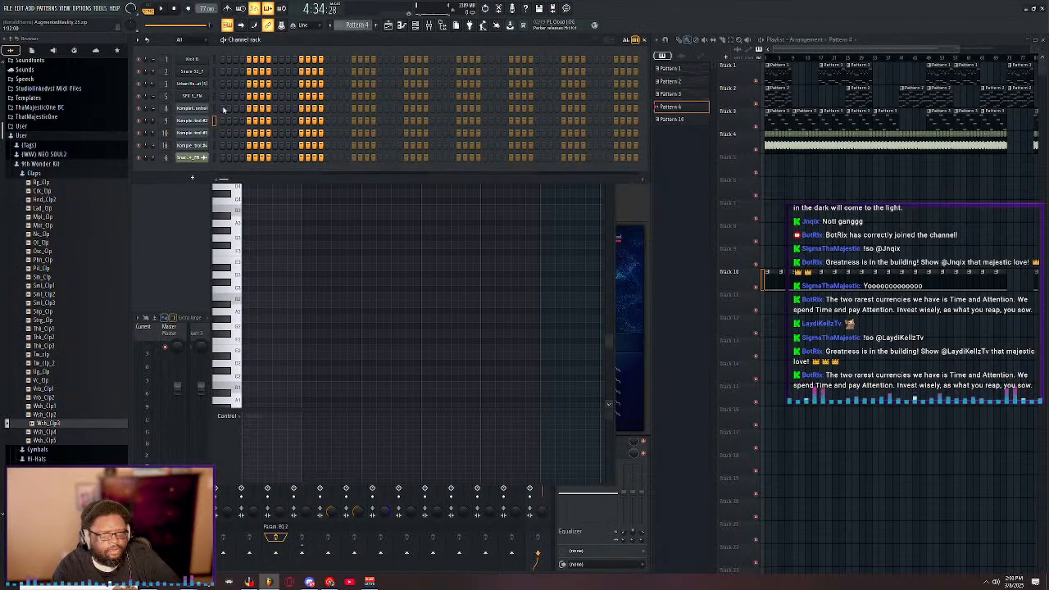
right_click(186, 146)
click(228, 147)
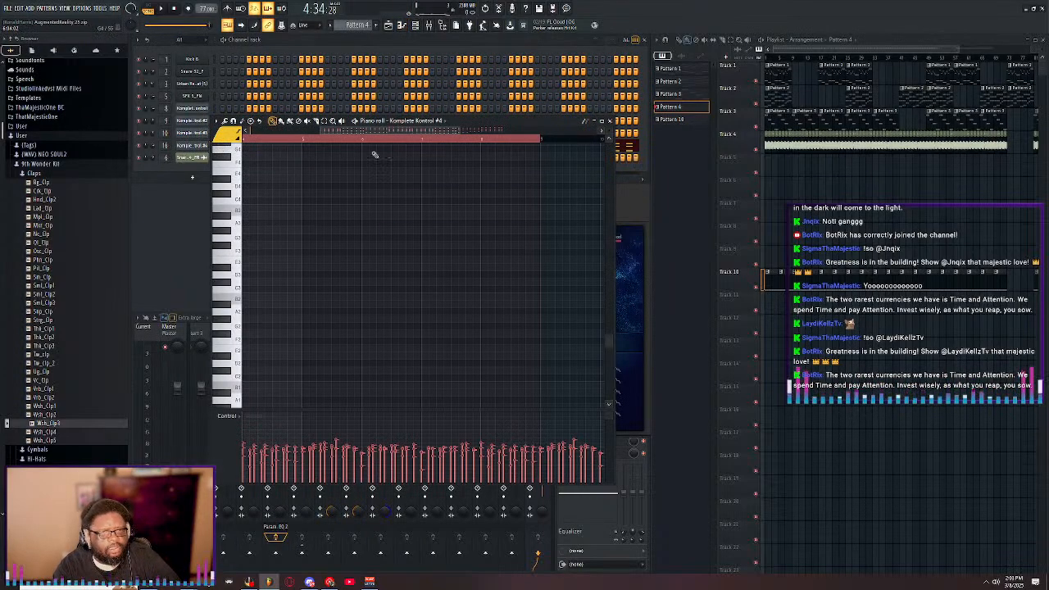
scroll(366, 189, up, 13)
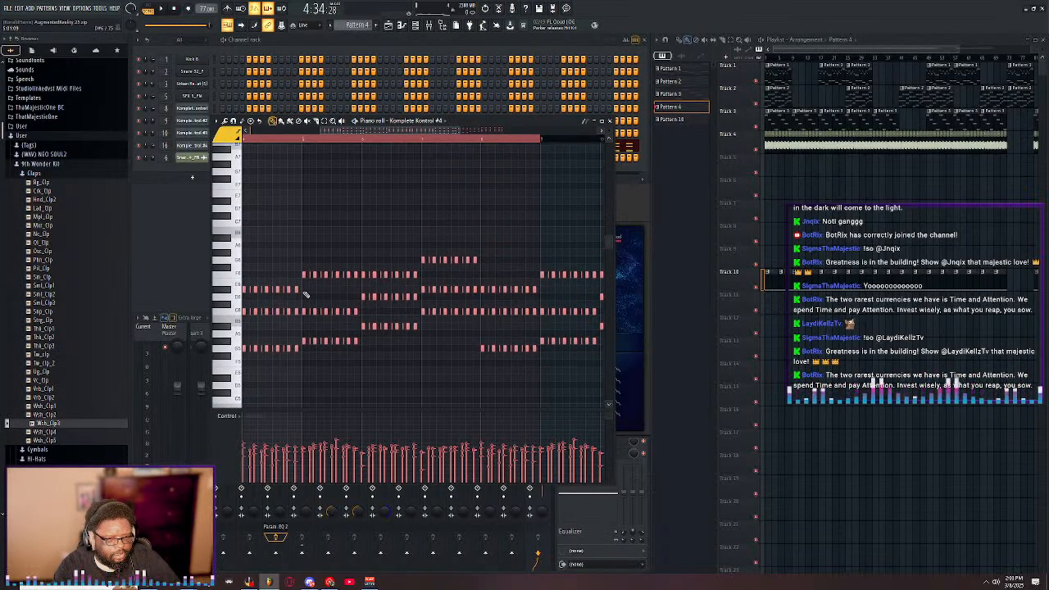
drag(295, 274, 259, 374)
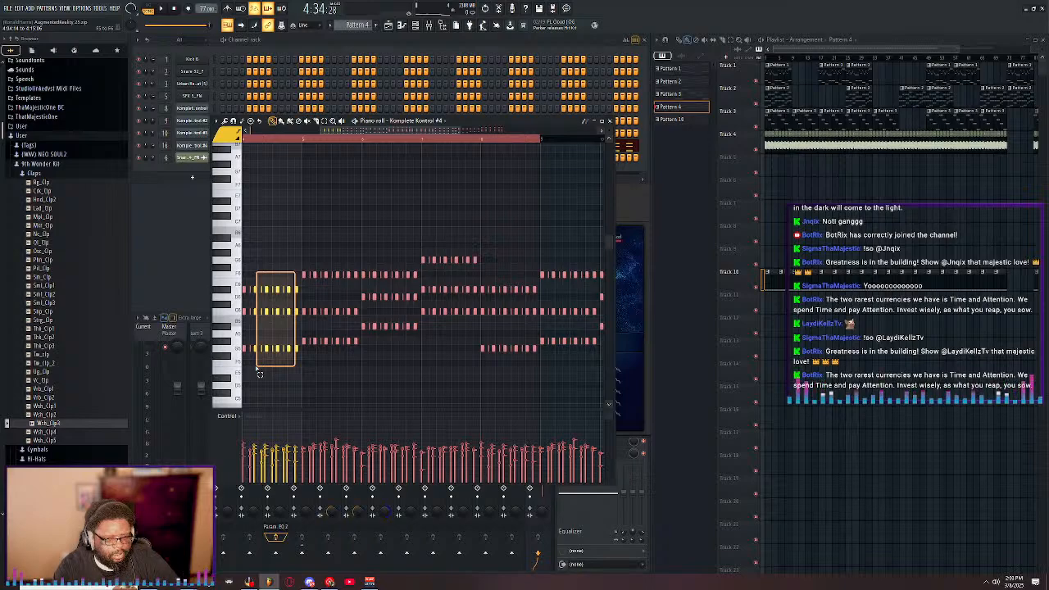
drag(259, 375, 262, 369)
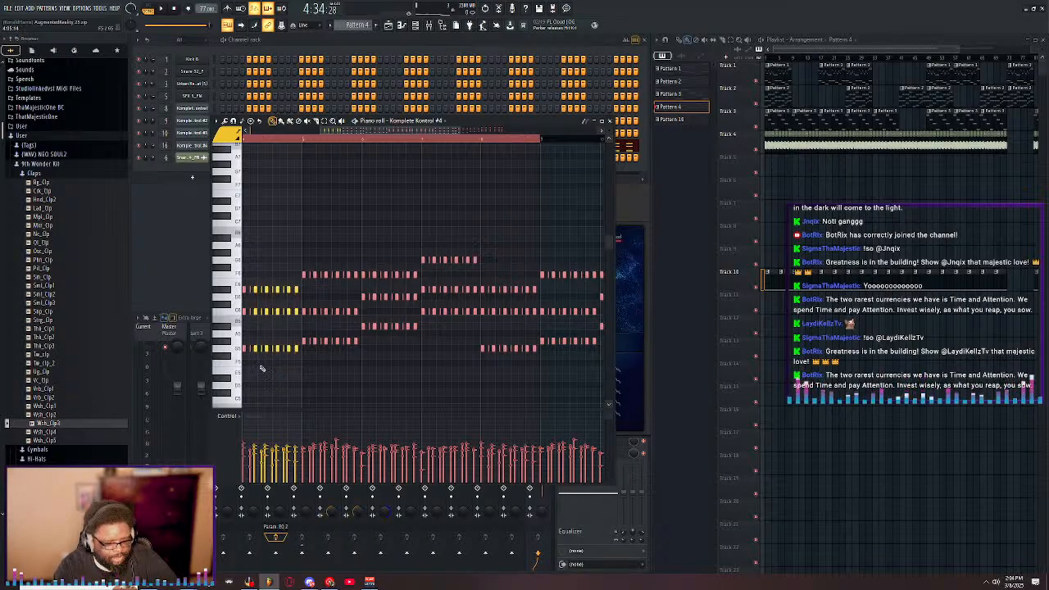
click(262, 370)
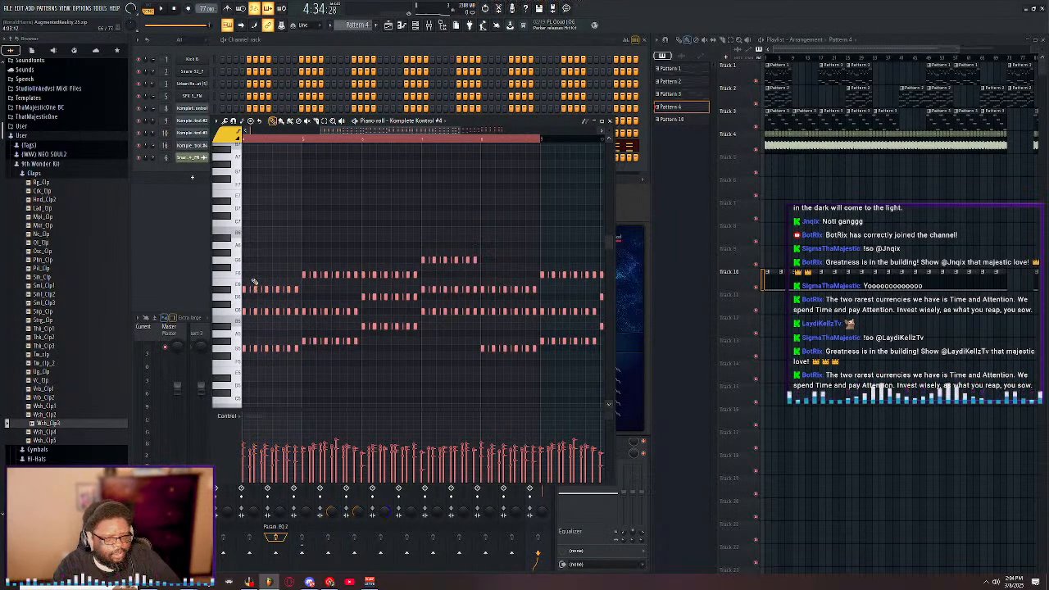
drag(243, 279, 414, 352)
key(Delete)
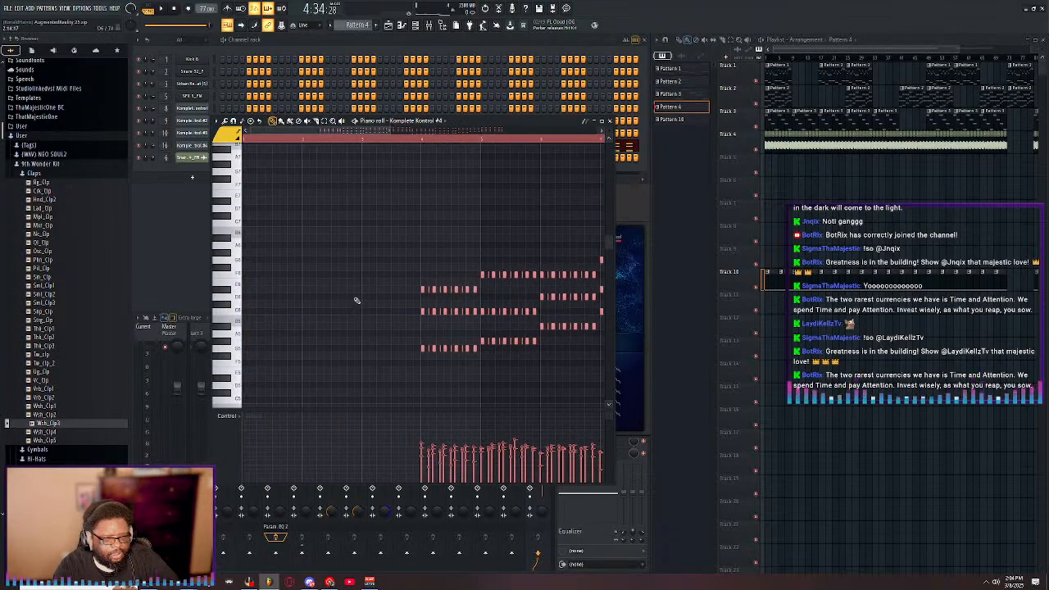
- Keep only the first hit of each chord in the pasted Komplete Kontrol #4 notes and delete all the repeated hits
drag(381, 283, 430, 362)
drag(432, 281, 418, 359)
drag(489, 248, 484, 322)
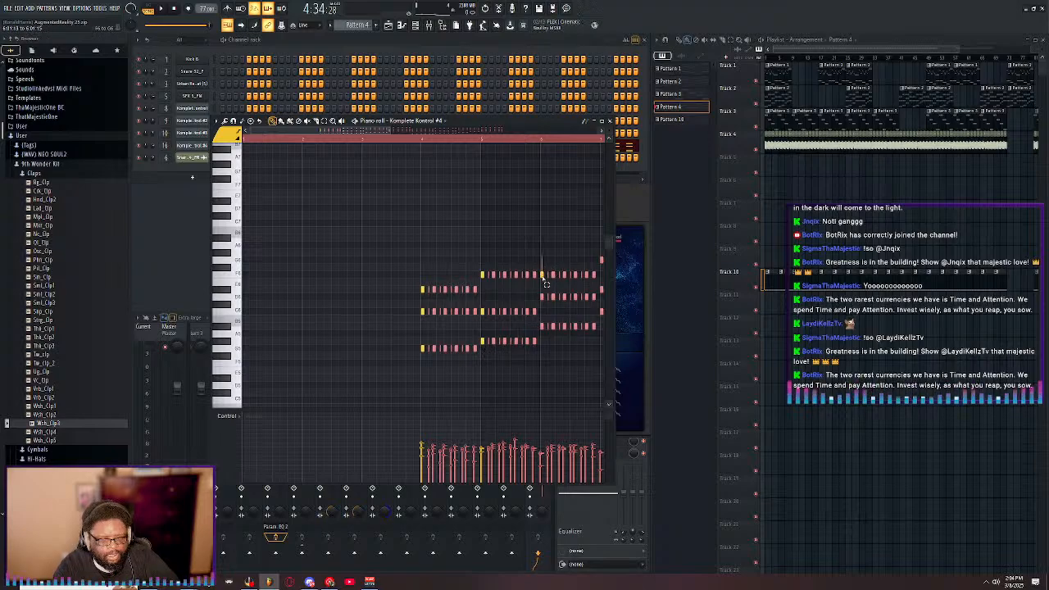
drag(545, 318, 546, 335)
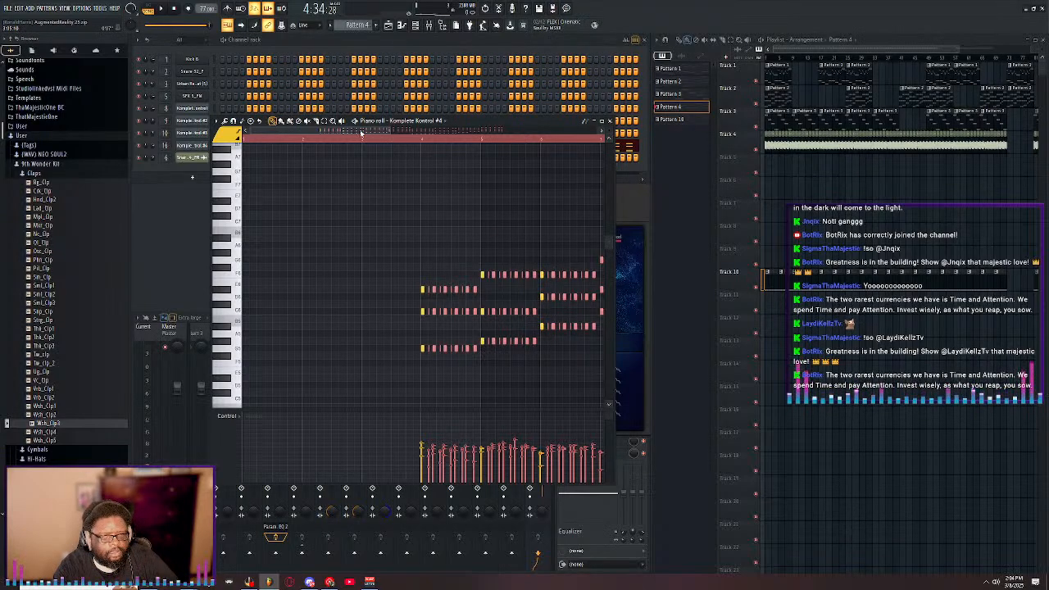
drag(362, 134, 425, 135)
drag(443, 241, 444, 272)
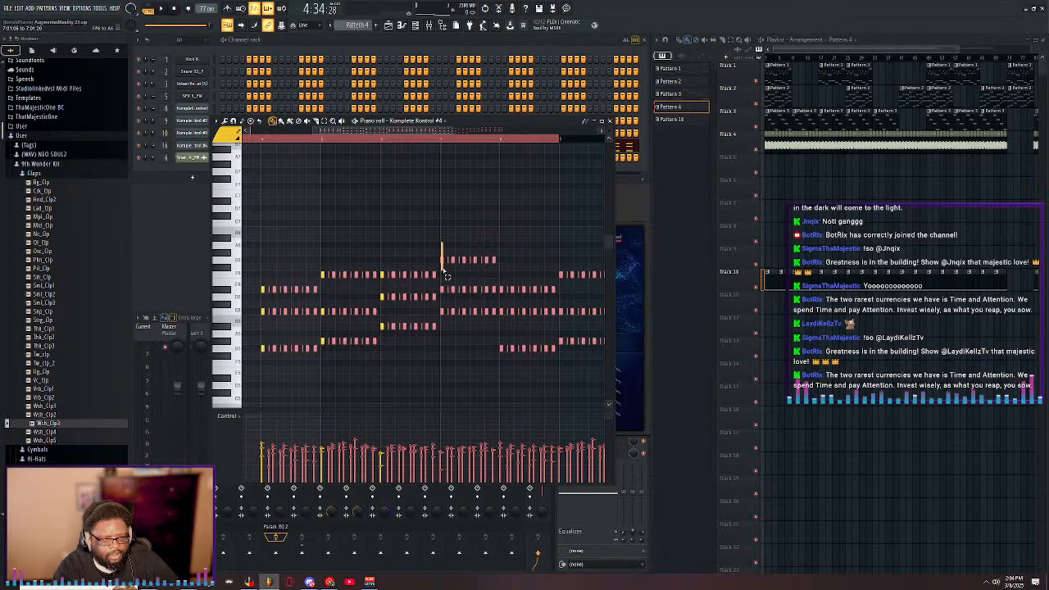
drag(447, 327, 433, 227)
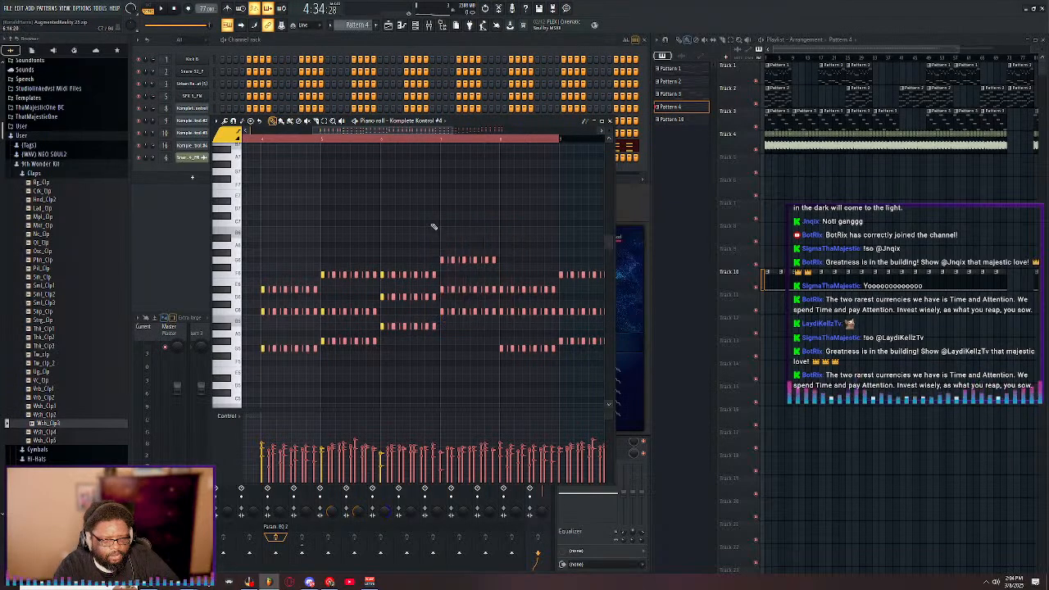
drag(444, 290, 446, 321)
scroll(454, 140, up, 3)
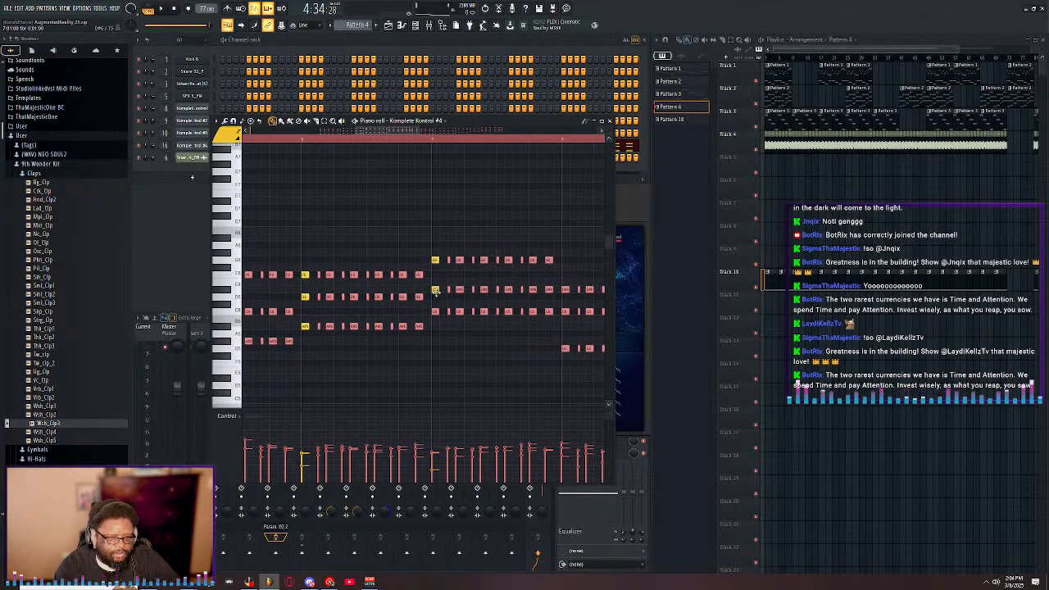
scroll(464, 145, down, 3)
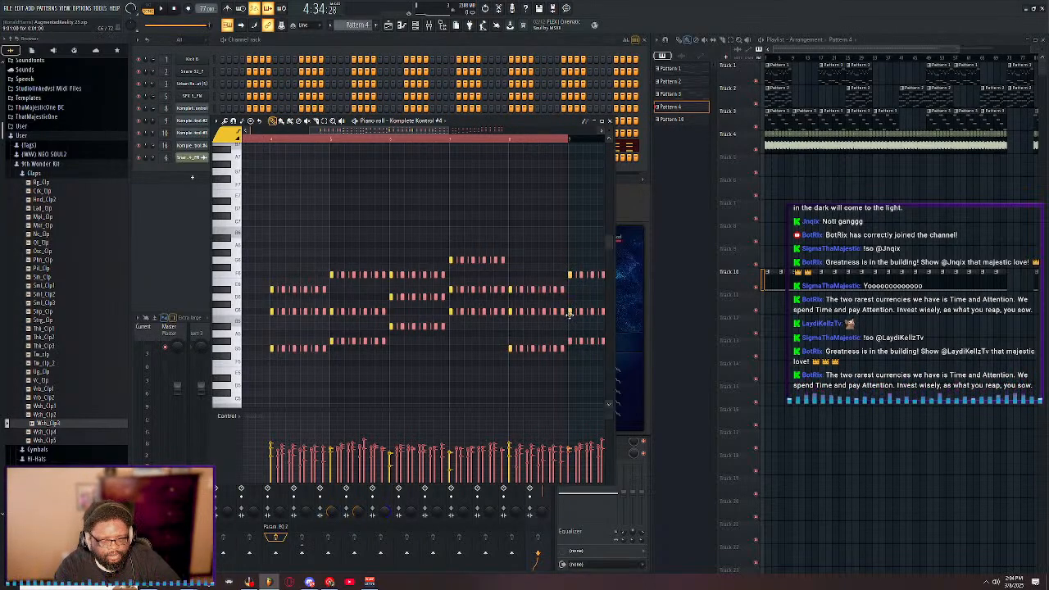
drag(445, 131, 524, 133)
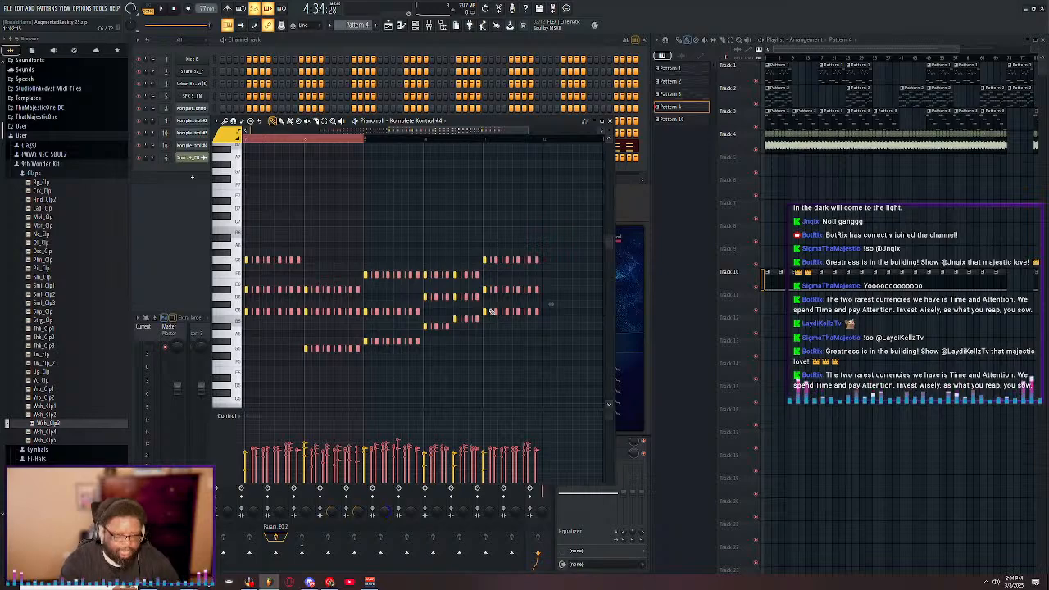
key(Delete)
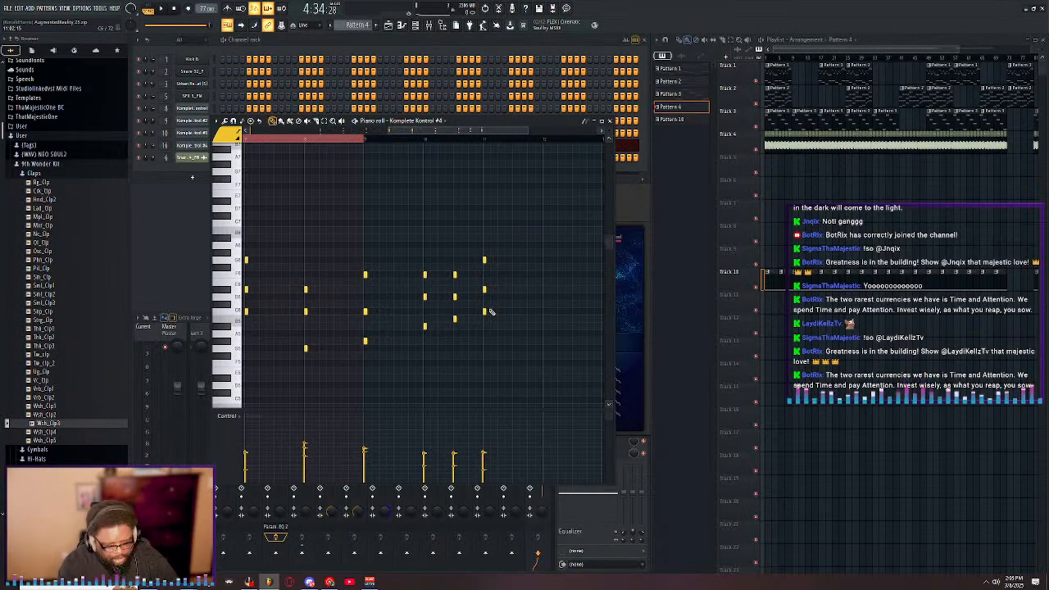
- Extend the remaining notes into legato chords, shift them all to the start of Pattern 4, and audition the result
key(ctrl+l)
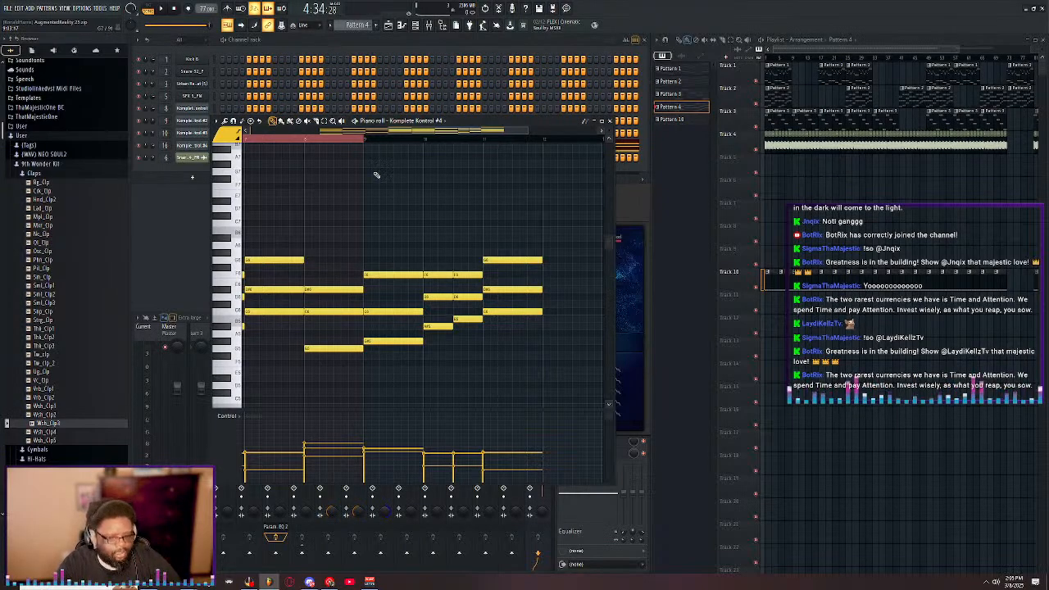
key(ctrl+a)
drag(398, 133, 258, 133)
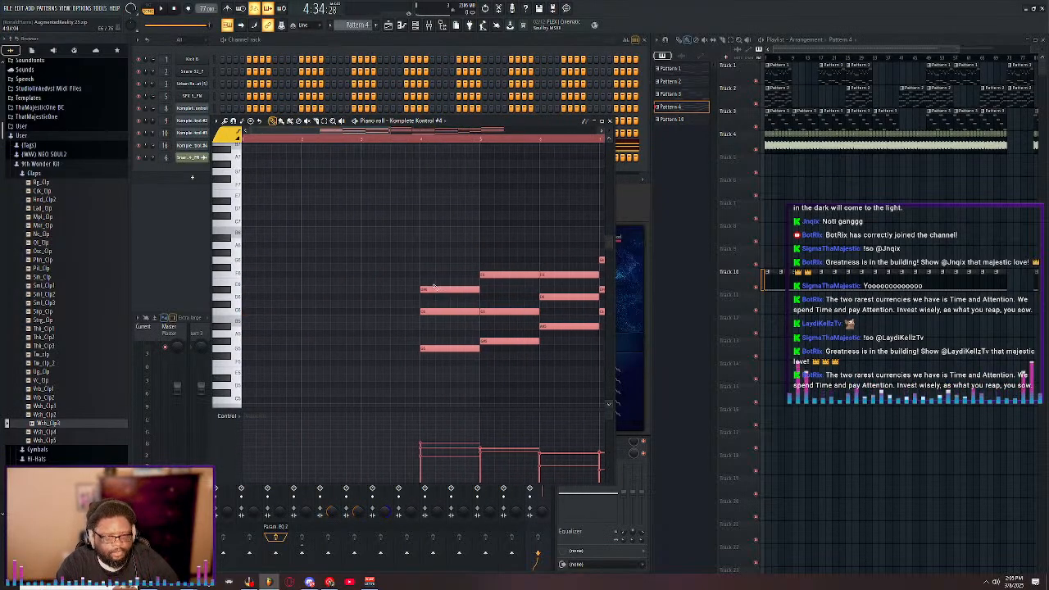
drag(428, 288, 249, 287)
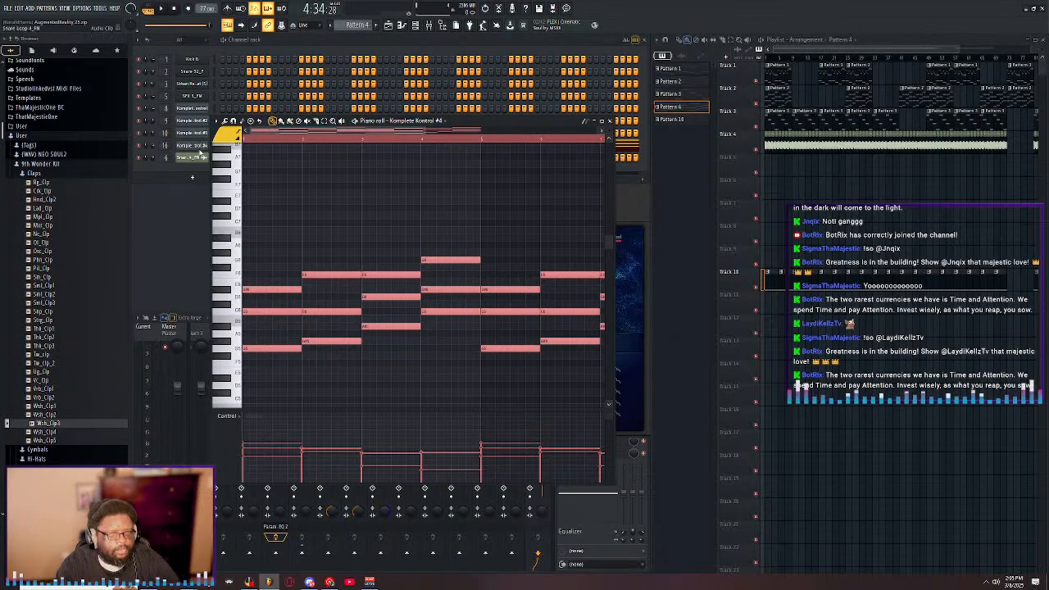
click(161, 8)
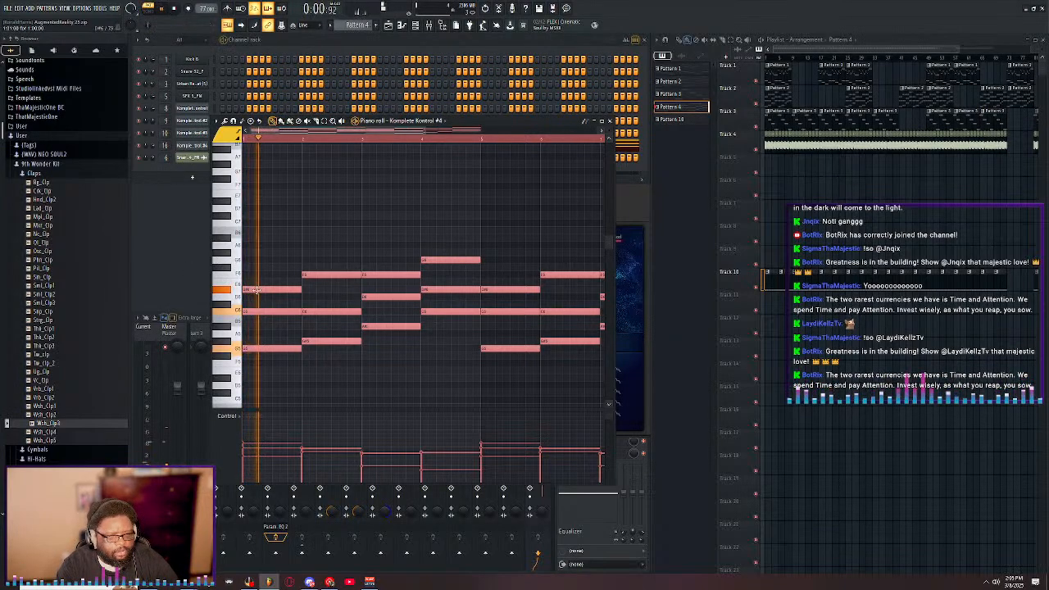
scroll(350, 142, down, 3)
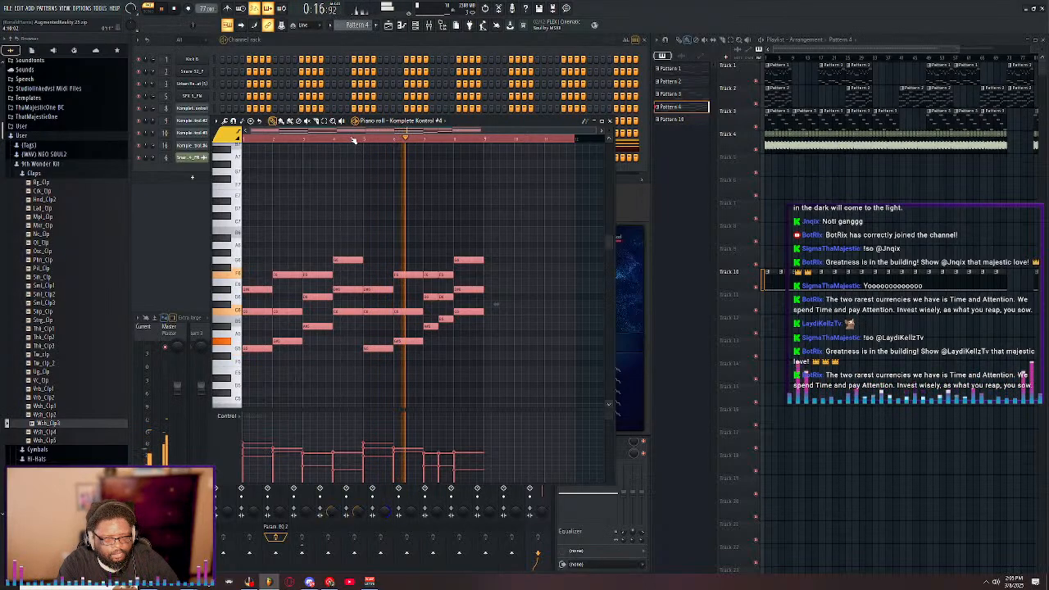
- Play the arrangement in song mode and place a Pattern 4 clip on Track 5 at bar 41
click(149, 9)
double_click(914, 41)
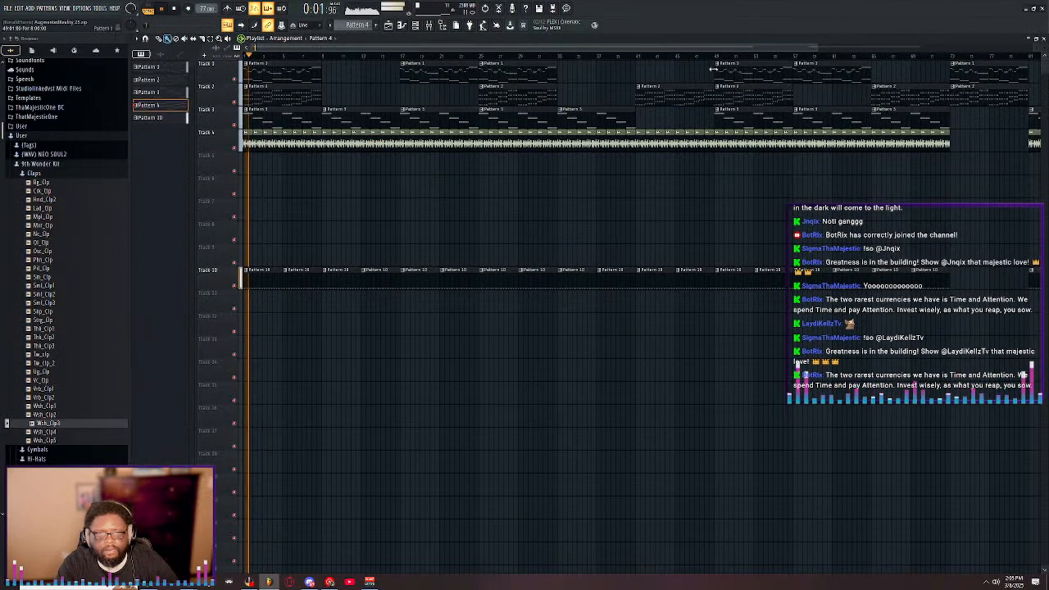
click(621, 57)
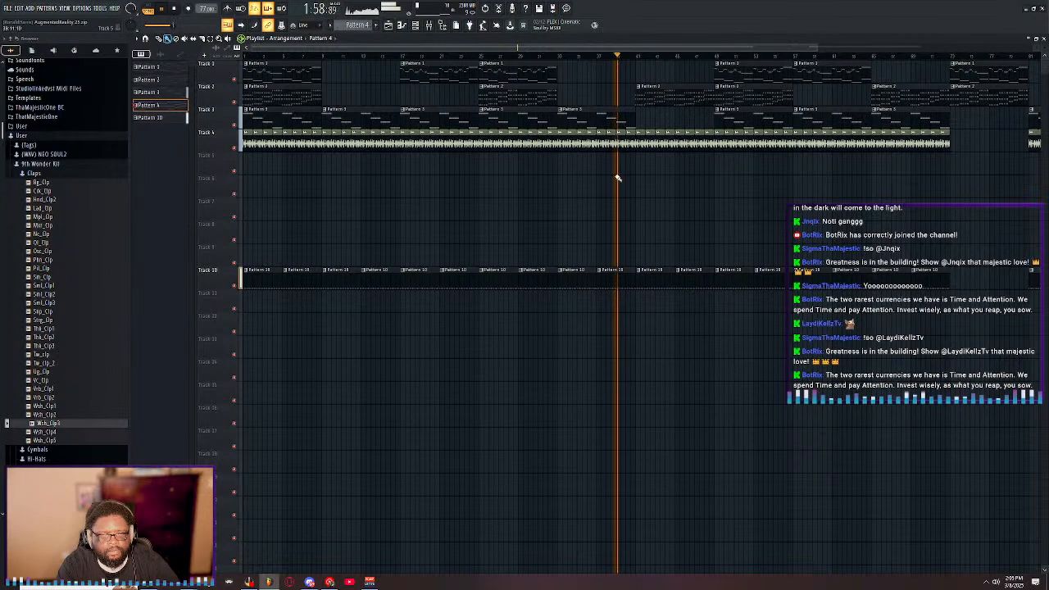
click(638, 166)
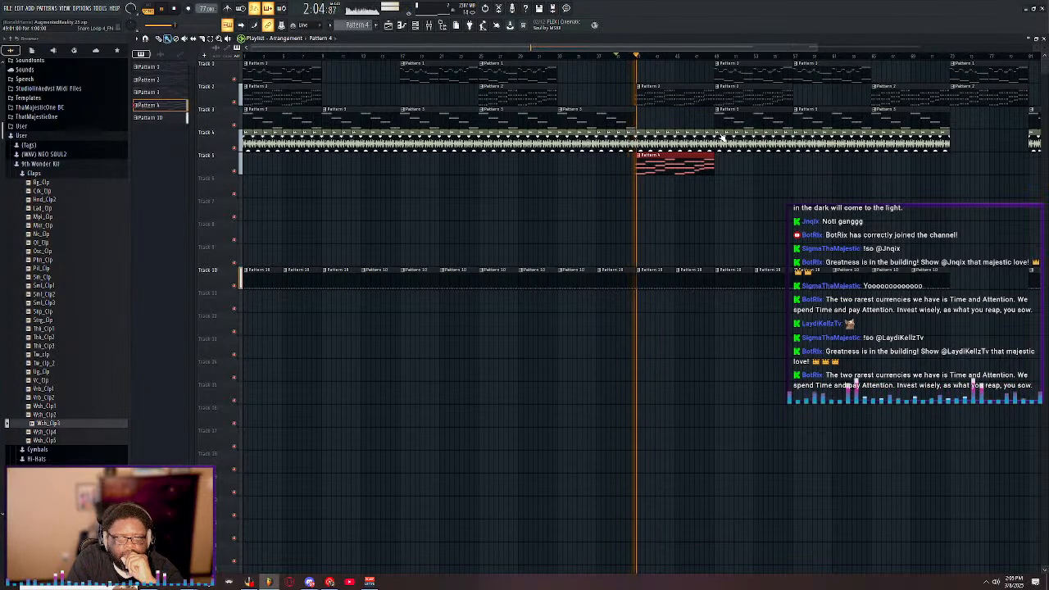
double_click(617, 39)
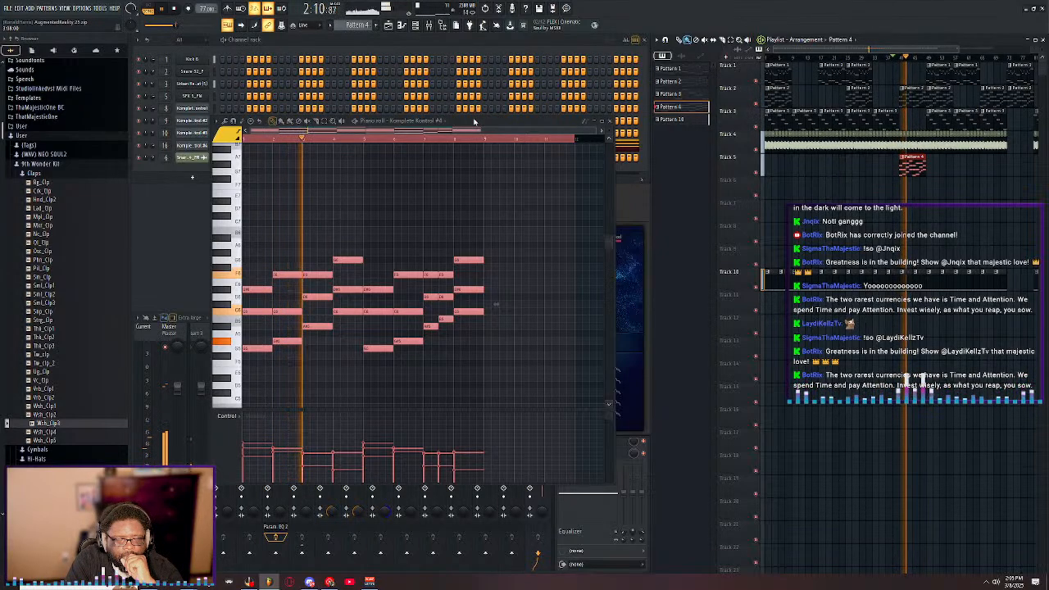
- Clone the Komplete Kontrol #4 channel and load the Guarneri Violin preset from the instrument library into the clone
right_click(204, 145)
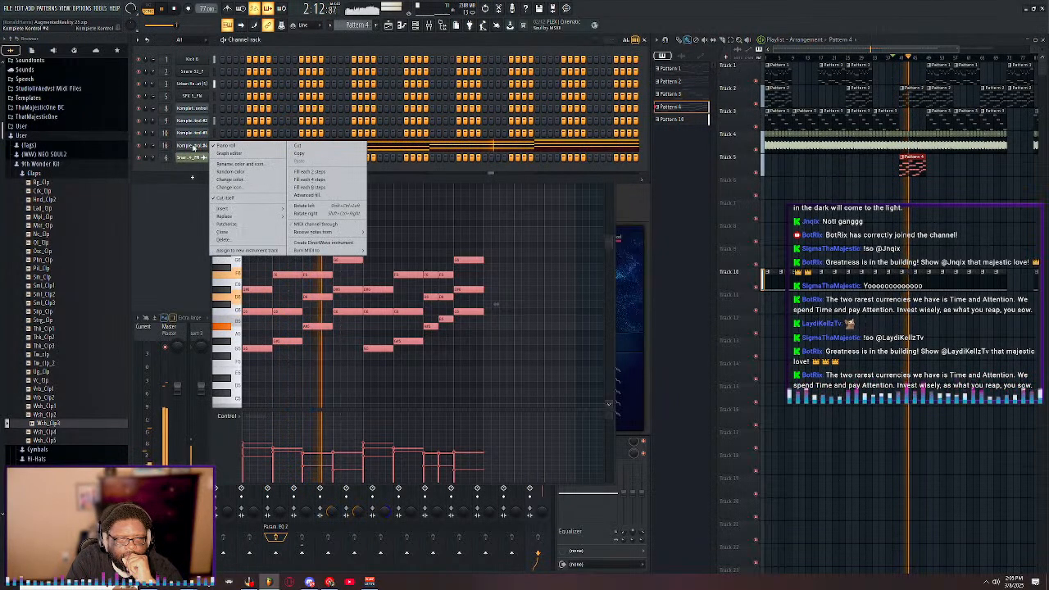
click(258, 232)
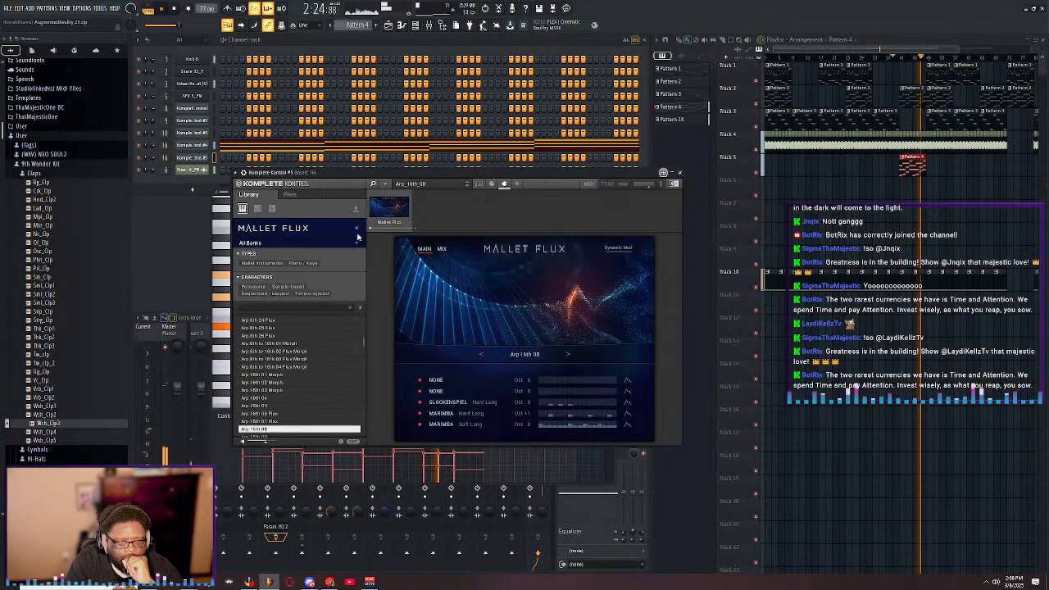
click(357, 230)
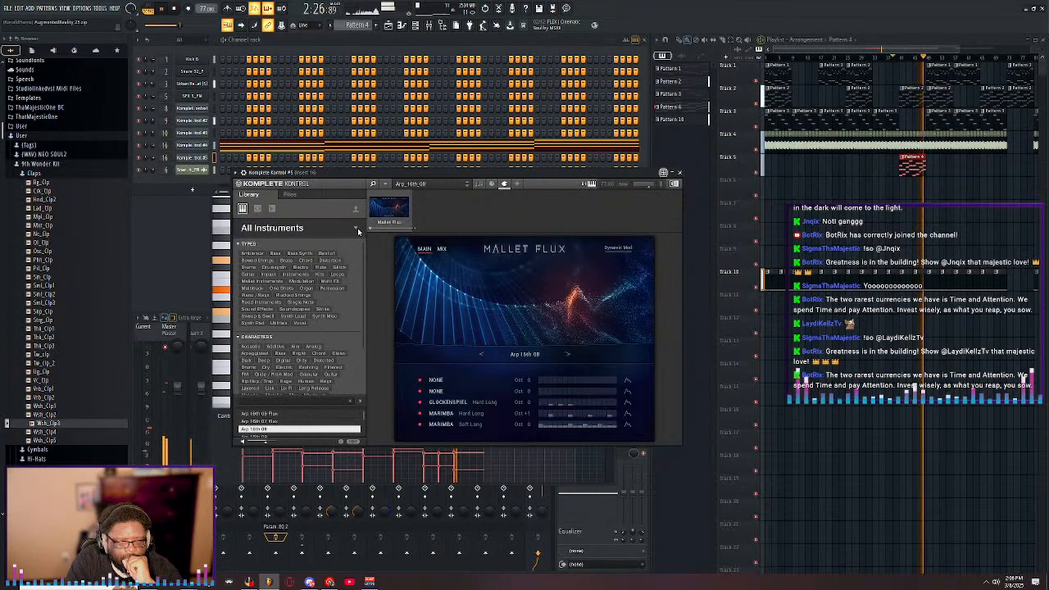
click(356, 230)
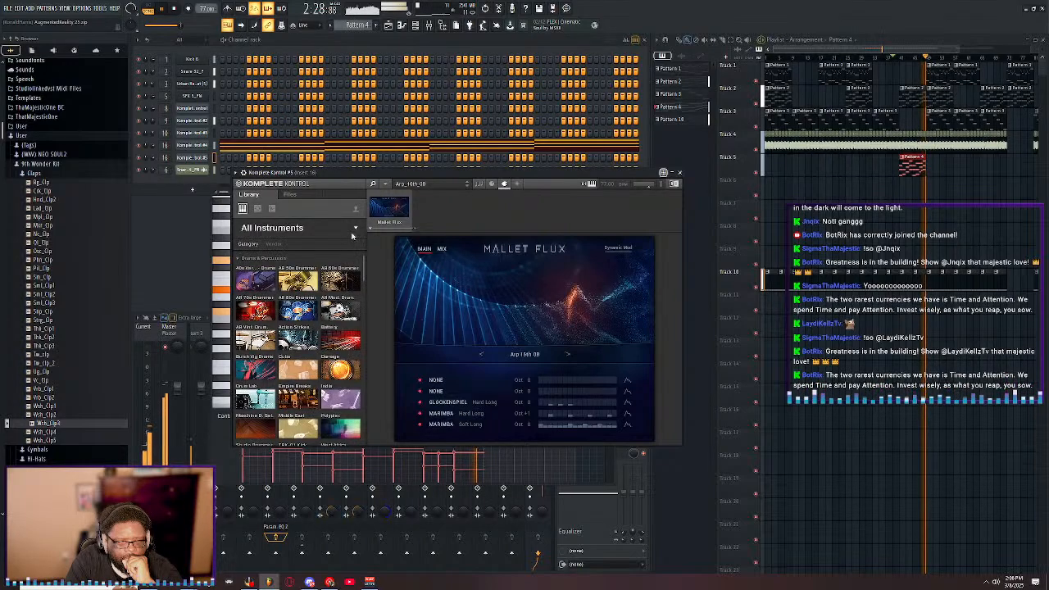
scroll(312, 403, down, 3)
scroll(313, 402, down, 2)
scroll(313, 398, down, 2)
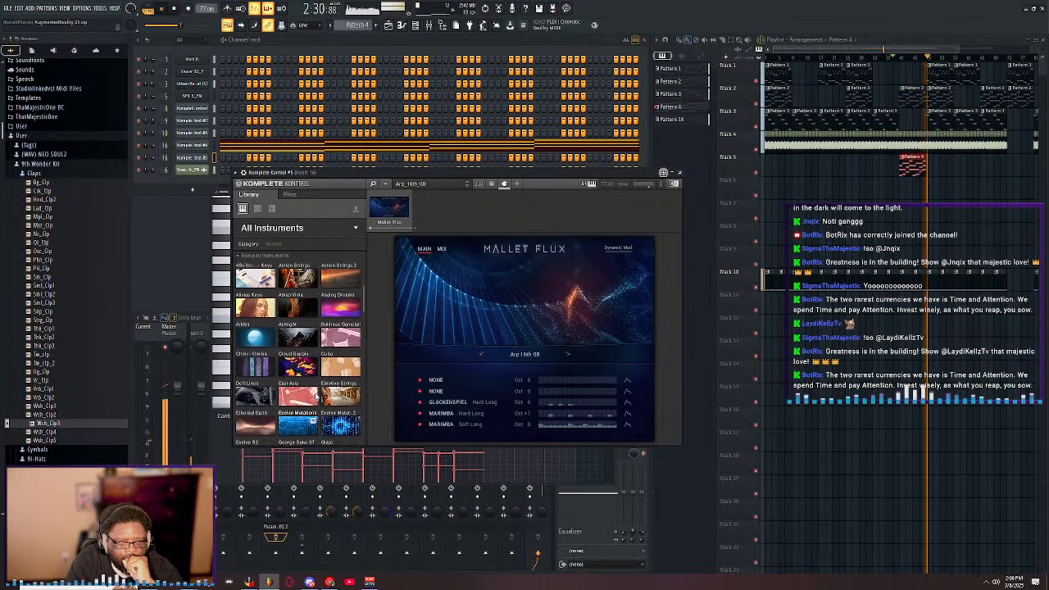
scroll(303, 361, down, 2)
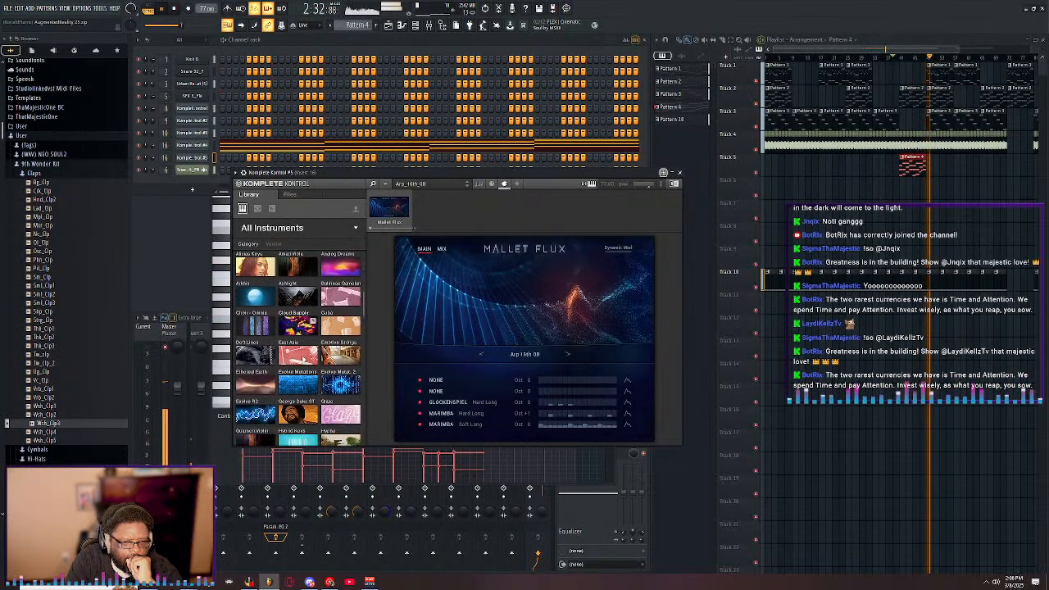
scroll(303, 360, down, 1)
click(255, 382)
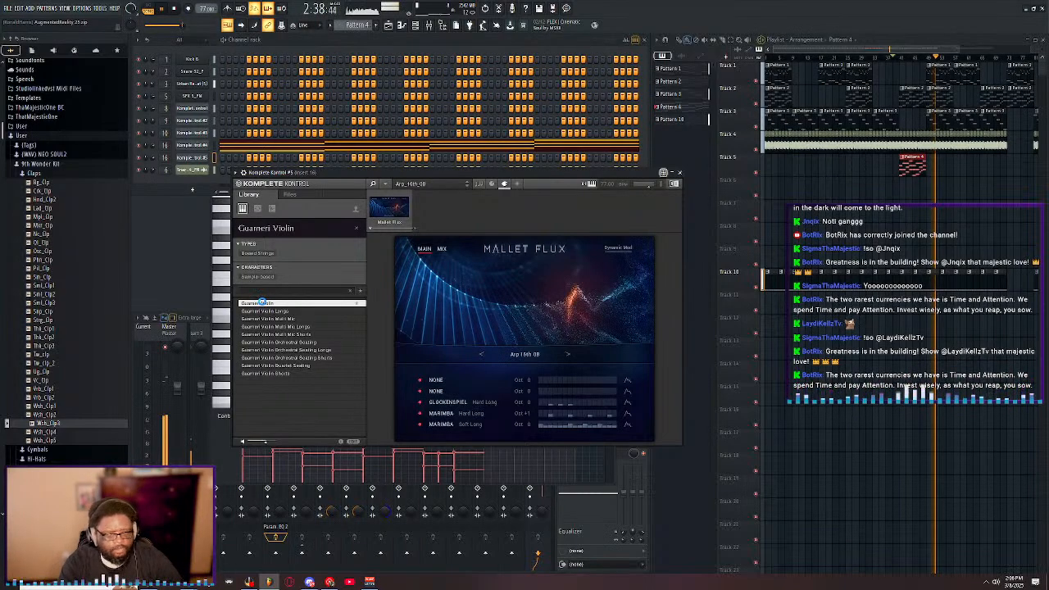
click(261, 303)
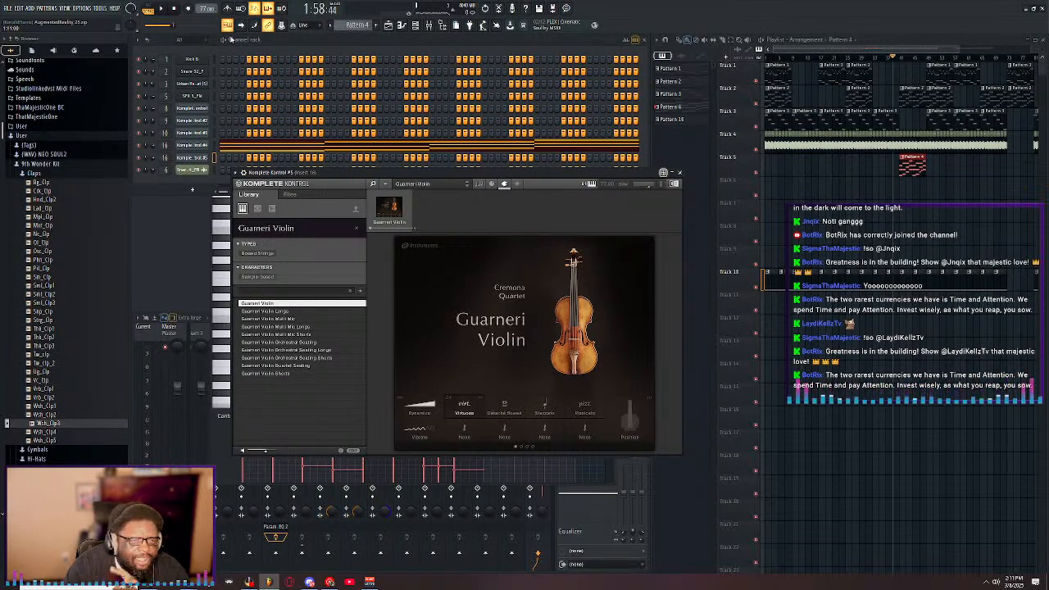
- Save the AugmentedReality 25 project
click(10, 8)
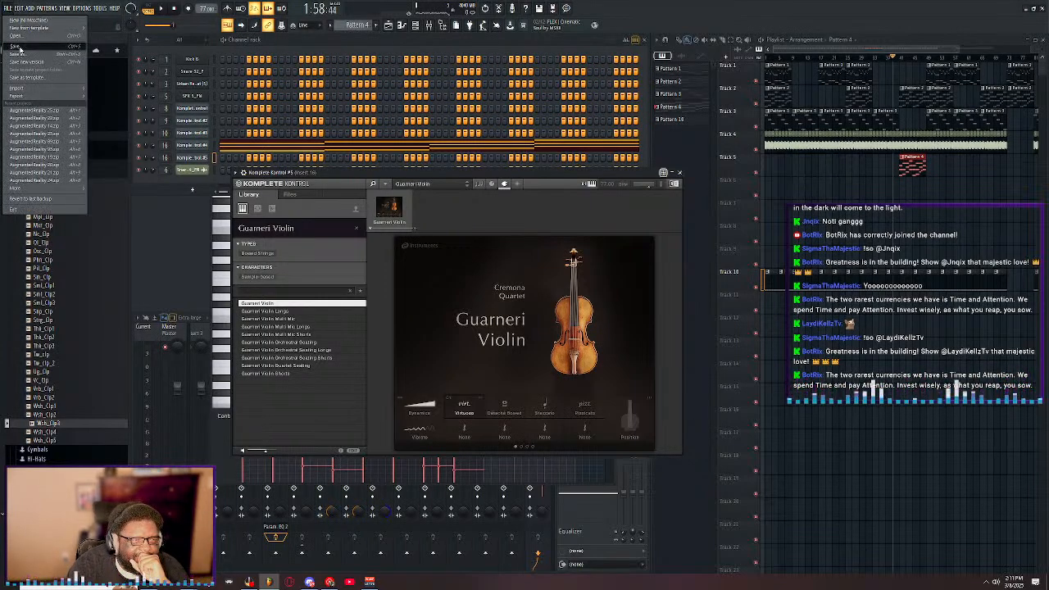
click(17, 48)
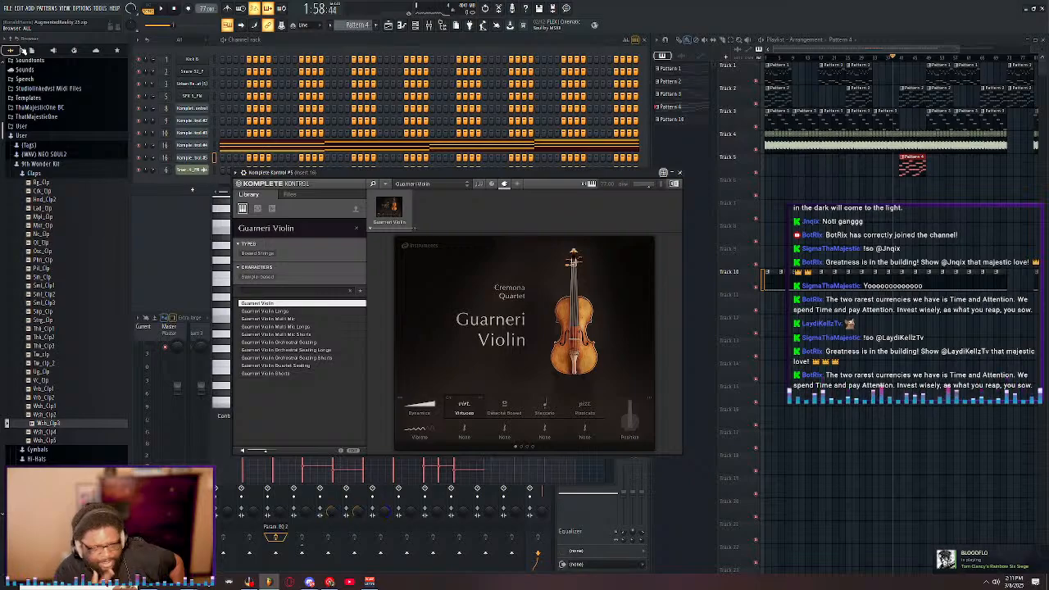
click(7, 13)
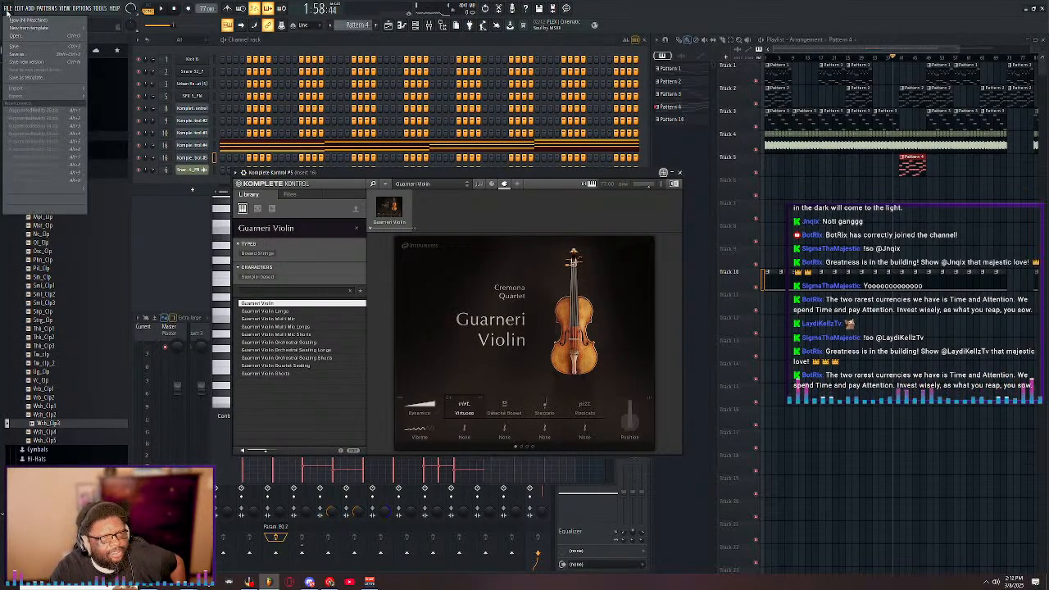
click(15, 48)
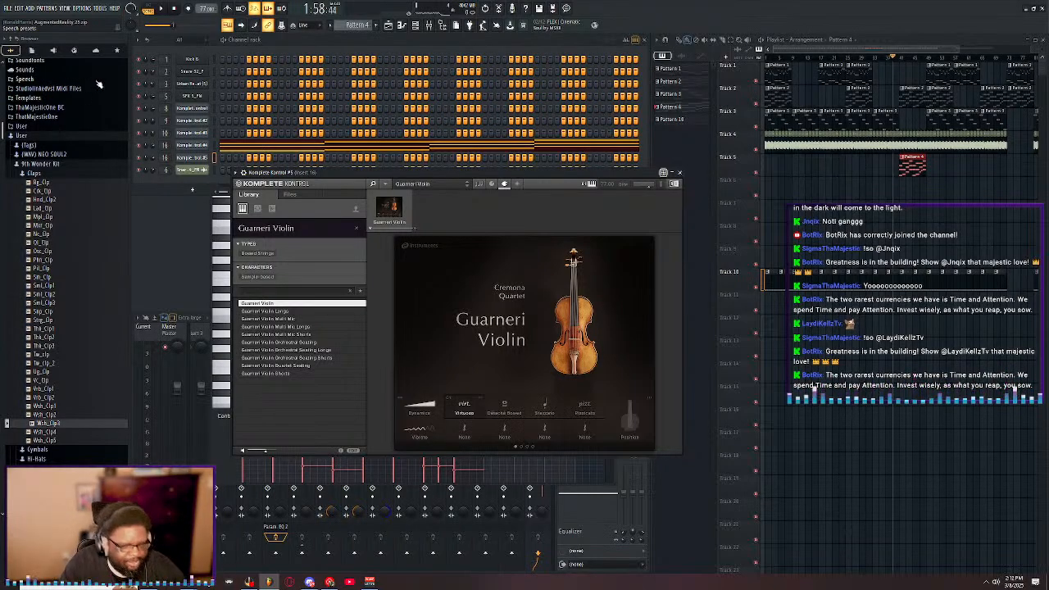
- Open the AugmentedReality 26 project
click(6, 8)
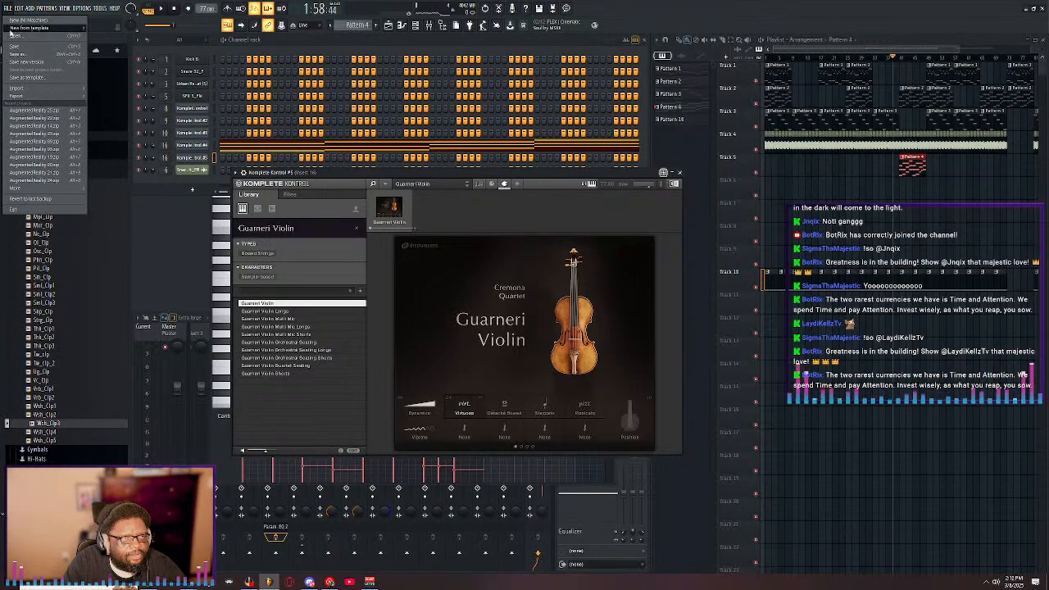
click(17, 31)
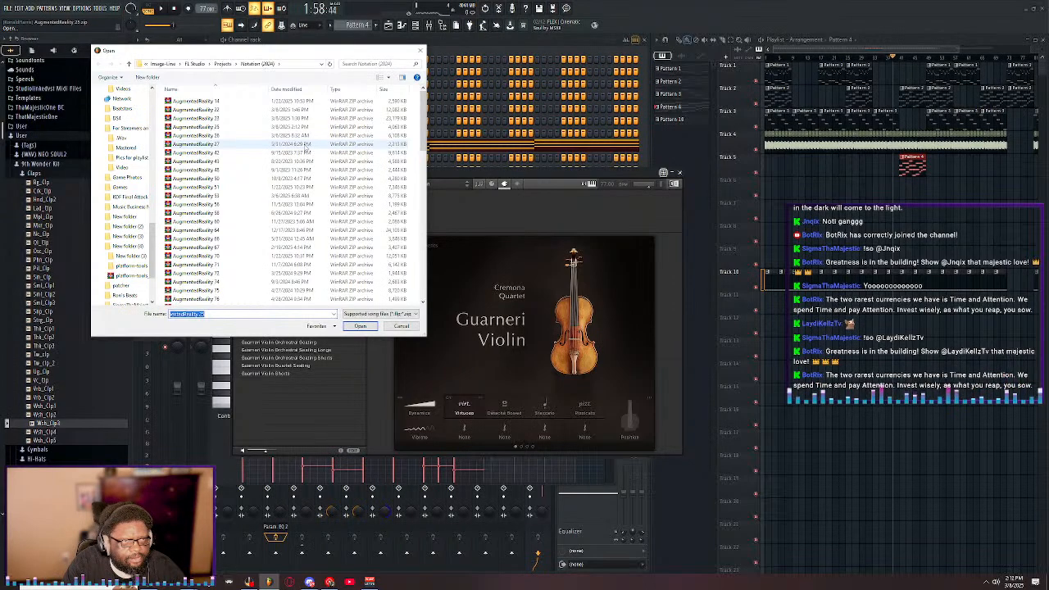
double_click(220, 140)
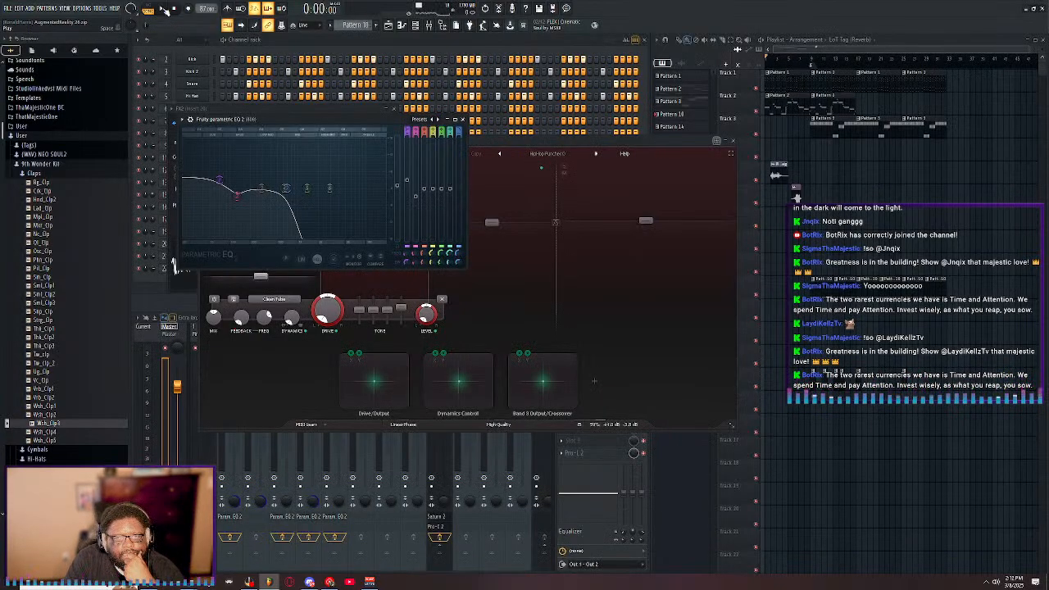
- Play the arrangement, show the Kick 2 mixer track, and open Pattern 1's Piano notes in the piano roll
click(164, 9)
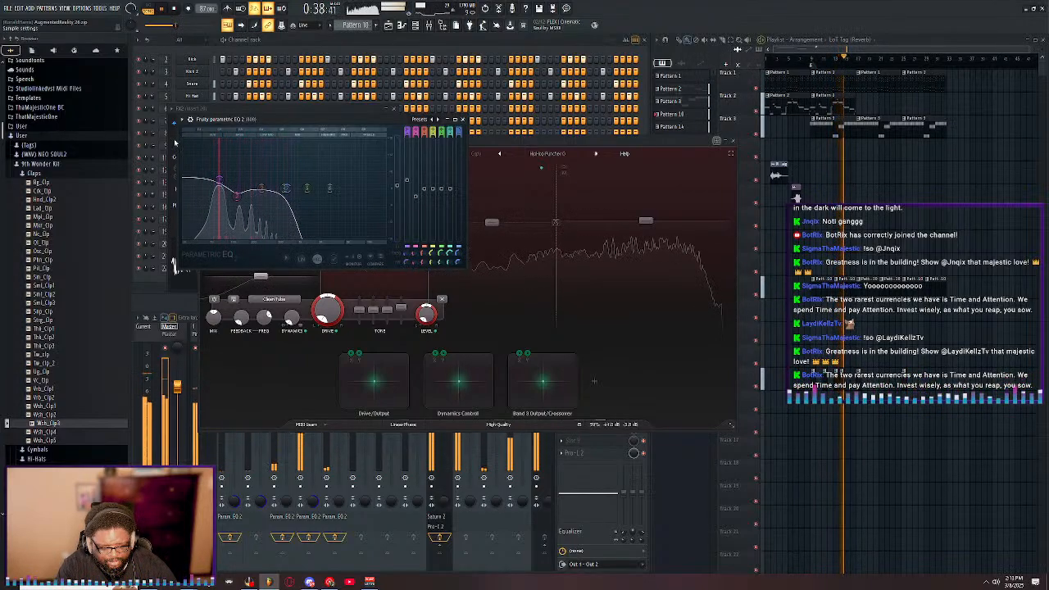
click(247, 449)
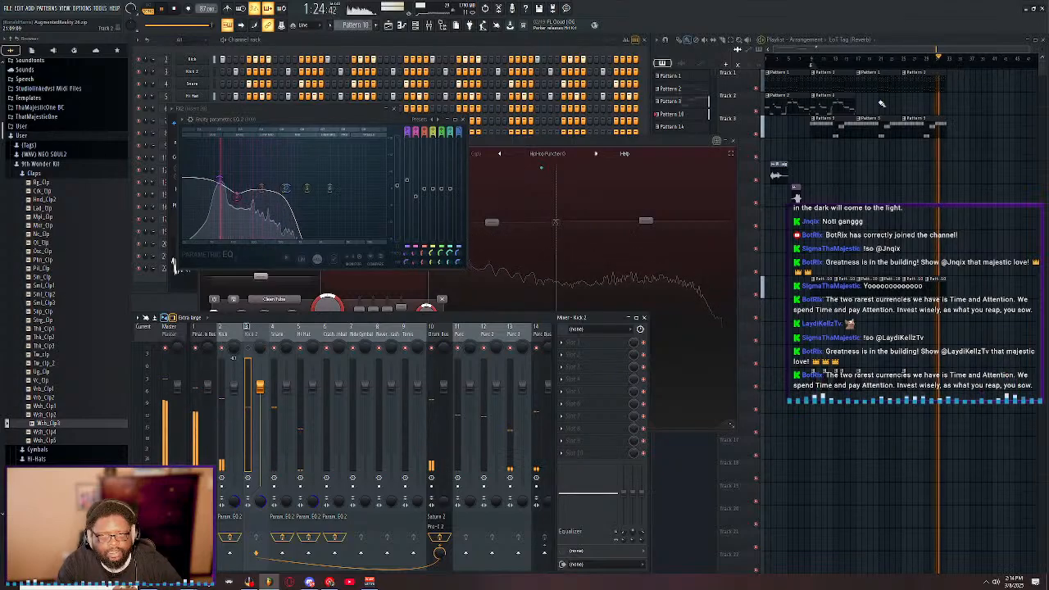
double_click(870, 85)
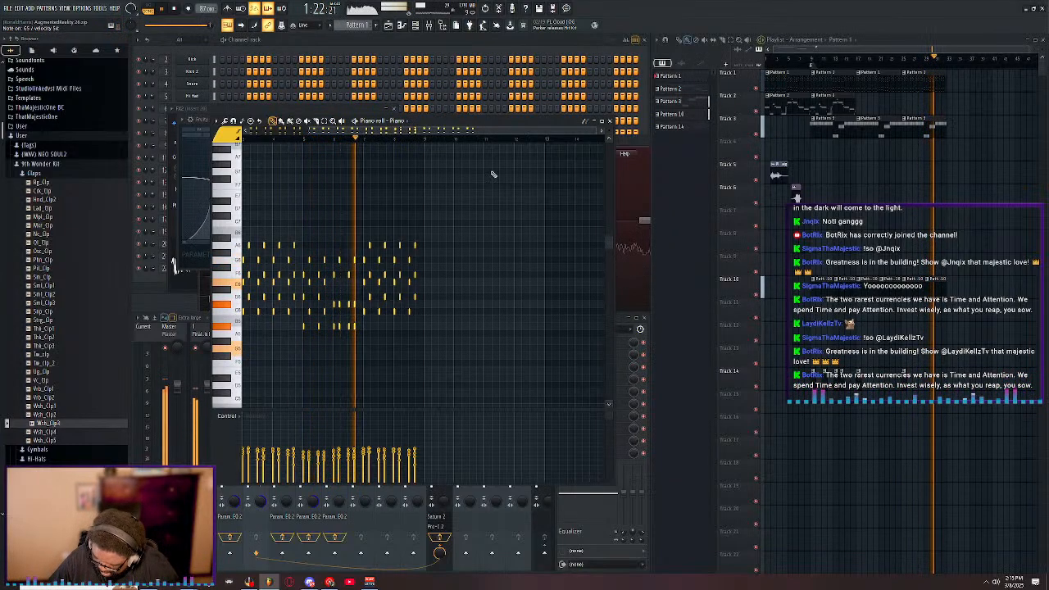
- Play Pattern 1's Piano part from the start several times to audition its chords and try notes against it
key(space)
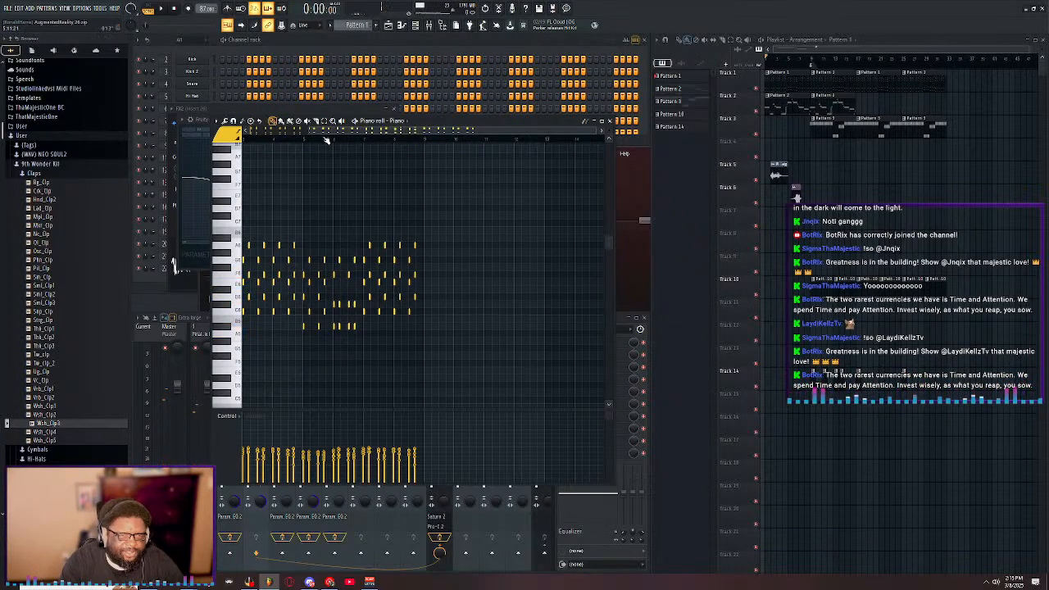
scroll(281, 256, up, 8)
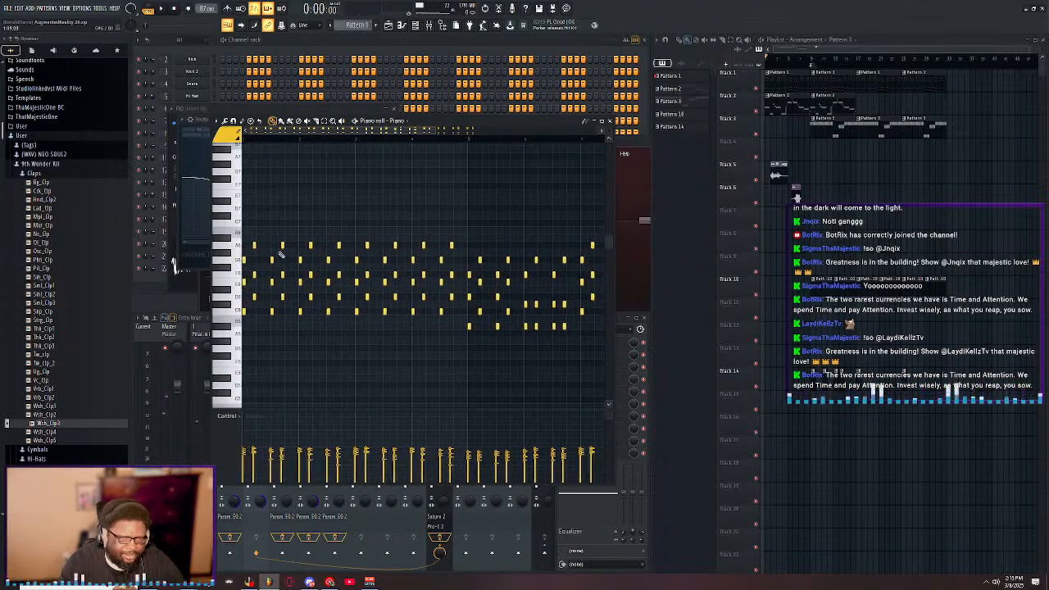
key(space)
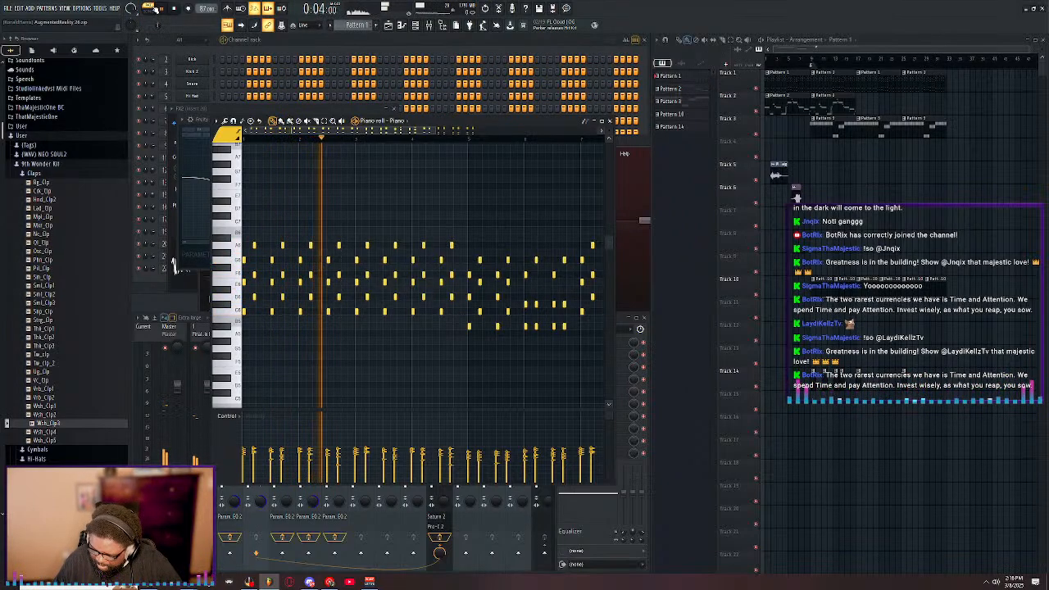
key(space)
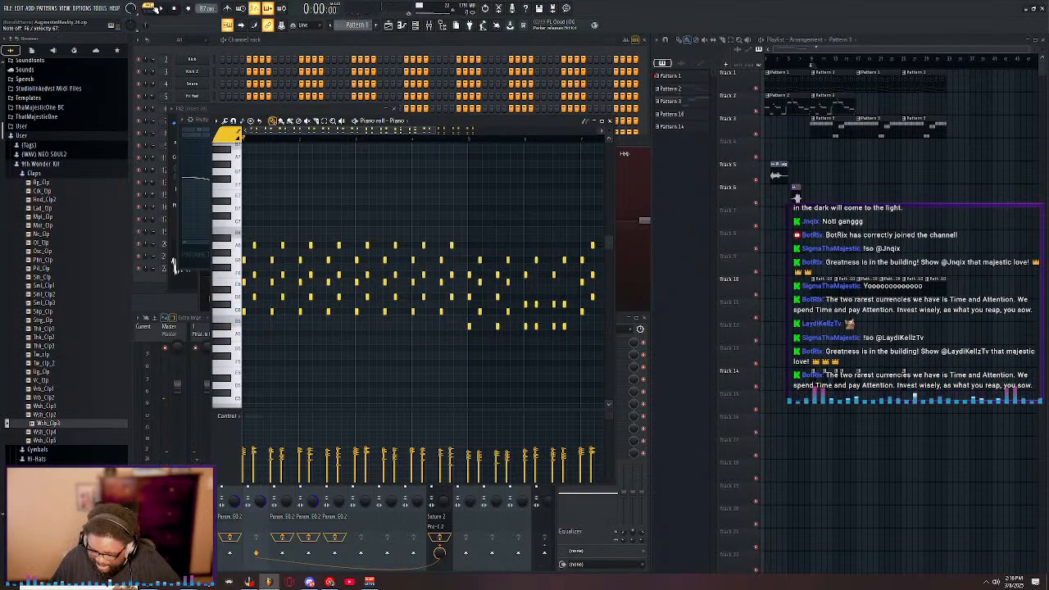
key(space)
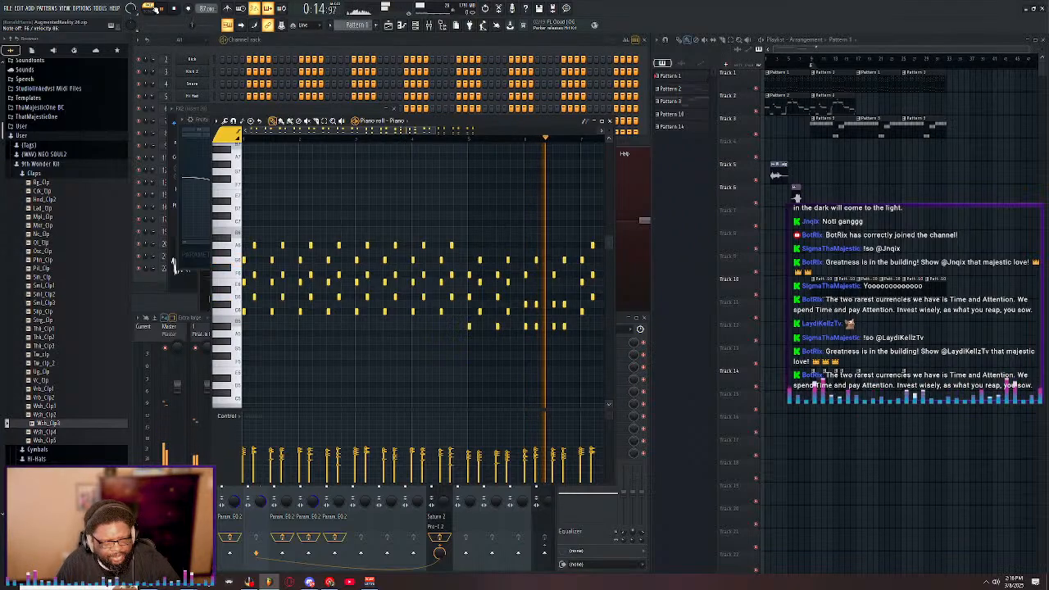
key(space)
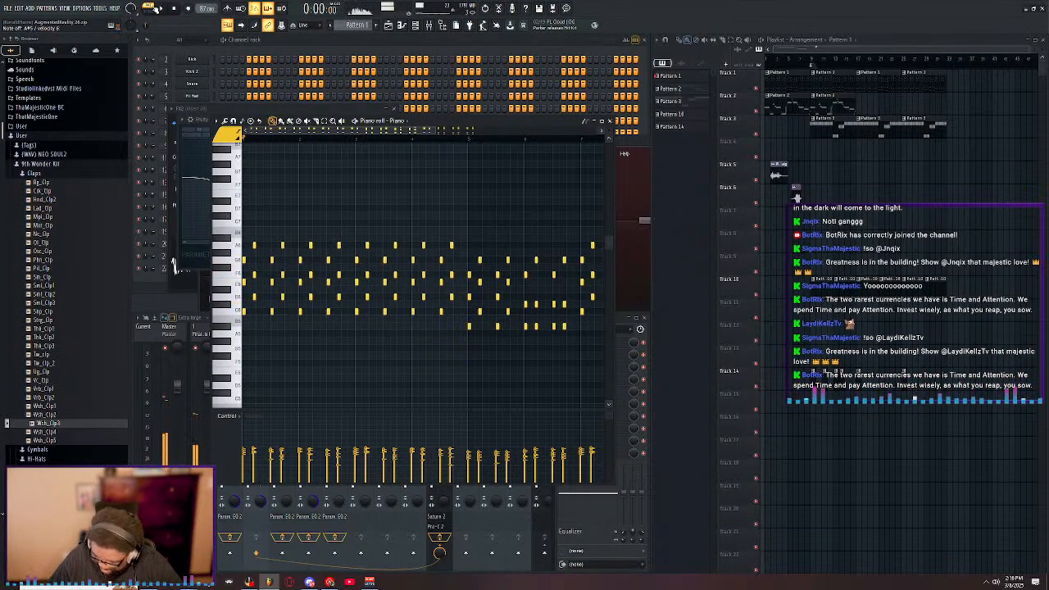
key(space)
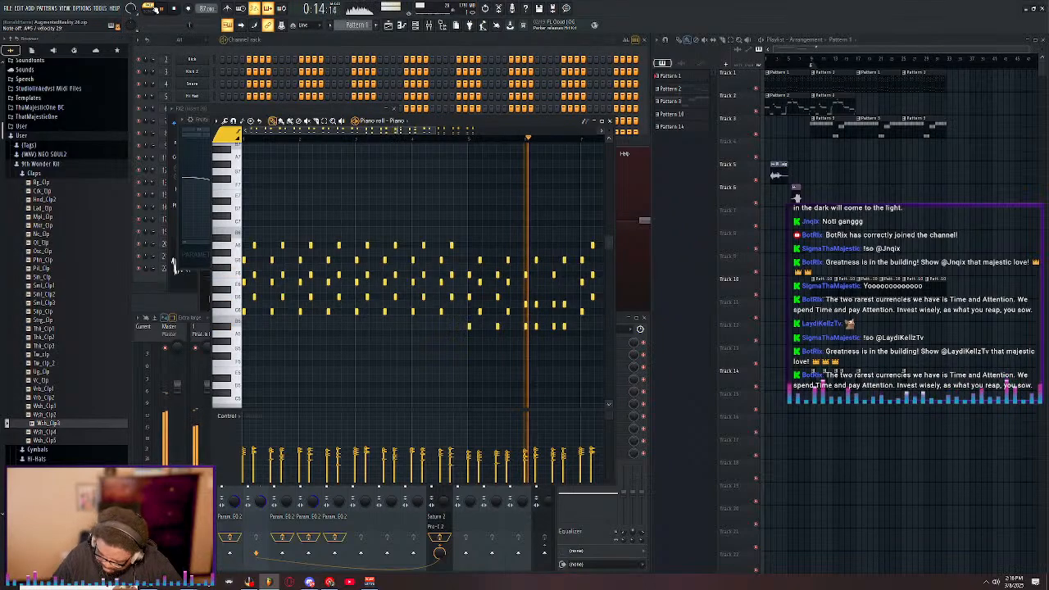
key(space)
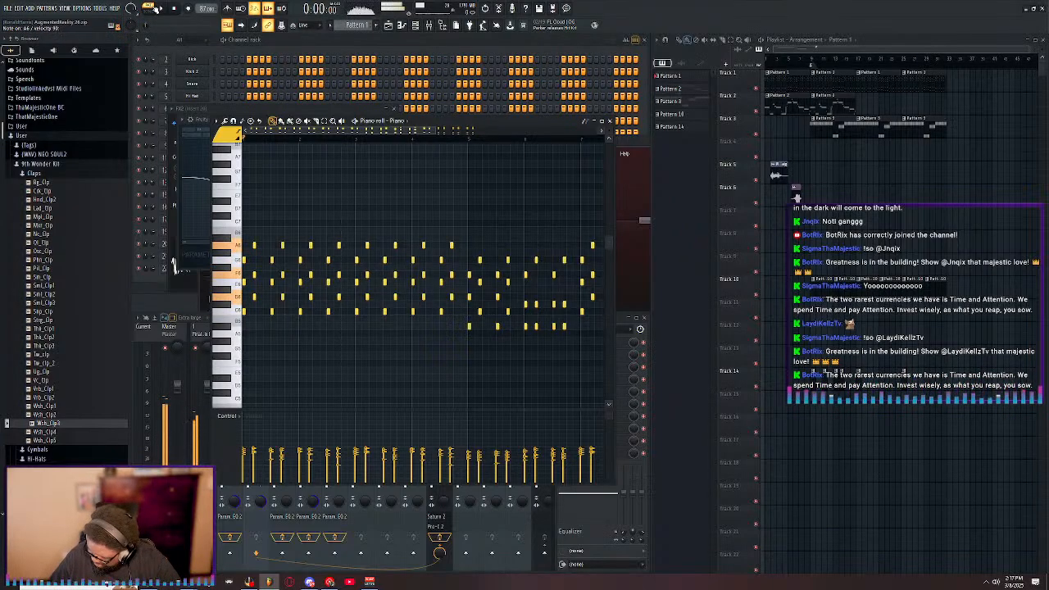
key(space)
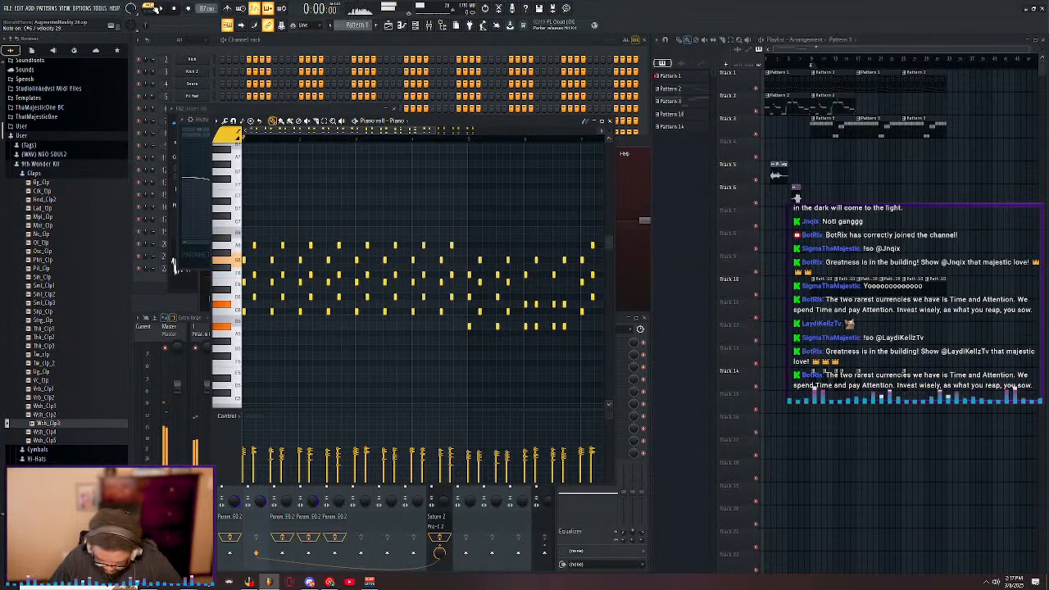
key(space)
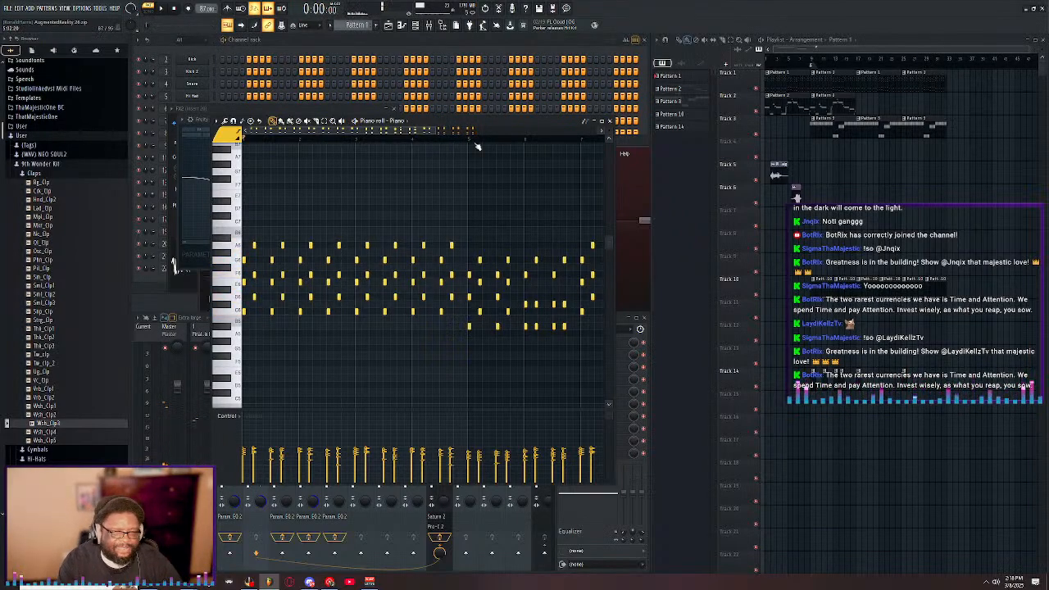
- Raise the top F6 note of the third chord in bar 6 of the Piano part to A6
drag(429, 132, 497, 142)
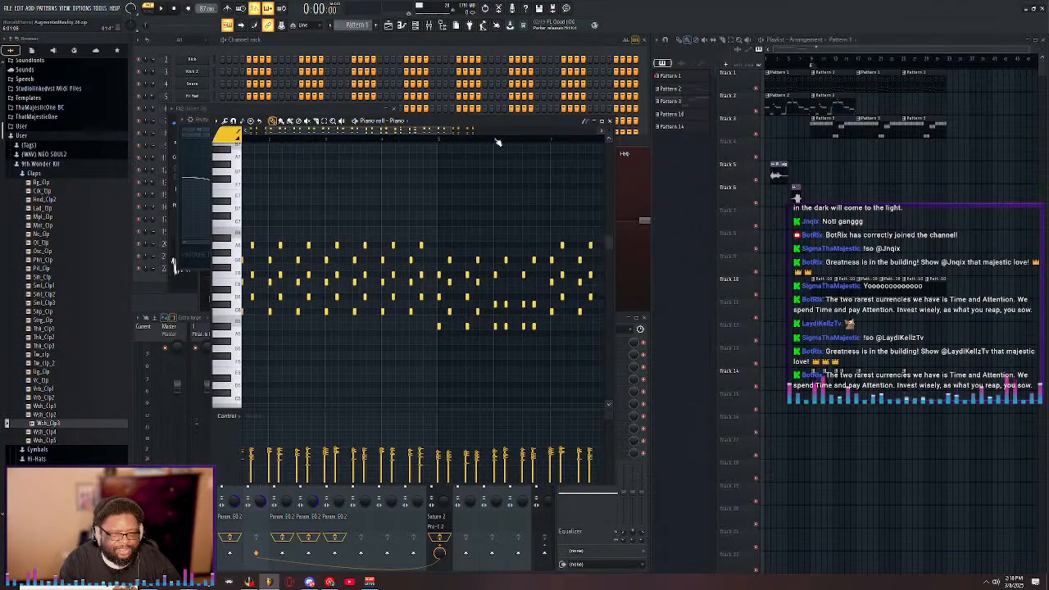
click(445, 143)
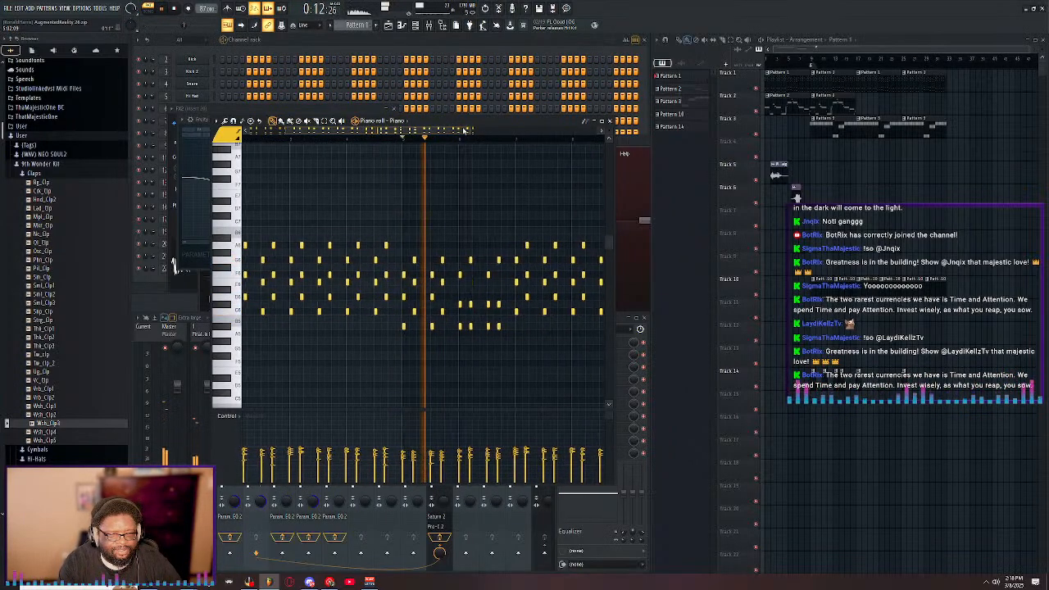
scroll(495, 142, up, 5)
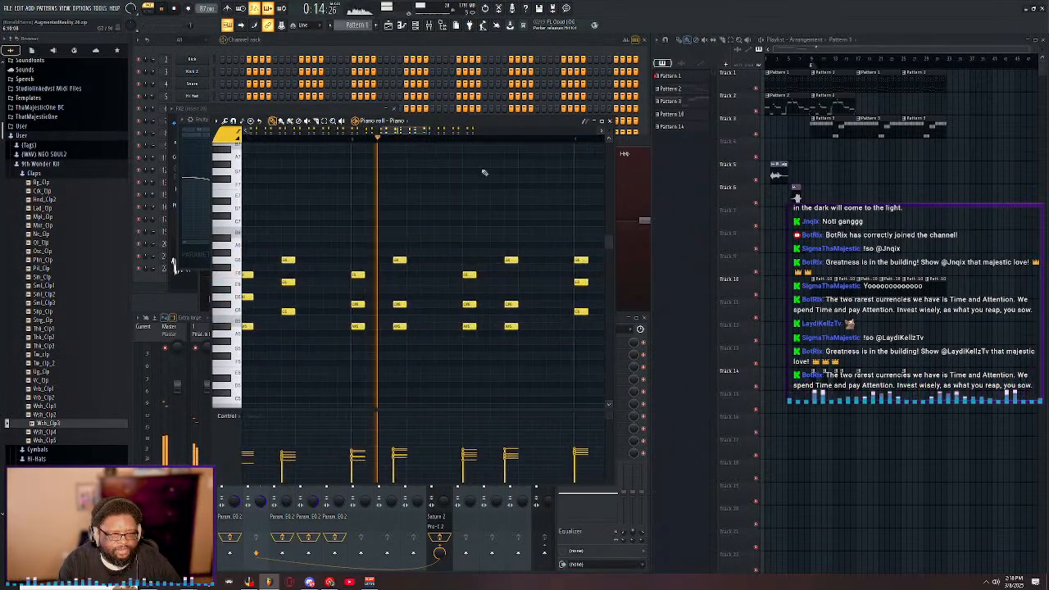
key(space)
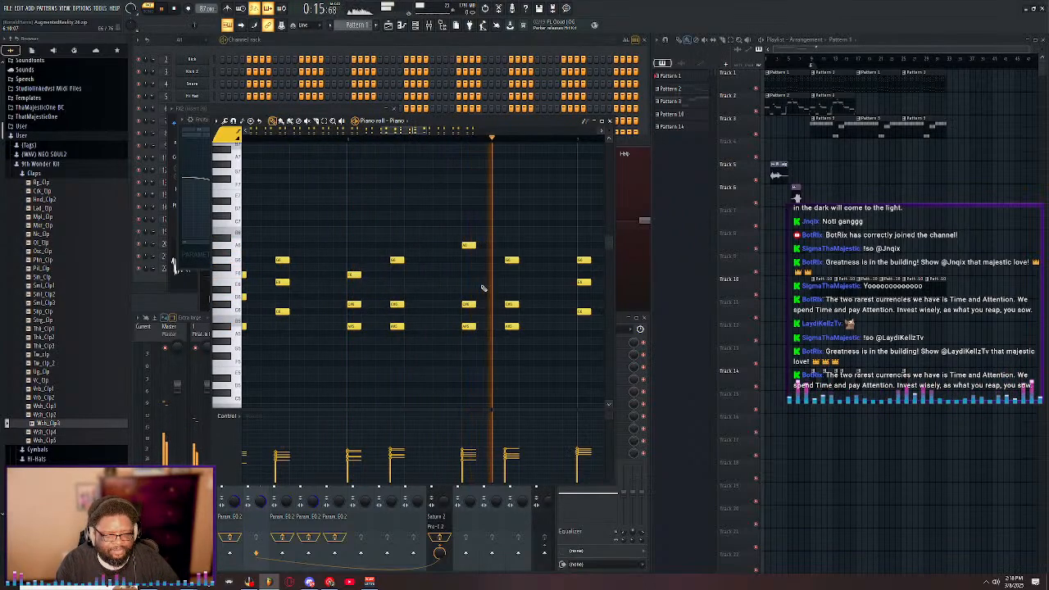
scroll(466, 145, down, 4)
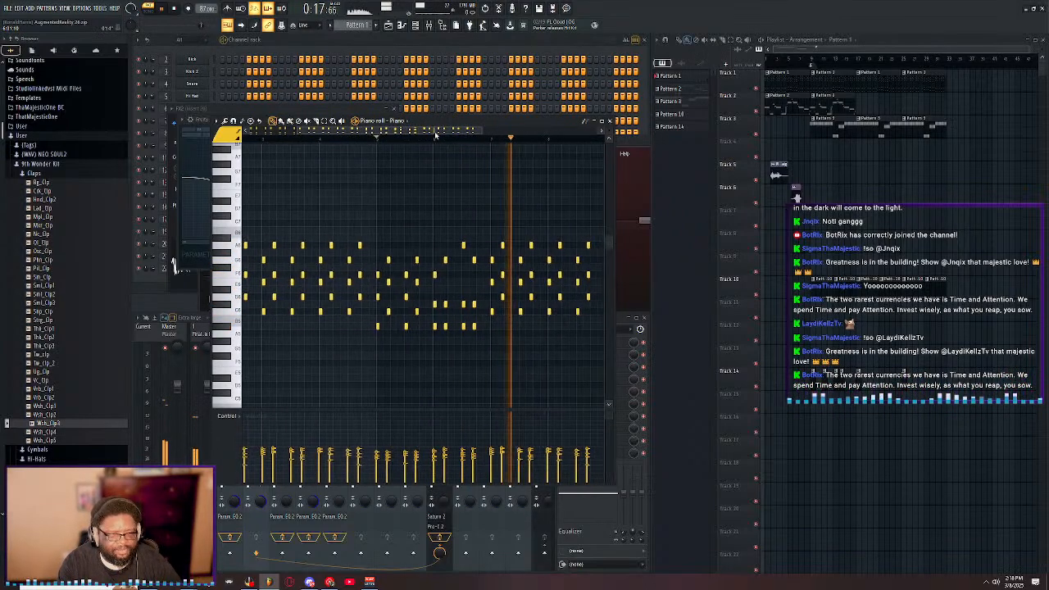
- Play the Piano part from the start and try A5 notes under the last chords of bars 2 and 4
drag(390, 130, 361, 126)
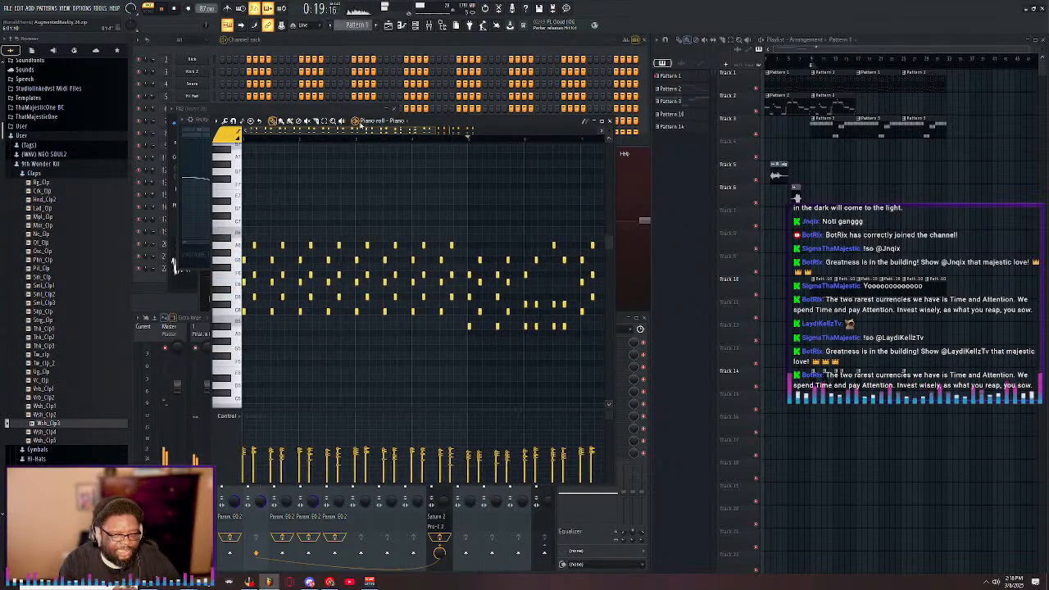
click(249, 141)
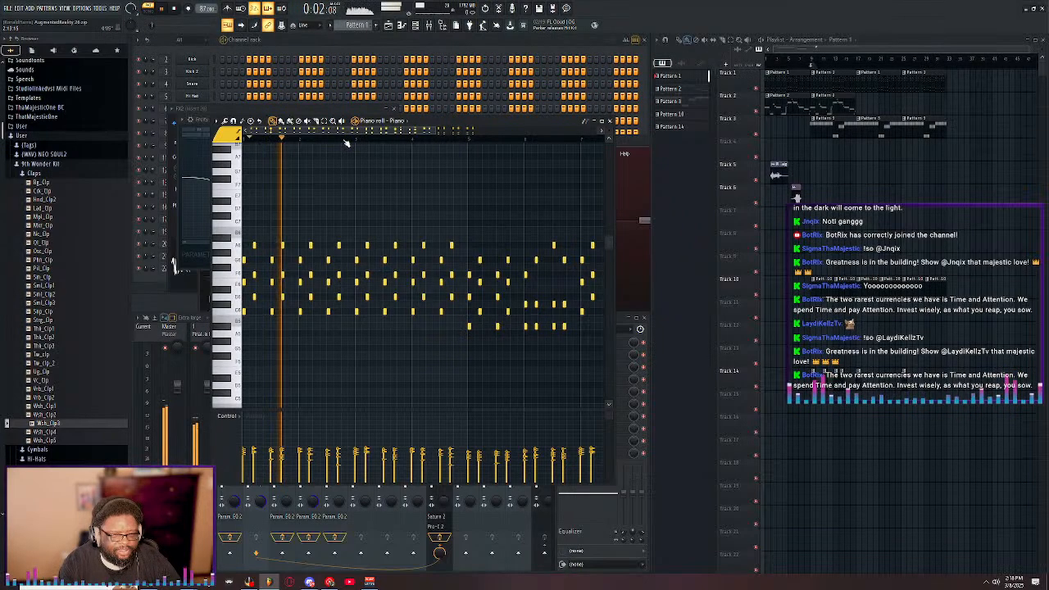
scroll(347, 141, up, 4)
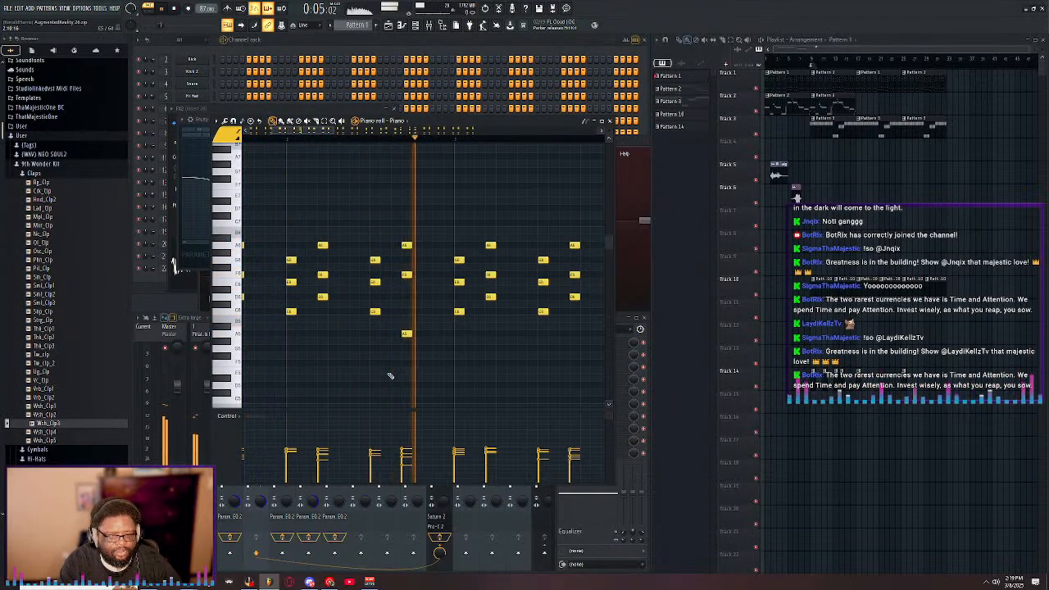
scroll(465, 141, down, 4)
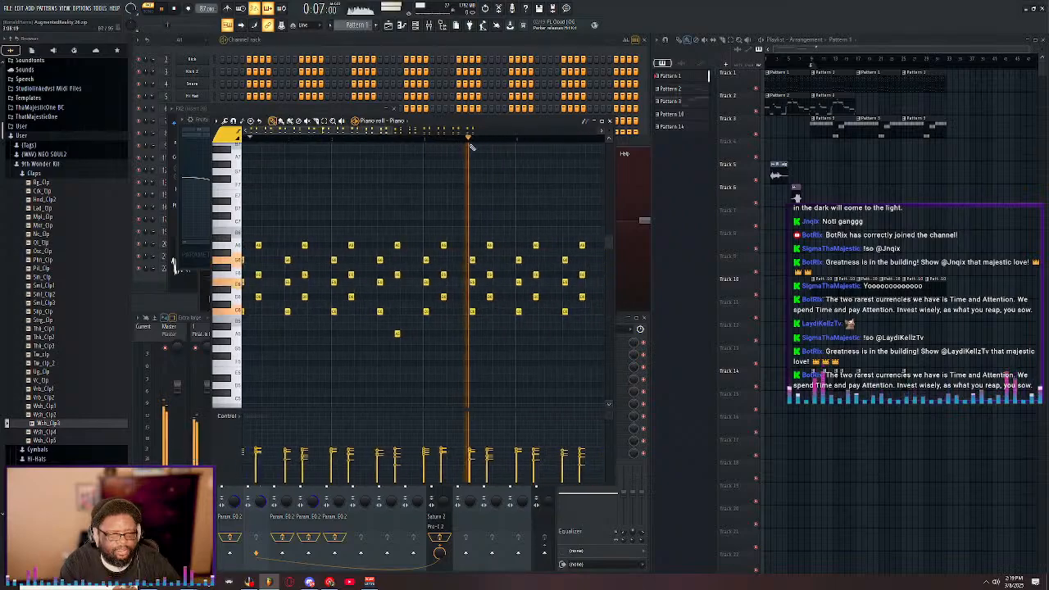
click(517, 335)
right_click(516, 334)
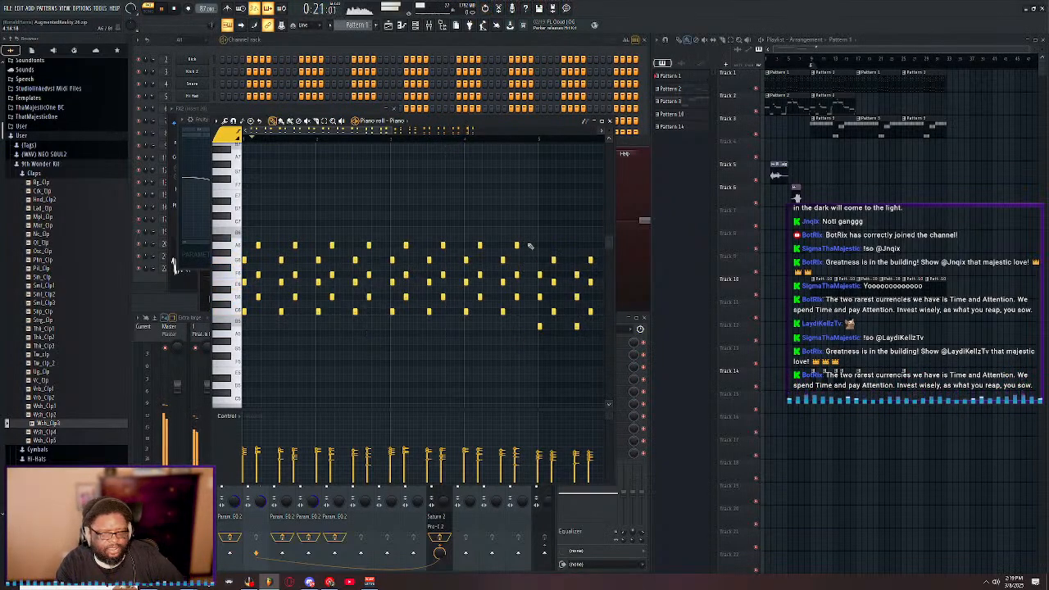
- Lower the A6 notes in the last chords of bars 2, 4 and 8 one octave to A5, and close the piano roll
drag(374, 236, 367, 248)
key(ctrl+Down)
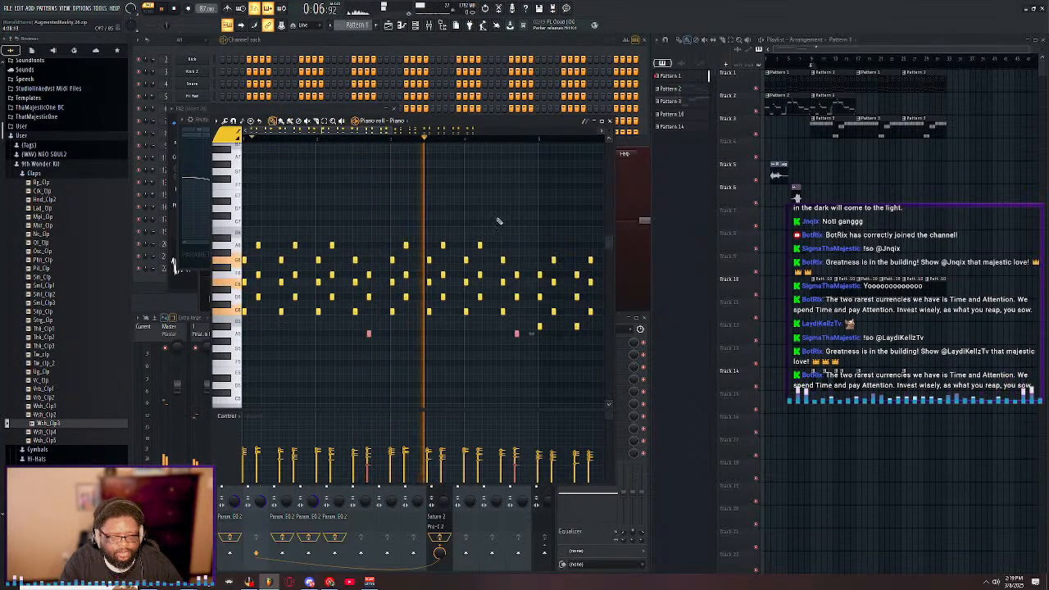
scroll(416, 255, down, 4)
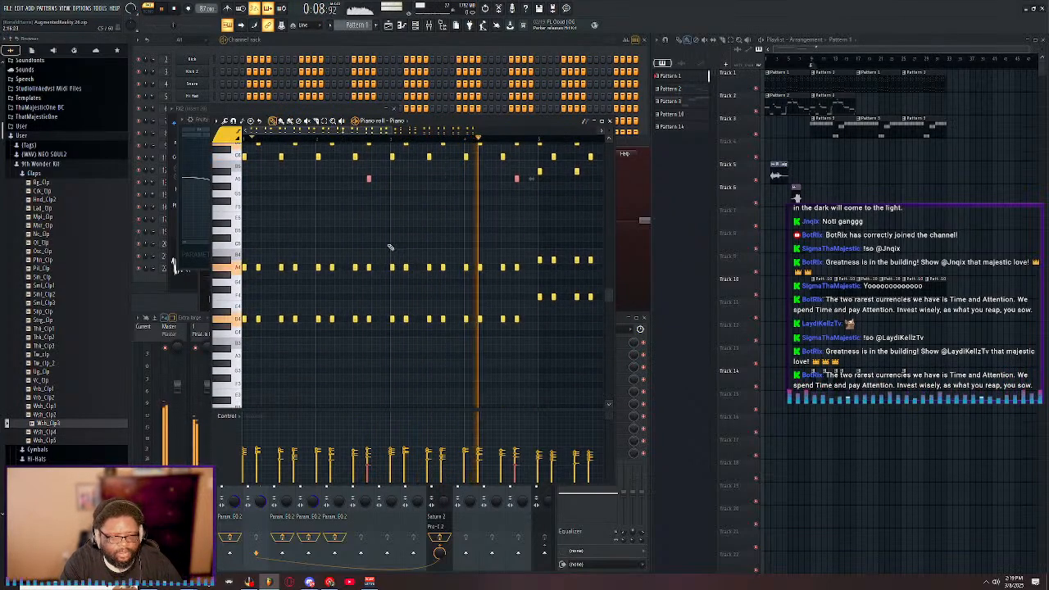
scroll(406, 233, up, 1)
scroll(409, 237, up, 3)
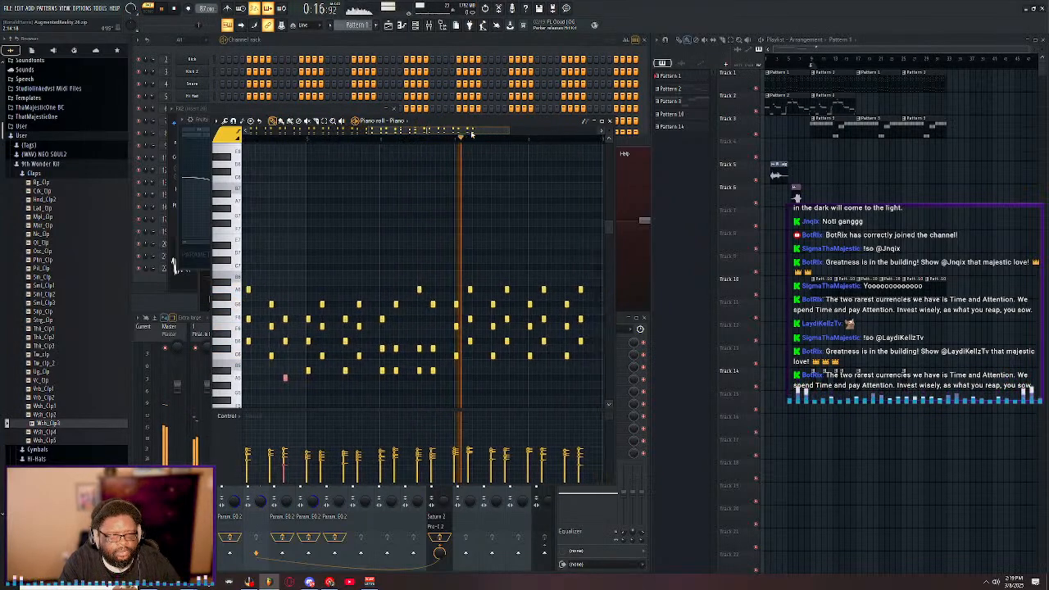
drag(484, 282, 474, 296)
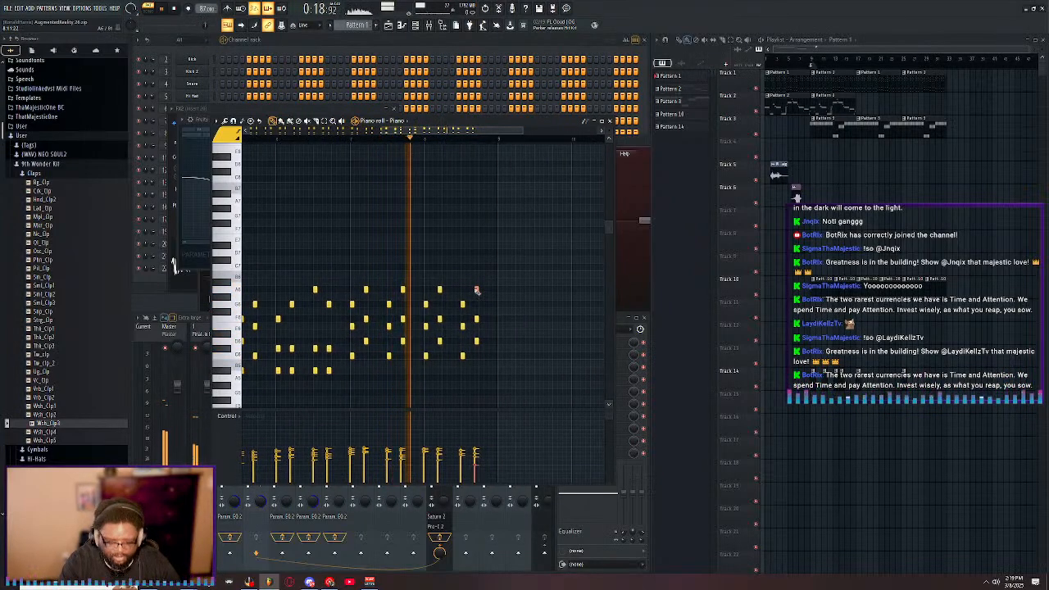
key(ctrl+Down)
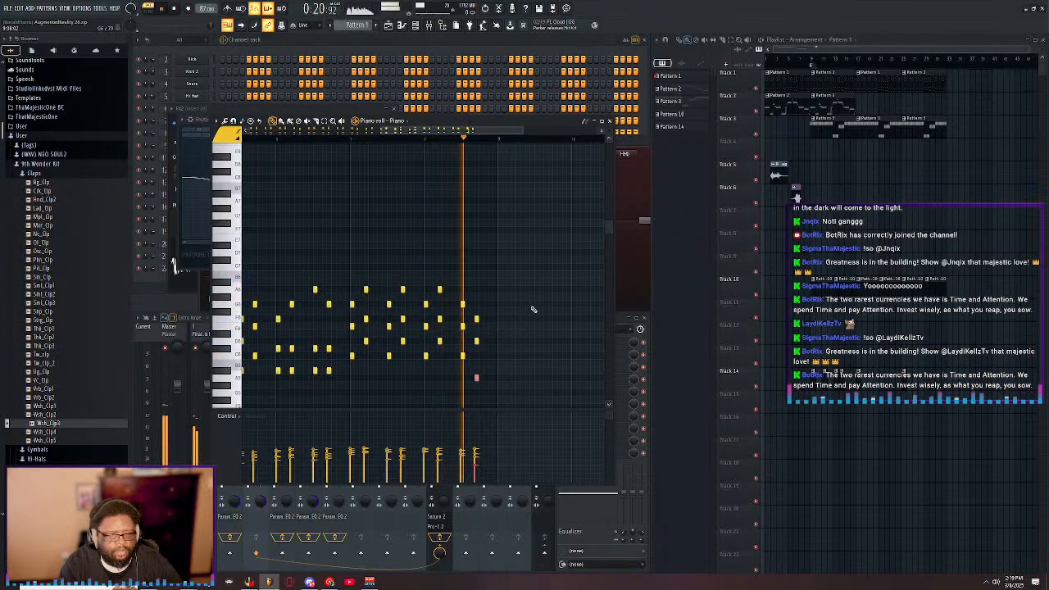
click(174, 9)
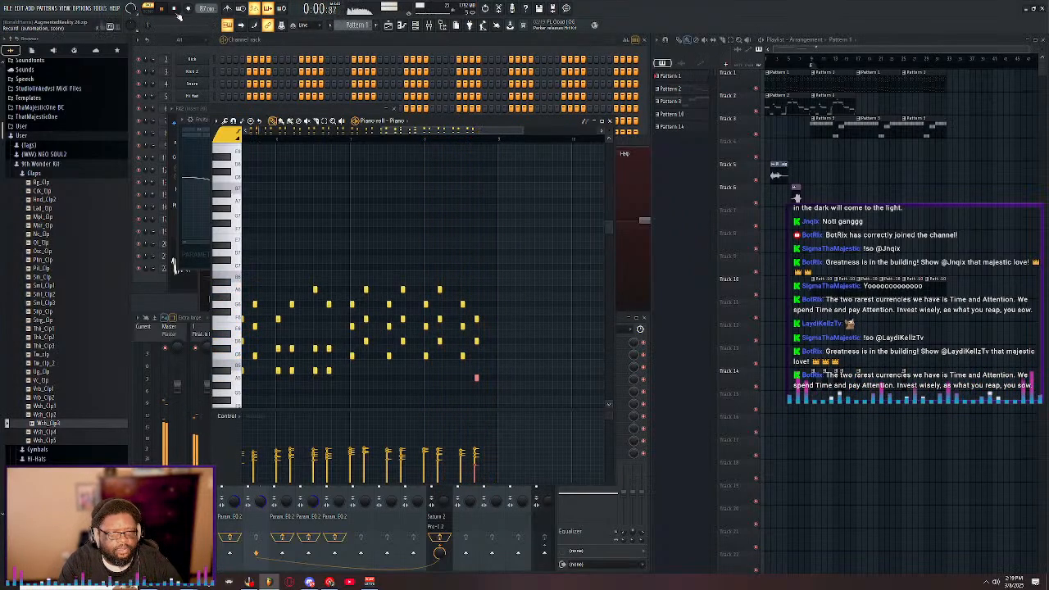
click(611, 122)
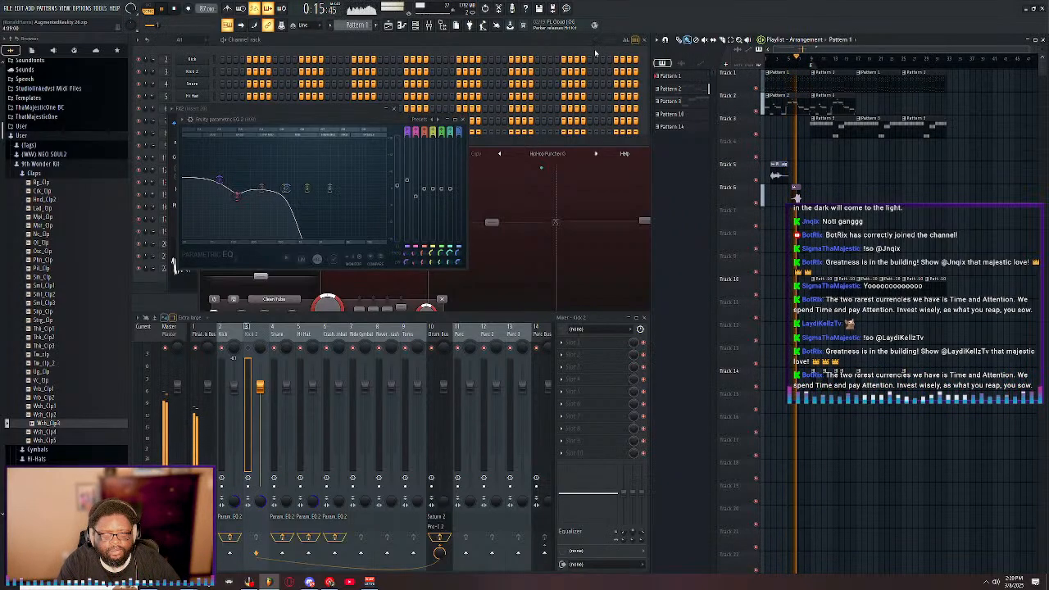
- View the Brass channel's Hip-Hop Brass instrument while the arrangement plays, and close its plugin window
click(602, 52)
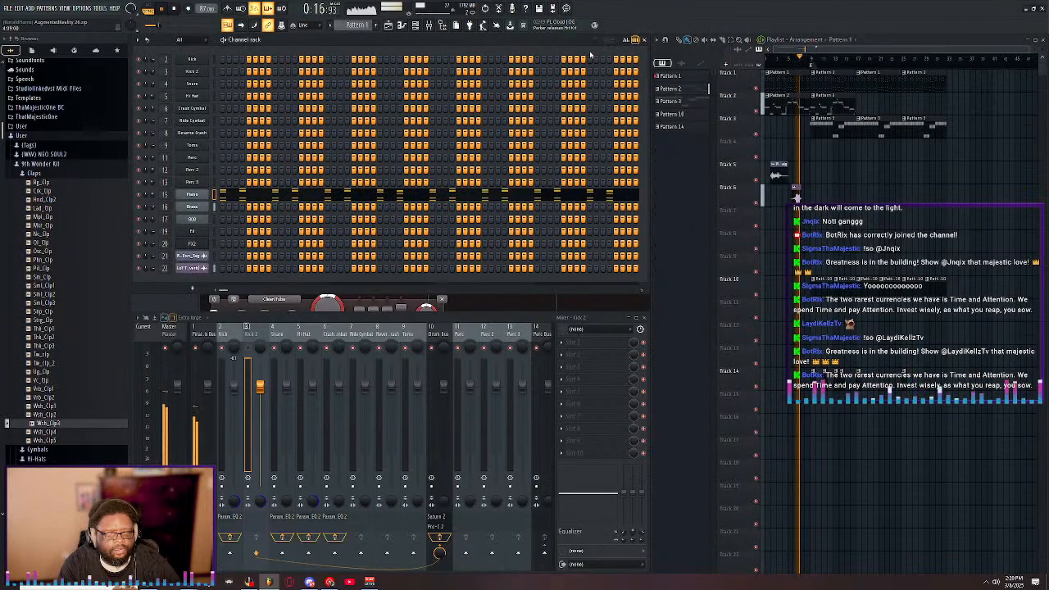
click(193, 208)
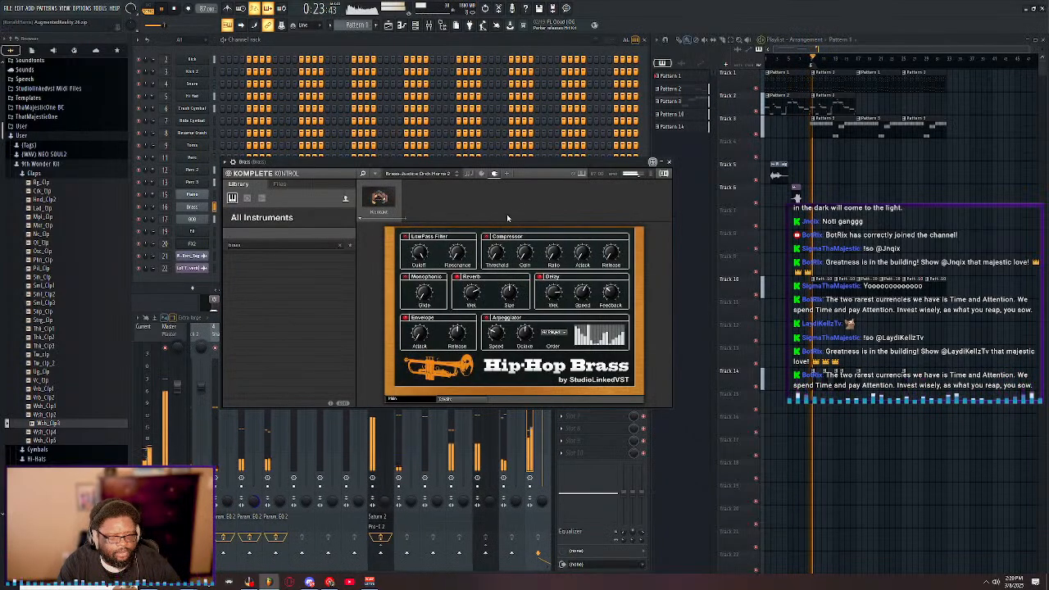
click(669, 161)
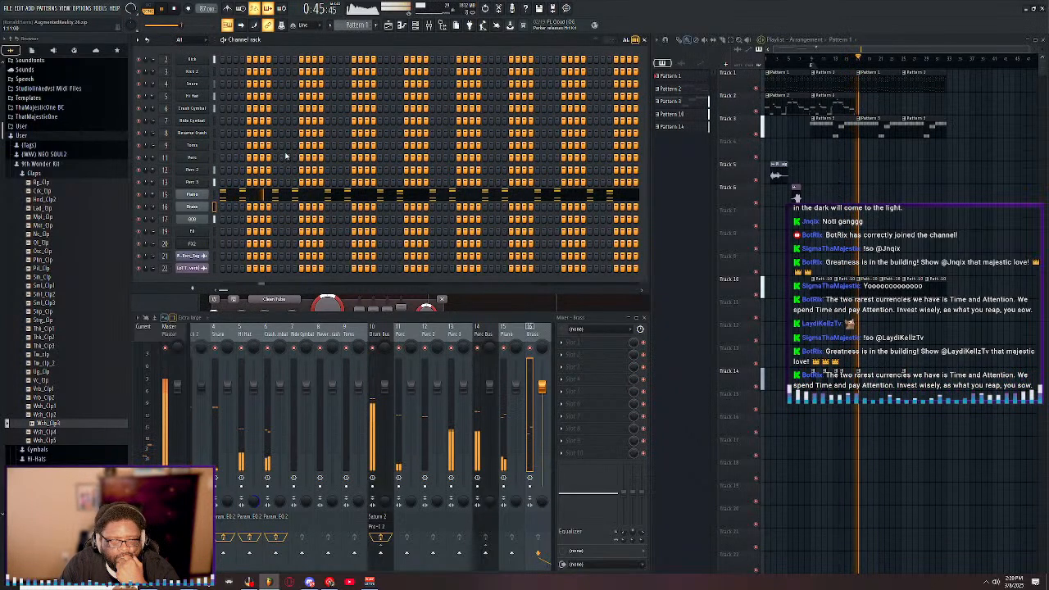
- Select Pattern 10 to show its drum steps, and play the arrangement again from the start
click(672, 114)
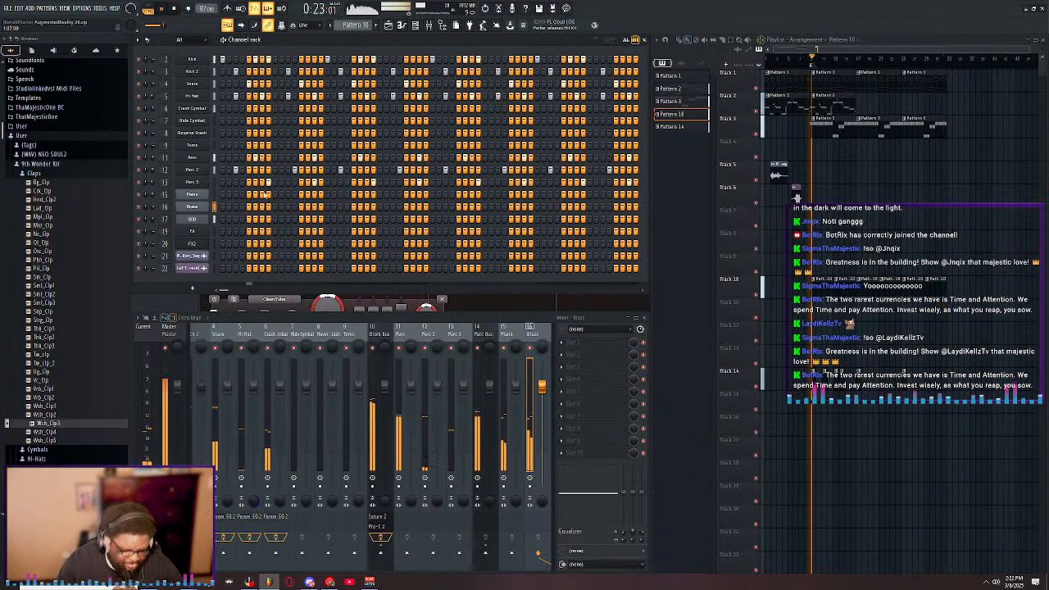
key(space)
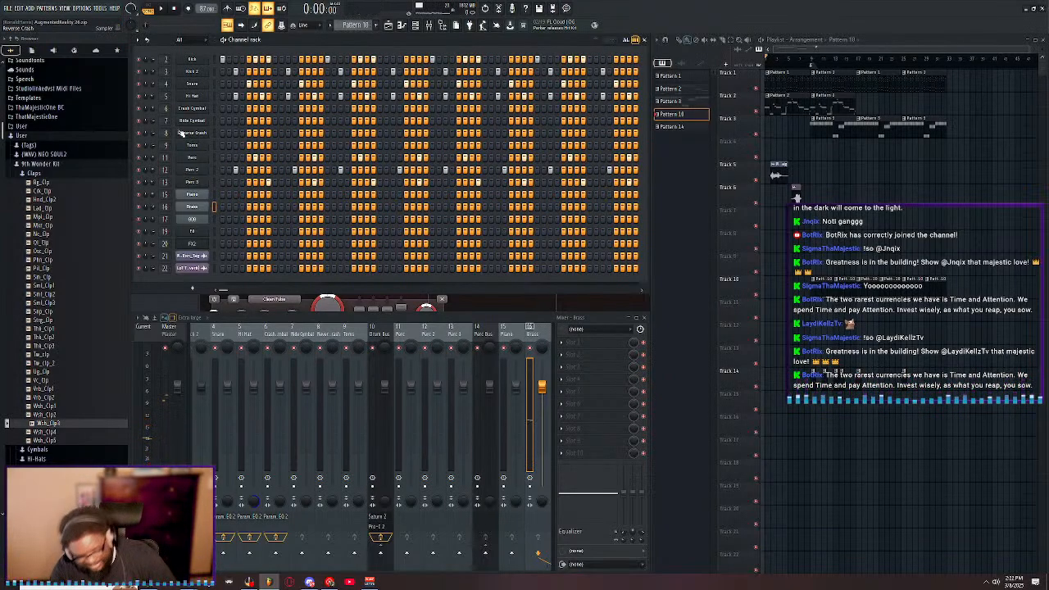
key(space)
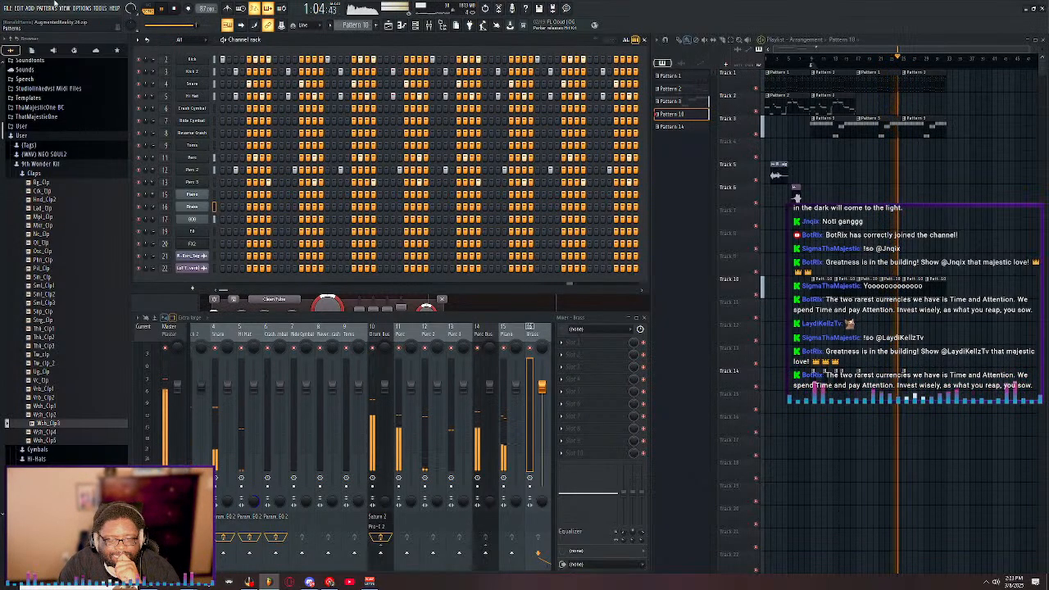
- Reopen Pattern 1's Piano notes in the piano roll and view the whole eight-bar chord part
double_click(869, 73)
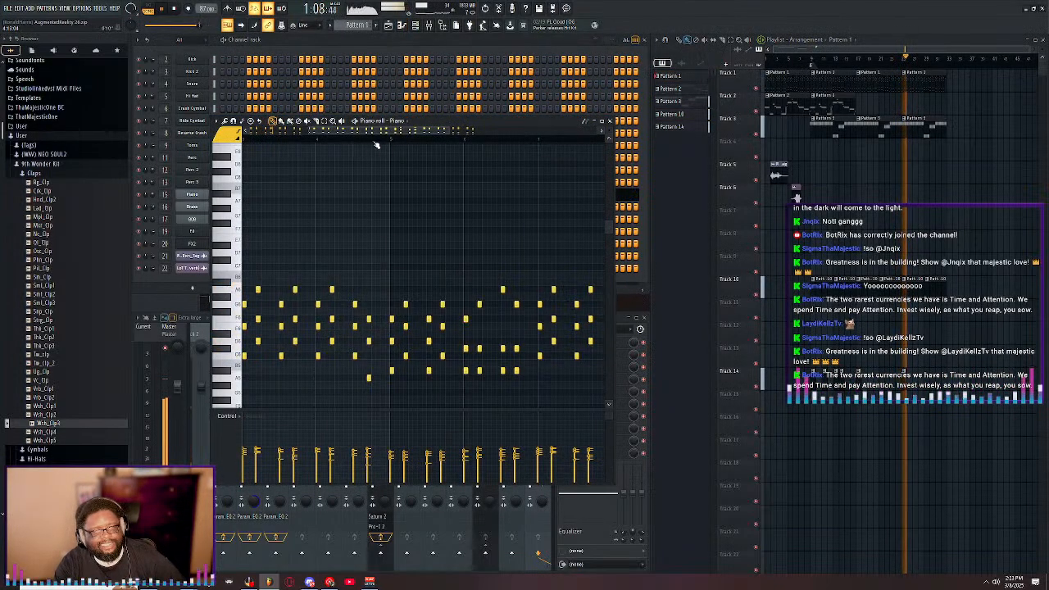
scroll(378, 141, down, 1)
scroll(378, 141, down, 1)
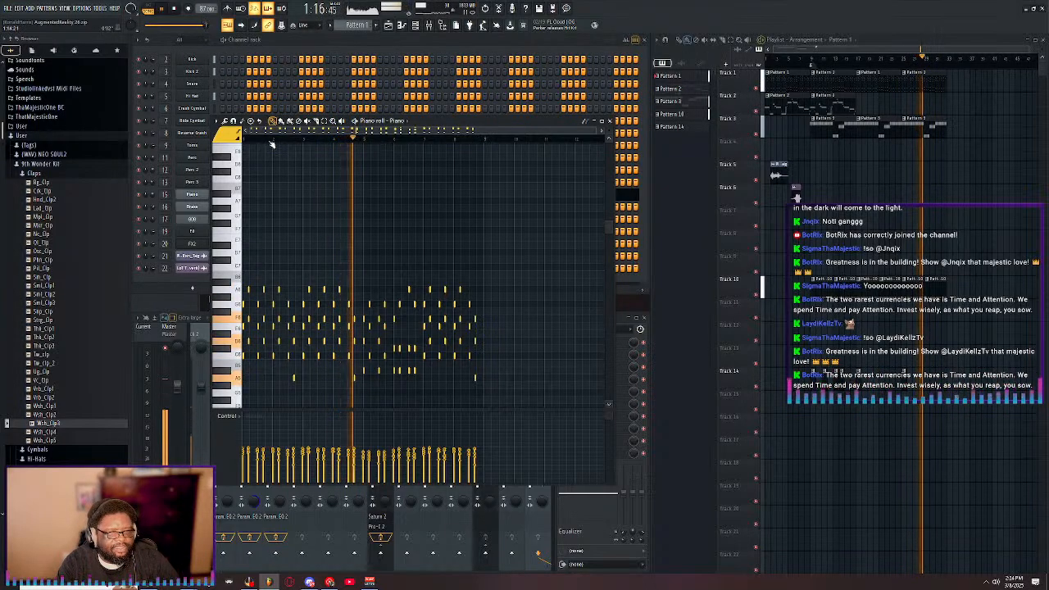
- Play Pattern 1's Piano part from the start and examine its high and low chord notes in the piano roll
key(space)
drag(598, 131, 392, 132)
key(space)
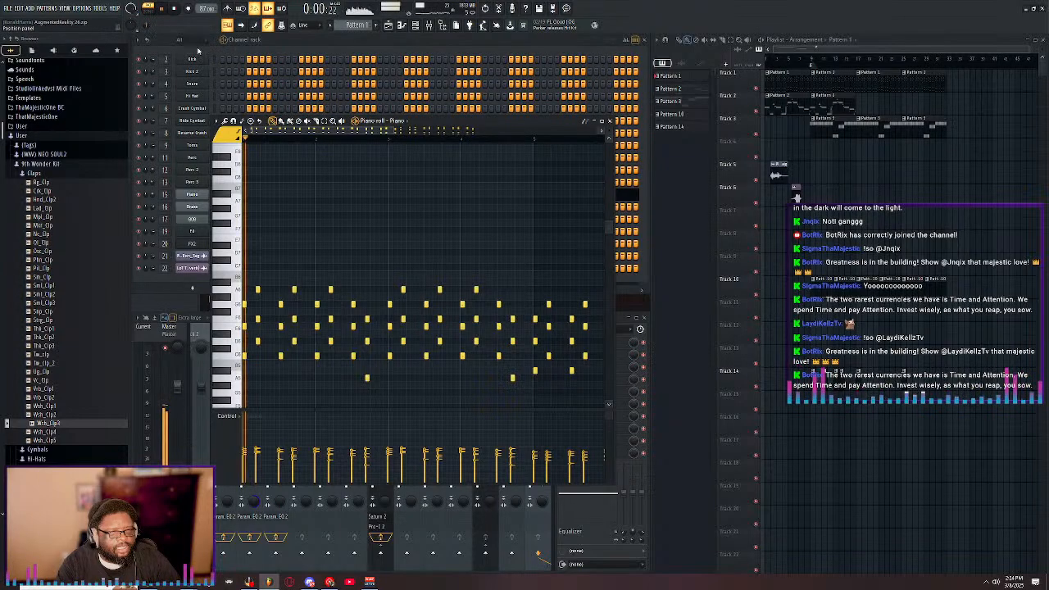
scroll(297, 227, down, 10)
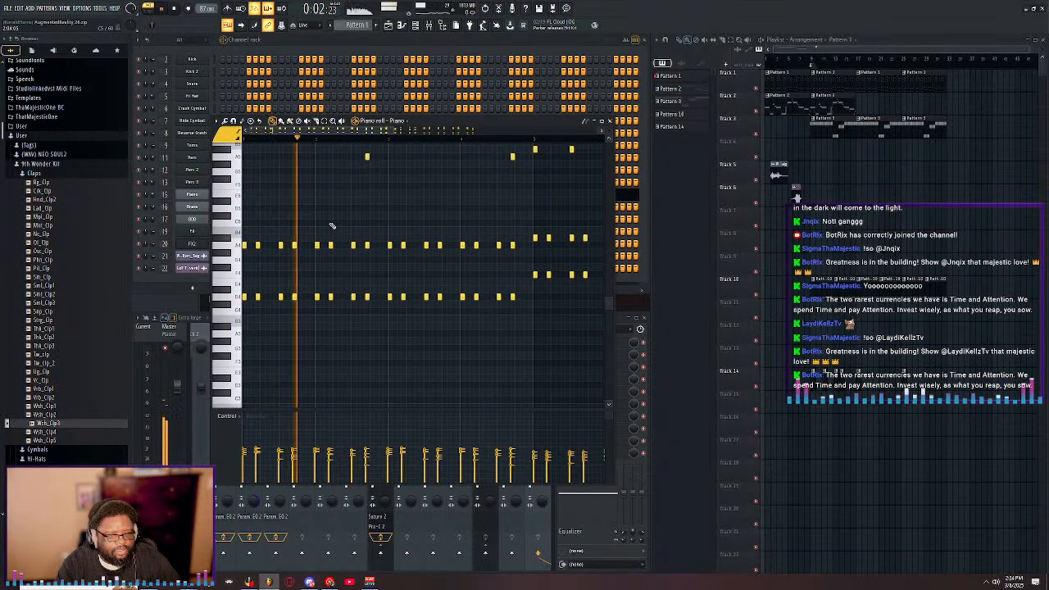
scroll(311, 237, up, 2)
key(space)
key(space)
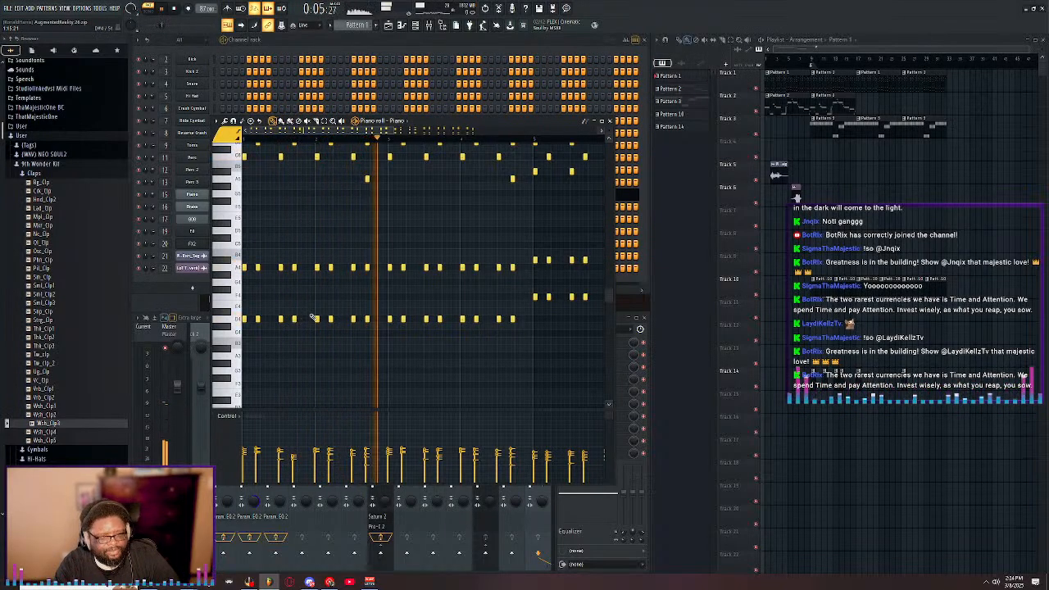
scroll(465, 247, up, 5)
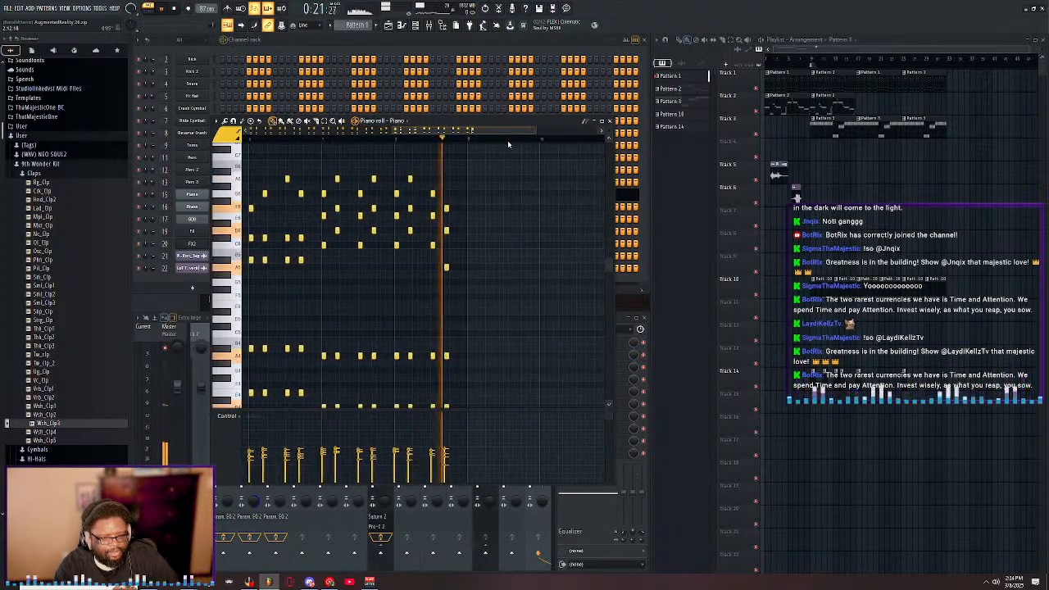
key(space)
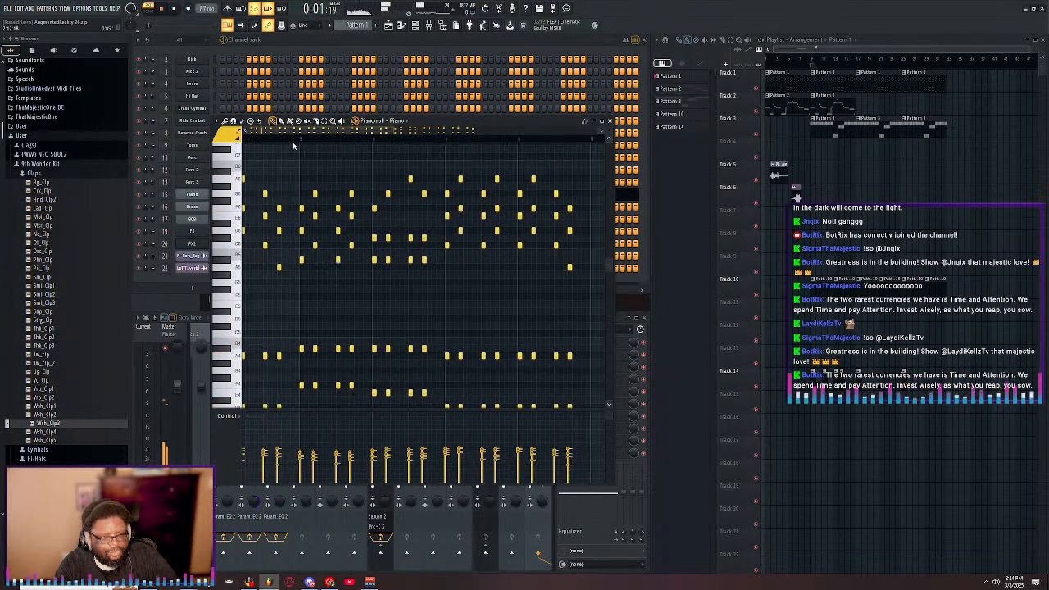
key(space)
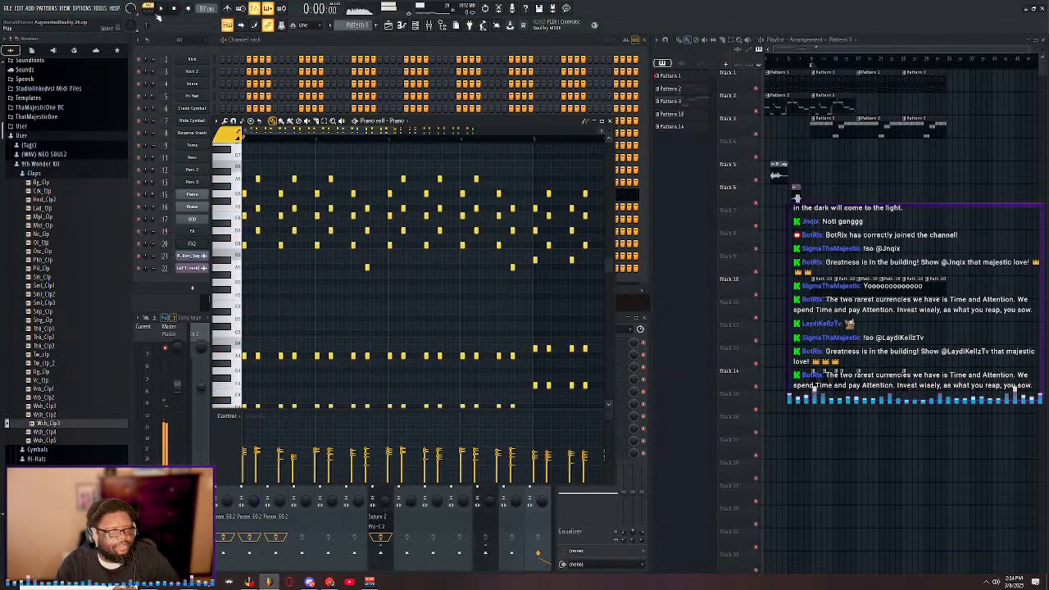
- Save the current project and open the AugmentedReality 27 project
click(5, 9)
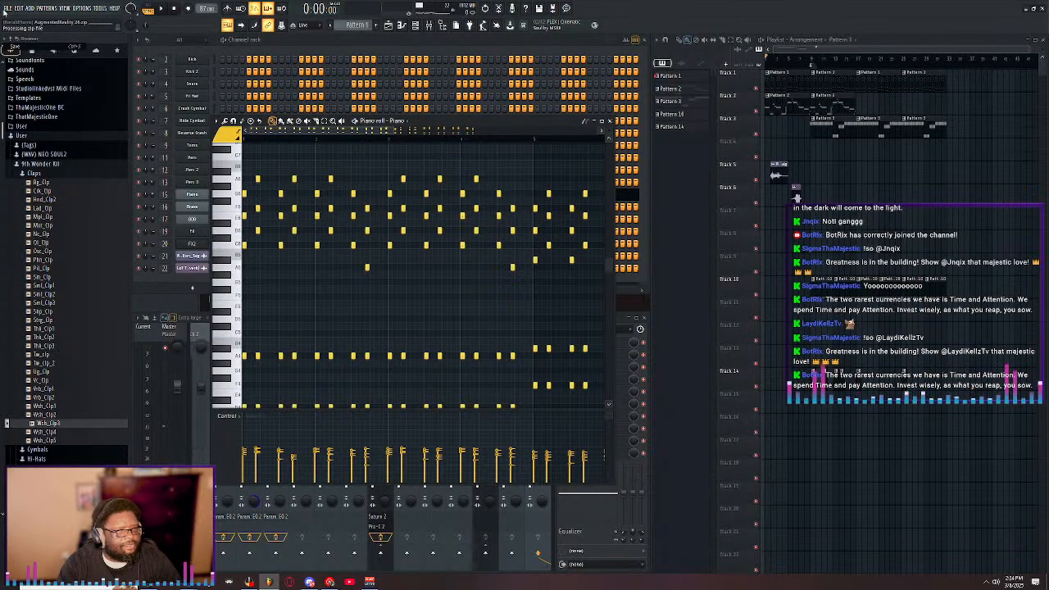
click(6, 10)
click(15, 38)
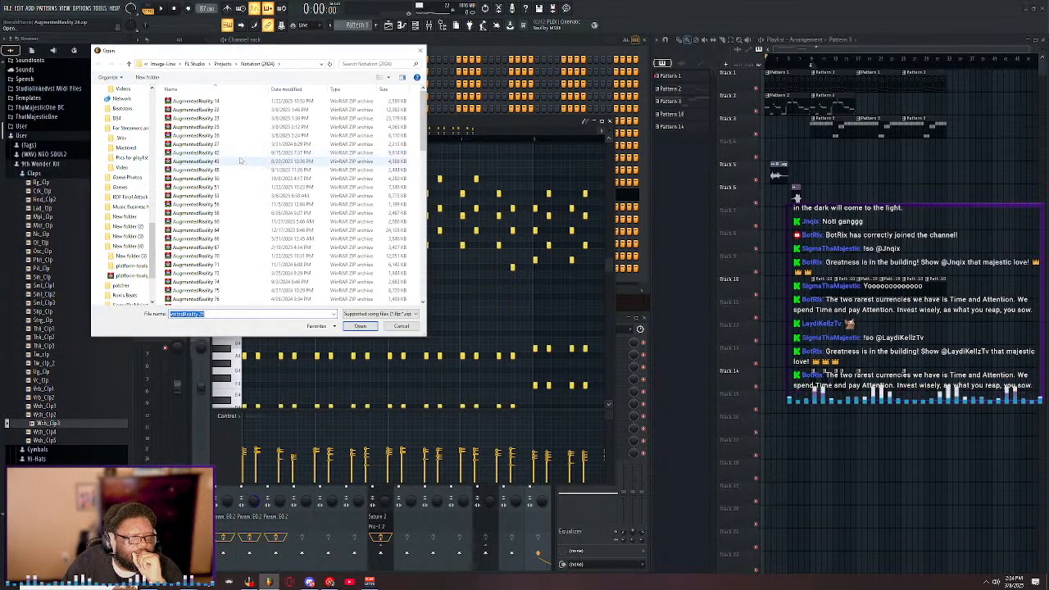
key(Escape)
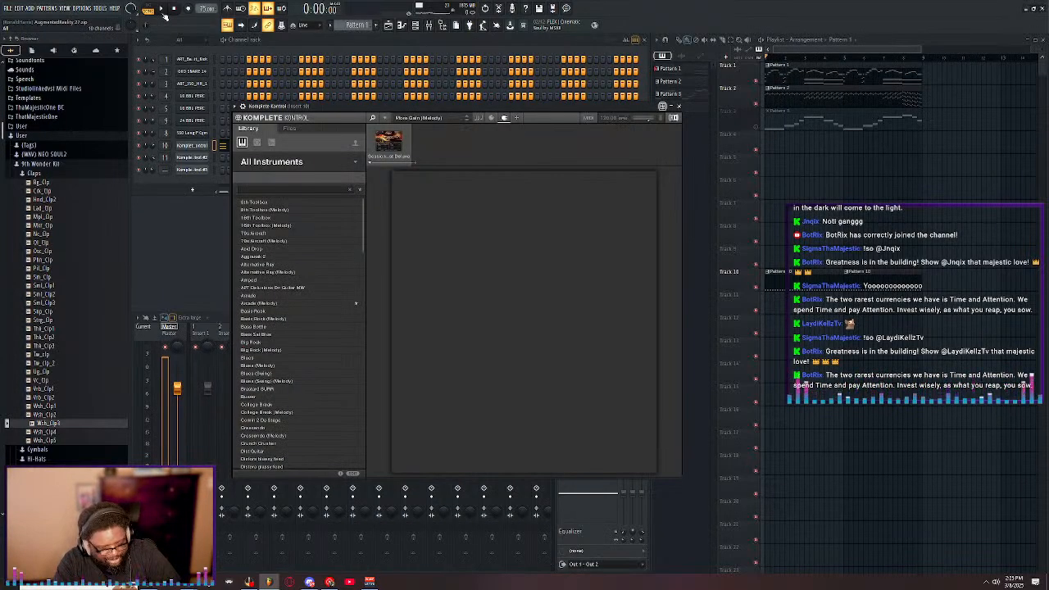
- Play the arrangement, close the guitar plugin window and open Pattern 1's Komplete Kontrol notes in the piano roll
click(164, 9)
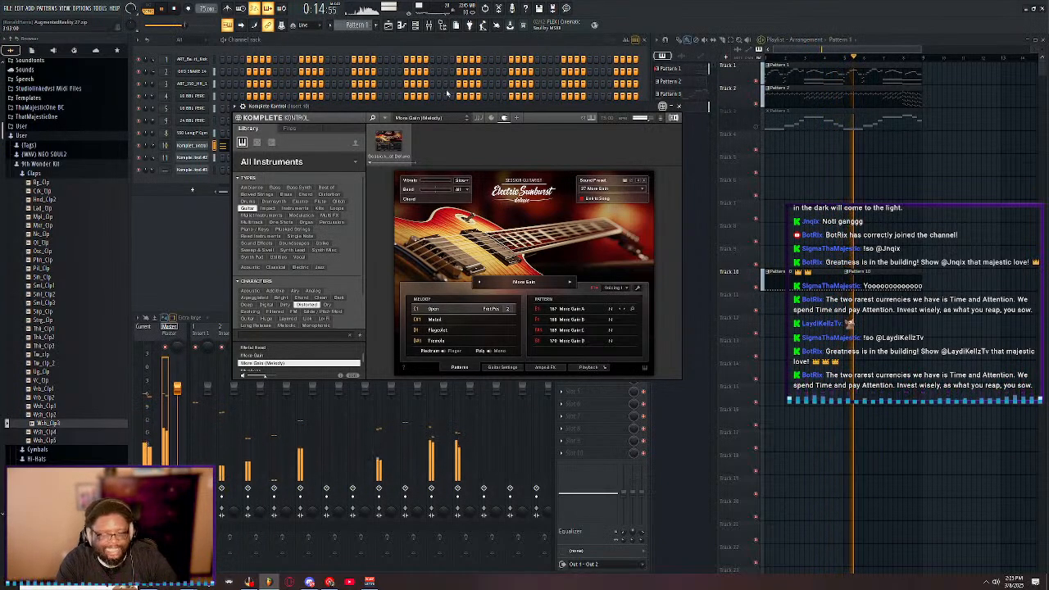
click(678, 106)
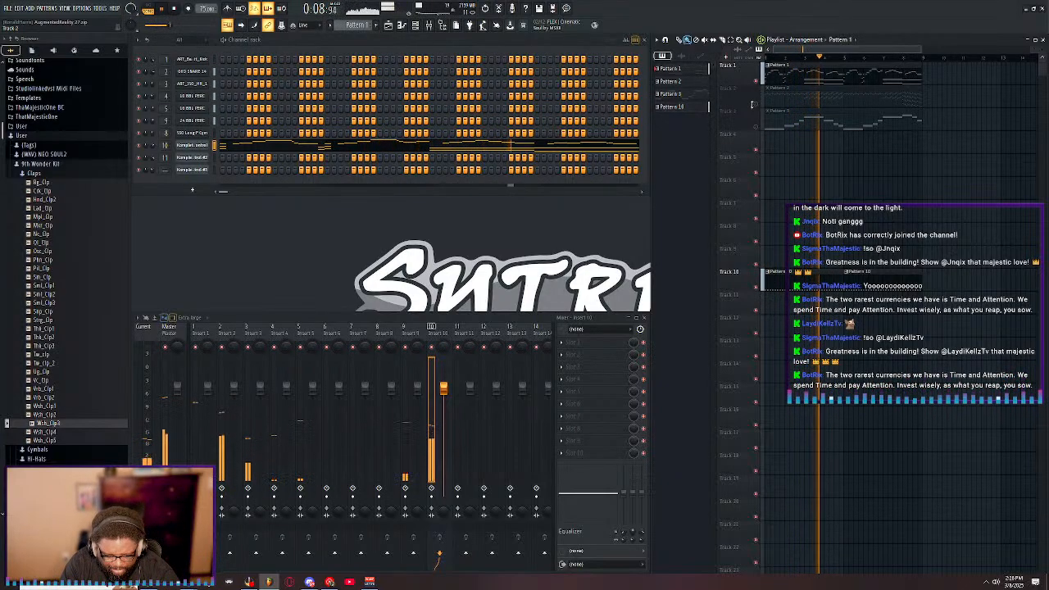
double_click(811, 79)
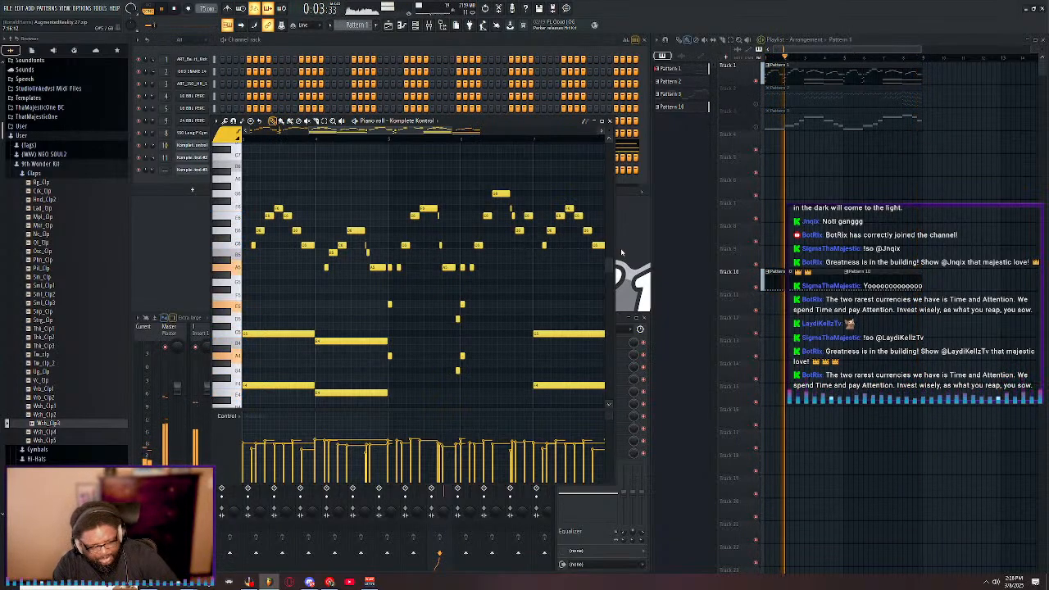
- Clone the Komplete Kontrol guitar channel that plays Pattern 1's melody, and close the clone's plugin window
click(179, 182)
right_click(209, 145)
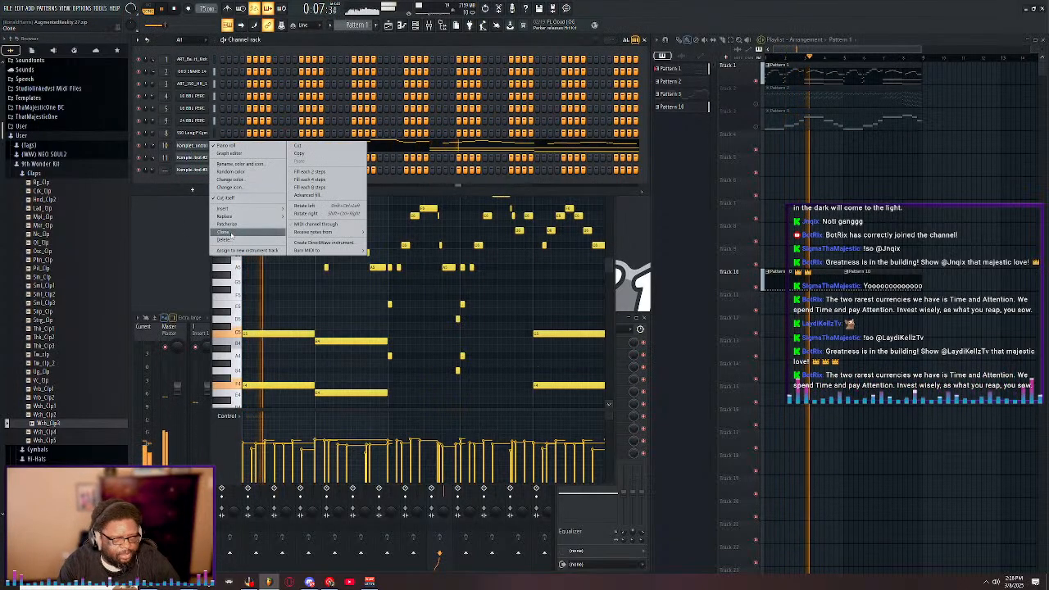
click(232, 234)
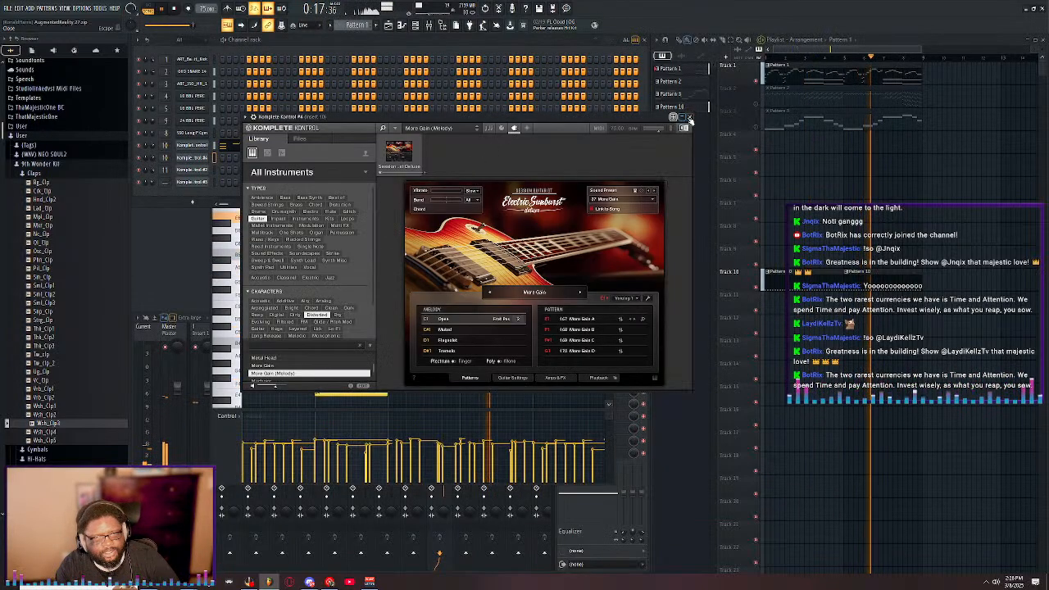
click(690, 118)
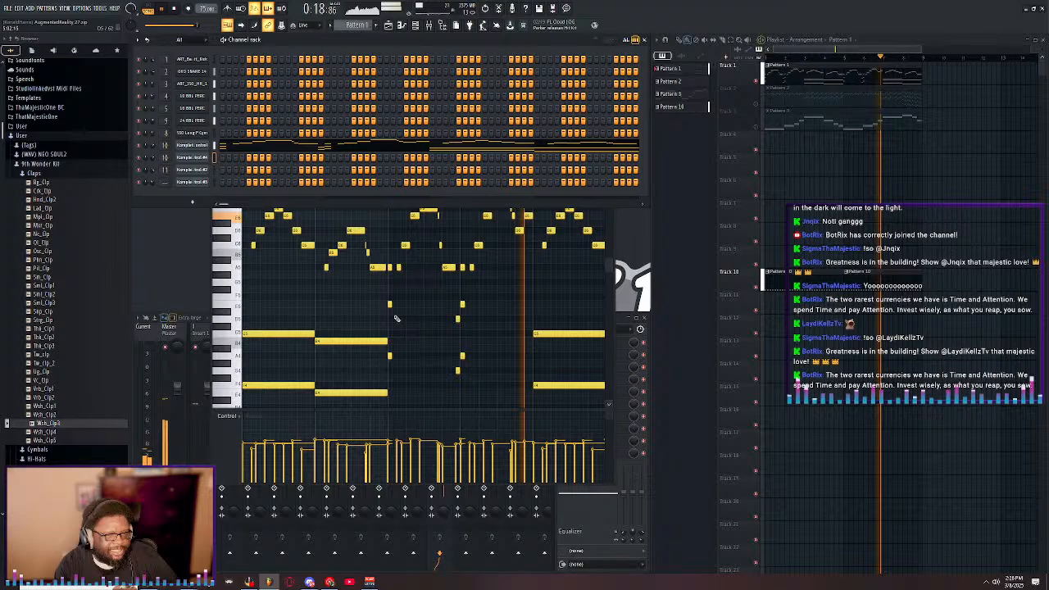
- Copy all of the original Komplete Kontrol channel's Pattern 1 notes into the clone's piano roll, and stop playback
click(258, 275)
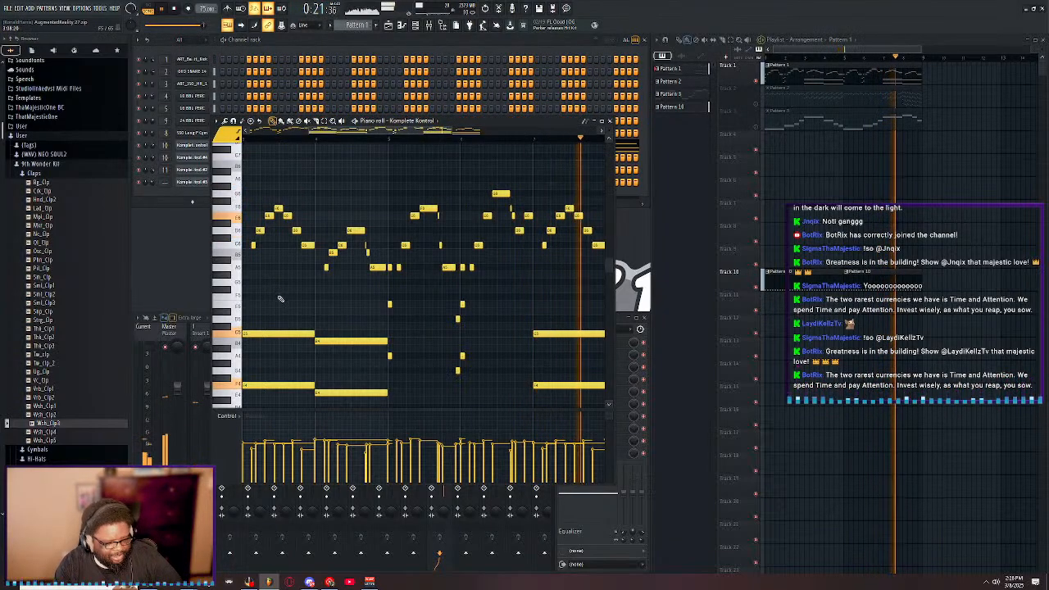
key(ctrl+a)
click(170, 201)
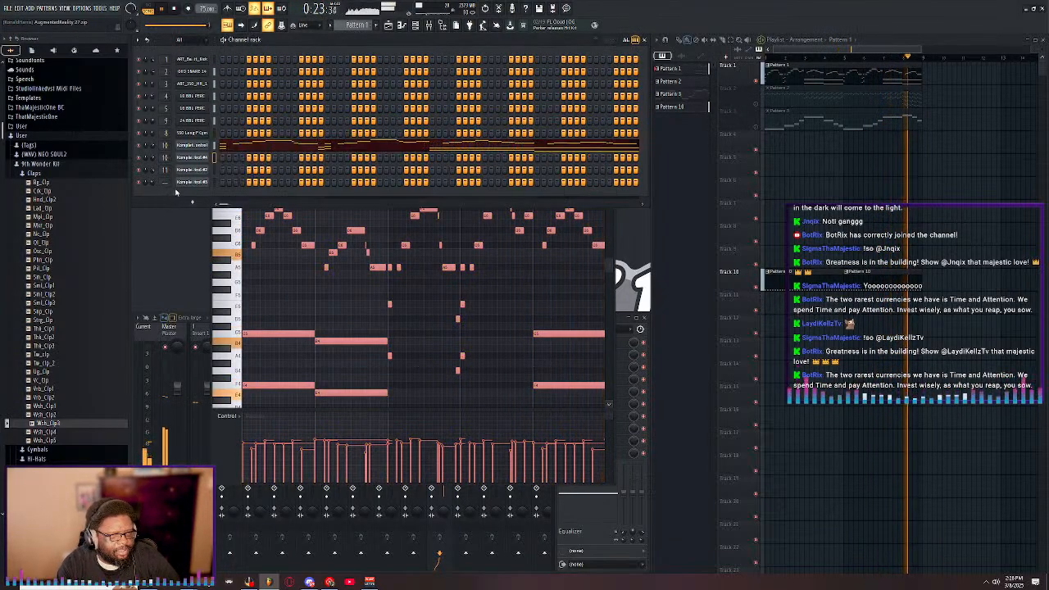
right_click(205, 158)
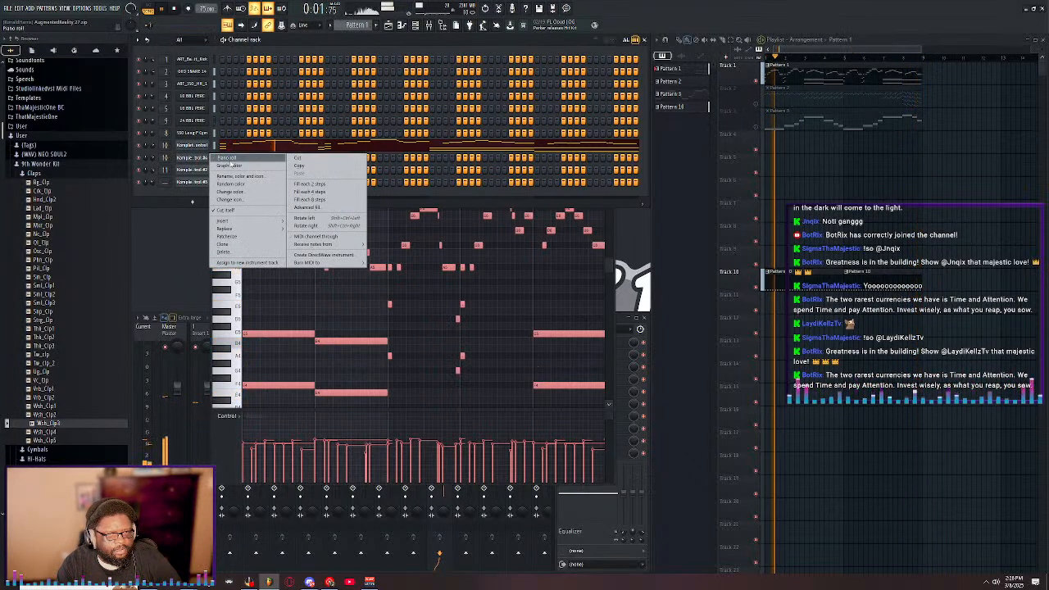
click(229, 158)
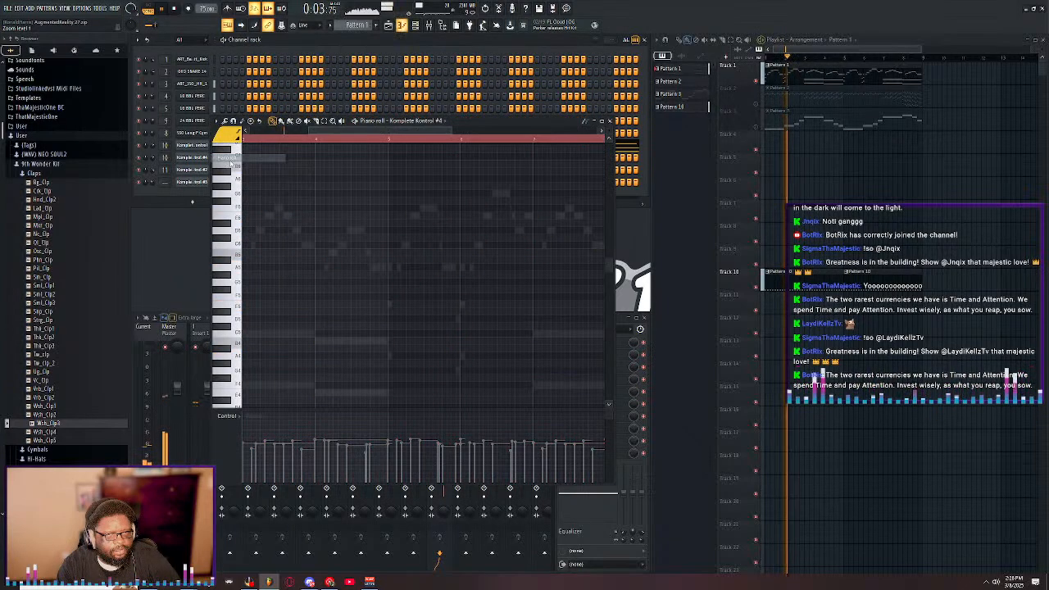
click(174, 9)
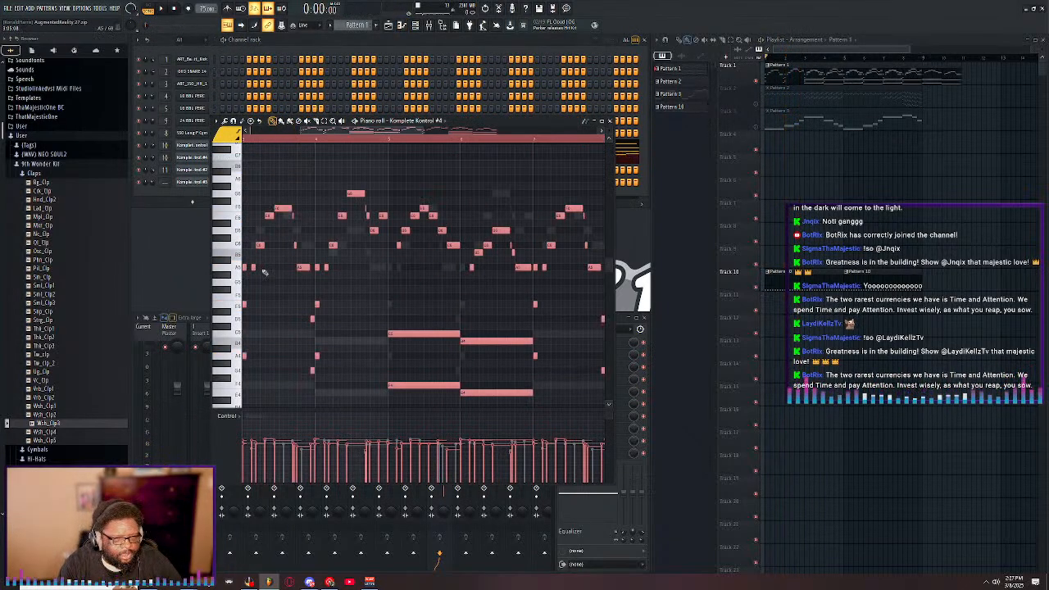
- Delete the upper melody notes from the cloned Komplete Kontrol channel, keeping only the low notes
drag(250, 200, 297, 280)
drag(244, 206, 607, 288)
key(Delete)
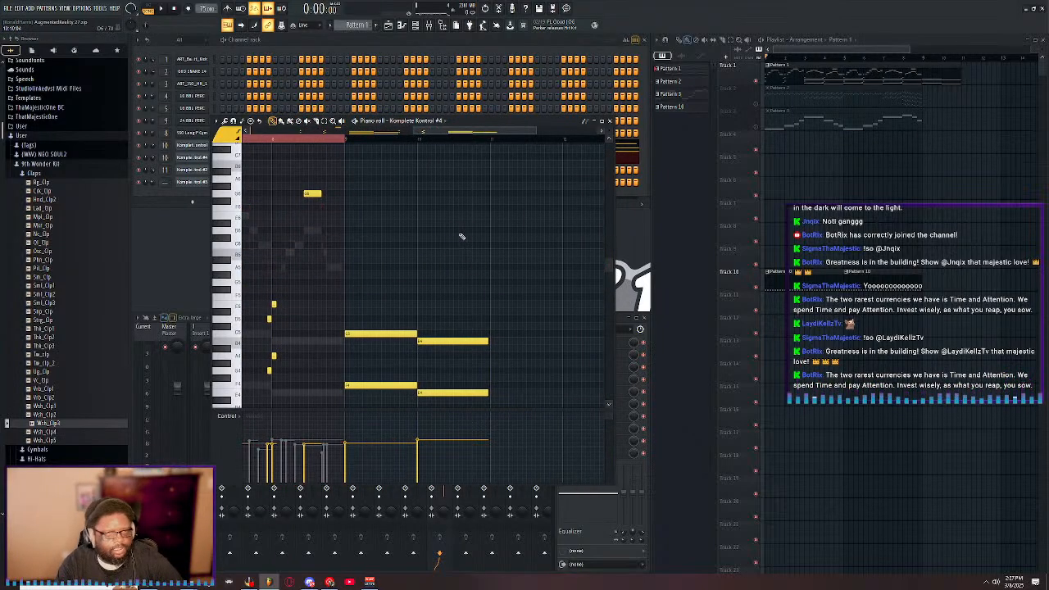
drag(462, 236, 238, 188)
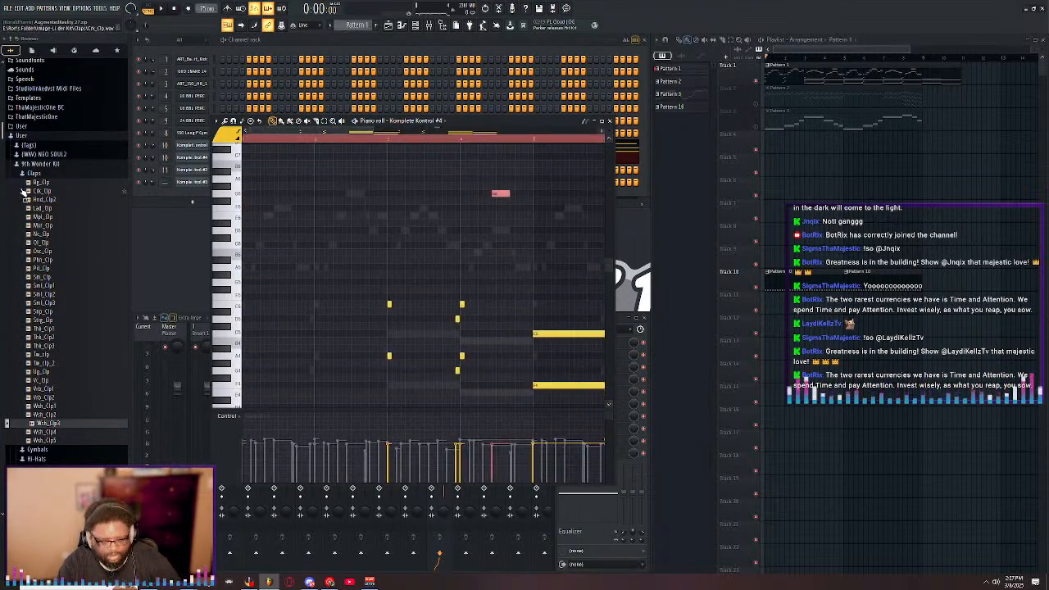
key(Delete)
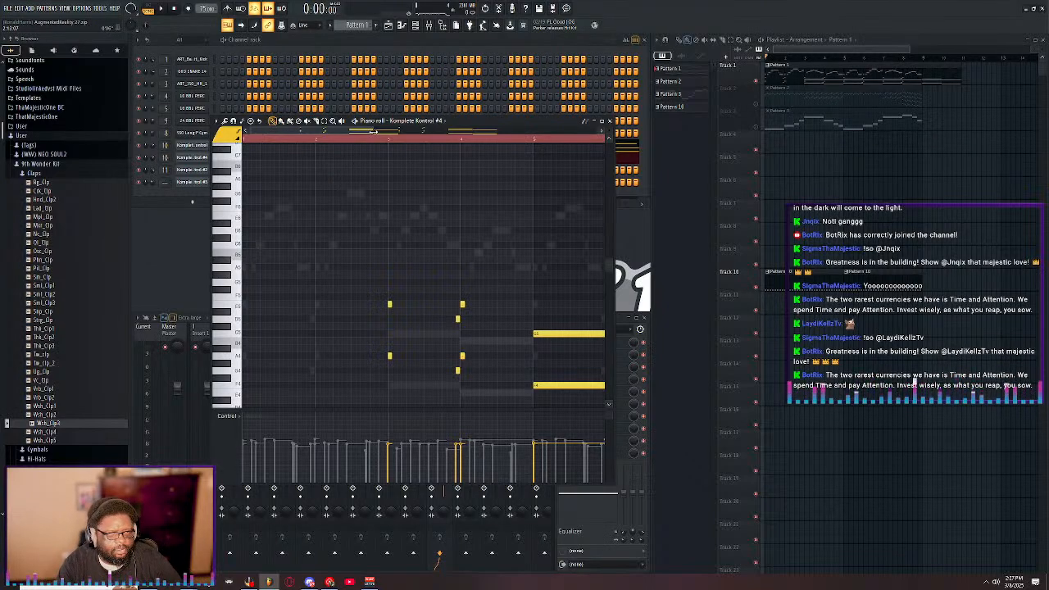
- Move all of the clone's low notes two bars earlier to line up with the original part, and close the piano roll
scroll(340, 205, down, 5)
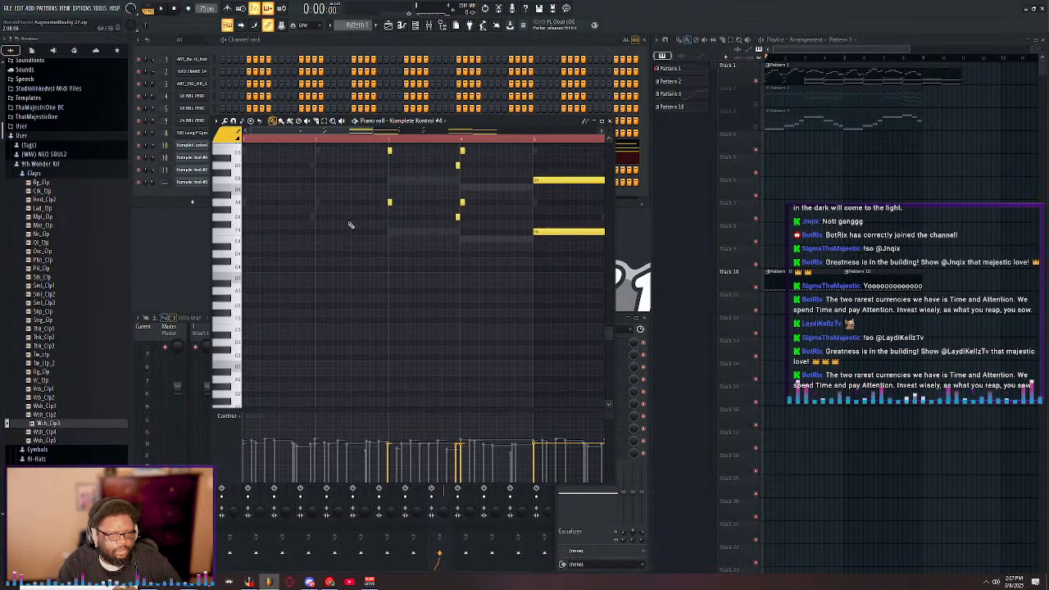
scroll(341, 230, up, 6)
scroll(351, 232, down, 2)
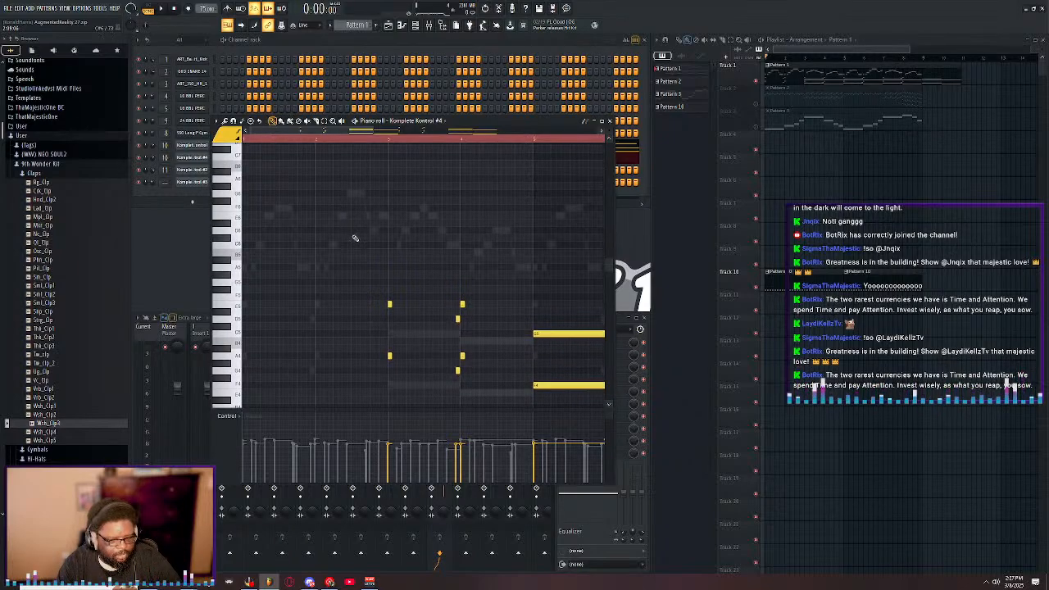
key(ctrl+a)
drag(390, 305, 235, 304)
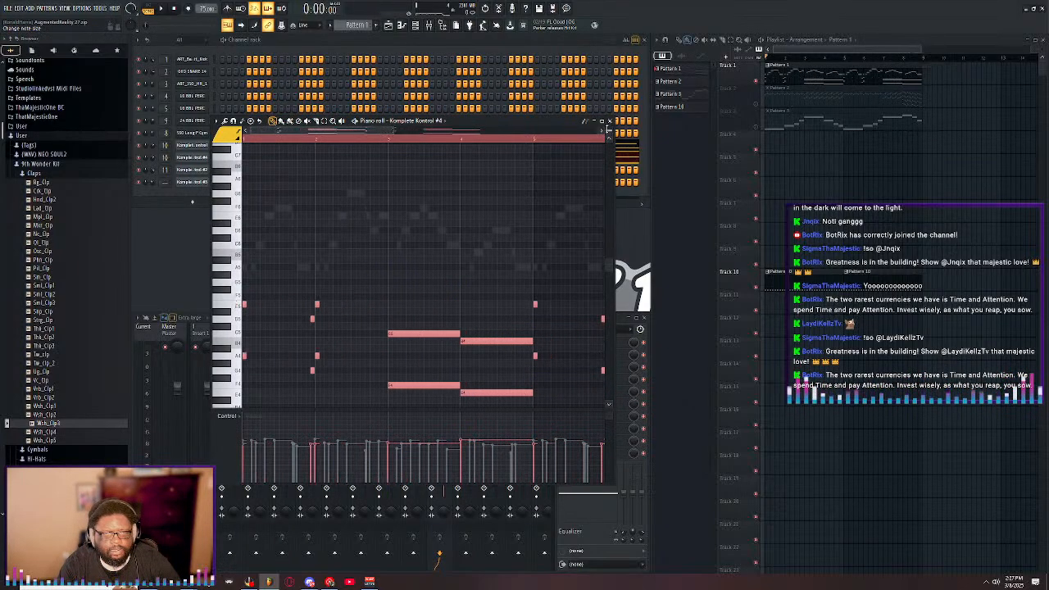
click(609, 121)
- Remove the low notes from the original Komplete Kontrol channel, keeping only its melody, and close the piano roll
click(423, 146)
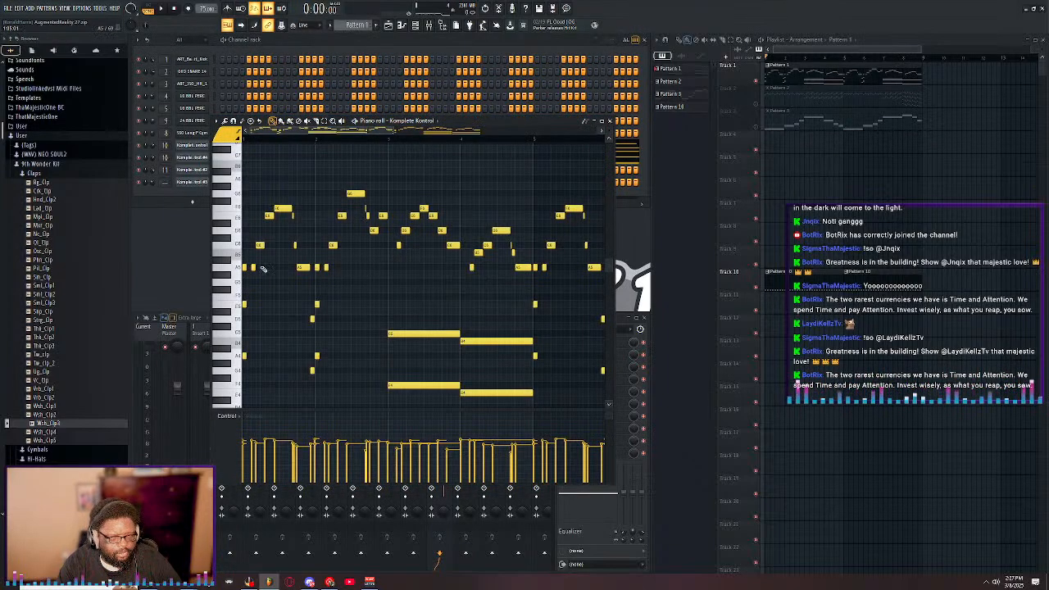
drag(244, 297, 244, 409)
drag(344, 133, 283, 135)
key(alt+m)
click(611, 121)
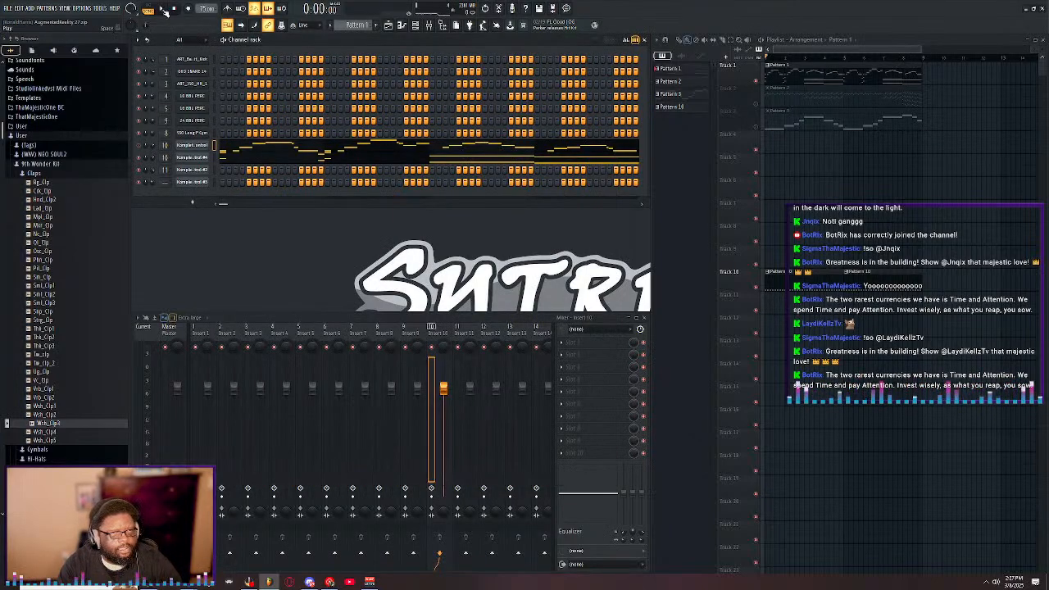
- Play the arrangement from the start and unmute Track 2 to hear Pattern 2 with the split guitar parts
click(163, 9)
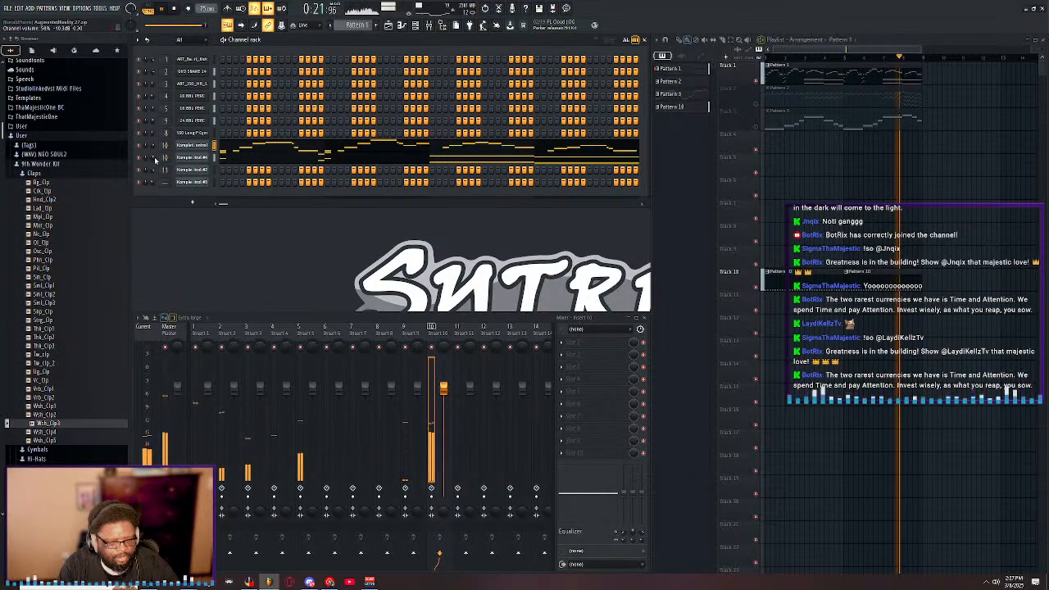
click(757, 104)
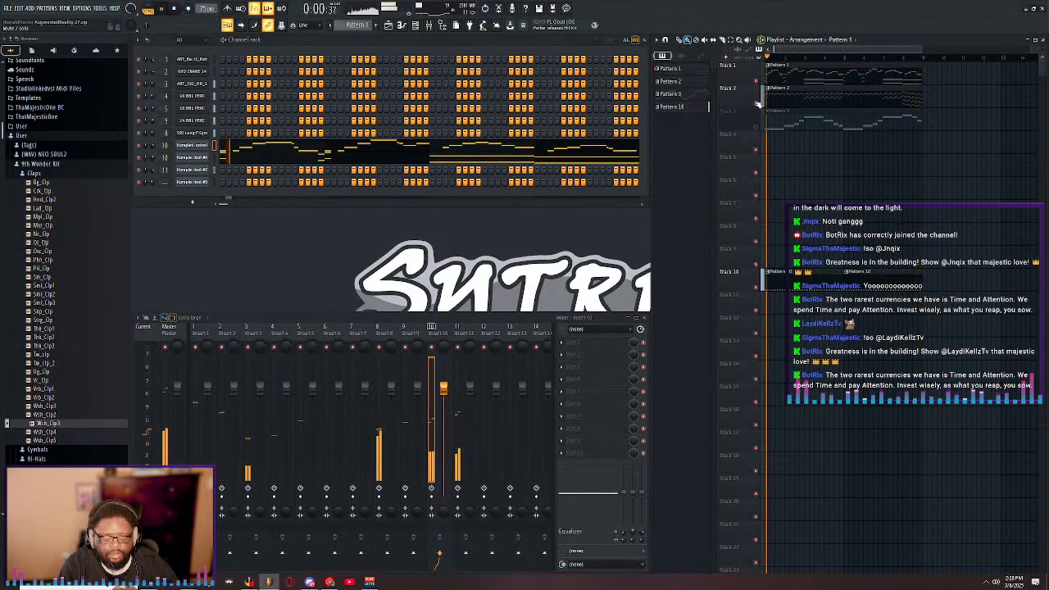
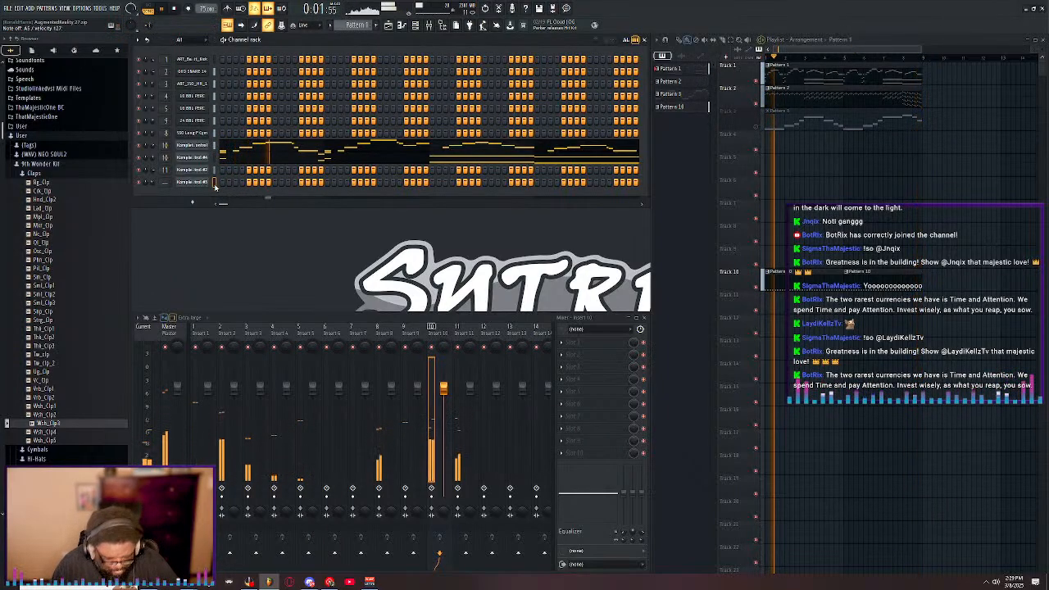
- Delete the last Komplete Kontrol channel from the channel rack
right_click(195, 182)
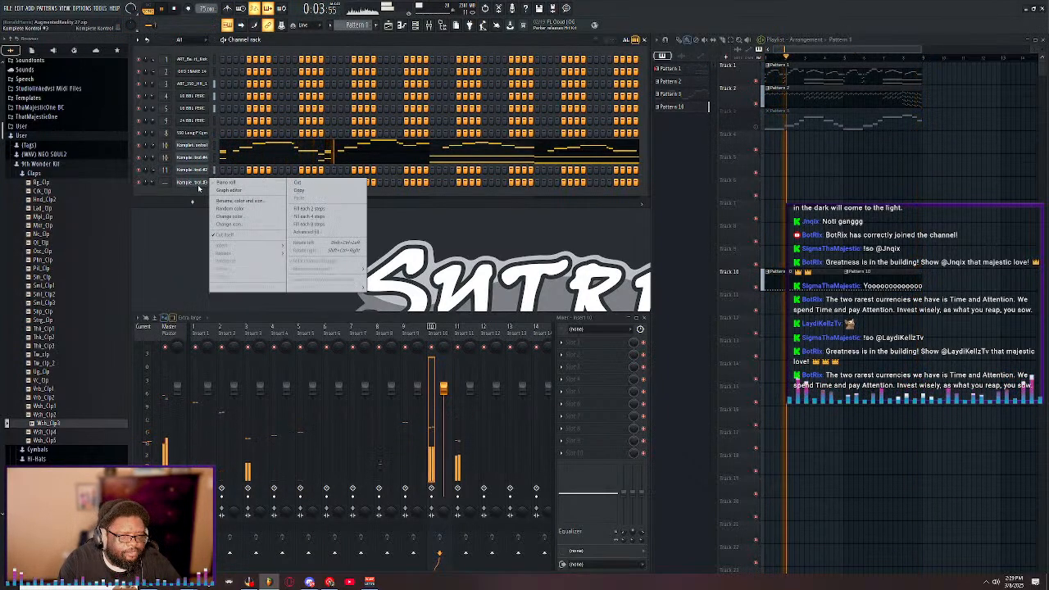
click(274, 276)
click(551, 318)
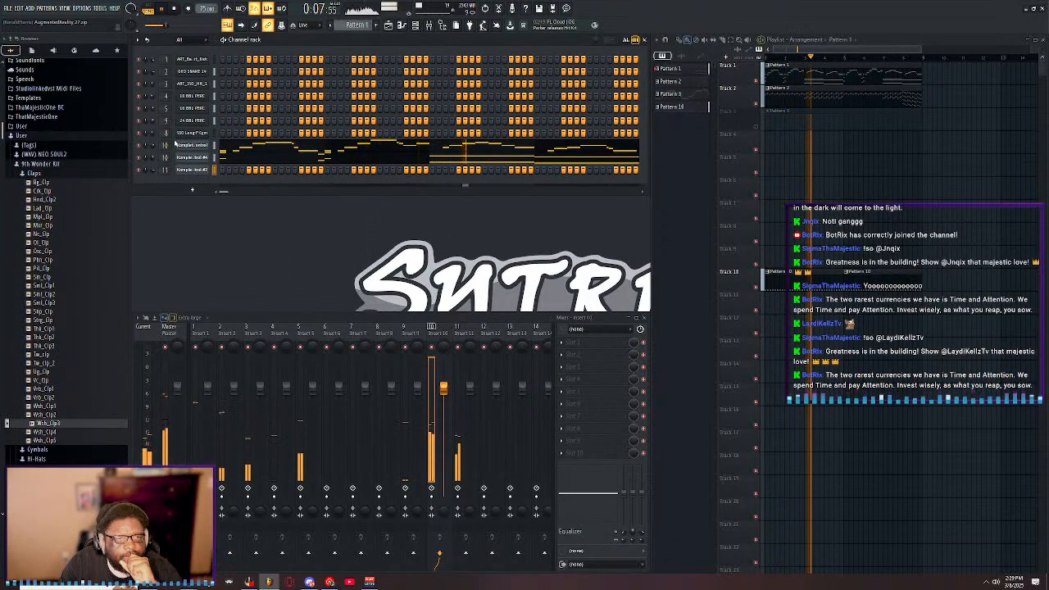
- Try cutting the Komplete Kontrol #4 low notes out of Pattern 1 with only the Track 1 guitar clip unmuted
click(757, 104)
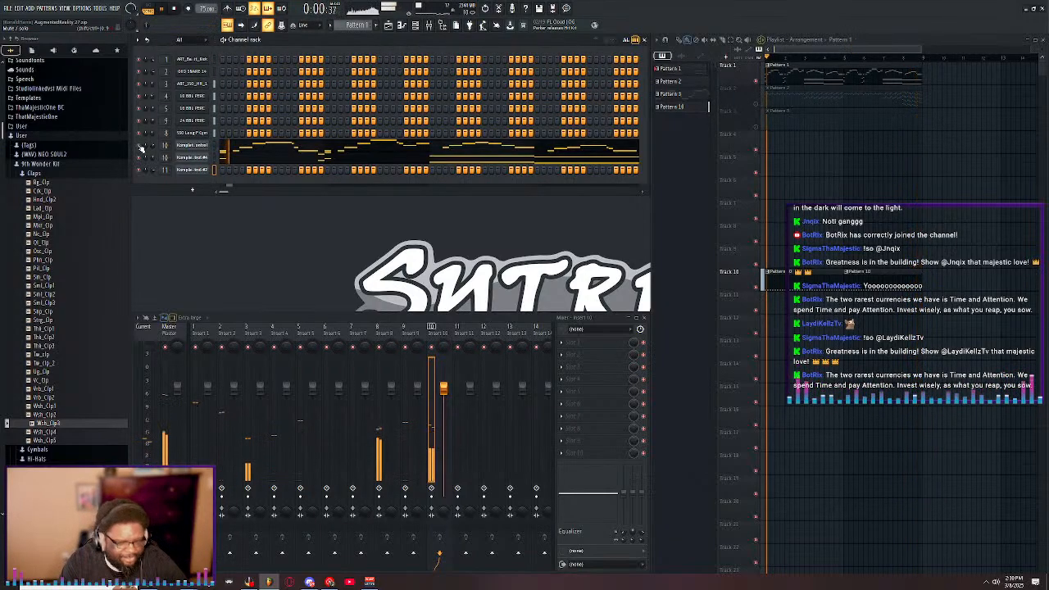
click(489, 159)
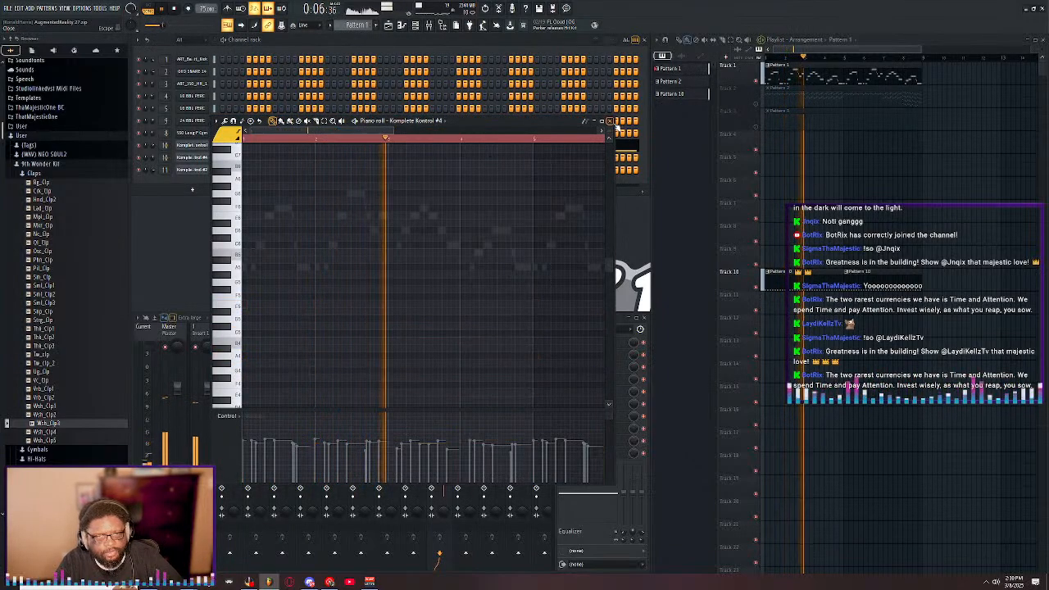
click(609, 120)
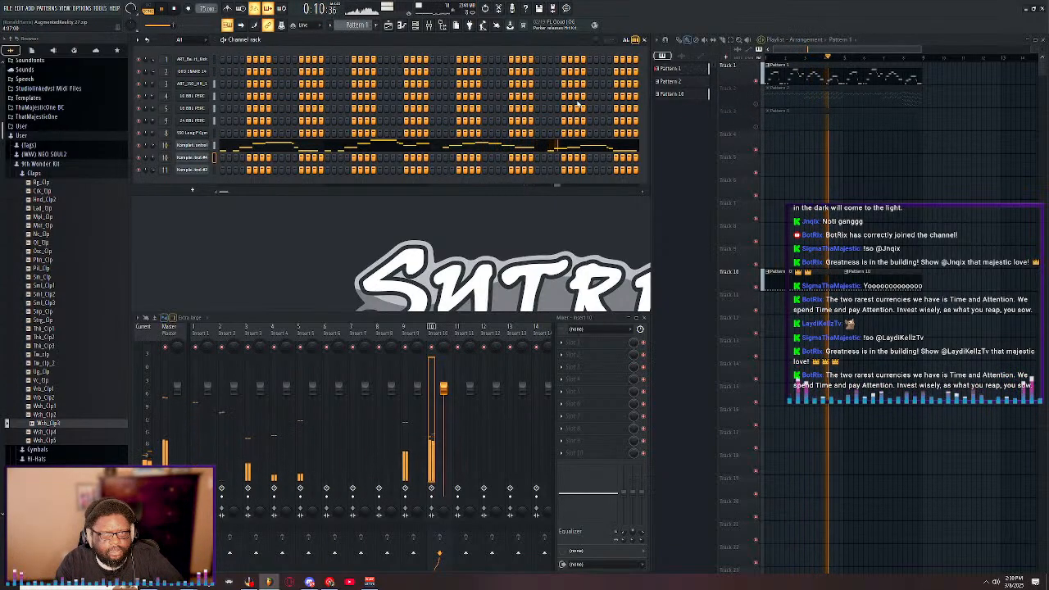
- Move all Komplete Kontrol #2 notes from Pattern 2 into Pattern 3 on the same channel
click(781, 95)
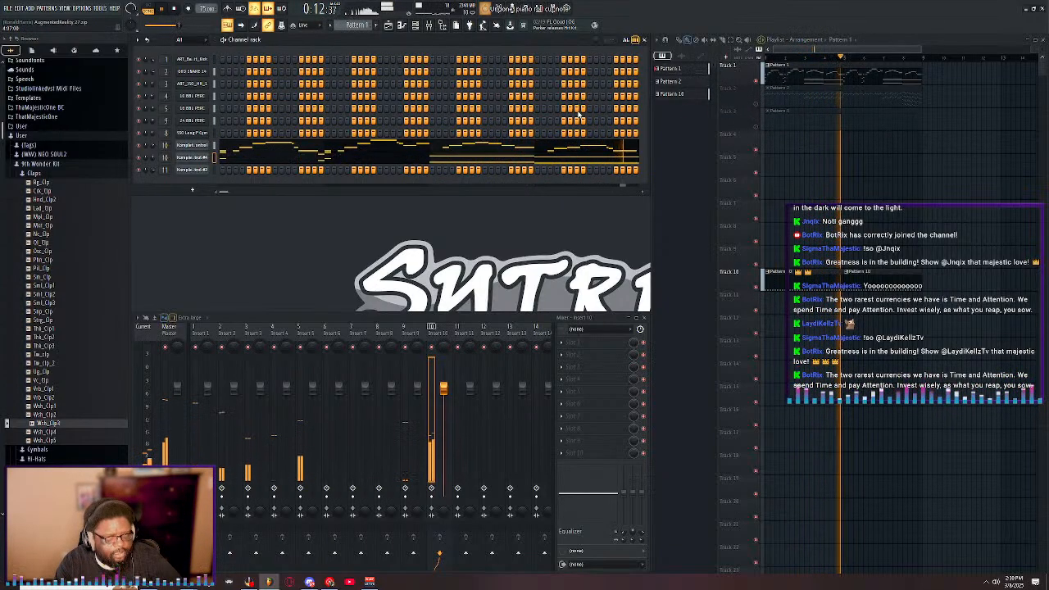
key(F7)
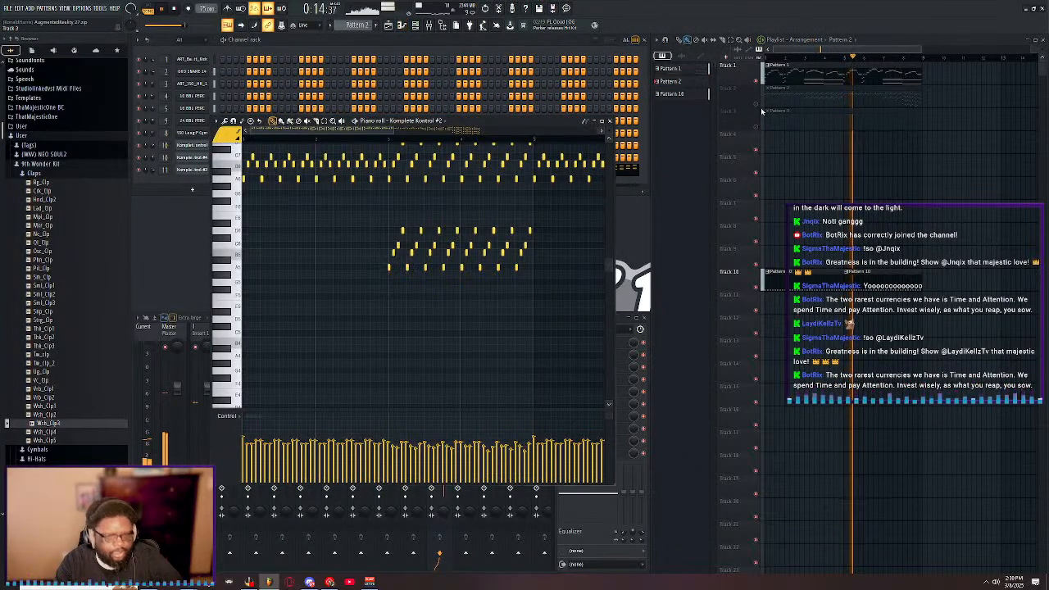
key(ctrl+x)
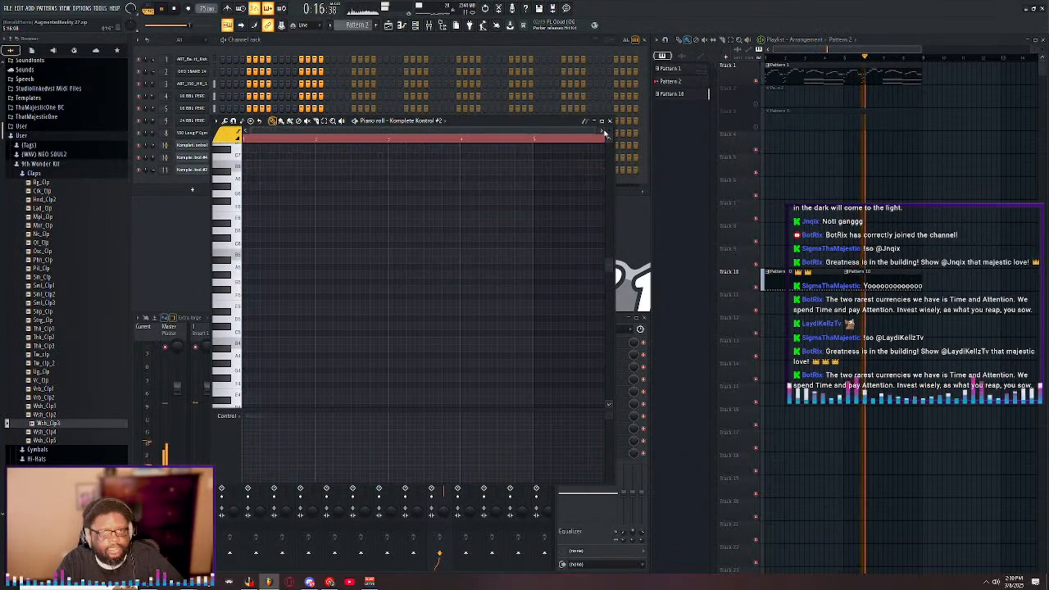
click(610, 122)
scroll(355, 24, down, 1)
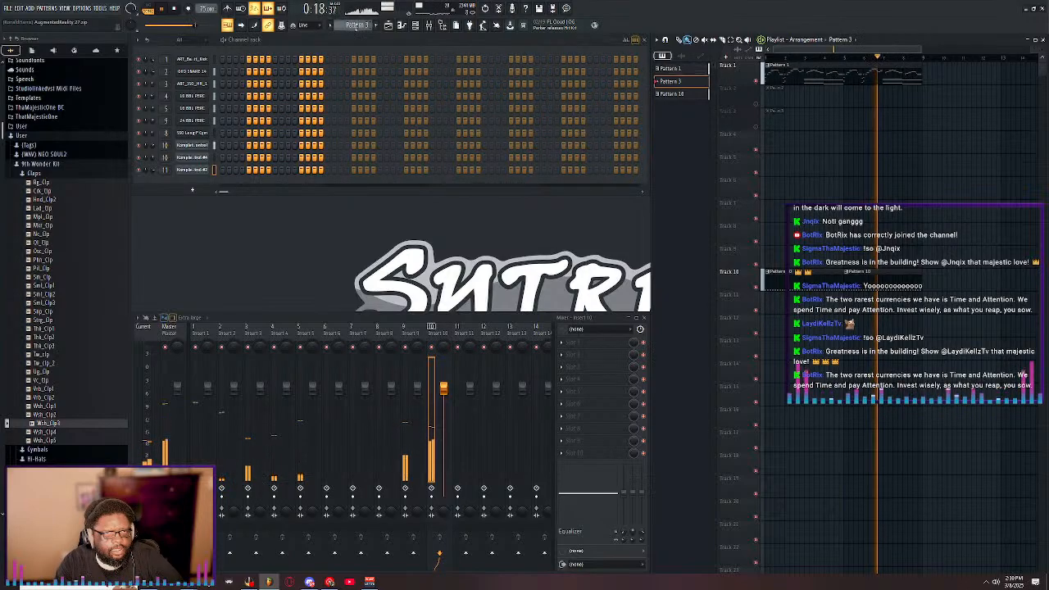
right_click(191, 173)
click(227, 170)
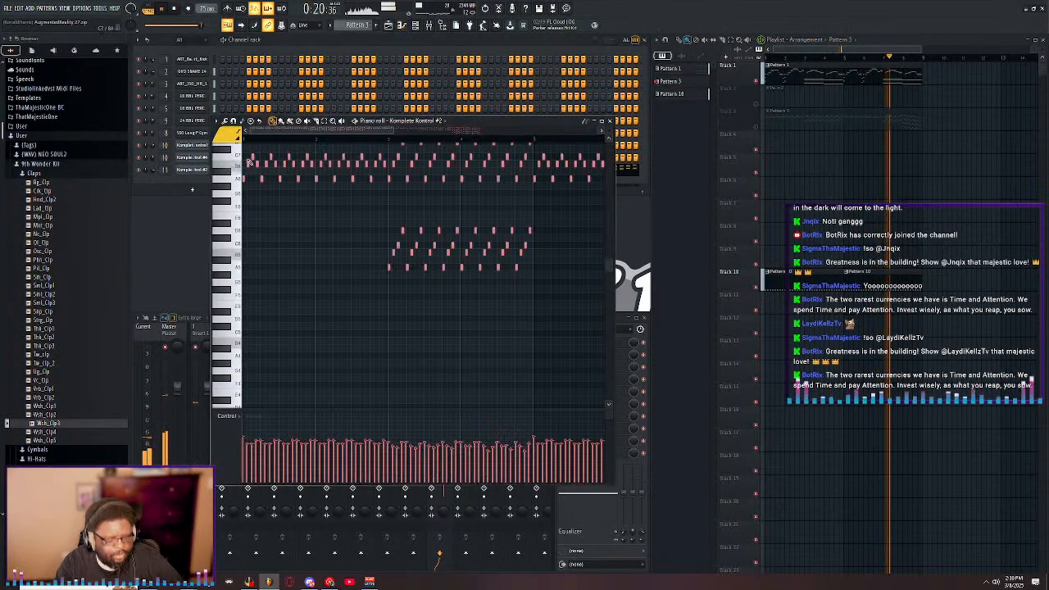
- Cut all the Komplete Kontrol #4 low notes out of Pattern 1 and close the piano roll
click(775, 96)
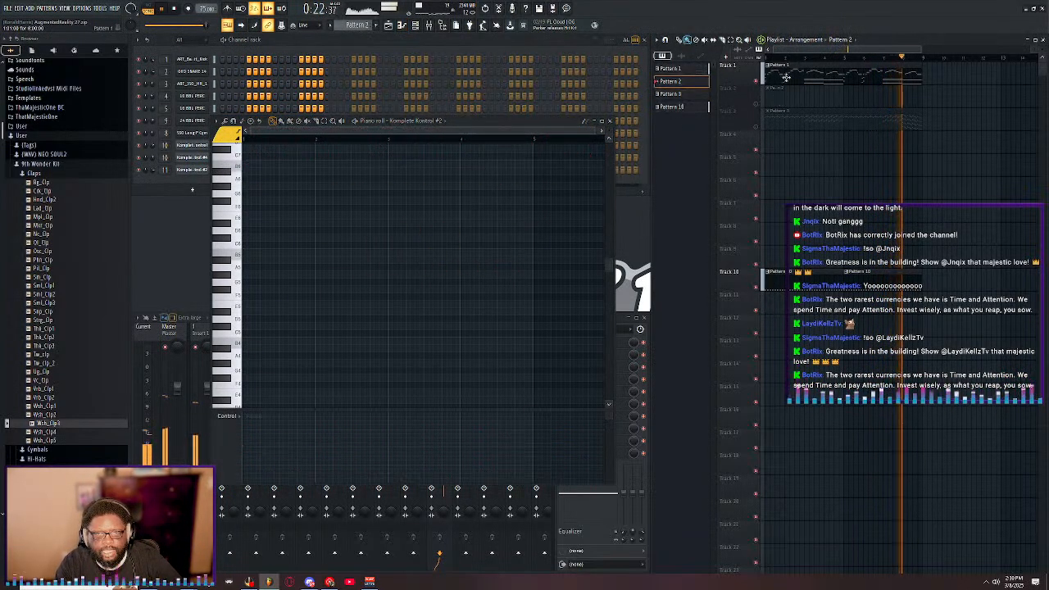
click(776, 75)
click(193, 178)
click(238, 158)
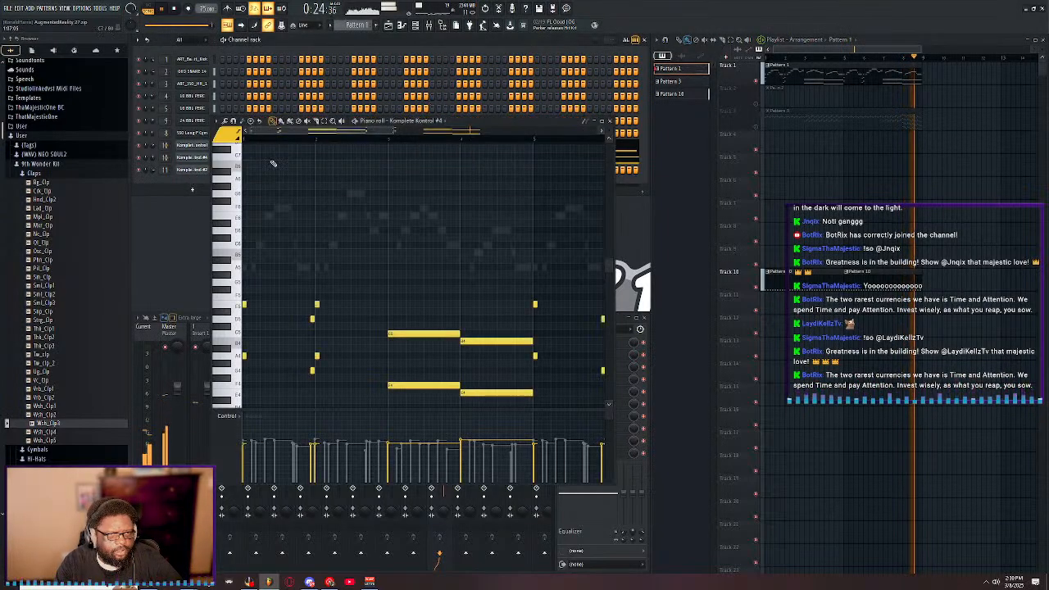
key(ctrl+a)
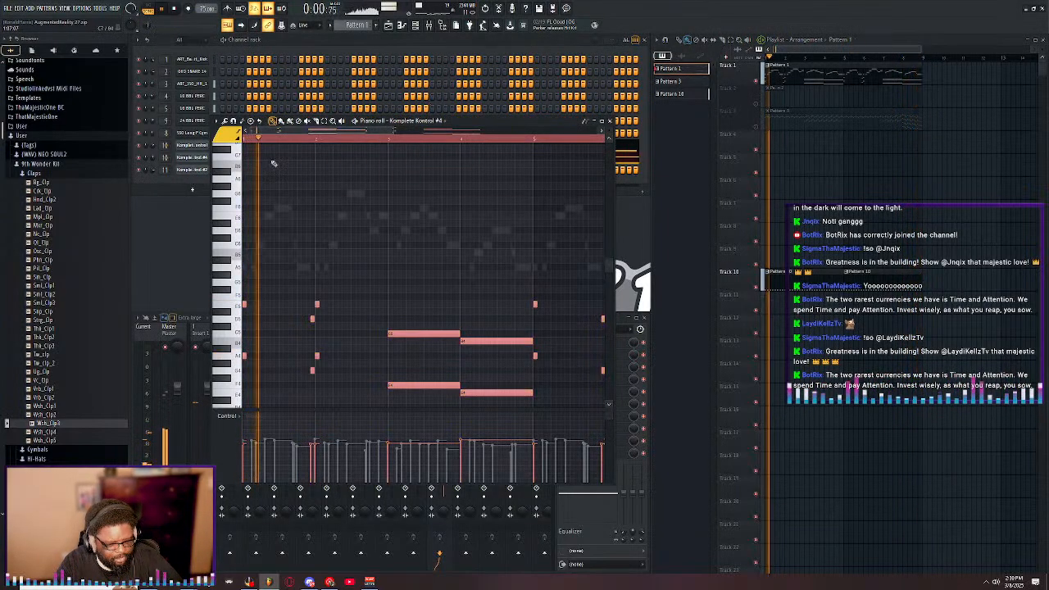
key(ctrl+x)
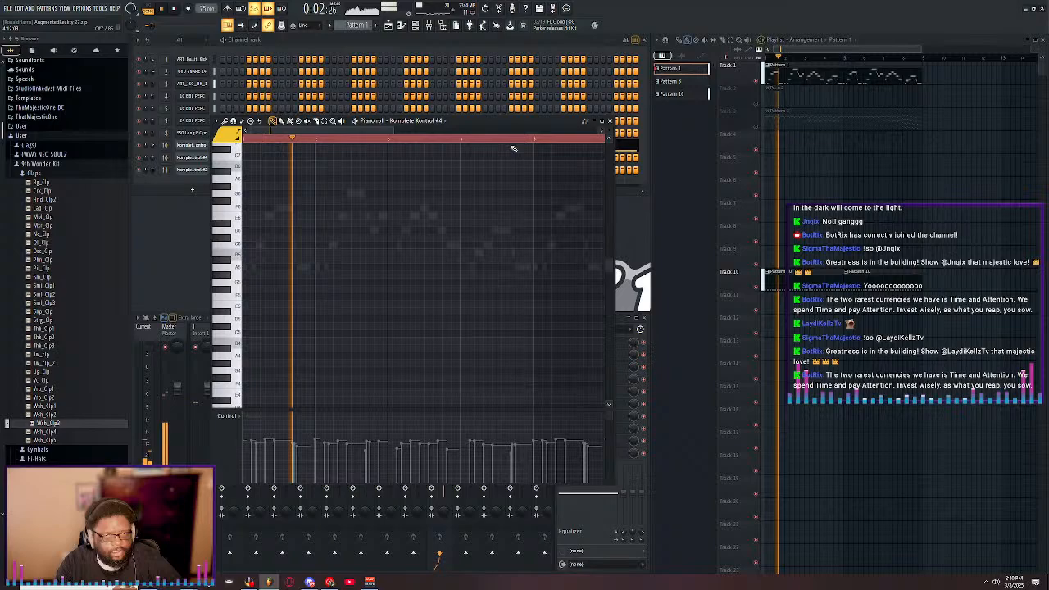
click(610, 121)
- Paste the low notes into Pattern 2 on Komplete Kontrol #4, close the piano roll, and unmute Tracks 2 and 3
click(776, 95)
right_click(206, 158)
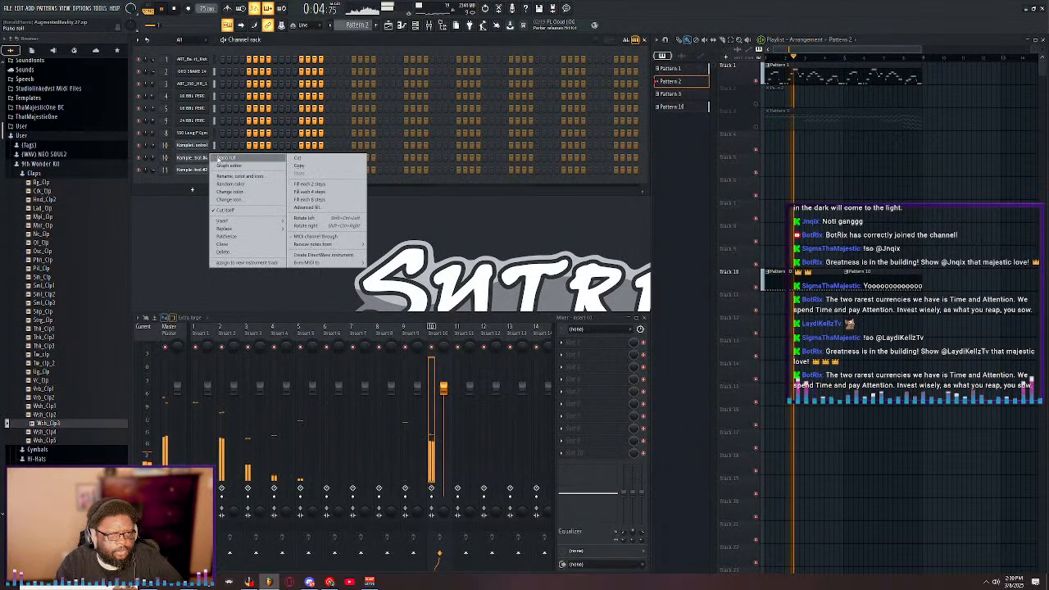
click(222, 159)
key(ctrl+v)
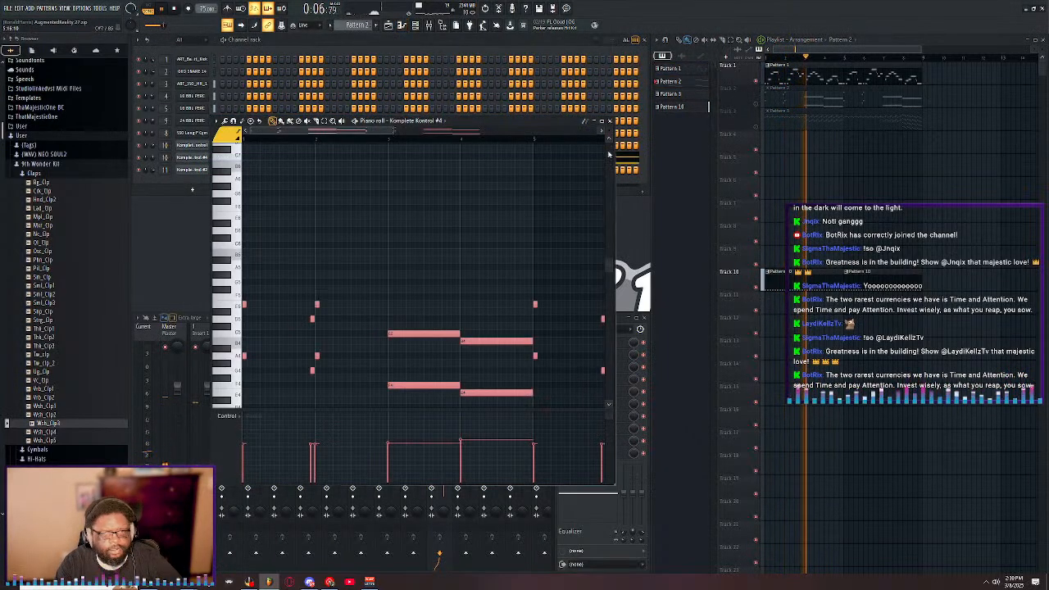
click(612, 121)
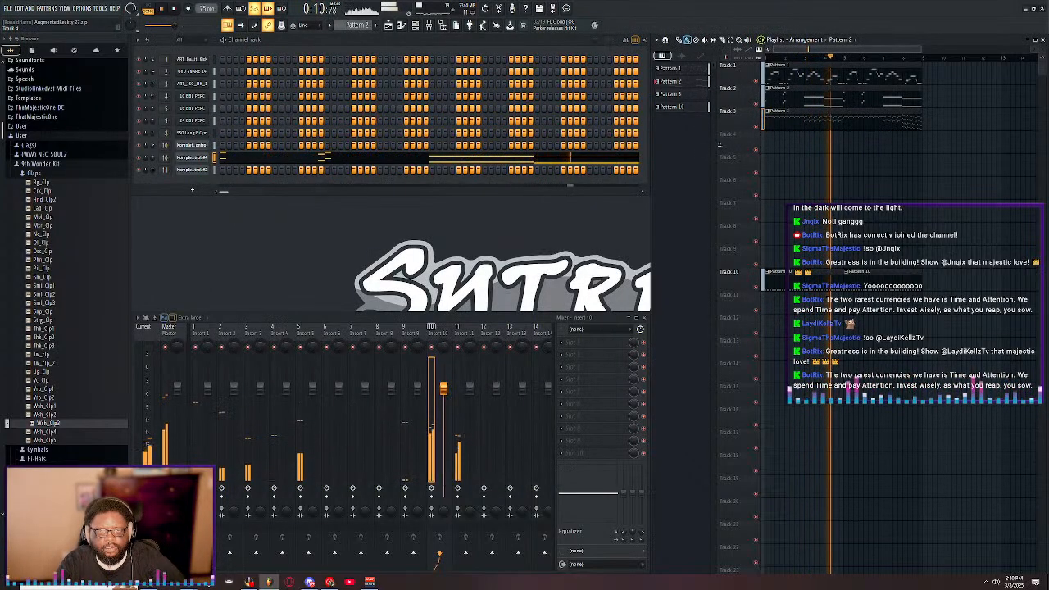
- Maximize the playlist and duplicate the arrangement into three back-to-back eight-bar sections, deleting the extra fourth copy
double_click(877, 41)
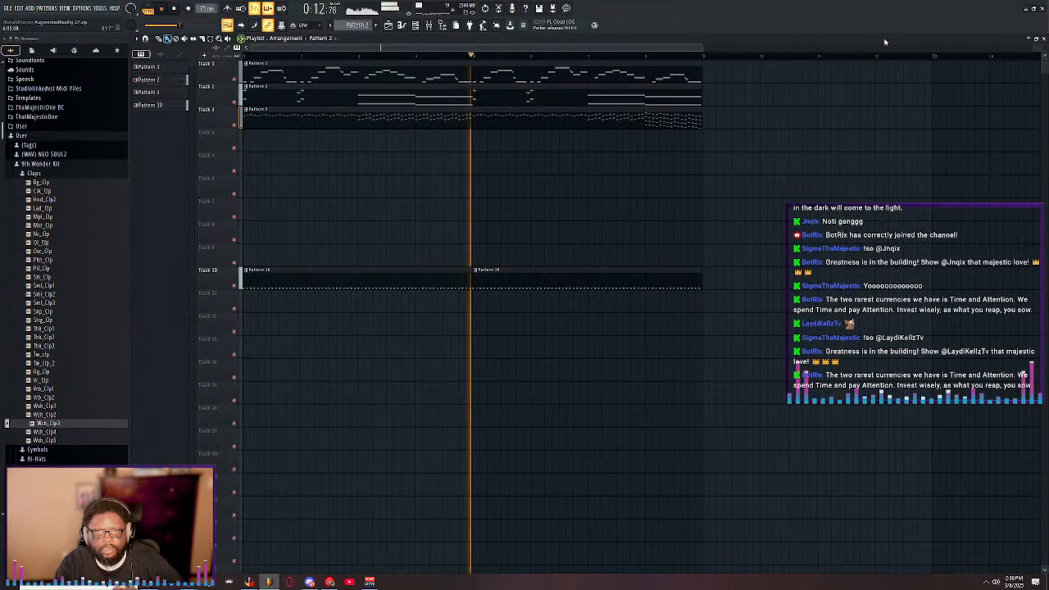
key(ctrl+b)
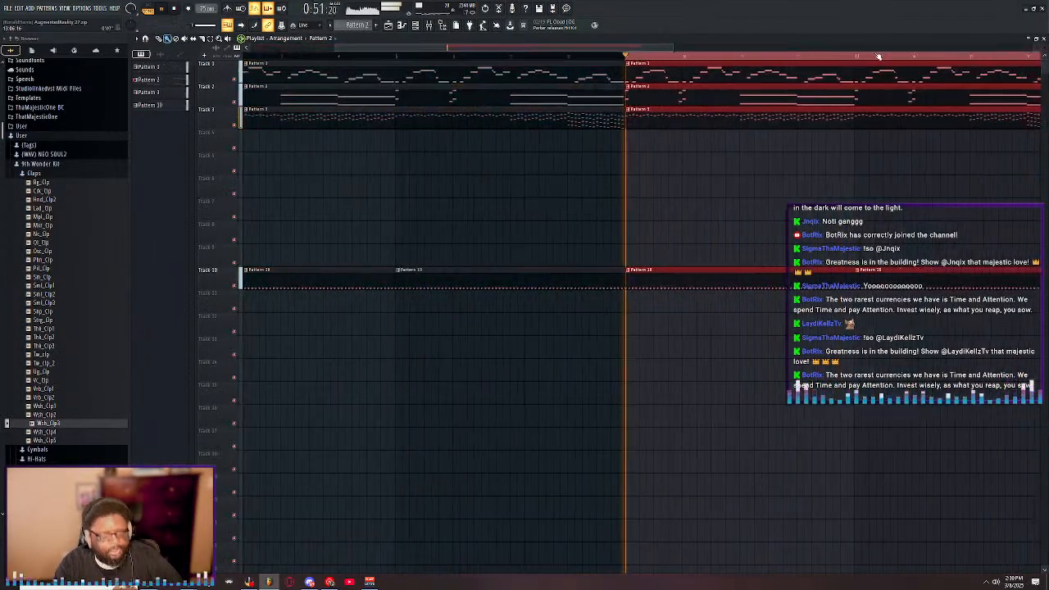
scroll(776, 67, down, 6)
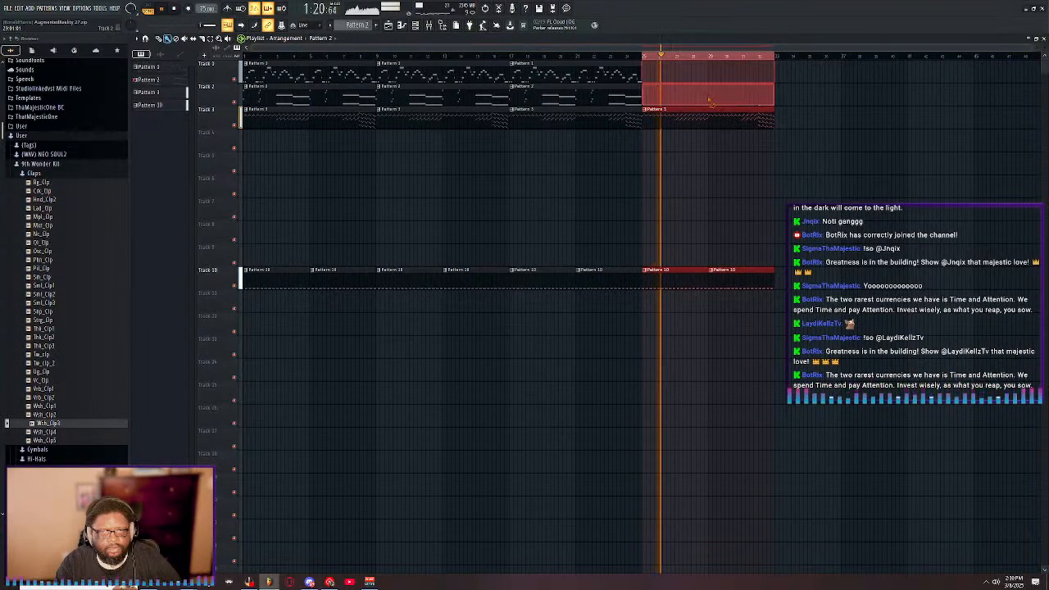
key(Delete)
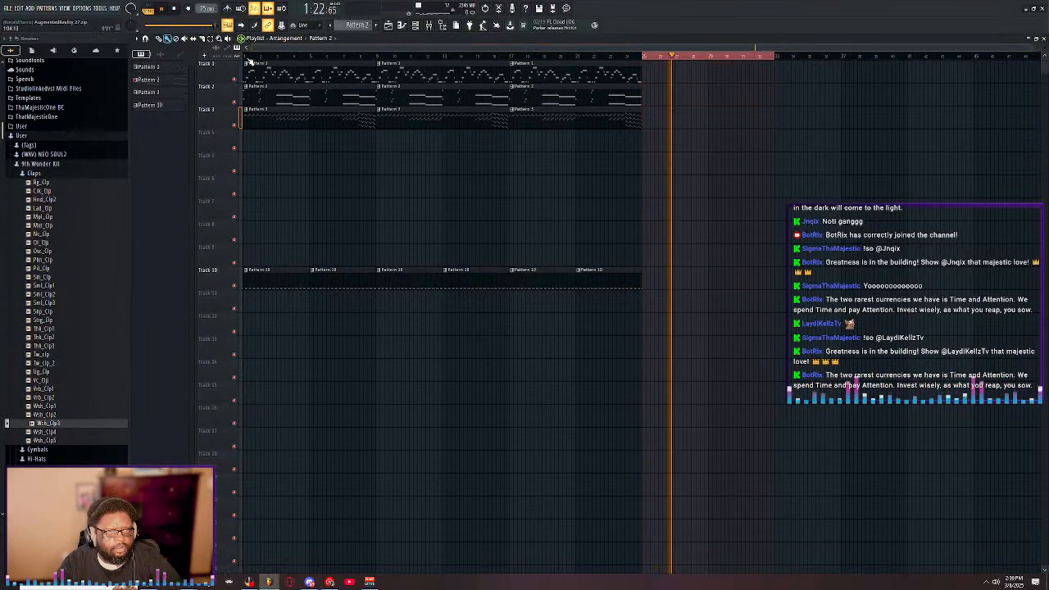
click(247, 57)
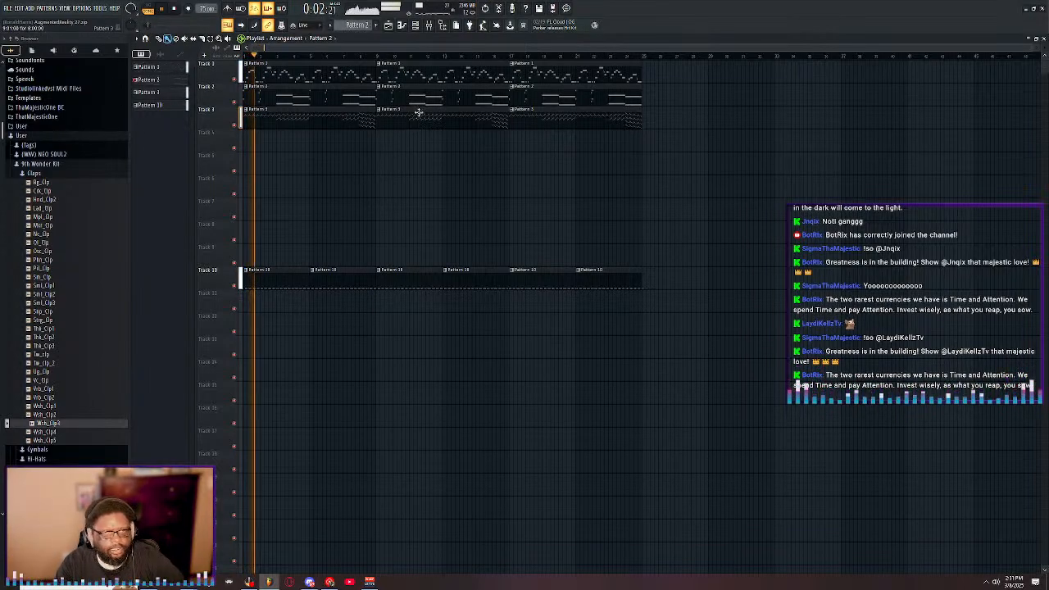
- Delete the second and third Pattern 1 clips from Track 1 and the middle Pattern 3 clip from Track 3
right_click(442, 74)
right_click(557, 74)
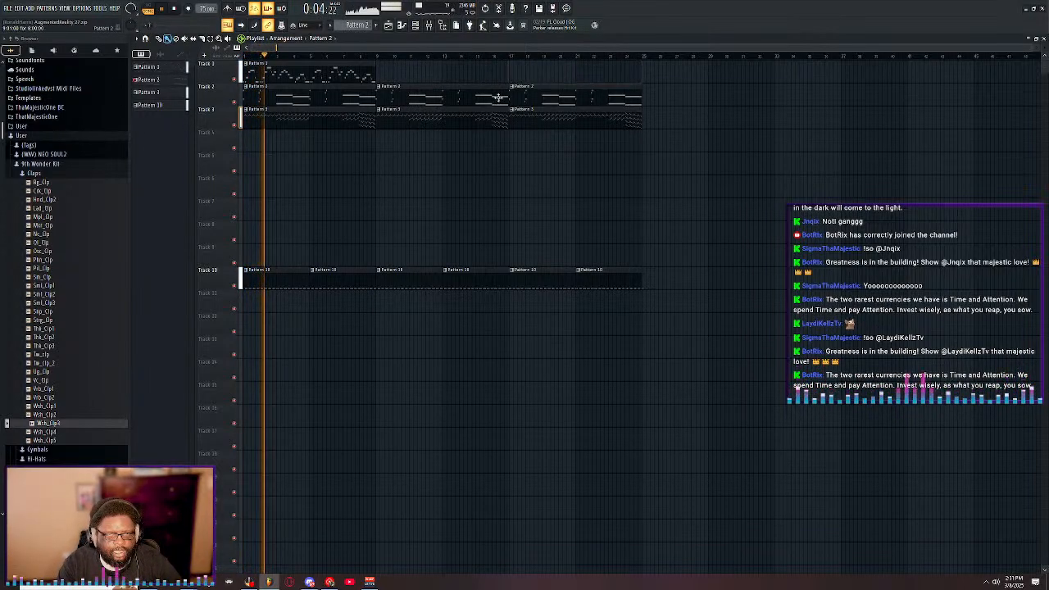
right_click(483, 120)
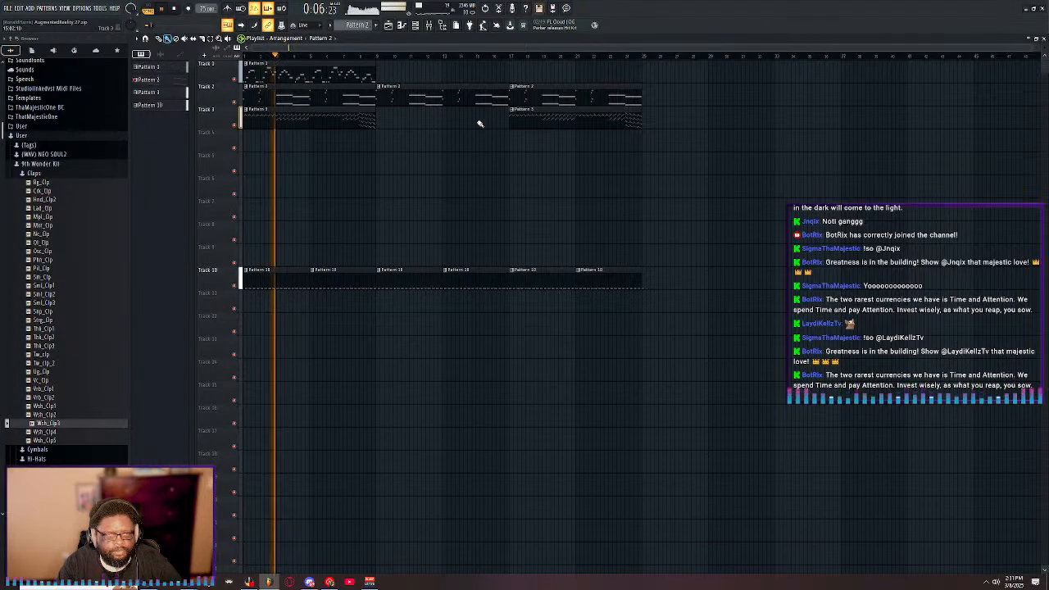
- Place a Pattern 3 clip on Track 4 at bar 9 and trim its start so only bar 16 remains
scroll(517, 61, up, 2)
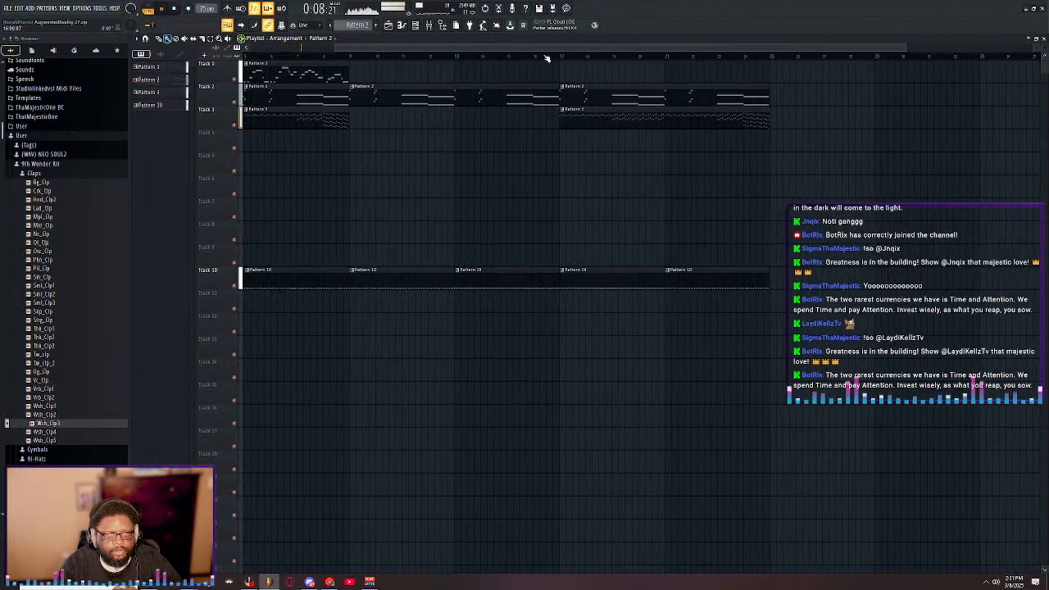
drag(578, 50, 471, 47)
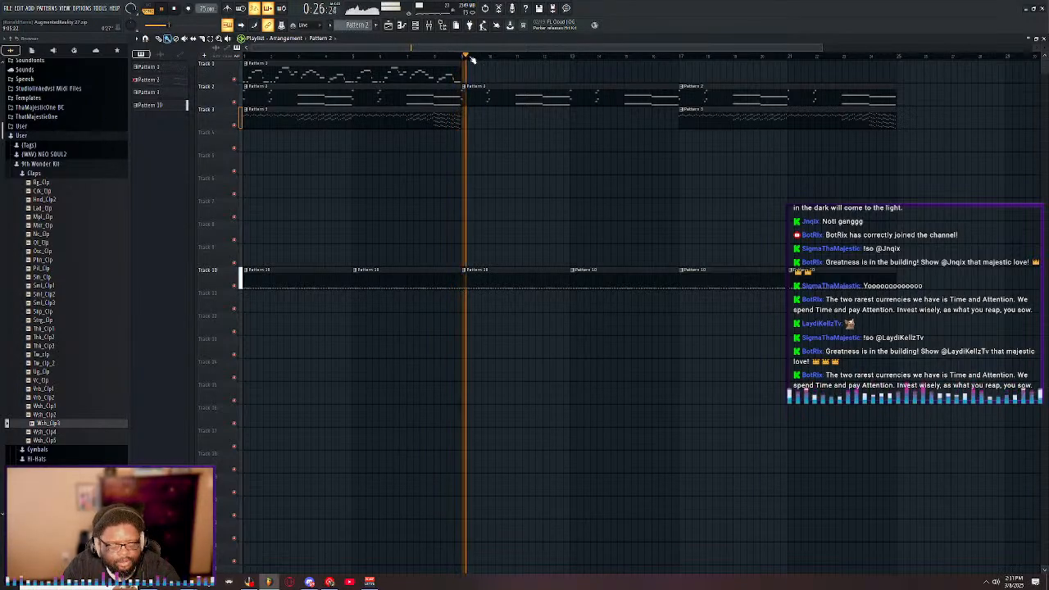
drag(468, 49, 512, 51)
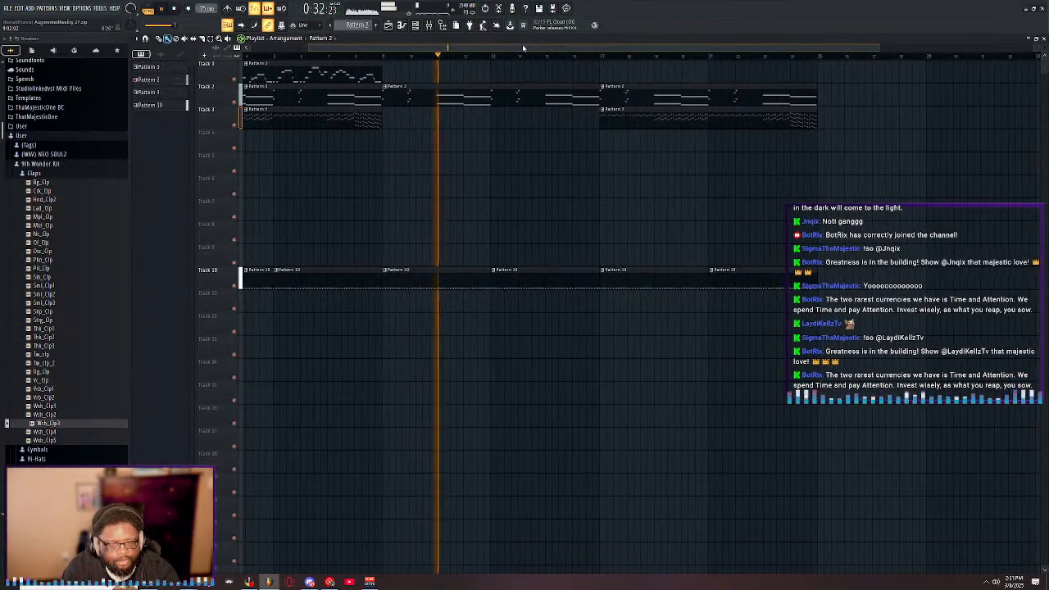
click(623, 122)
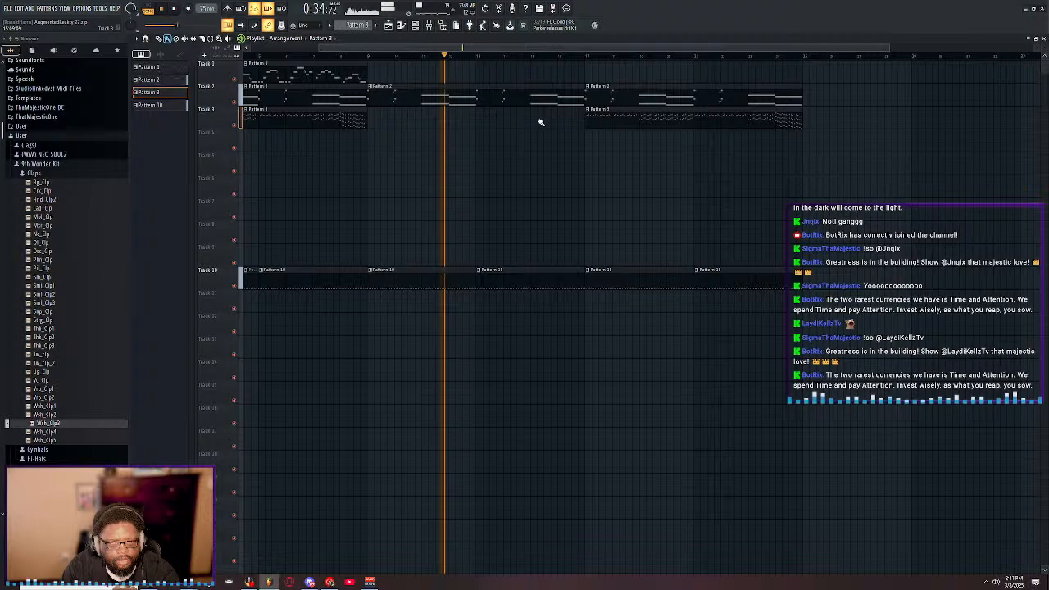
click(370, 148)
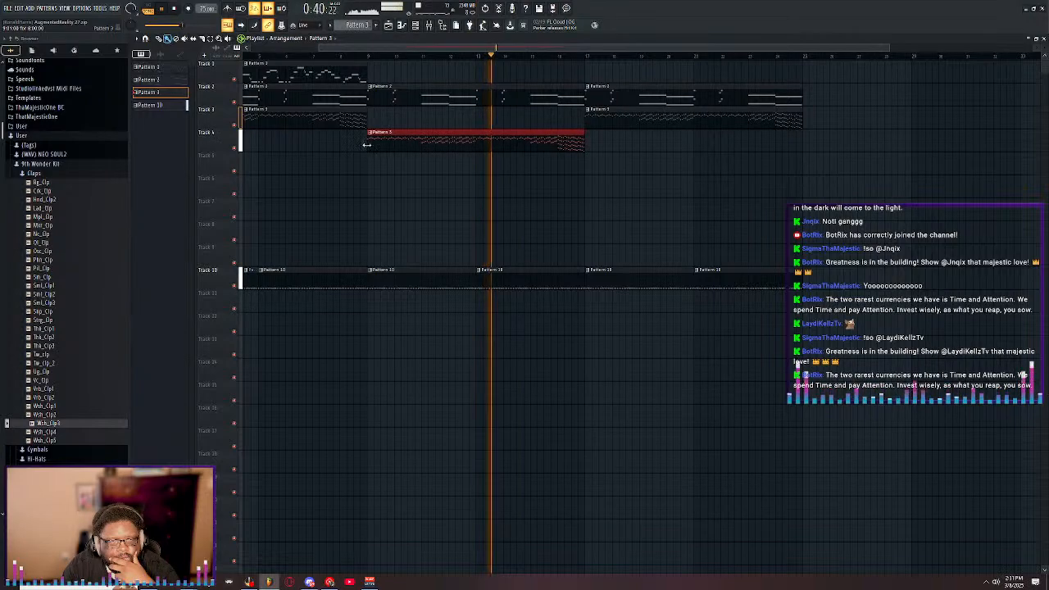
drag(370, 147, 562, 169)
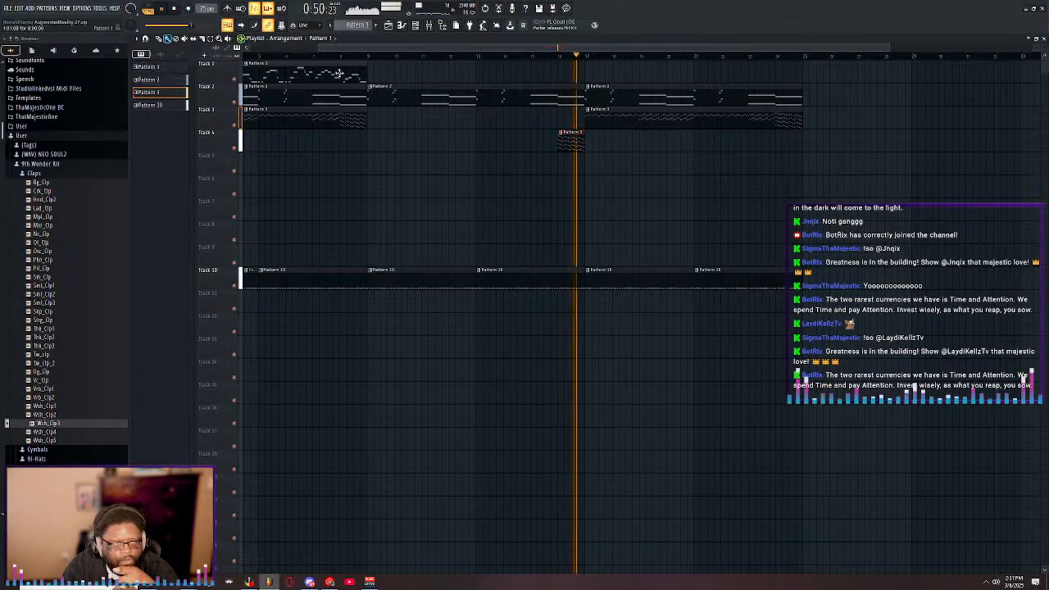
- Replace the final Pattern 3 clip on Track 3 with the one-bar version at bar 24, and move the bar 16 clip to Track 3
right_click(614, 119)
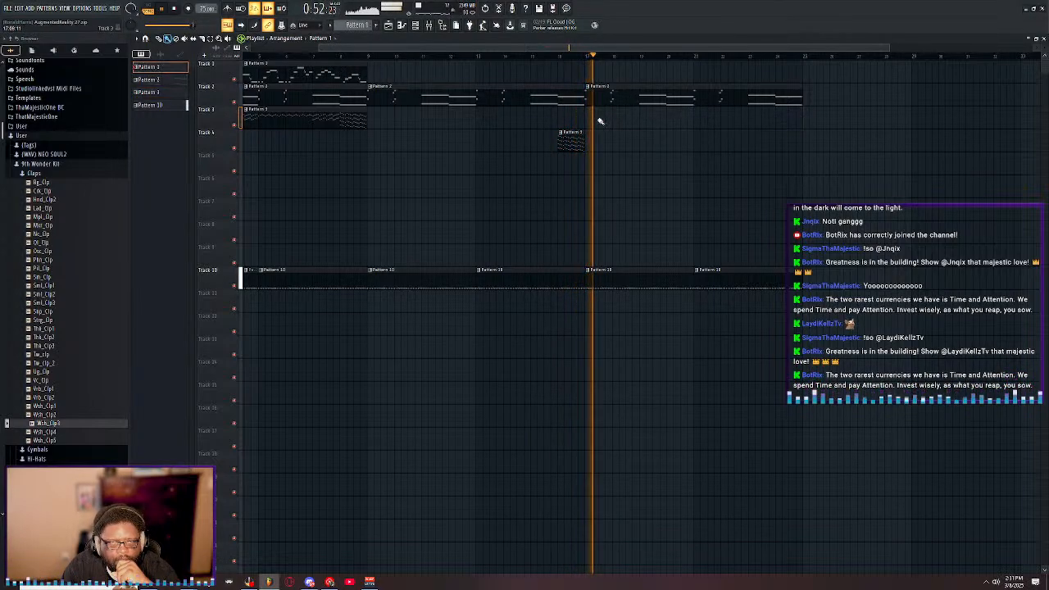
click(566, 137)
click(785, 122)
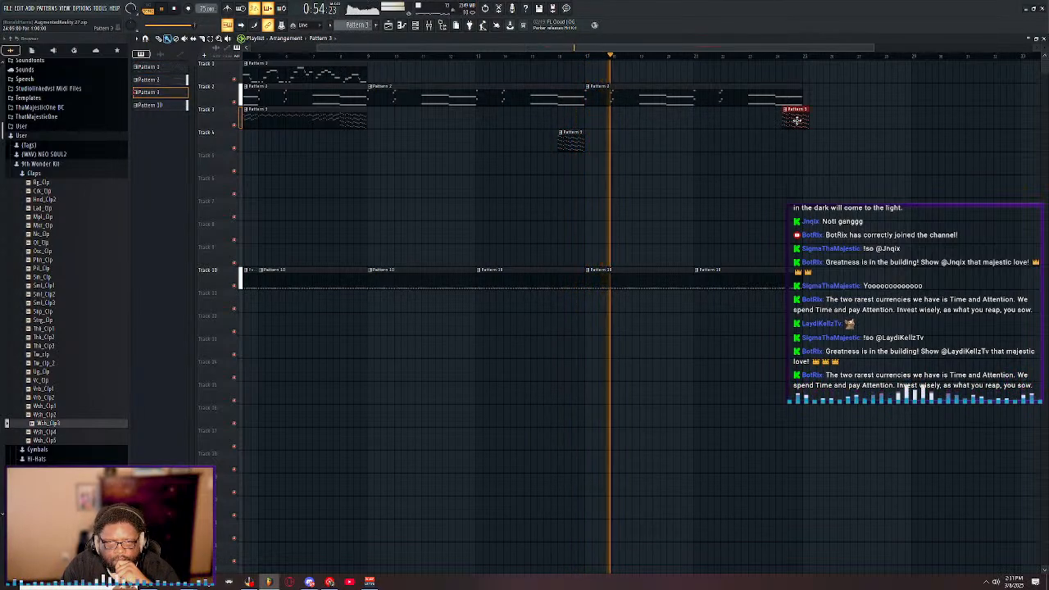
drag(796, 121, 789, 122)
drag(564, 140, 567, 121)
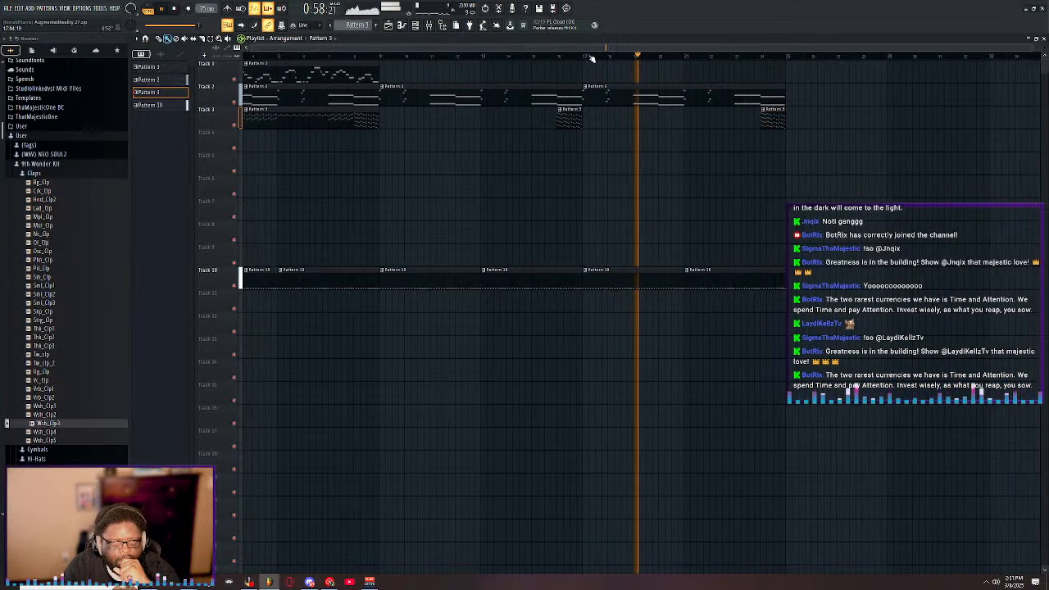
- Extend the last Pattern 10 clip on Track 10 to the end of bar 24
scroll(569, 59, down, 1)
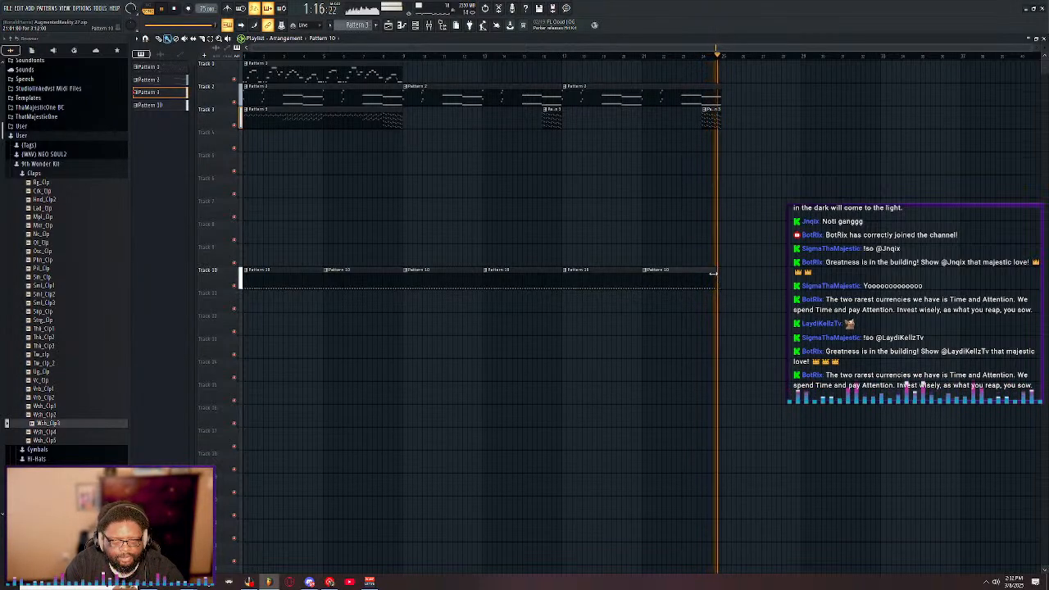
mouse_move(713, 273)
mouse_down()
mouse_move(702, 274)
mouse_move(722, 274)
mouse_up()
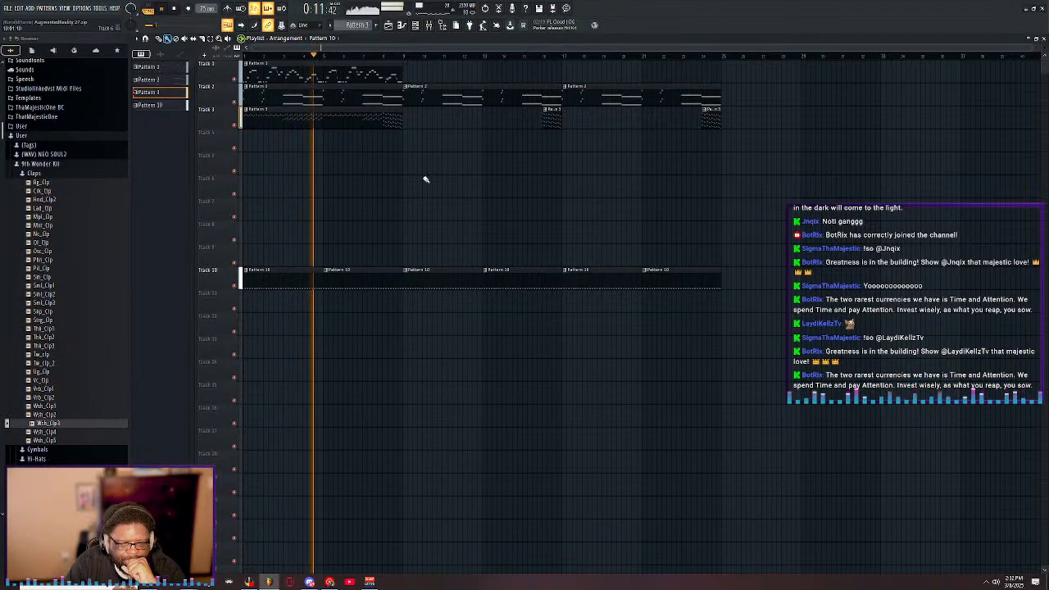
- Select Pattern 10 for editing, restore the playlist to its smaller size, and close the piano roll to show the channel rack
double_click(428, 270)
double_click(583, 39)
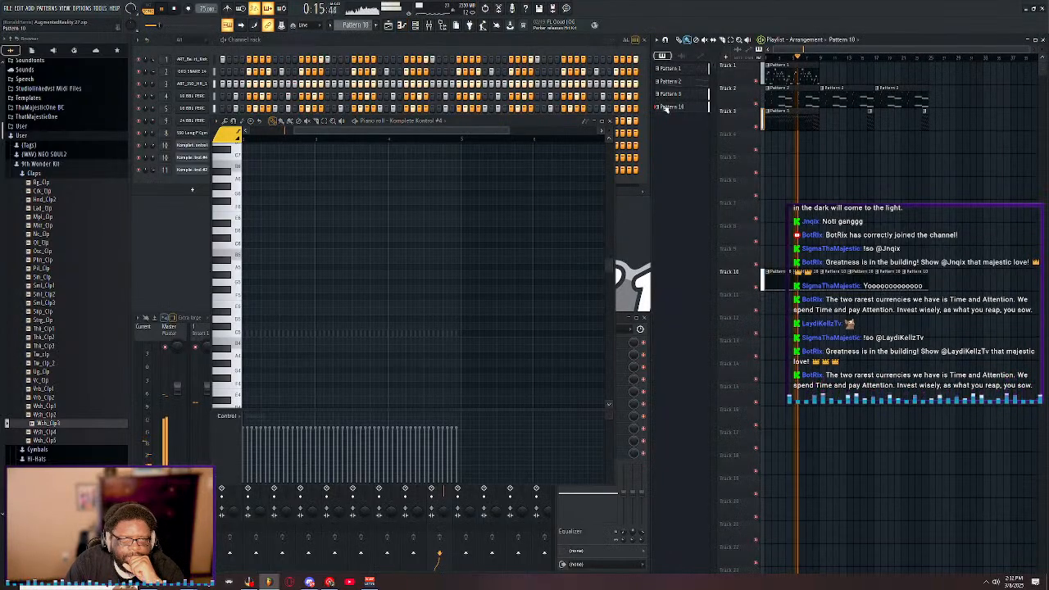
click(607, 120)
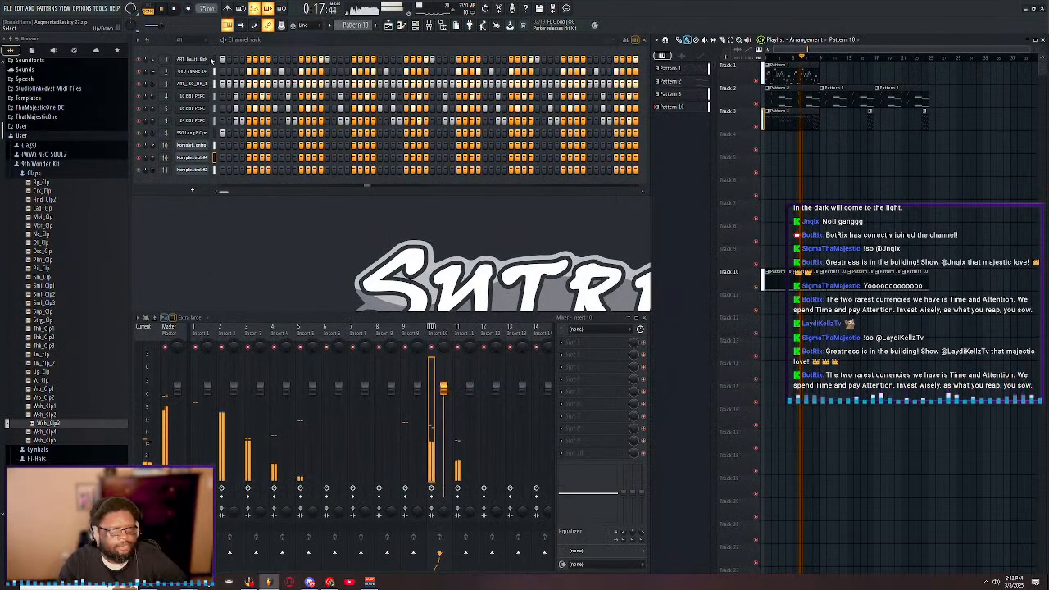
- Copy Pattern 10's drum steps into a new Pattern 11, place it along Track 11 through bar 24, and keep only its snare row
drag(215, 133, 215, 60)
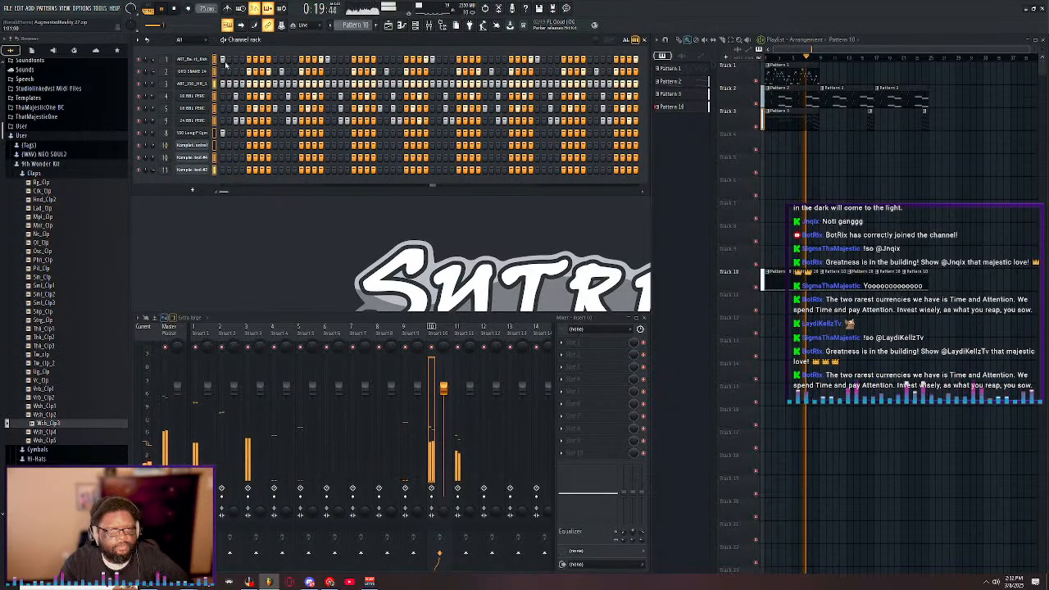
key(ctrl+shift+c)
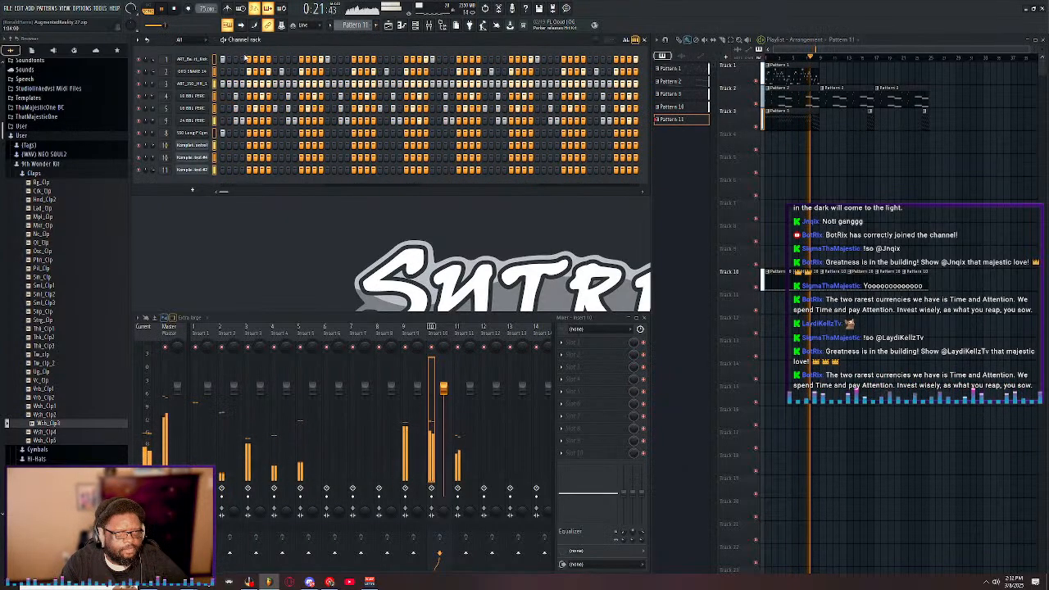
click(768, 310)
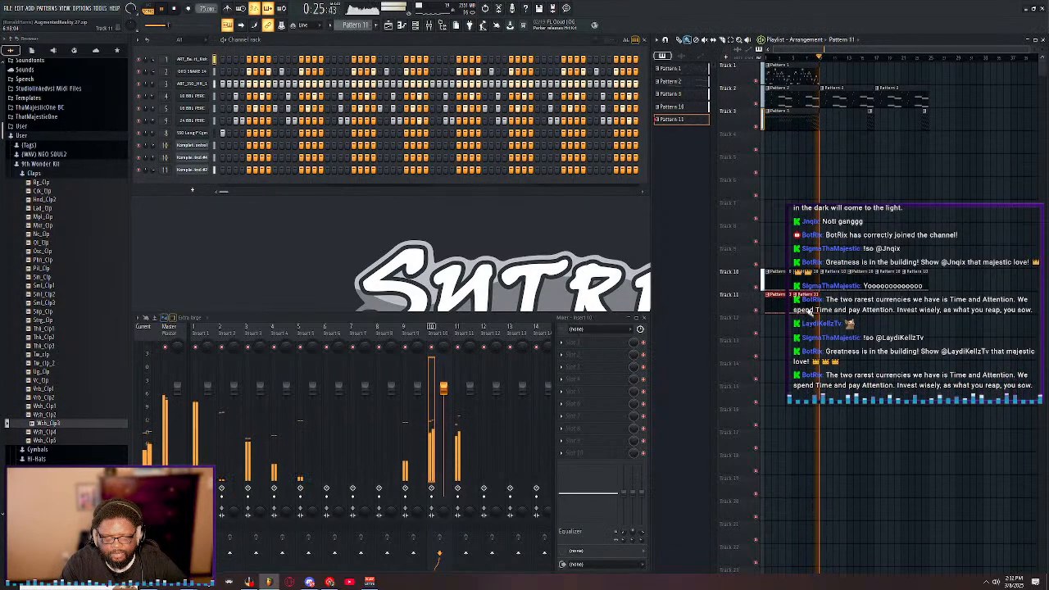
drag(810, 311, 910, 319)
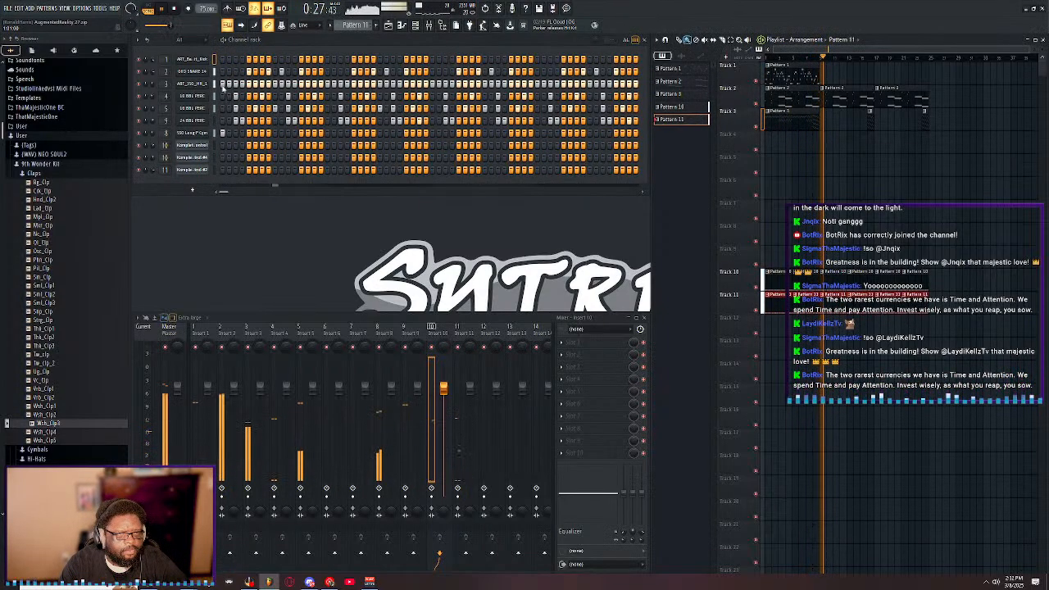
drag(223, 87, 597, 97)
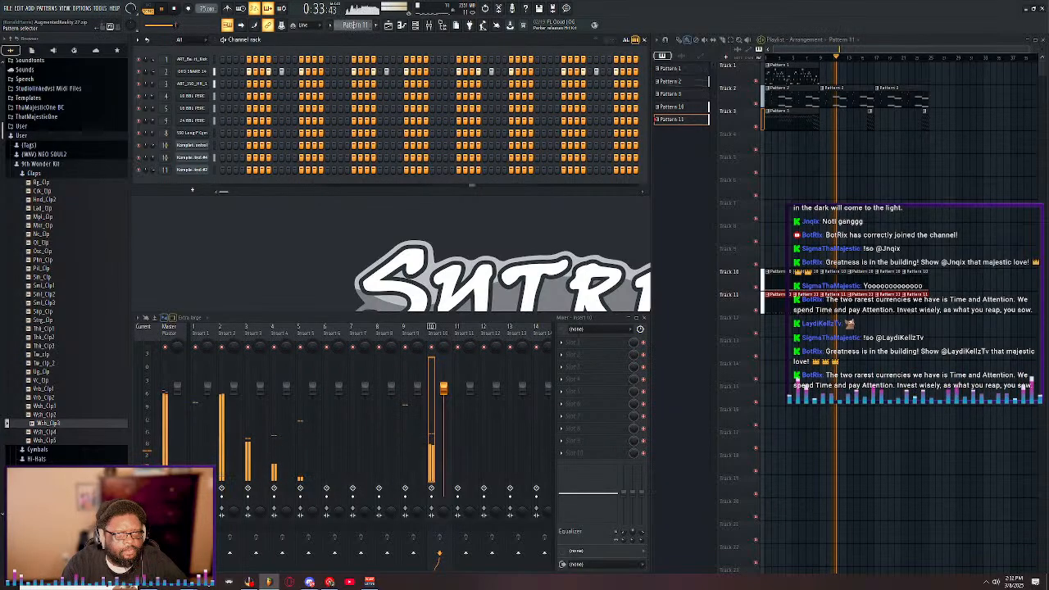
- Create Pattern 12 from the copied drum steps, keep only the hi-hat row, and place it along Track 12 through bar 24
click(375, 25)
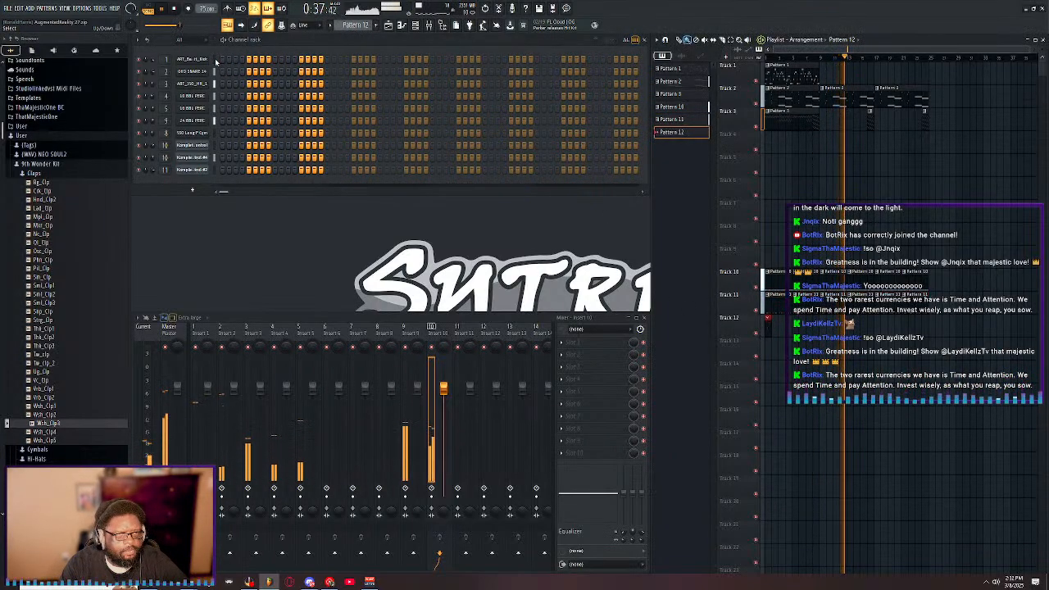
key(ctrl+v)
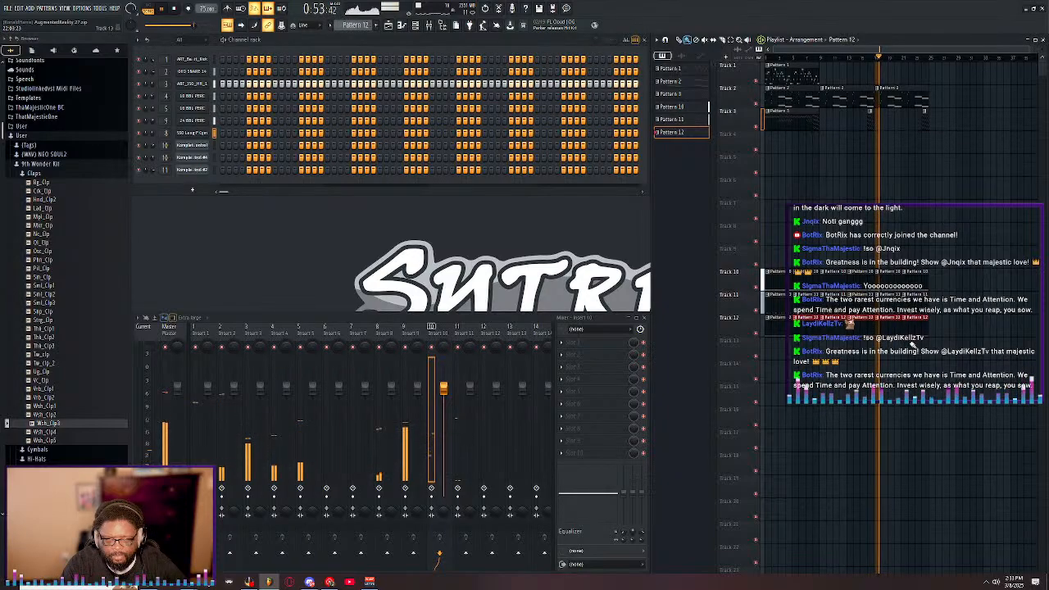
- Create Pattern 13 from the copied drums, keep only the first two percussion rows, and place it along Track 13 through bar 24
key(F4)
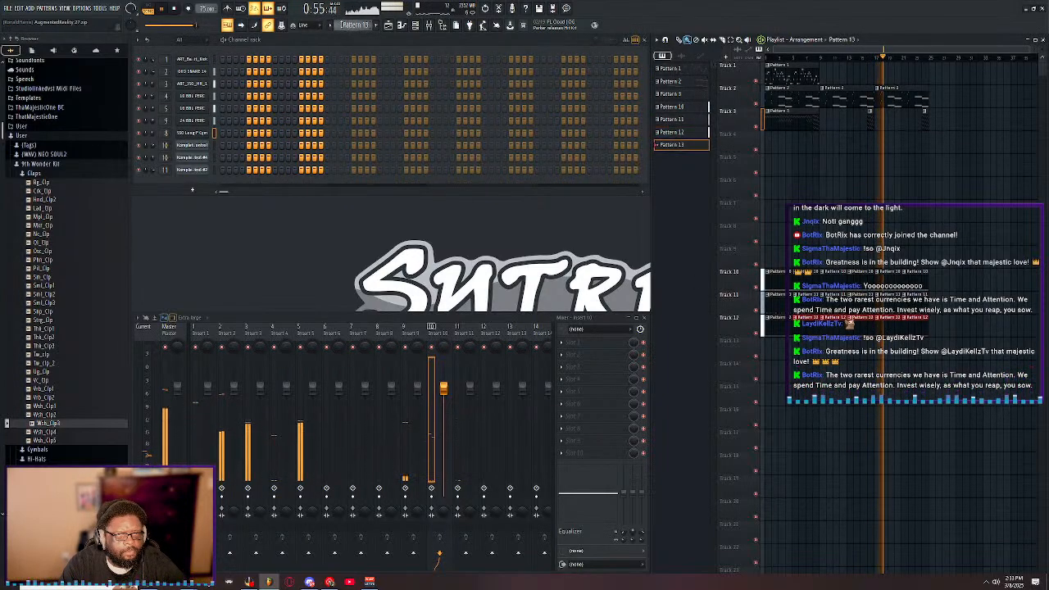
double_click(215, 62)
key(ctrl+v)
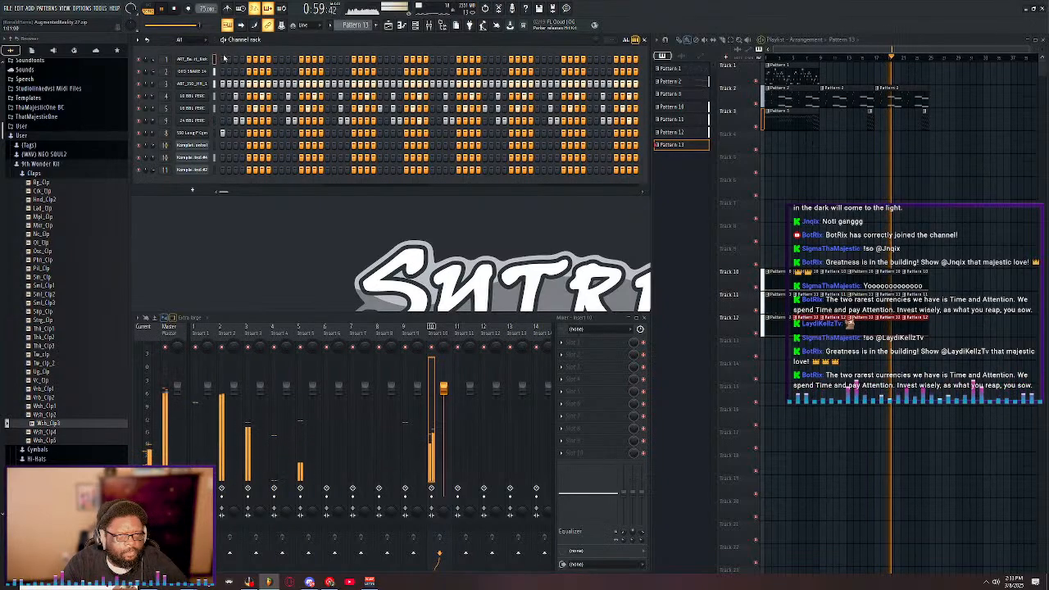
drag(287, 84, 638, 86)
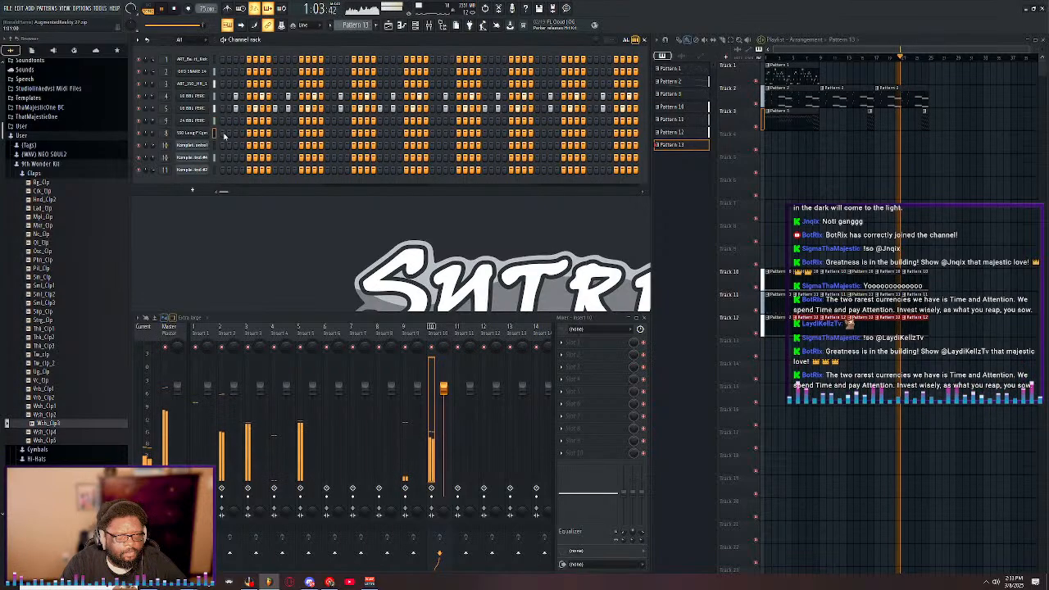
click(768, 351)
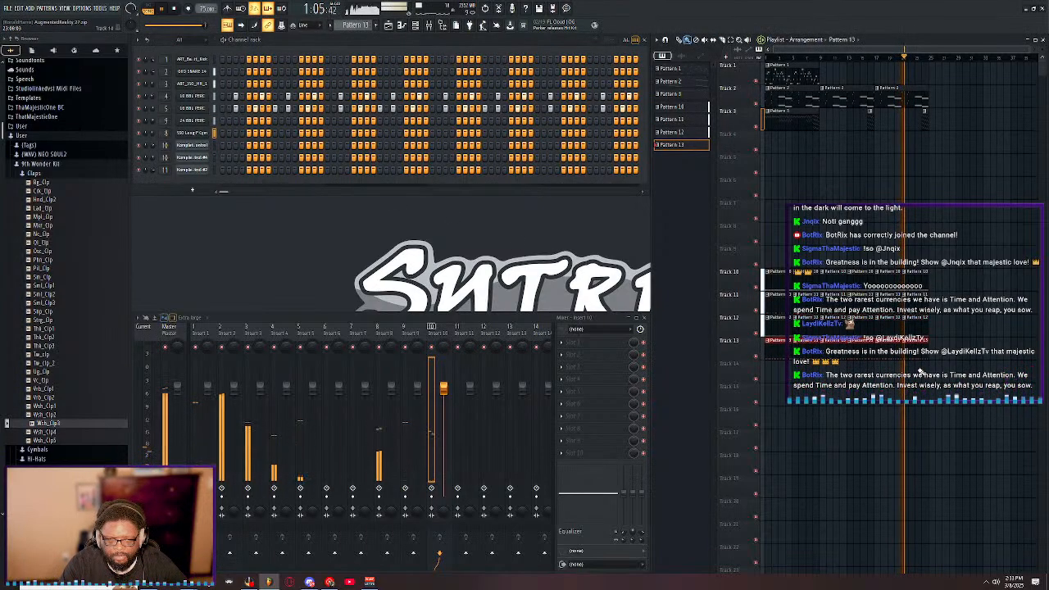
- Create Pattern 14 from the copied drums, keep only the third percussion row, and place it along Track 14 through bar 24
click(375, 26)
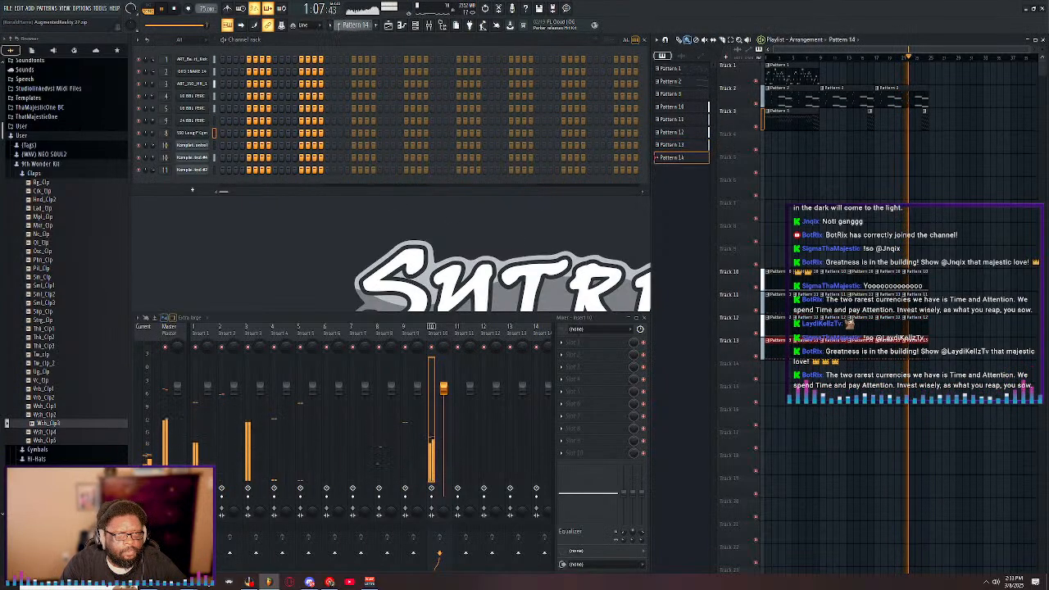
key(ctrl+v)
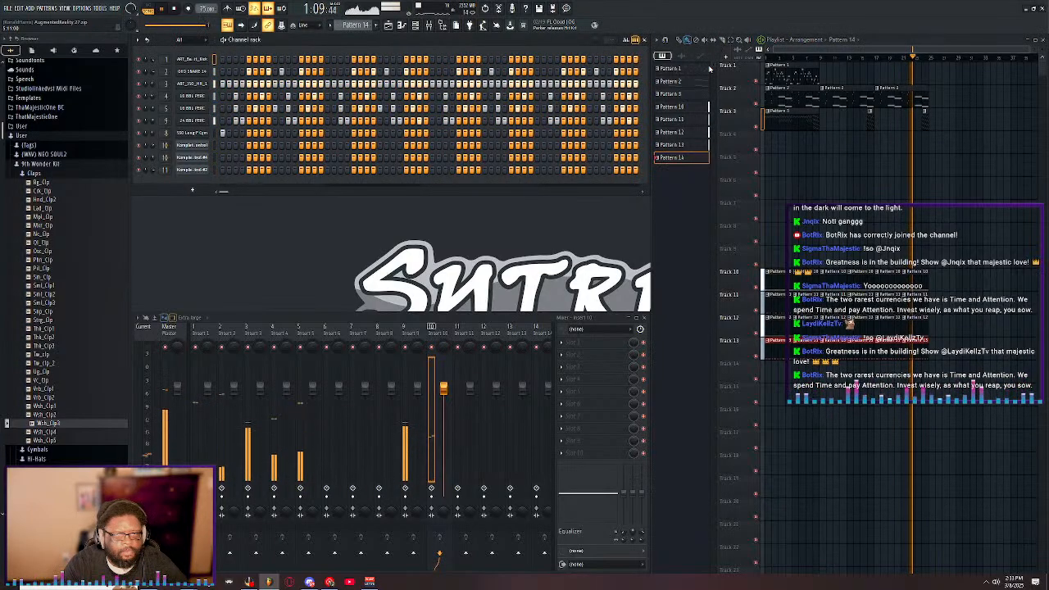
drag(310, 85, 638, 107)
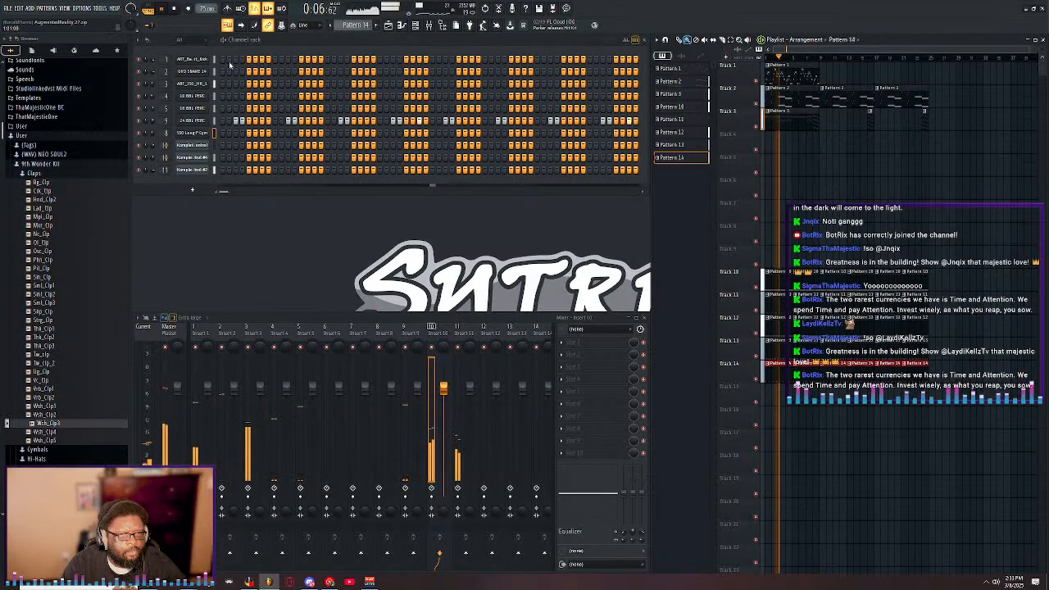
- Create Pattern 15 from the copied drums, keep only the single cymbal hit, and place it on Track 15 at bars 1 and 17
click(375, 25)
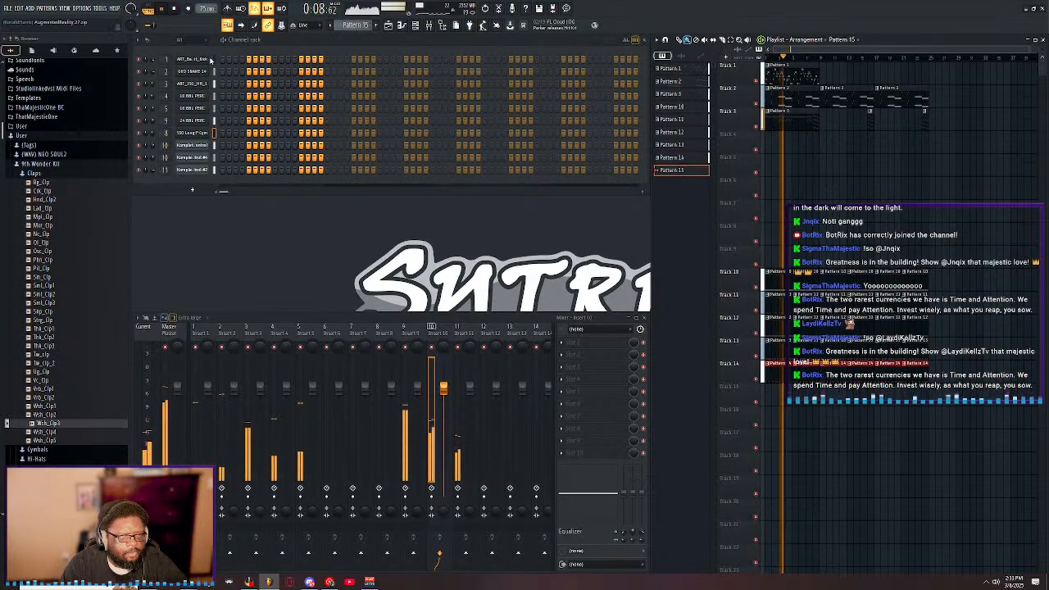
key(ctrl+v)
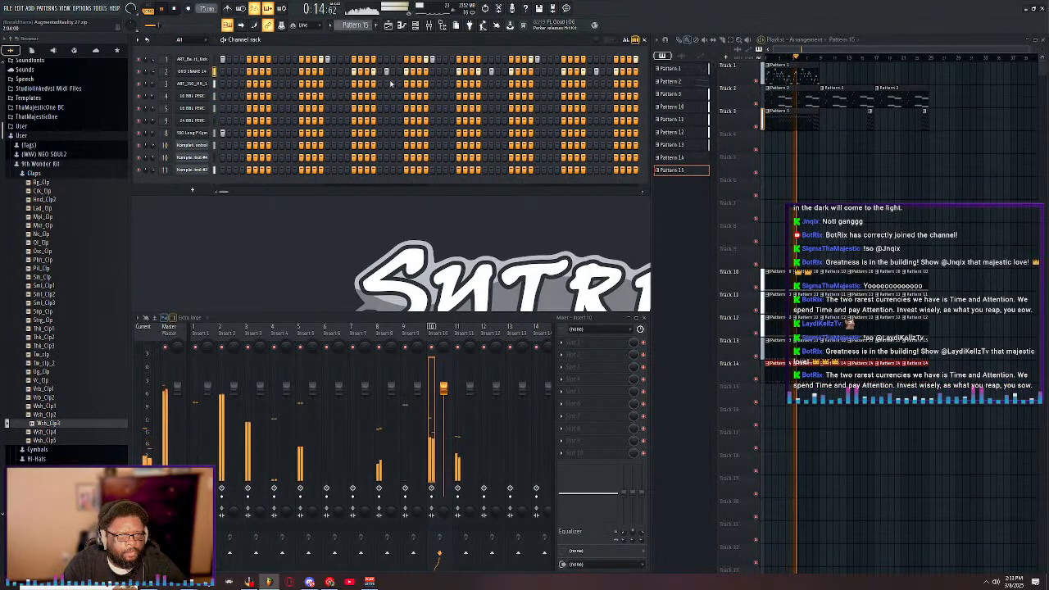
drag(551, 62, 221, 61)
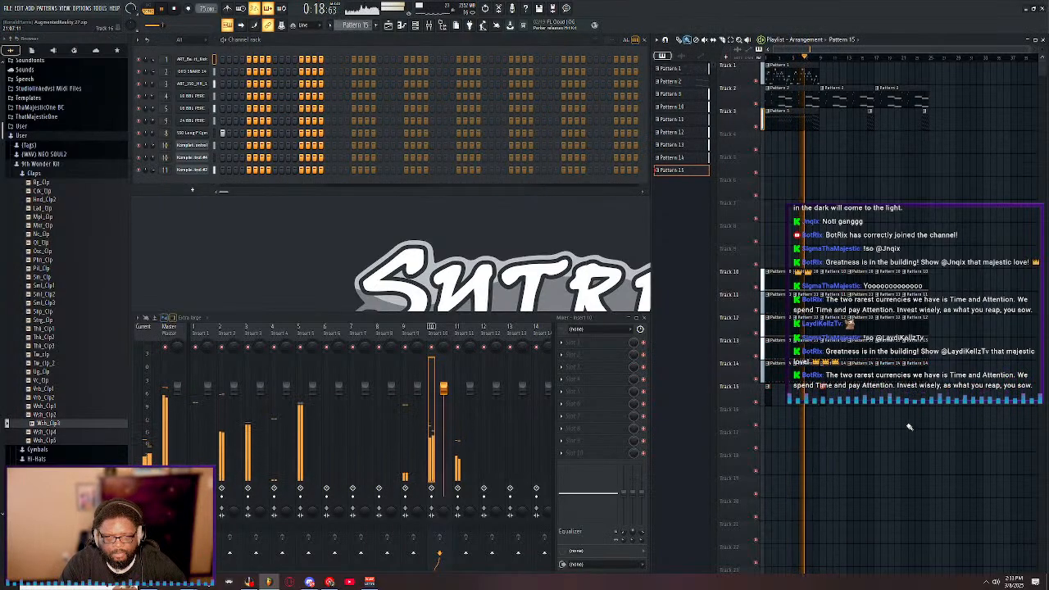
- Open Pattern 10 from its playlist clip, clear every row except the kick, and close the piano roll
double_click(902, 38)
double_click(339, 272)
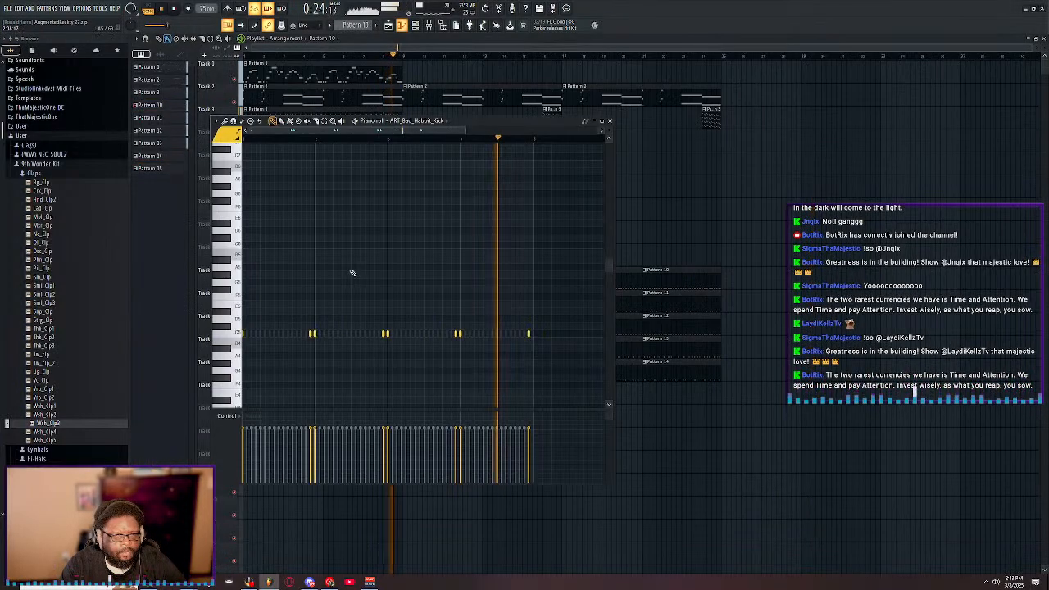
double_click(577, 39)
click(577, 39)
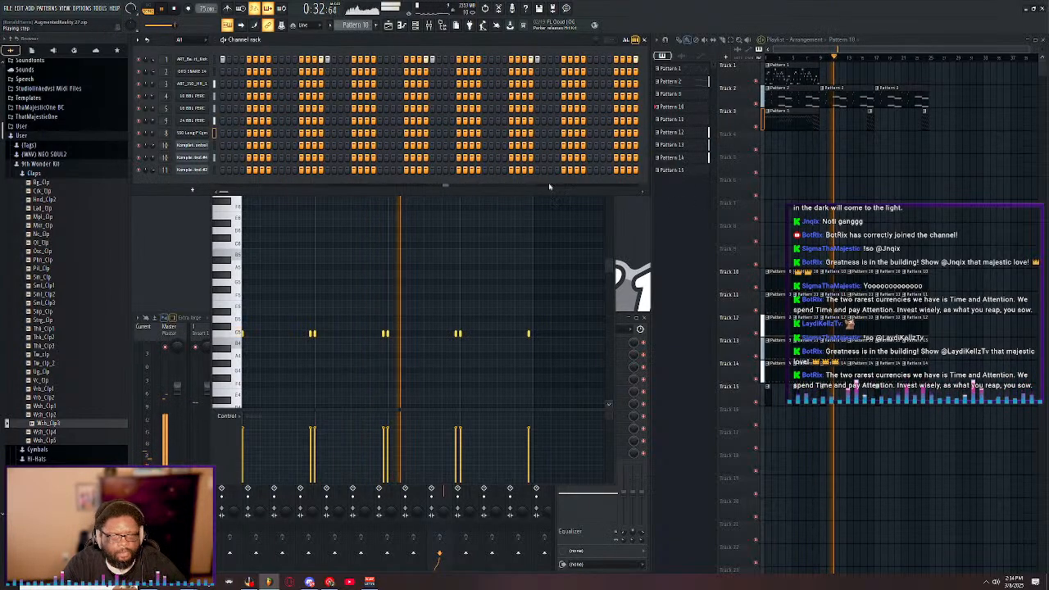
click(610, 210)
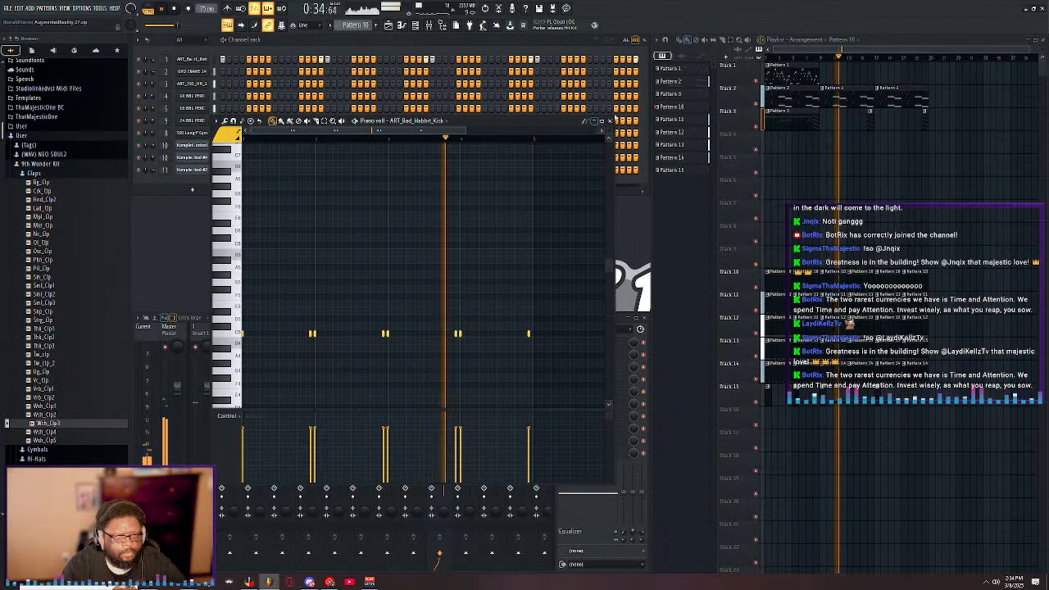
click(611, 121)
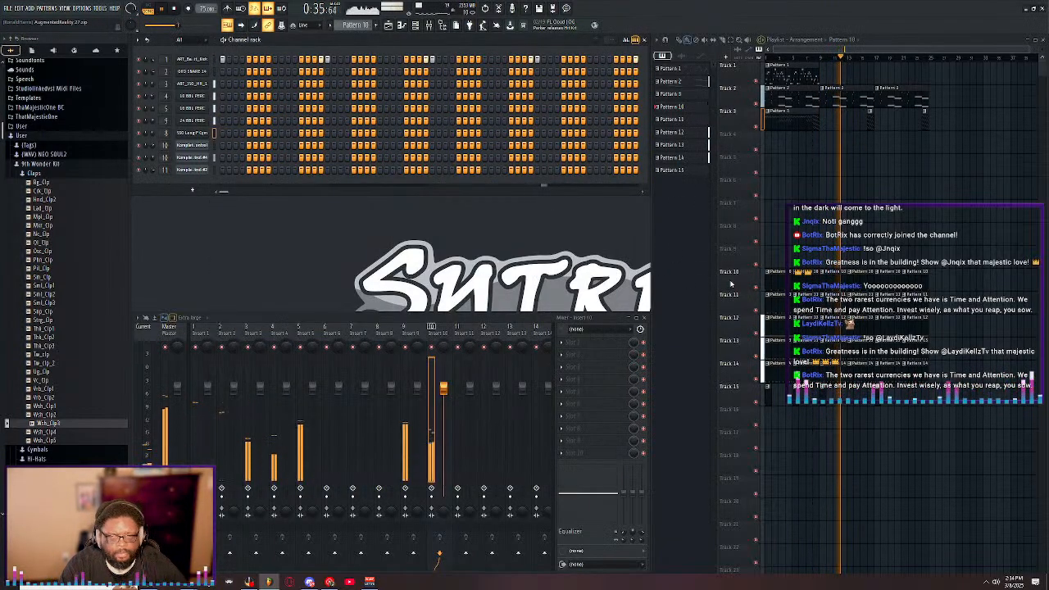
- Enlarge the playlist and trim the ends of the bar 13 clips on Tracks 11 and 13 to a length of 3:10:00
double_click(911, 40)
scroll(654, 61, up, 1)
scroll(652, 61, up, 2)
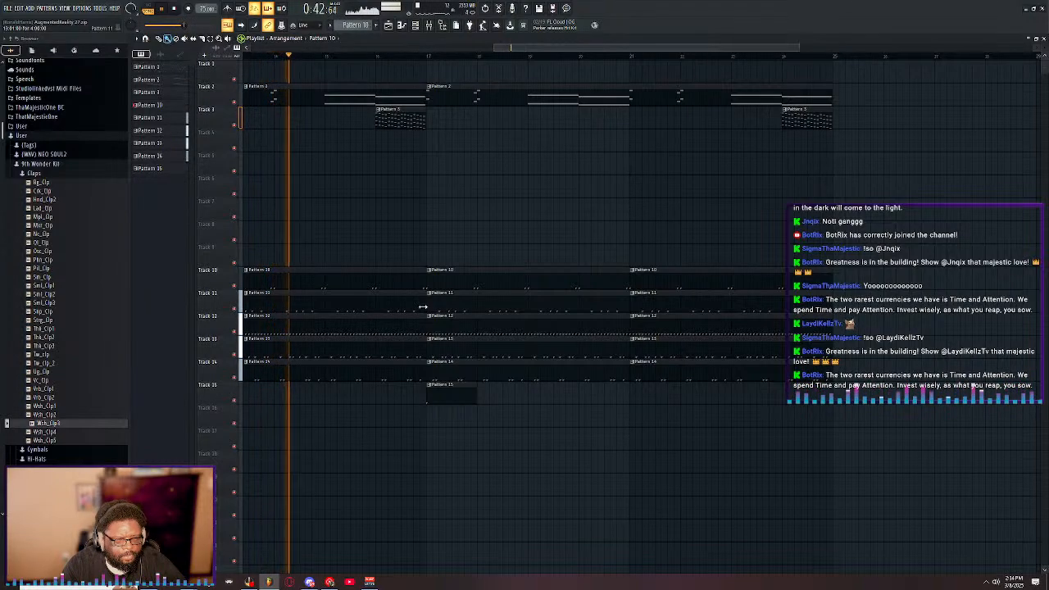
drag(423, 307, 407, 326)
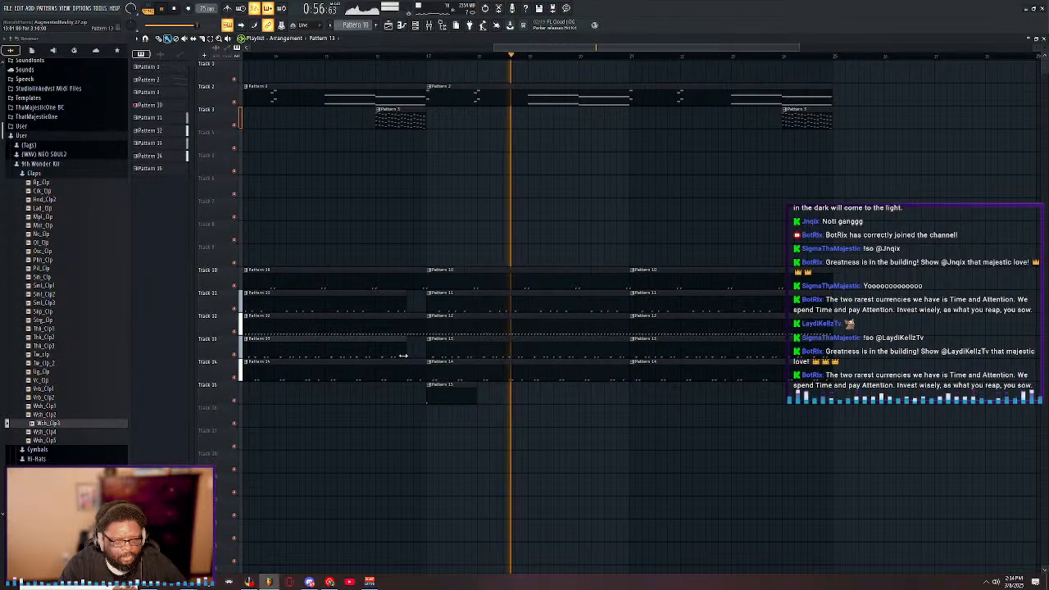
- Play the arrangement from bar 16 to check the drum dropout, and lengthen the end of Track 13's bar 13 clip slightly
key(space)
click(379, 58)
key(space)
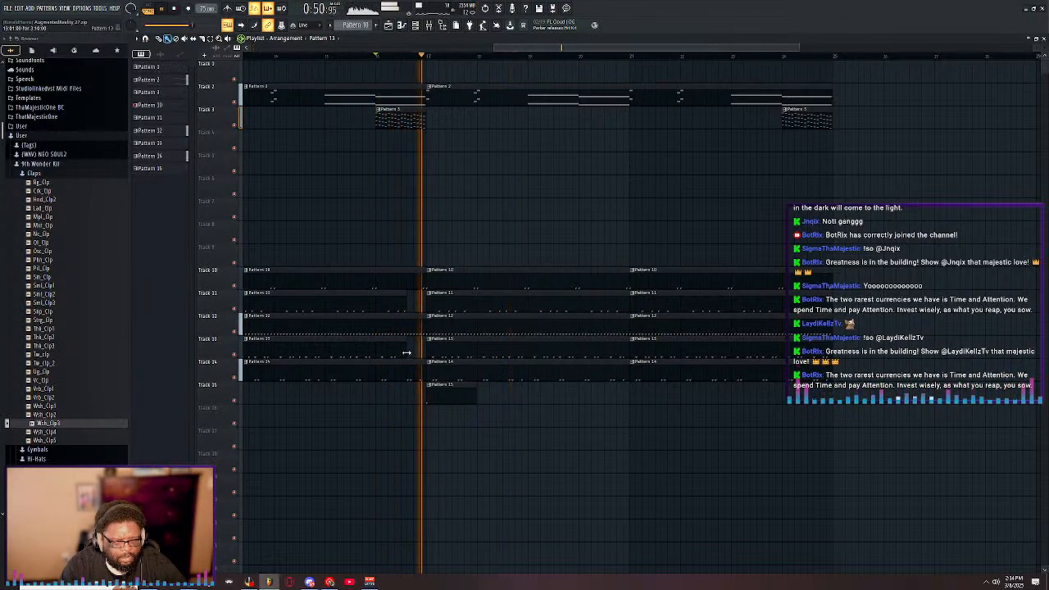
key(space)
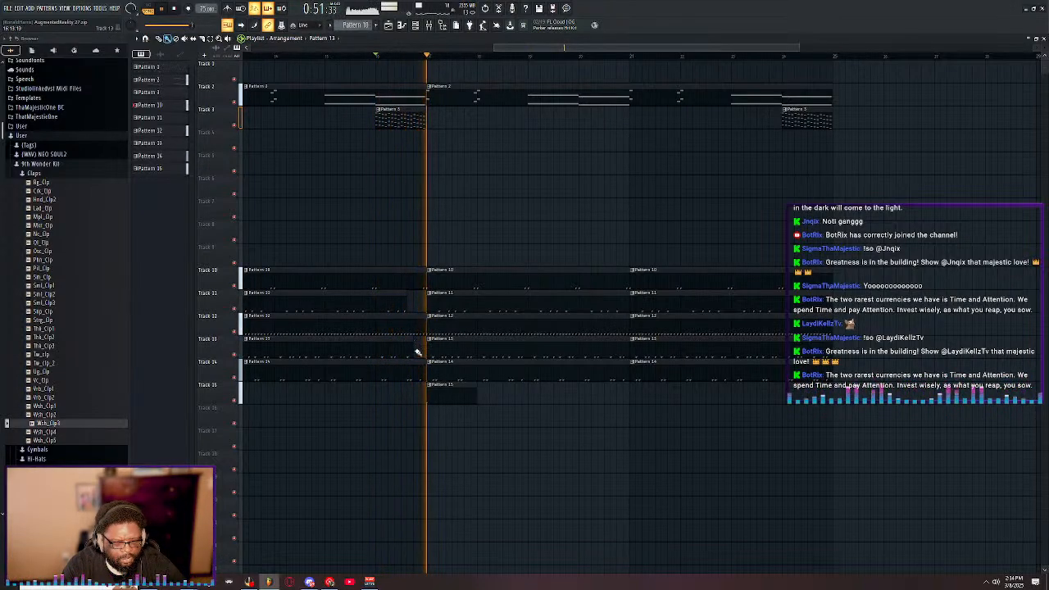
key(space)
key(space)
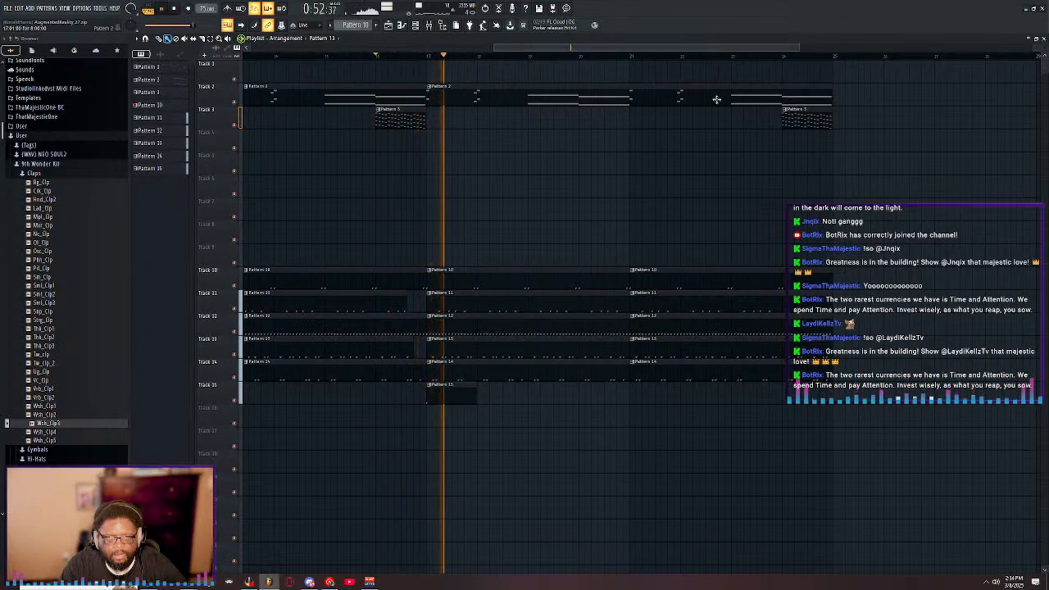
scroll(743, 47, right, 3)
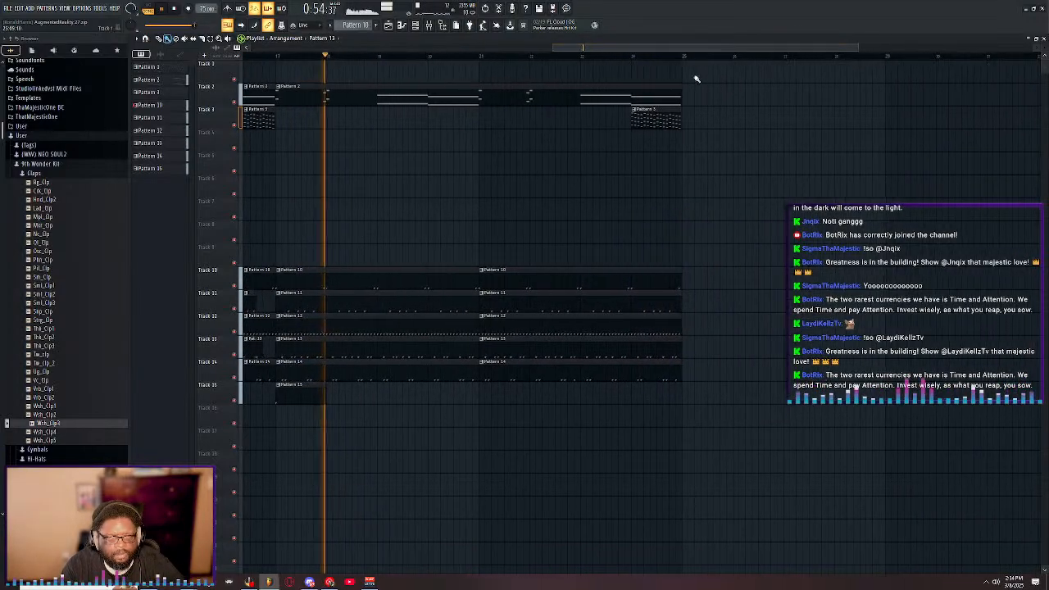
- Shorten the last drum clips of Patterns 10 to 14 by one bar so they end at bar 24
click(583, 57)
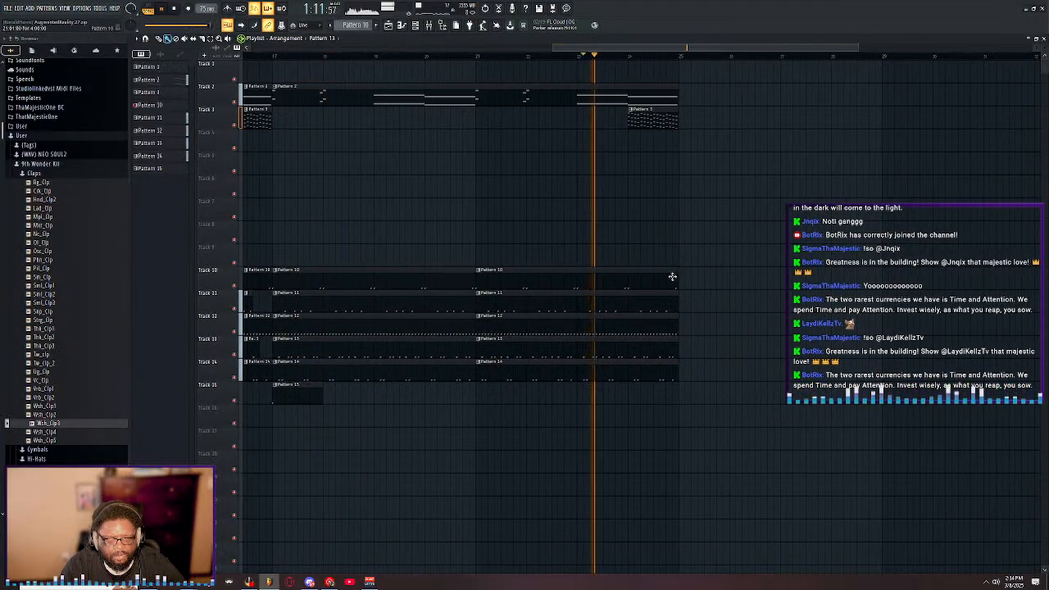
drag(681, 250, 667, 418)
mouse_move(677, 371)
mouse_down()
mouse_move(629, 380)
mouse_move(678, 352)
mouse_up()
key(space)
click(647, 349)
right_click(665, 348)
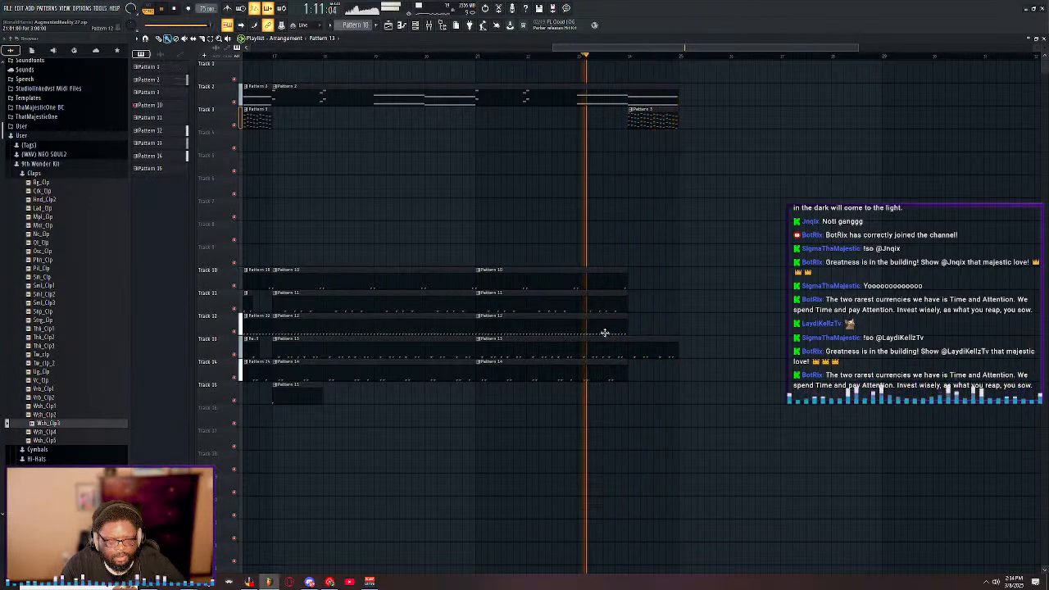
drag(628, 371, 676, 392)
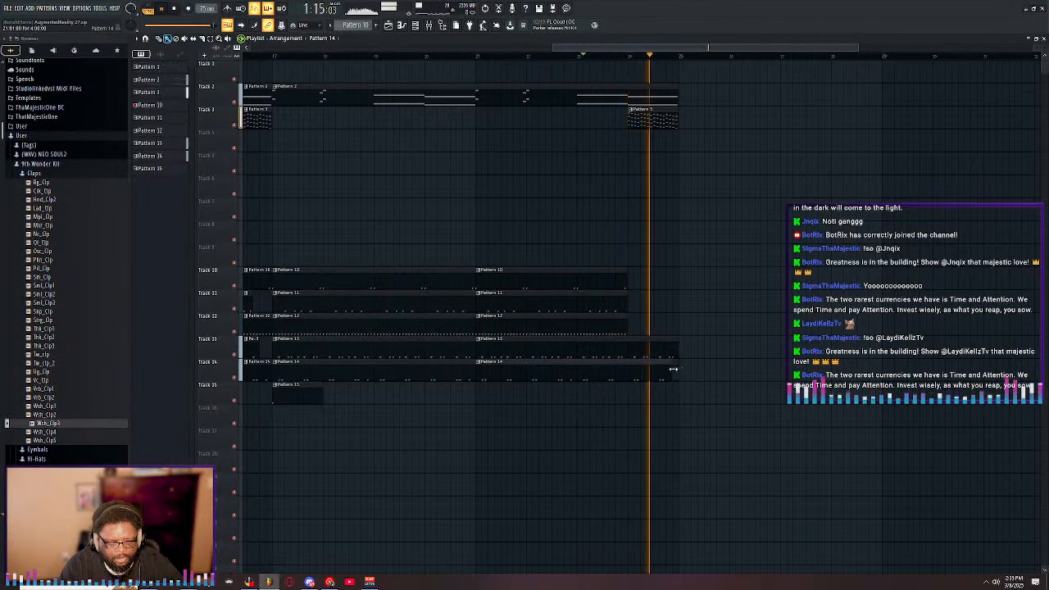
drag(676, 369, 625, 380)
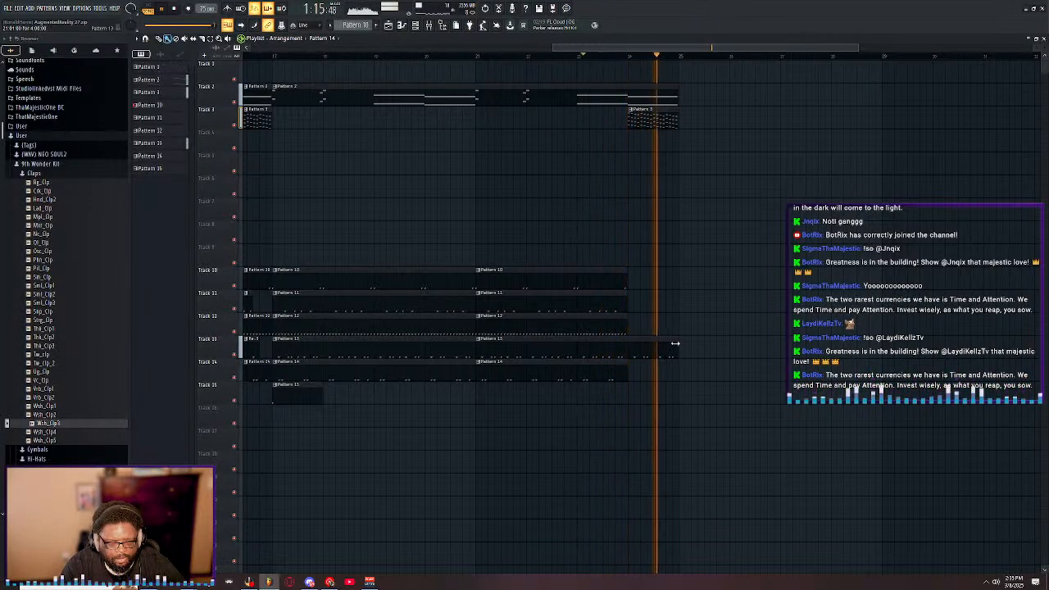
drag(675, 343, 625, 356)
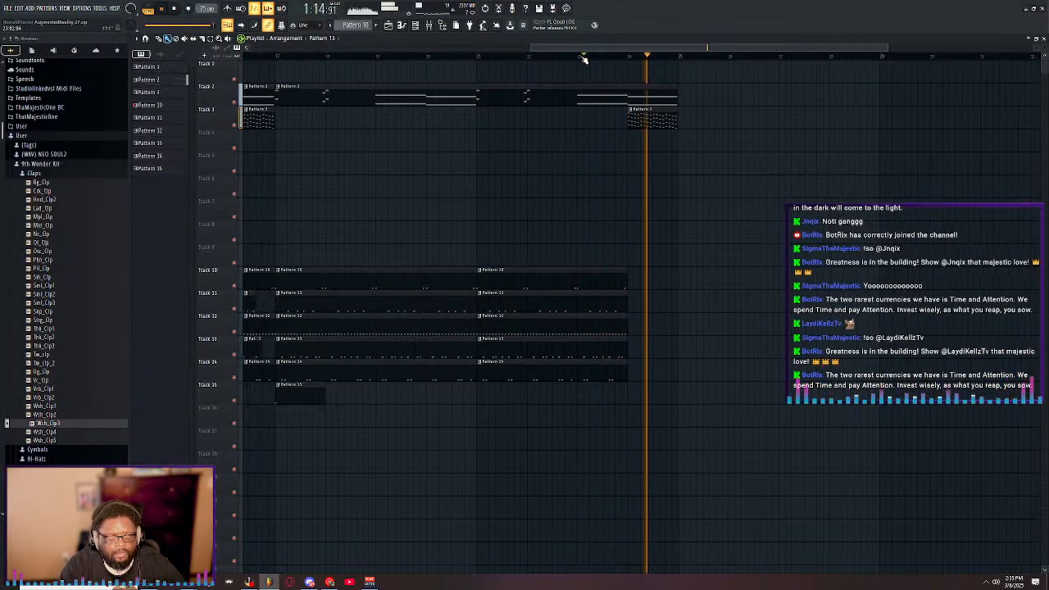
- Play the arrangement from the start and show the starred samples in the browser
scroll(585, 54, down, 6)
key(space)
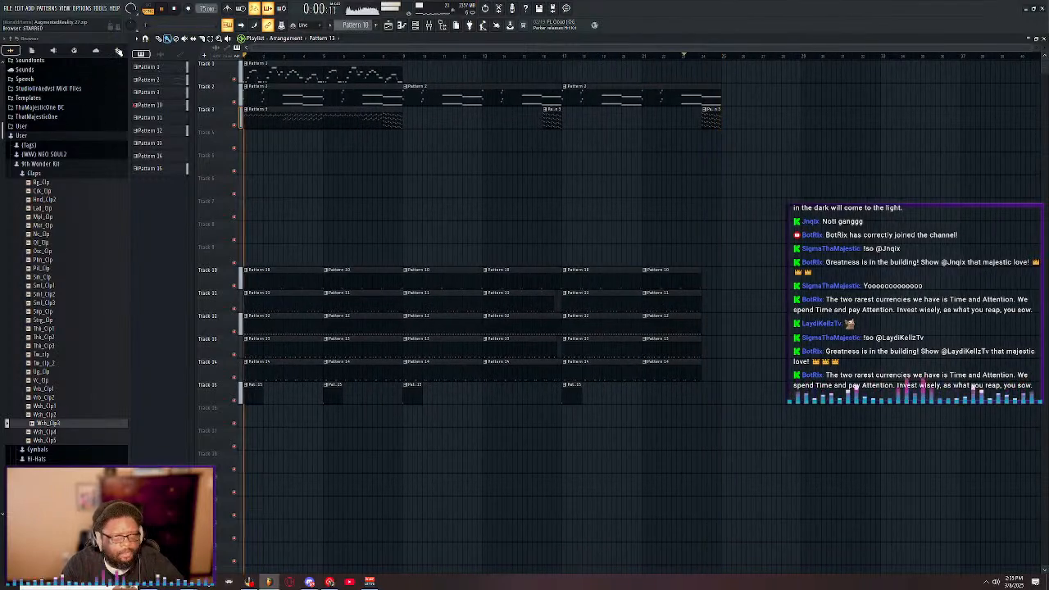
key(space)
key(space)
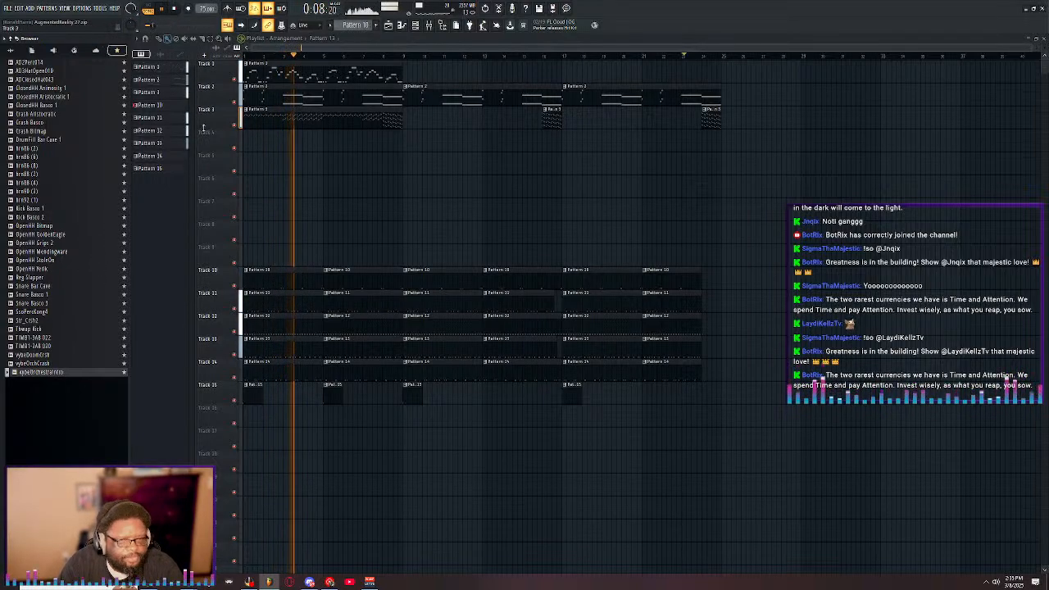
- Bring the channel rack into view beside the playlist and clone the Komplete Kontrol #2 channel
double_click(417, 38)
click(82, 8)
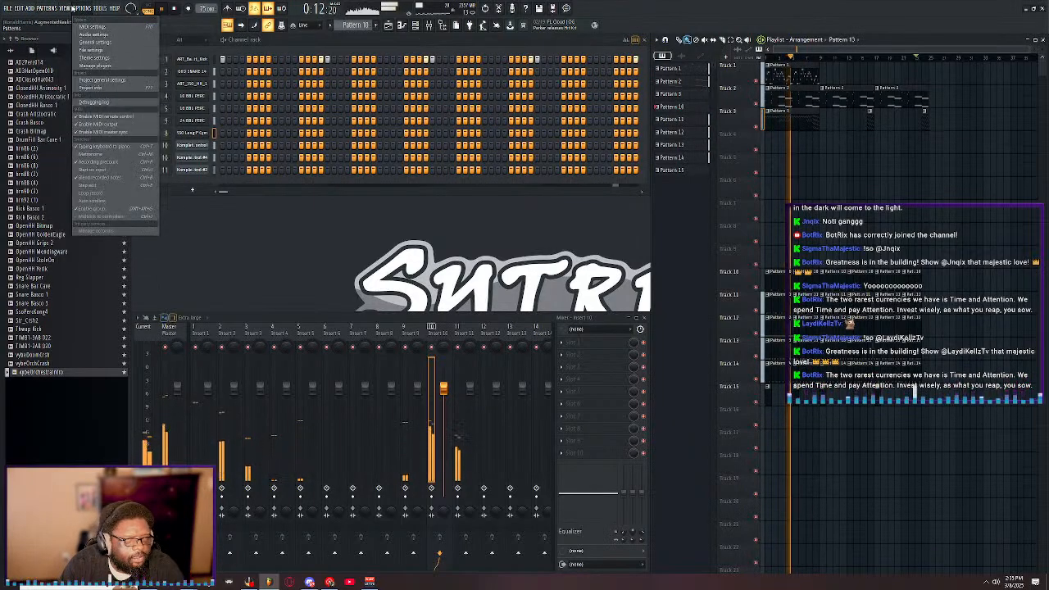
mouse_move(31, 9)
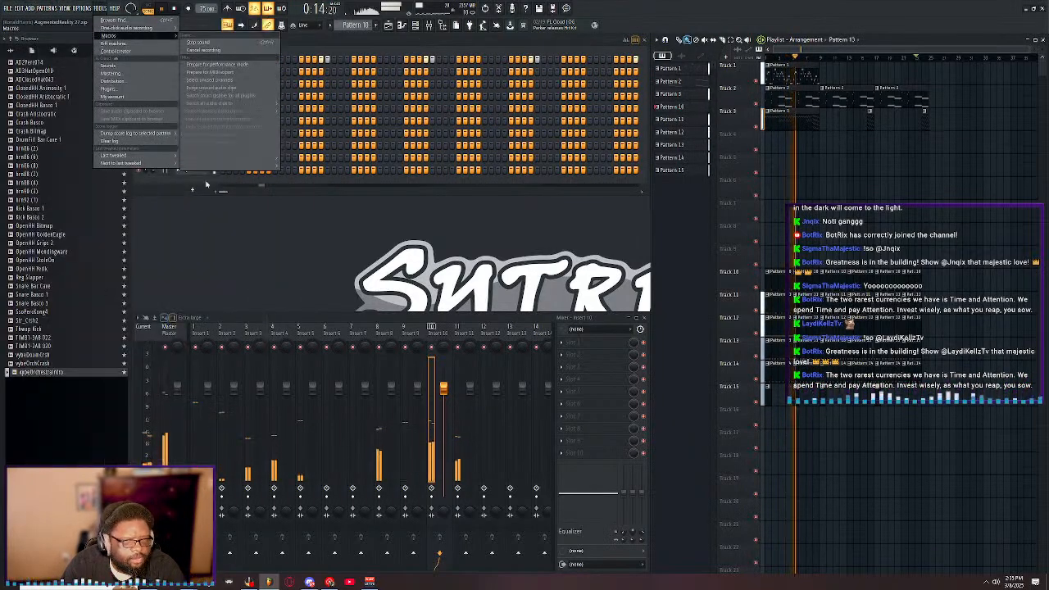
right_click(185, 170)
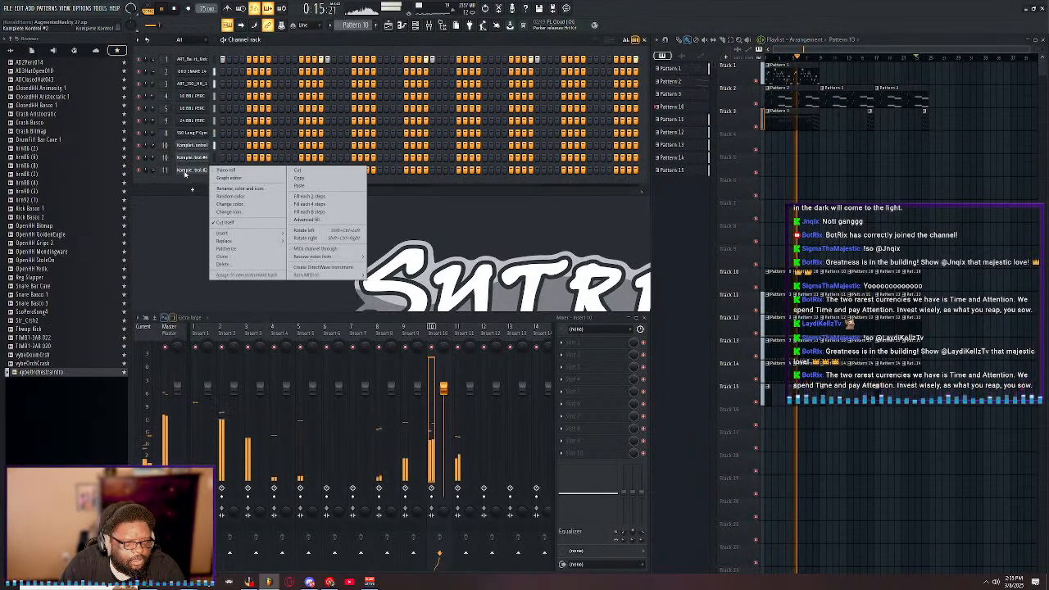
click(242, 256)
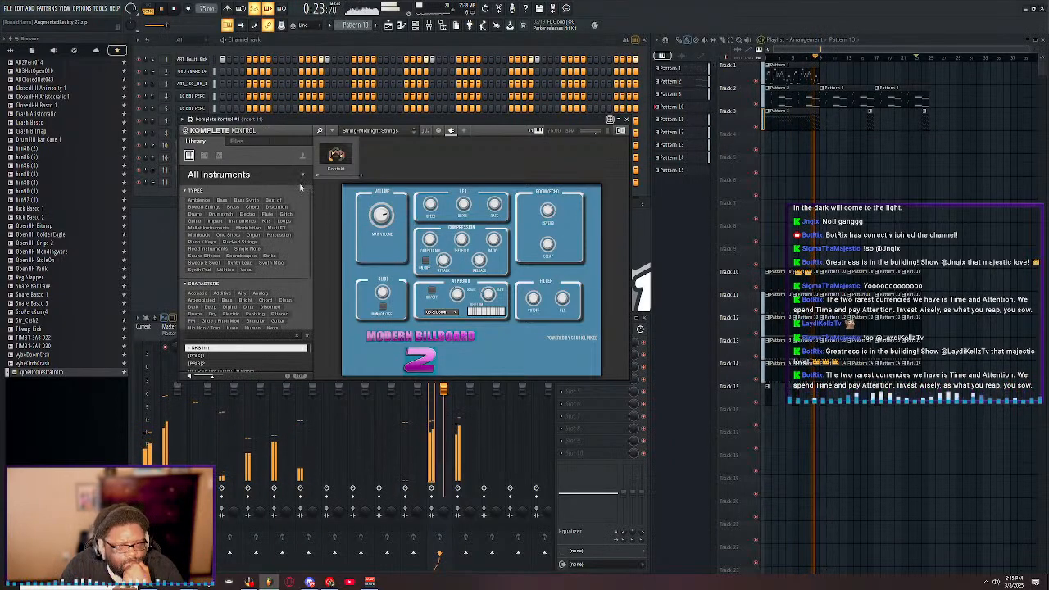
- Look through the Komplete Kontrol instrument library down to the sampled guitars and basses
click(301, 176)
scroll(277, 253, down, 5)
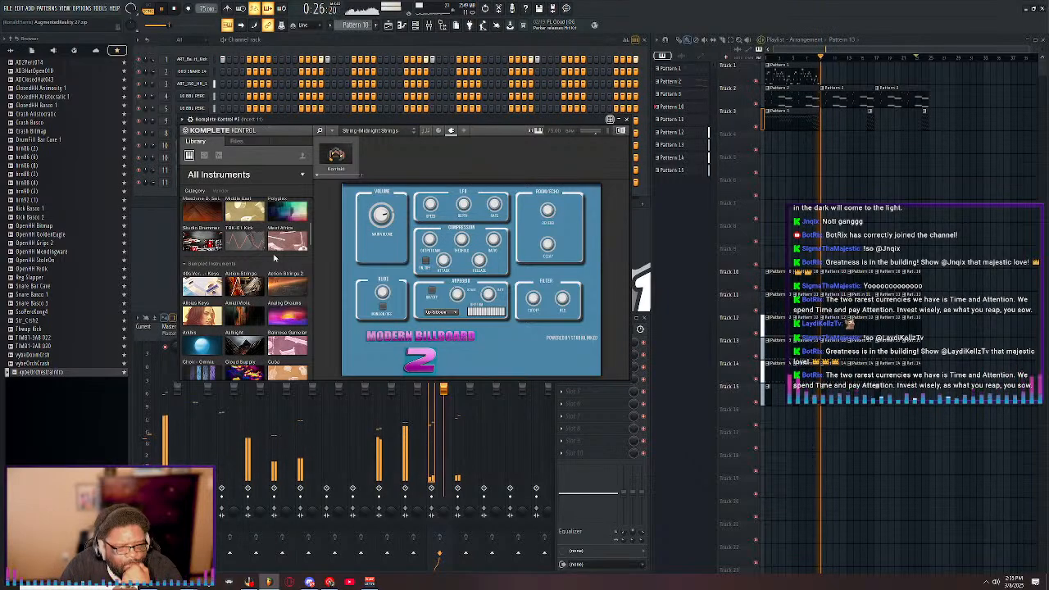
scroll(276, 259, down, 12)
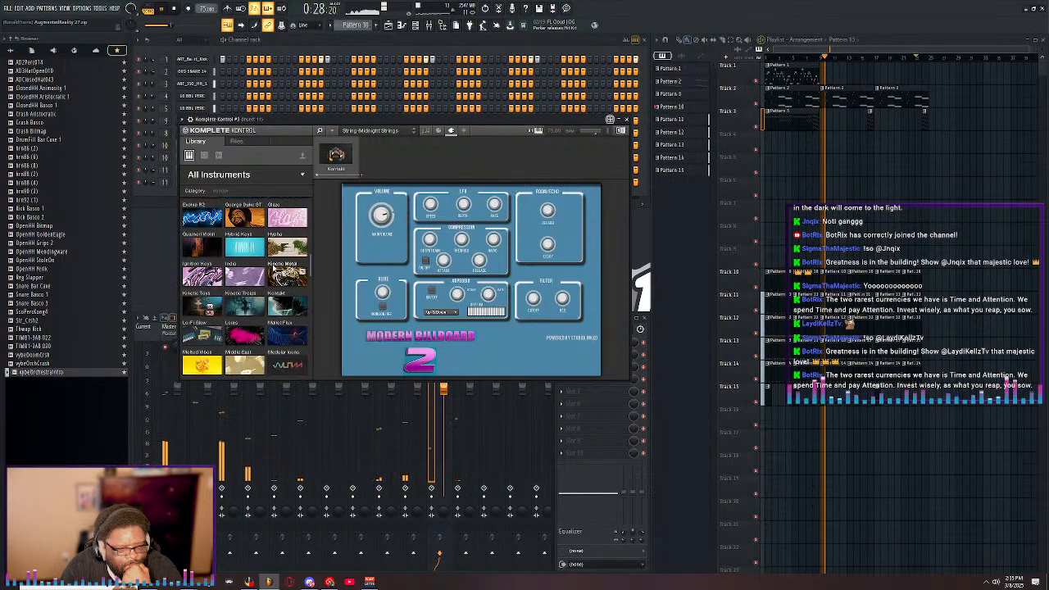
scroll(271, 276, down, 2)
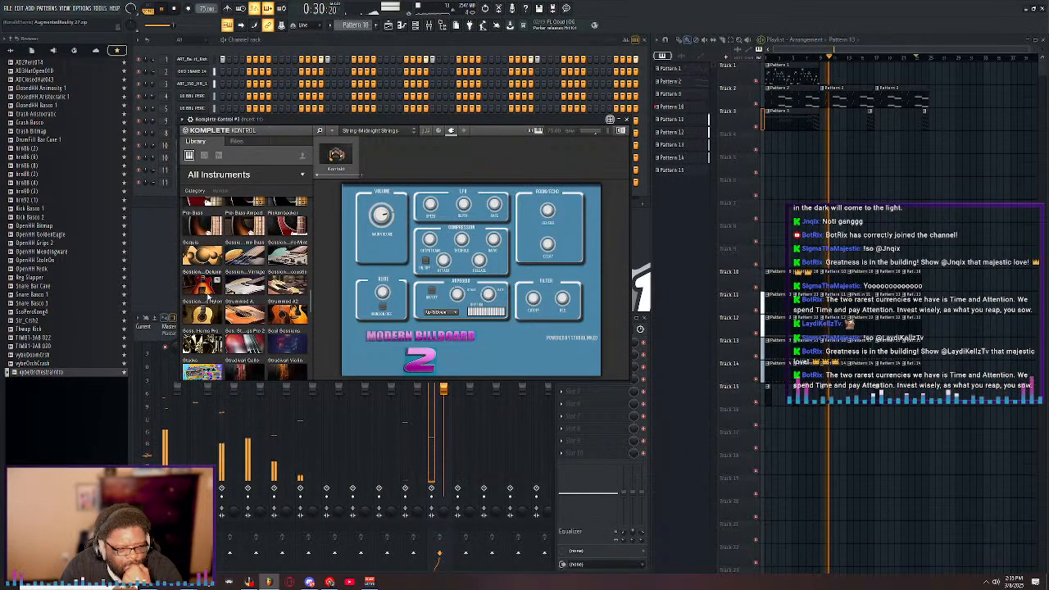
click(236, 293)
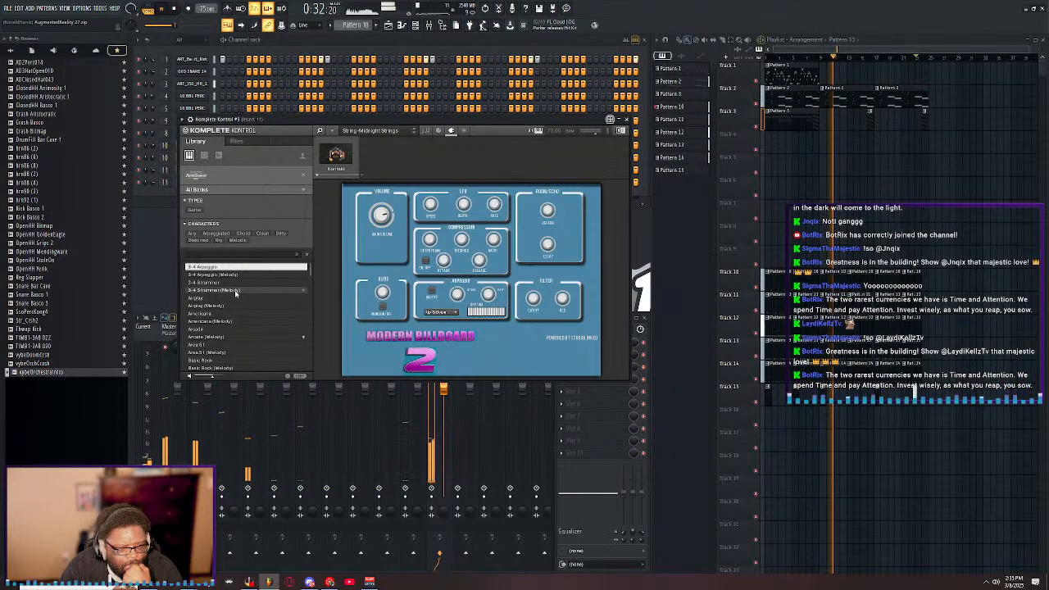
click(303, 176)
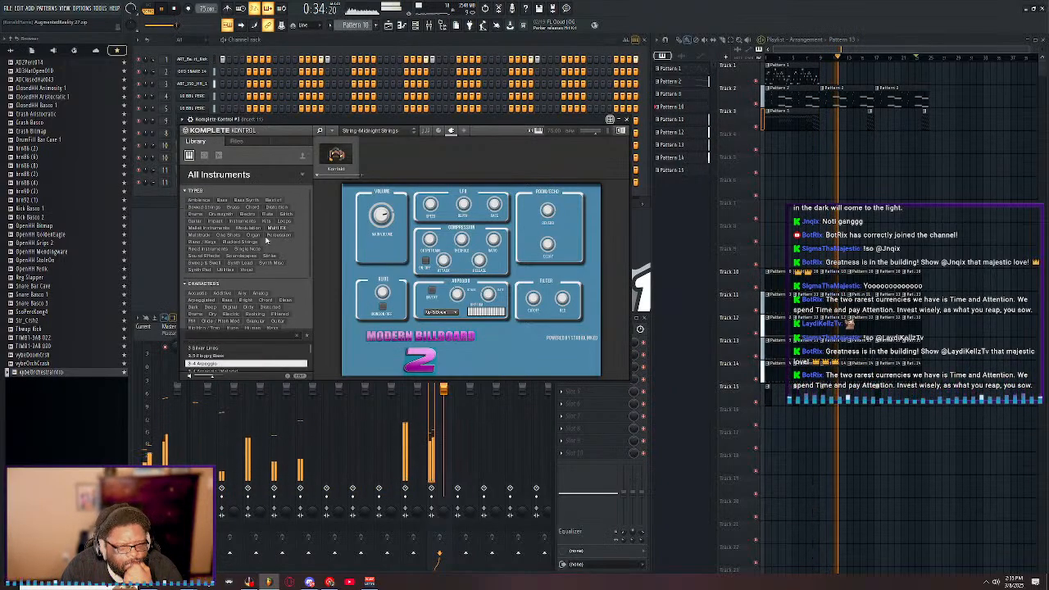
click(302, 178)
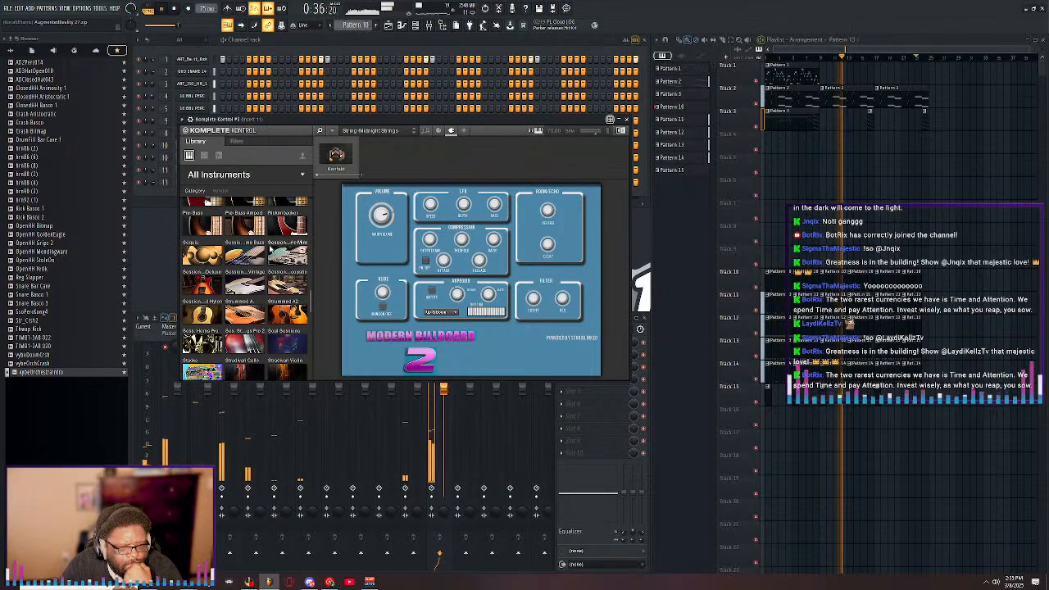
- Try the Scarbee Rickenbacker Bass, auditioning its Bridge Pure DI and Both Stereo Pure DI presets
scroll(246, 287, up, 2)
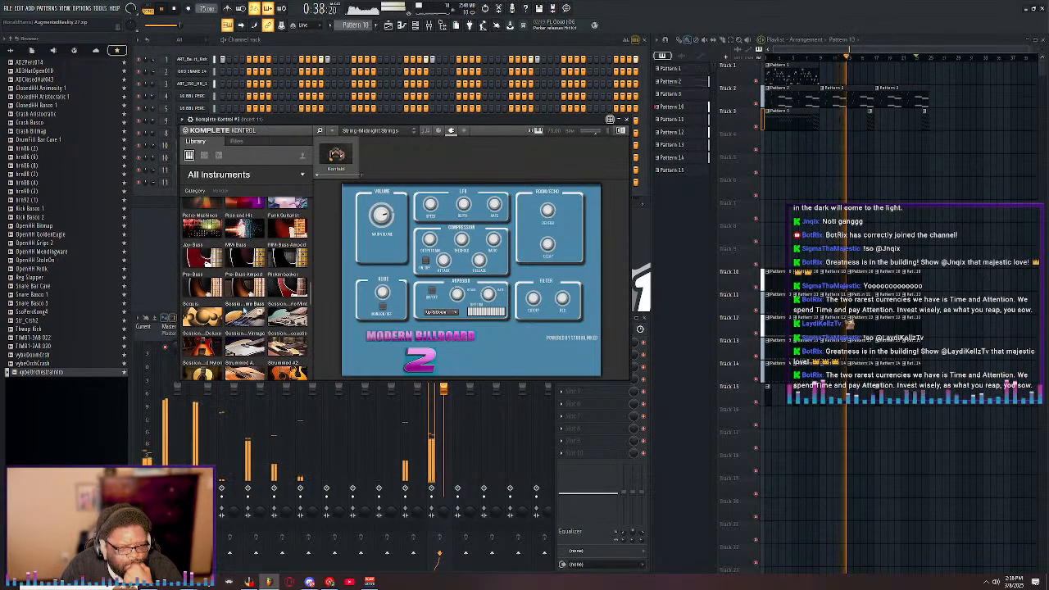
click(270, 292)
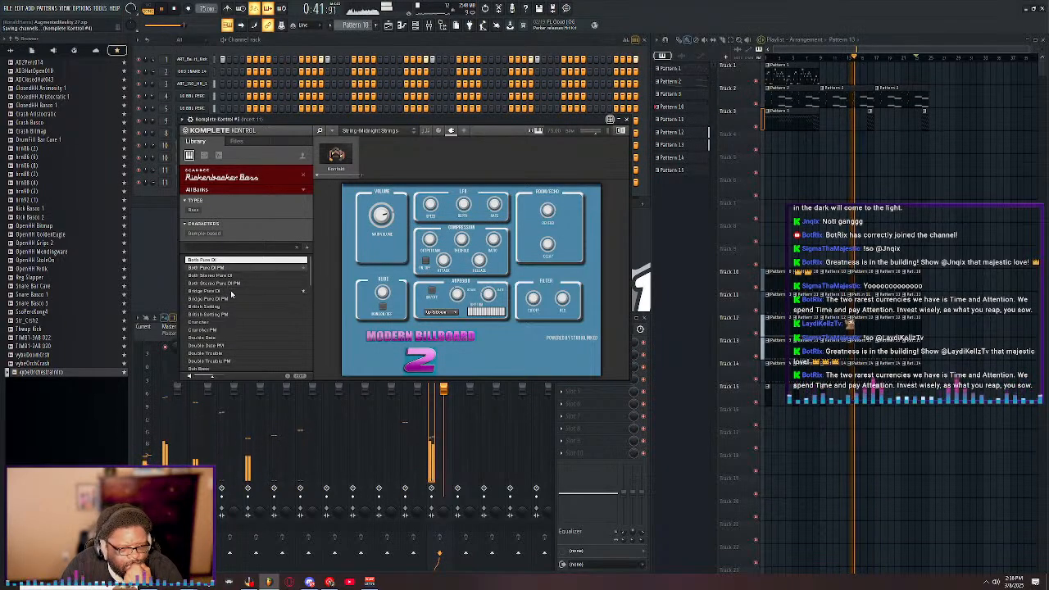
click(229, 292)
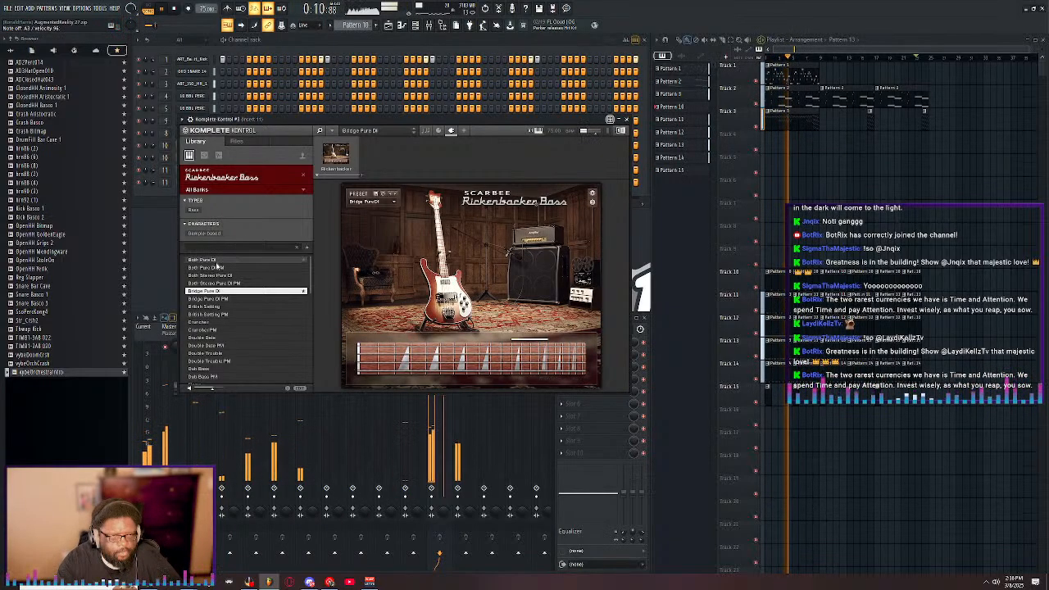
click(237, 276)
click(223, 283)
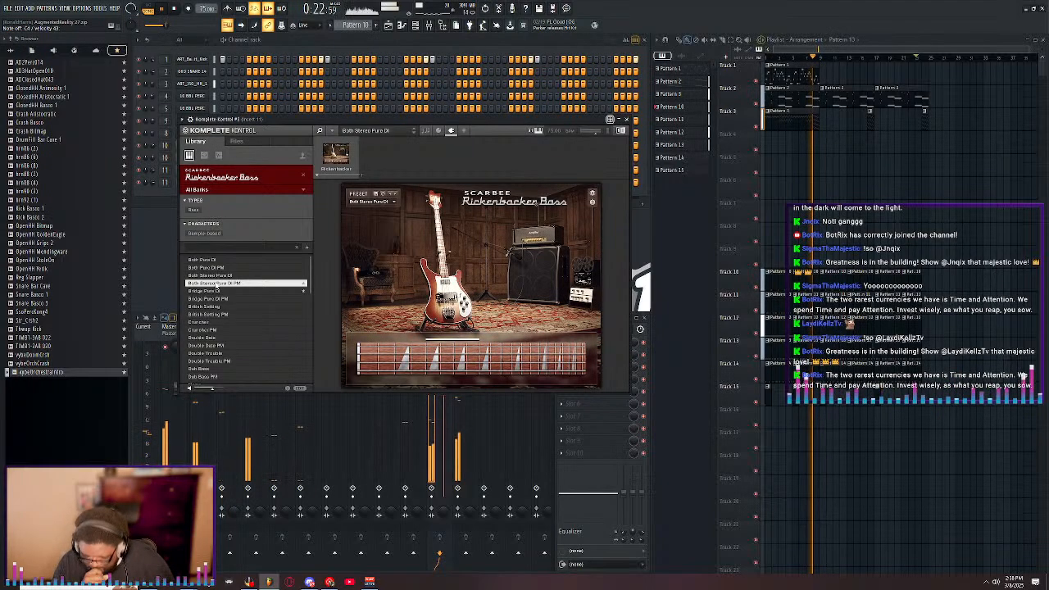
- Load the Scarbee Jay-Bass - Both preset in the cloned Komplete Kontrol channel
click(303, 174)
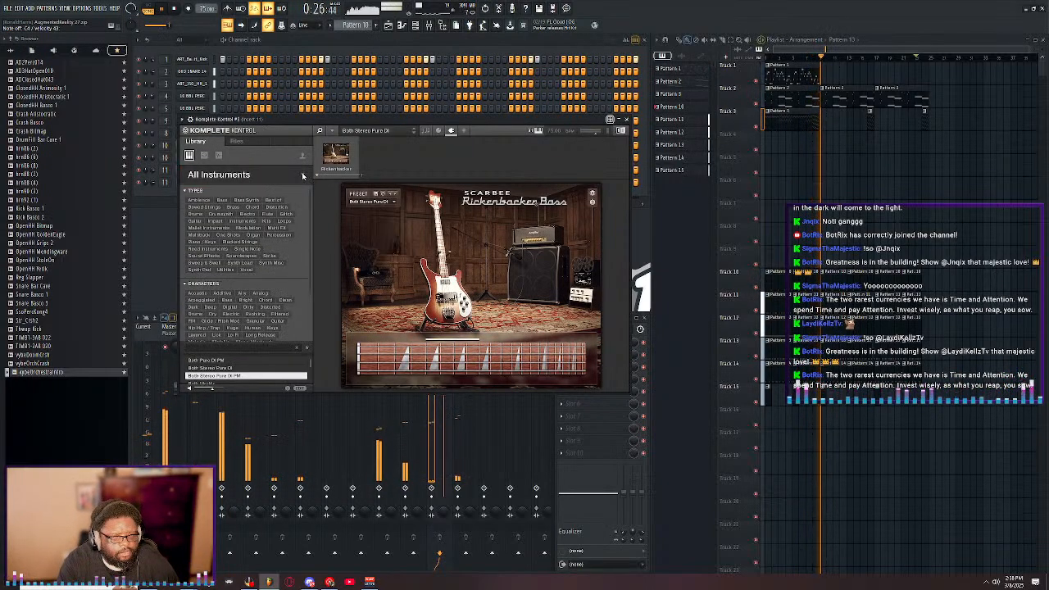
click(237, 258)
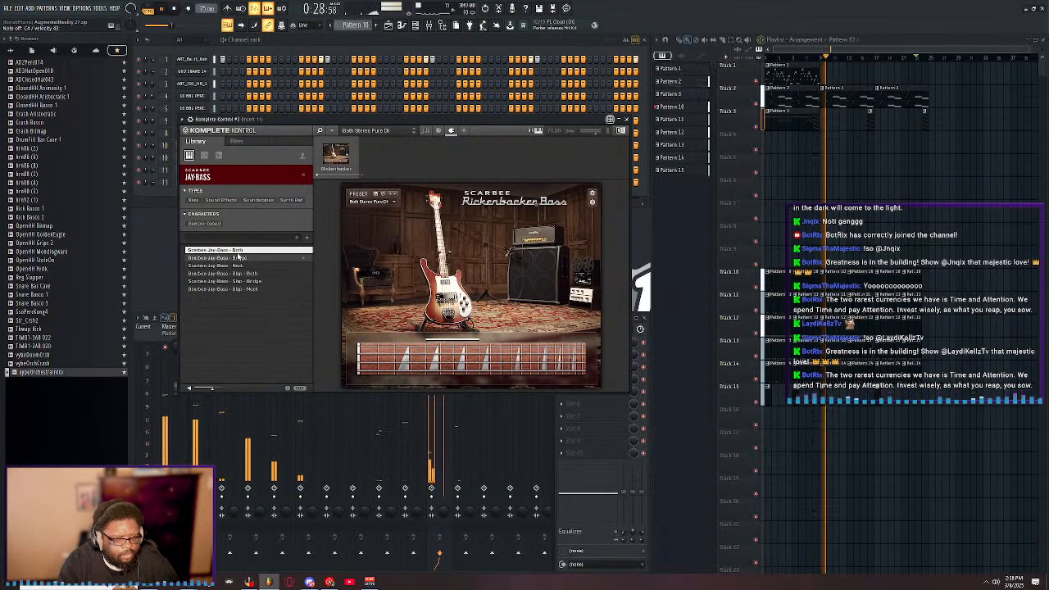
double_click(242, 251)
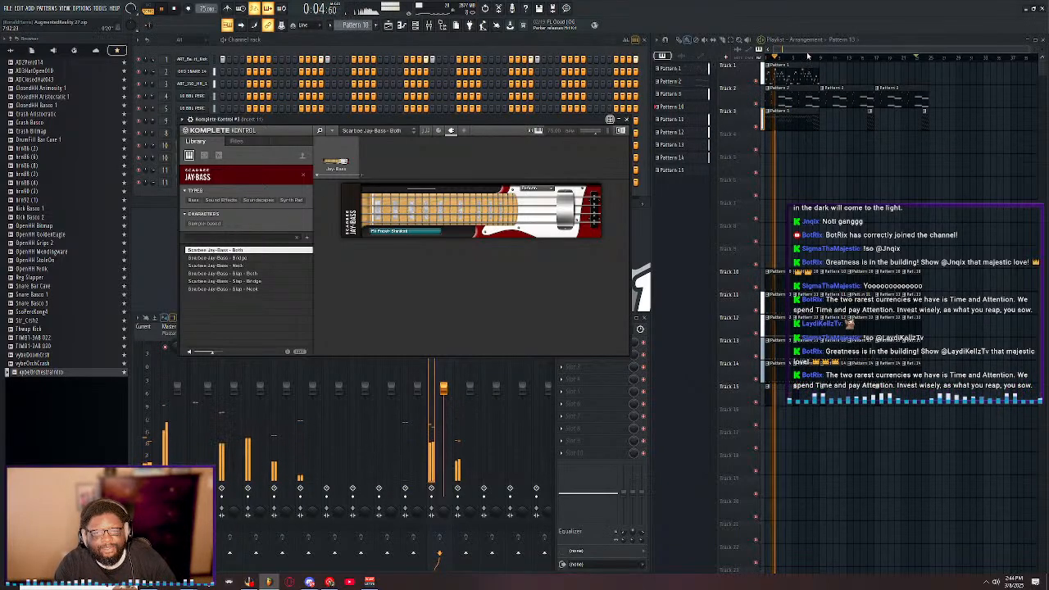
- Select the empty Pattern 4 and arm recording with playback stopped
key(space)
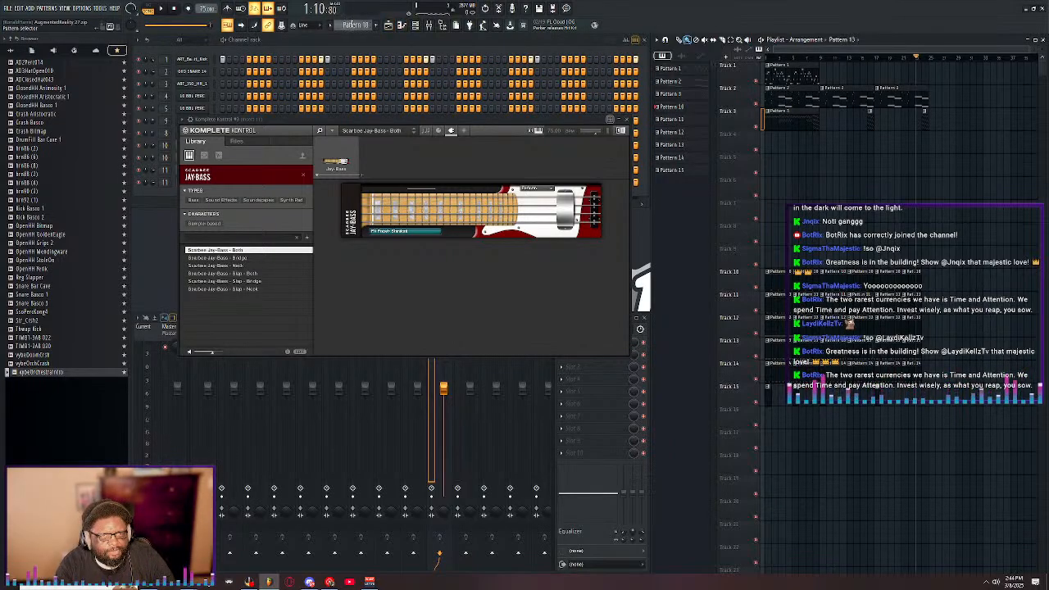
scroll(354, 25, up, 3)
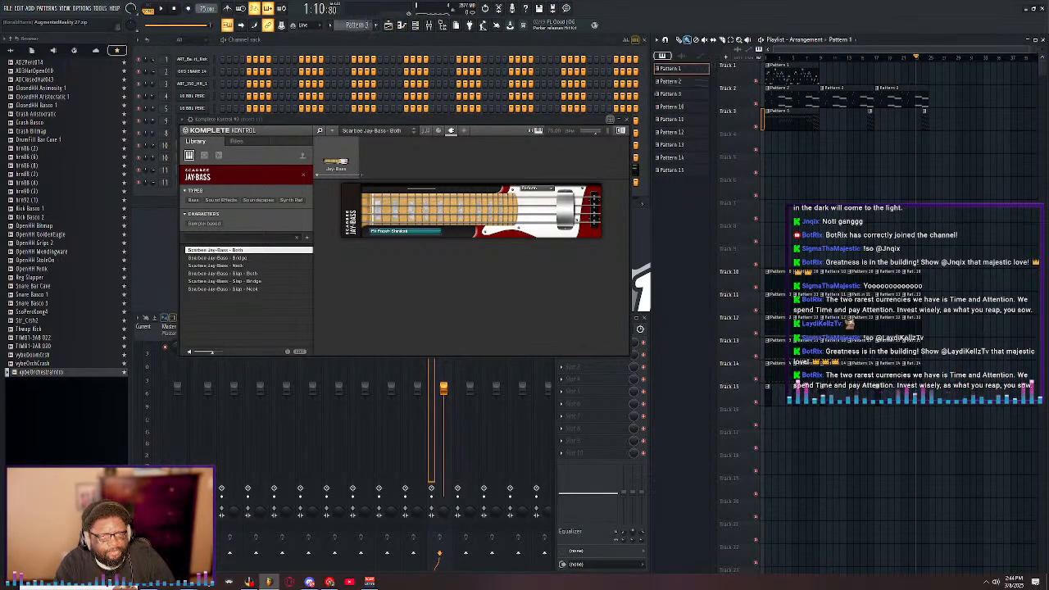
scroll(353, 25, down, 1)
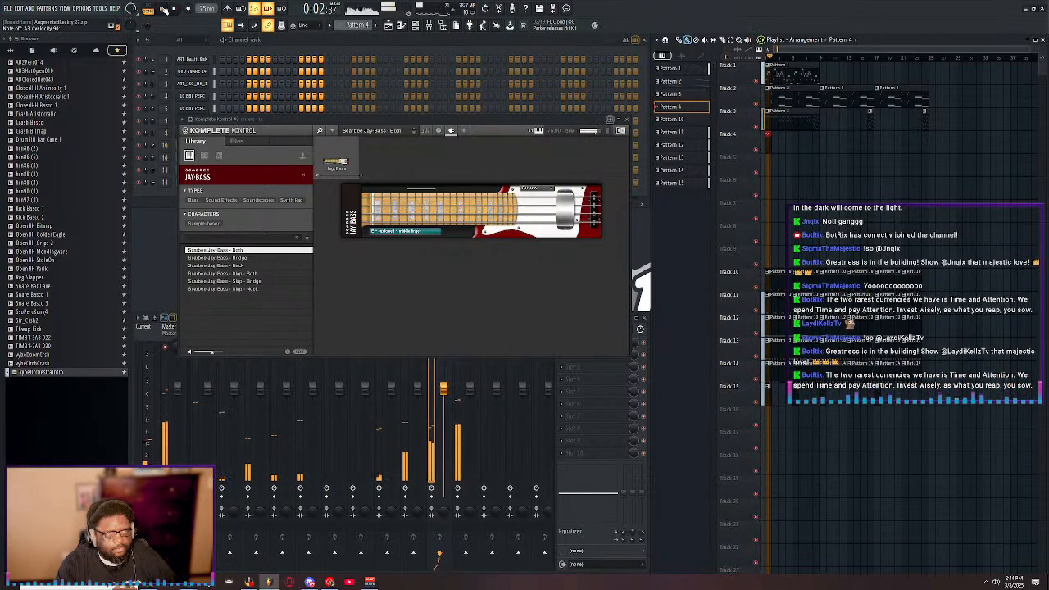
click(178, 11)
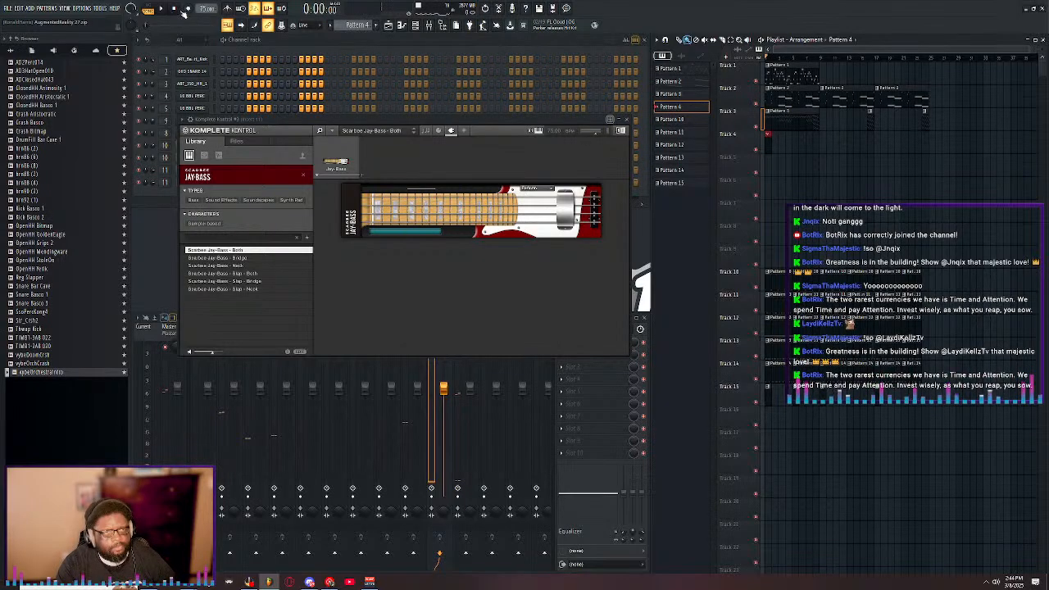
click(188, 8)
click(537, 328)
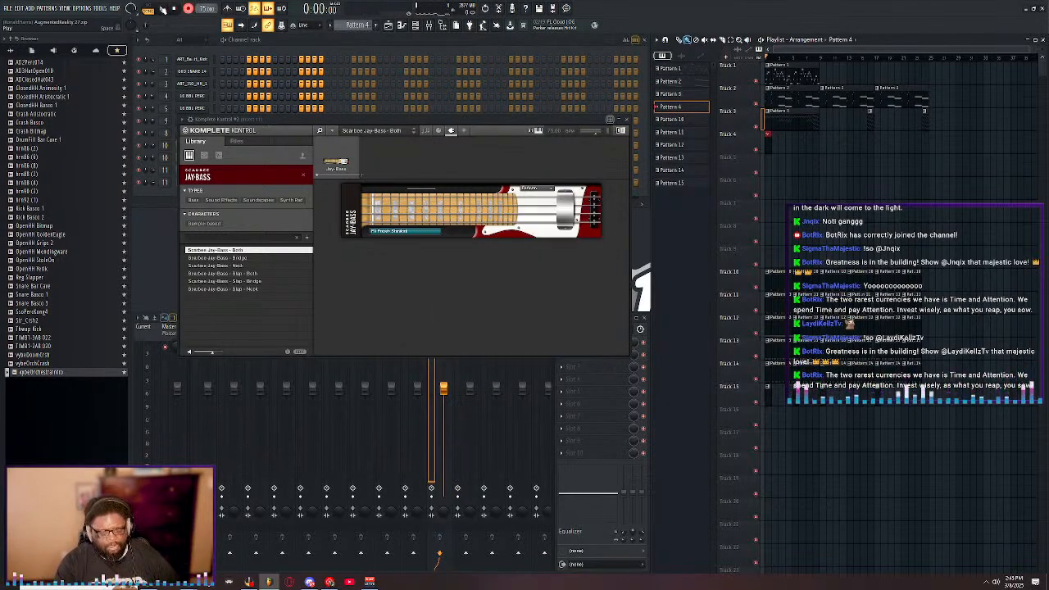
- Record a Jay-Bass part into Pattern 4 along with the song, restarting the take once
click(178, 11)
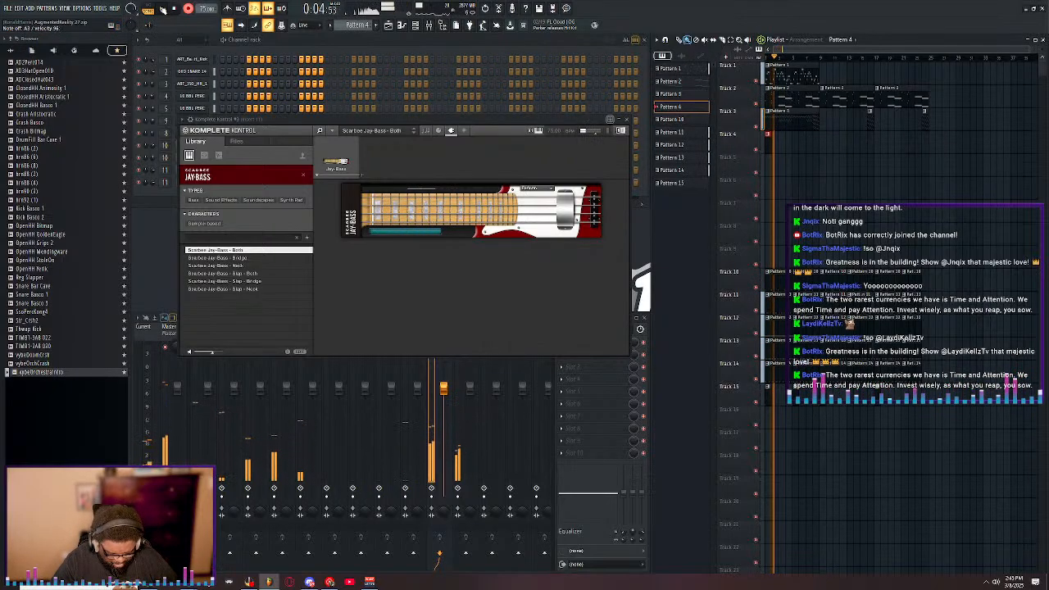
key(space)
key(space)
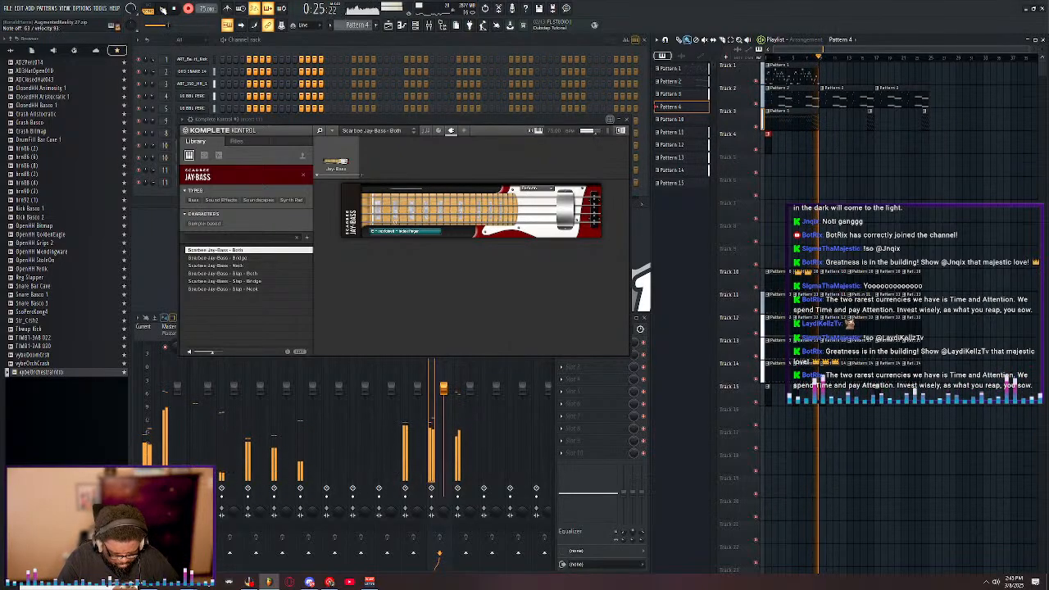
key(space)
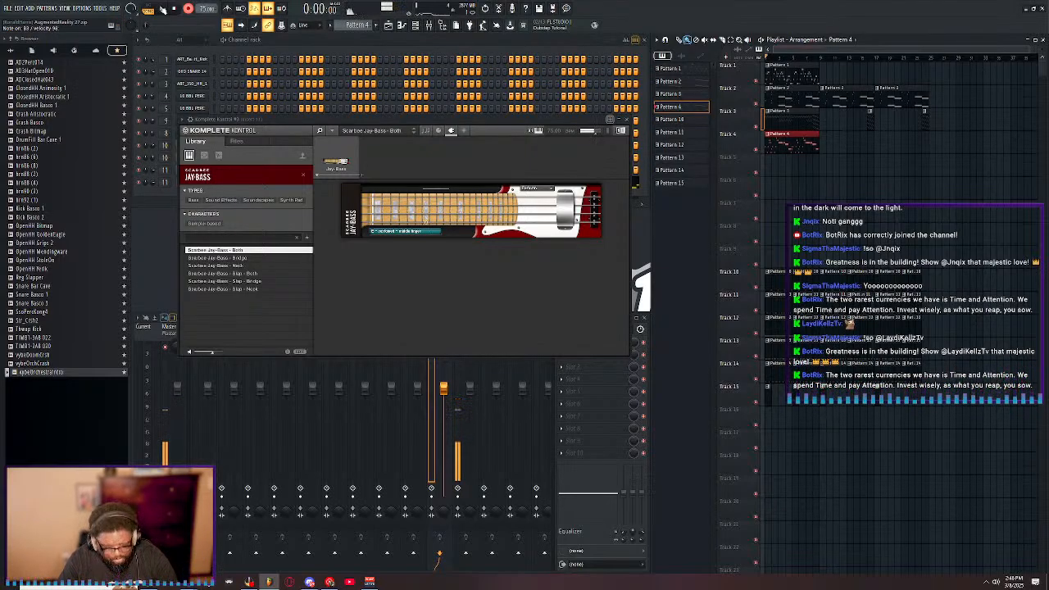
- Start another bass take in Pattern 4, stop it and undo the recorded notes
click(163, 9)
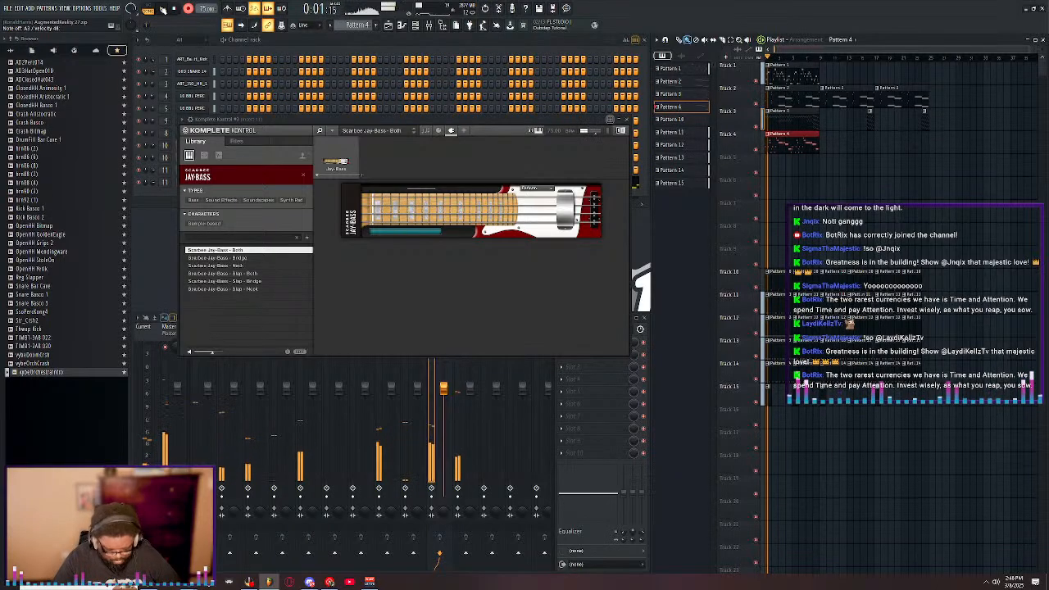
key(space)
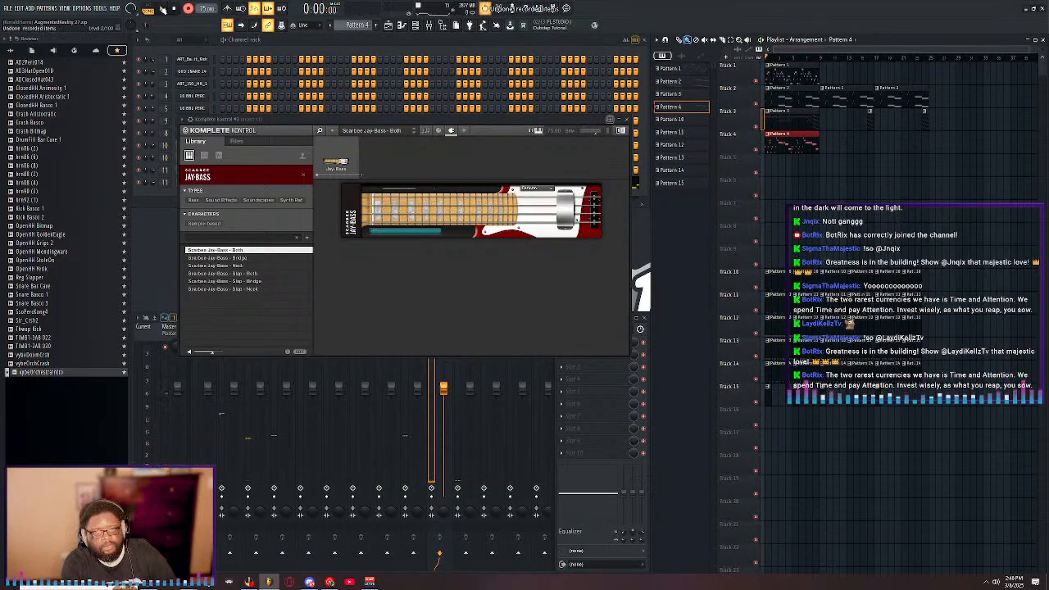
key(ctrl+z)
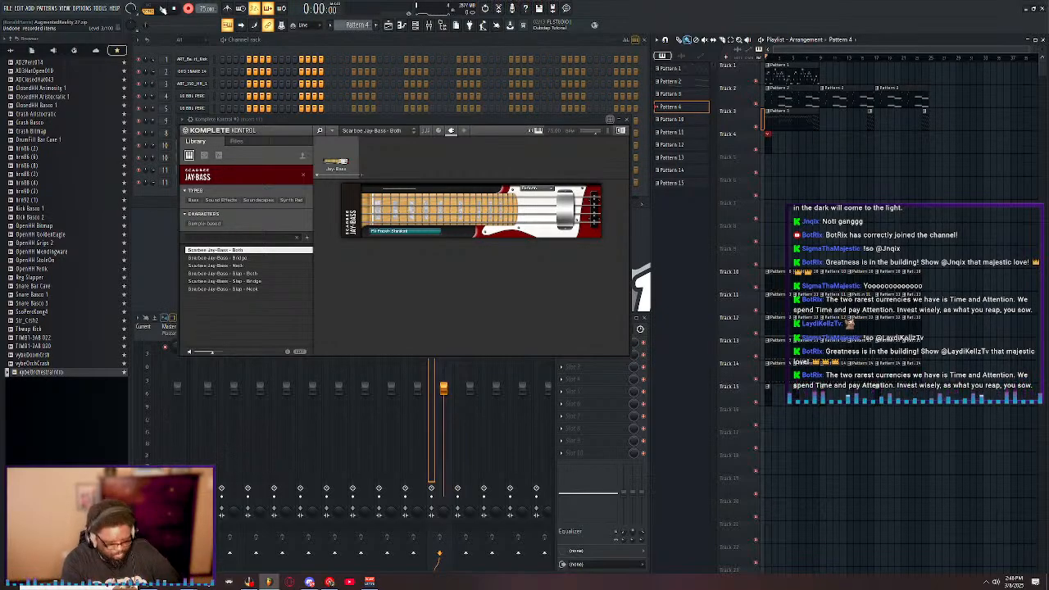
- Try several more Jay-Bass takes in Pattern 4 and undo the recorded notes of each one
key(space)
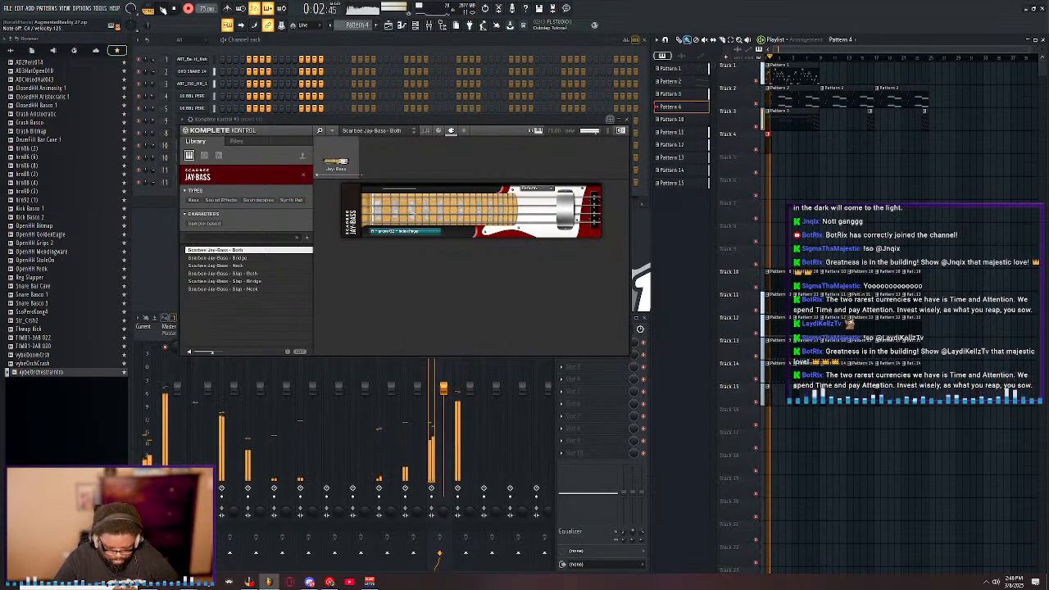
key(space)
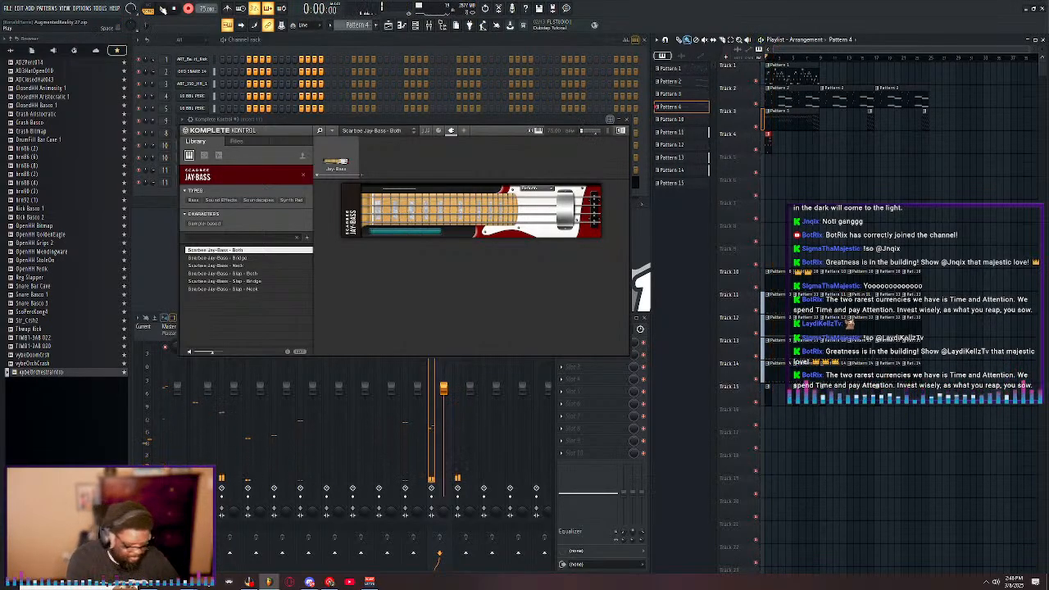
key(space)
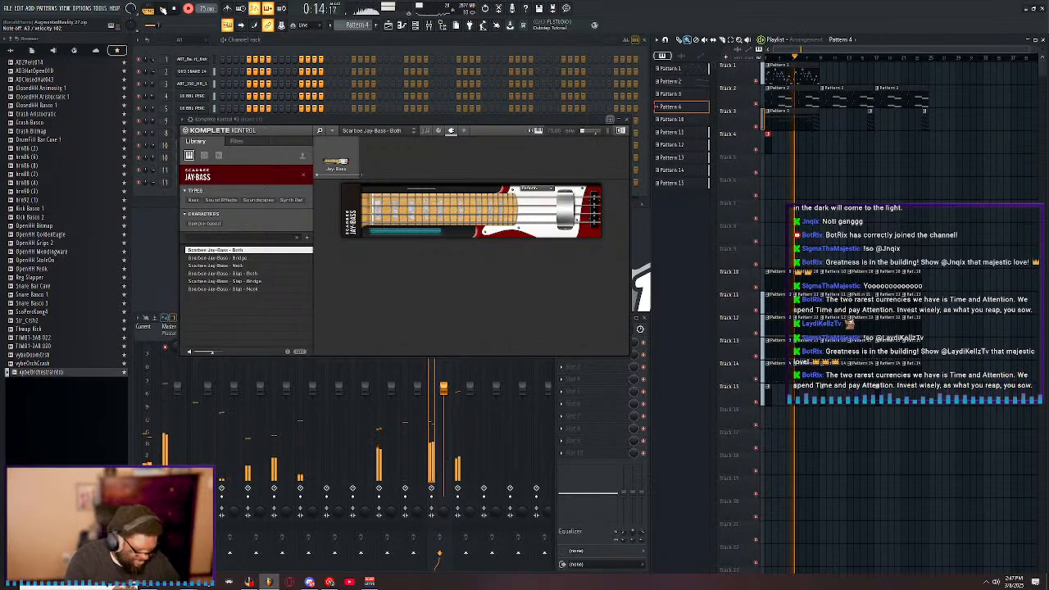
key(space)
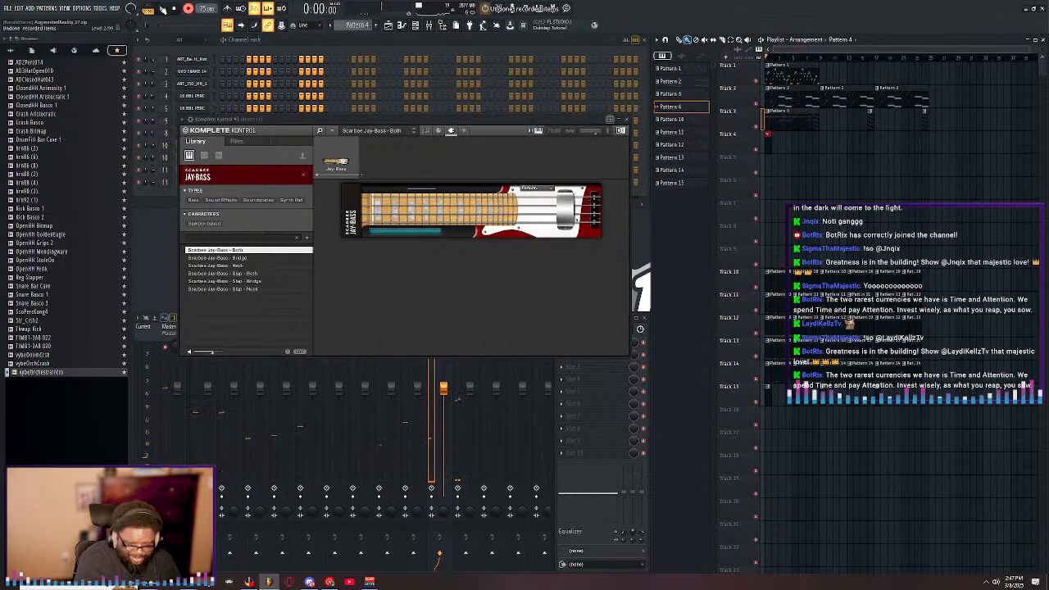
key(ctrl+z)
key(space)
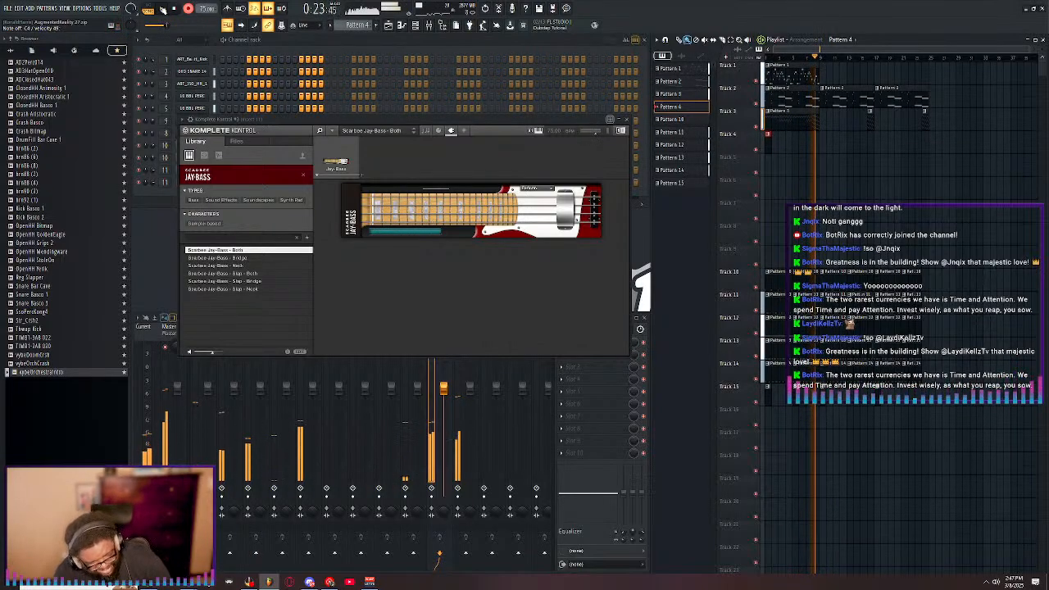
key(space)
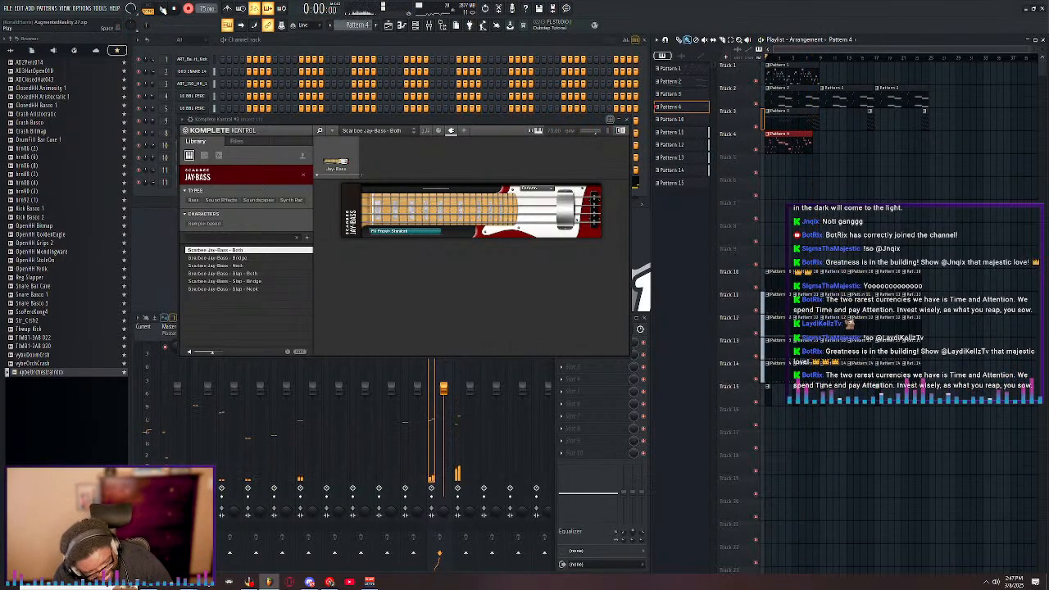
key(ctrl+z)
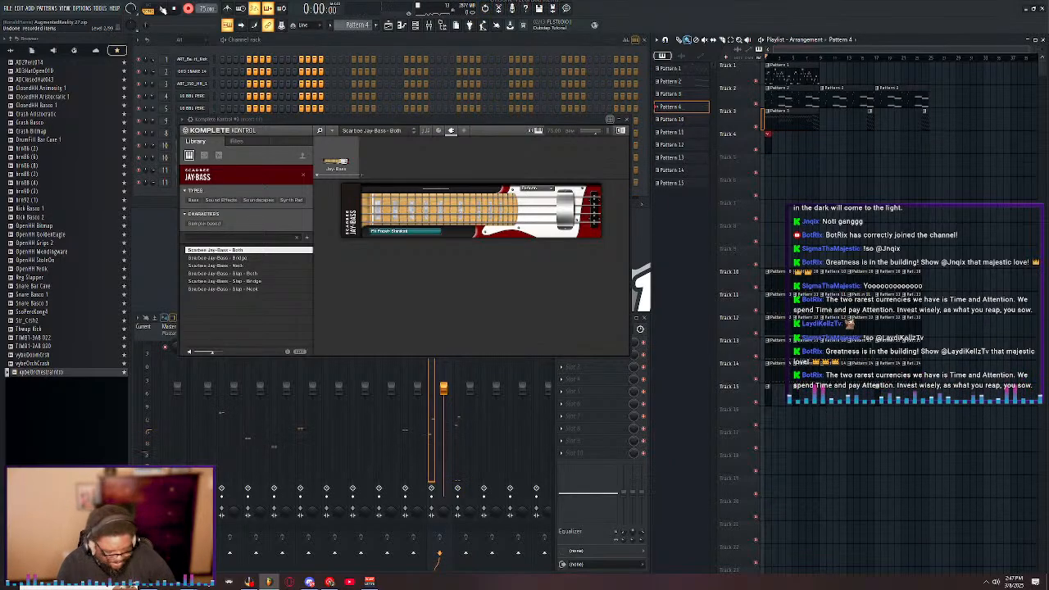
- Record the Jay-Bass part into Pattern 4 along with the song and open it in a maximised piano roll
key(space)
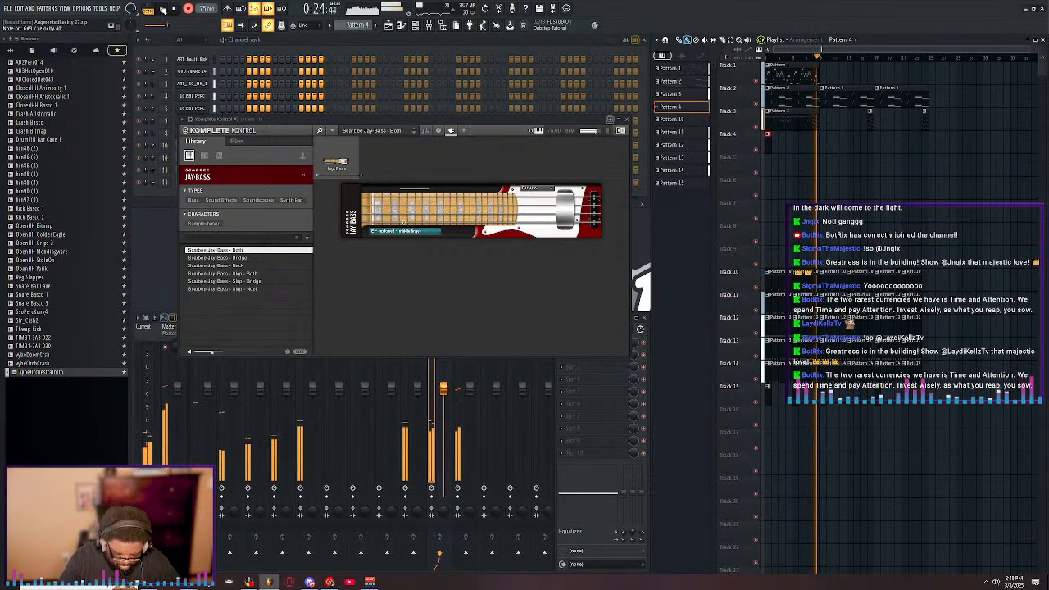
key(space)
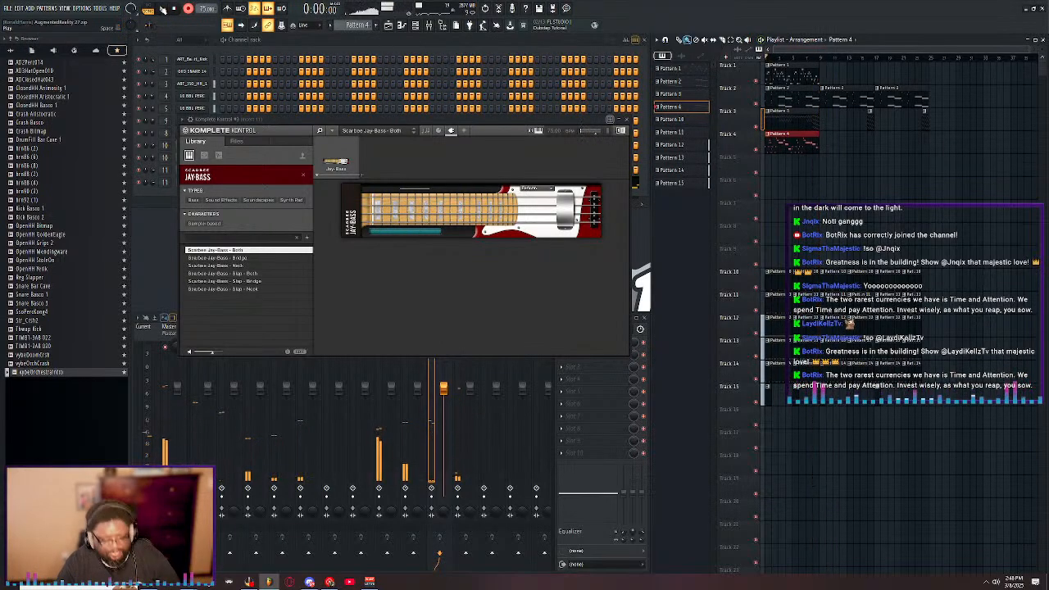
double_click(791, 148)
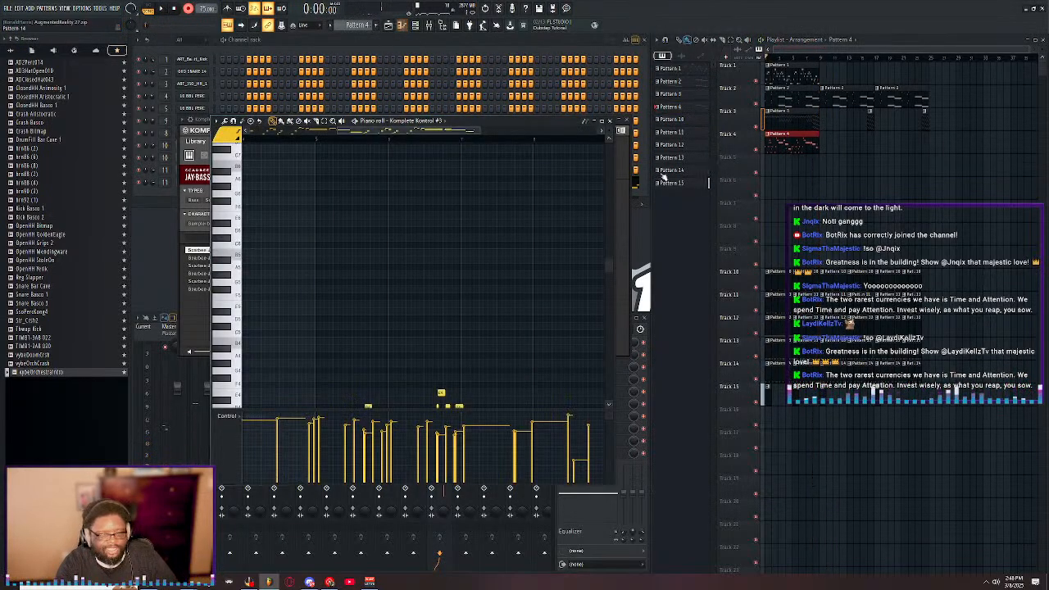
double_click(458, 123)
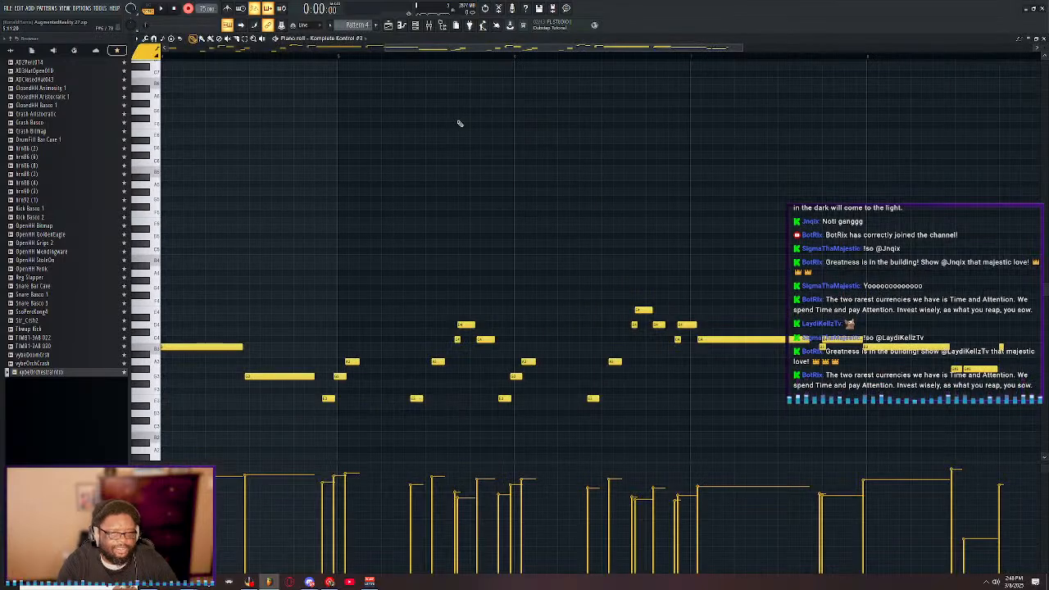
- Quantize all the recorded bass notes and even out their velocities during playback
drag(447, 49, 588, 185)
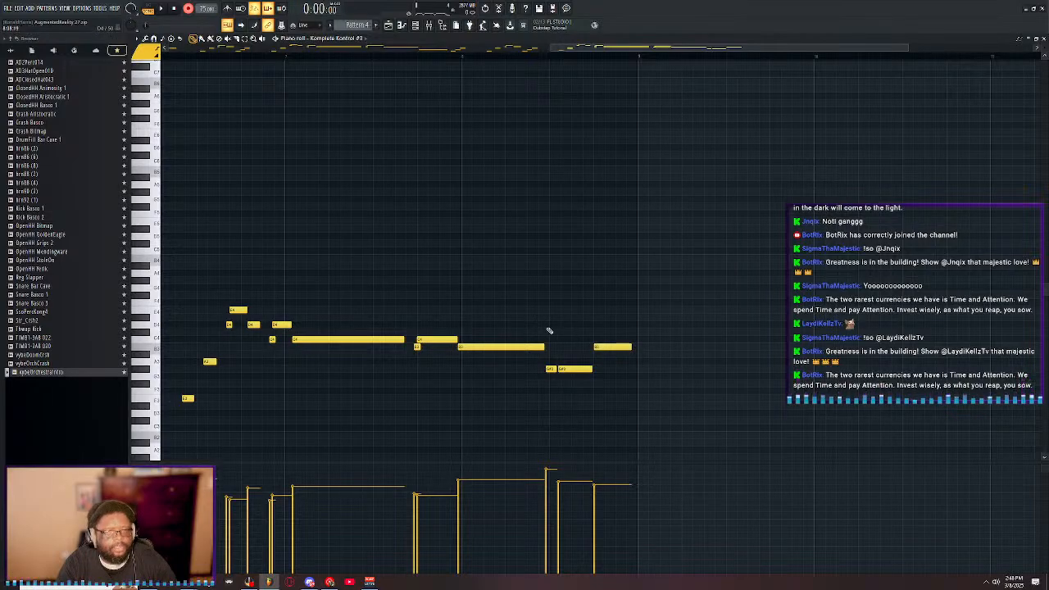
key(ctrl+a)
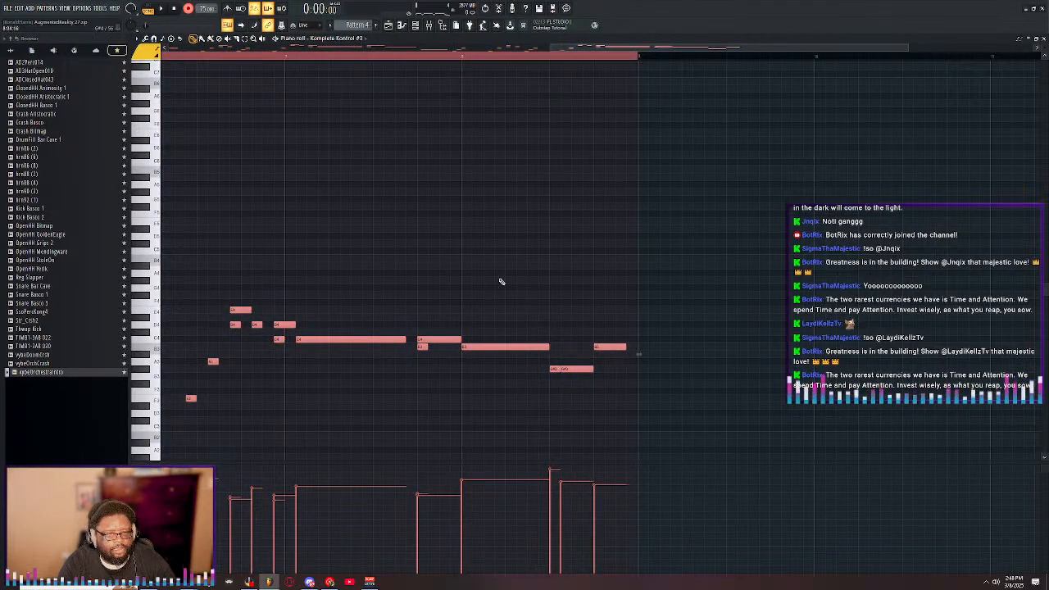
drag(587, 49, 194, 51)
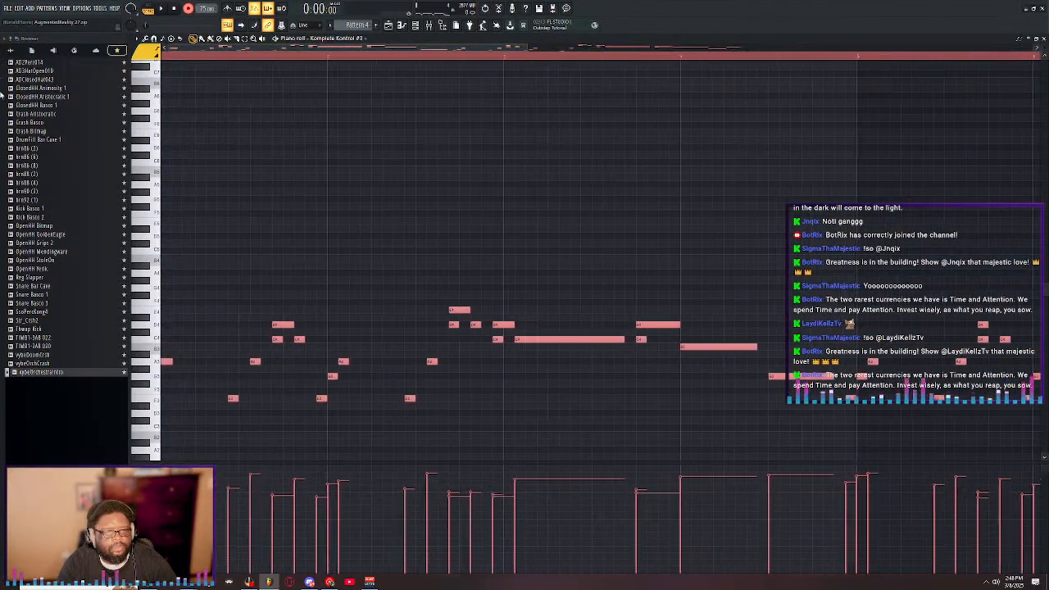
click(175, 310)
key(space)
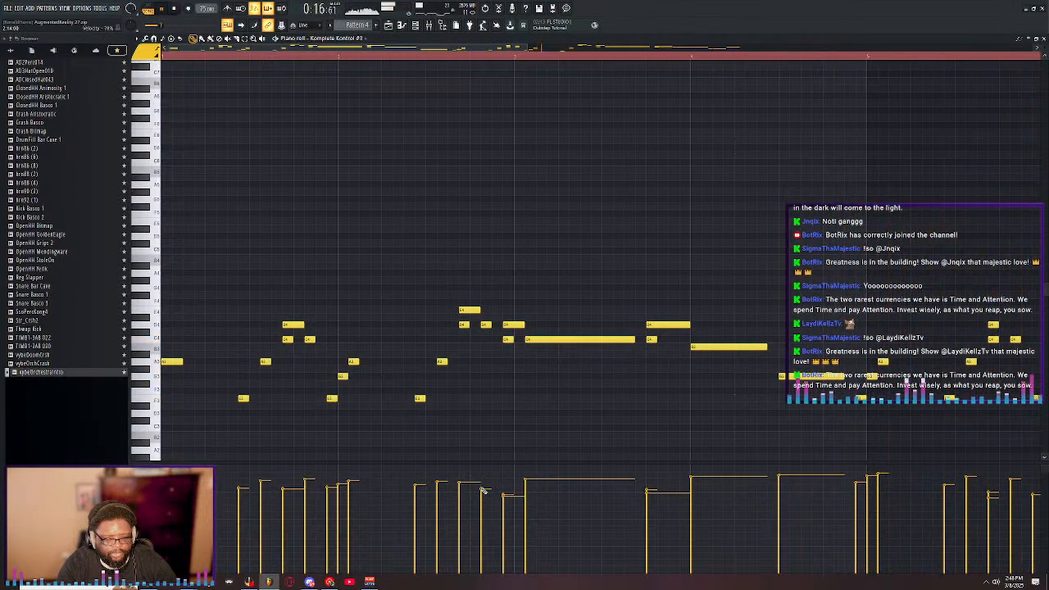
drag(526, 488, 529, 486)
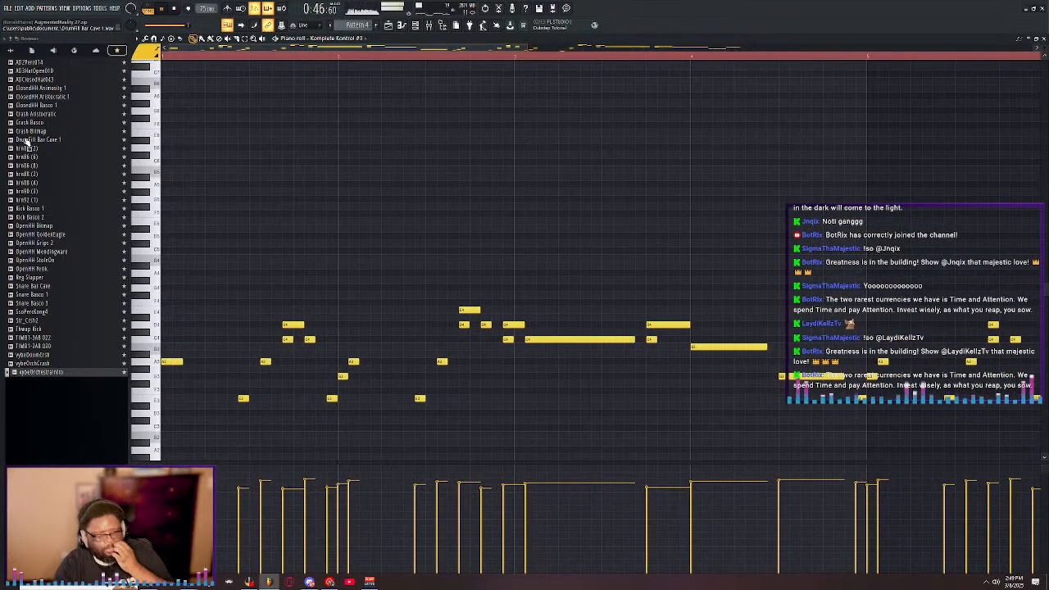
- Set the snap to 1/6 step and stagger the first two overlapping note pairs by delaying and trimming their upper notes
click(306, 25)
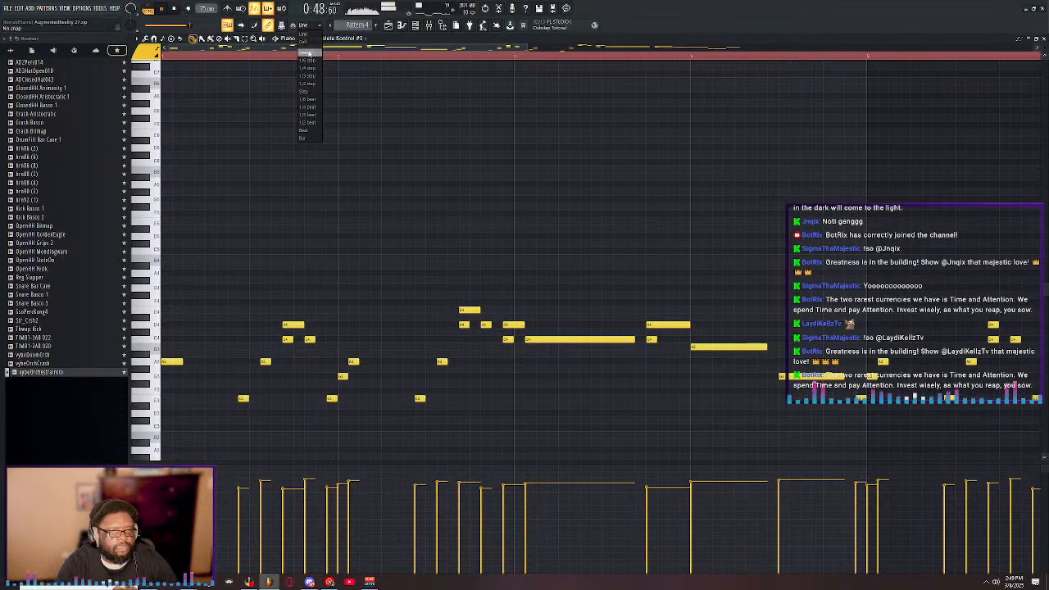
click(312, 62)
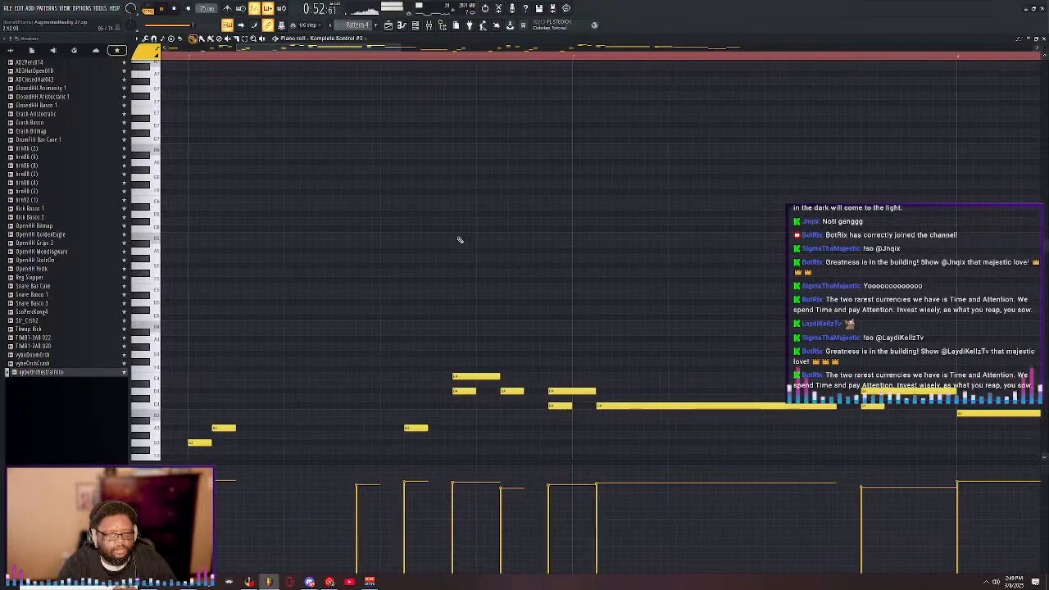
scroll(460, 239, down, 4)
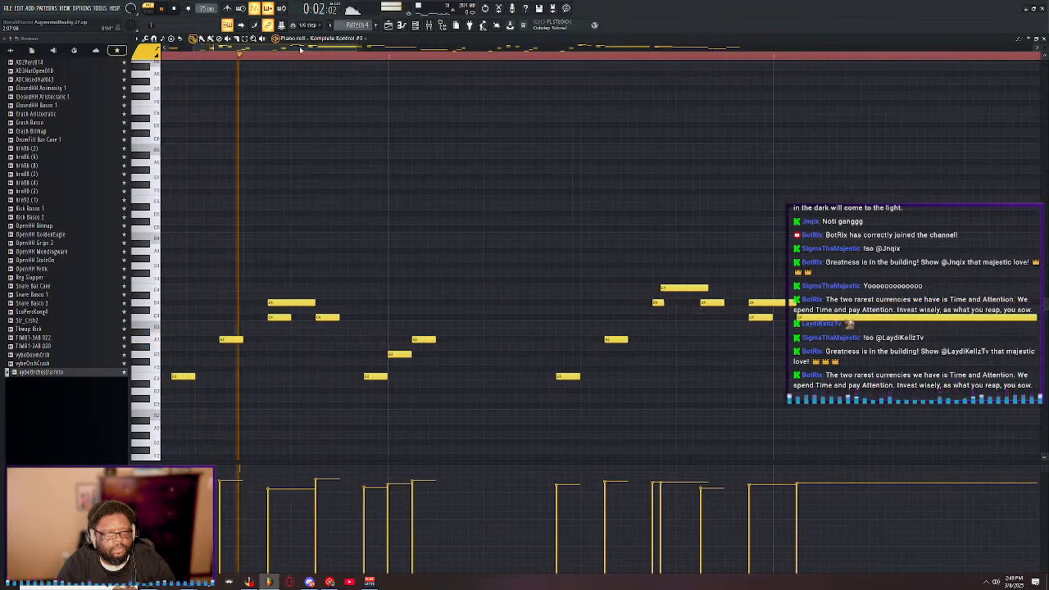
drag(319, 302, 328, 303)
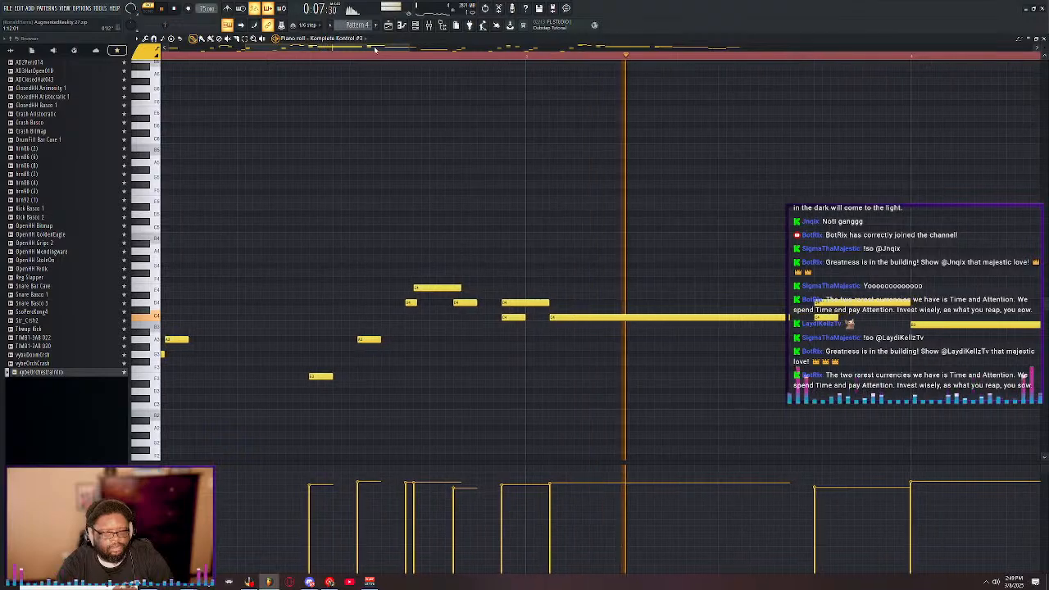
drag(460, 288, 451, 288)
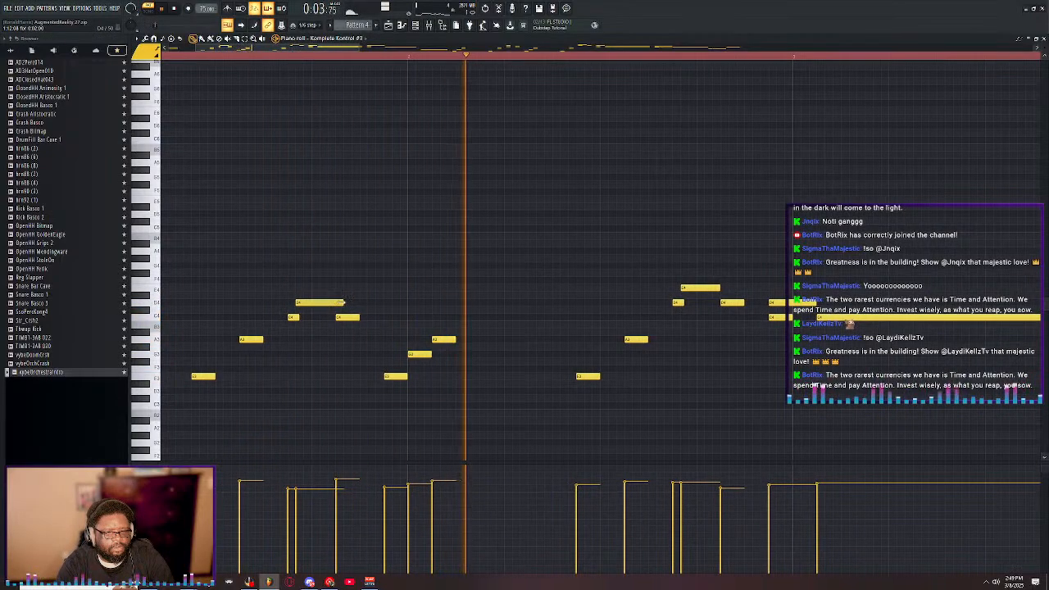
key(space)
drag(342, 302, 335, 303)
key(space)
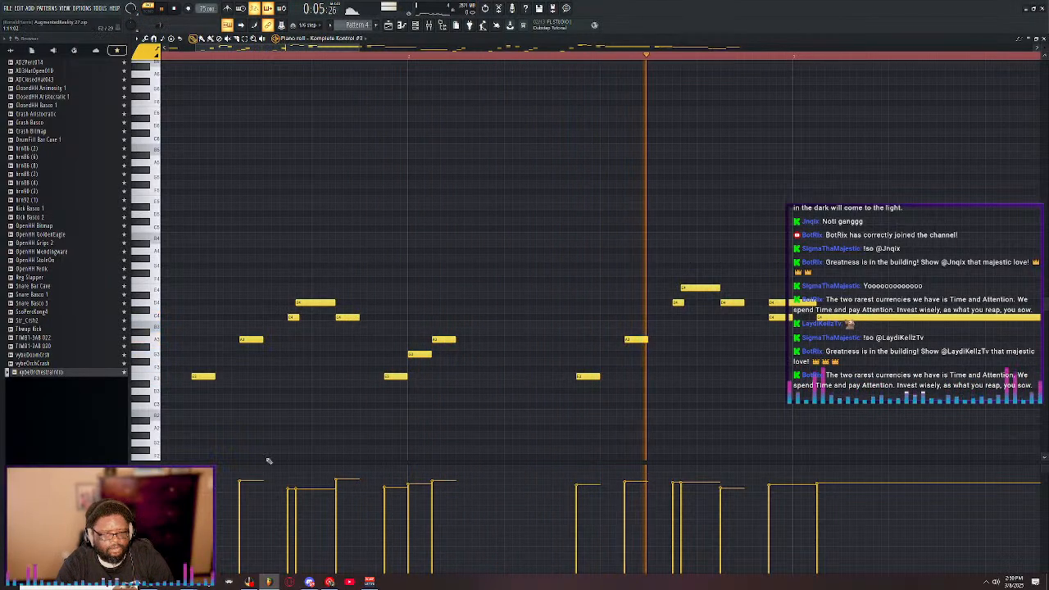
- Lower the velocities of the delayed upper notes in the first staggered pairs, checking them with playback
key(space)
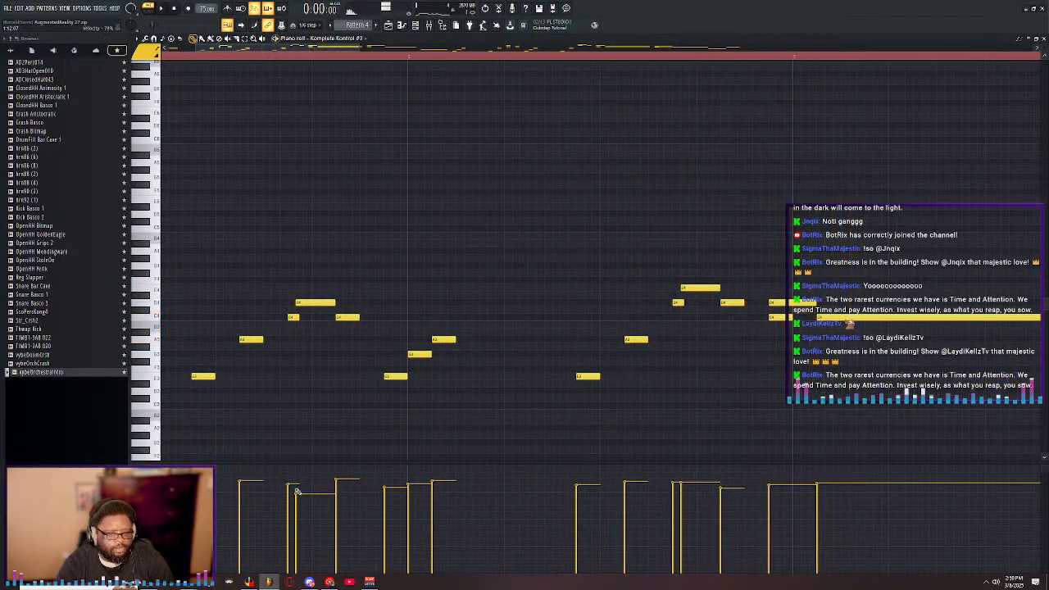
key(space)
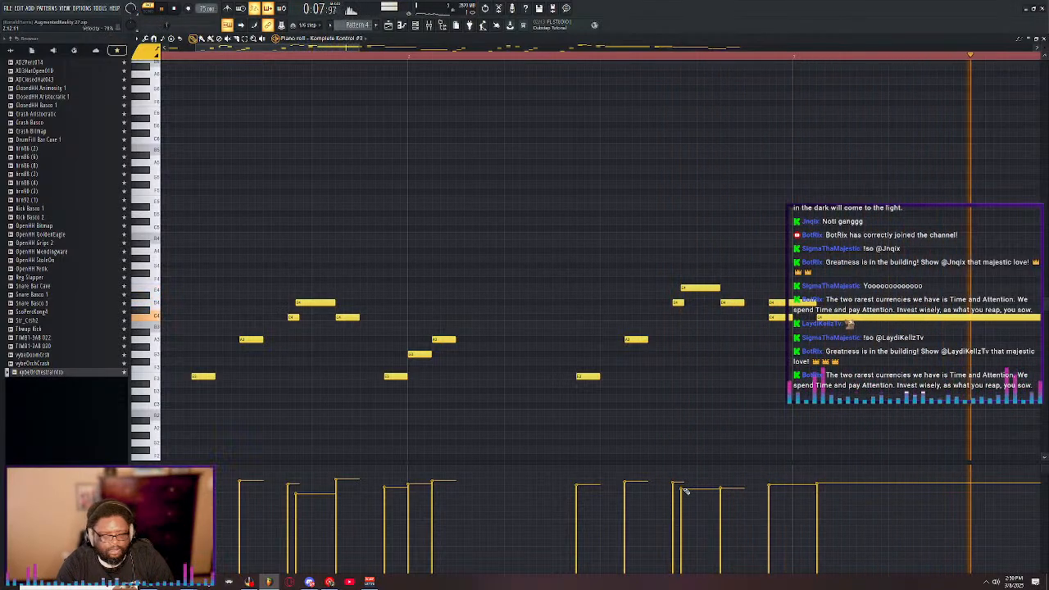
key(space)
key(space)
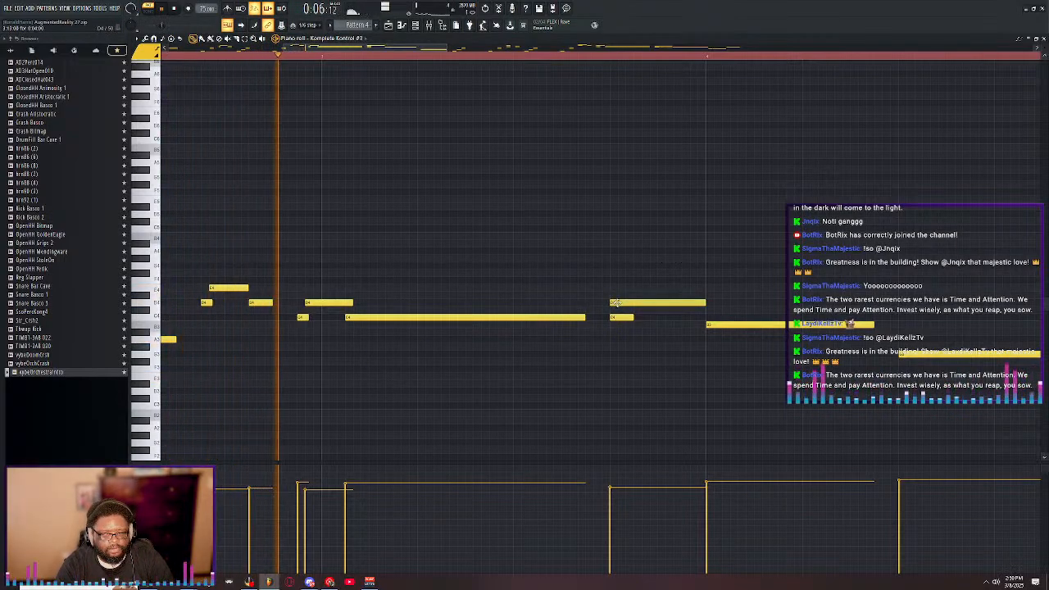
- Stagger the note pair just before bar 4, shorten its lower note and trim the overlapping ends of the upper notes
drag(616, 302, 623, 319)
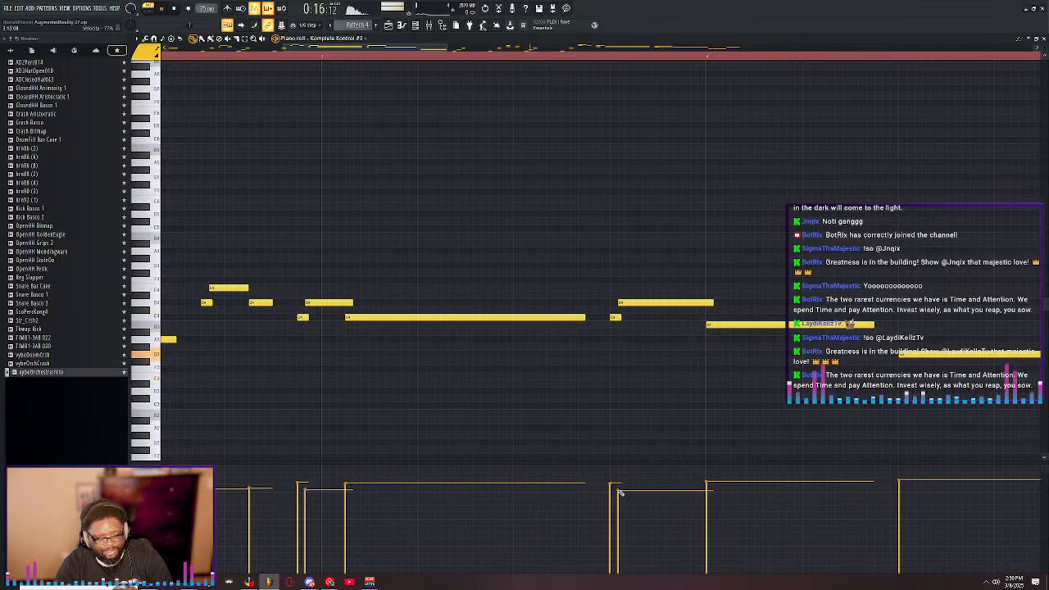
drag(713, 303, 701, 304)
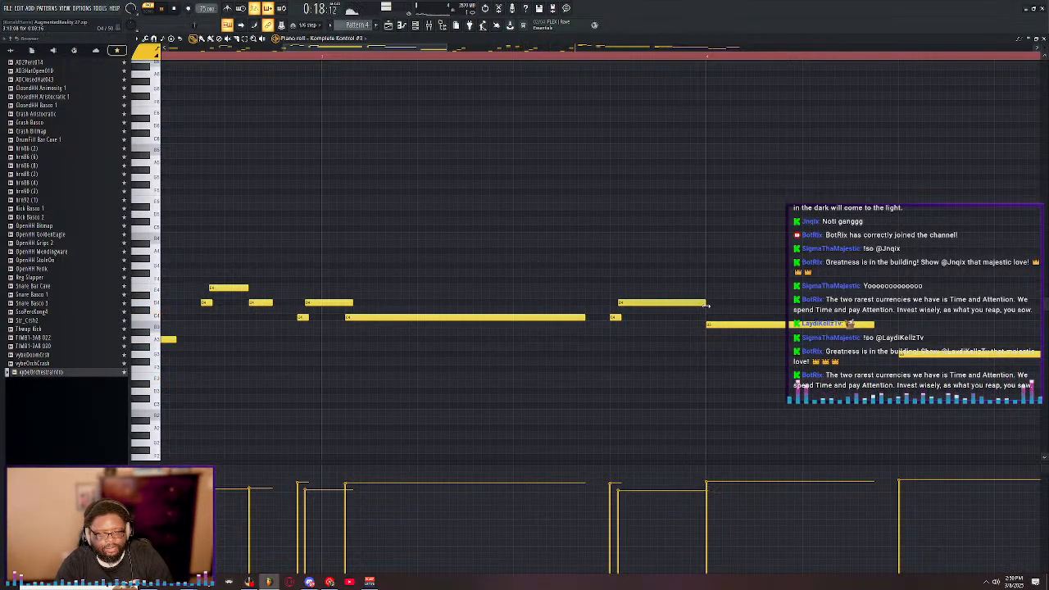
click(703, 310)
right_click(704, 310)
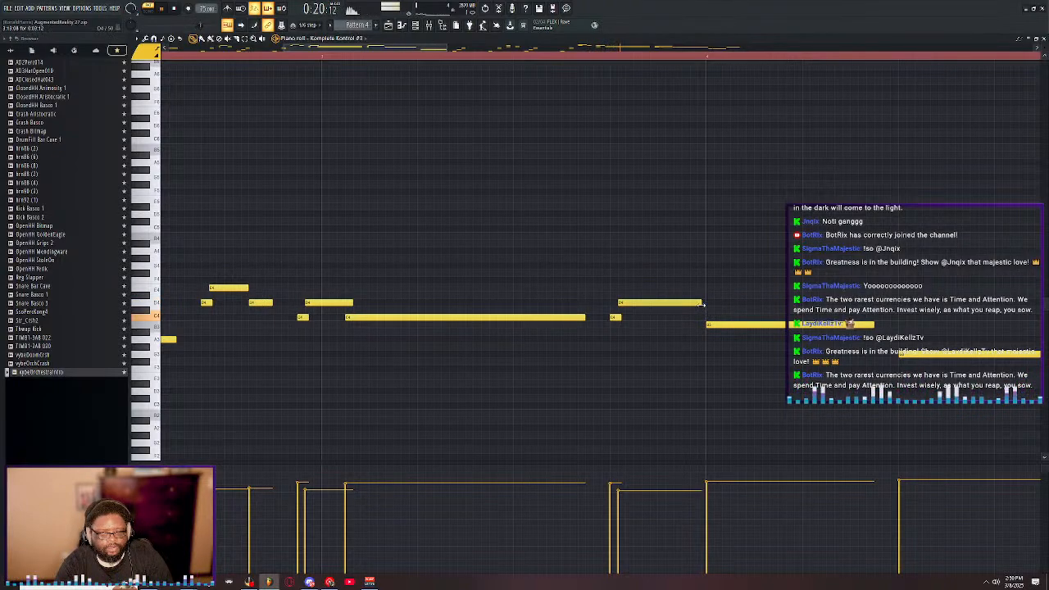
click(355, 303)
right_click(353, 302)
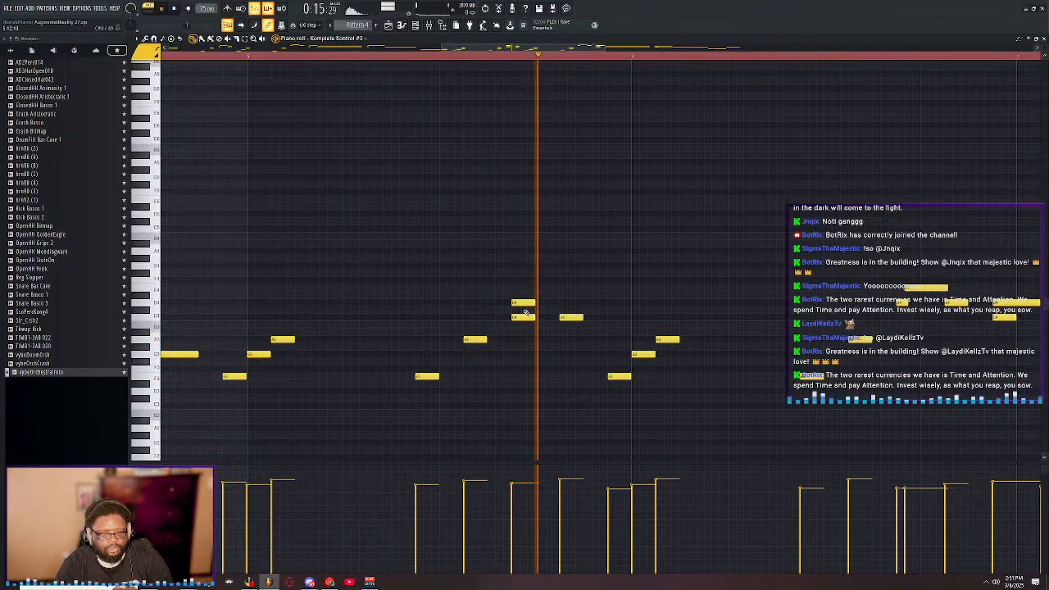
- Stagger the overlapping note pairs in the second half of the bass line and trim the notes that overlap
drag(525, 304, 524, 320)
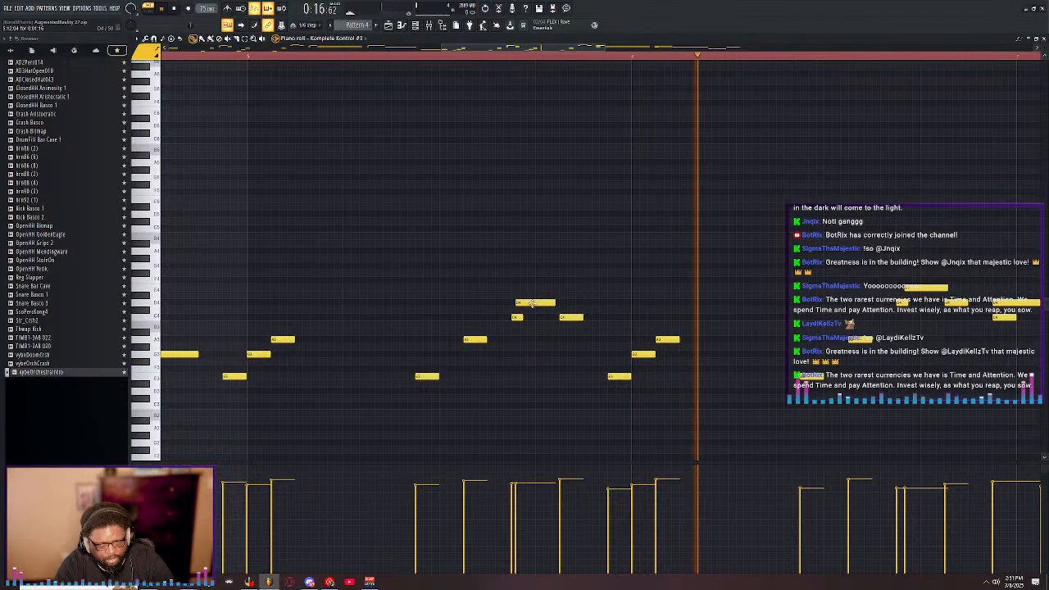
drag(532, 304, 536, 305)
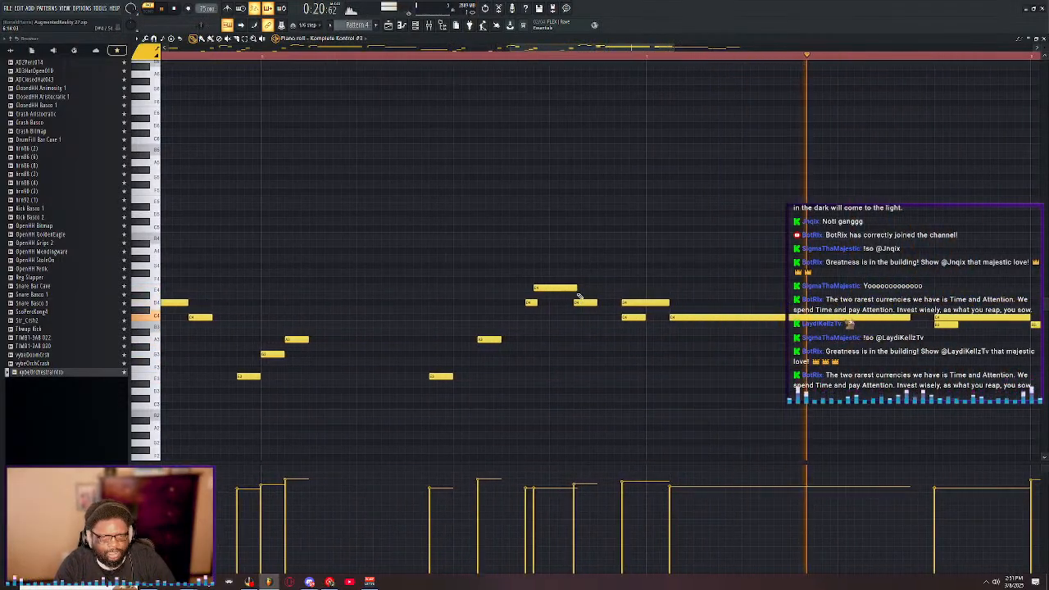
drag(577, 289, 627, 305)
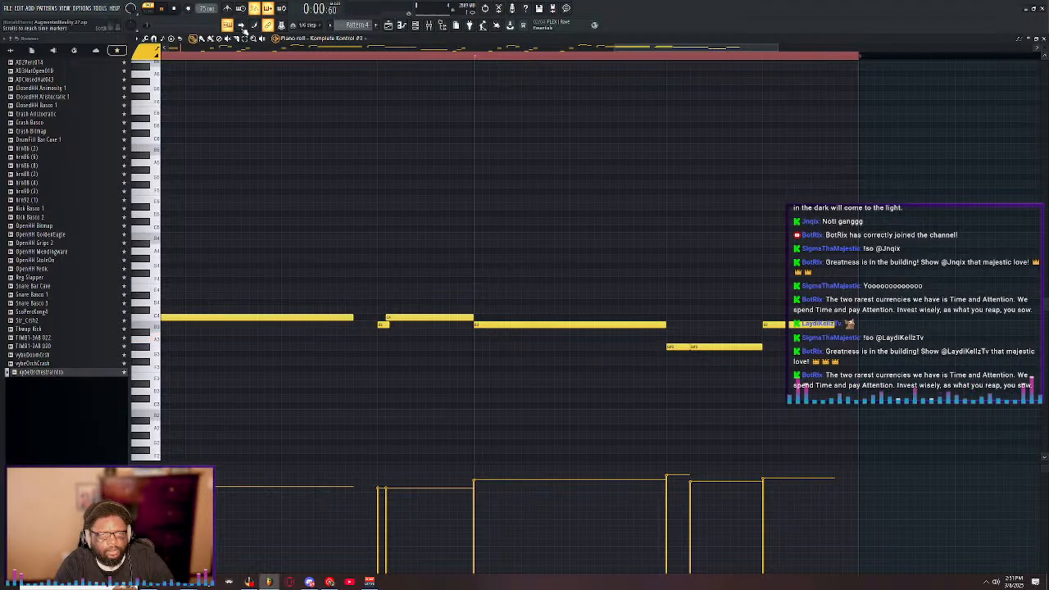
- Set the snap back to Line and restore the piano roll from full screen with the whole bass line in view
click(305, 25)
click(306, 36)
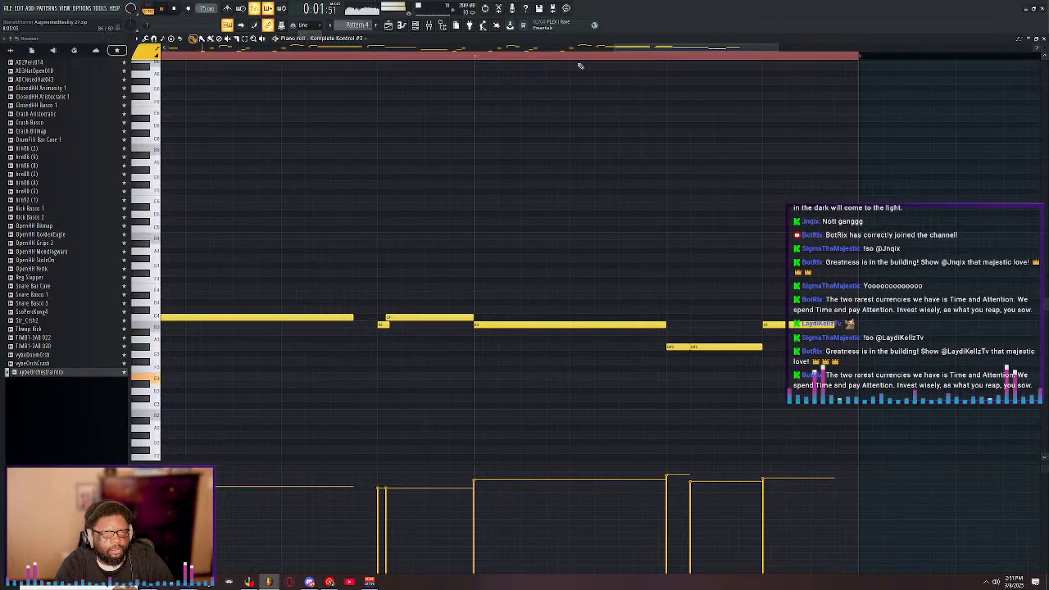
scroll(575, 57, down, 3)
scroll(581, 57, down, 3)
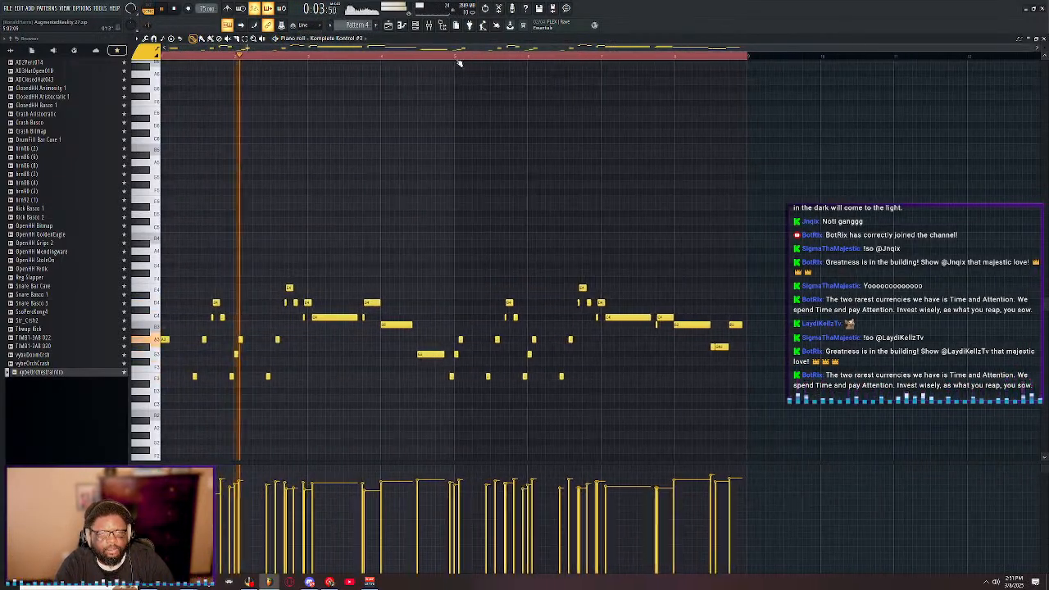
double_click(497, 41)
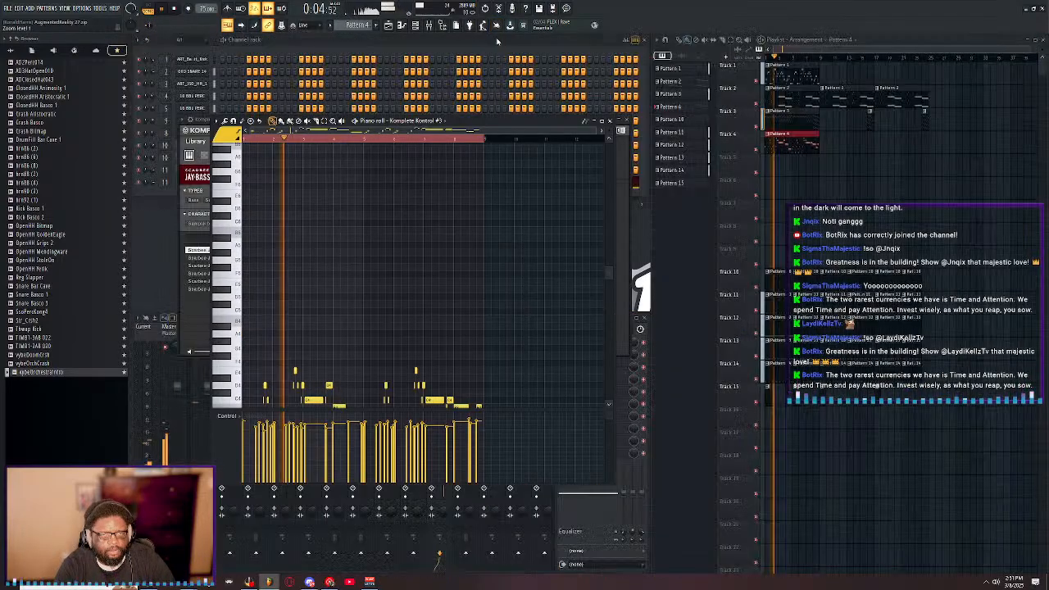
- Route the bass channel to mixer Insert 13, lower its channel volume slightly and select Insert 12 to compare levels
click(160, 196)
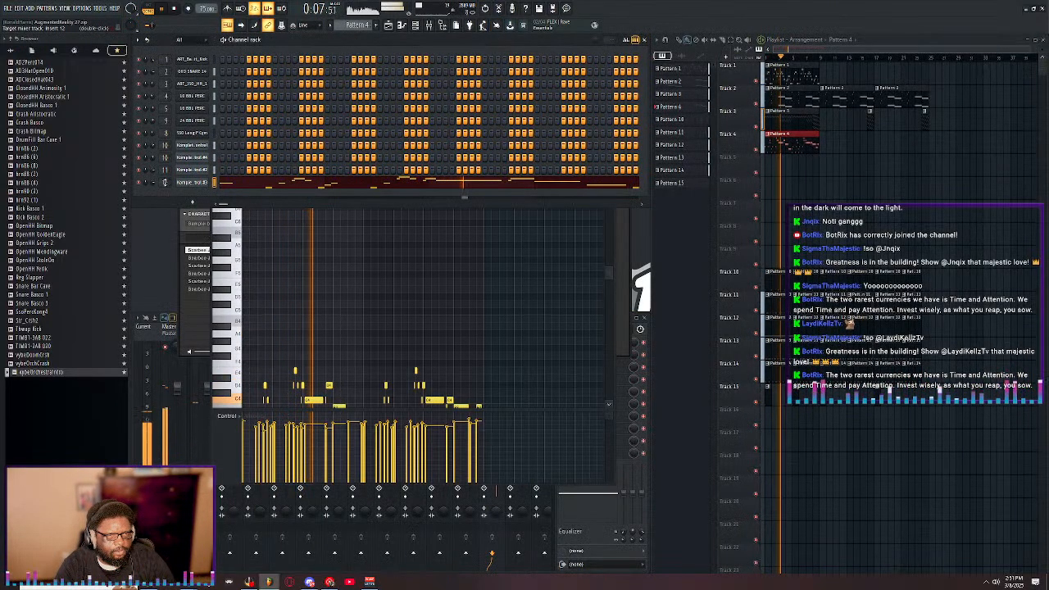
double_click(165, 183)
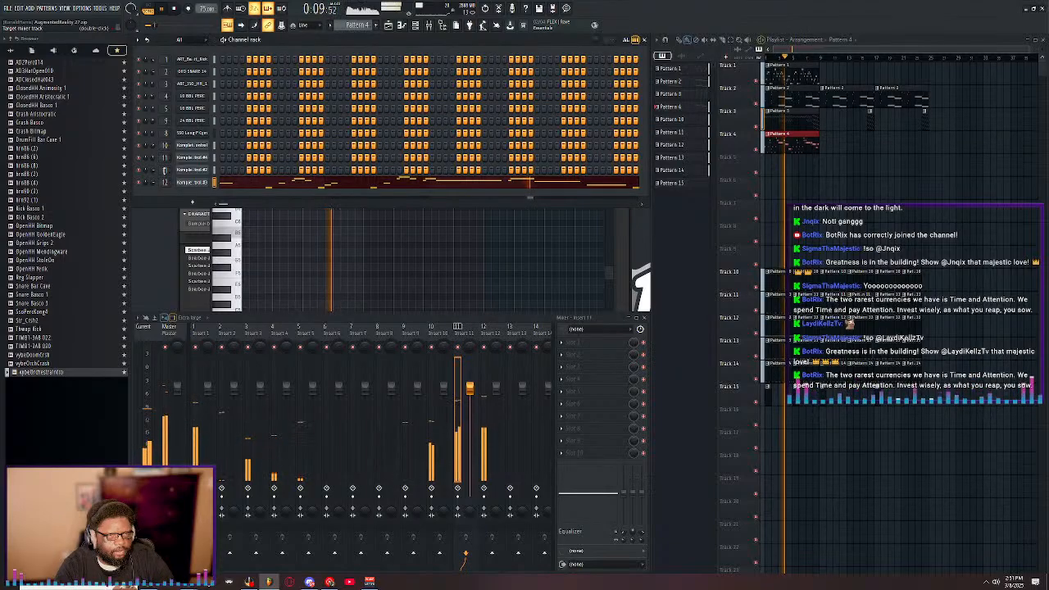
scroll(165, 182, up, 1)
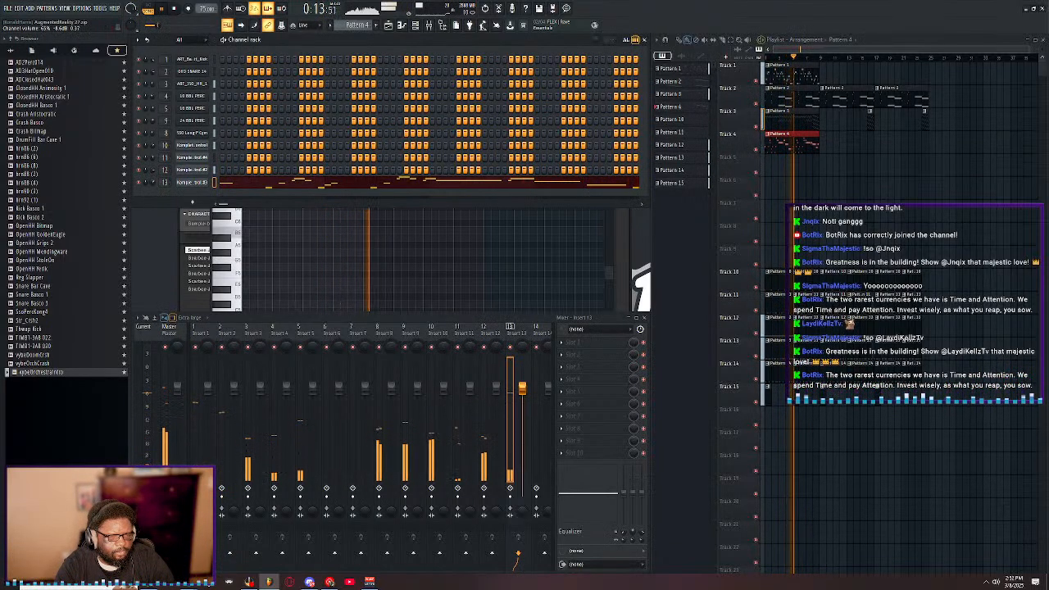
mouse_move(152, 184)
mouse_down()
mouse_move(152, 201)
mouse_move(153, 187)
mouse_up()
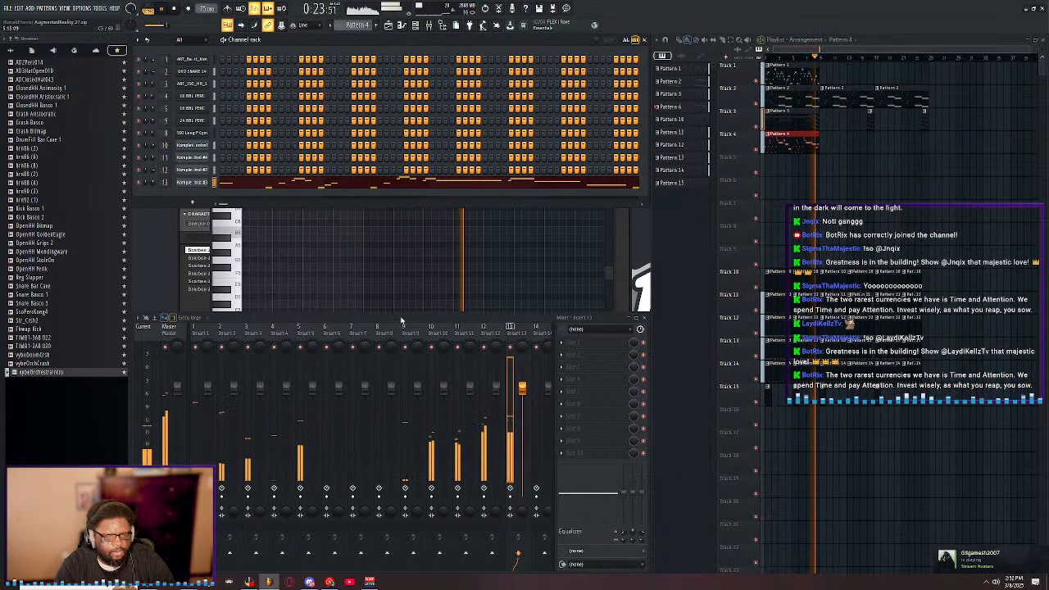
click(484, 332)
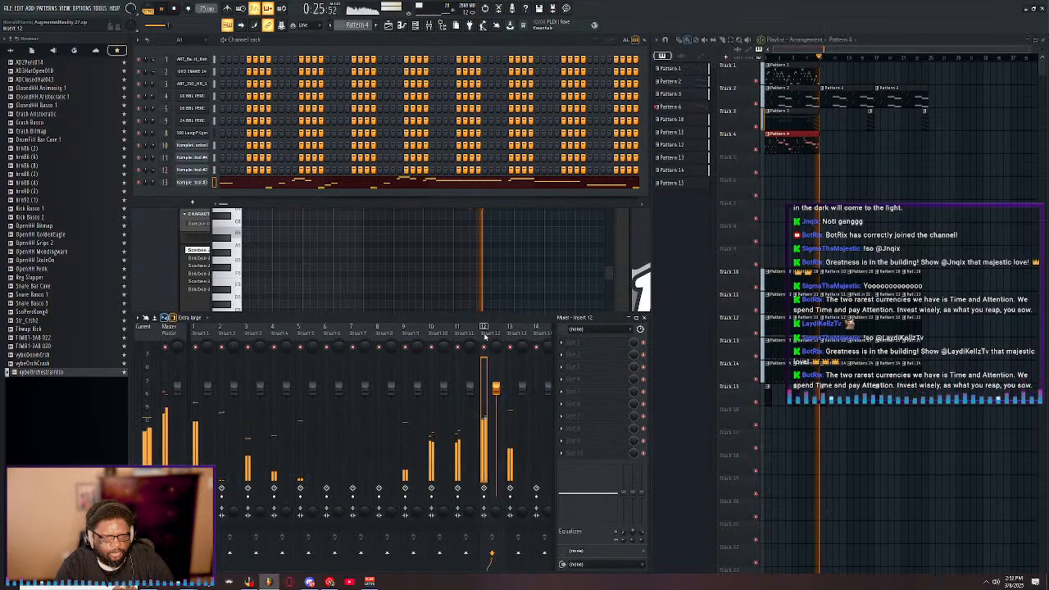
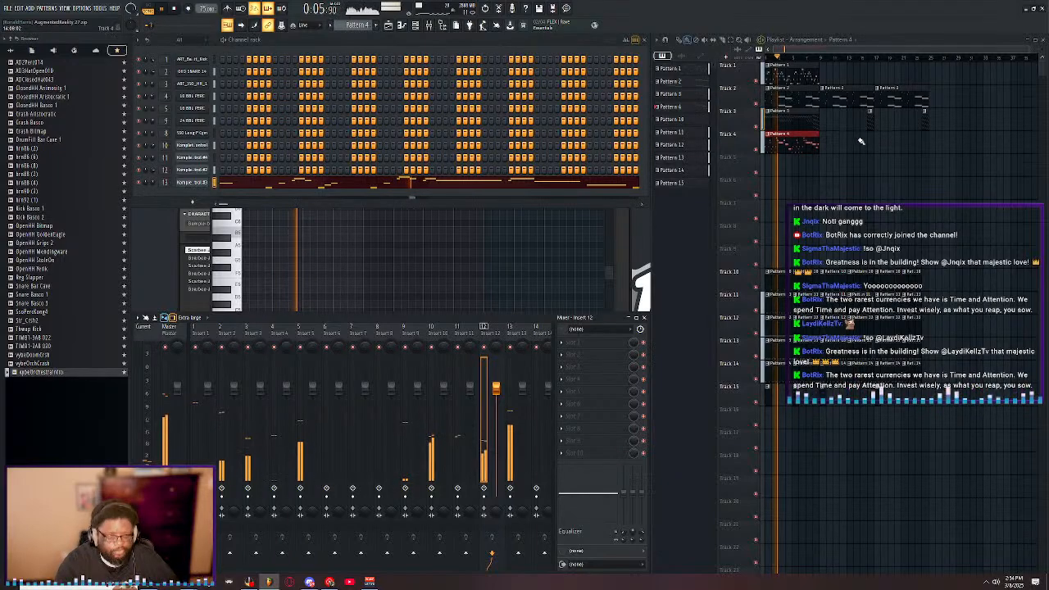
- Lengthen the C4 note closing the rising phrase in both halves of Pattern 4's bass line so each meets the following note
double_click(776, 140)
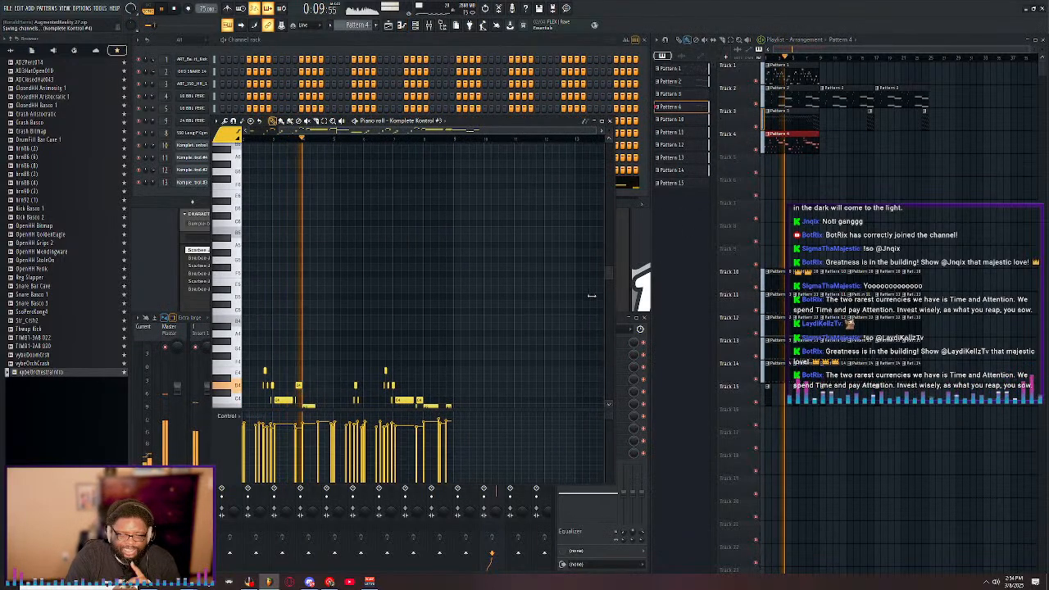
double_click(465, 121)
drag(539, 48, 464, 58)
scroll(480, 60, up, 5)
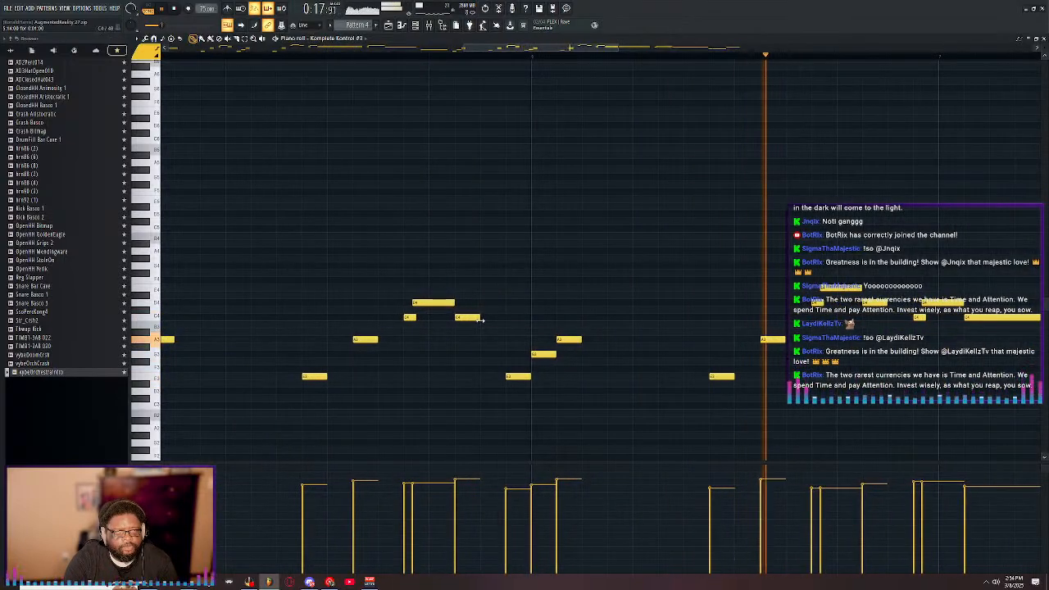
drag(490, 322, 504, 322)
key(space)
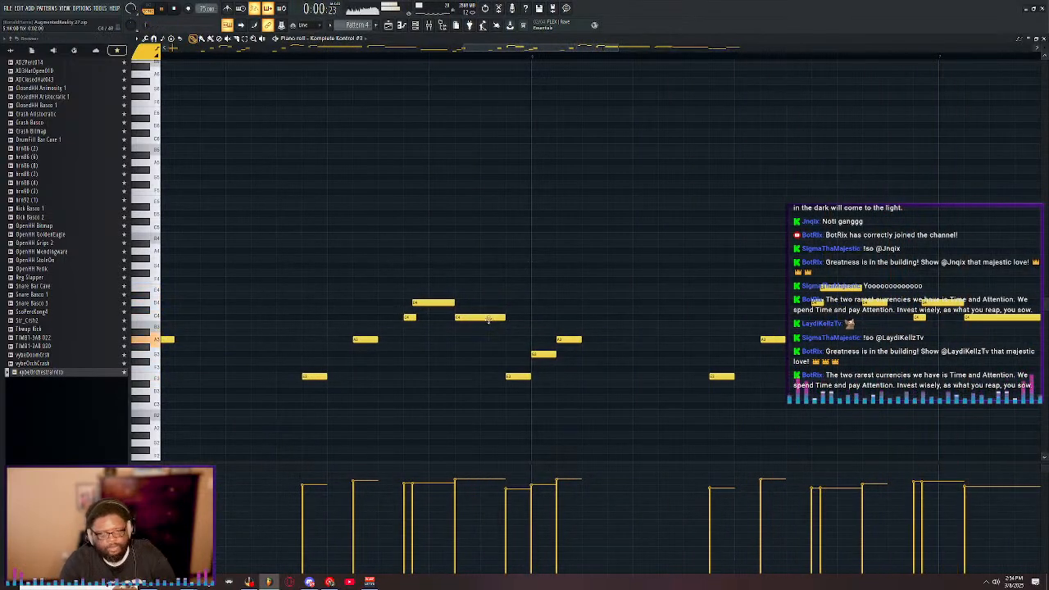
key(space)
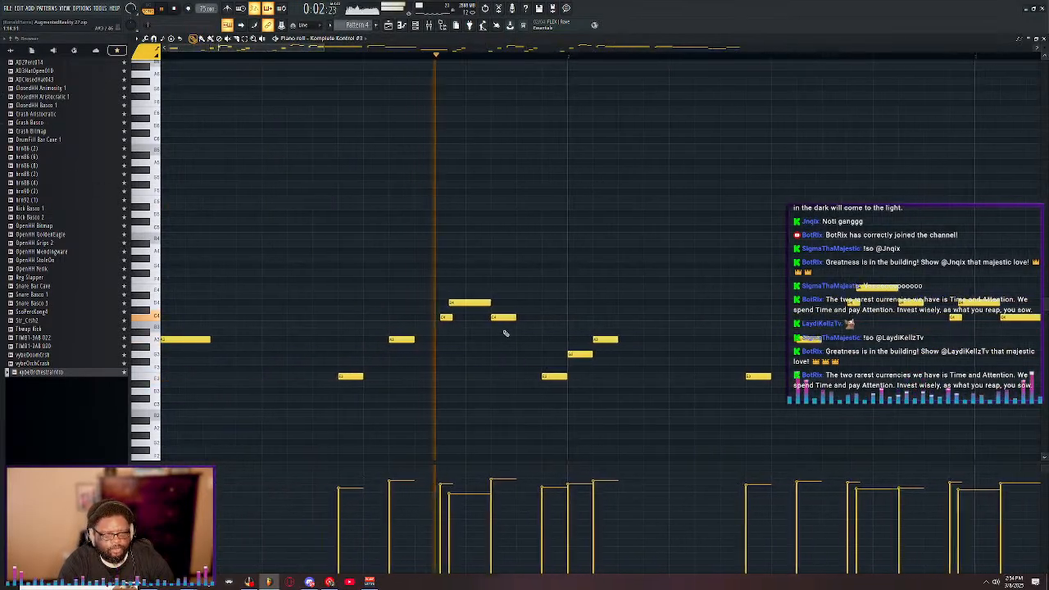
drag(519, 318, 531, 319)
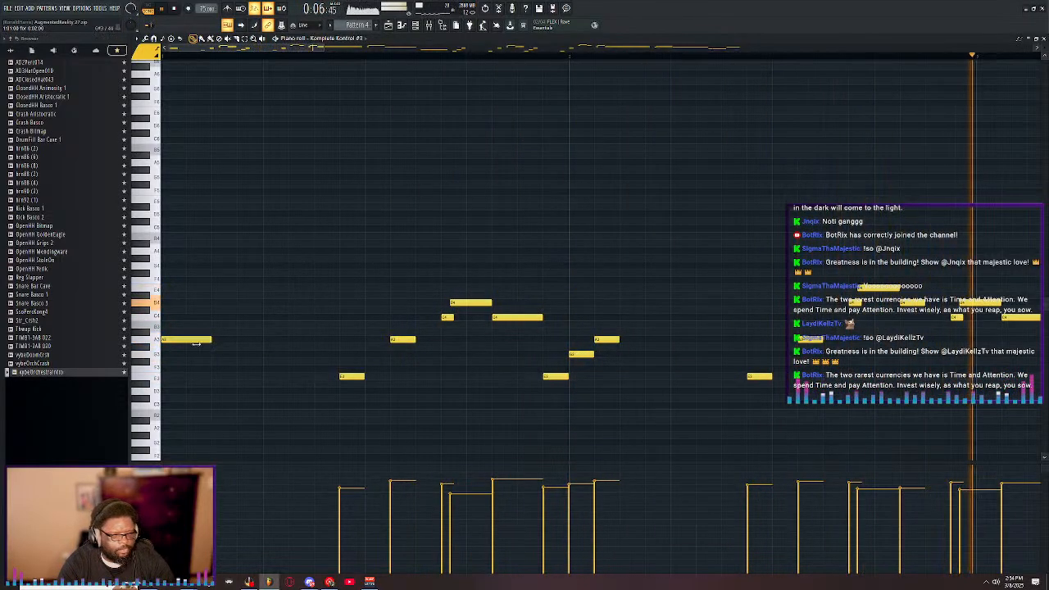
- Trim the opening A3 note using a 1/3 step snap and extend the last bass note to the end of bar 8
drag(212, 341, 187, 341)
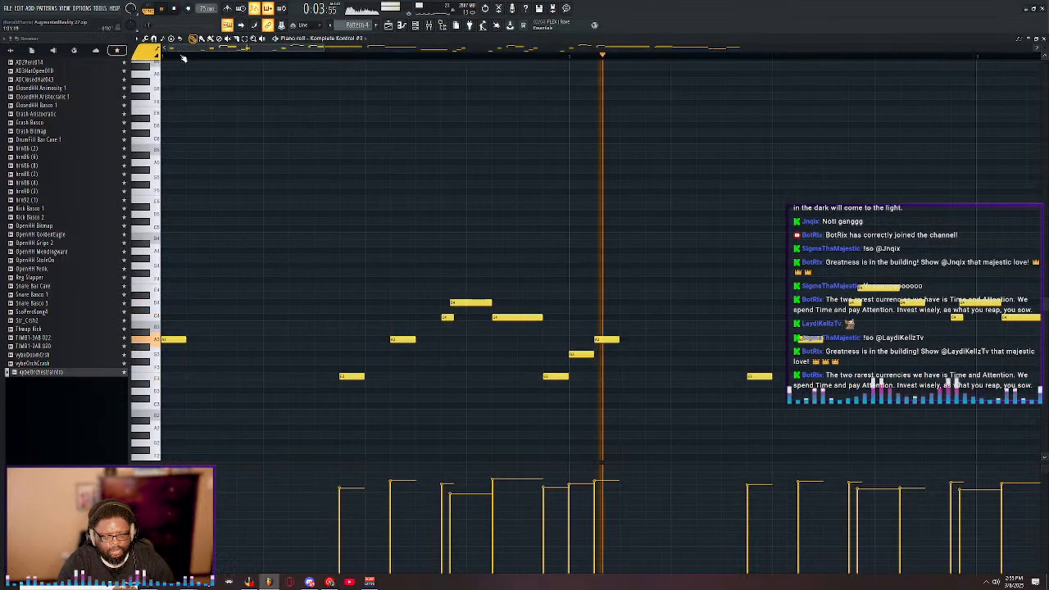
key(space)
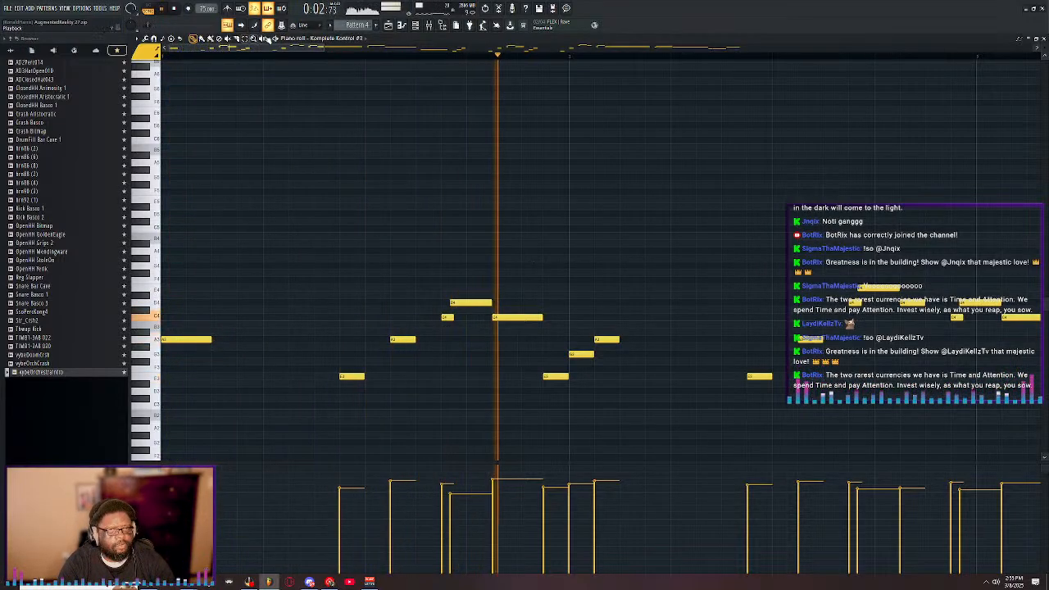
click(304, 25)
click(311, 77)
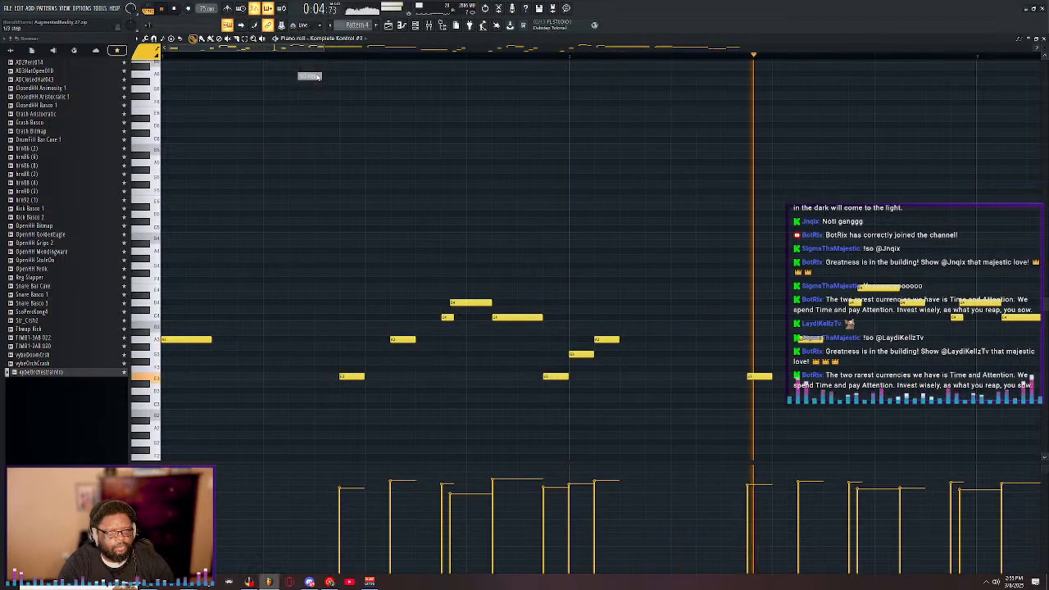
drag(210, 343, 202, 346)
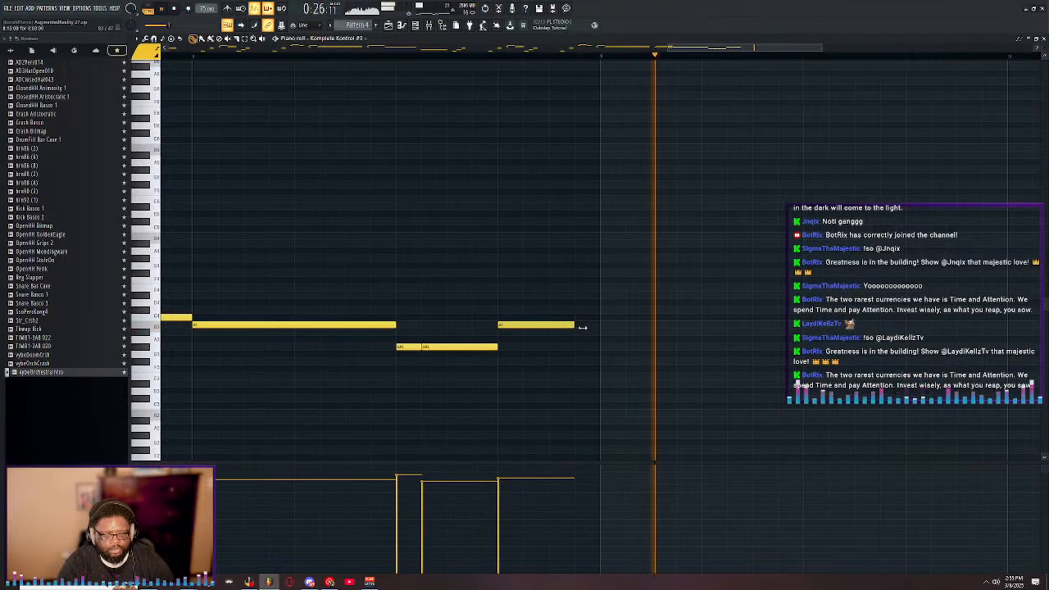
drag(582, 328, 588, 331)
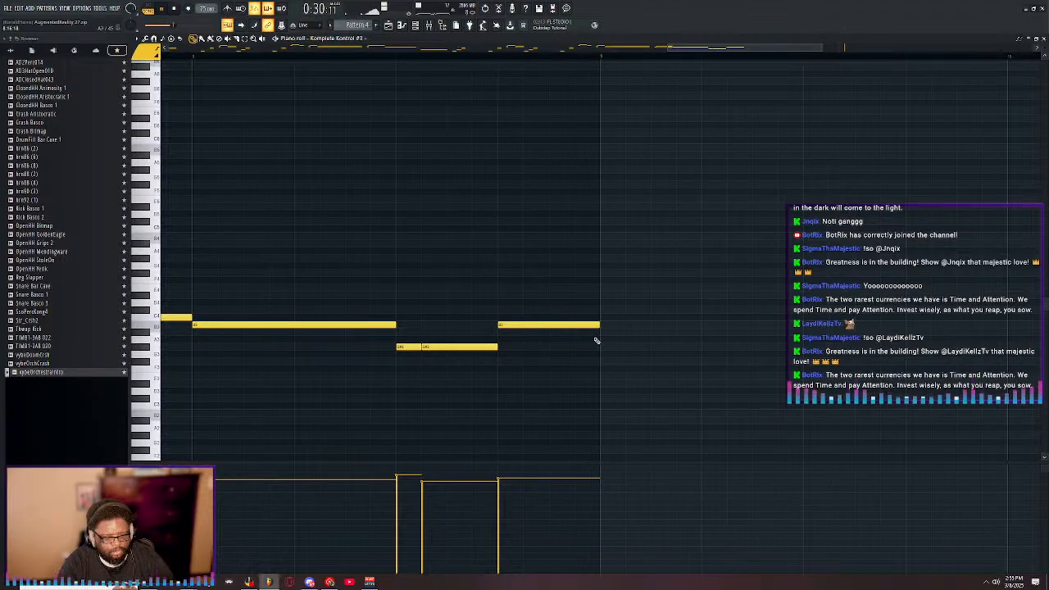
scroll(598, 65, down, 6)
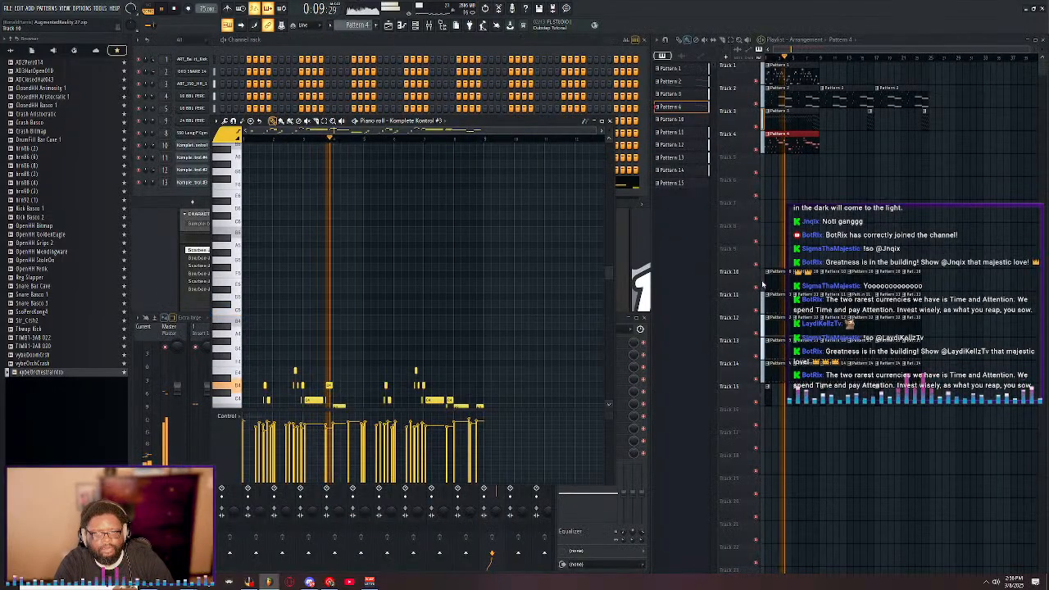
- Solo playlist Track 4 and unmute Tracks 1 to 3 so only the first four tracks play
right_click(757, 136)
click(756, 127)
click(757, 104)
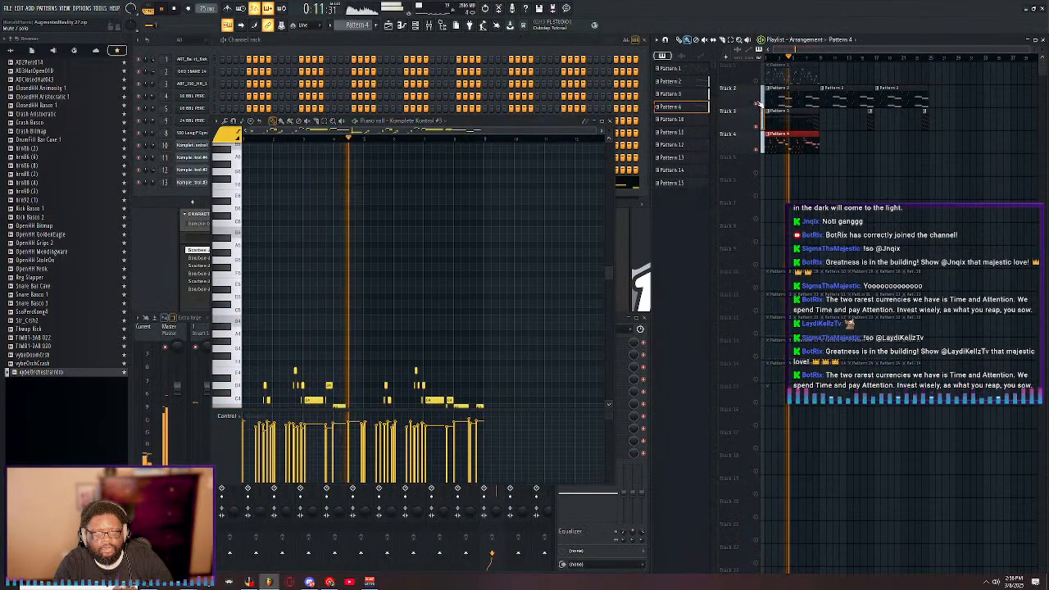
click(757, 82)
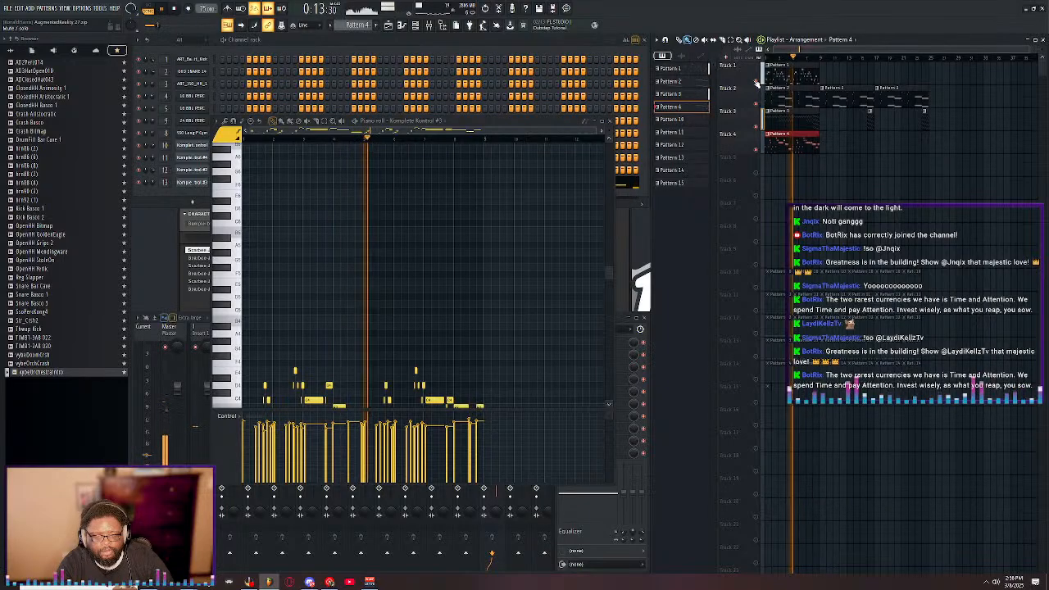
- Mute playlist Track 3 and place two more Pattern 4 clips back to back after the first on Track 4
click(757, 127)
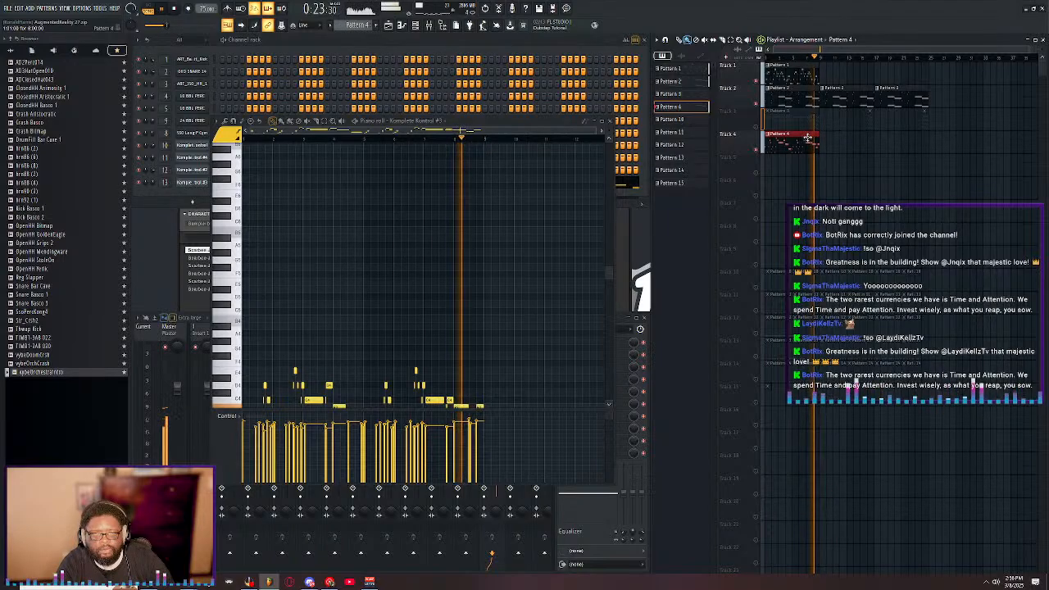
drag(818, 144, 876, 146)
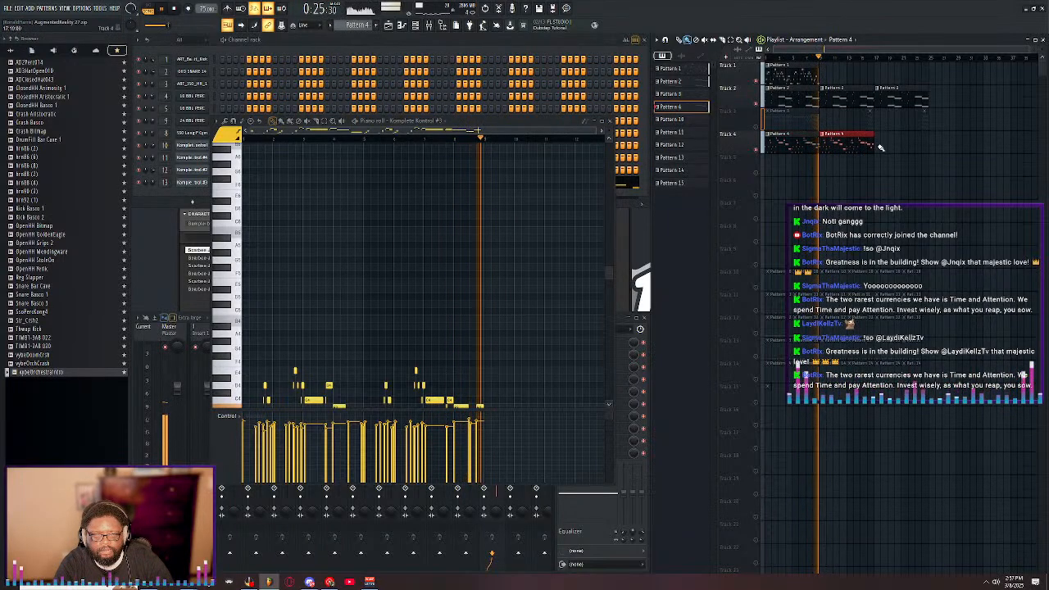
click(878, 147)
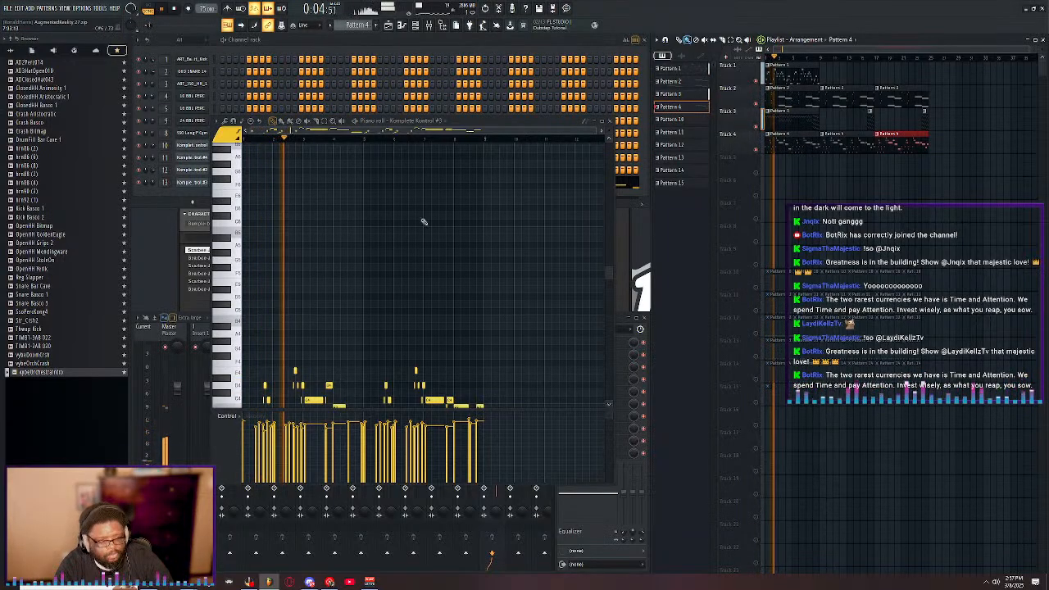
- Lower the Insert 12 fader slightly in the mixer
key(F9)
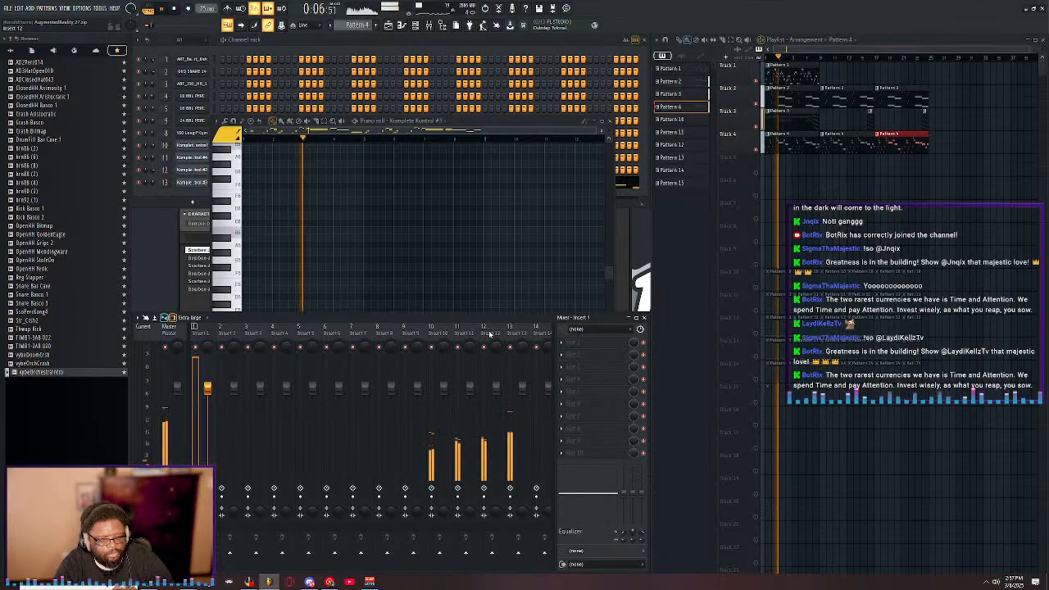
click(490, 333)
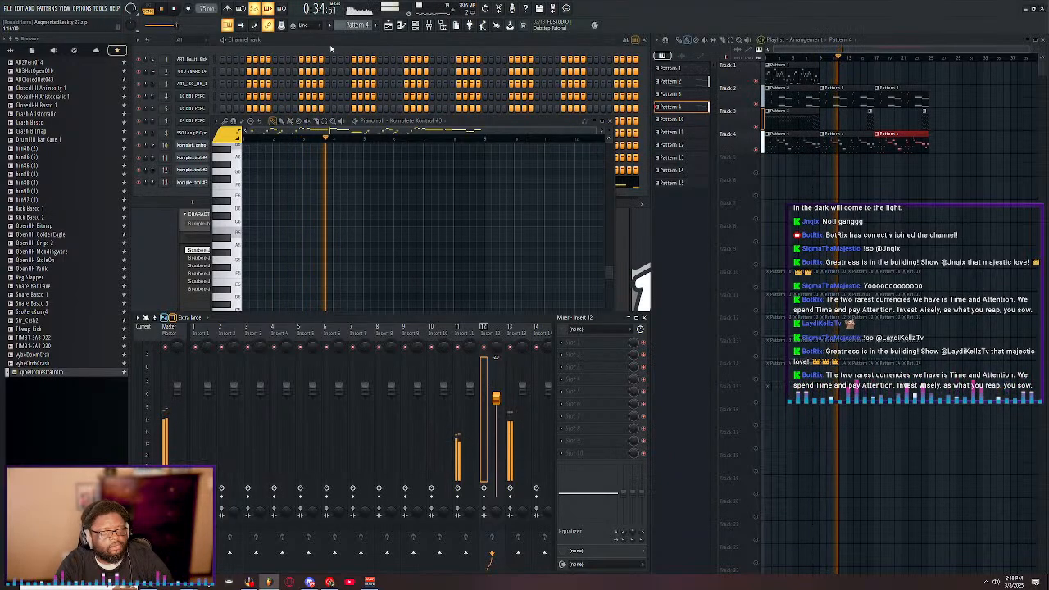
- Switch to Pattern 1, clone its Komplete Kontrol melody channel and dismiss the clone's plugin window
click(332, 48)
click(782, 78)
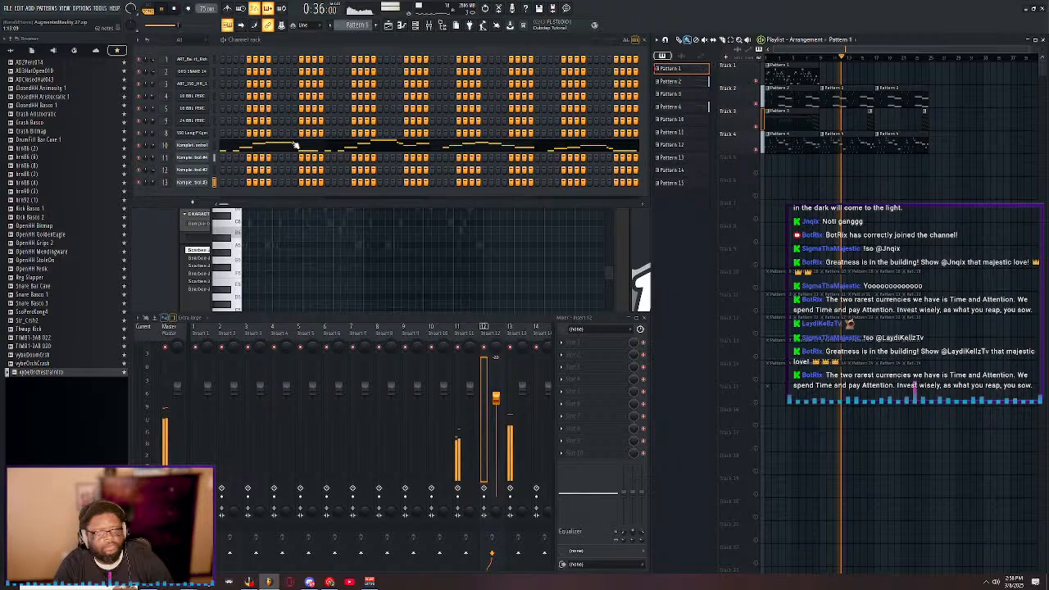
right_click(205, 146)
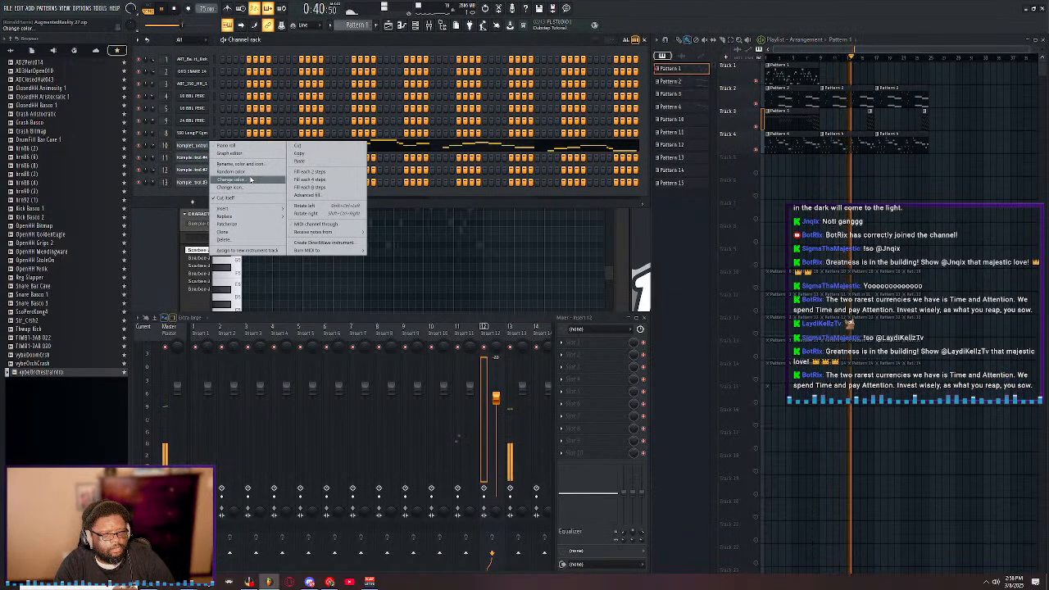
click(224, 232)
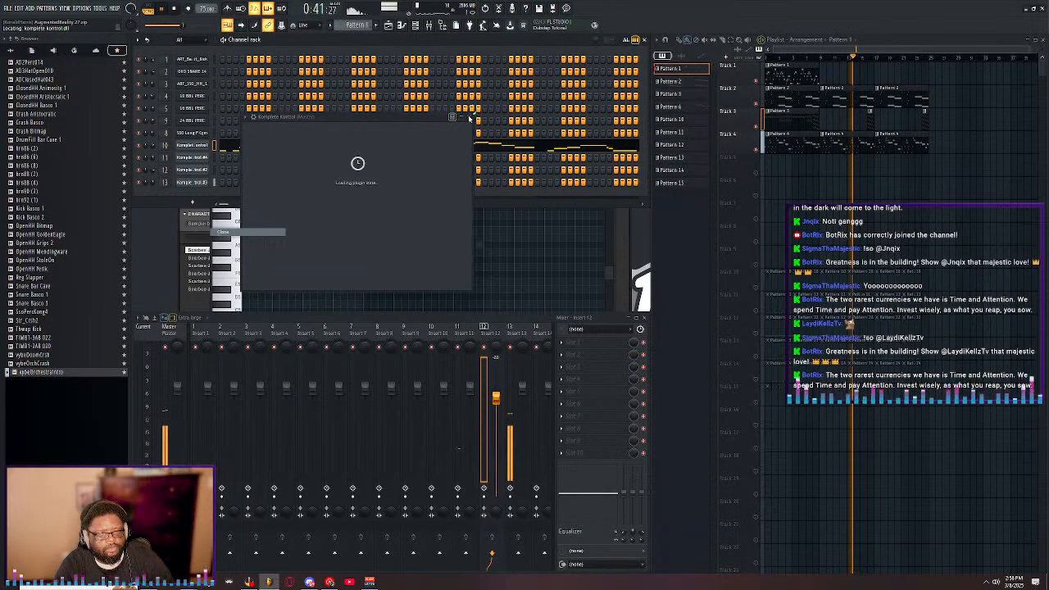
click(689, 115)
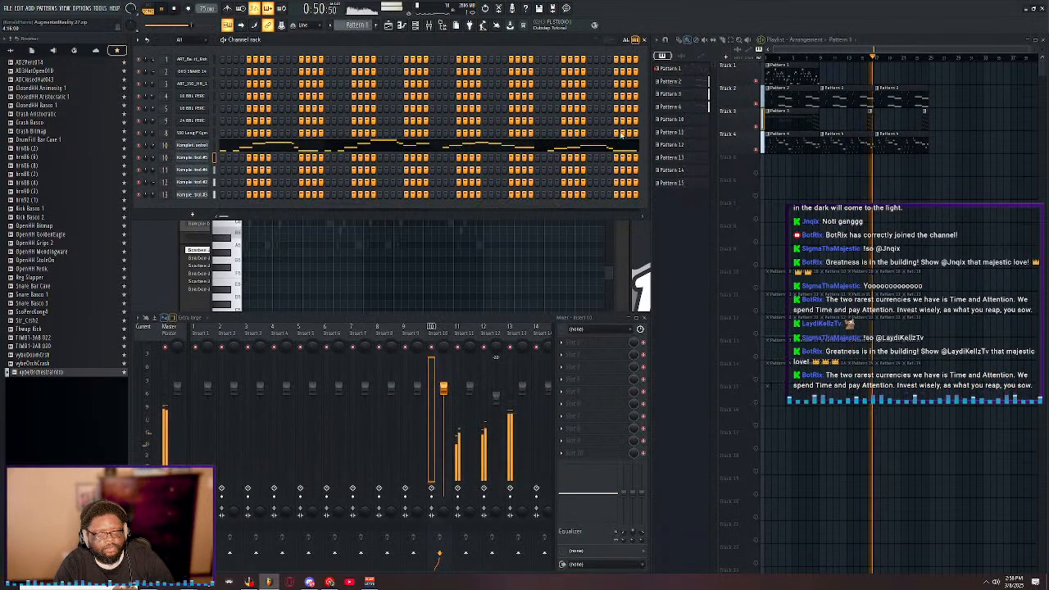
- Copy all of Pattern 1's melody notes into the cloned channel and adjust the original channel's panning
click(299, 154)
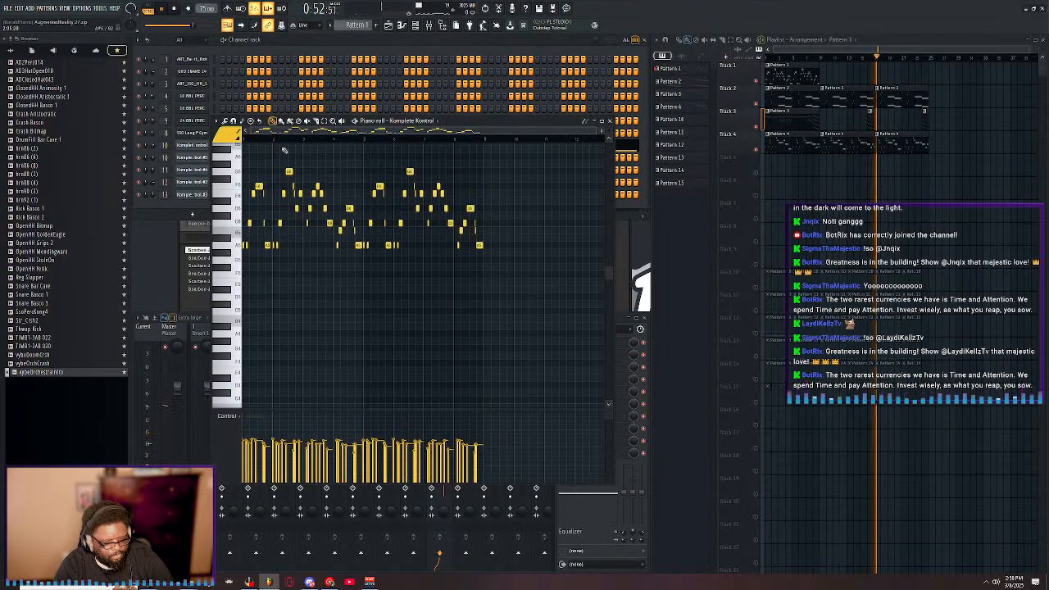
key(ctrl+a)
click(610, 120)
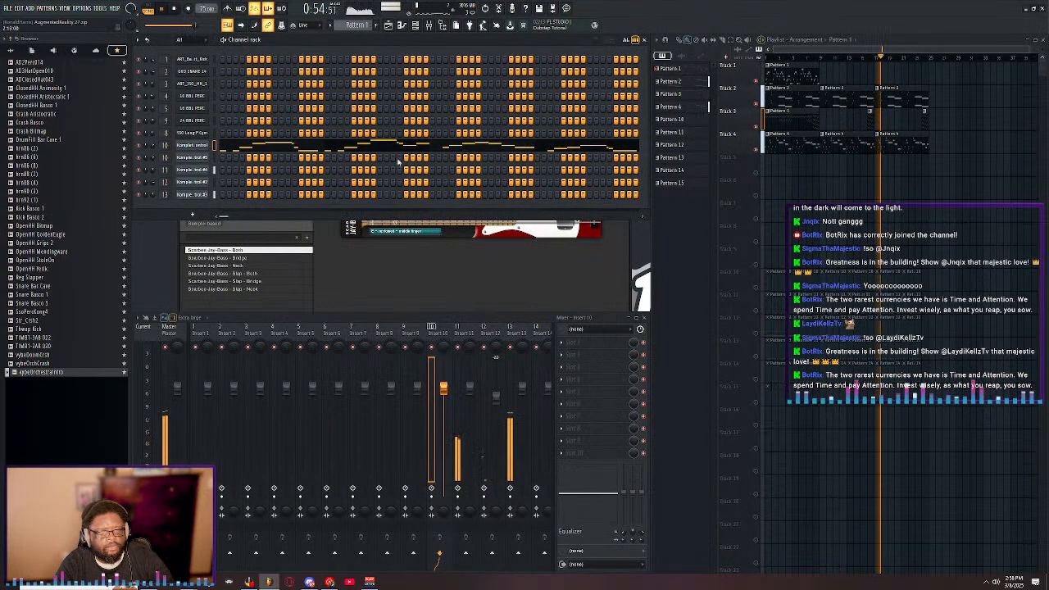
click(398, 159)
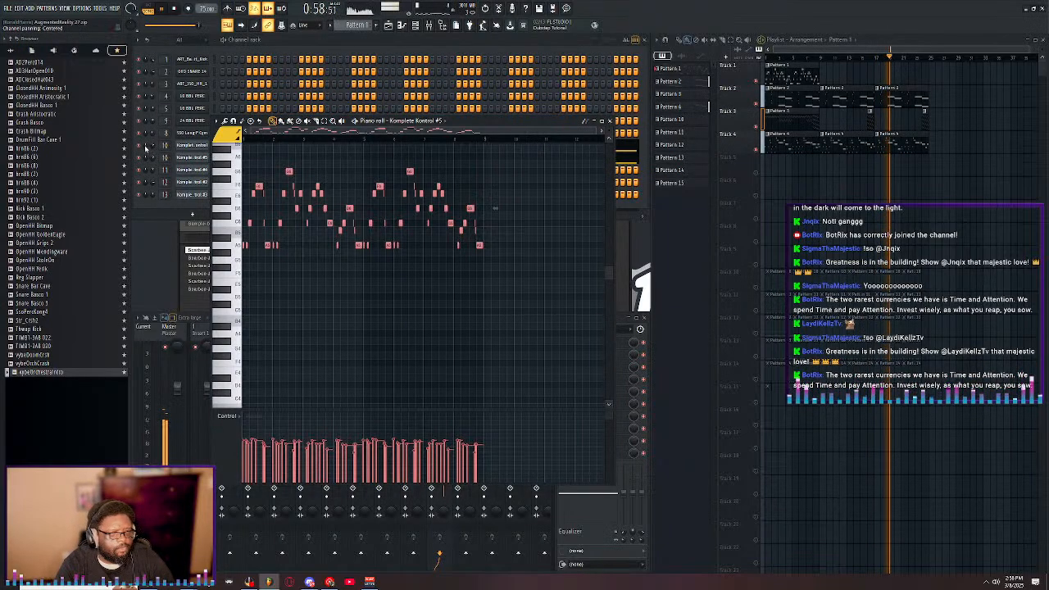
click(145, 147)
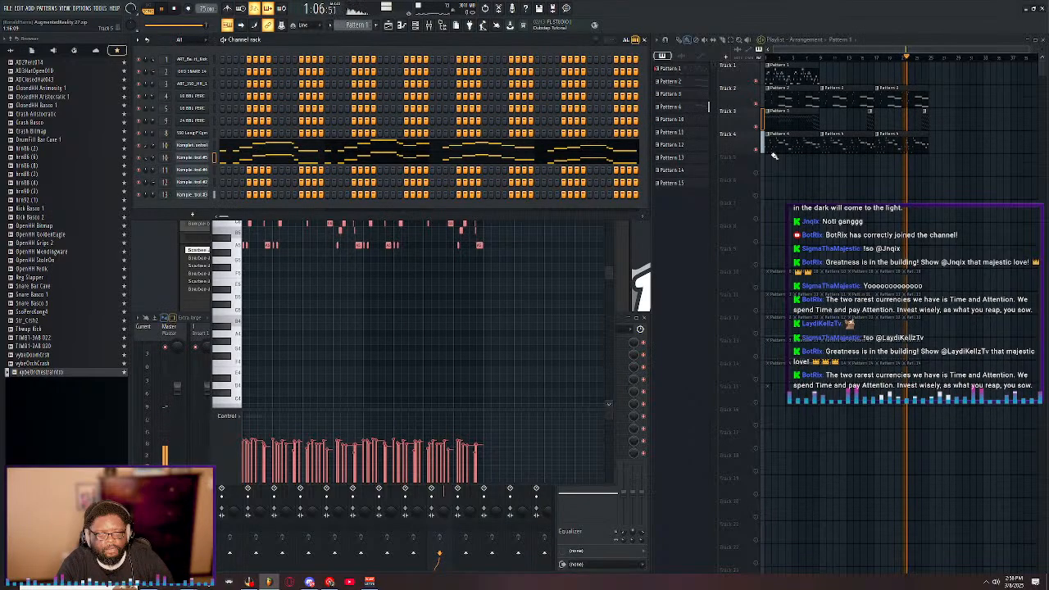
- Clone the Komplete Kontrol #4 channel used in Pattern 2 and copy all its notes into the clone
double_click(775, 100)
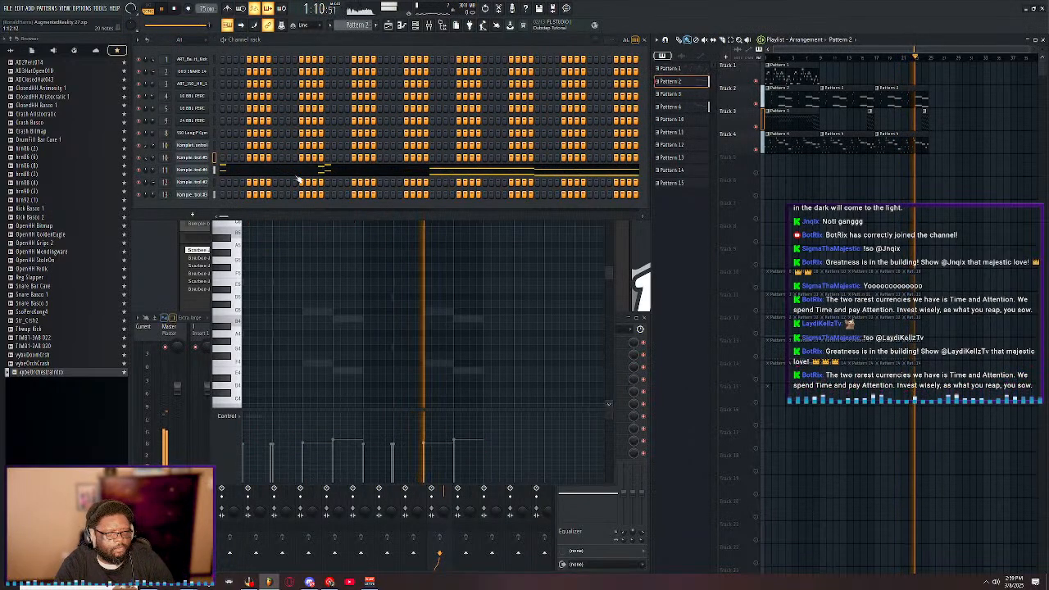
right_click(198, 169)
click(228, 257)
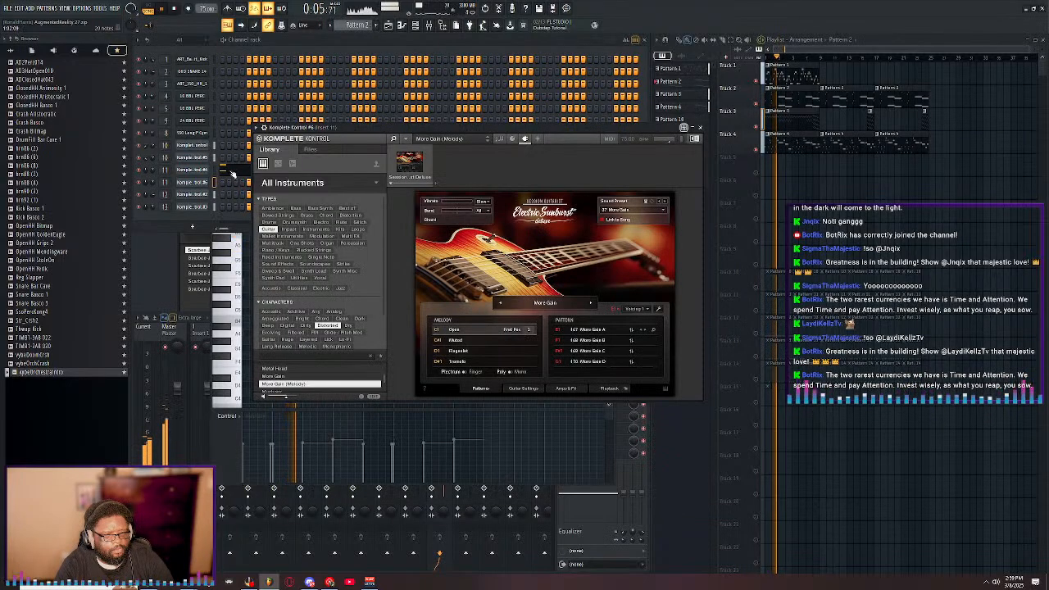
click(232, 170)
key(ctrl+a)
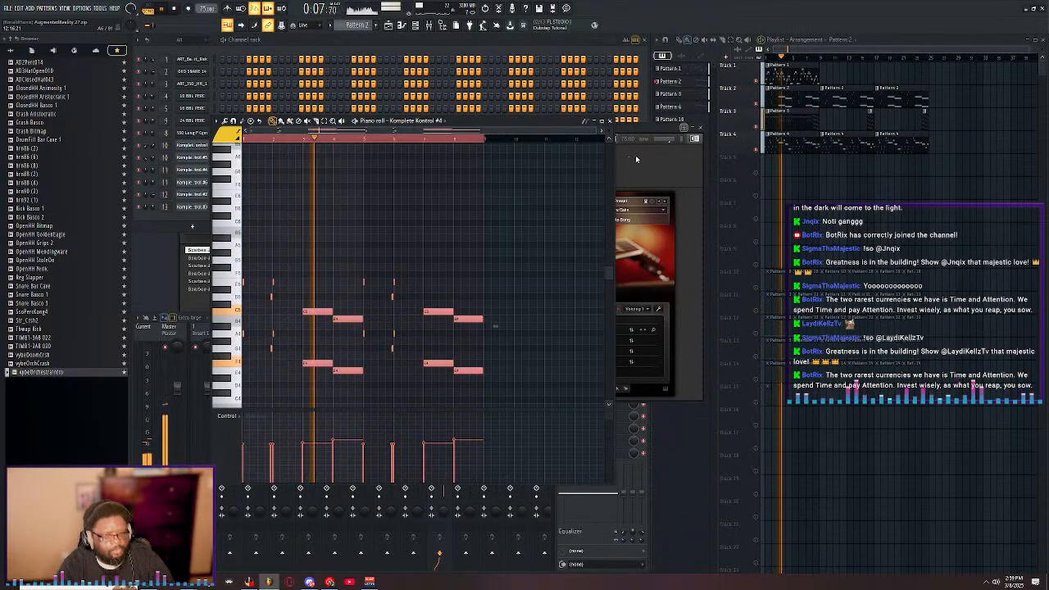
- Check the cloned Komplete Kontrol #6 channel's notes in the piano roll and adjust the channel panning
click(610, 121)
right_click(190, 183)
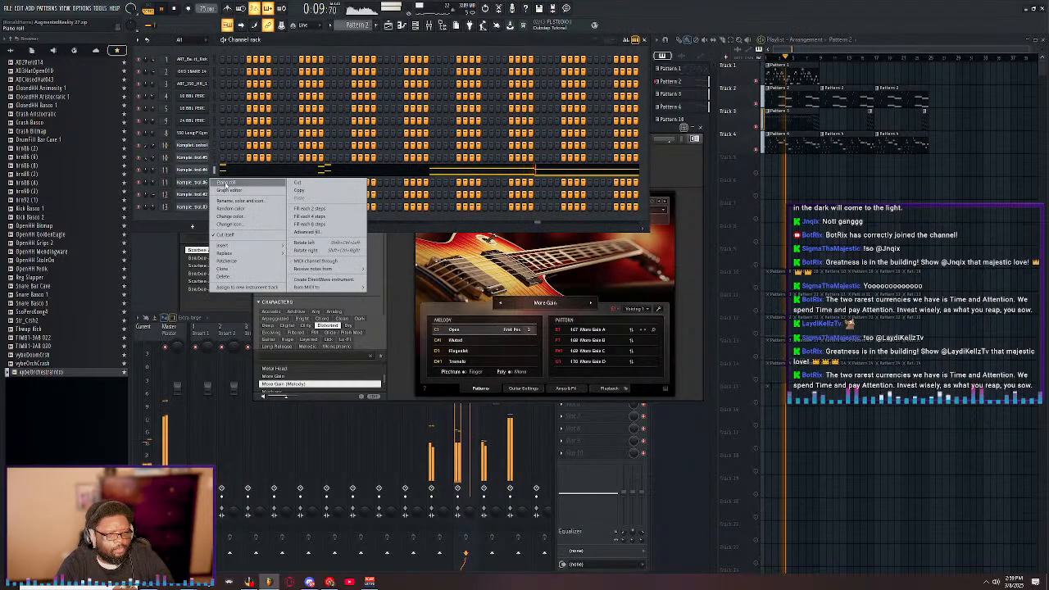
click(233, 184)
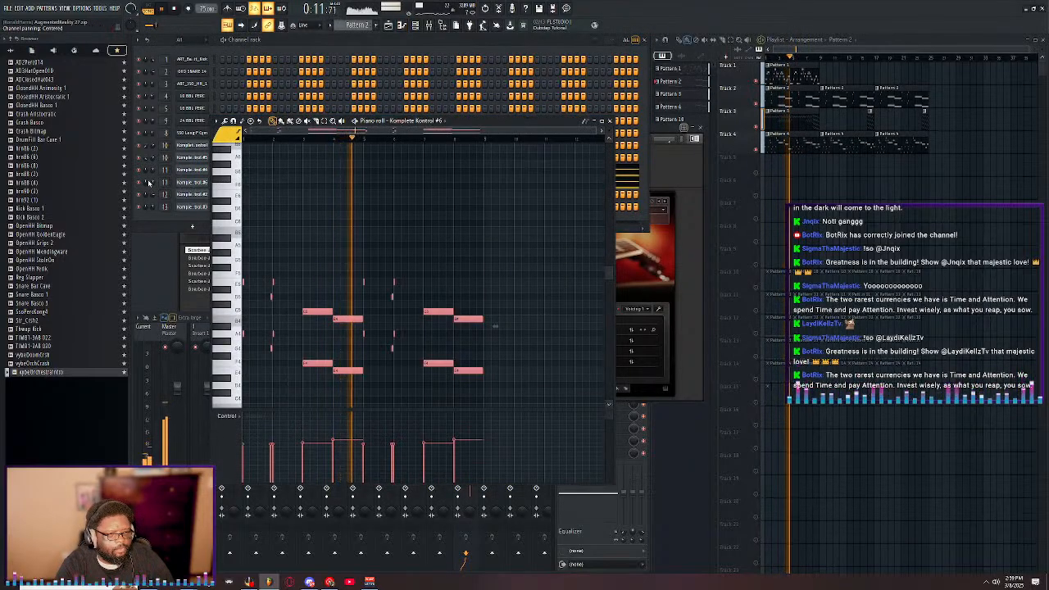
click(142, 180)
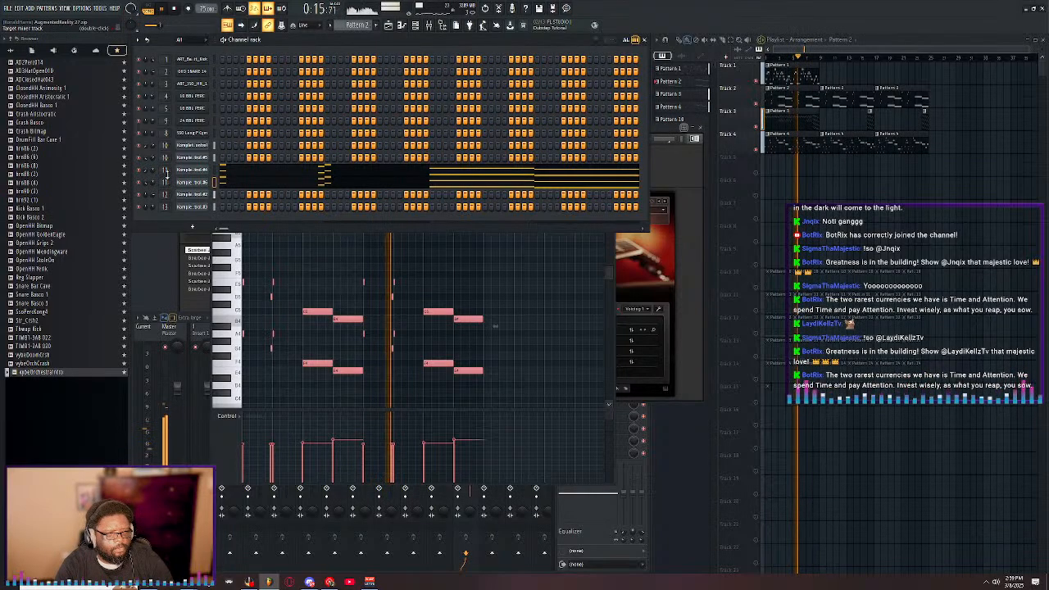
- Lower the Insert 10 mixer fader and bring the Insert 11 fader down to about 97%
key(F9)
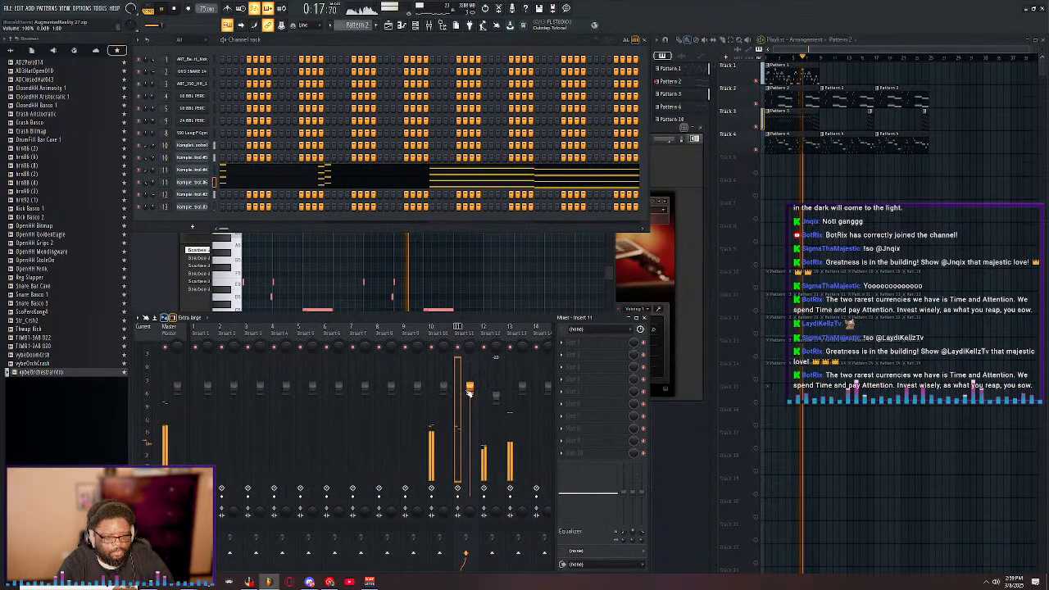
drag(444, 392, 444, 399)
drag(469, 389, 470, 396)
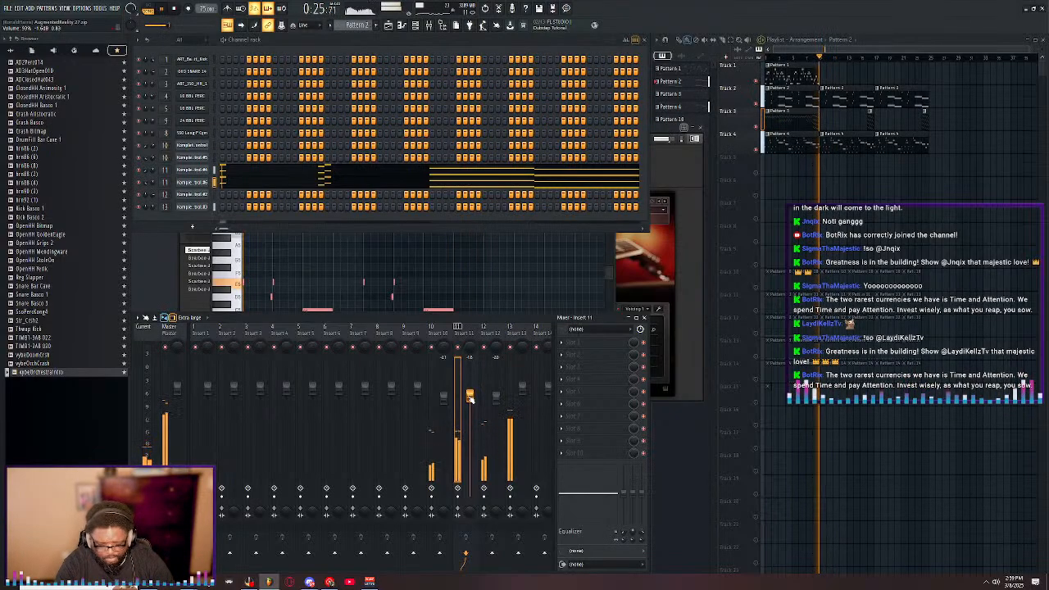
right_click(757, 379)
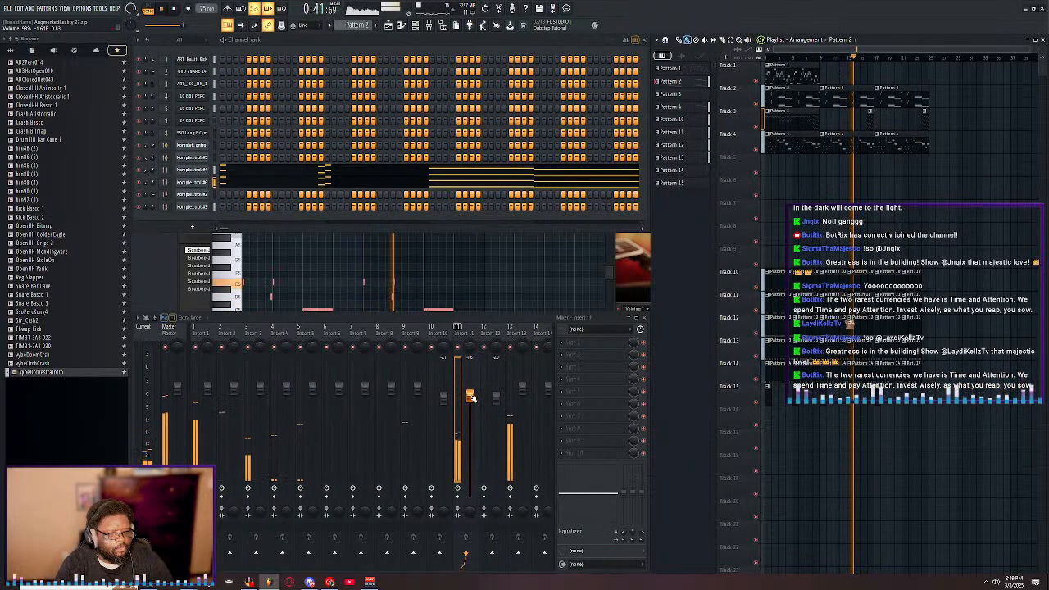
drag(471, 398, 472, 394)
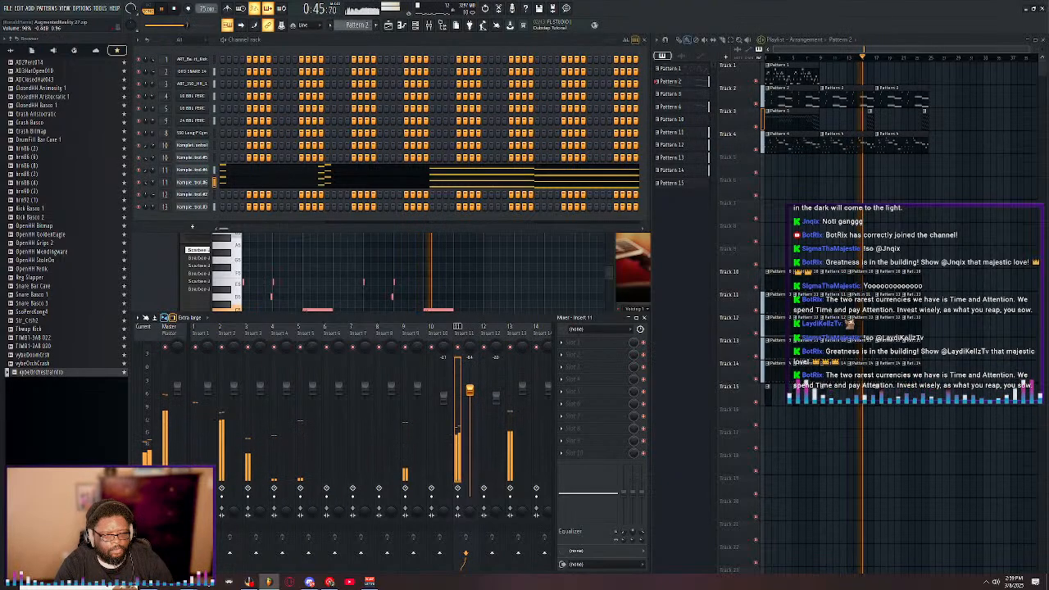
drag(470, 390, 470, 392)
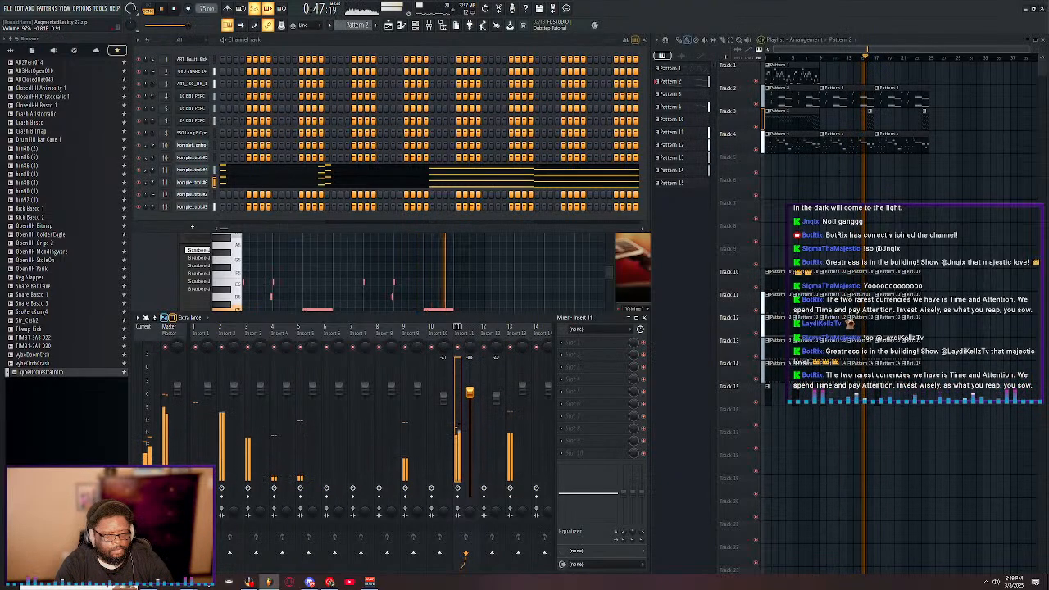
- Reset the Insert 11 and Insert 10 mixer faders to their default 100% level
right_click(470, 391)
click(476, 402)
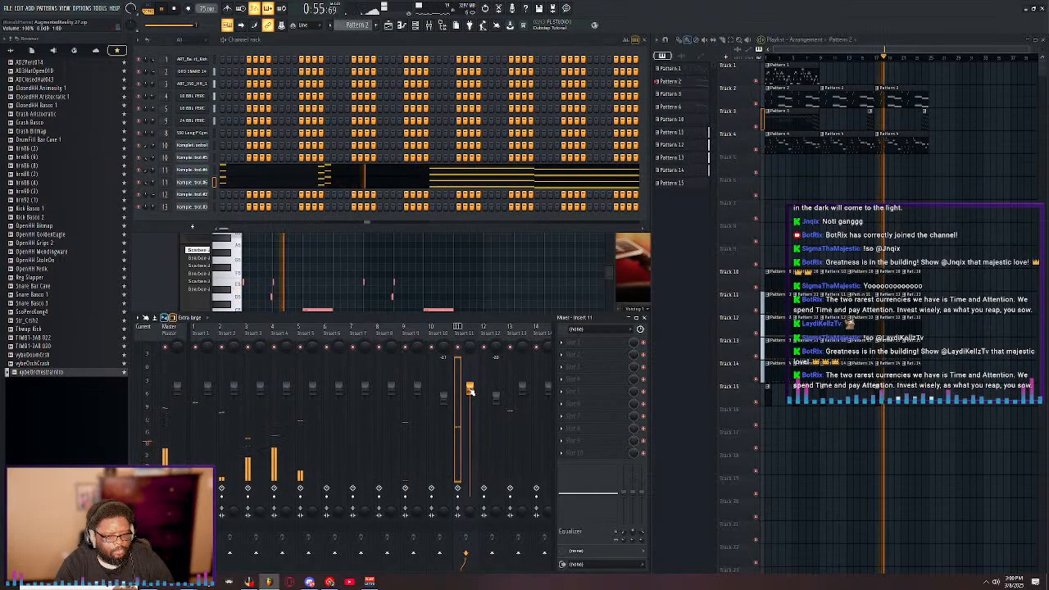
click(435, 329)
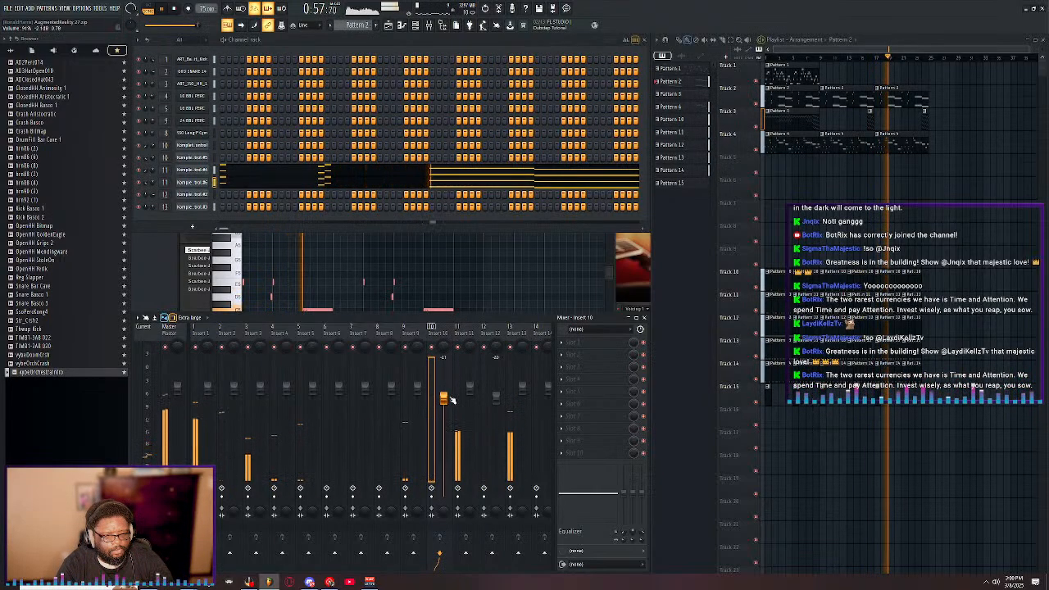
right_click(443, 399)
click(485, 402)
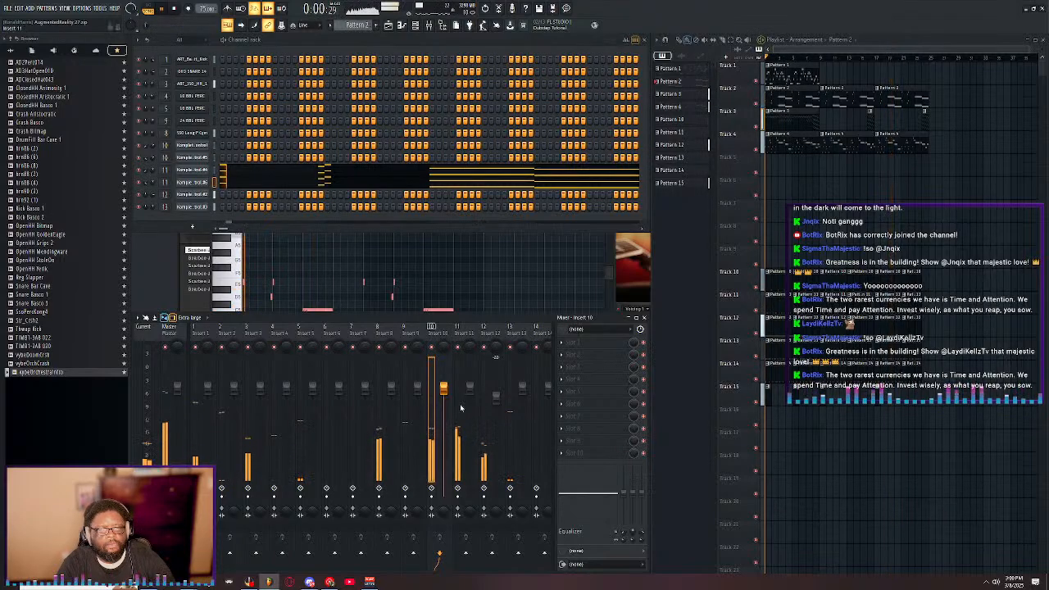
- Lower the Insert 10 mixer fader to 87% during playback and stop the song
drag(445, 394, 444, 399)
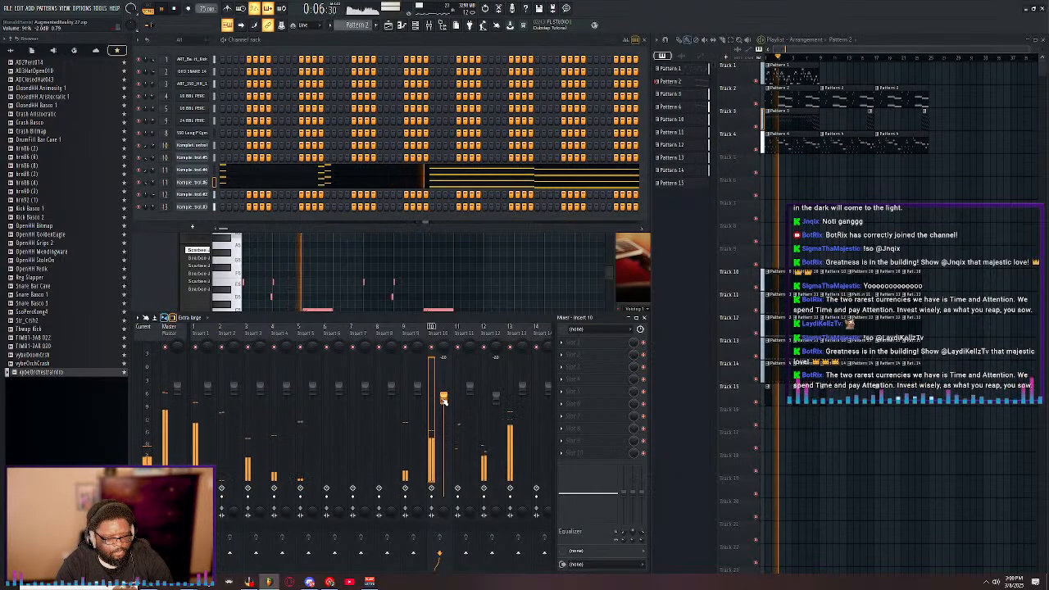
drag(442, 399, 443, 405)
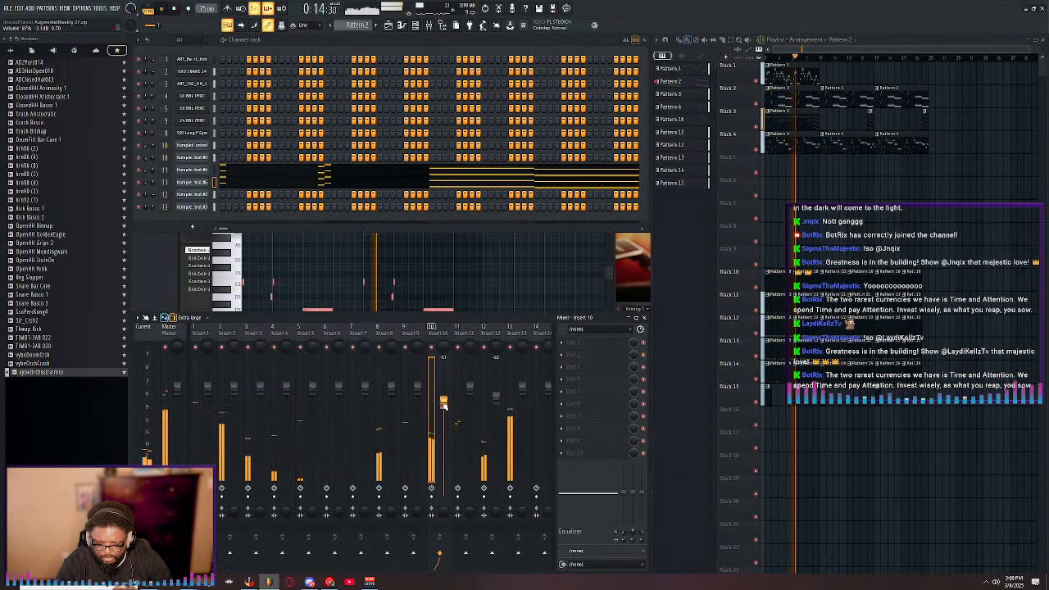
key(space)
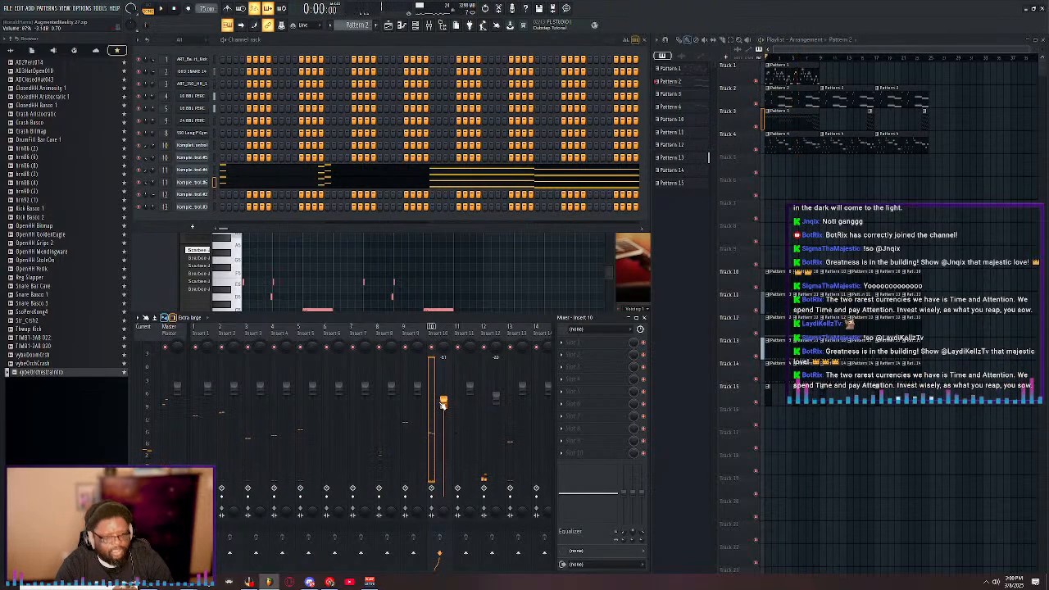
- Reset the Insert 10 and Insert 12 mixer faders to their default level
right_click(443, 404)
click(462, 419)
right_click(502, 396)
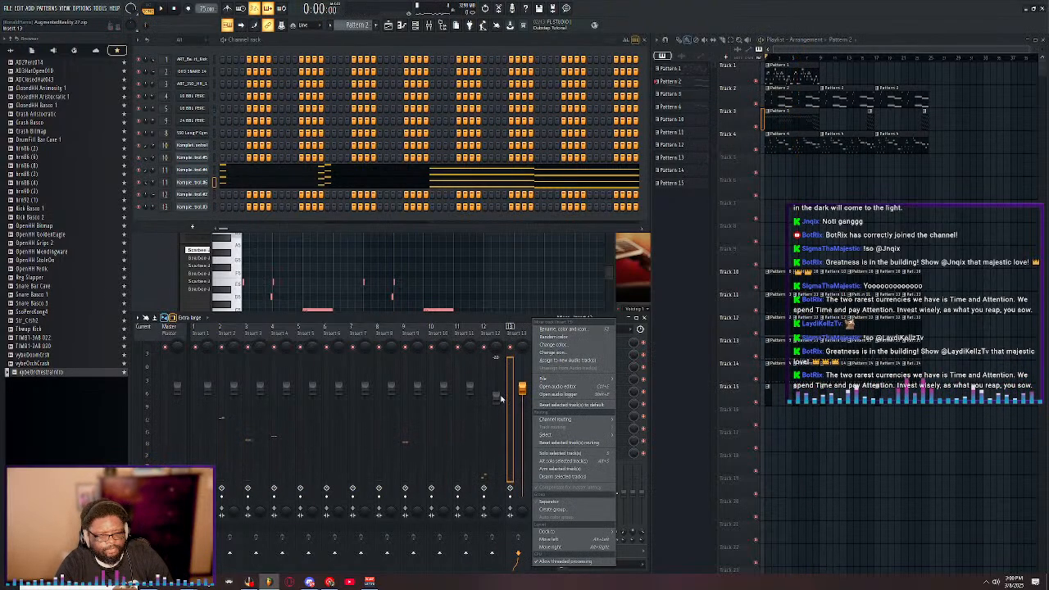
right_click(499, 398)
click(509, 402)
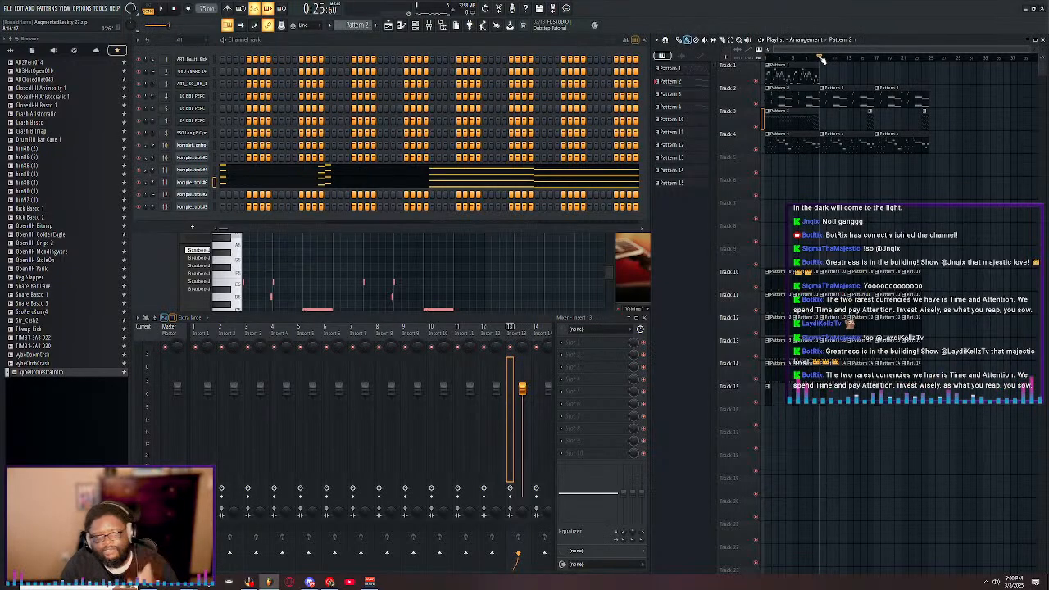
- Play through the arrangement and save the project
key(space)
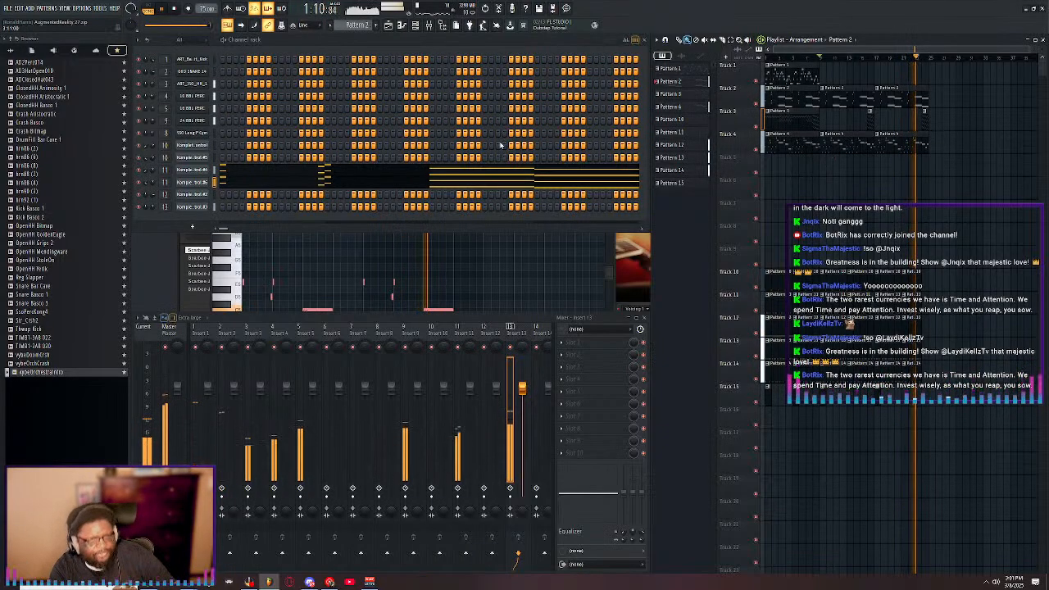
click(9, 9)
click(16, 47)
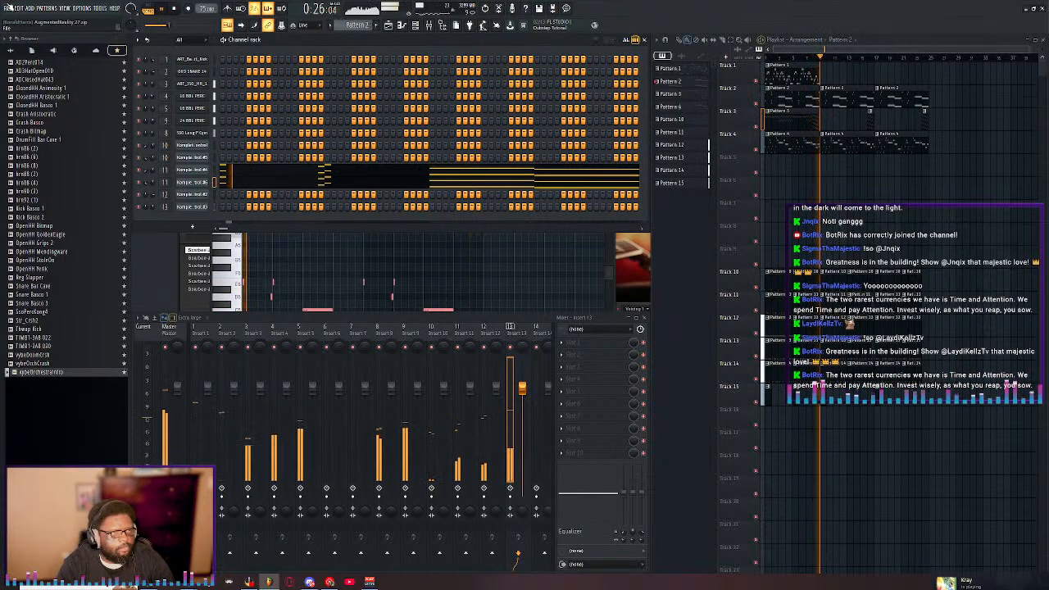
click(8, 8)
click(25, 47)
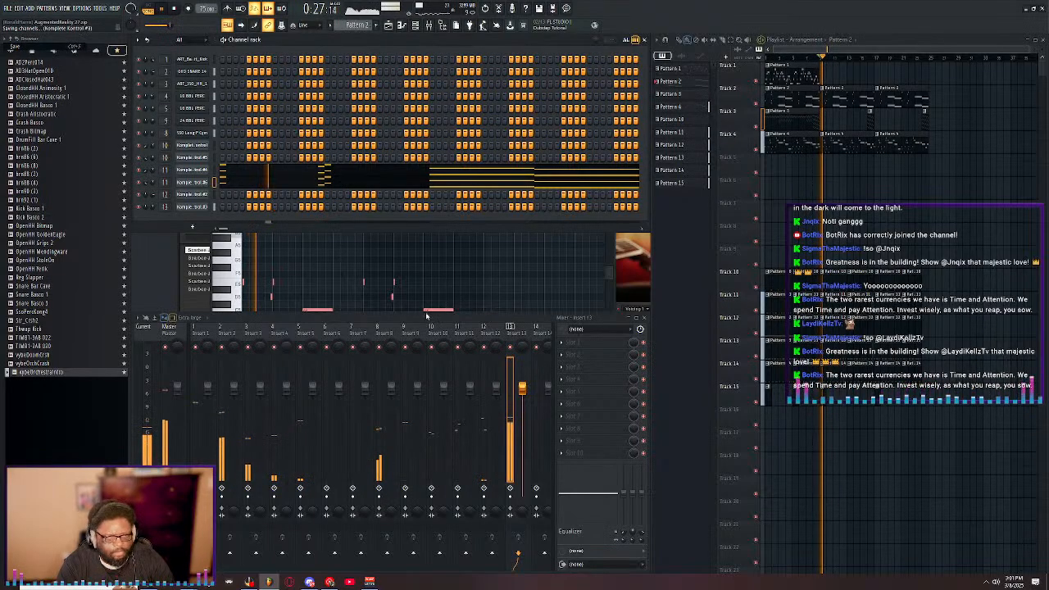
- Open the AugmentedReality project containing the Jay-Z acapella from the Notation (2024) folder and dismiss the plugin loading report
click(7, 9)
click(39, 74)
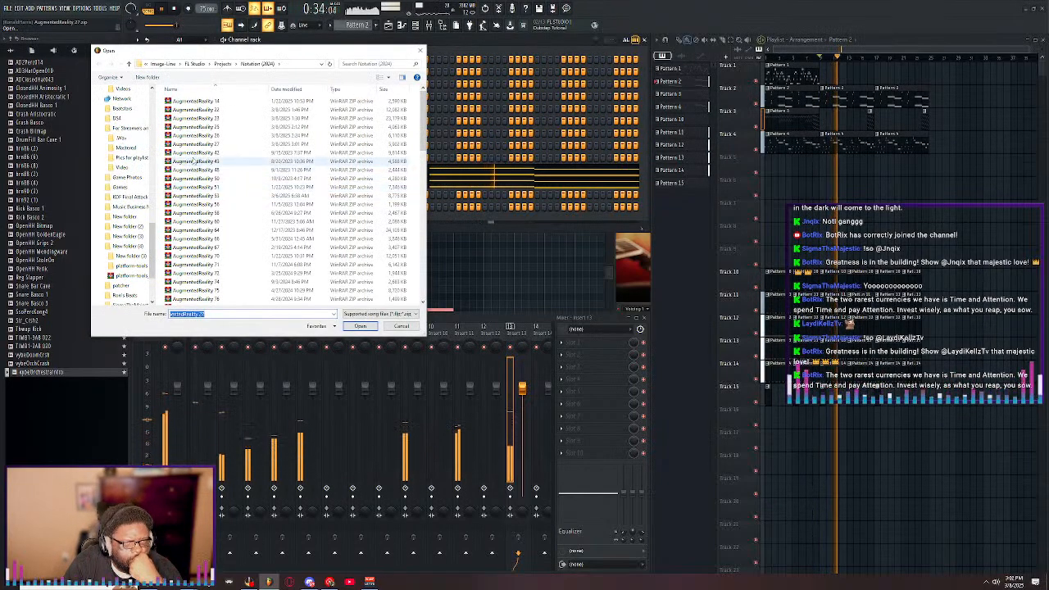
key(Escape)
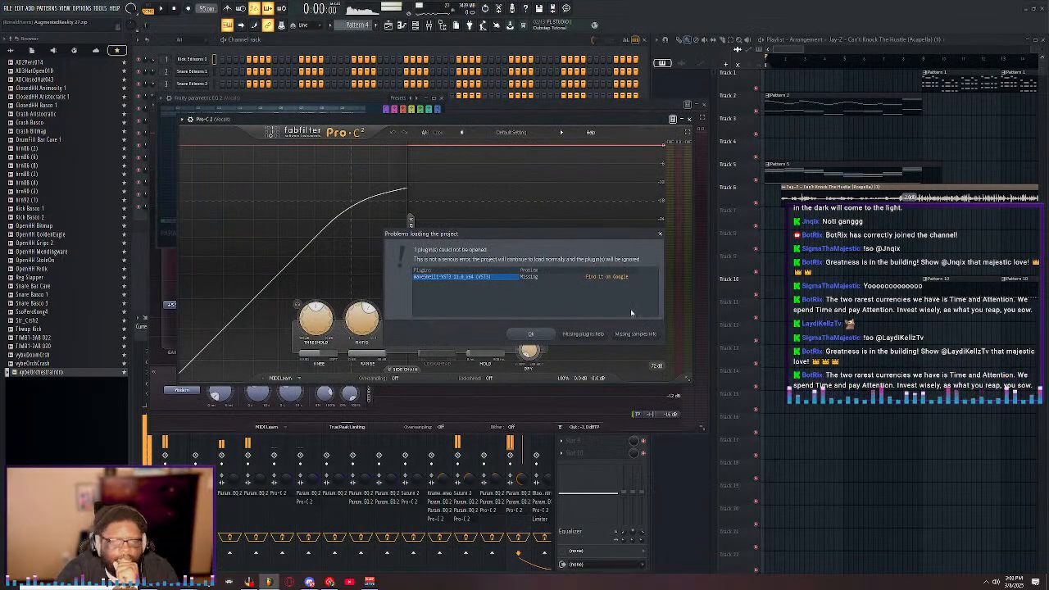
click(530, 333)
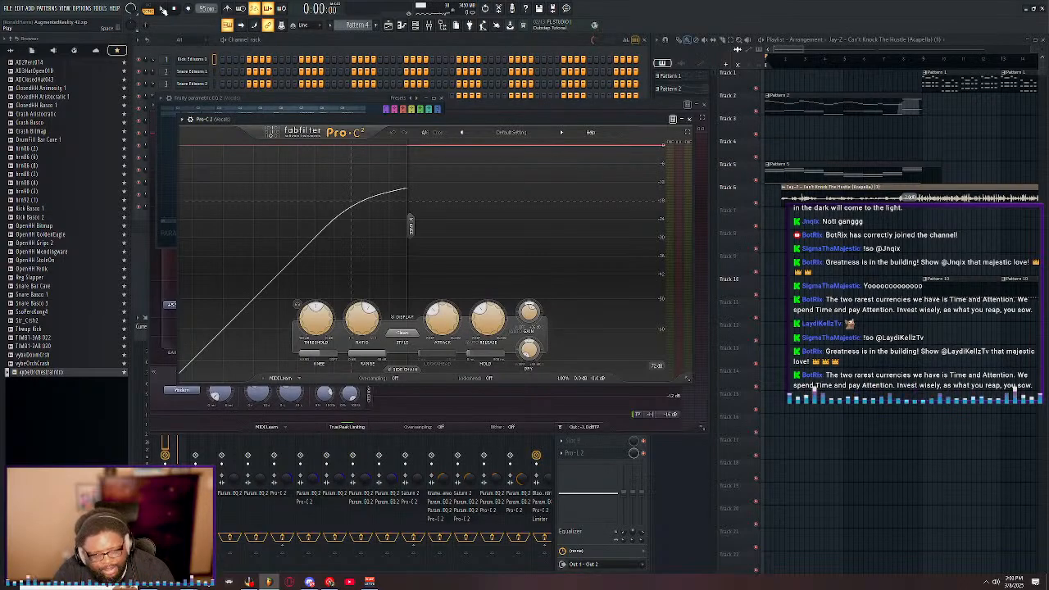
- Start playback and close the Pro-C 2 plugin windows and the Vocals track's Parametric EQ 2 window
click(163, 10)
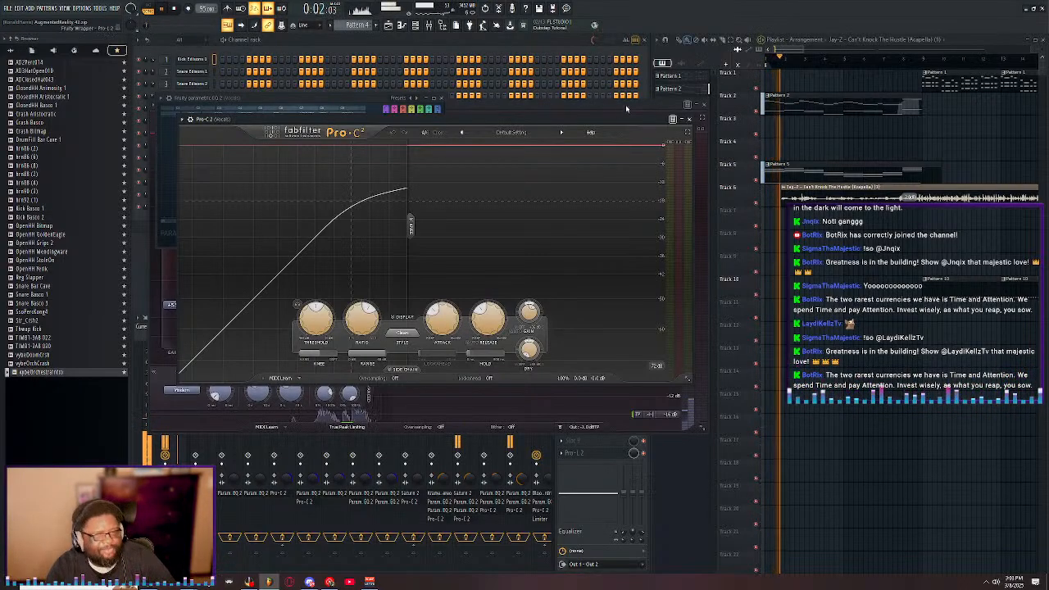
click(706, 109)
click(706, 109)
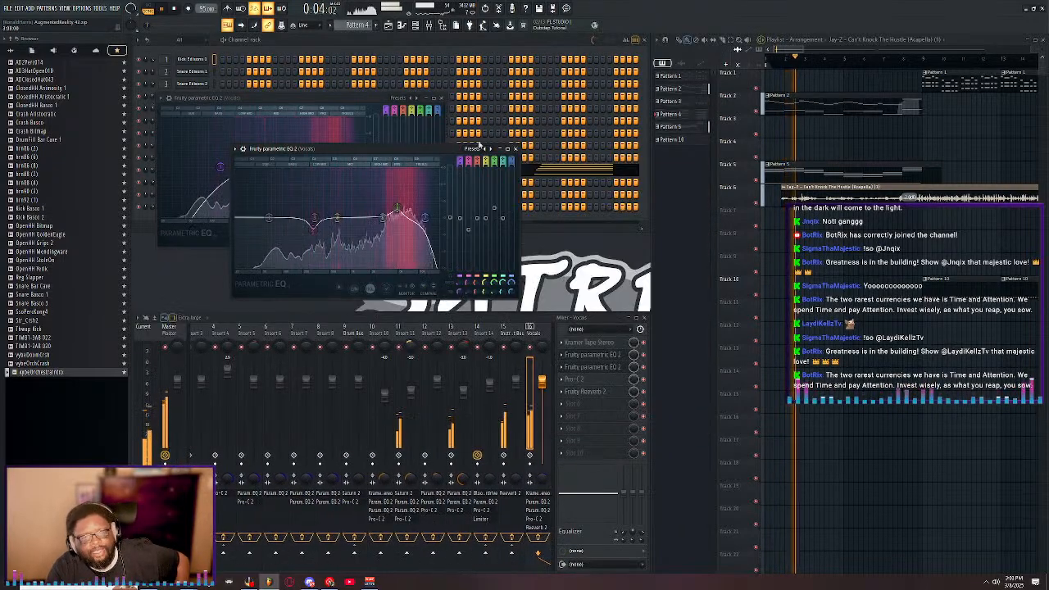
drag(520, 144, 445, 98)
click(442, 98)
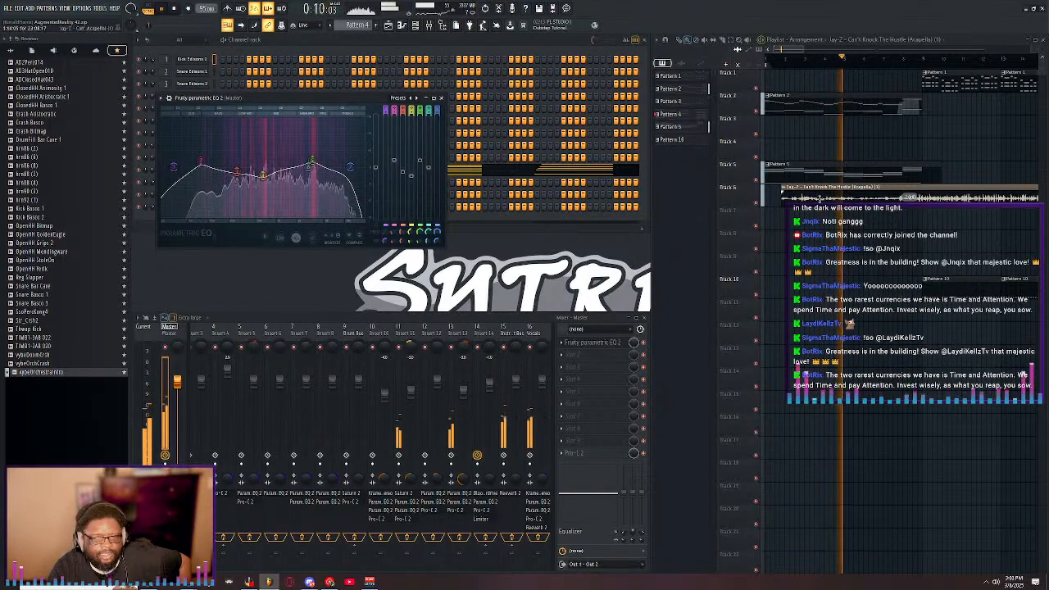
- Mute the Jay-Z acapella on playlist Track 6 and listen to the beat without vocals
scroll(853, 67, down, 5)
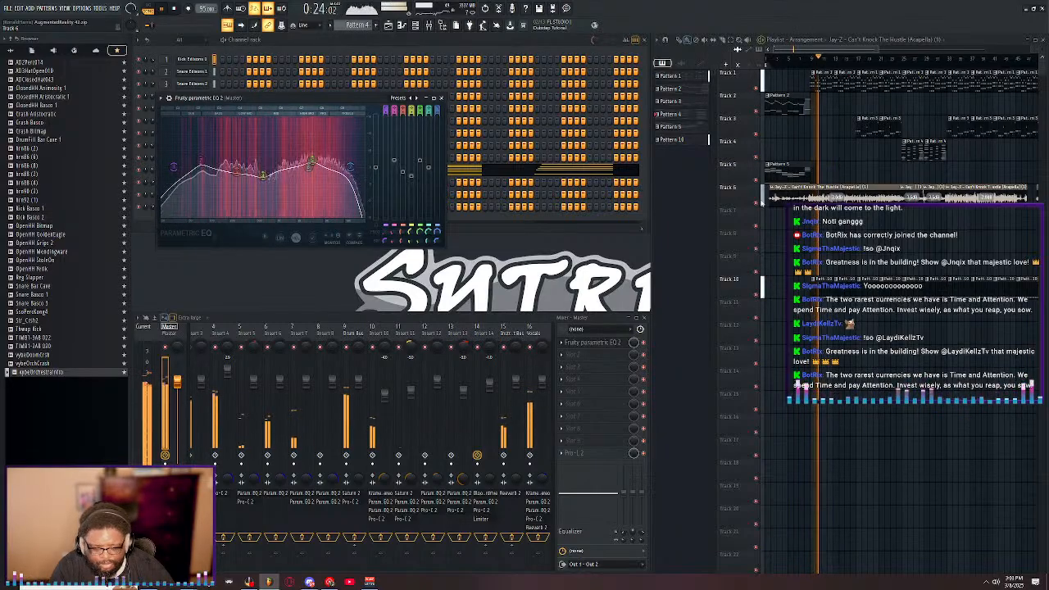
click(758, 204)
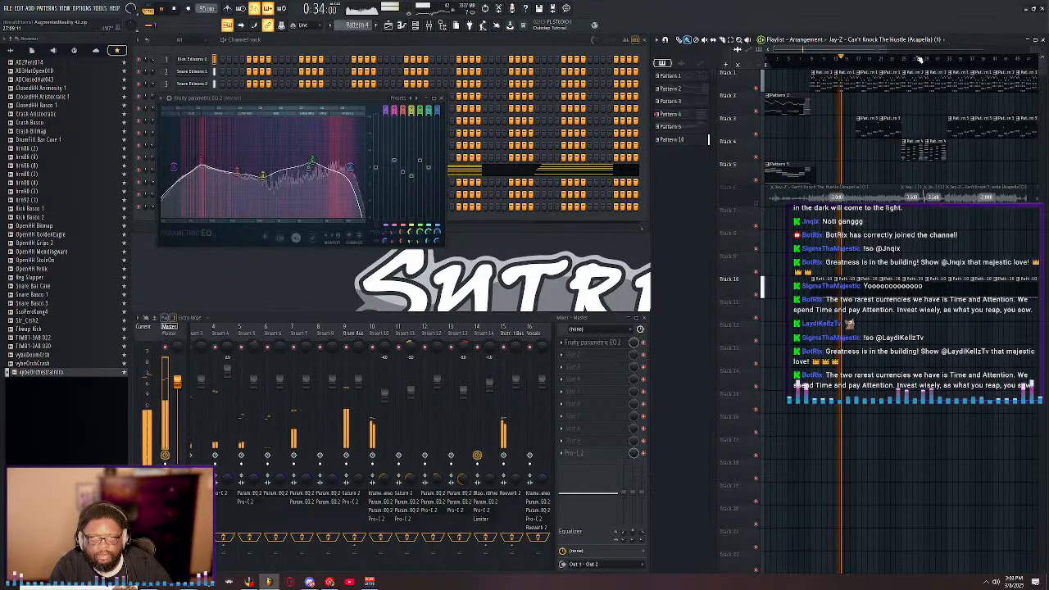
scroll(919, 58, down, 5)
scroll(920, 58, down, 1)
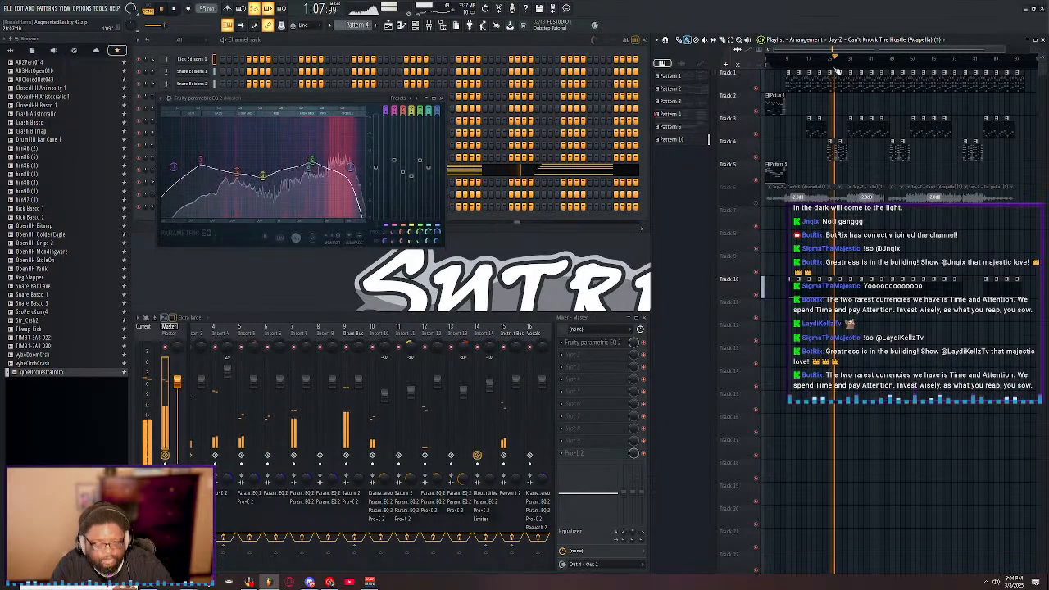
- Open the Jay-Z acapella clip's channel settings and slightly lower the Vocals fader in the mixer
click(781, 195)
double_click(781, 195)
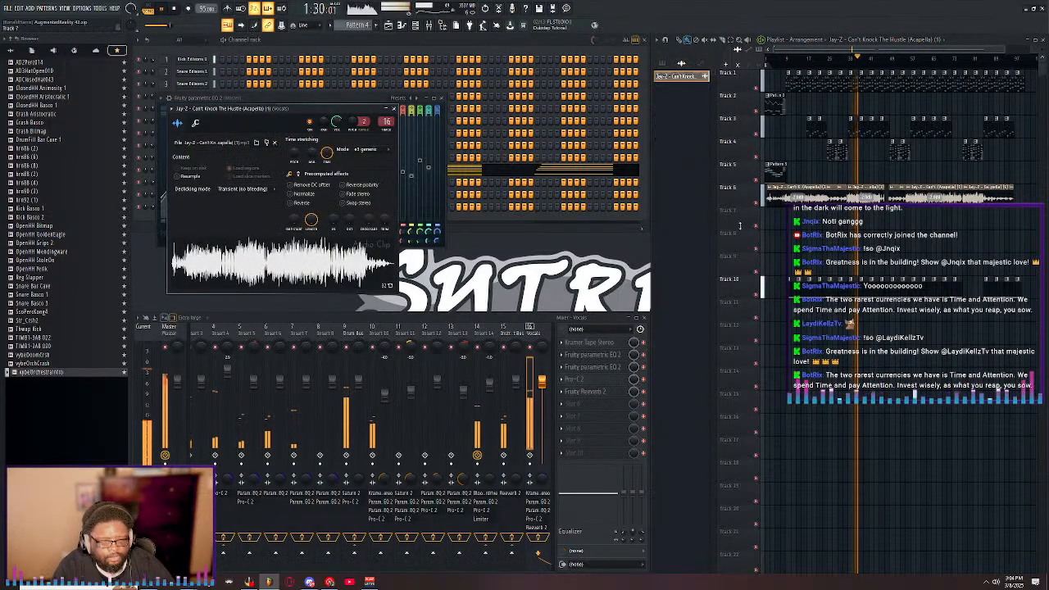
drag(542, 381, 542, 389)
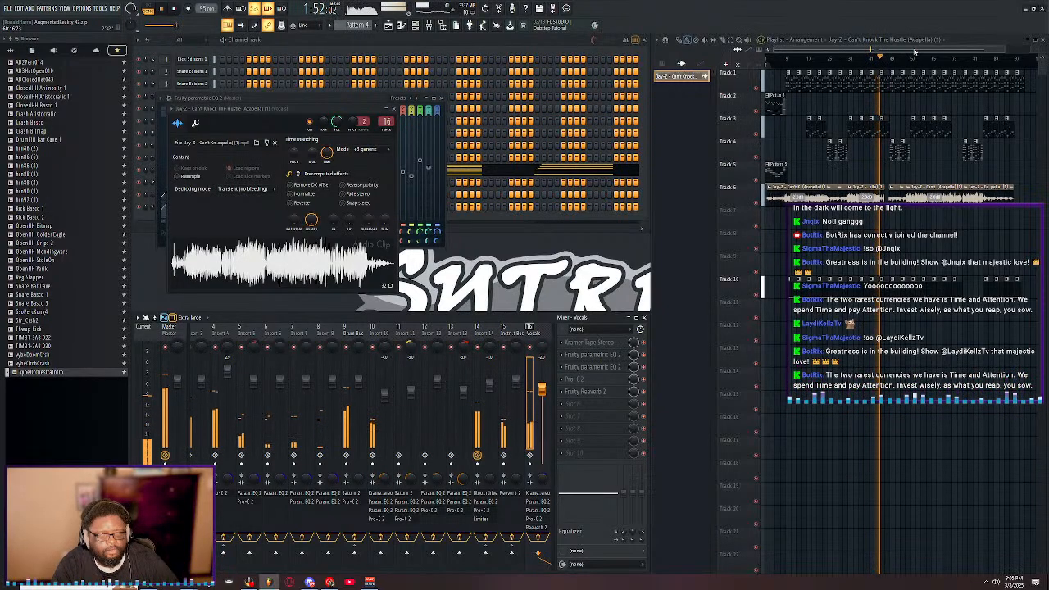
- Select Pattern 10 and examine its drum steps, the playlist arrangement and the mixer levels during playback
click(793, 291)
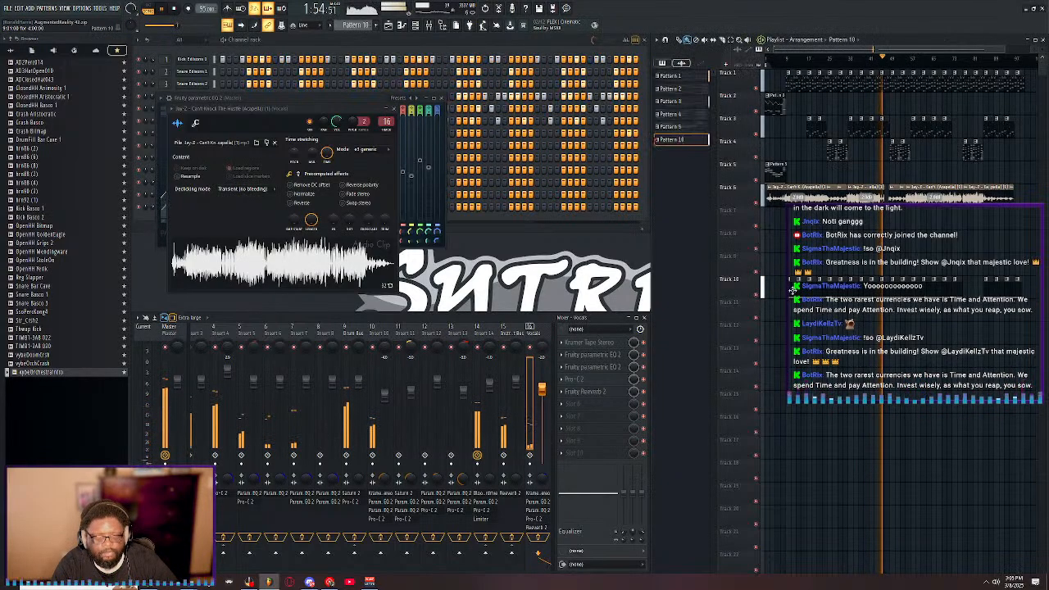
click(611, 217)
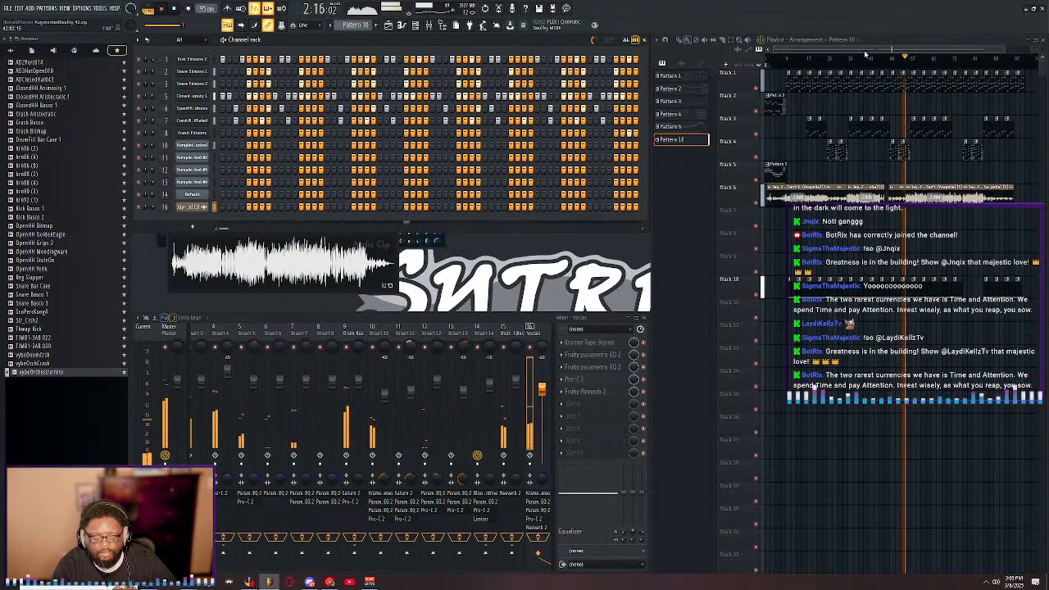
scroll(916, 59, up, 3)
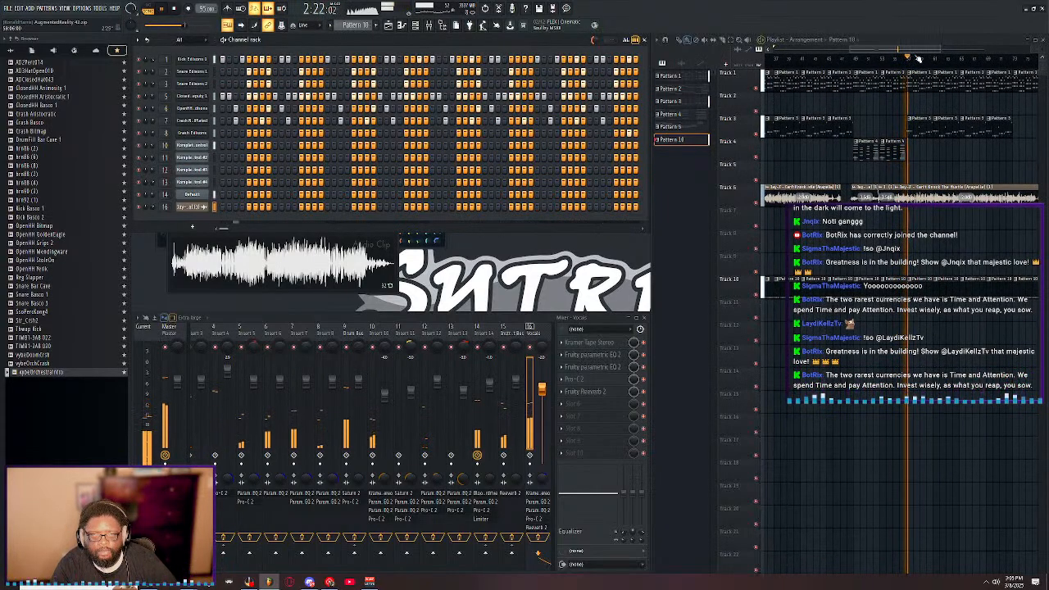
scroll(919, 60, down, 3)
scroll(920, 60, down, 2)
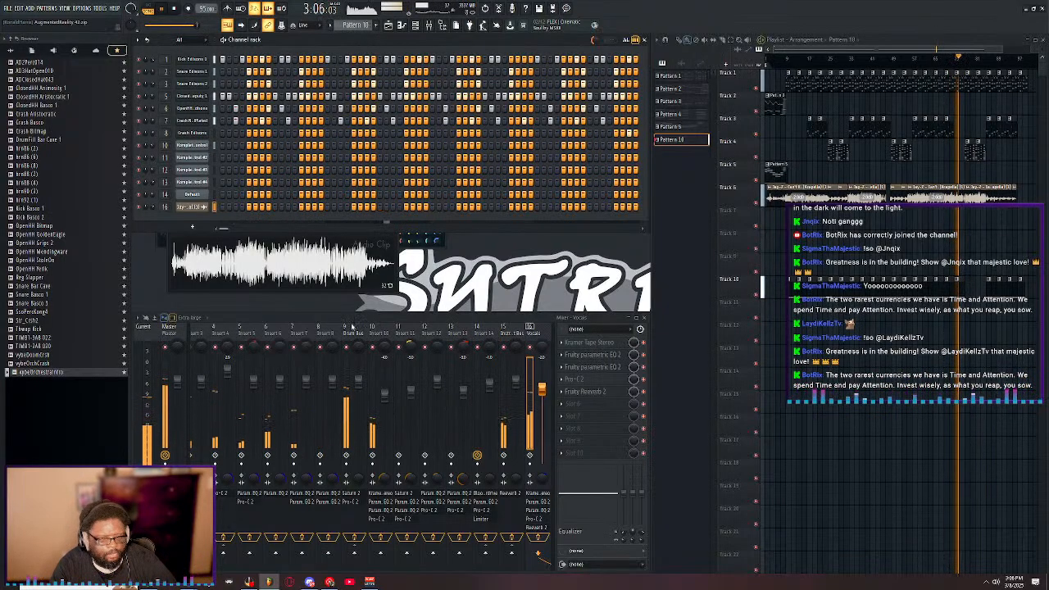
scroll(355, 346, up, 2)
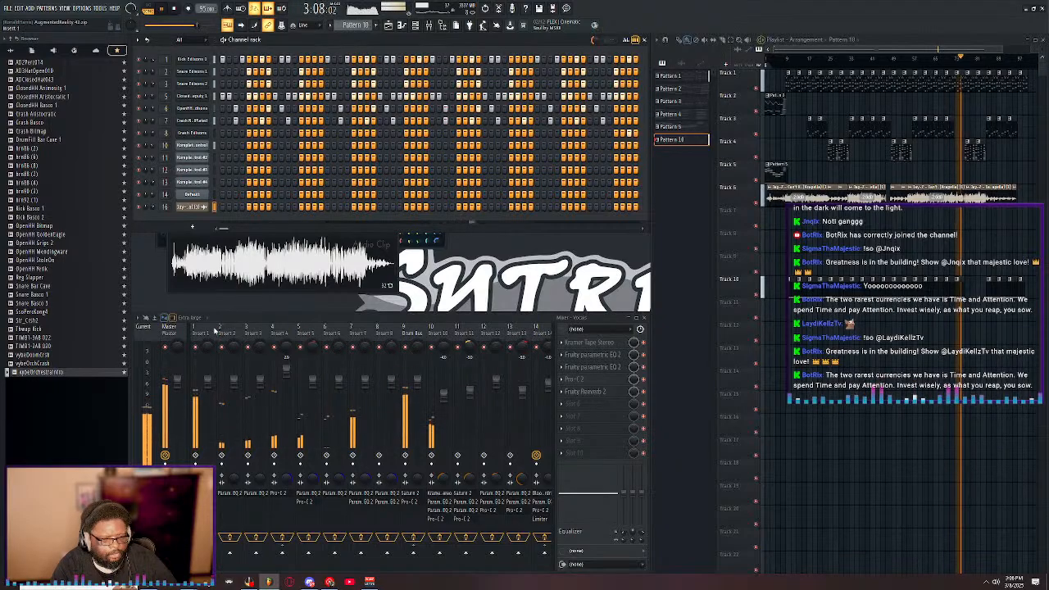
- Select the Insert 1, Master and Insert 13 mixer tracks in turn and examine their effect chains during playback
click(202, 331)
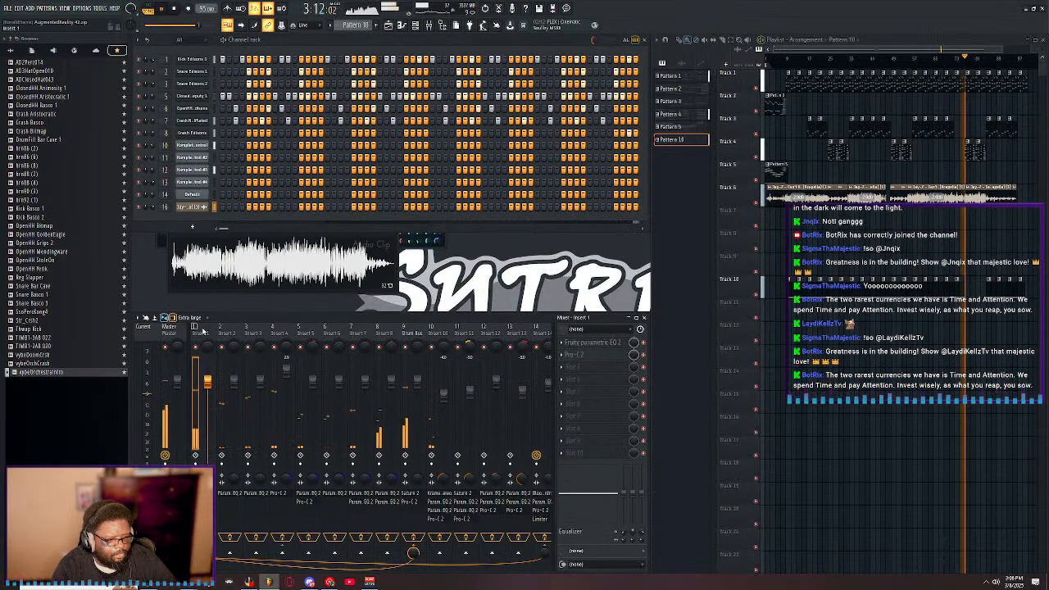
click(170, 331)
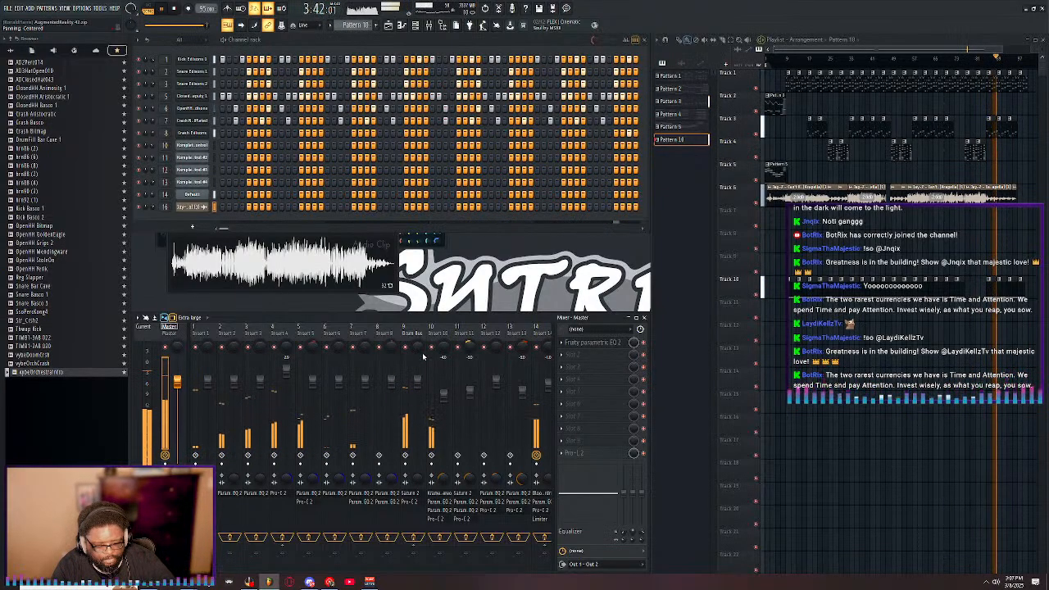
click(528, 338)
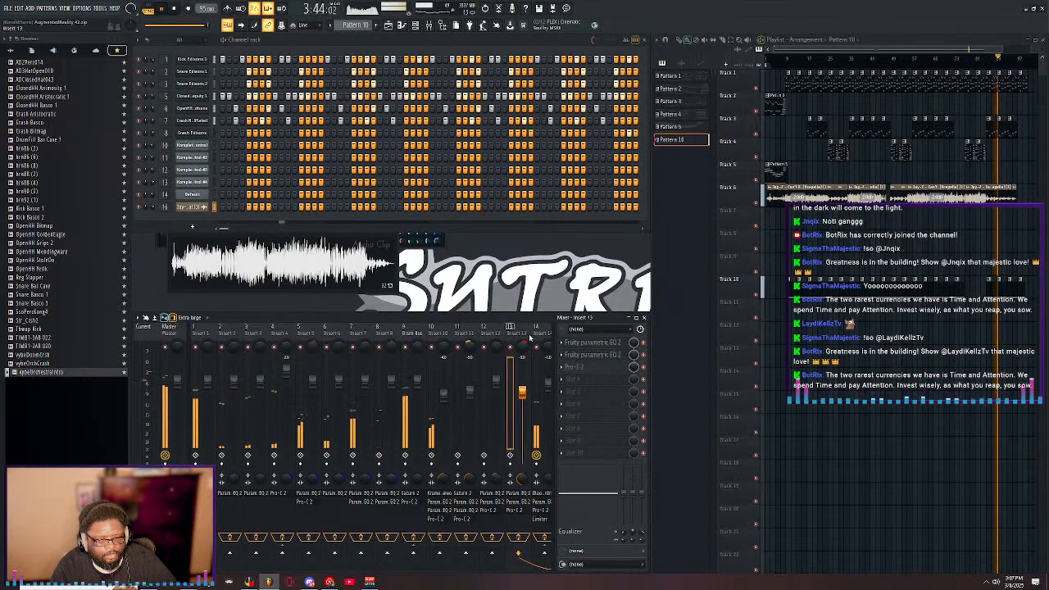
- Lower the mixer fader of Insert 14 to -2.0 dB
scroll(525, 338, down, 3)
click(464, 338)
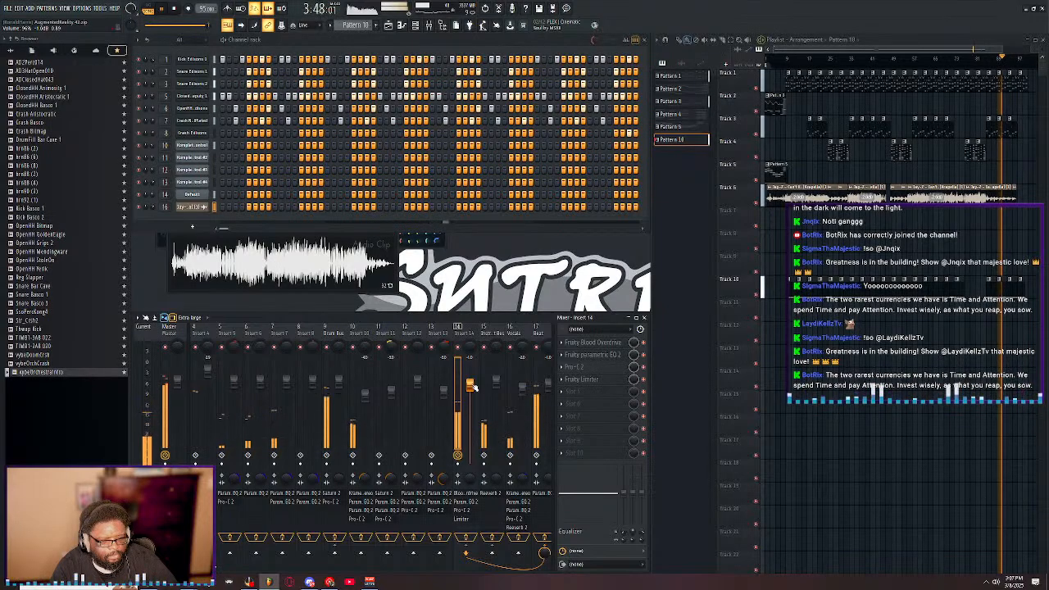
drag(473, 387, 473, 391)
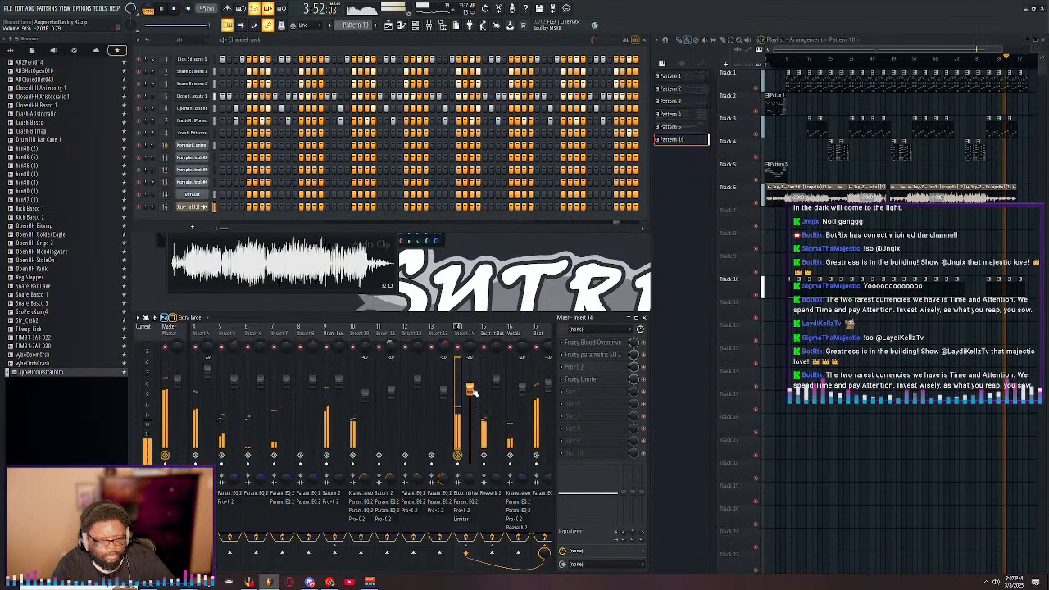
- Select the Beat and Final Mix Bus mixer tracks and examine their effects and levels during playback
scroll(486, 332, right, 4)
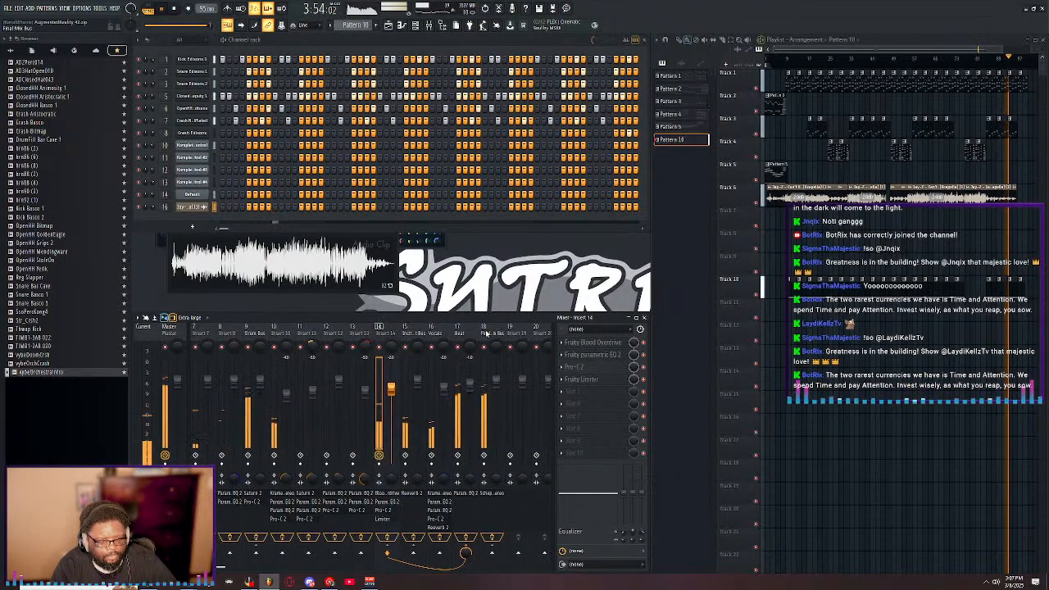
click(458, 329)
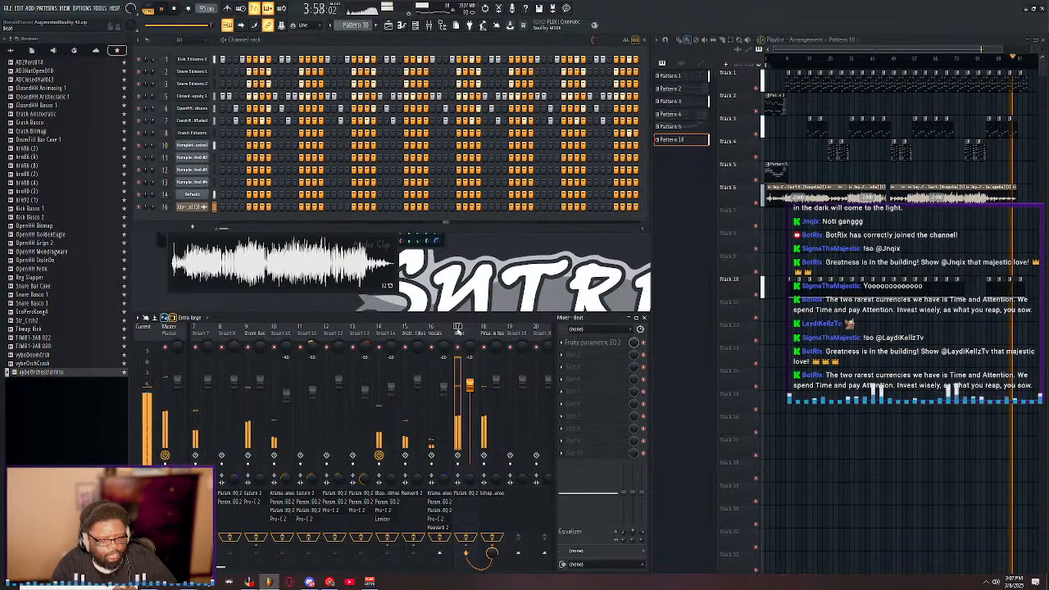
click(486, 332)
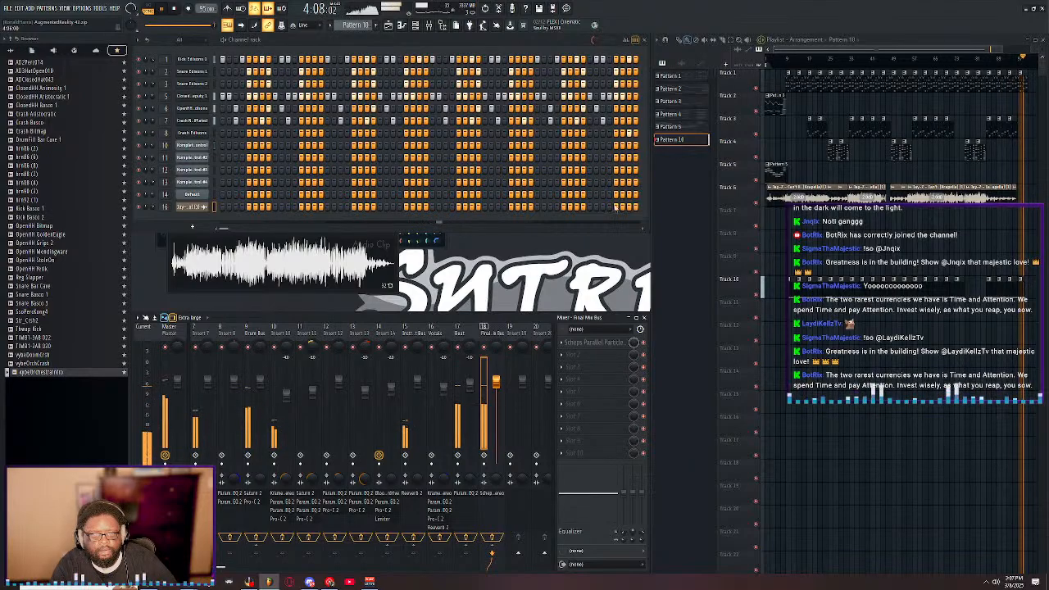
- Restart the song from the beginning with the Jay-Z acapella on Track 6 muted, and save the project
key(space)
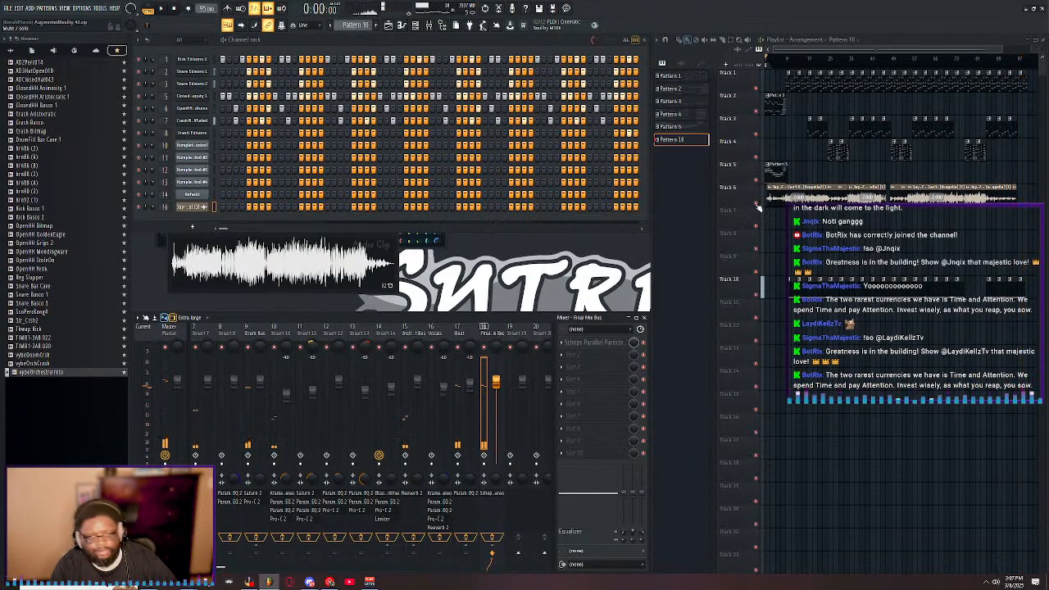
key(space)
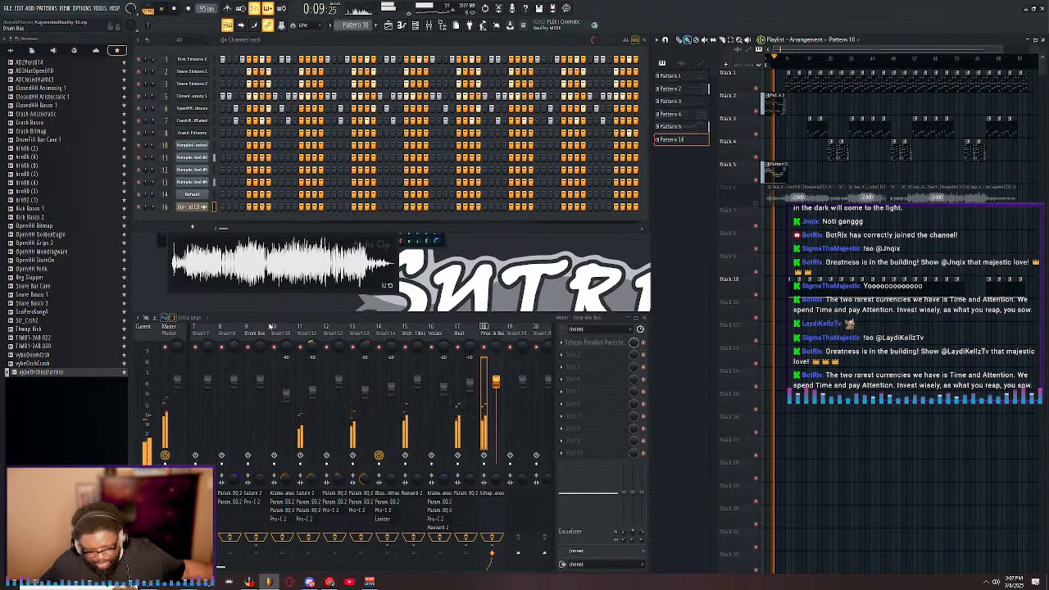
click(9, 9)
click(16, 47)
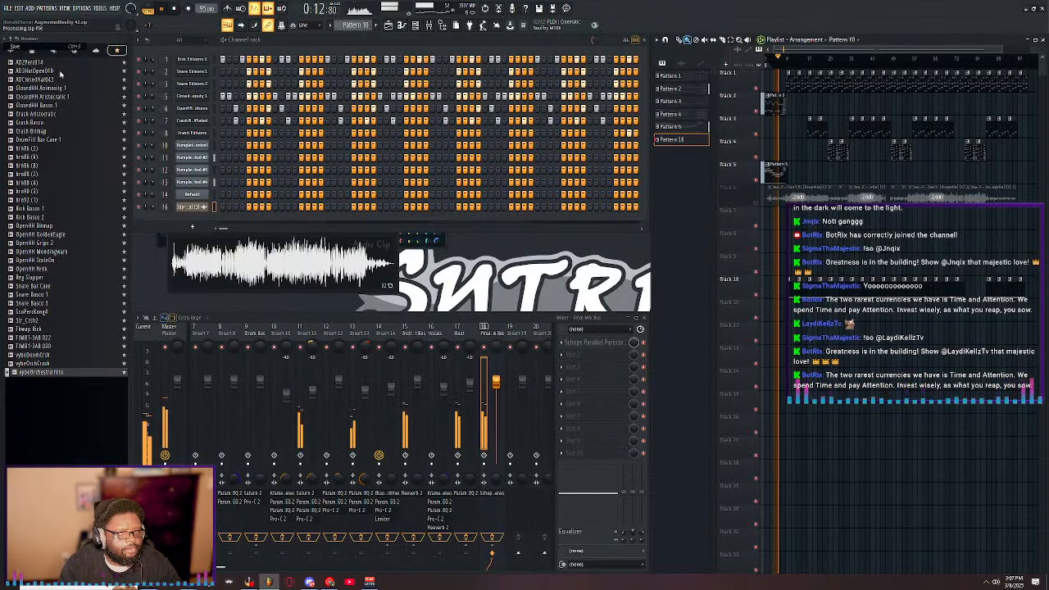
- Select Pattern 2 and view Pattern 1's Komplete Kontrol notes in the piano roll, closing it when done
click(771, 109)
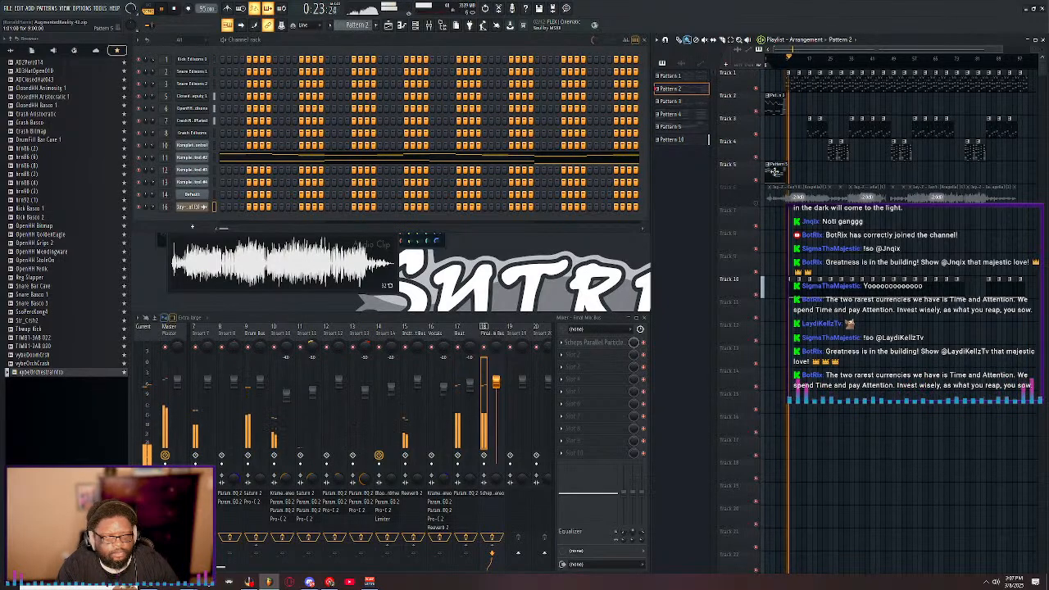
double_click(788, 83)
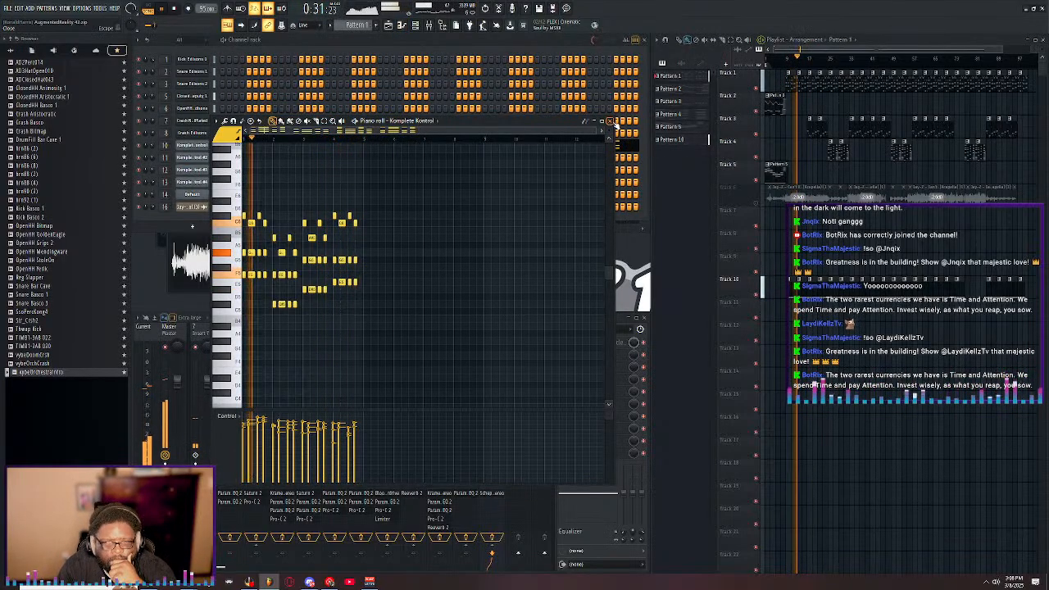
click(610, 121)
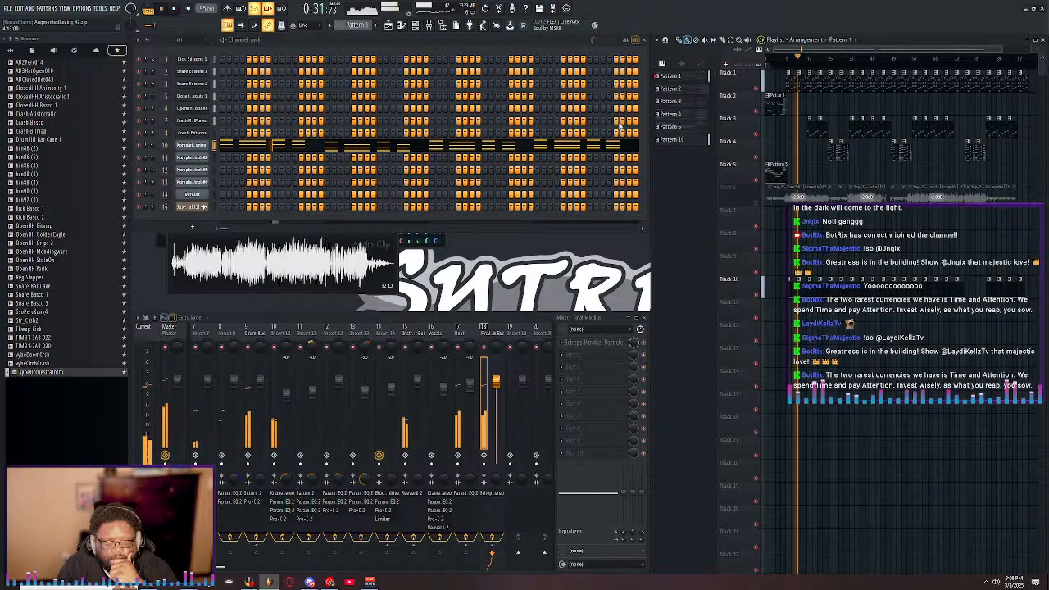
- Examine Pattern 4's Komplete Kontrol #3 notes in the piano roll, and play the arrangement from the first Track 4 clips
double_click(812, 130)
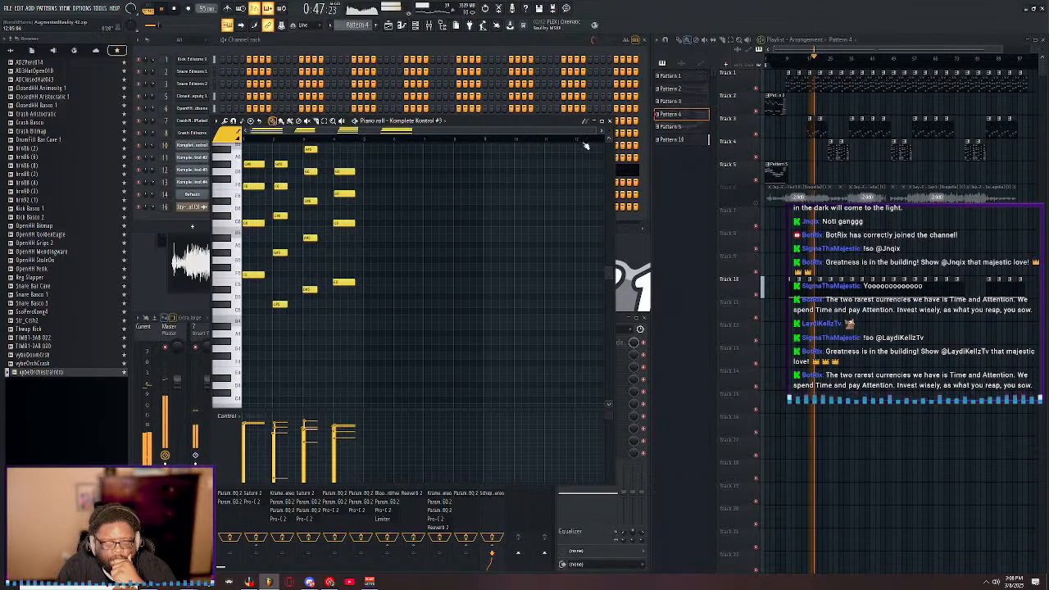
scroll(555, 140, up, 2)
scroll(481, 212, up, 3)
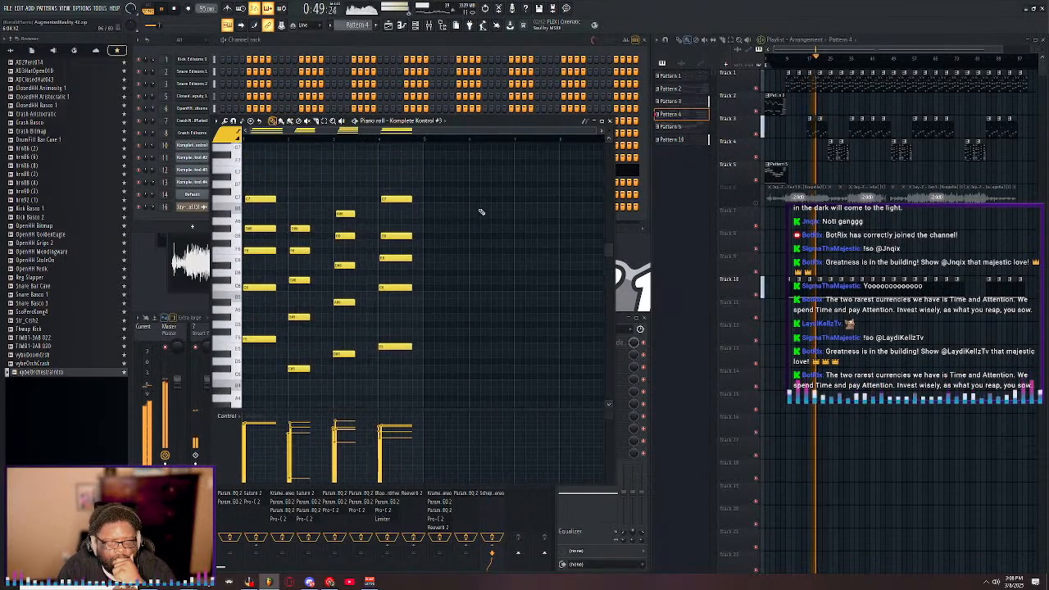
scroll(829, 61, up, 2)
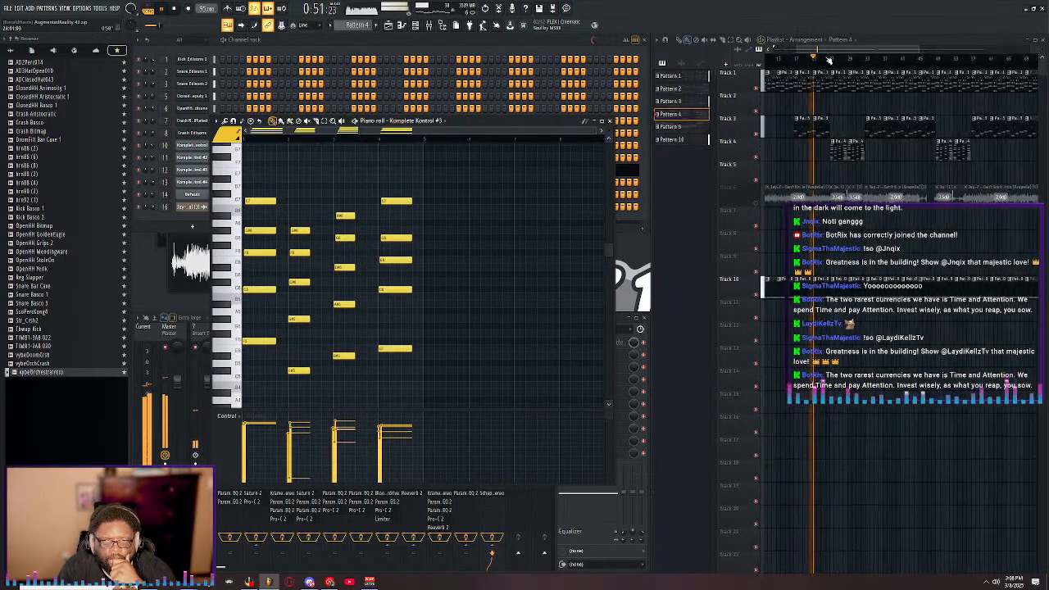
scroll(830, 60, up, 1)
click(831, 59)
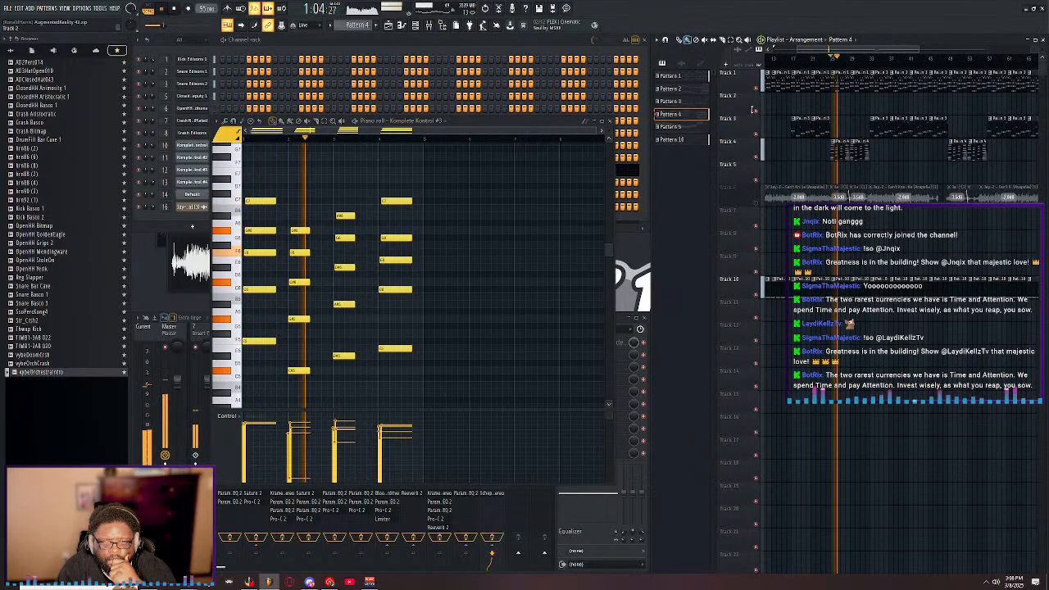
click(466, 98)
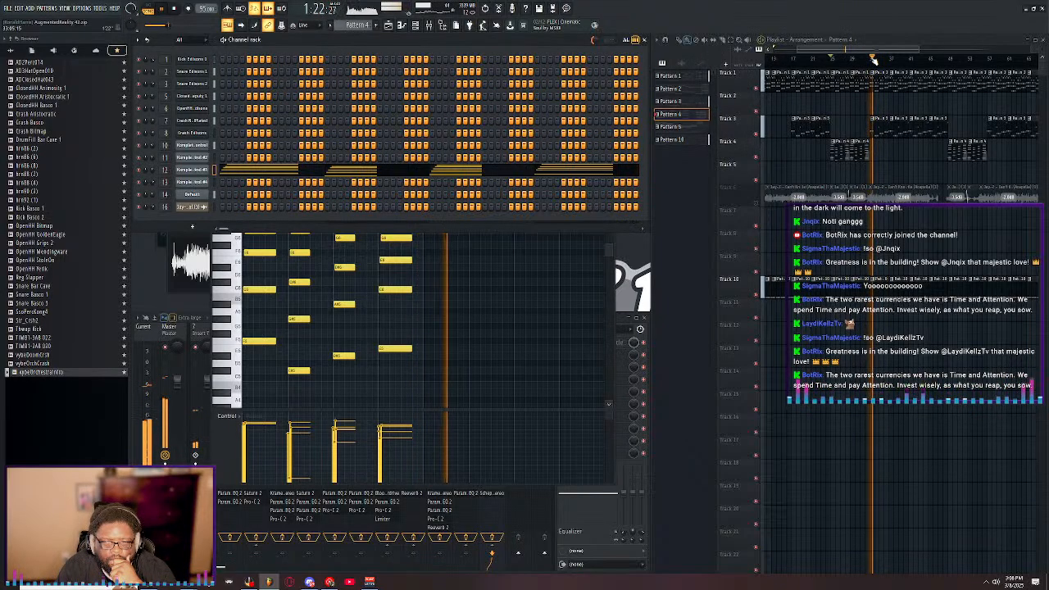
drag(878, 50, 913, 55)
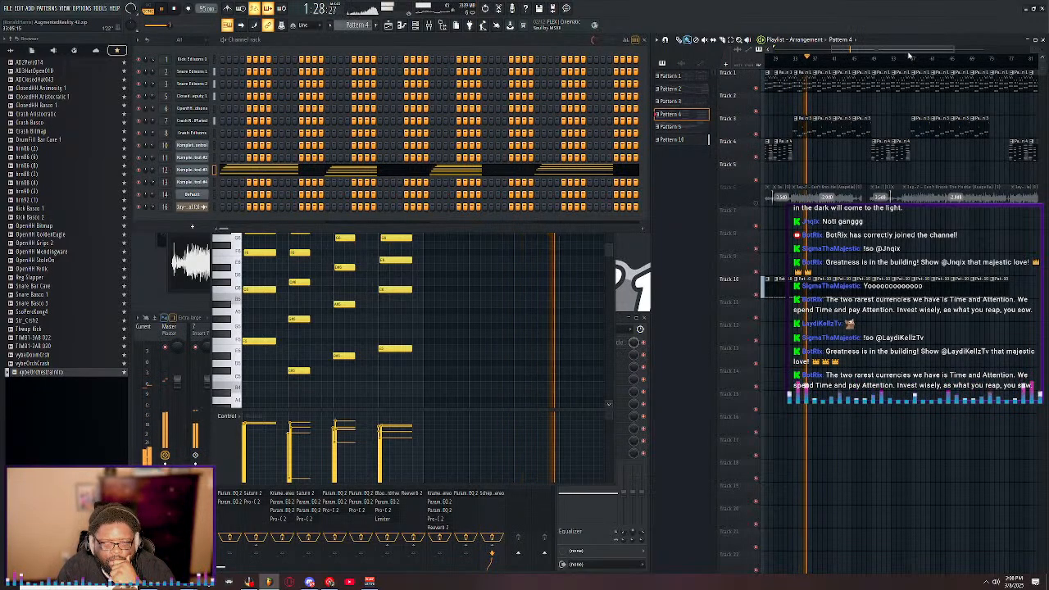
- Save the current project and open the AugmentedReality 43 project
click(7, 8)
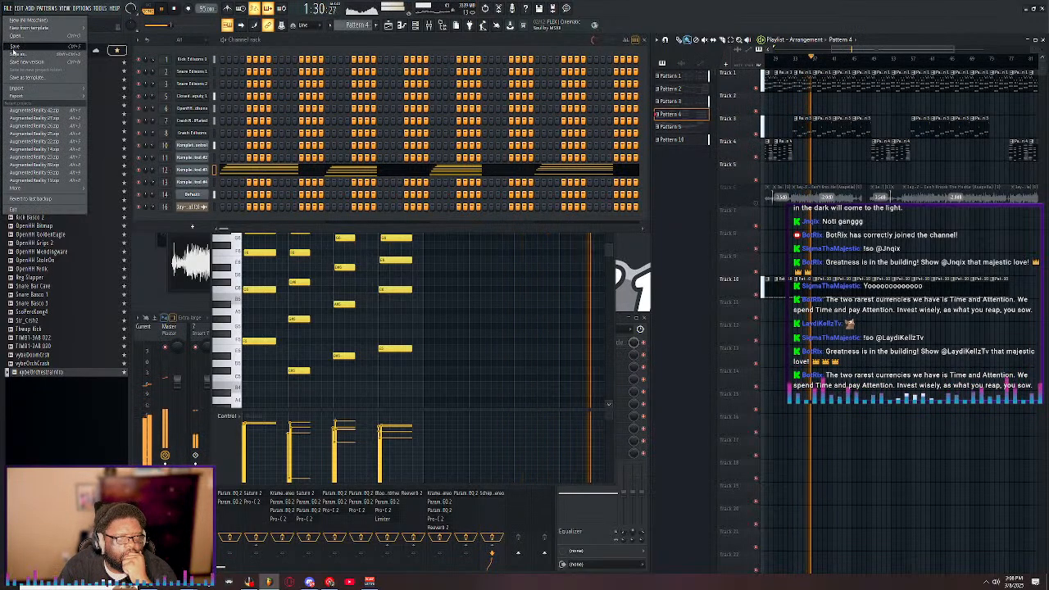
click(13, 50)
click(7, 7)
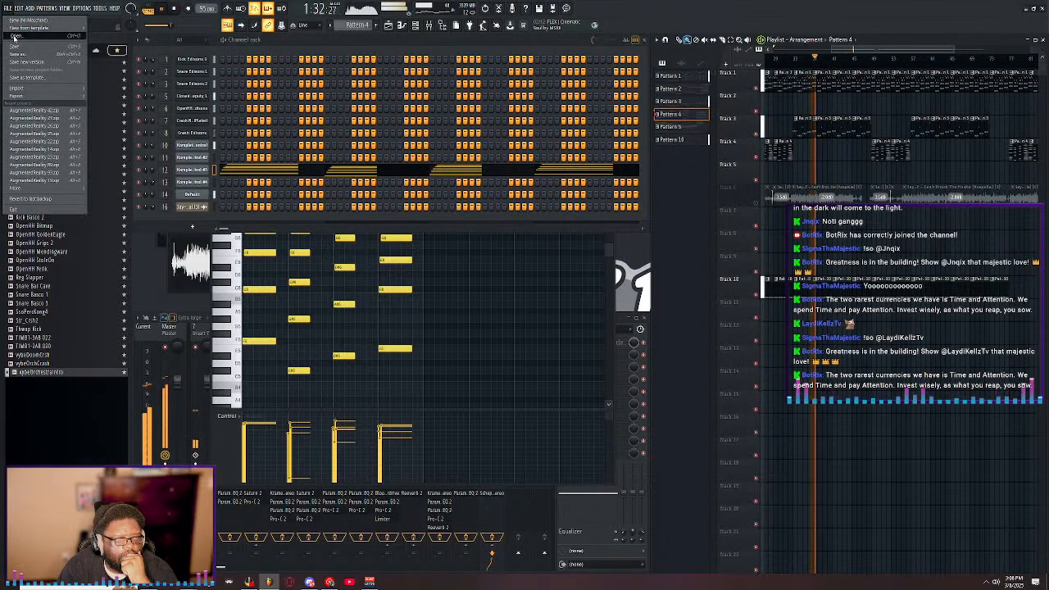
click(13, 37)
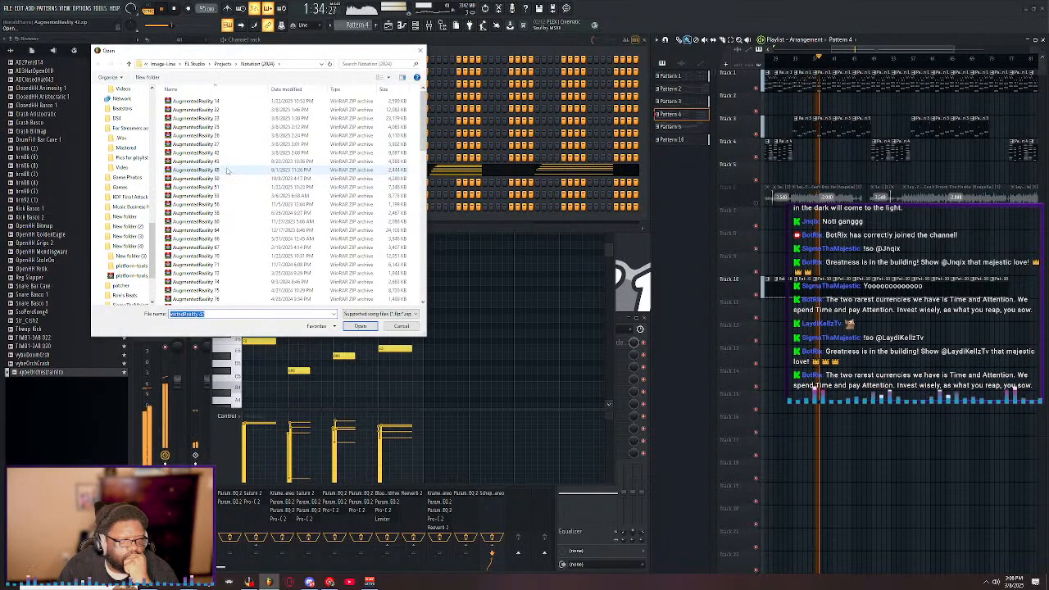
key(Escape)
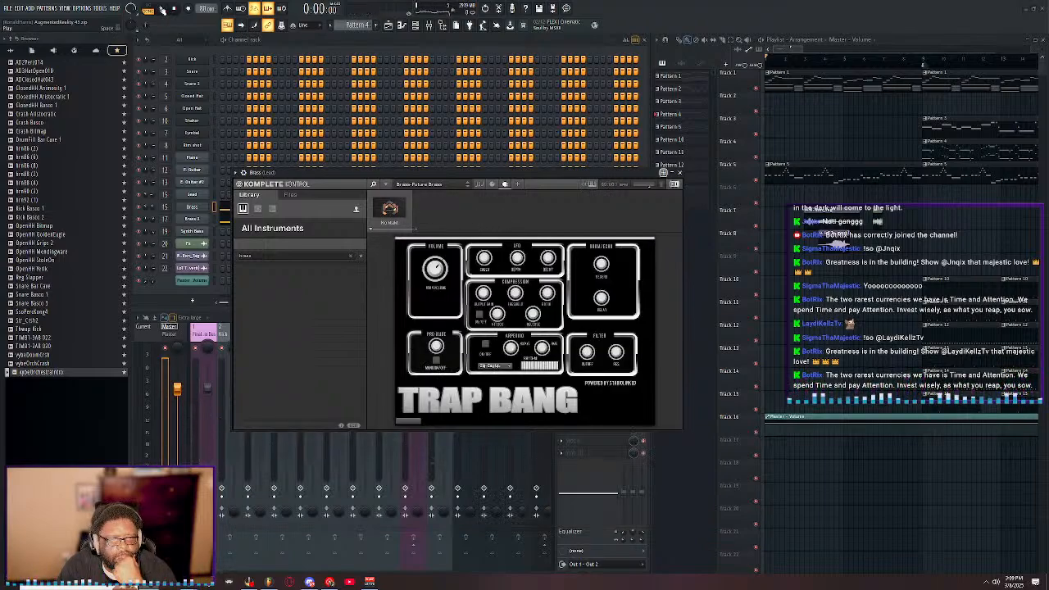
- Start playback of the opened project and close the Brass channel's Komplete Kontrol window
click(163, 9)
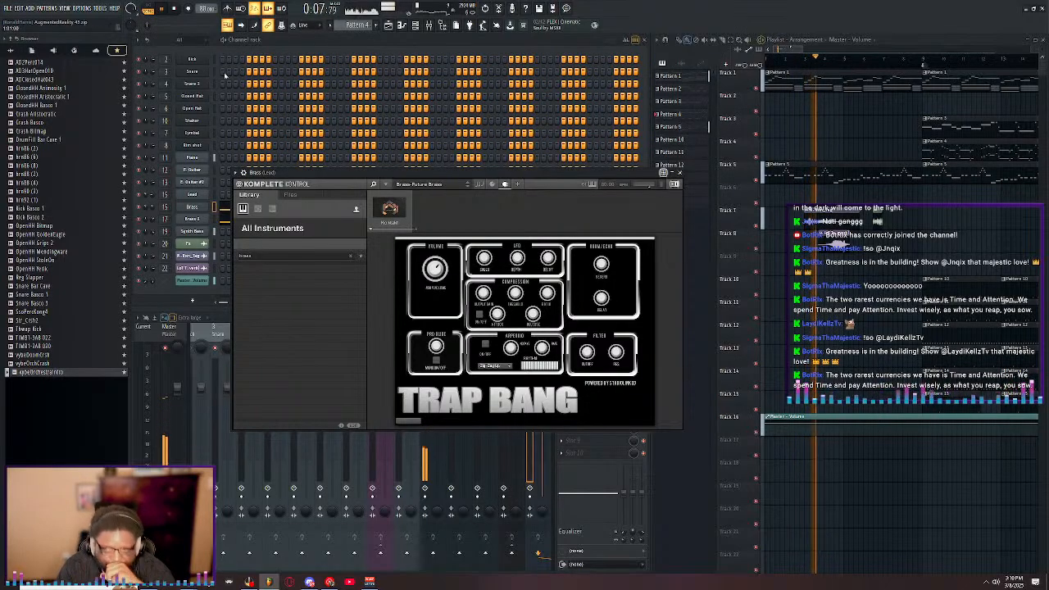
scroll(832, 64, down, 3)
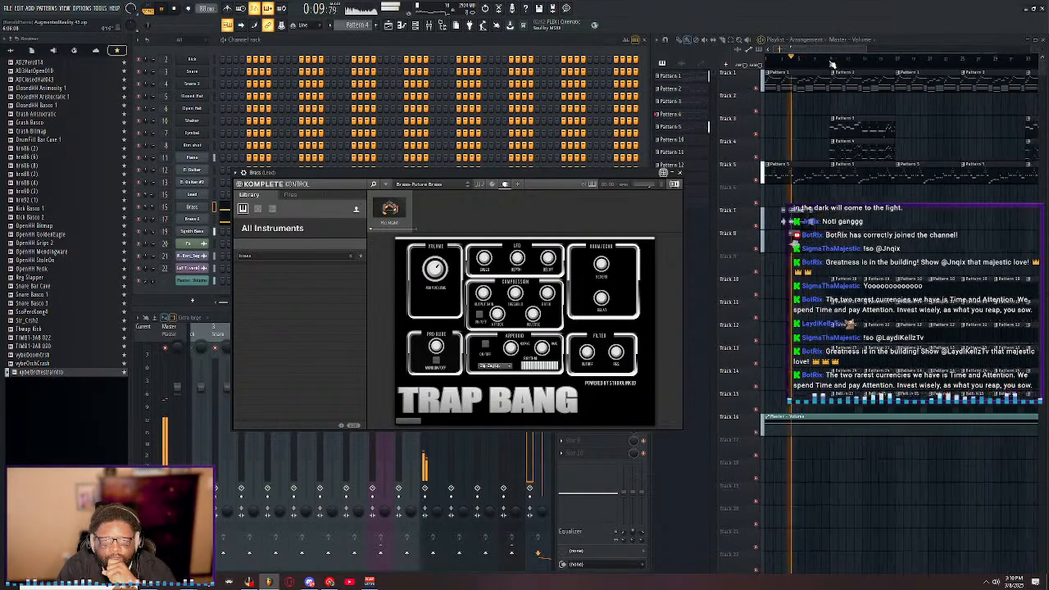
scroll(832, 64, down, 4)
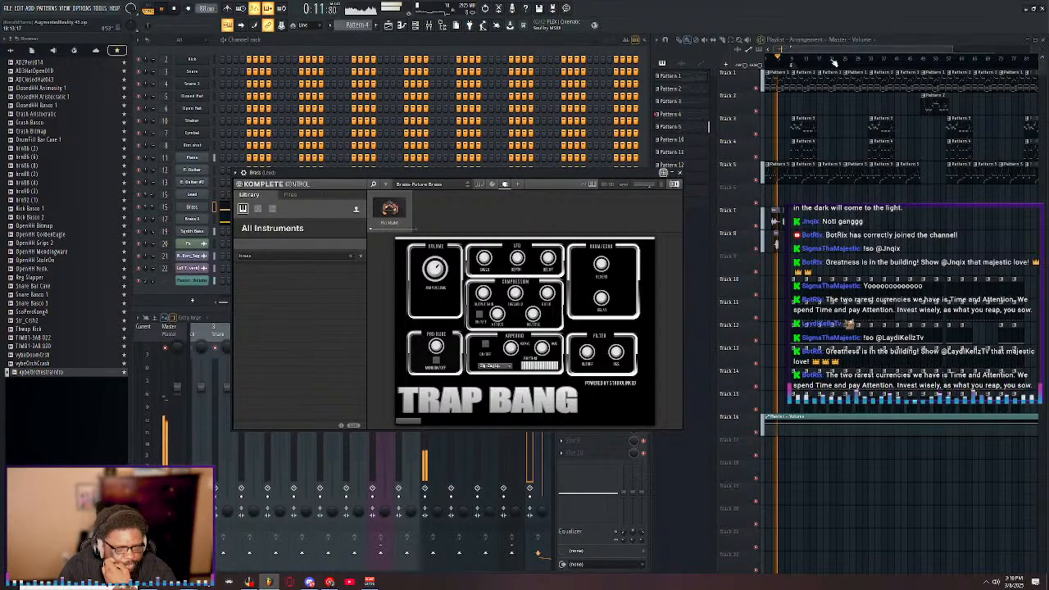
click(680, 174)
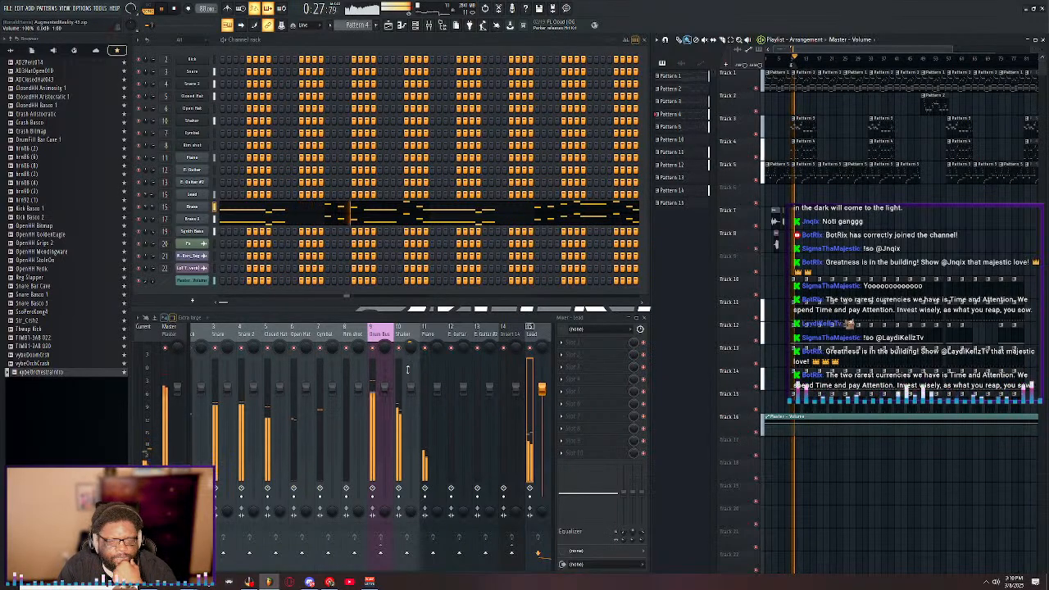
- Look through the mixer levels during playback and select the Kick and Snare tracks to examine them
scroll(402, 336, right, 4)
scroll(401, 336, left, 4)
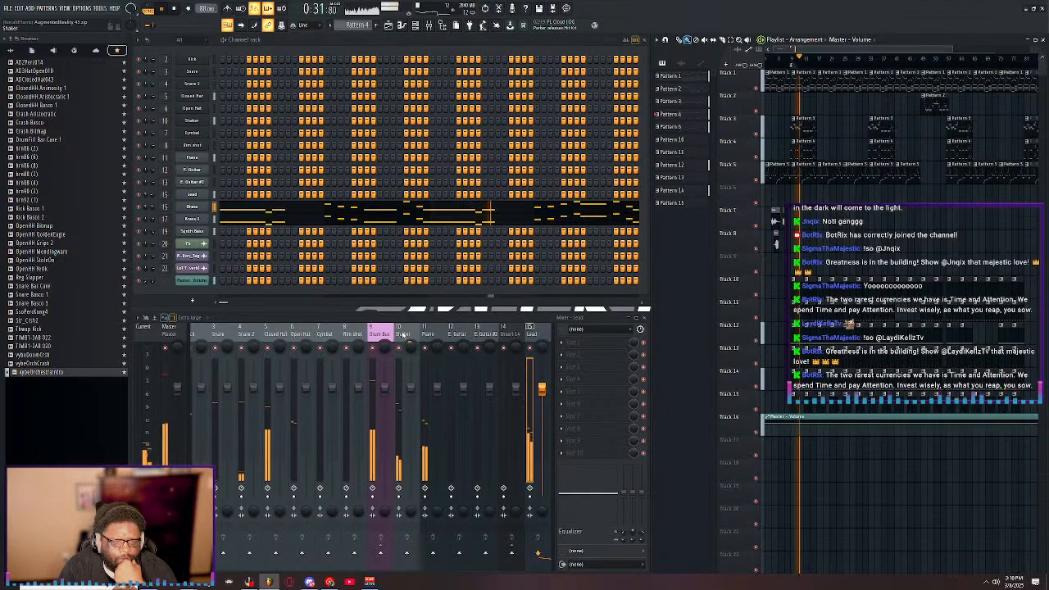
scroll(203, 335, left, 1)
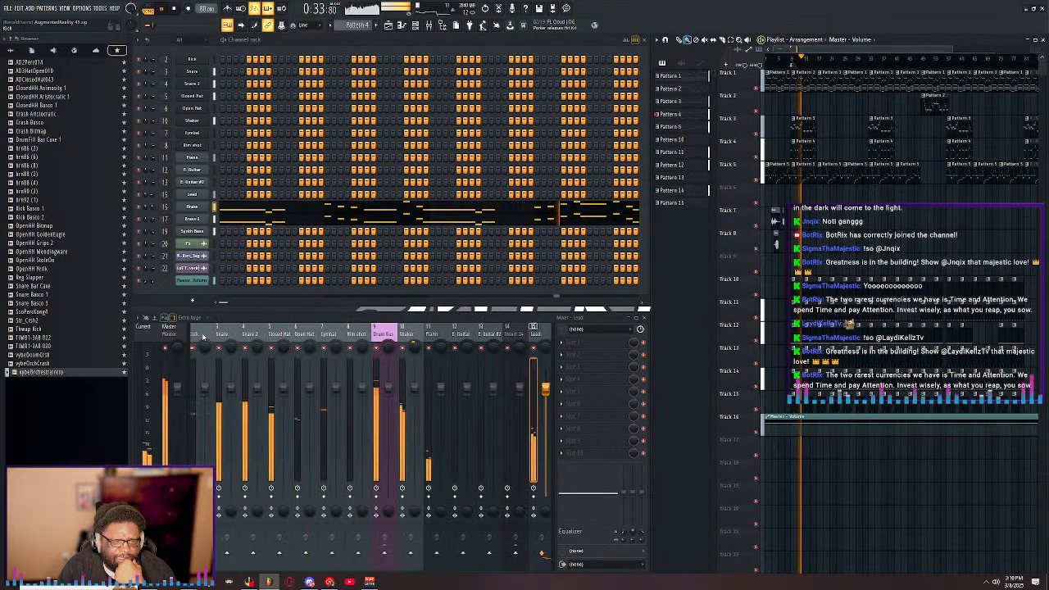
click(221, 332)
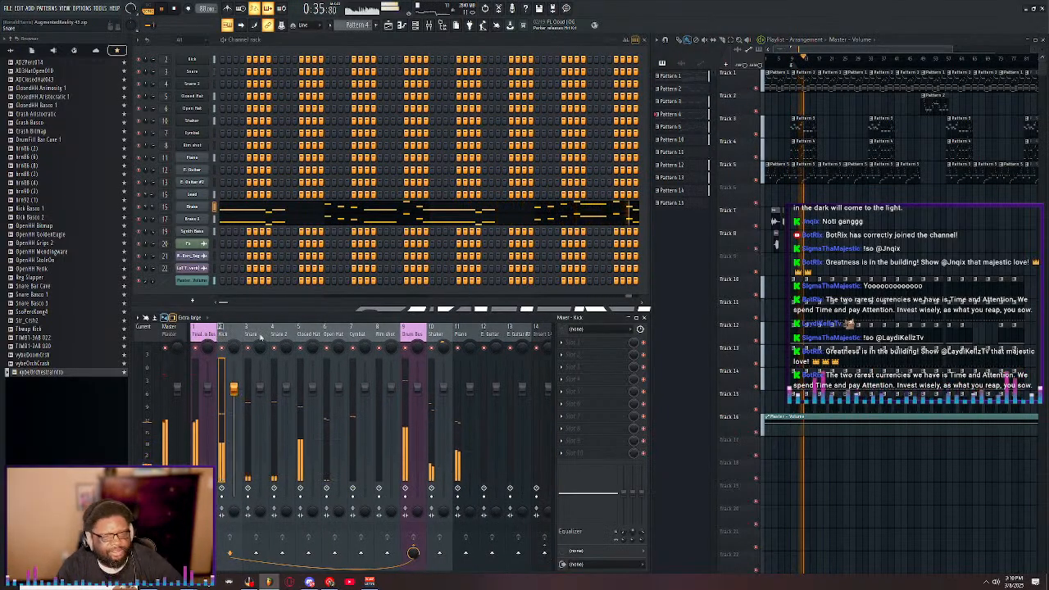
click(252, 334)
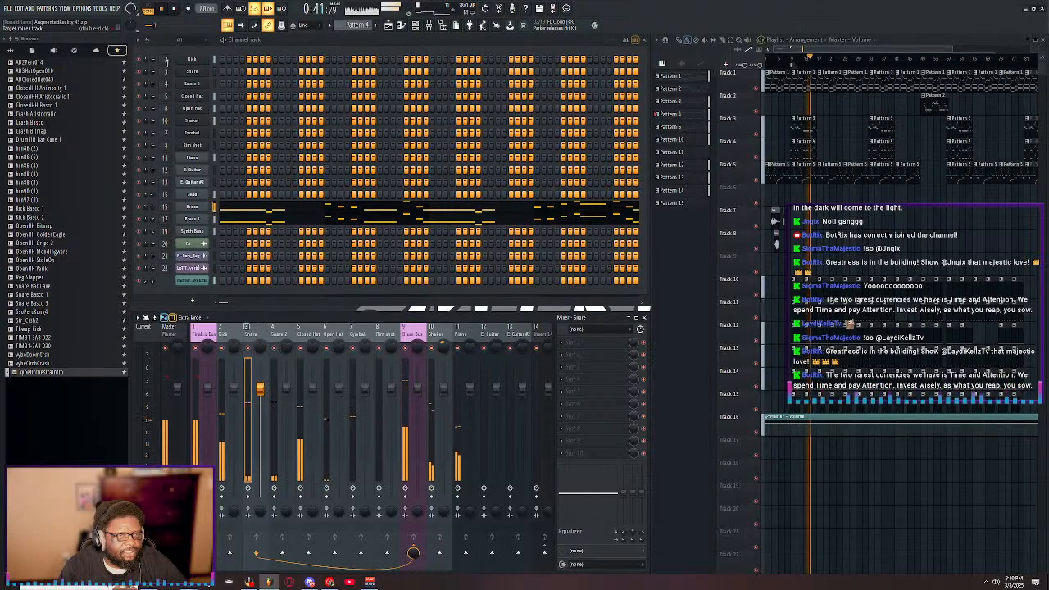
- Select the Kick channel's mixer track and lower the Snare channel's volume to 65% (-8.5 dB)
click(166, 60)
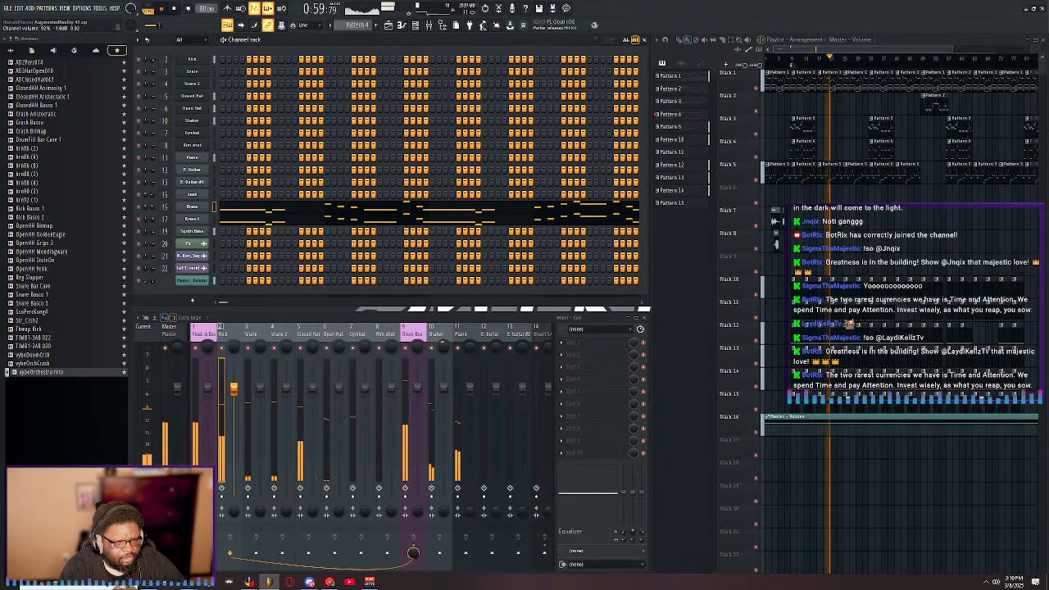
drag(152, 72, 153, 87)
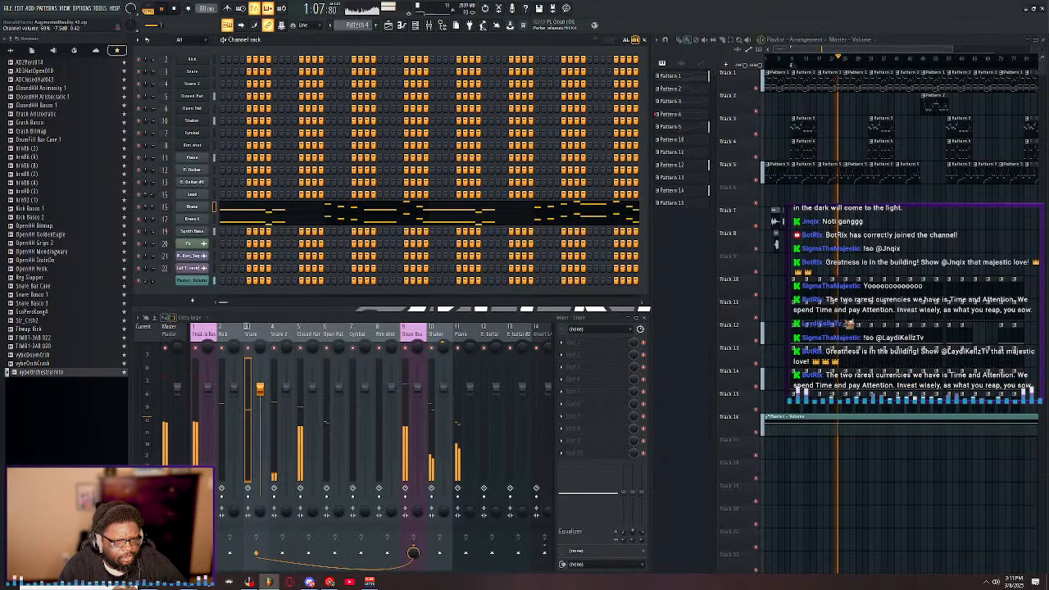
drag(153, 87, 154, 71)
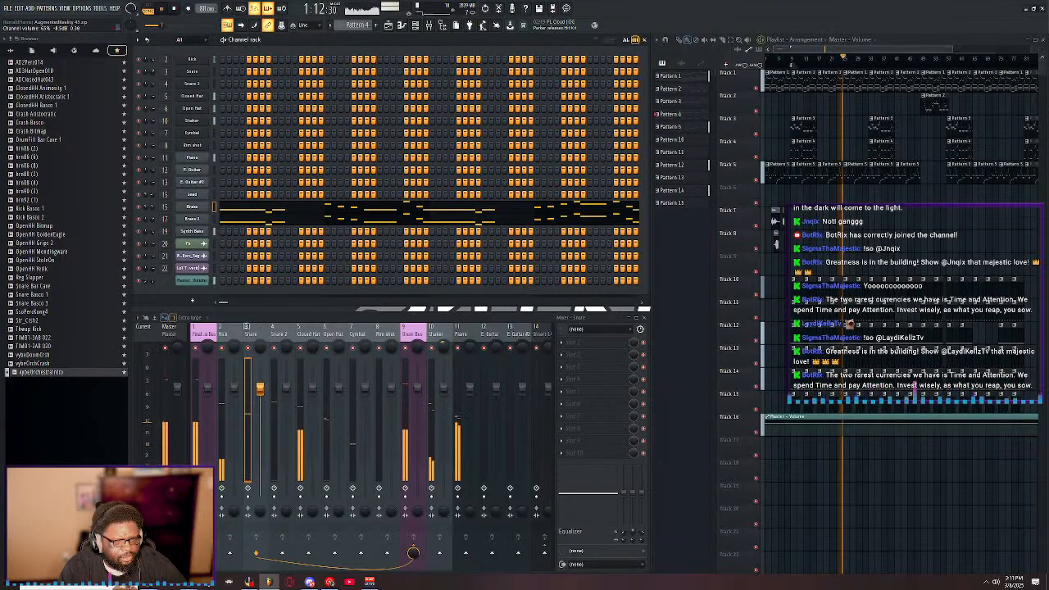
- Select the Snare 2 channel's mixer track and lower the channel's volume to about 59% (-10.1 dB)
click(167, 83)
drag(154, 84, 153, 82)
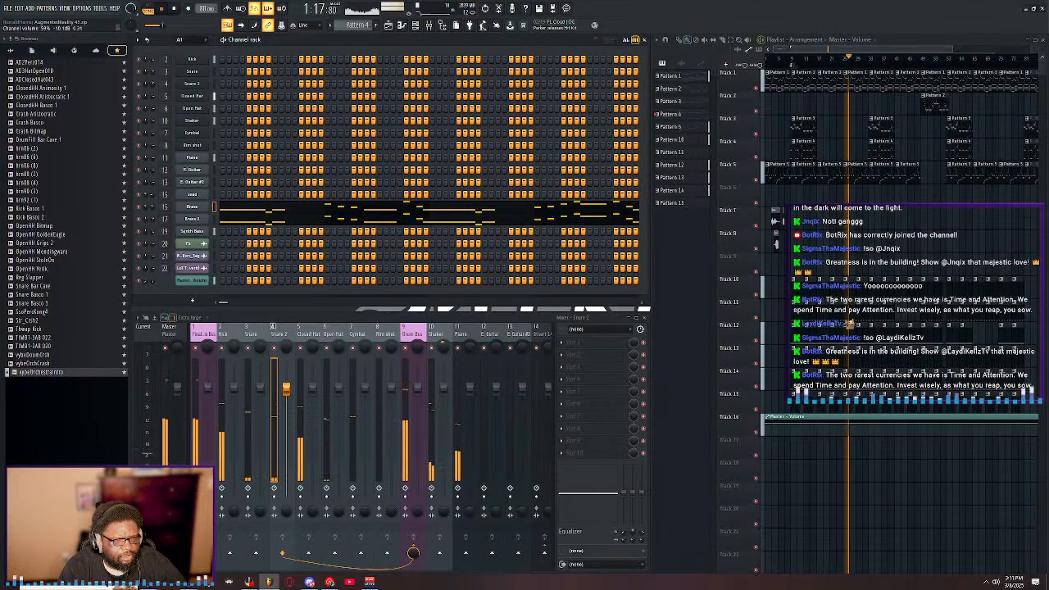
drag(154, 82, 153, 82)
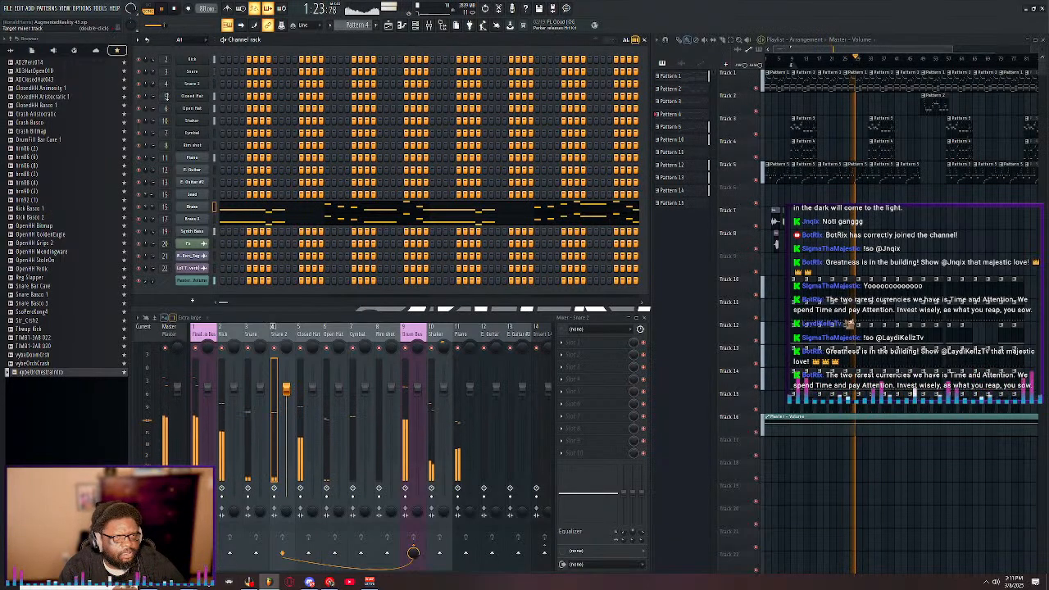
- Going through their mixer tracks, set the channel volumes of Closed Hat to 47%, Open Hat to 62% and Shaker to 64%
click(164, 97)
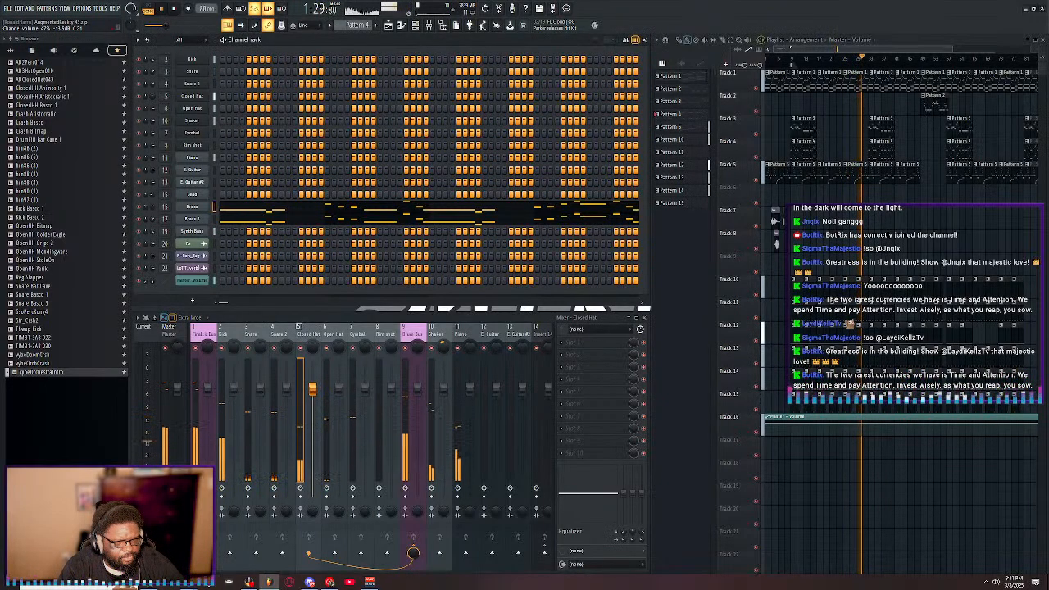
double_click(164, 108)
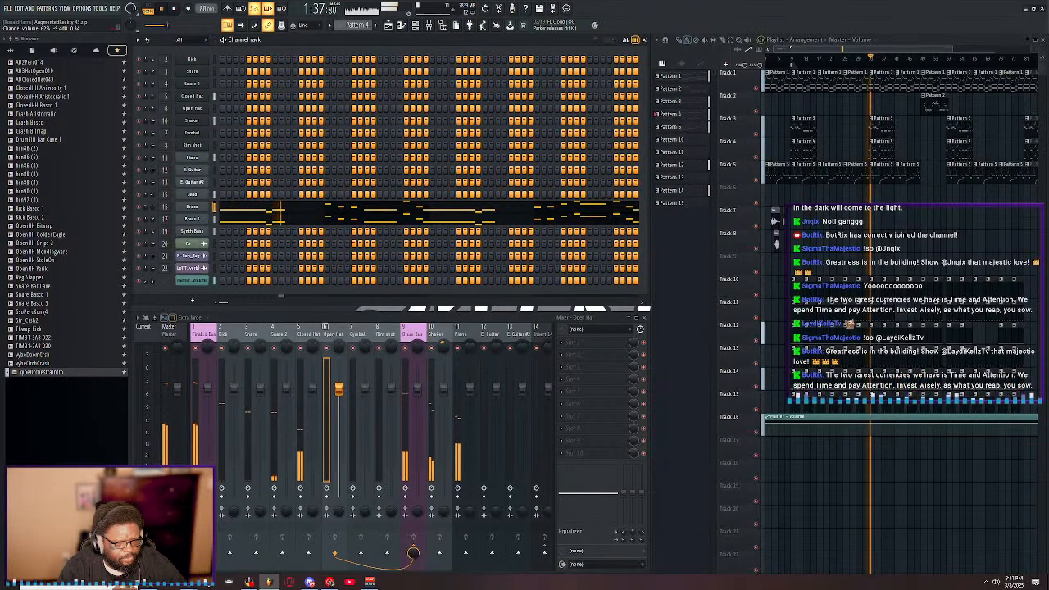
double_click(164, 120)
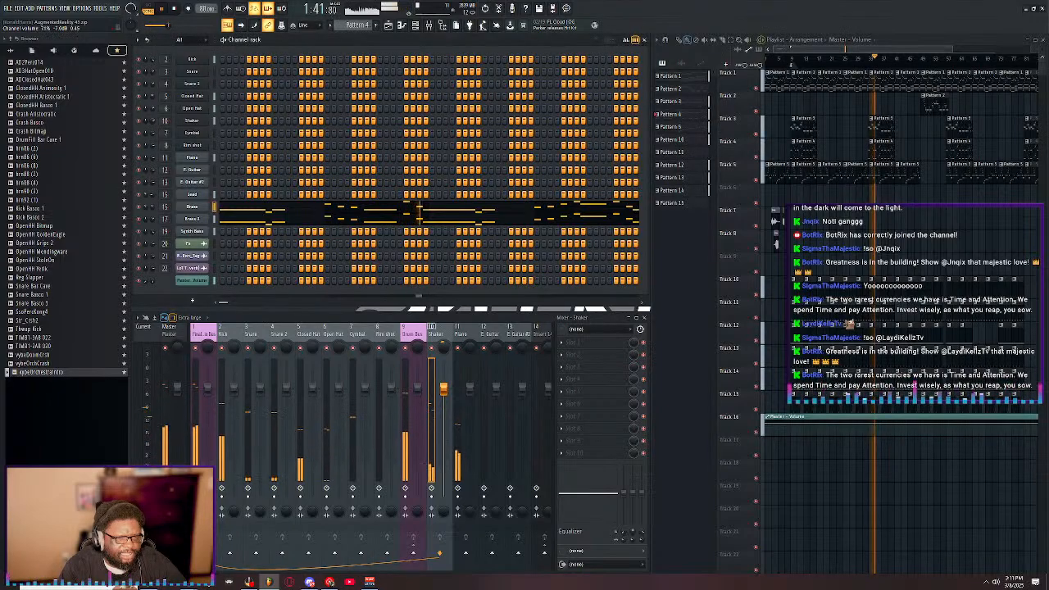
drag(153, 121, 152, 117)
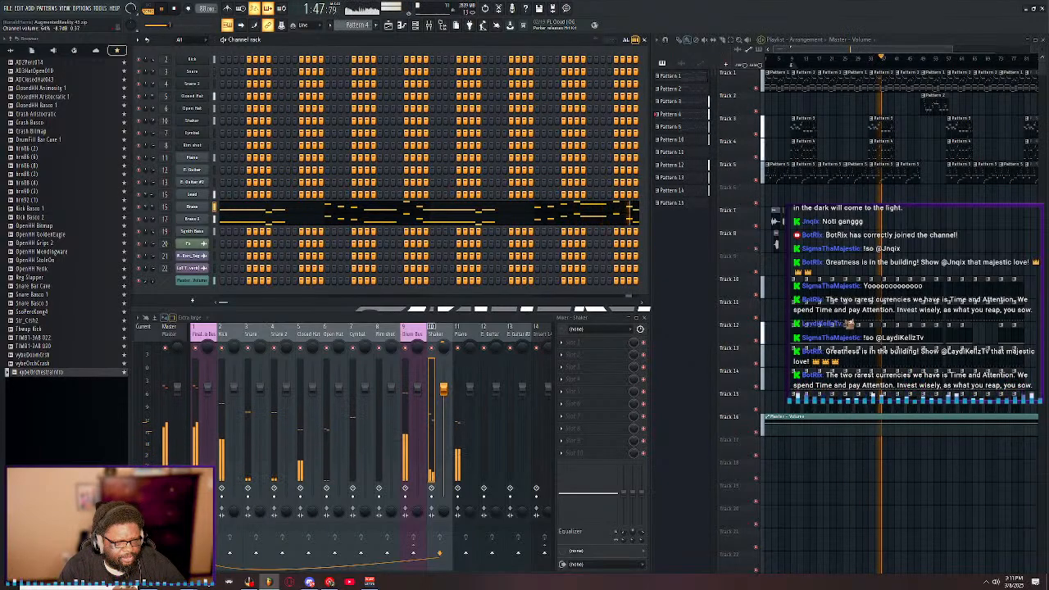
- Select the Cymbal channel's mixer track and audition the song from the 0:24 and 0:48 positions to listen for the cymbal
click(166, 133)
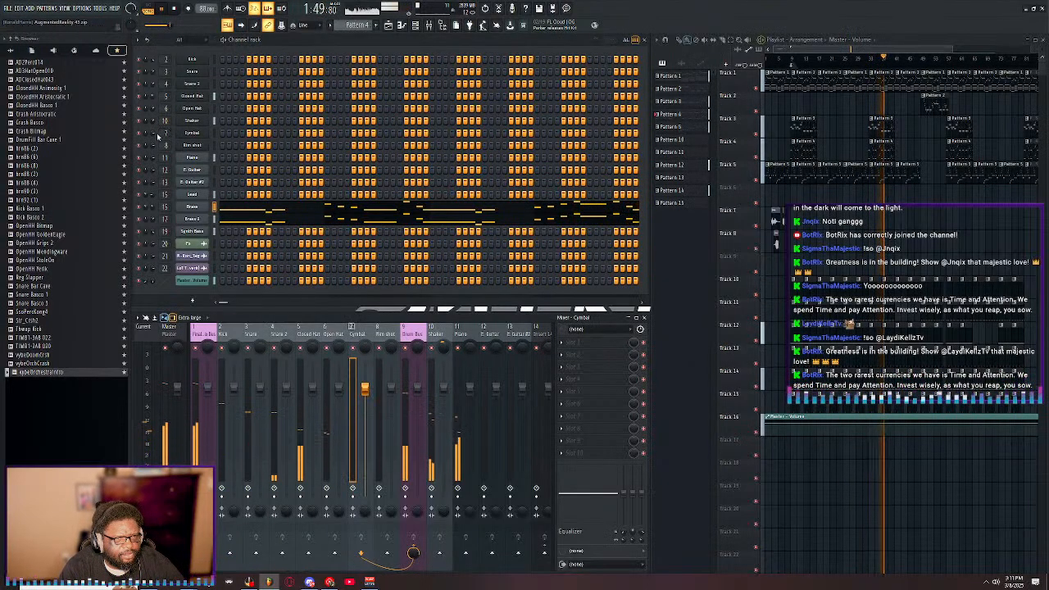
key(space)
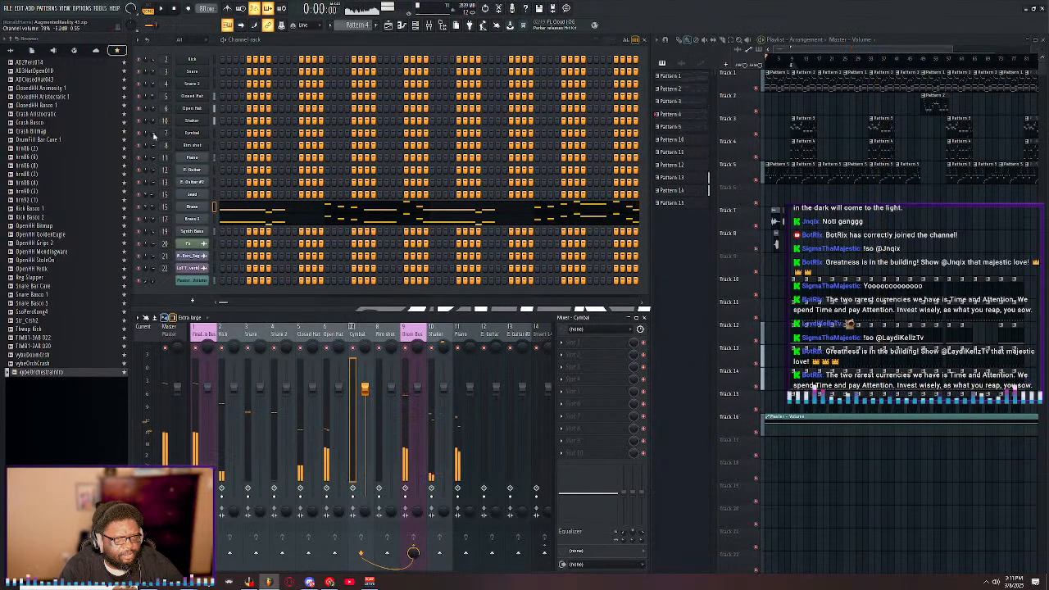
click(791, 59)
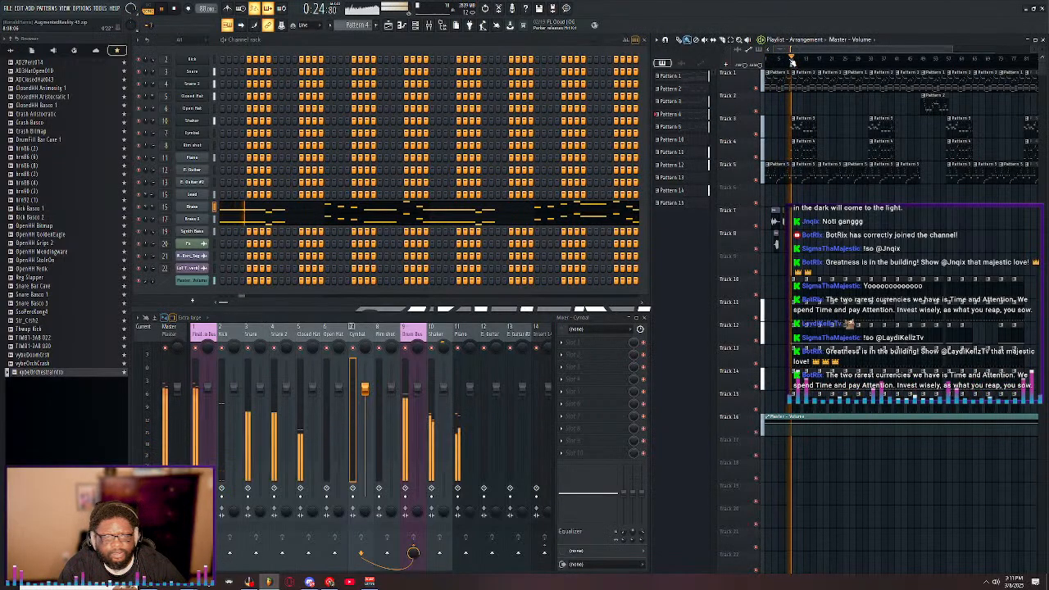
click(792, 62)
key(space)
key(space)
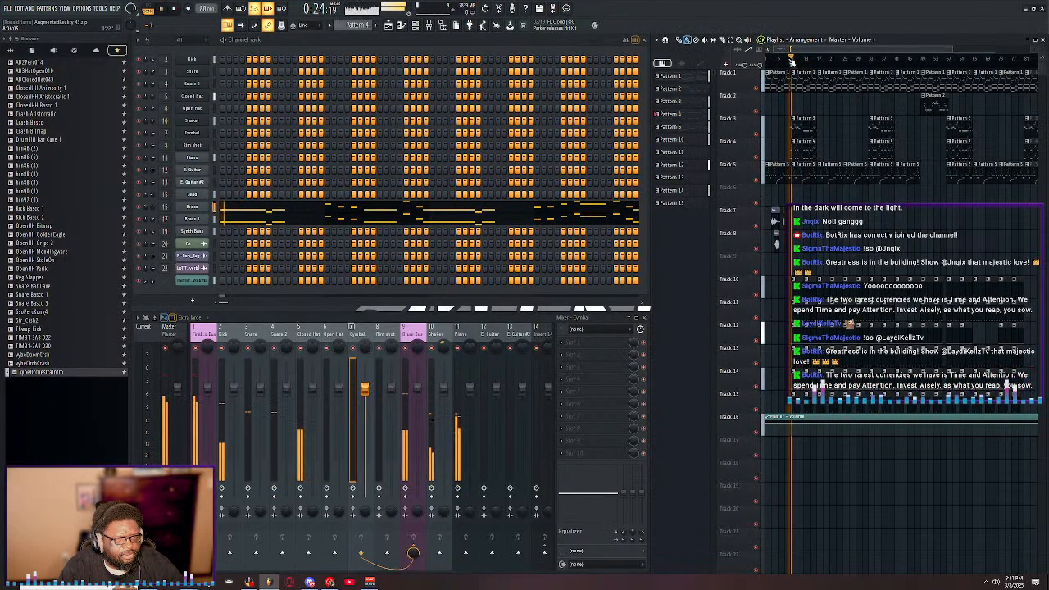
key(space)
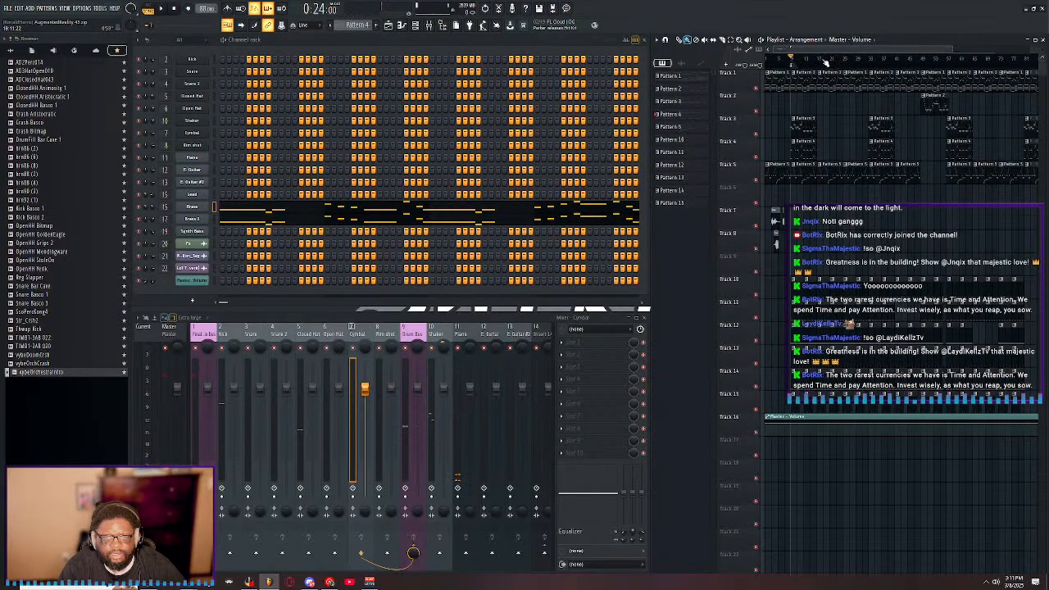
key(space)
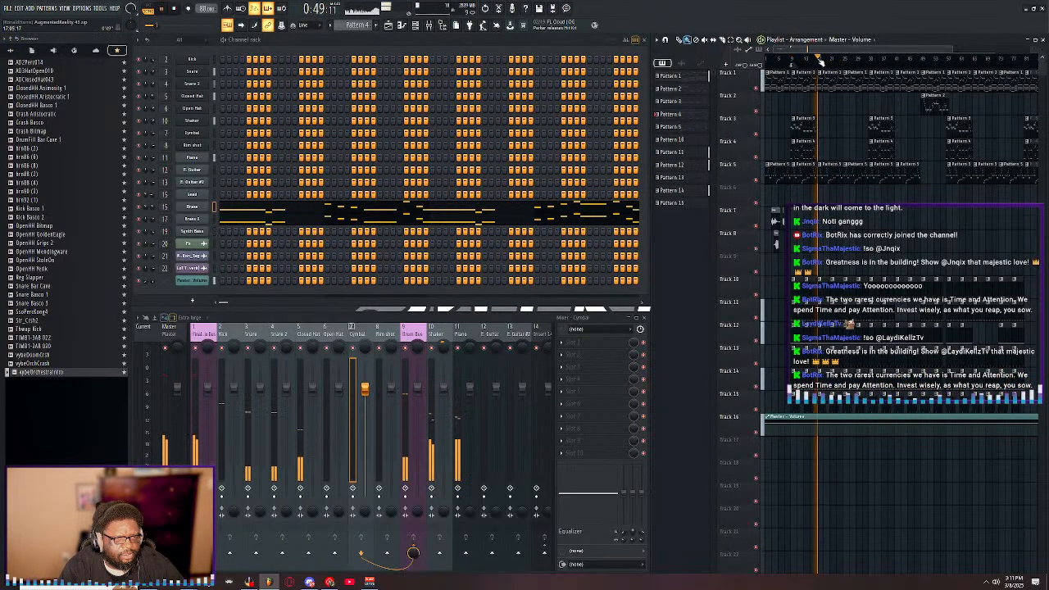
key(space)
key(space)
key(space)
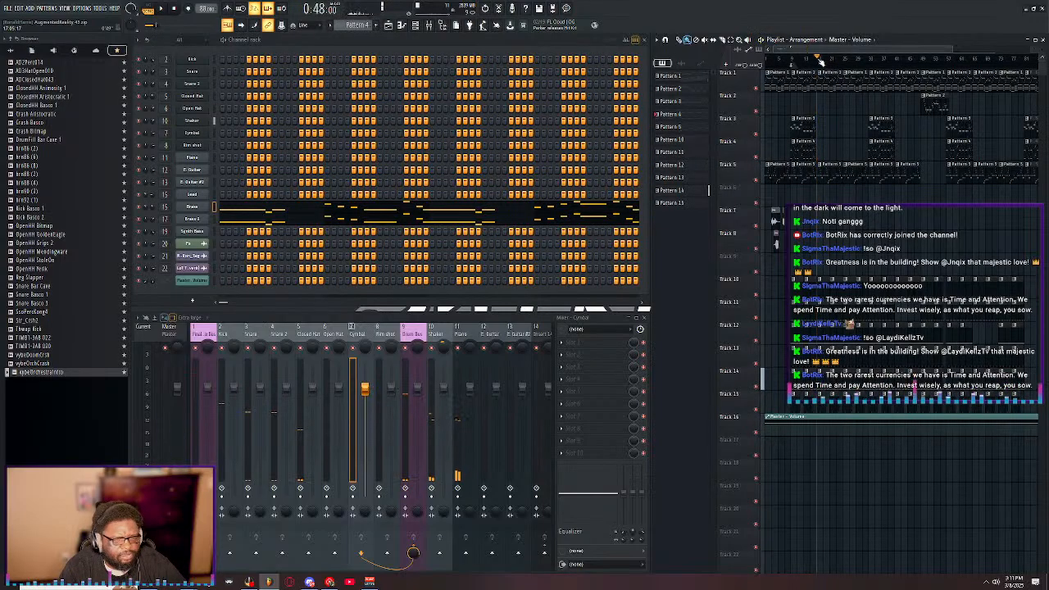
- Examine the drum pattern clips in the playlist's bar 9 section, from Pattern 10 through Pattern 15, to find the cymbal part
scroll(851, 61, up, 4)
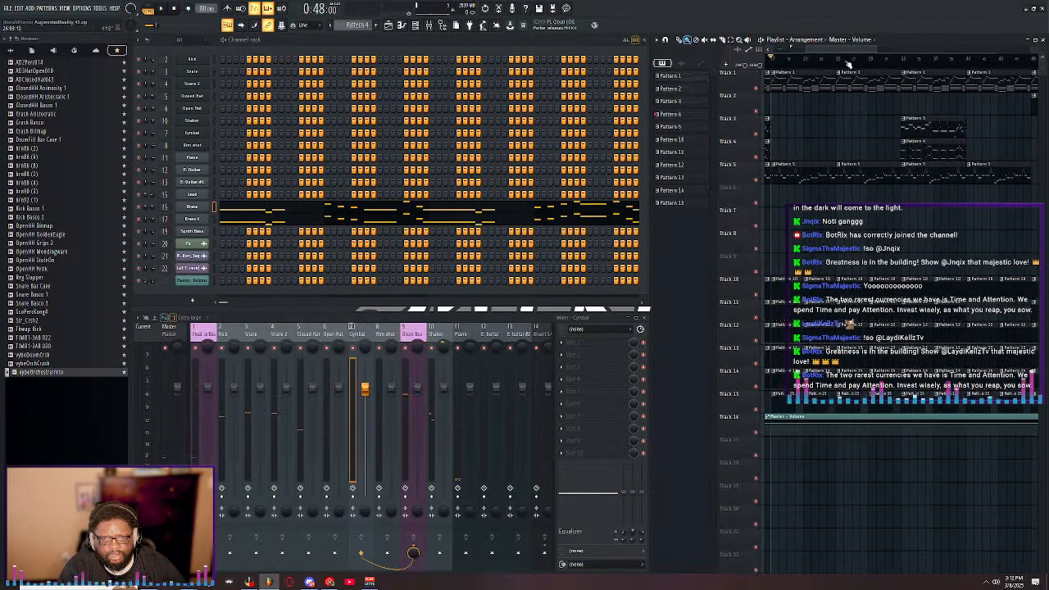
drag(850, 52, 848, 52)
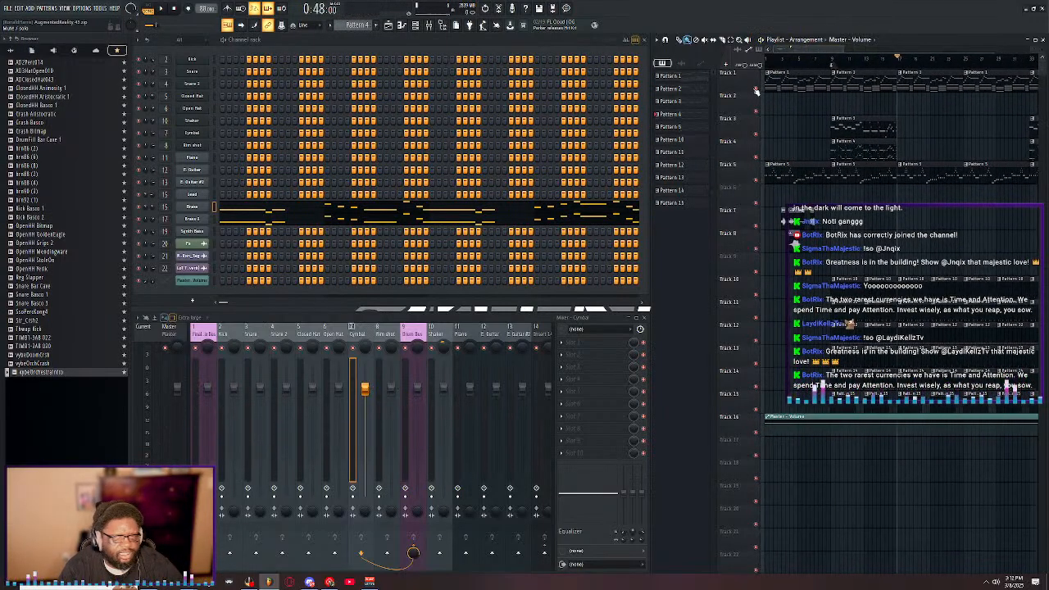
click(843, 283)
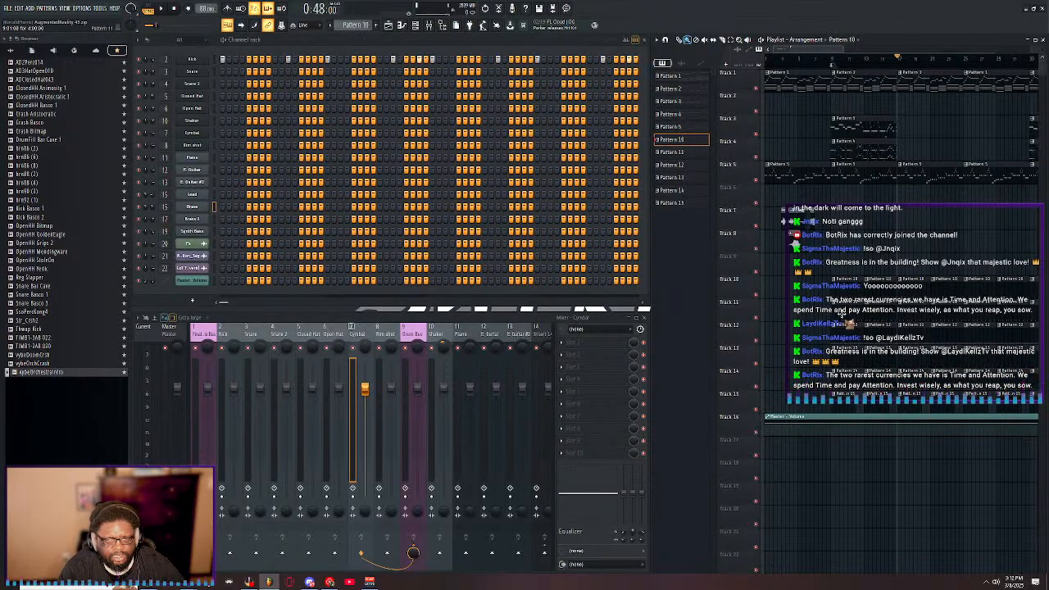
click(842, 316)
click(849, 324)
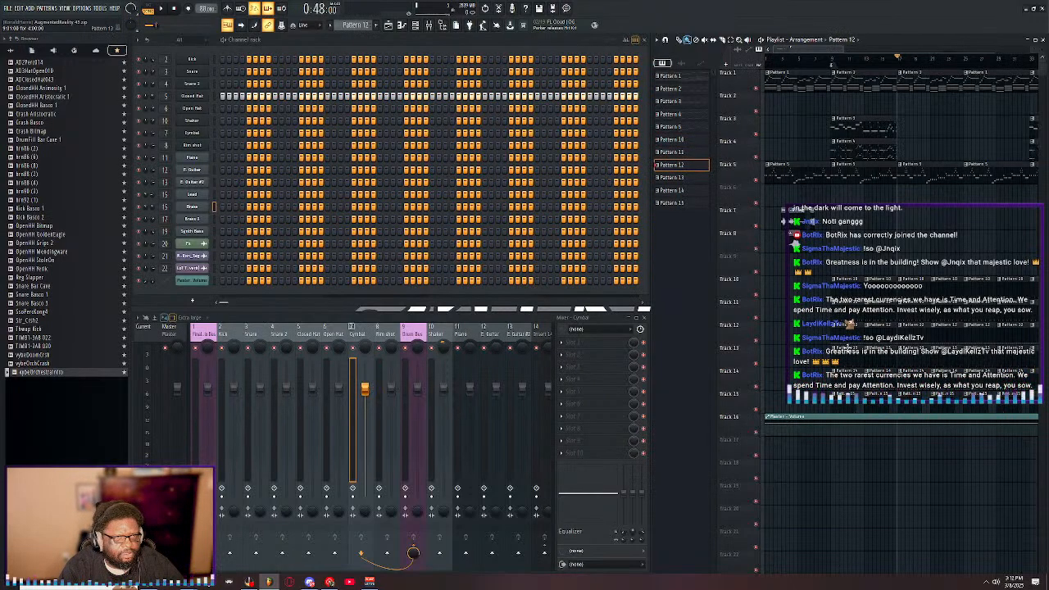
click(847, 349)
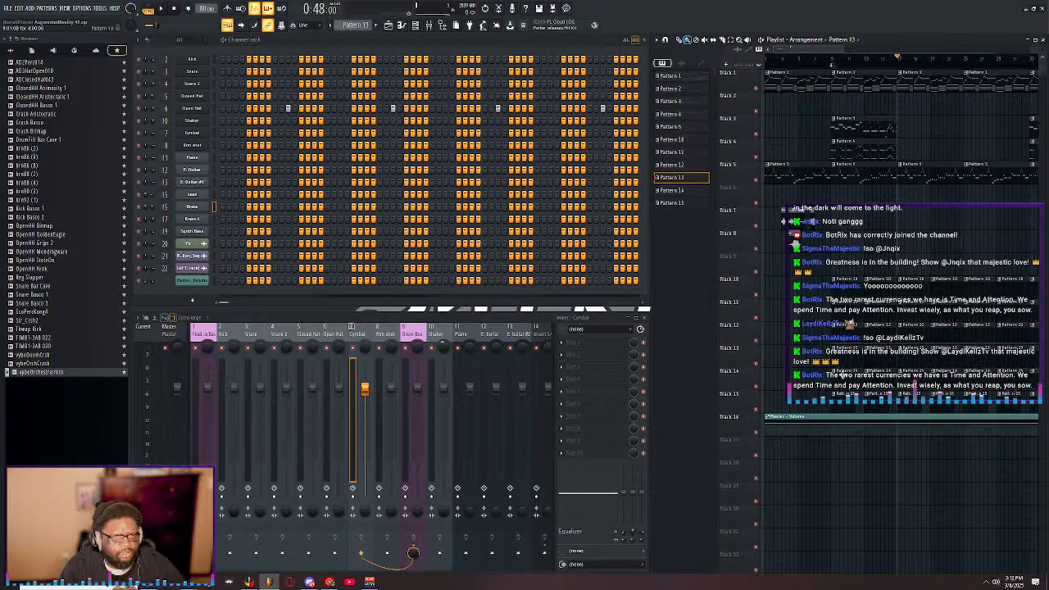
click(915, 393)
click(842, 400)
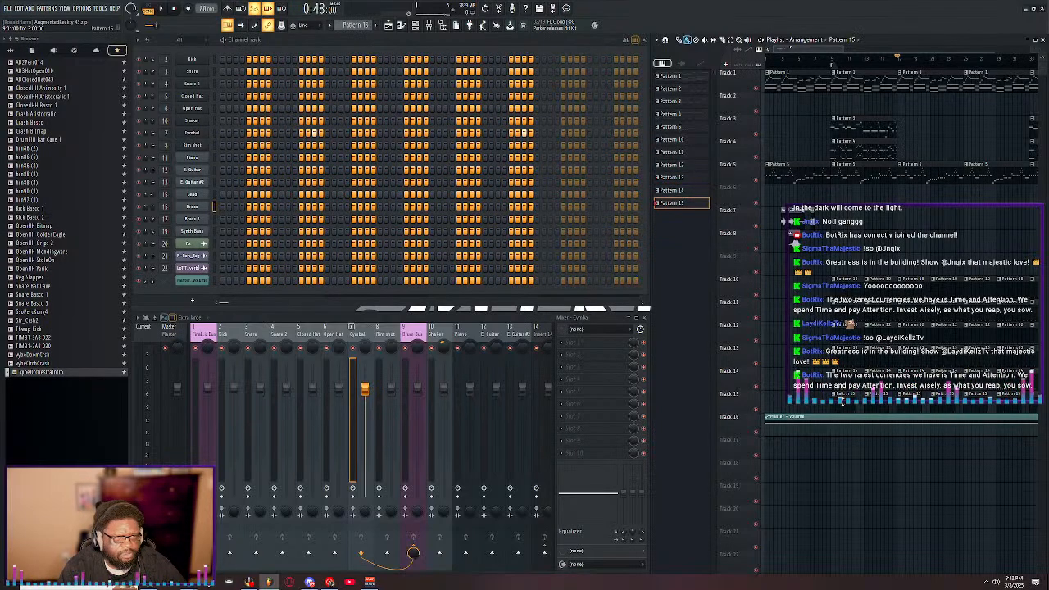
- Resume playback and jump ahead to bar 33, where the Pattern 3 clip starts
key(space)
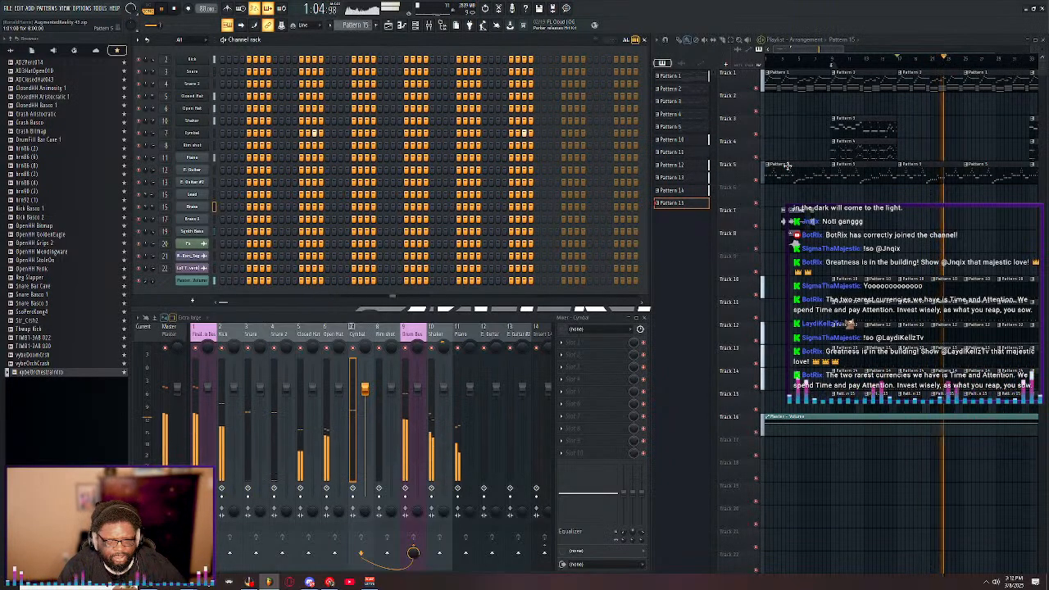
drag(826, 51, 861, 51)
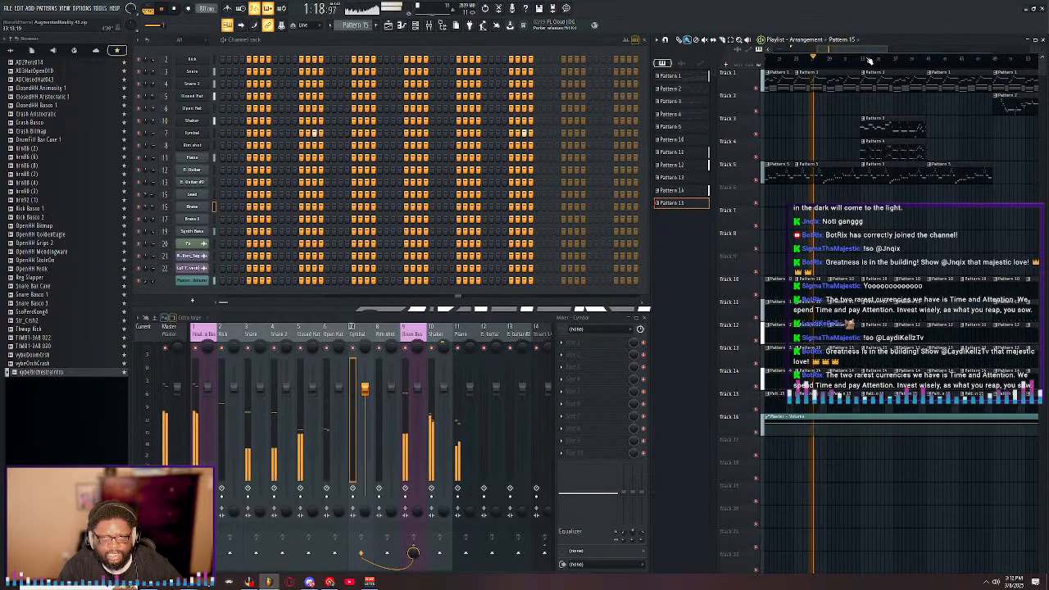
click(863, 59)
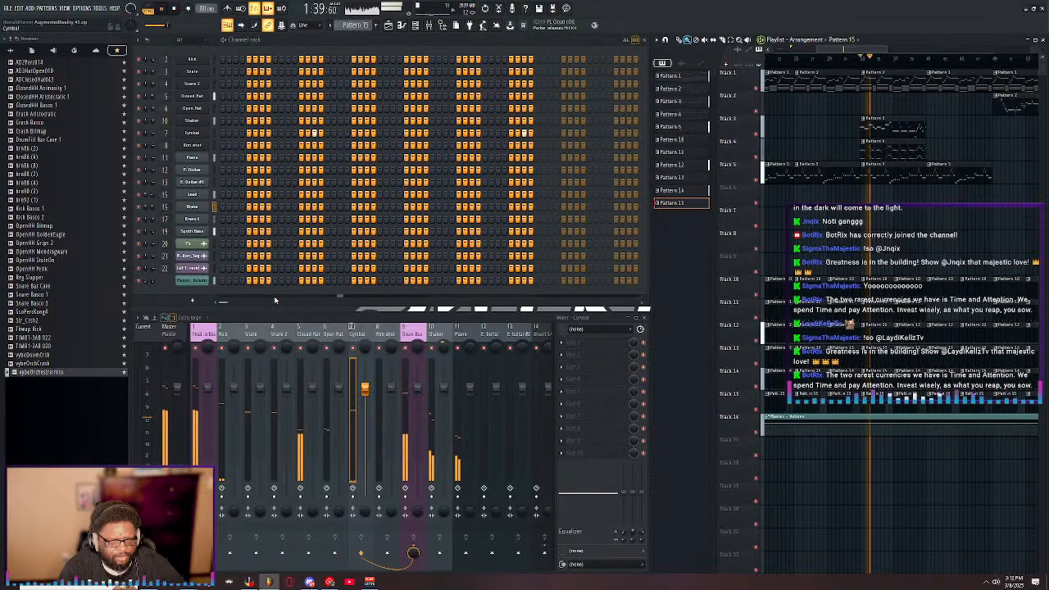
- Keep the Lead channel on mixer track 15 and route the Brass channel to mixer track 16
double_click(165, 208)
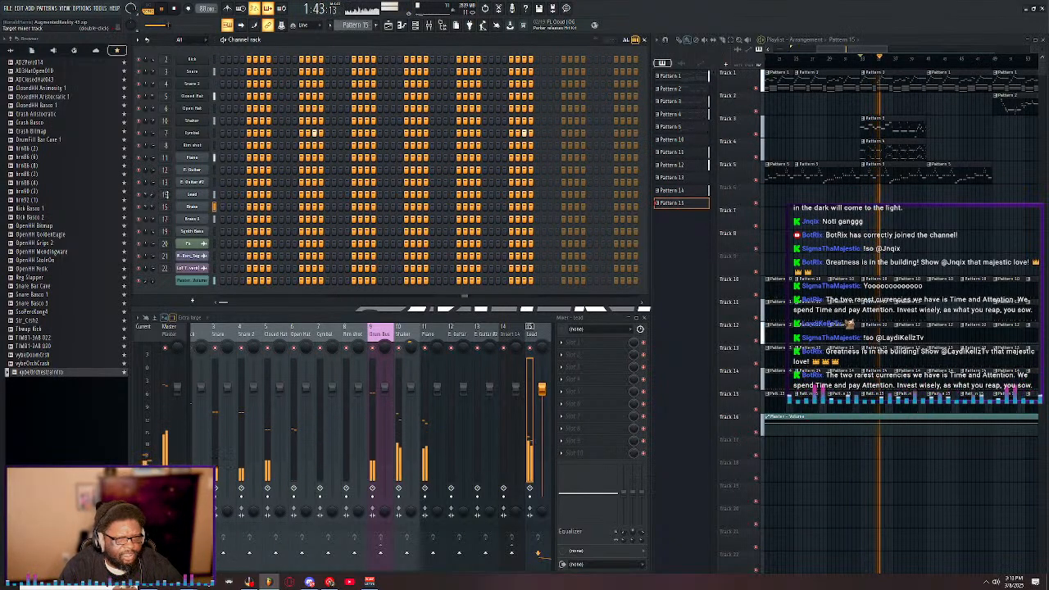
scroll(165, 194, down, 1)
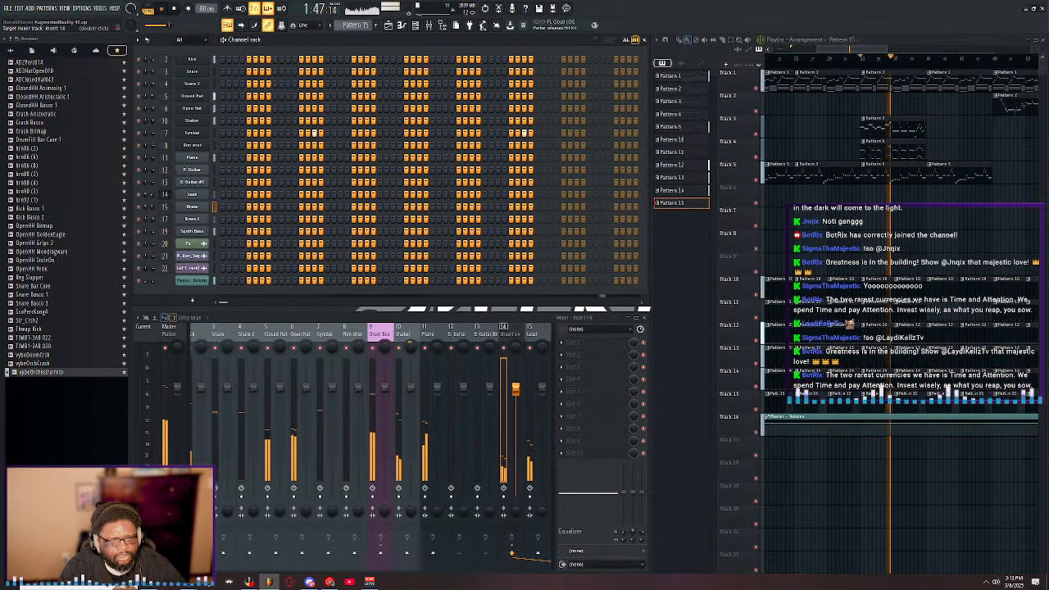
scroll(165, 194, up, 1)
scroll(484, 327, right, 2)
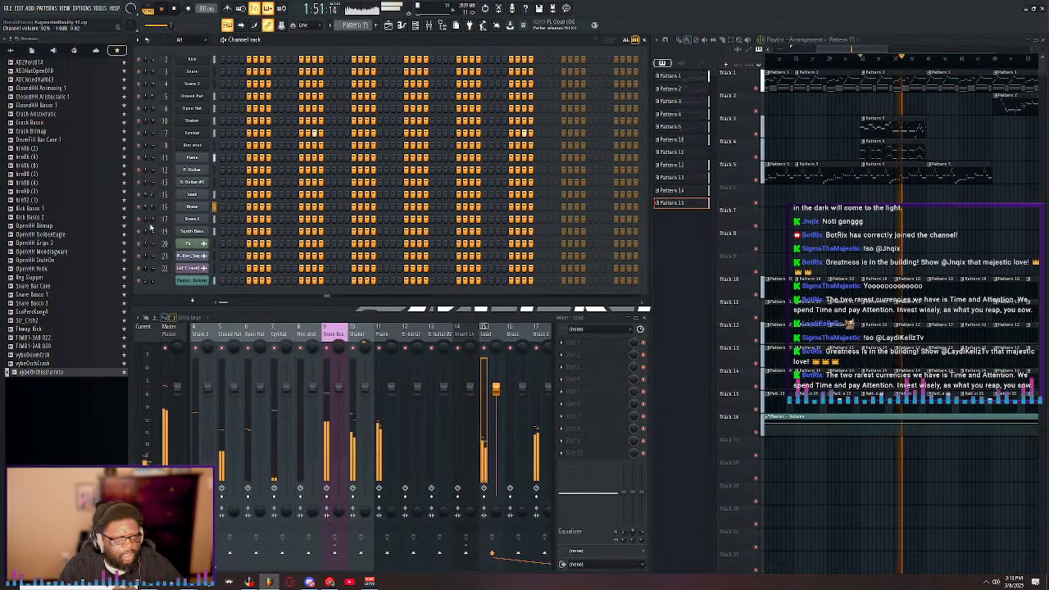
scroll(165, 205, up, 1)
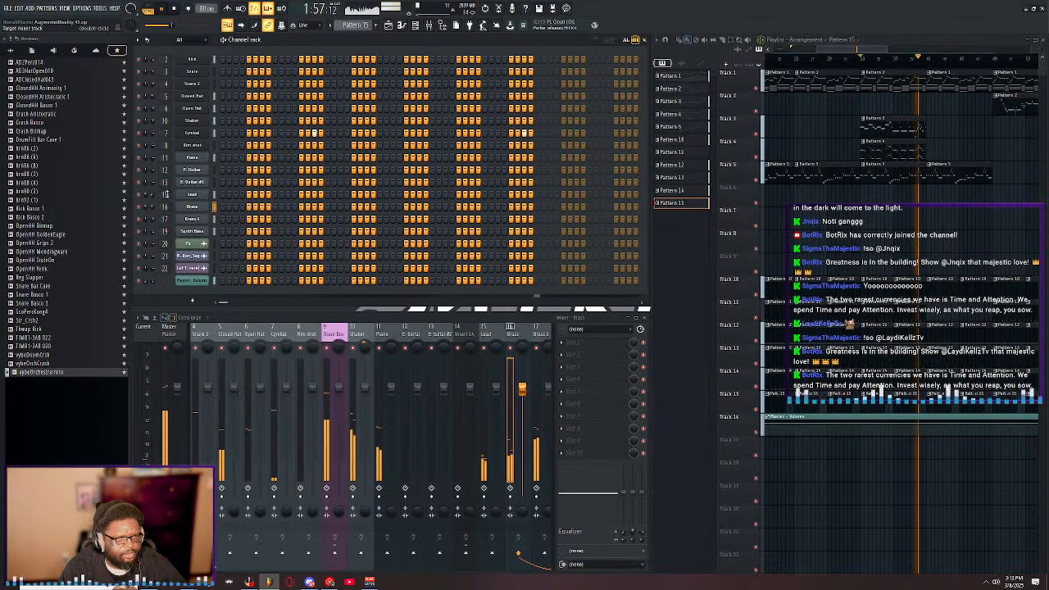
- Turn down the Lead channel's volume and restart playback from bar 33
drag(153, 195, 152, 196)
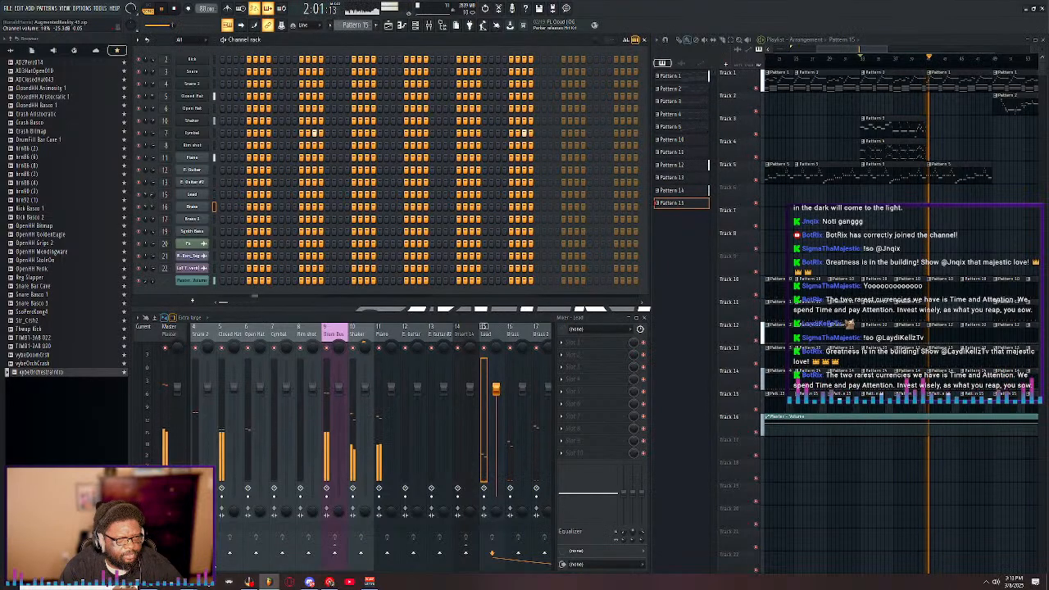
drag(152, 198, 152, 196)
key(space)
key(space)
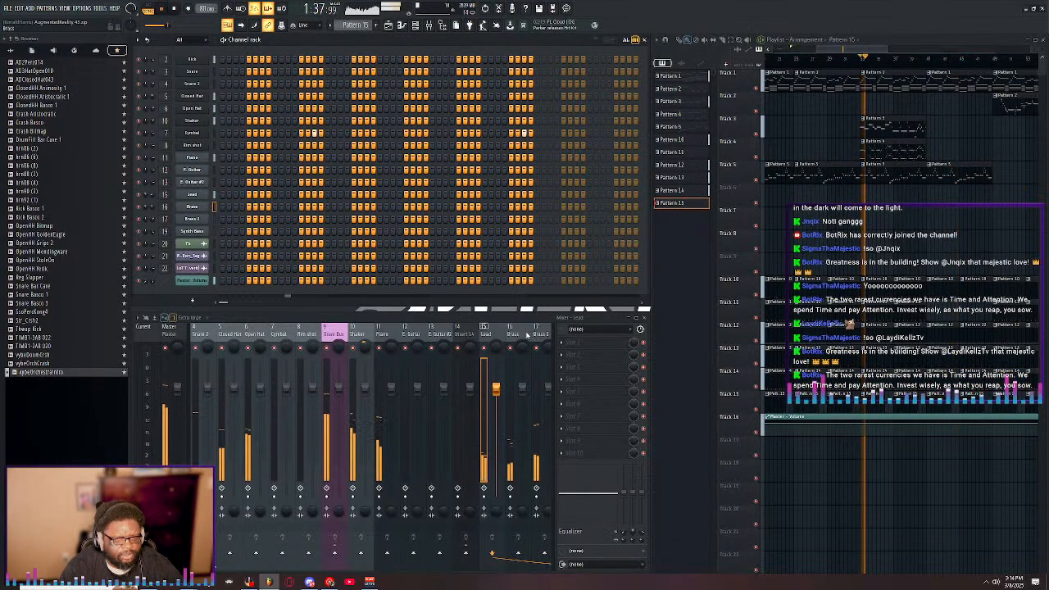
- Listen to the Brass and Brass 2 mixer tracks in isolation and select the Brass 2 channel's mixer track
right_click(510, 349)
click(537, 349)
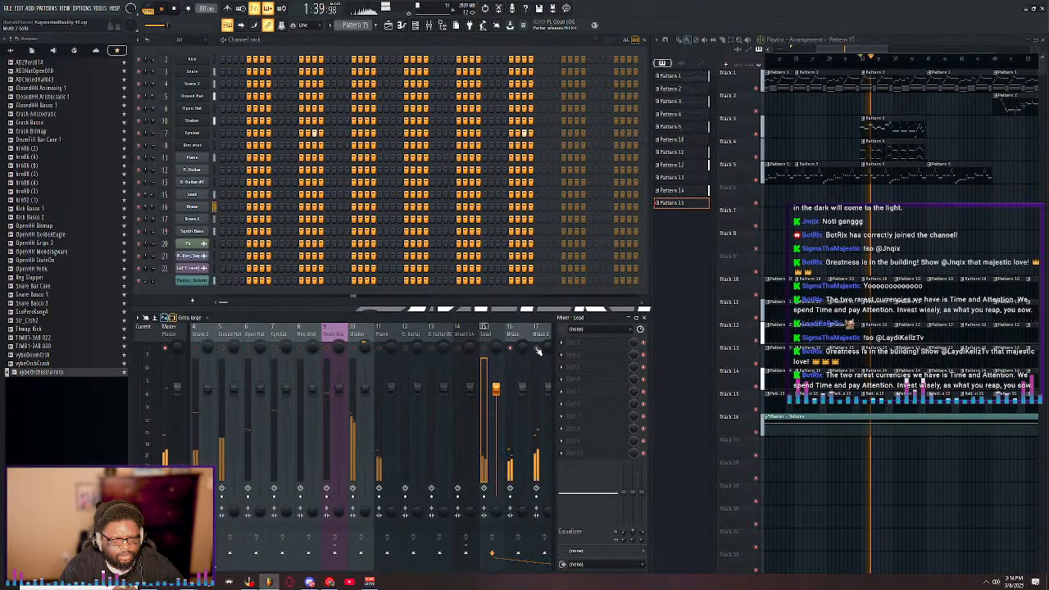
double_click(164, 219)
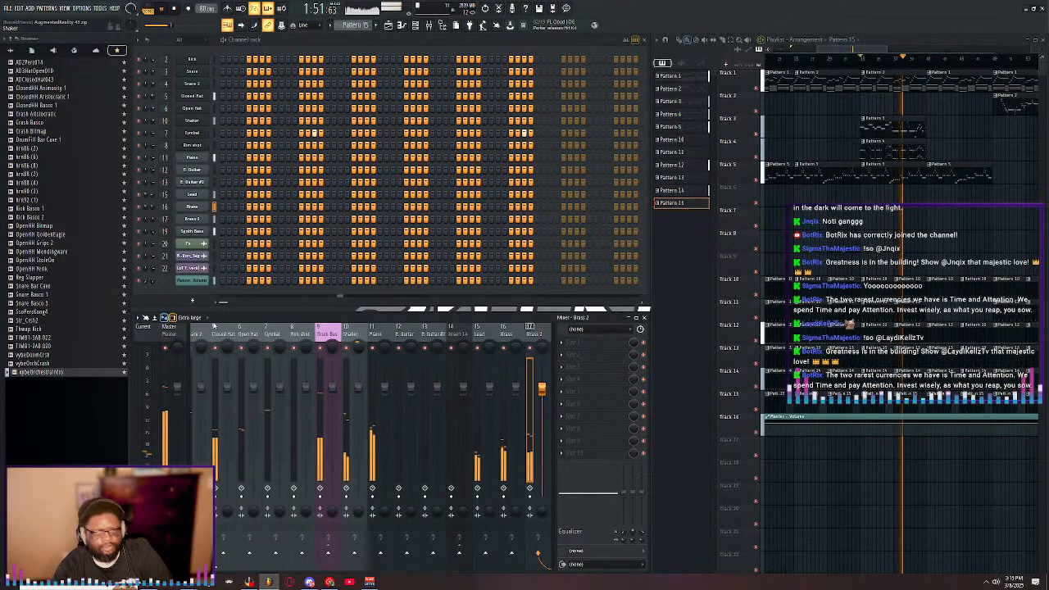
- Select the Synth Bass channel's mixer track and reset its fader to the default level
double_click(166, 232)
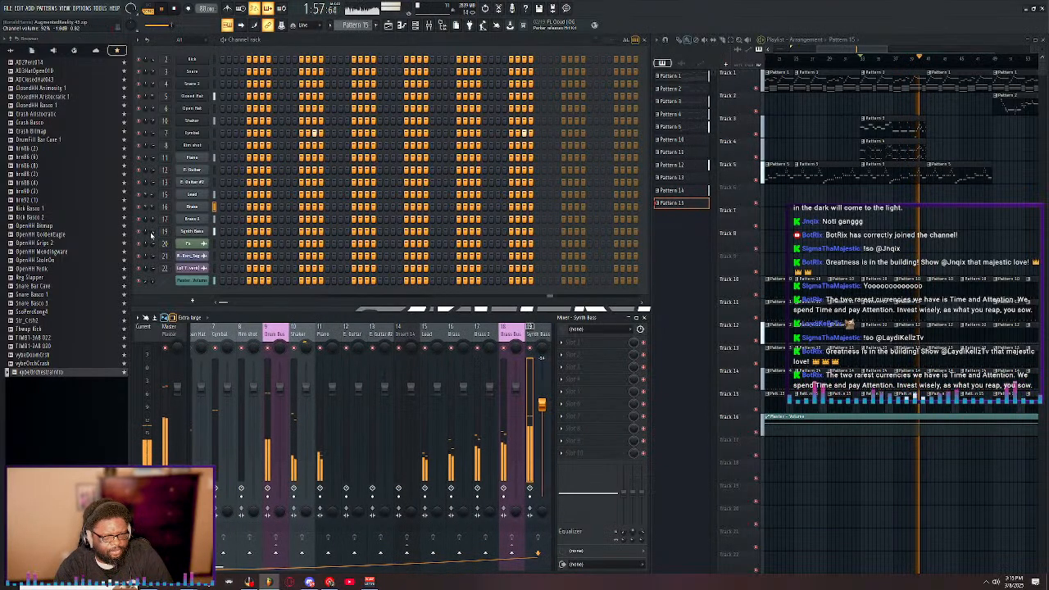
scroll(455, 328, right, 5)
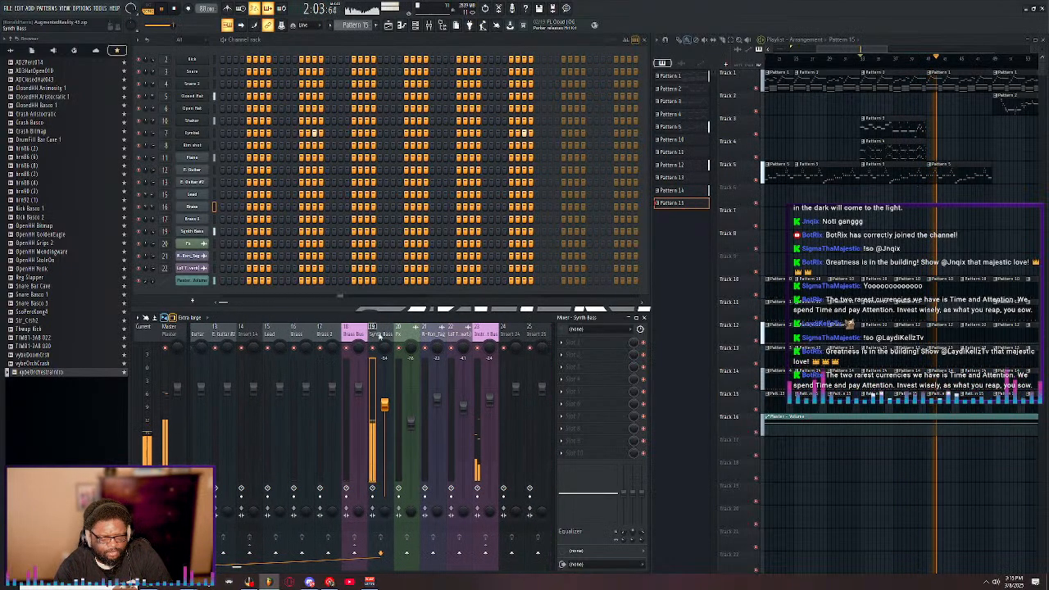
right_click(384, 406)
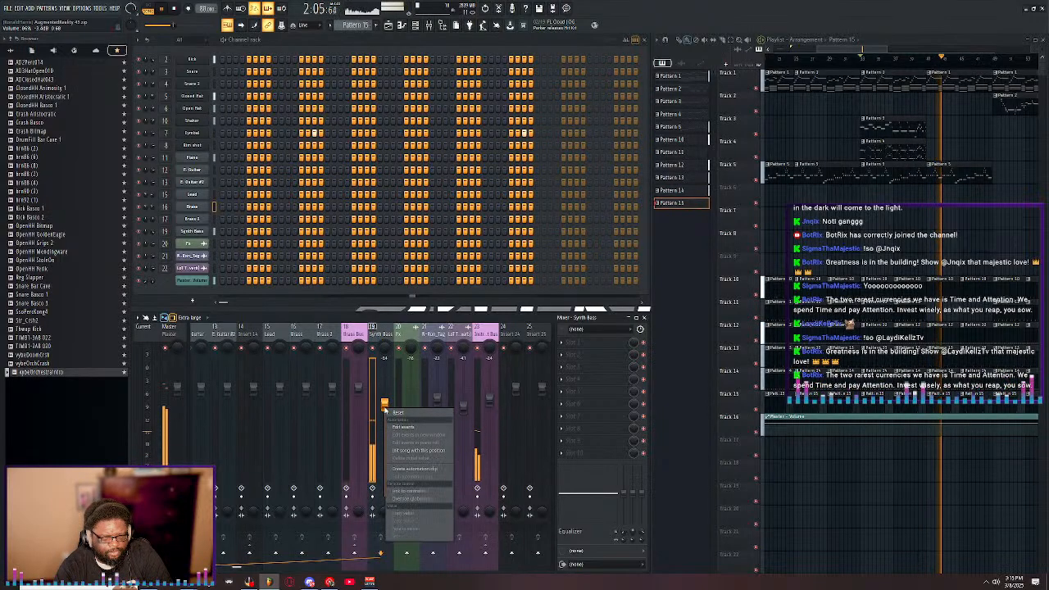
click(390, 414)
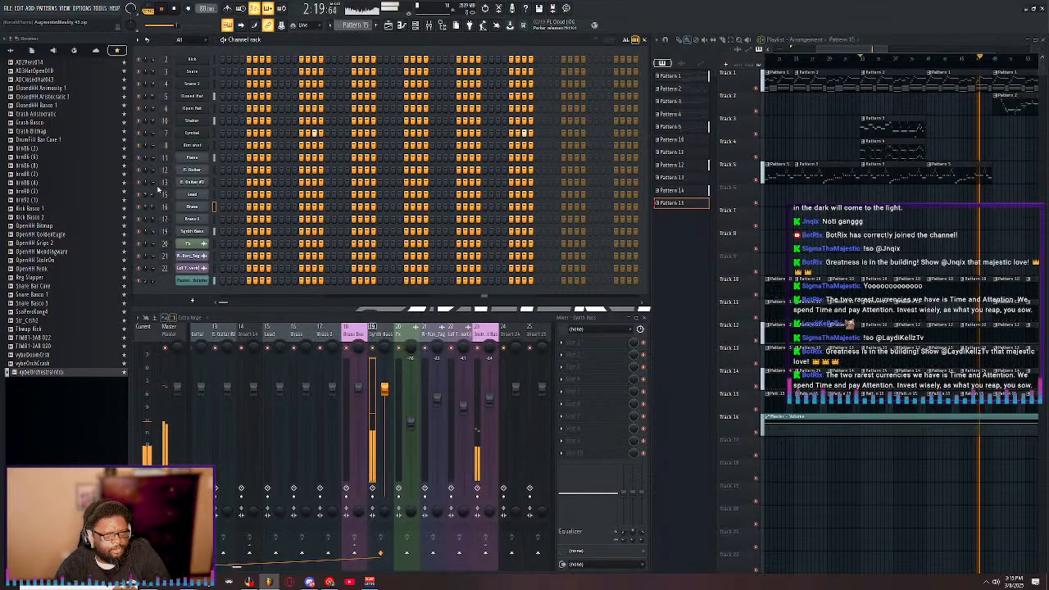
- Select the Piano and E. Guitar channels' mixer tracks and turn down the E. Guitar channel's volume
click(163, 158)
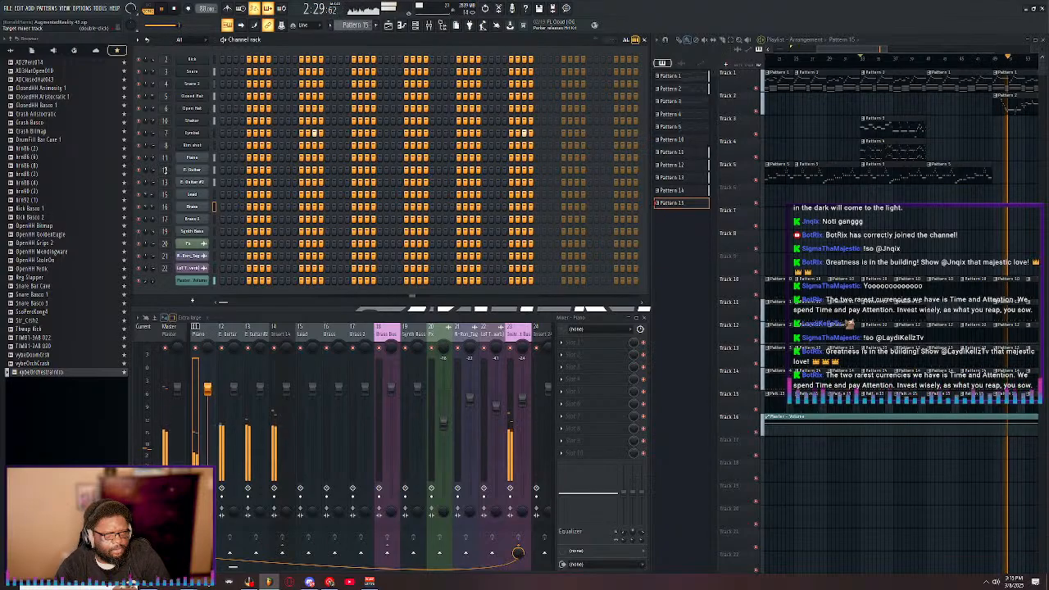
click(154, 173)
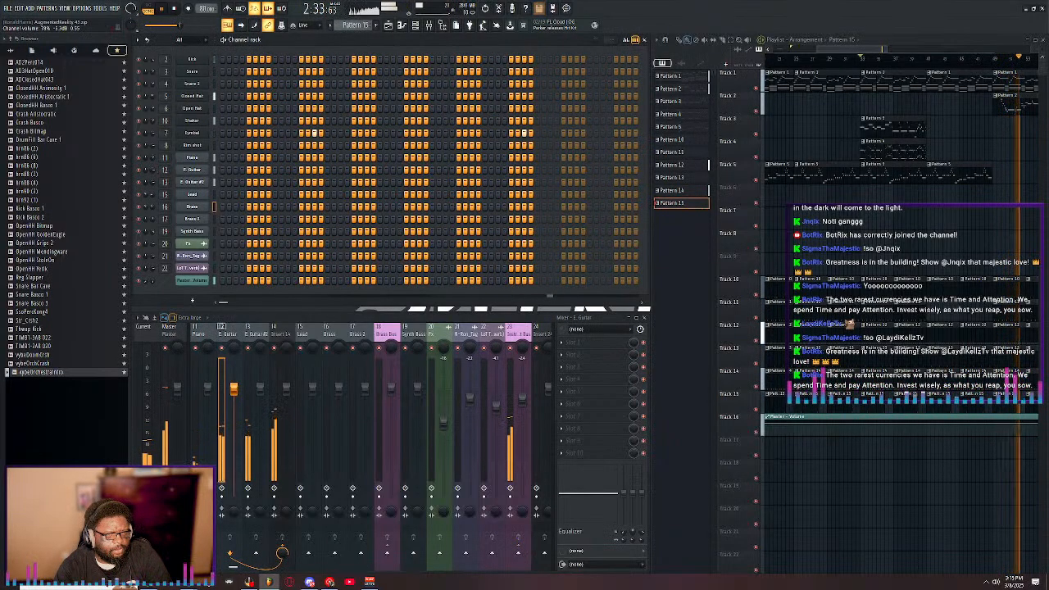
drag(153, 170, 152, 175)
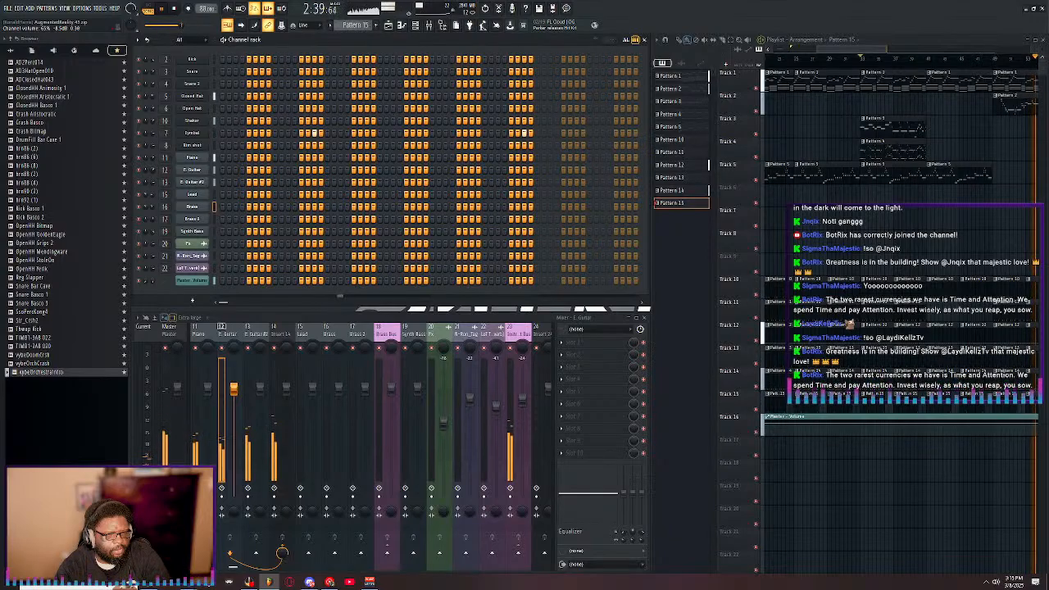
- Pan the E. Guitar mixer track 100% left and the E. Guitar #2 mixer track to the right
click(163, 181)
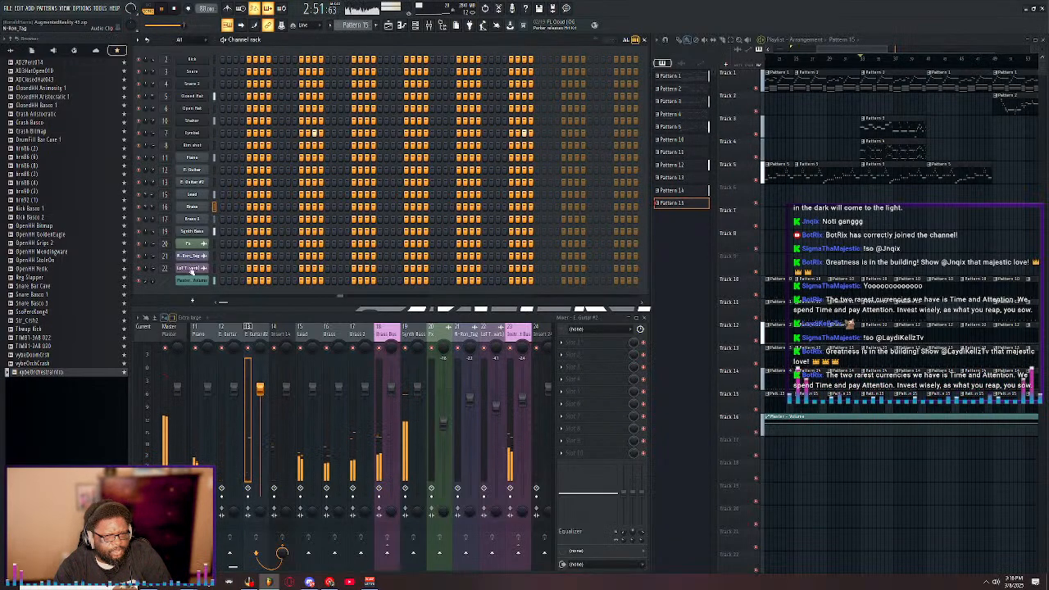
click(233, 335)
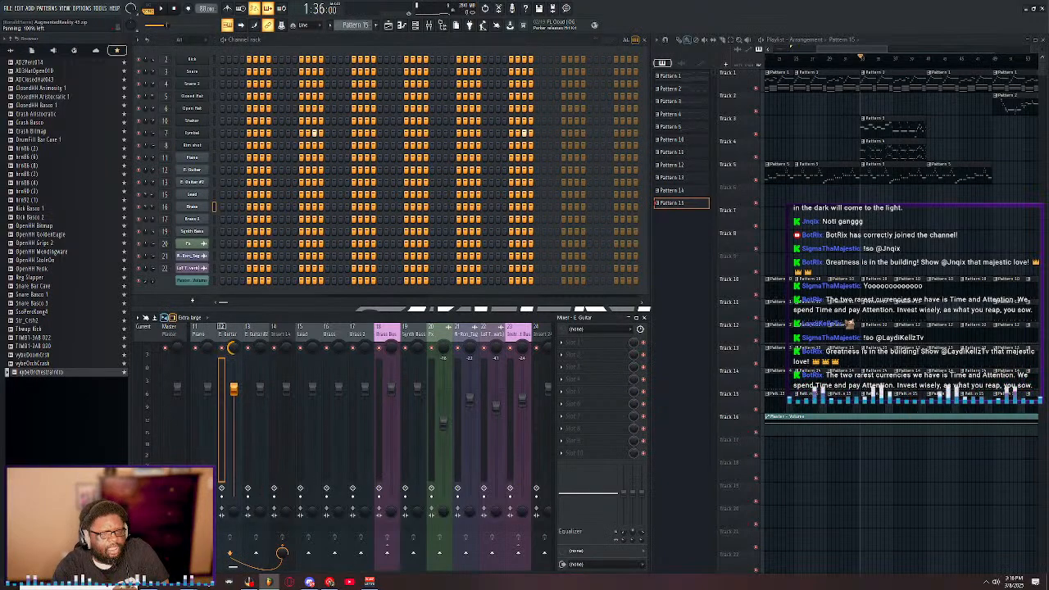
key(space)
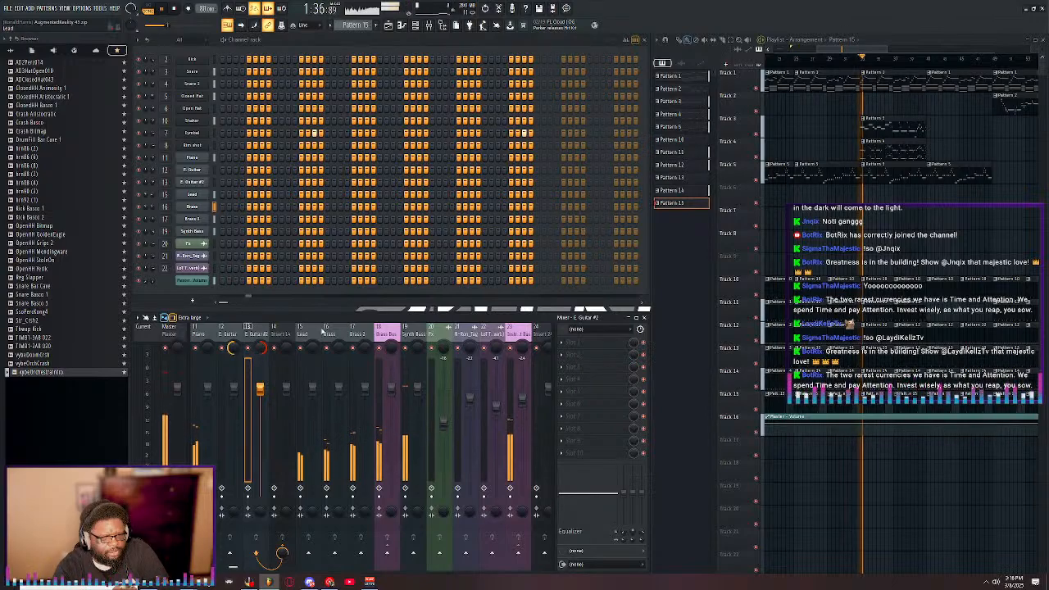
- Play the later guitar section and try raising the Insert 14 mixer track's fader slightly
click(994, 60)
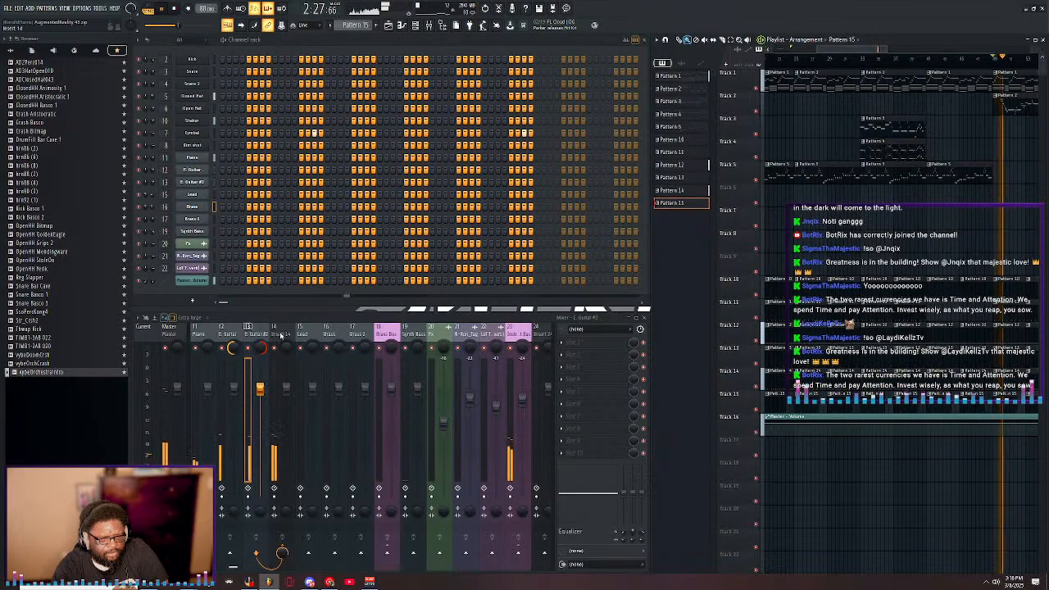
click(286, 389)
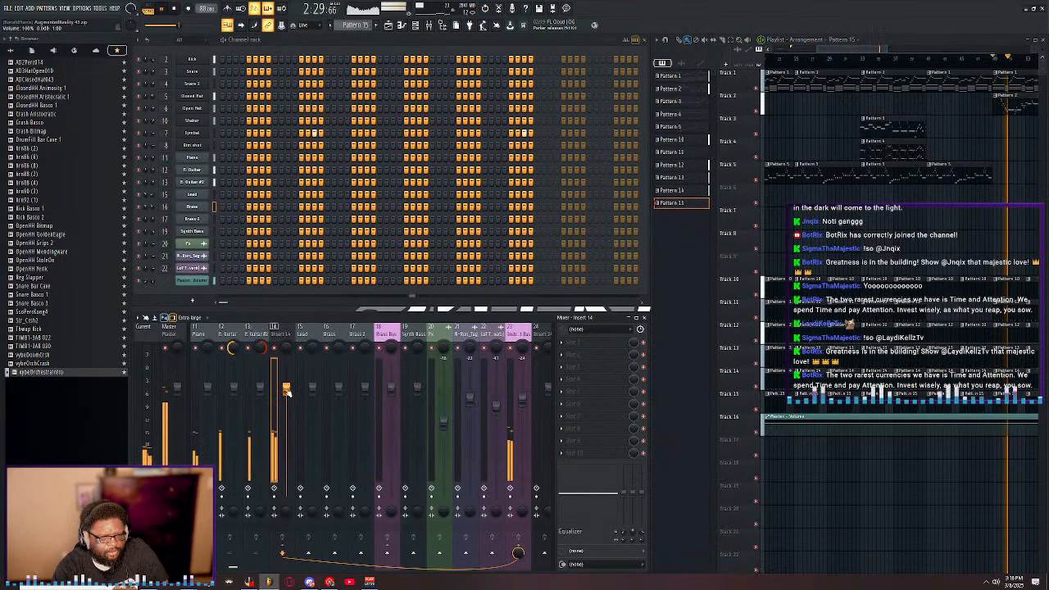
drag(286, 388, 286, 384)
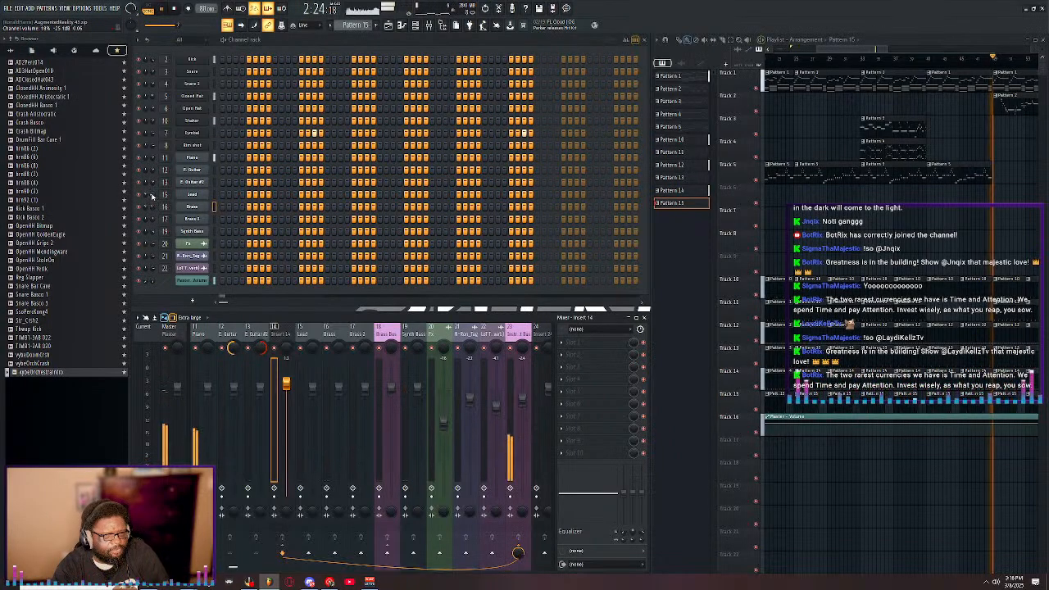
- Rebalance the E. Guitar and E. Guitar #2 channel volumes against each other while replaying the guitar section
click(165, 169)
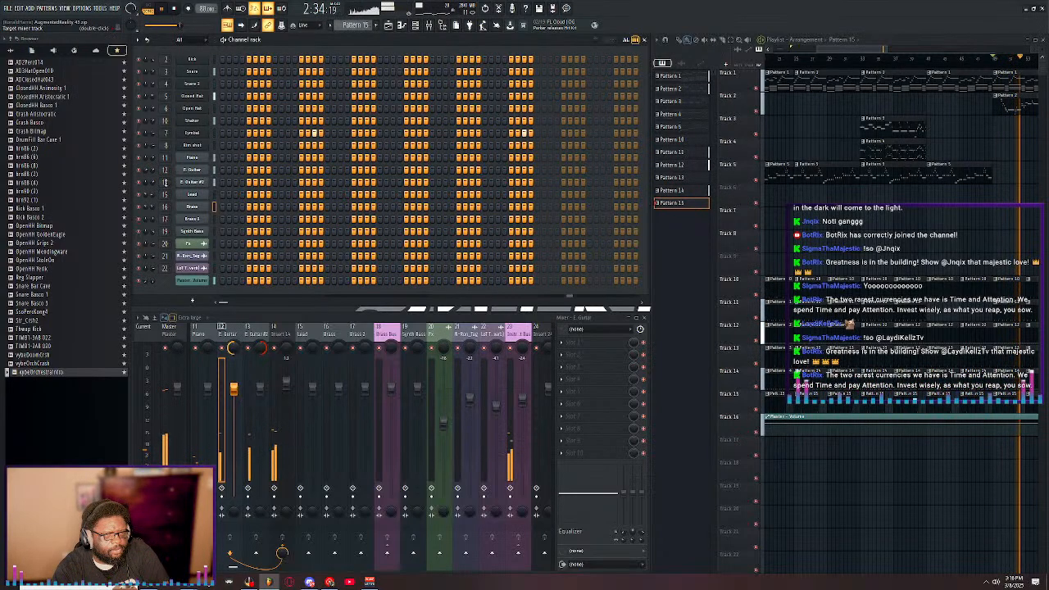
double_click(164, 182)
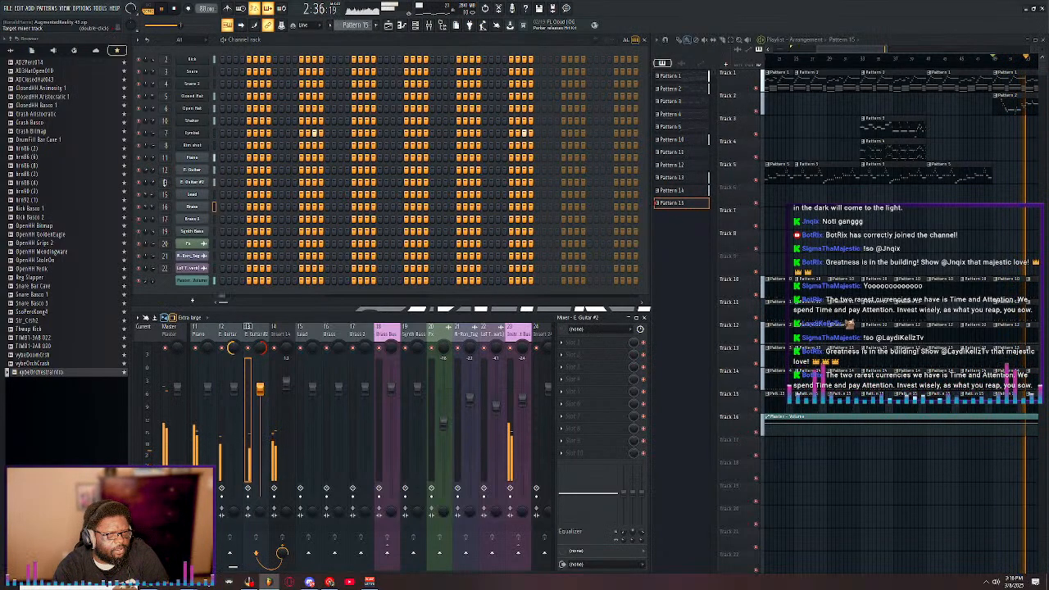
right_click(148, 173)
click(155, 179)
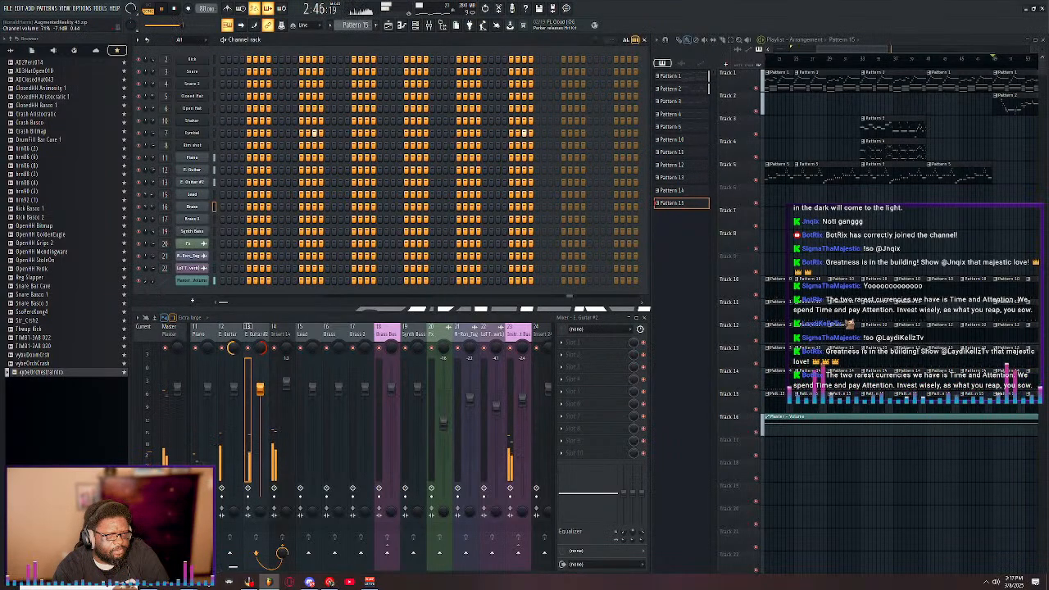
key(space)
key(space)
double_click(164, 171)
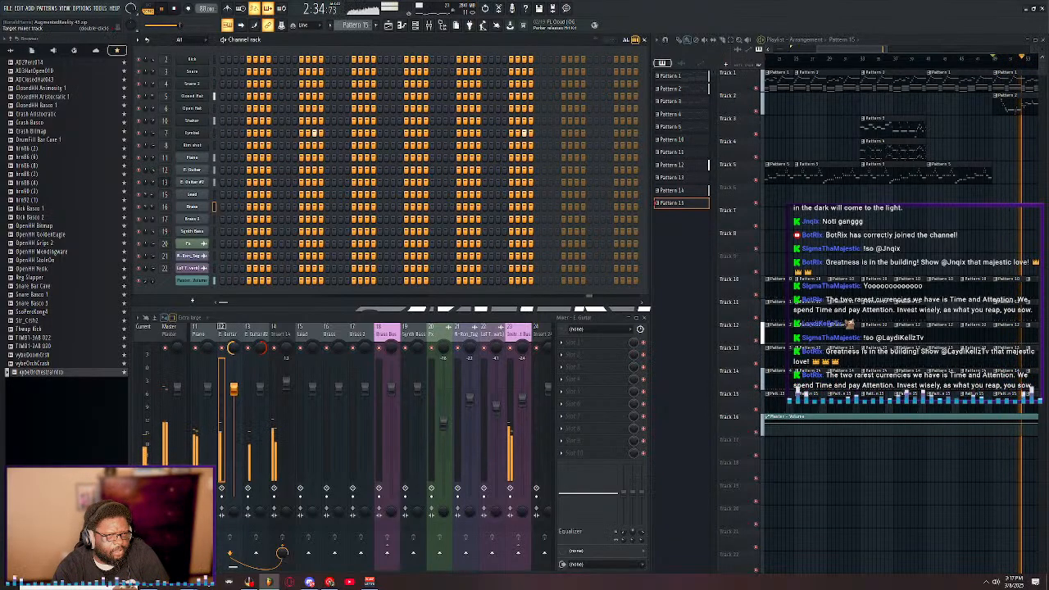
drag(153, 182, 151, 185)
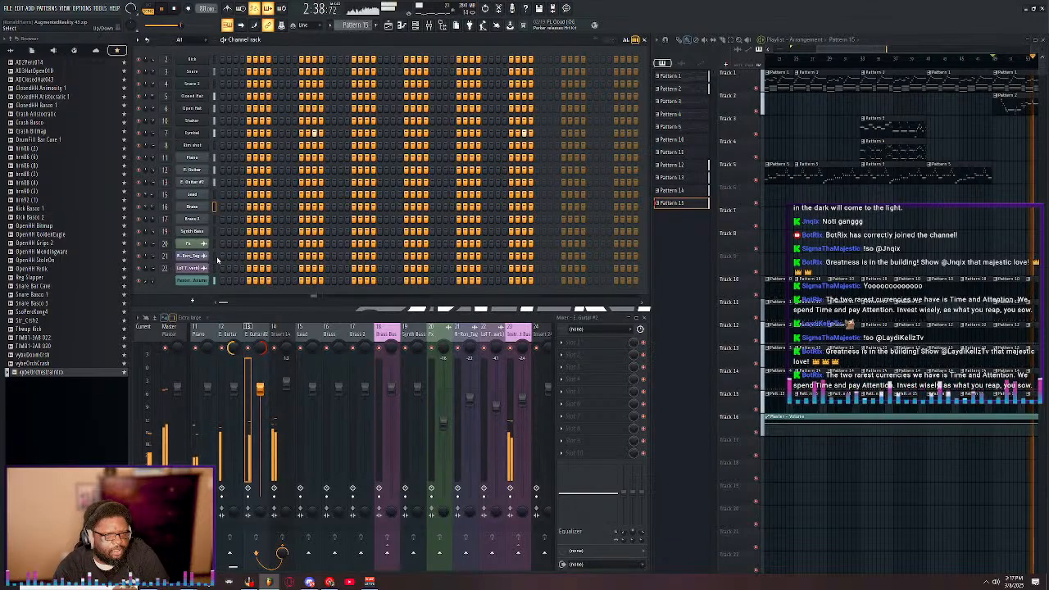
- Try a lower fader level on the Insert 14 mixer track and reset it to the default level
click(287, 387)
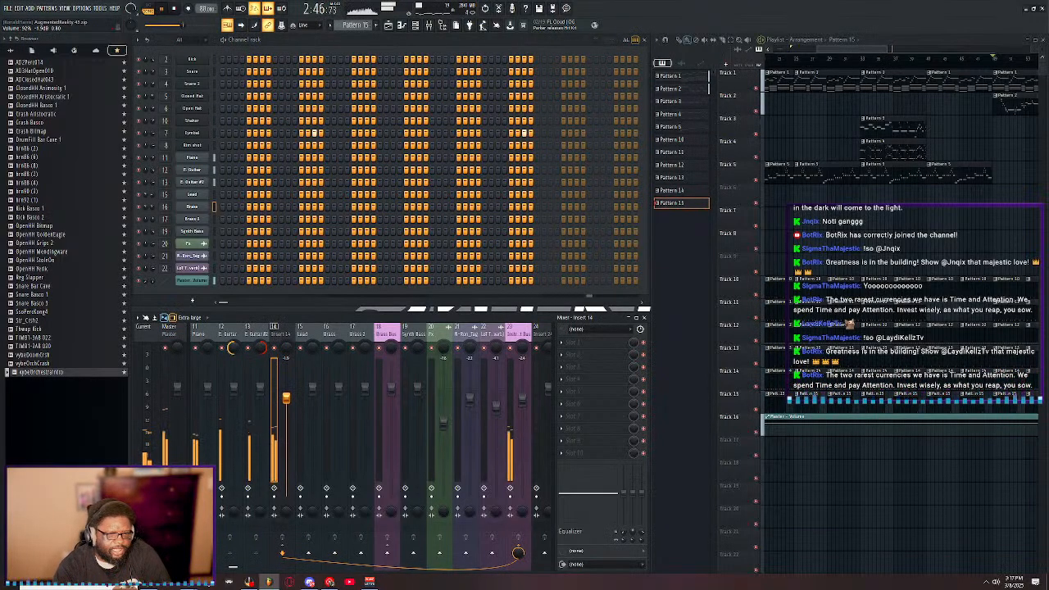
right_click(287, 401)
click(293, 408)
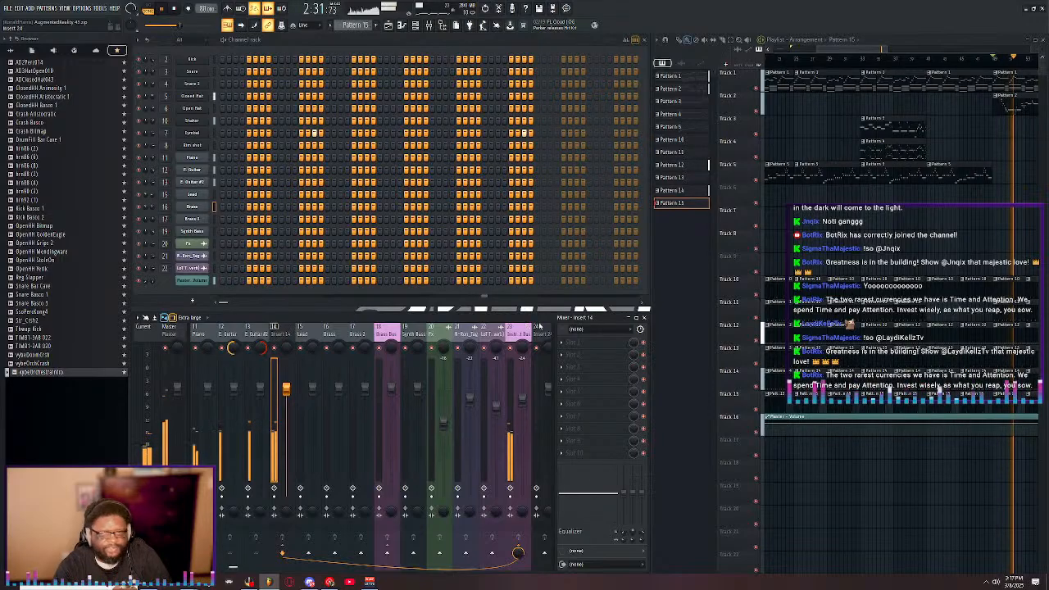
- Play from bar 57, try raising the Brass Bus fader slightly, and reset it to the default level
click(869, 61)
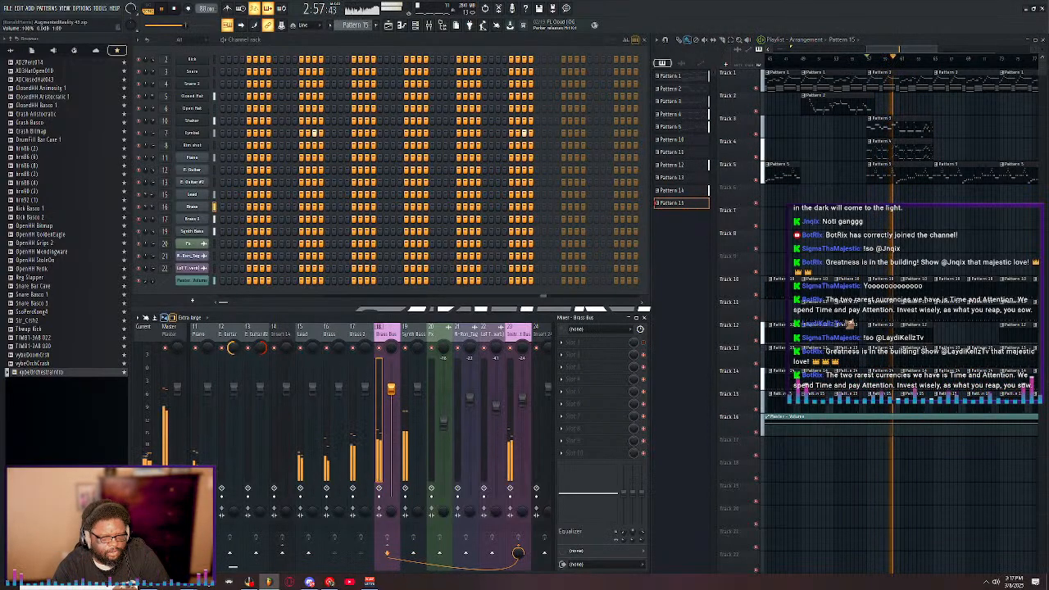
mouse_move(391, 387)
mouse_down()
mouse_move(391, 374)
mouse_move(391, 384)
mouse_up()
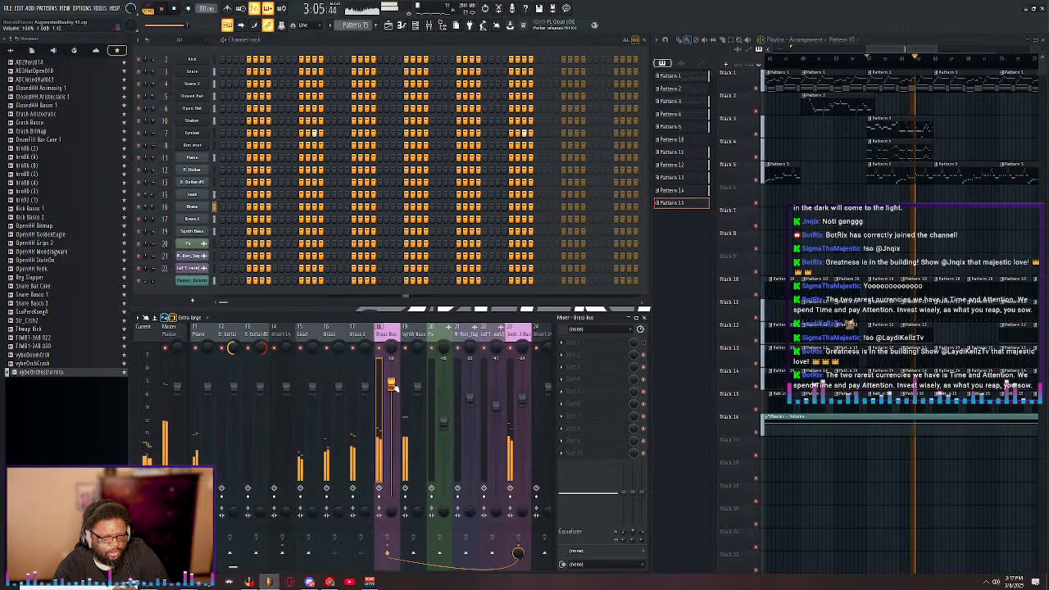
right_click(393, 387)
click(396, 392)
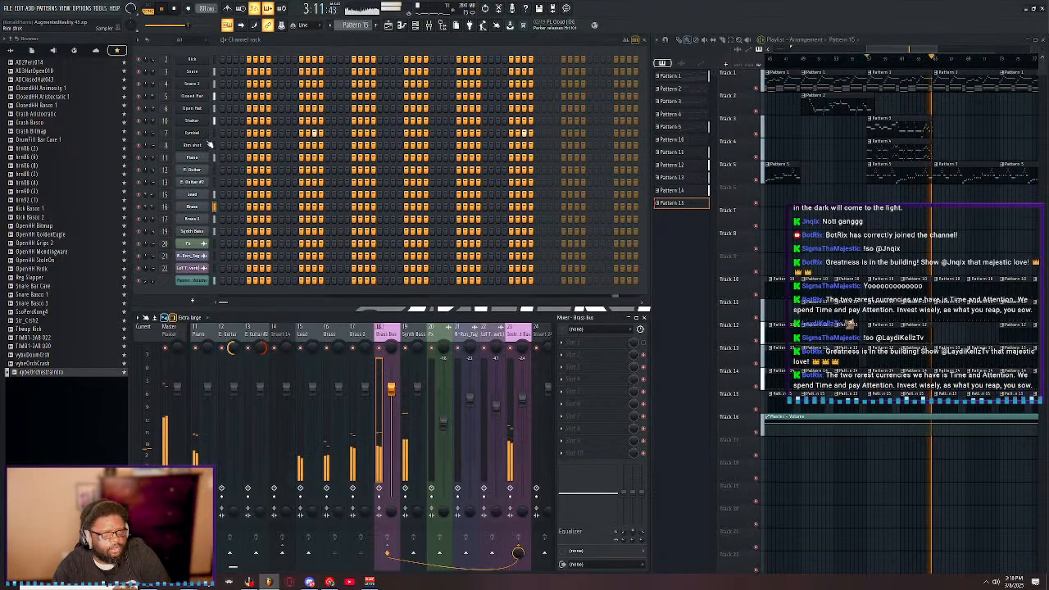
- Save the AugmentedReality 43 project
click(8, 7)
click(33, 46)
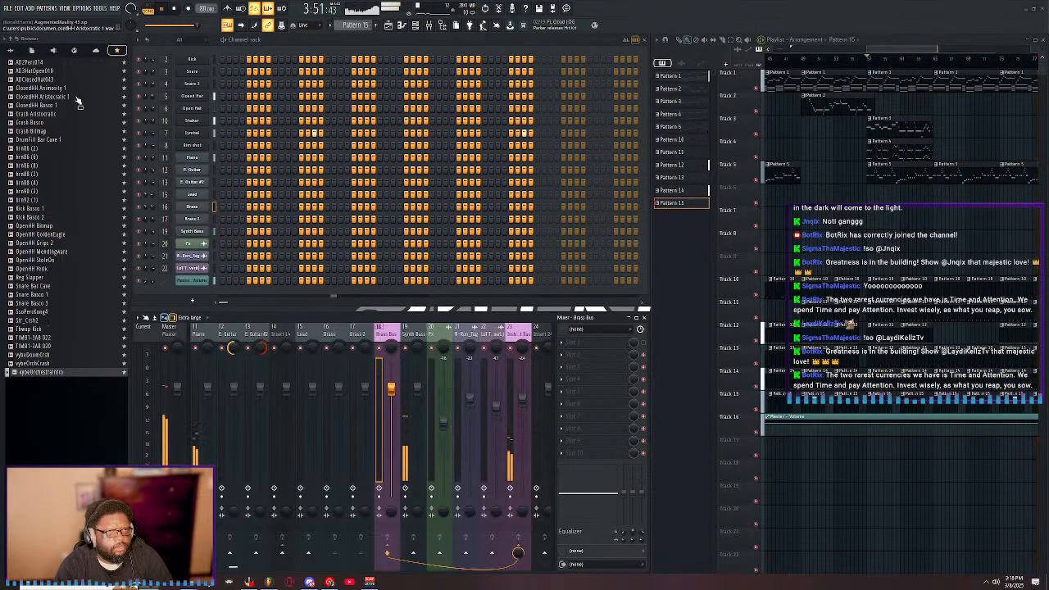
click(8, 8)
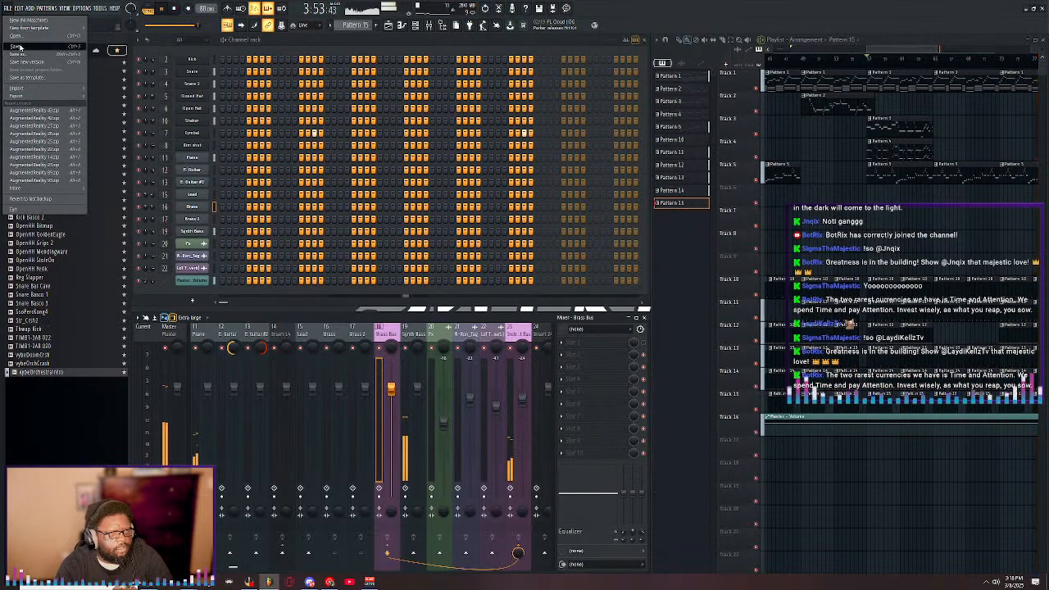
click(24, 46)
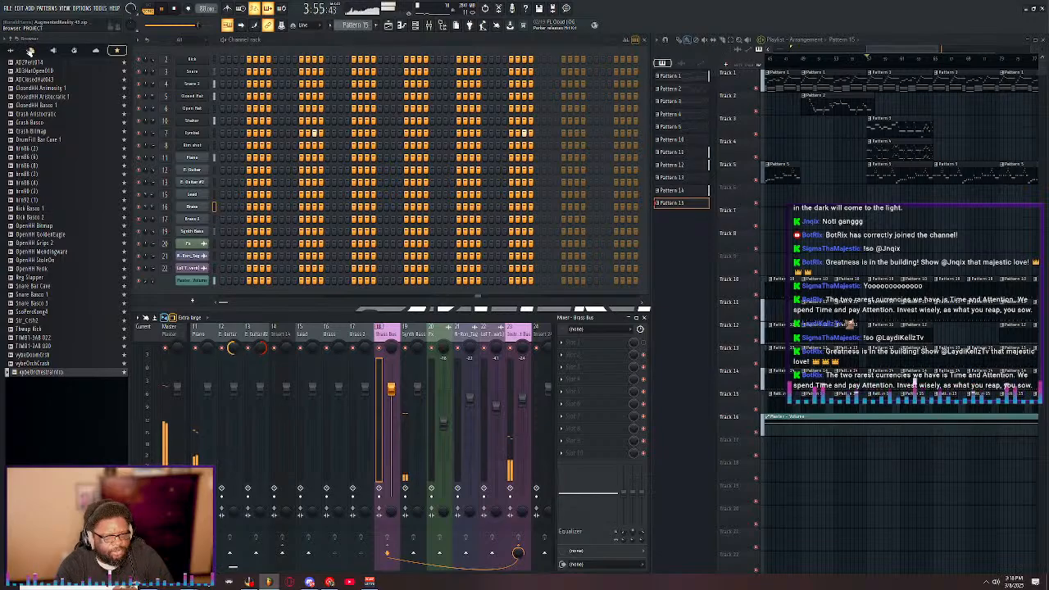
scroll(394, 337, right, 6)
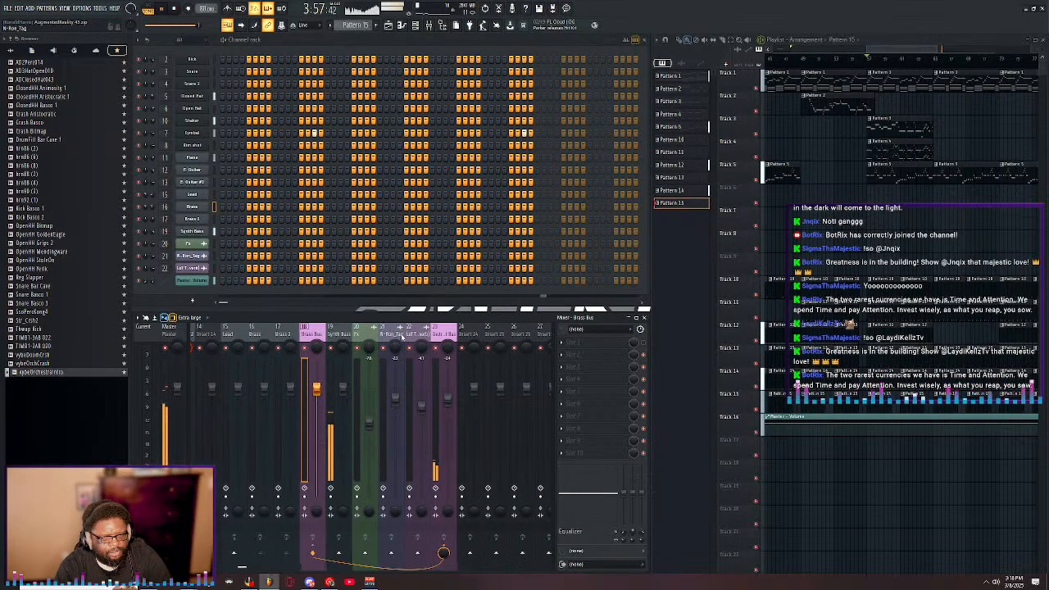
click(8, 7)
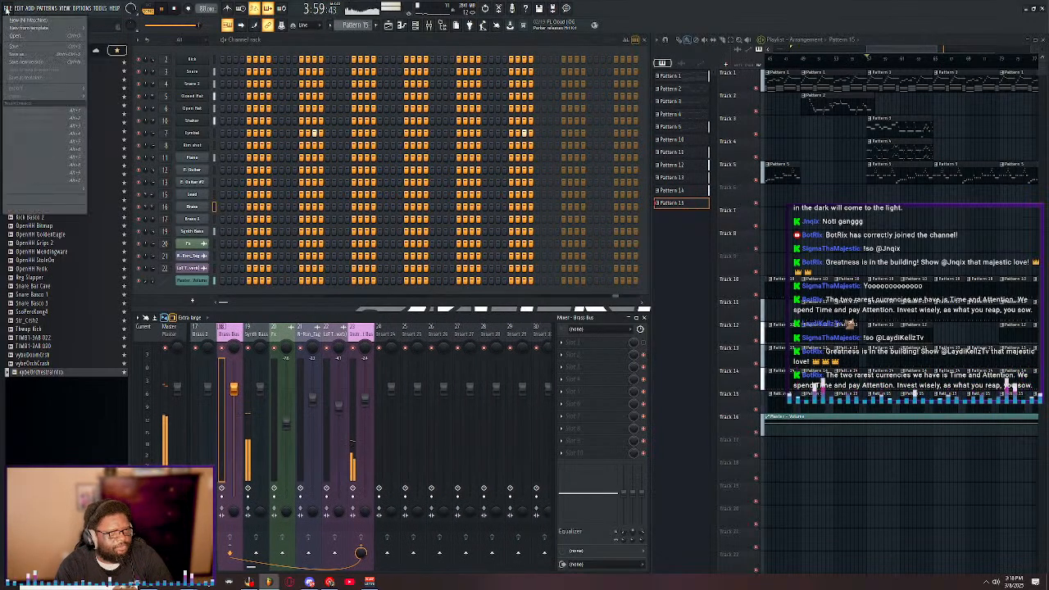
click(22, 39)
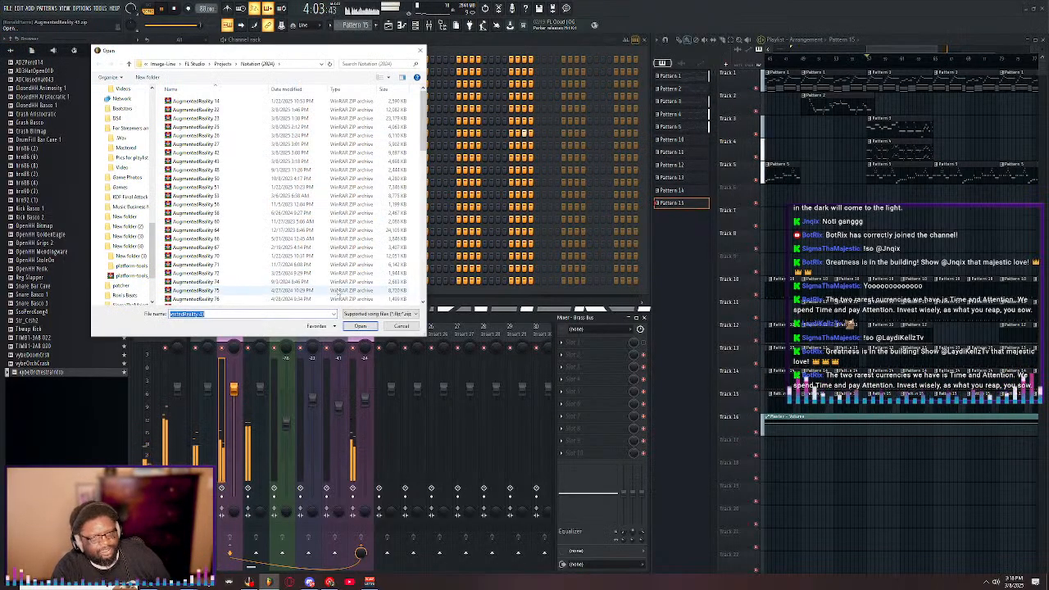
click(402, 327)
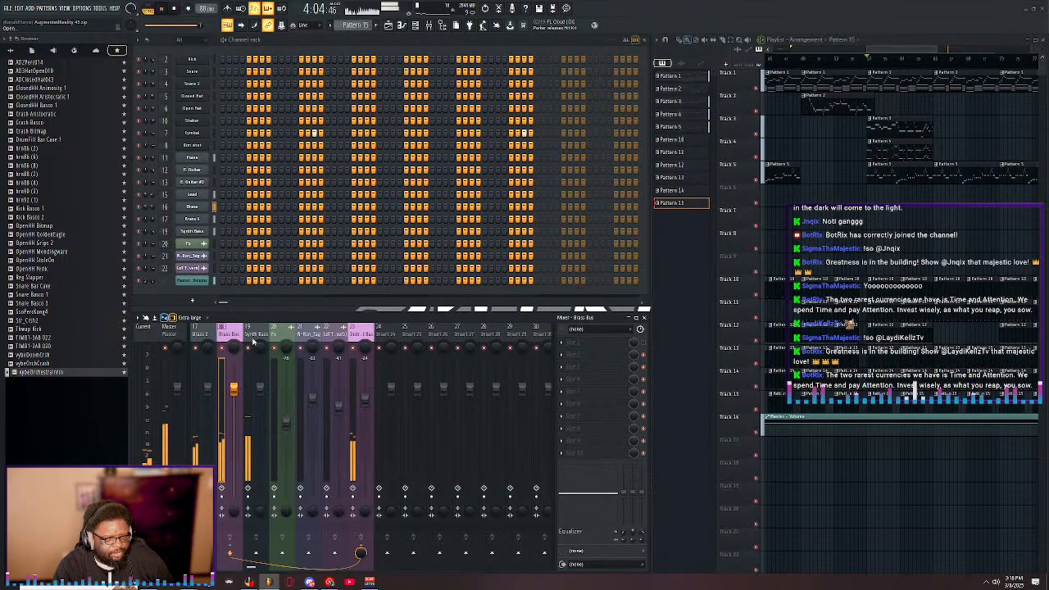
scroll(254, 331, up, 6)
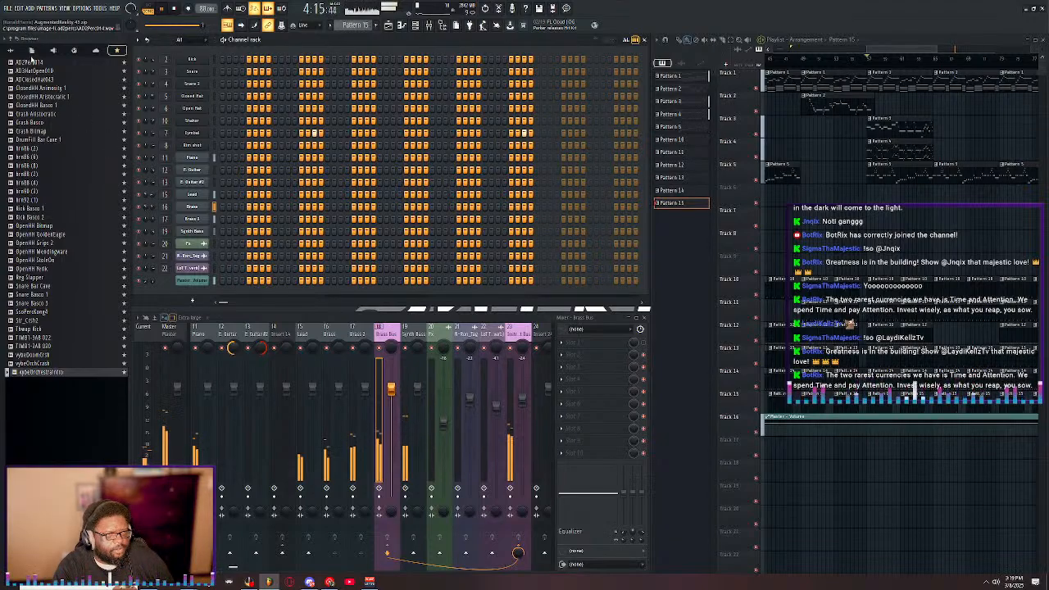
- Save the current project again
click(9, 8)
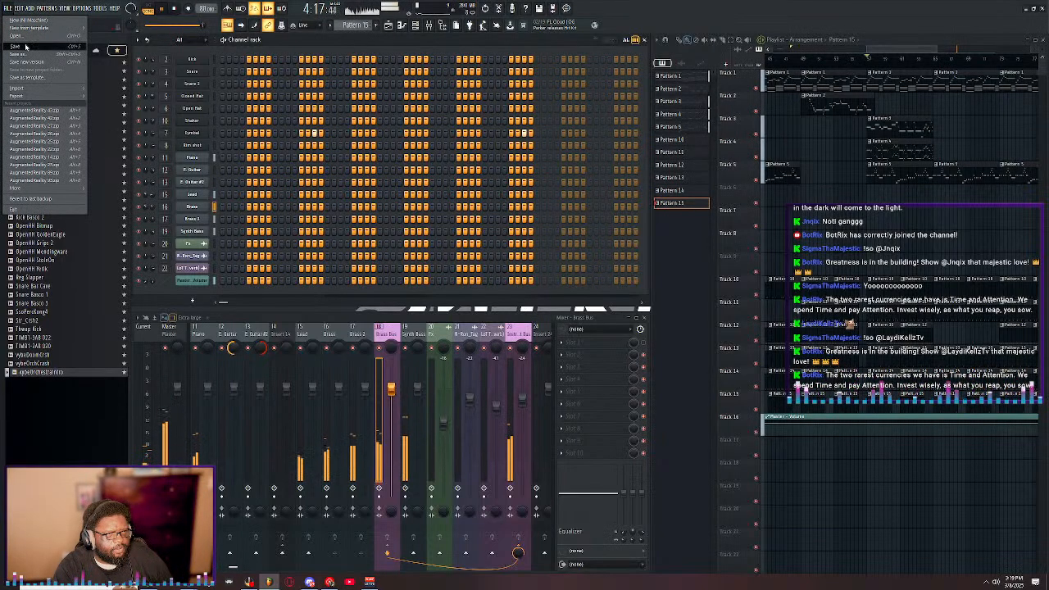
click(26, 46)
- Look over the saved AugmentedReality projects in the Notation (2024) folder without opening one
click(9, 8)
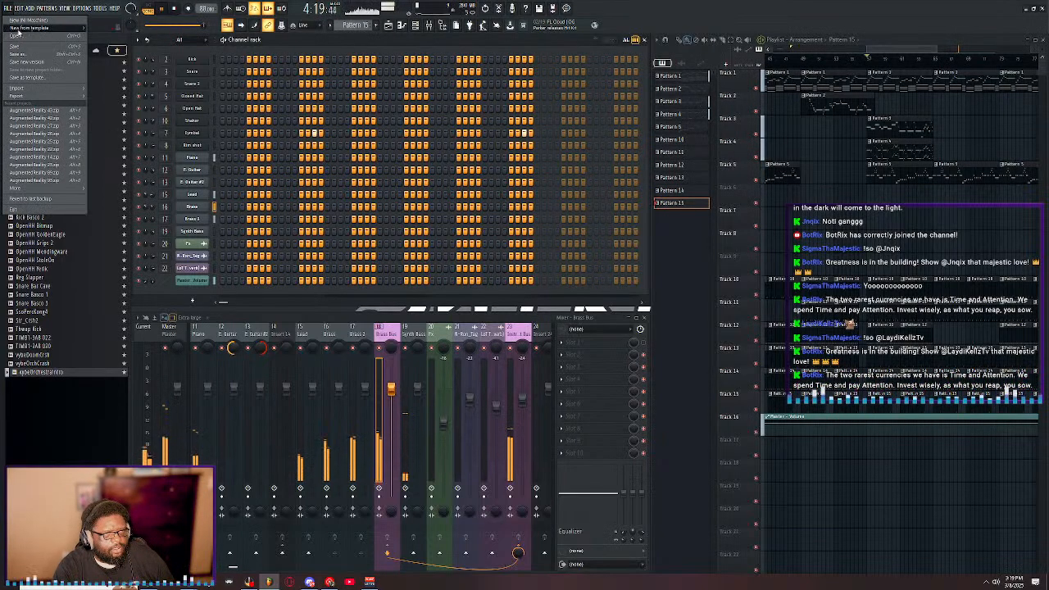
click(26, 31)
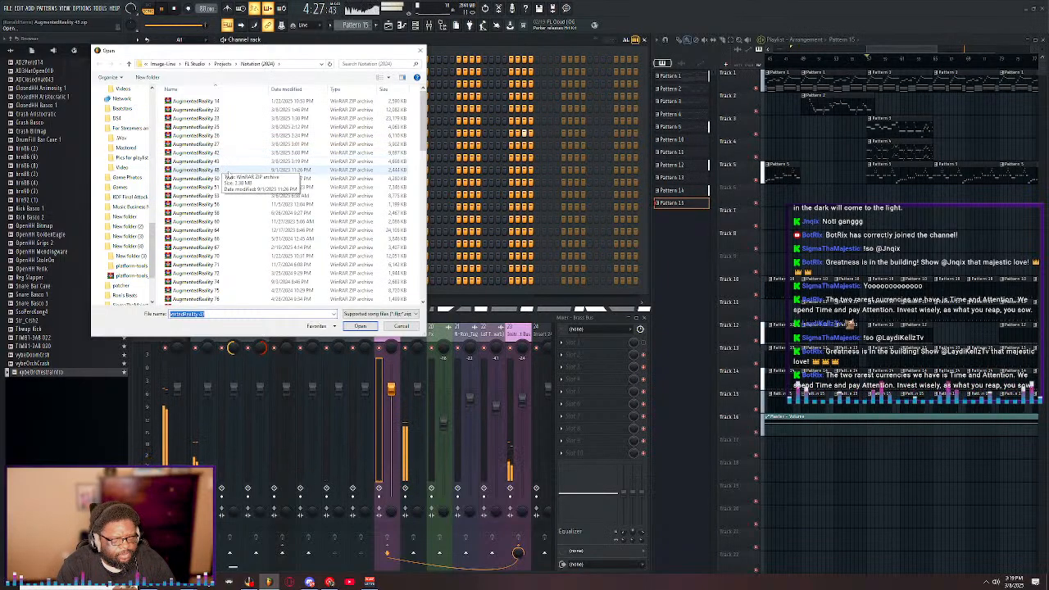
click(421, 50)
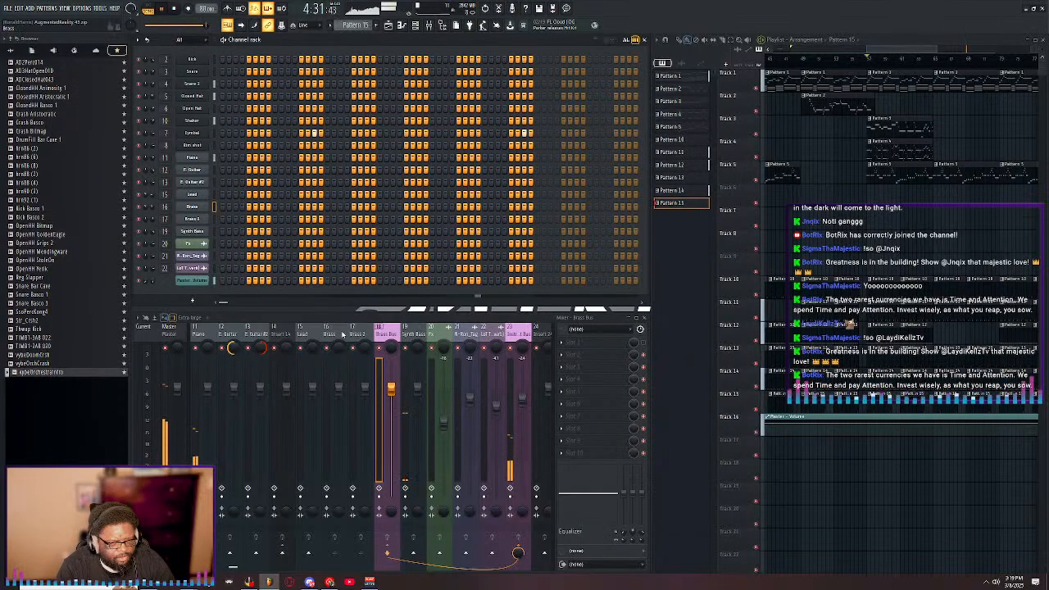
- Check the mixer tracks and replay the arrangement from bar 57 to review the mix
scroll(342, 334, left, 3)
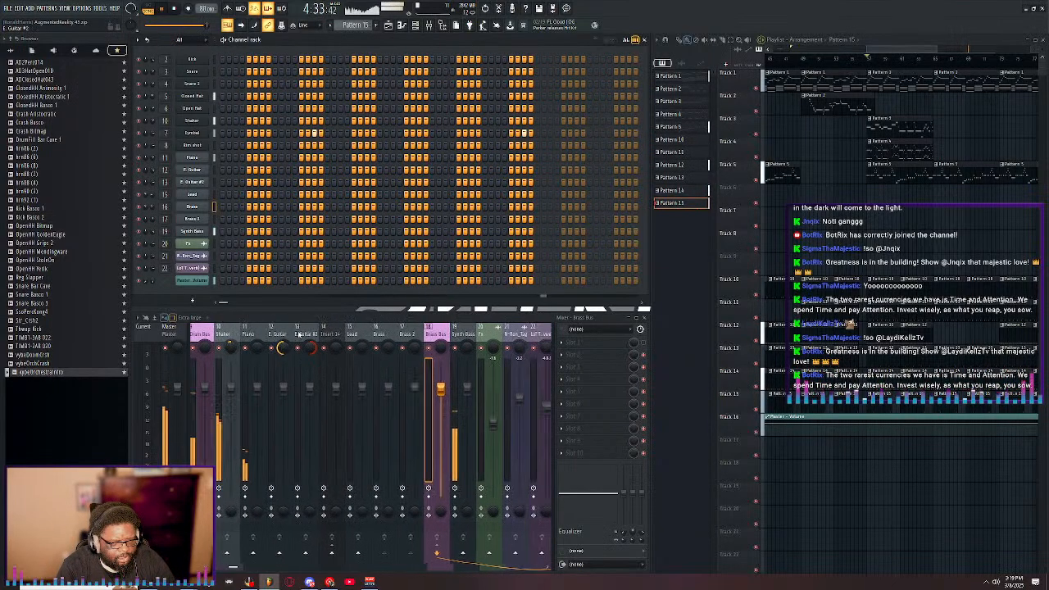
scroll(300, 334, right, 3)
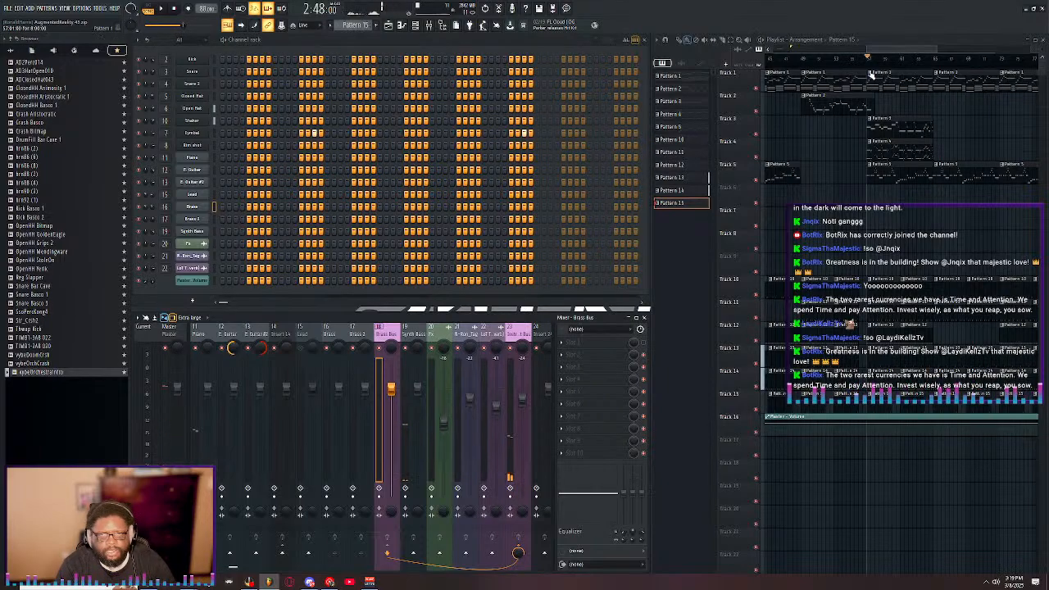
key(space)
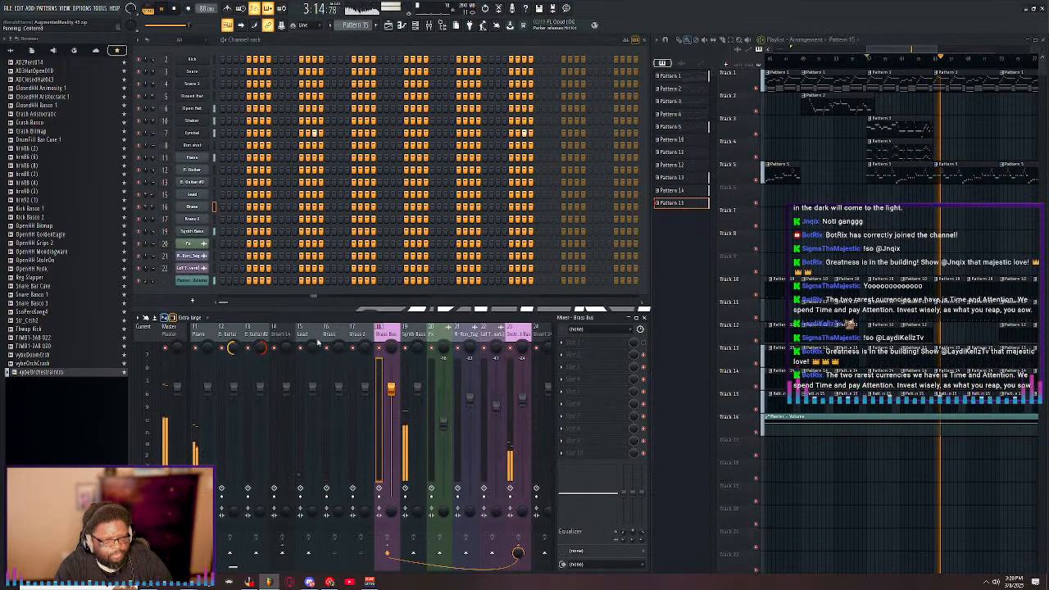
- Browse the Notation (2024) folder for another project and close the file browser without choosing one
click(8, 7)
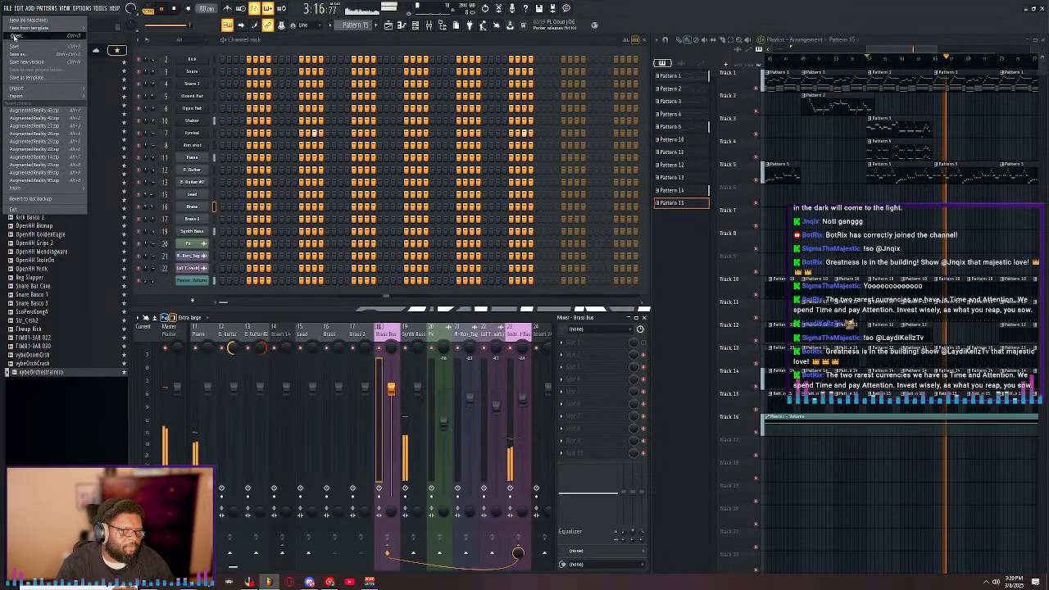
click(14, 37)
click(529, 318)
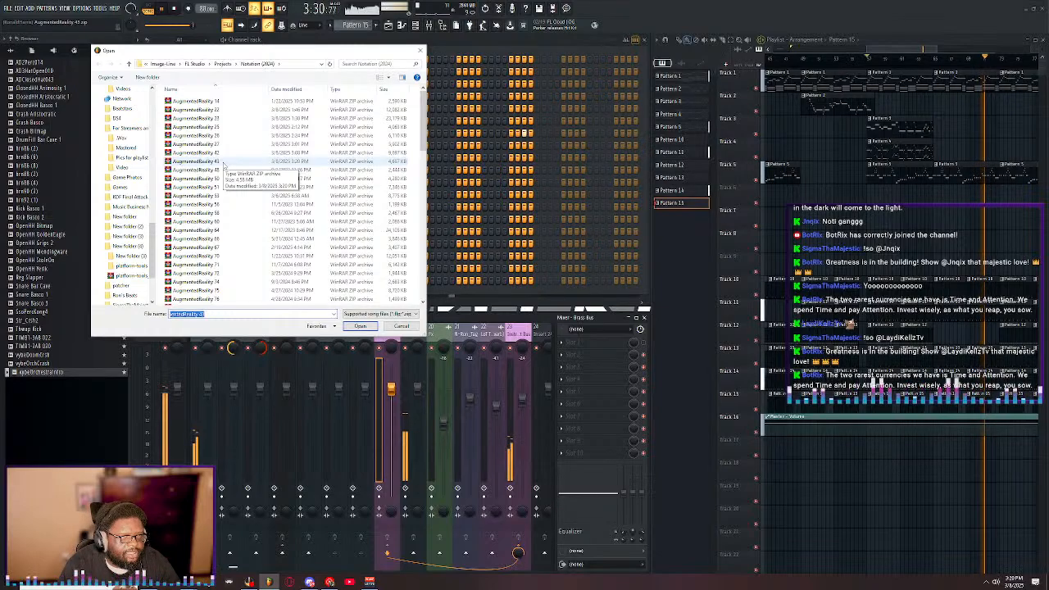
key(Escape)
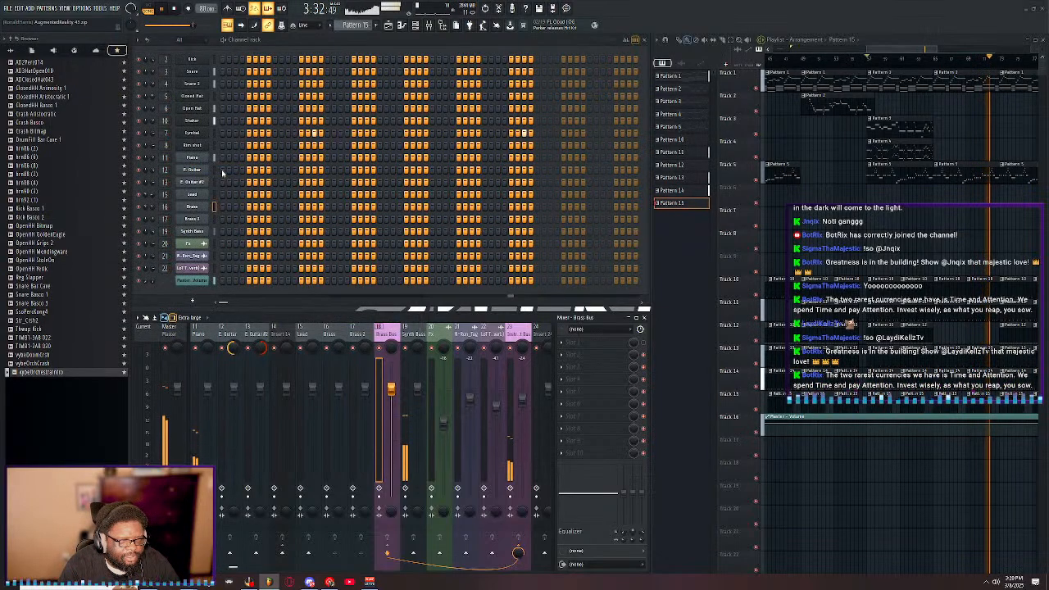
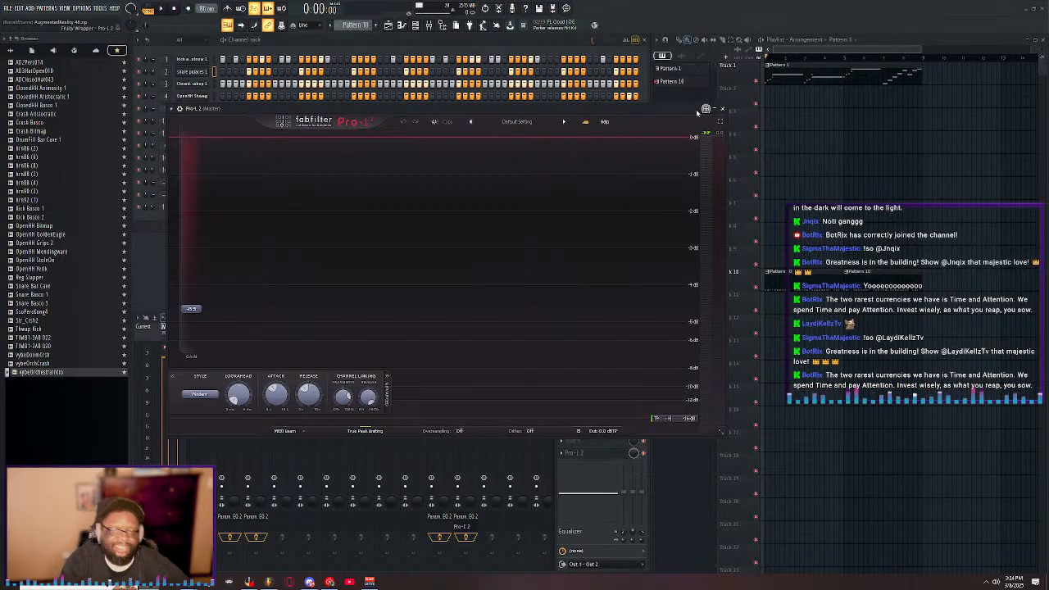
- Close the Pro-L 2 and Maschine 2 plugin windows and play through AugmentedReality 48's arrangement to review it
click(722, 110)
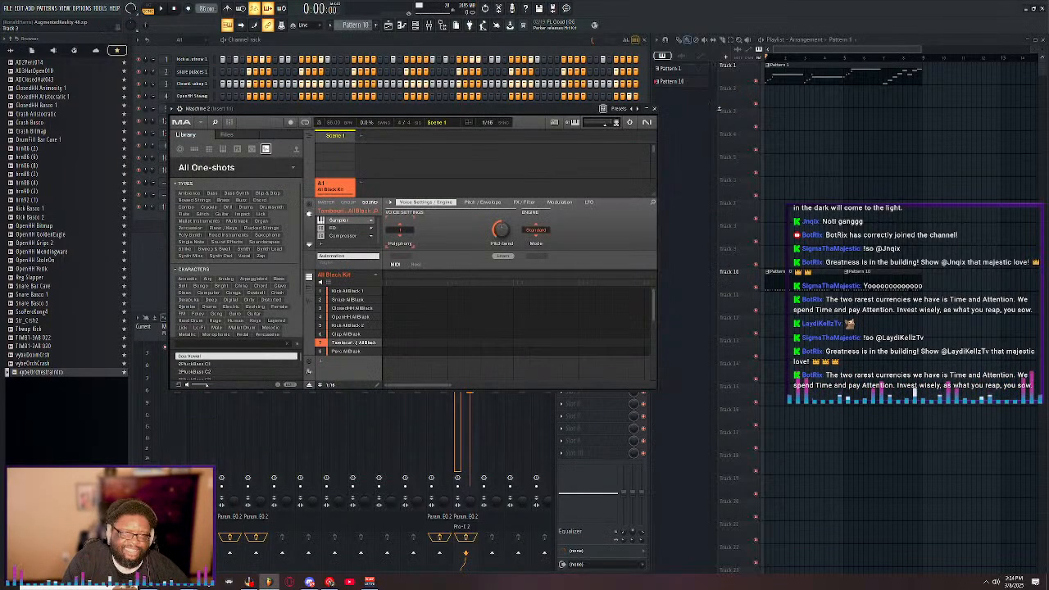
click(654, 109)
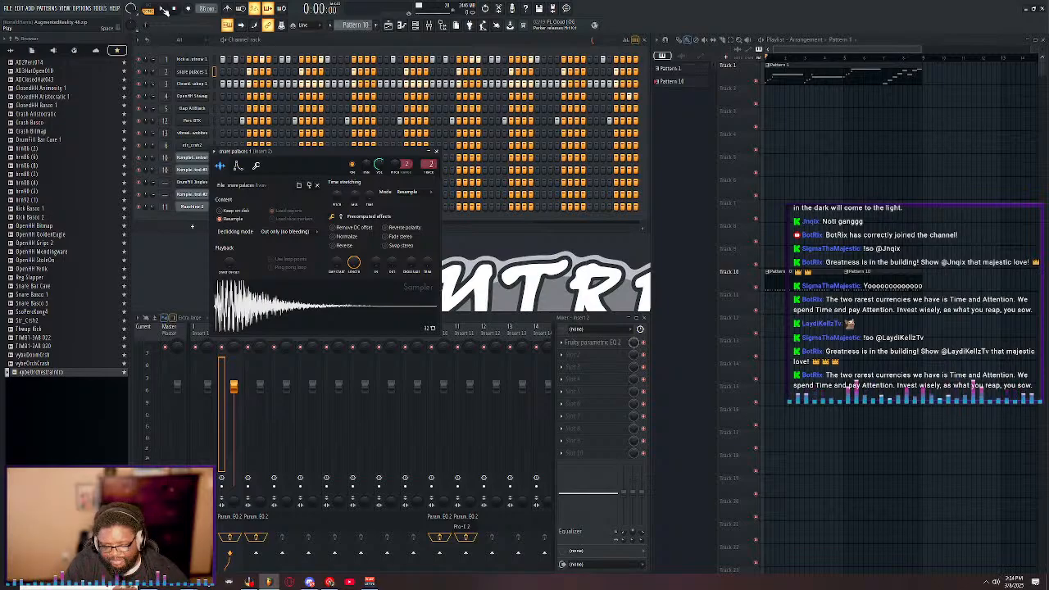
click(164, 9)
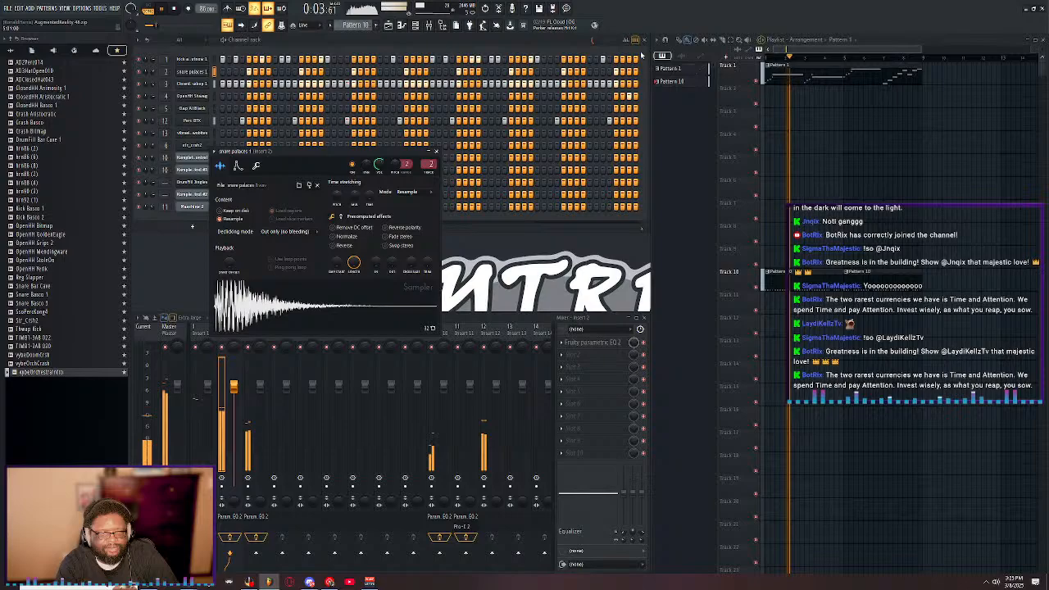
click(338, 39)
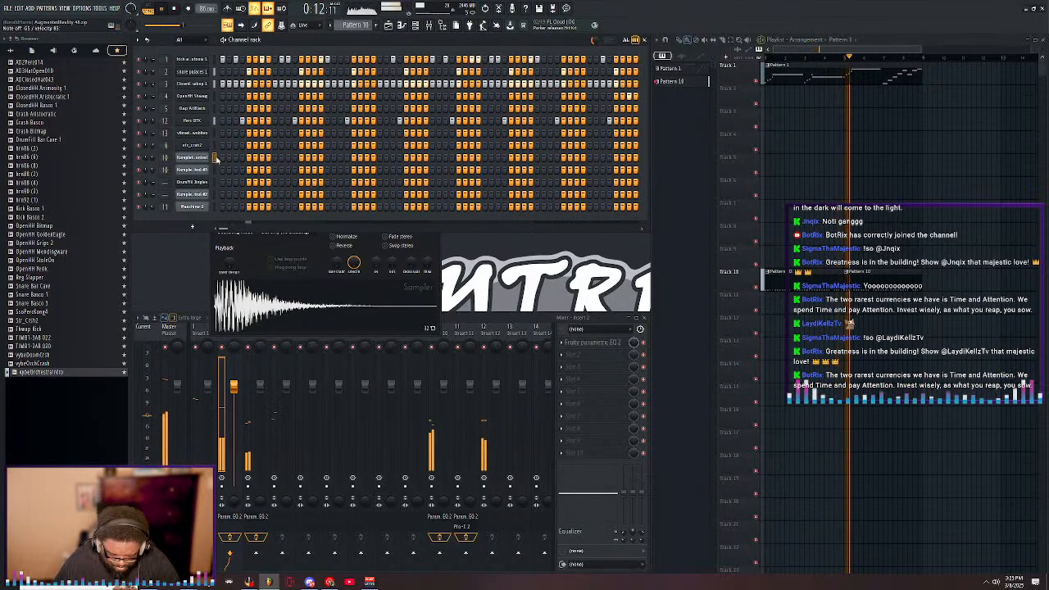
key(space)
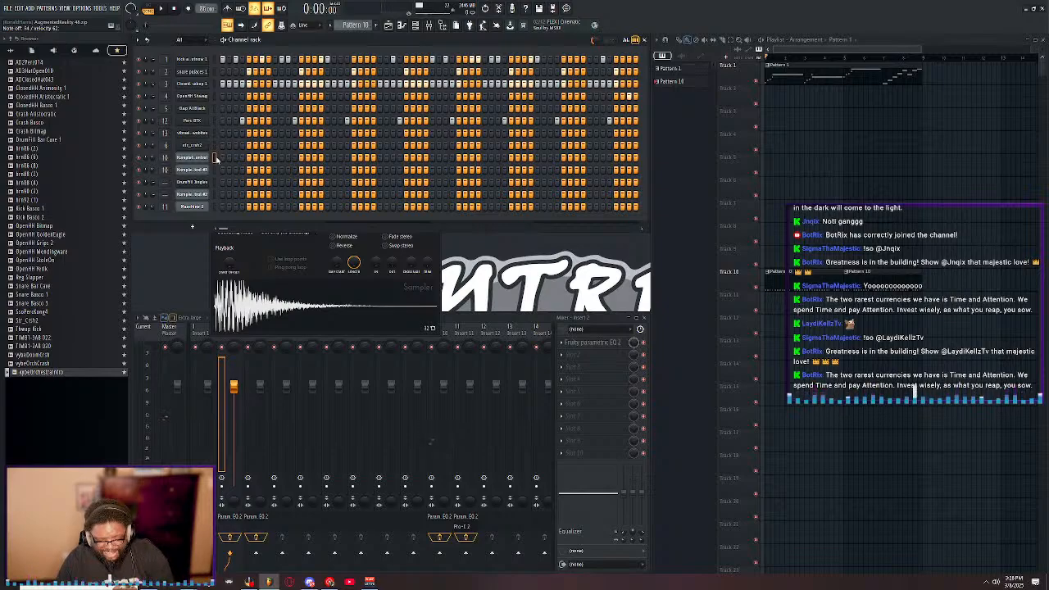
key(space)
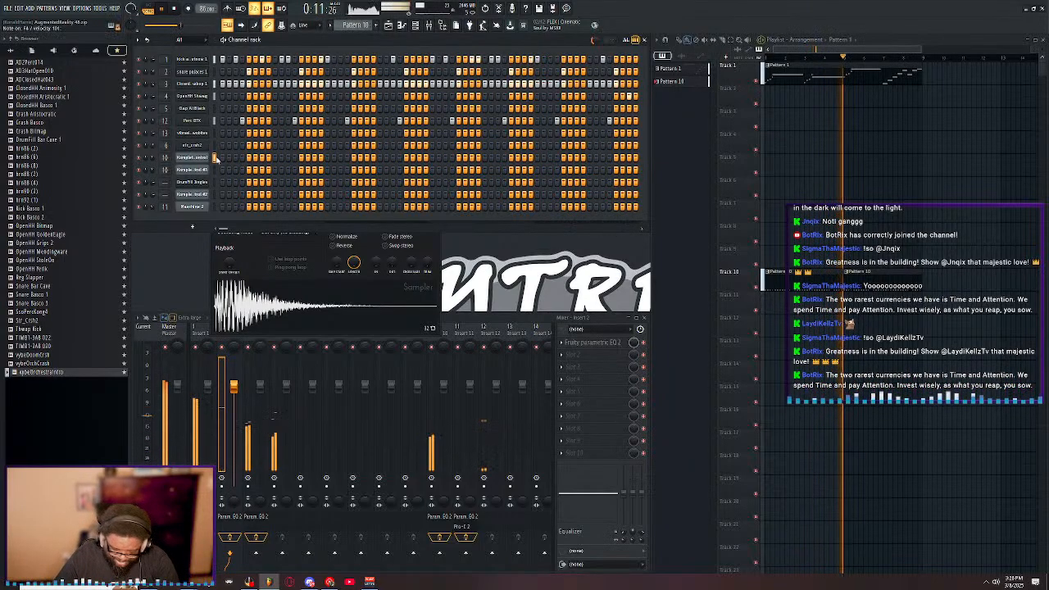
key(space)
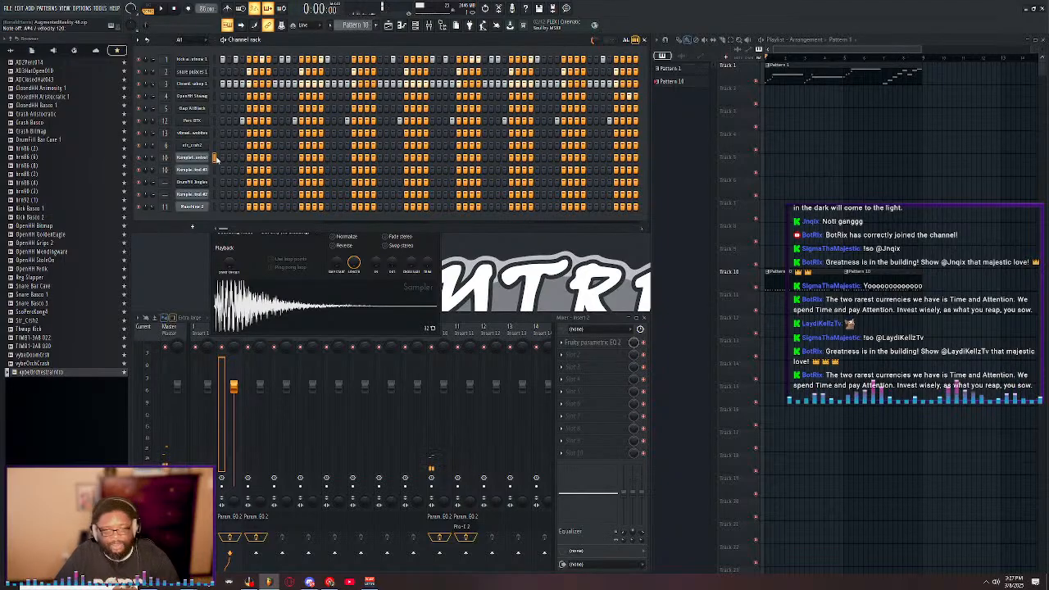
- Examine the Komplete Kontrol channel's piano roll and play the arrangement again
right_click(194, 161)
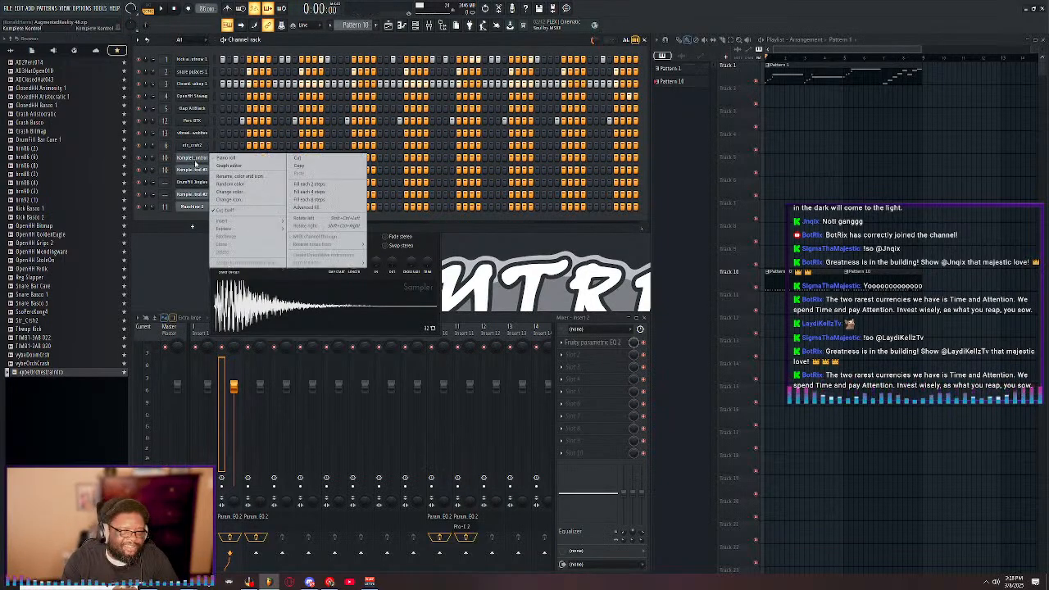
click(224, 159)
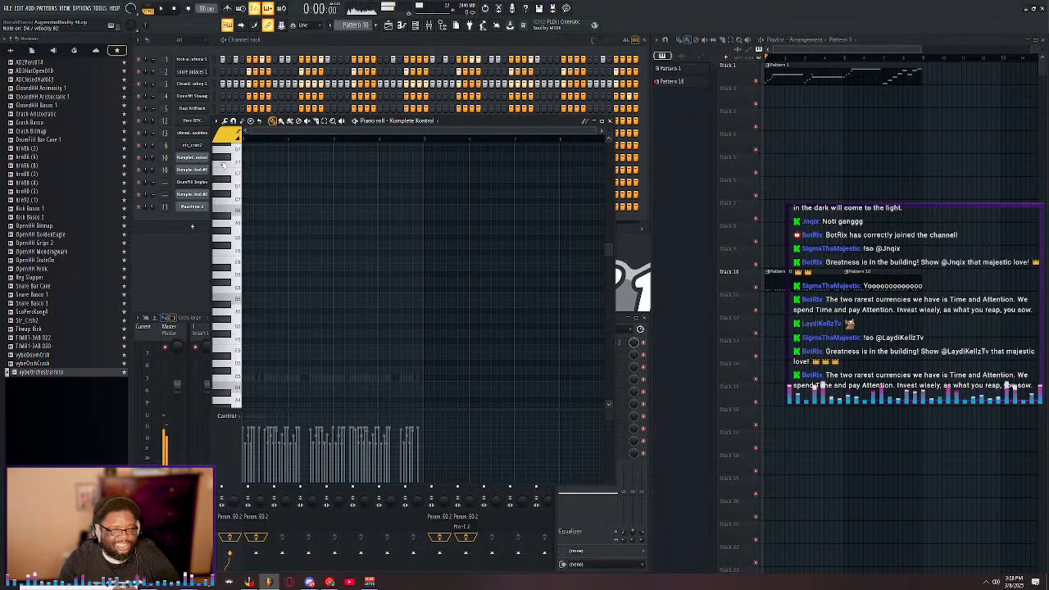
scroll(269, 302, down, 8)
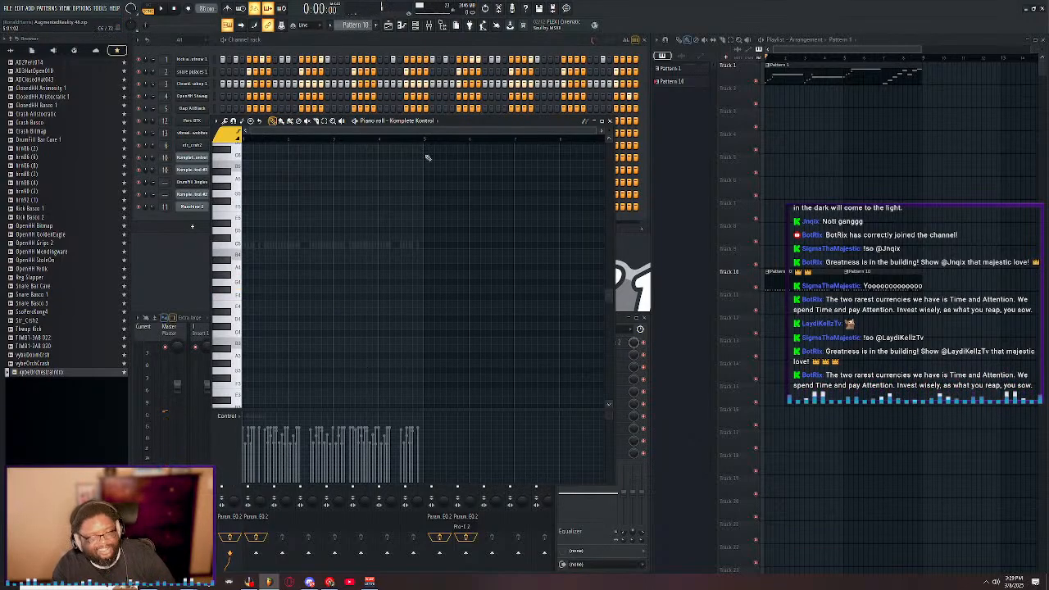
key(space)
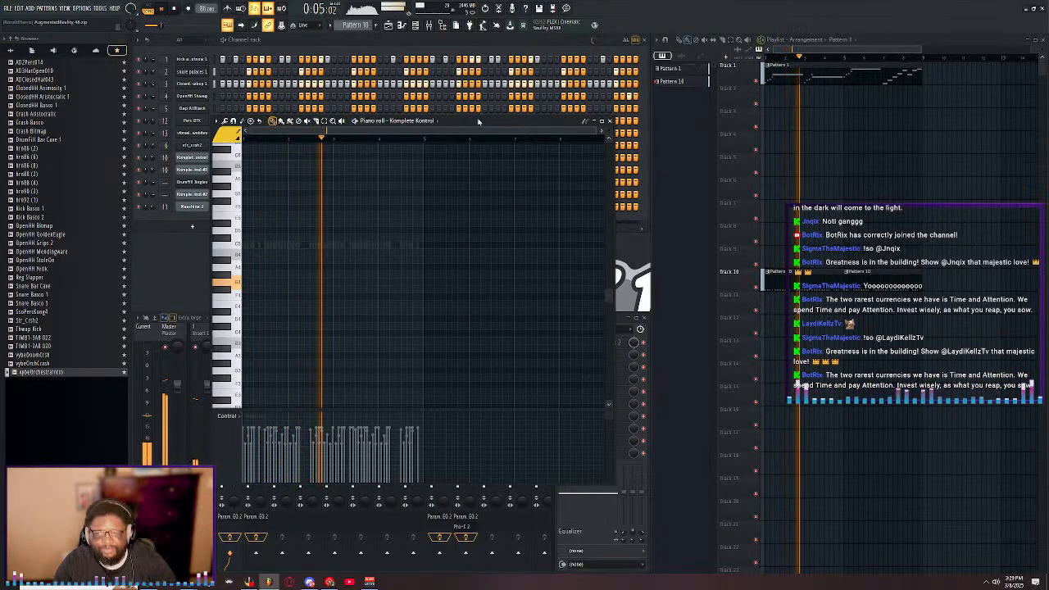
- Open the AugmentedReality 50 project from the Notation (2024) folder
click(8, 9)
click(24, 36)
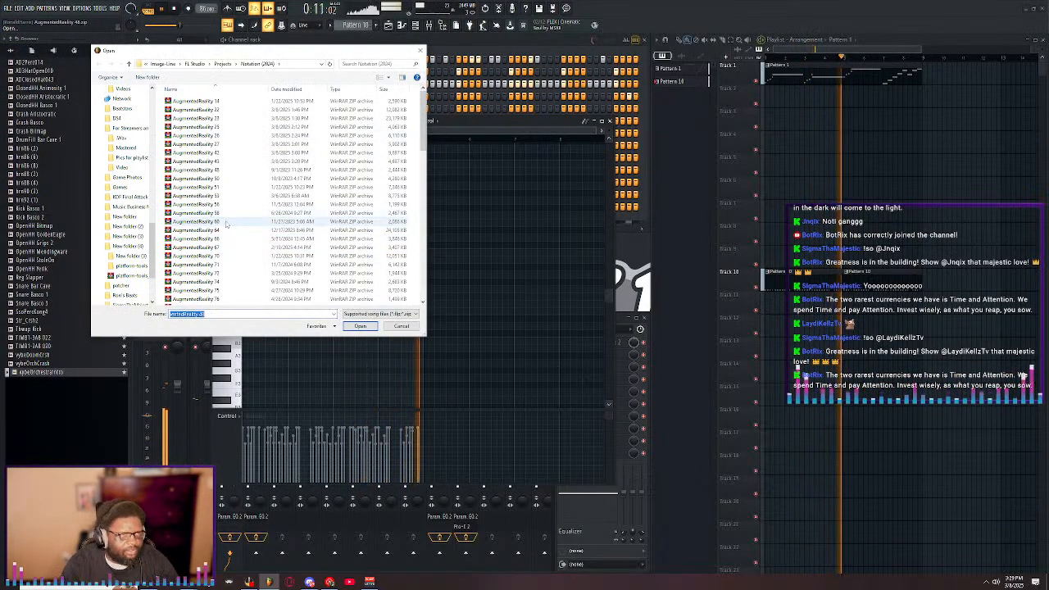
scroll(228, 221, down, 5)
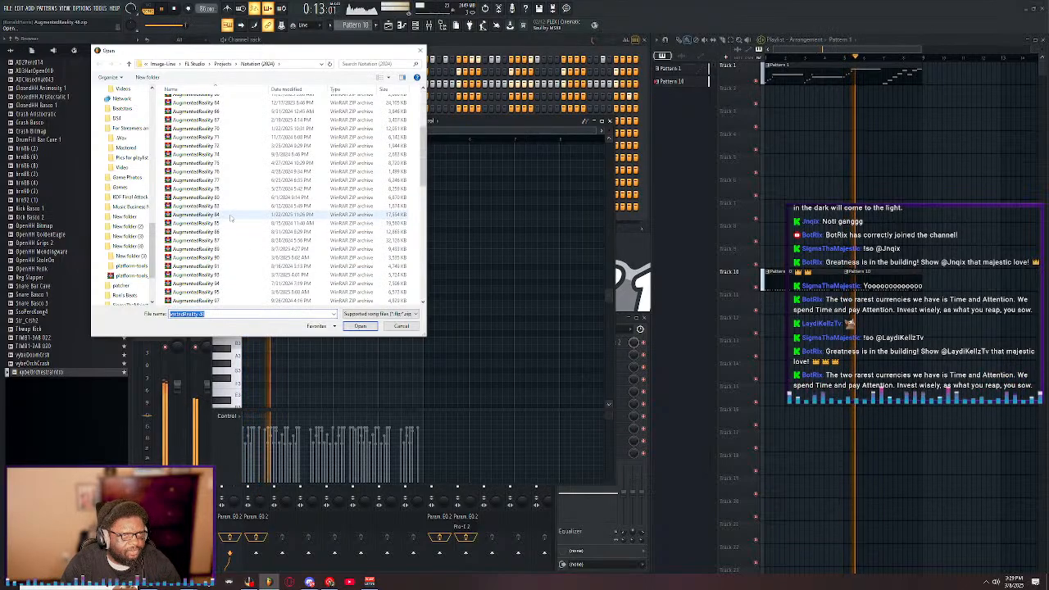
scroll(227, 215, up, 4)
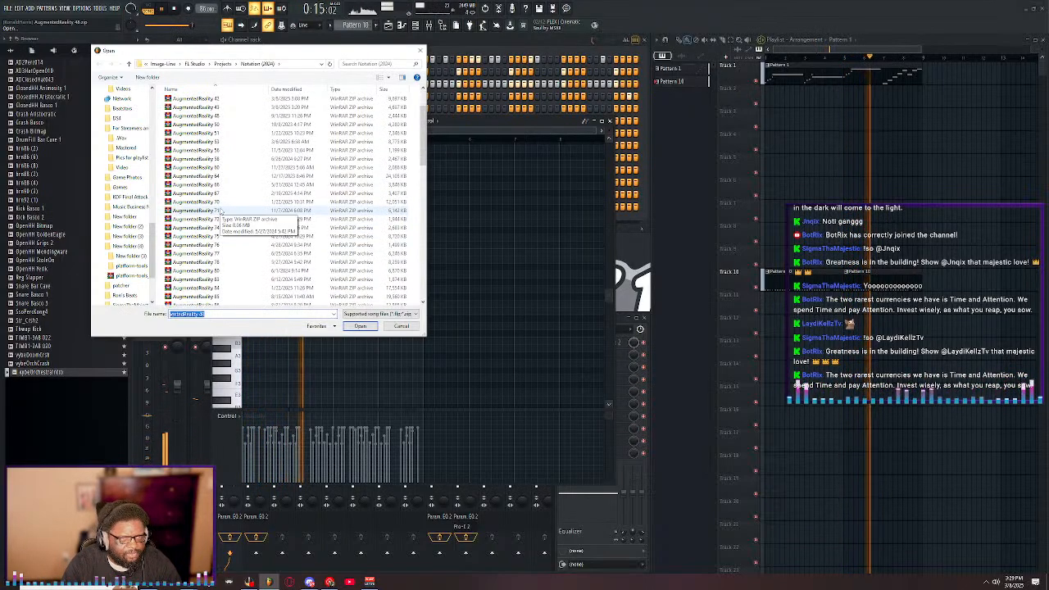
scroll(220, 212, up, 1)
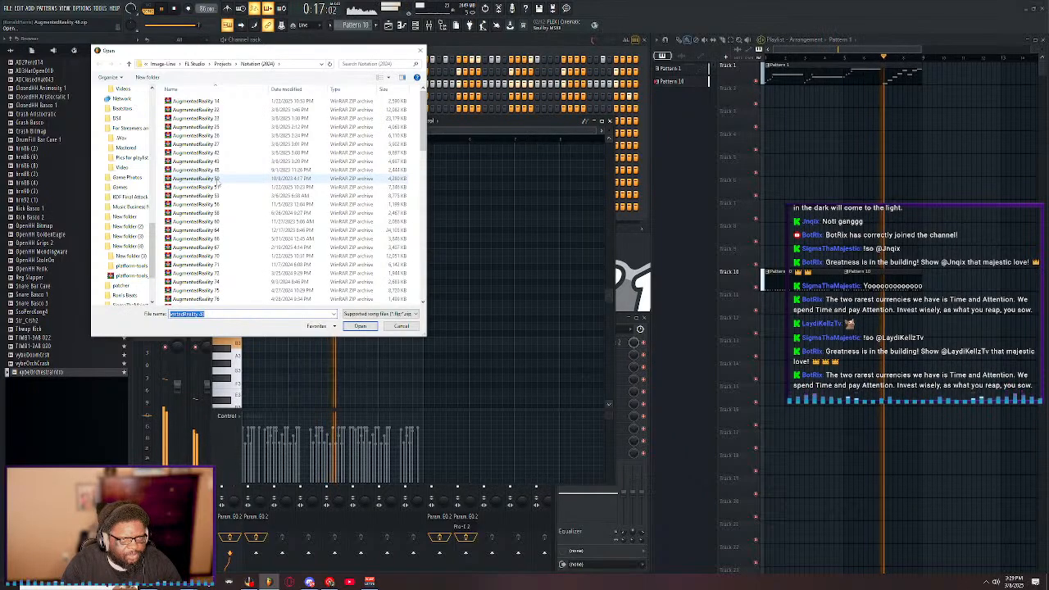
double_click(218, 180)
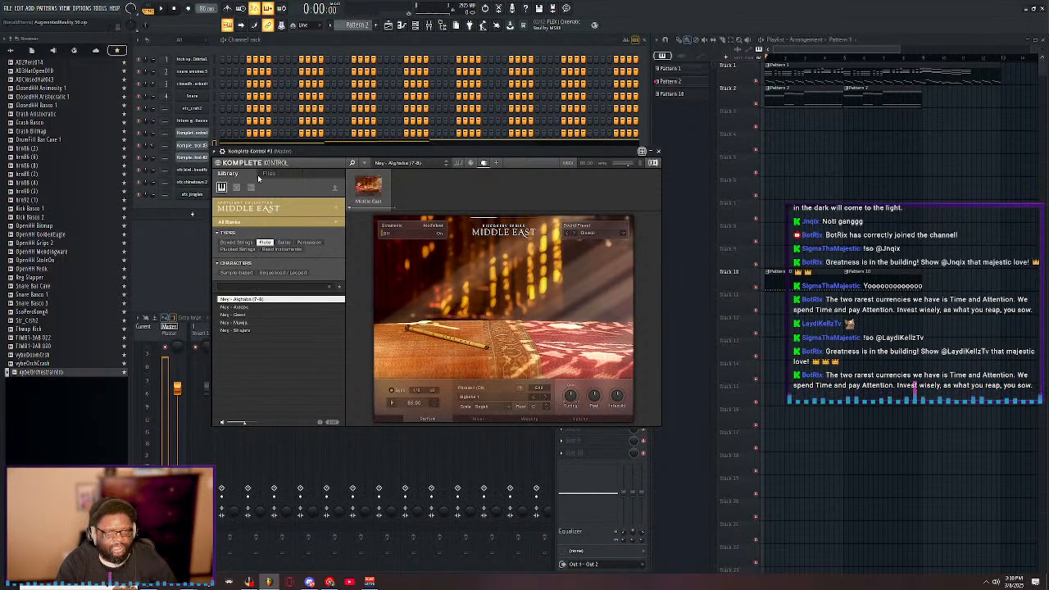
- Play the arrangement with playlist track 10 muted and examine Pattern 1's Komplete Kontrol notes in the piano roll
click(164, 8)
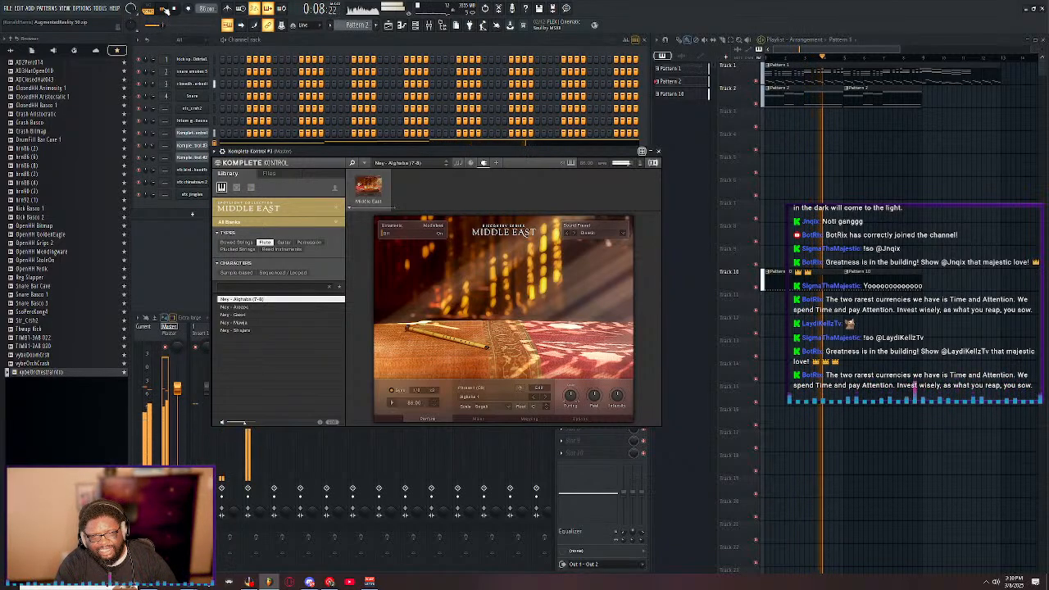
click(757, 292)
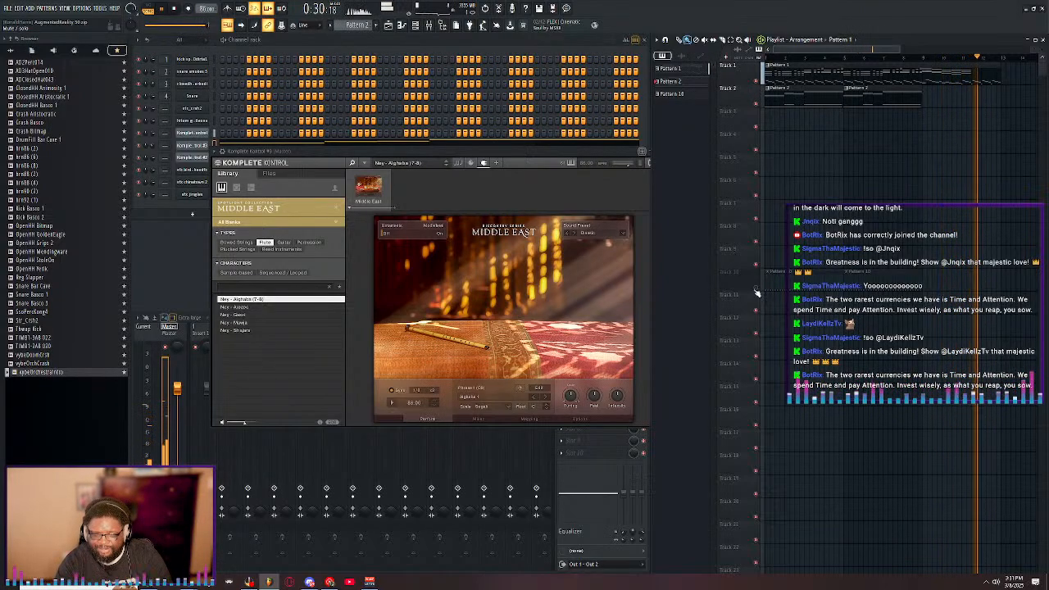
double_click(806, 75)
scroll(412, 142, down, 5)
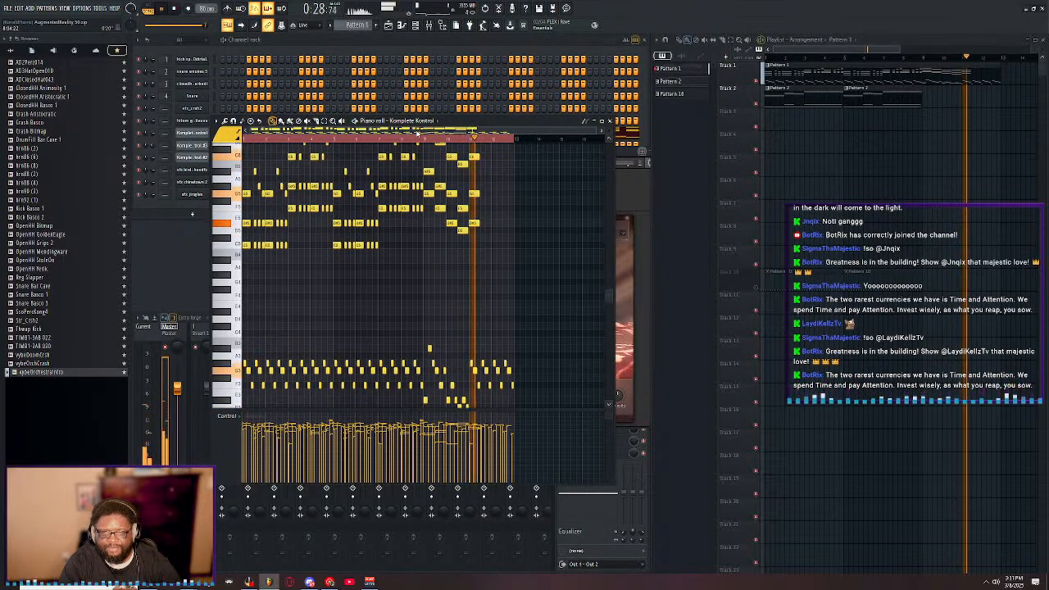
- Examine Pattern 2's Komplete Kontrol #3 notes in the piano roll and stop playback
double_click(773, 100)
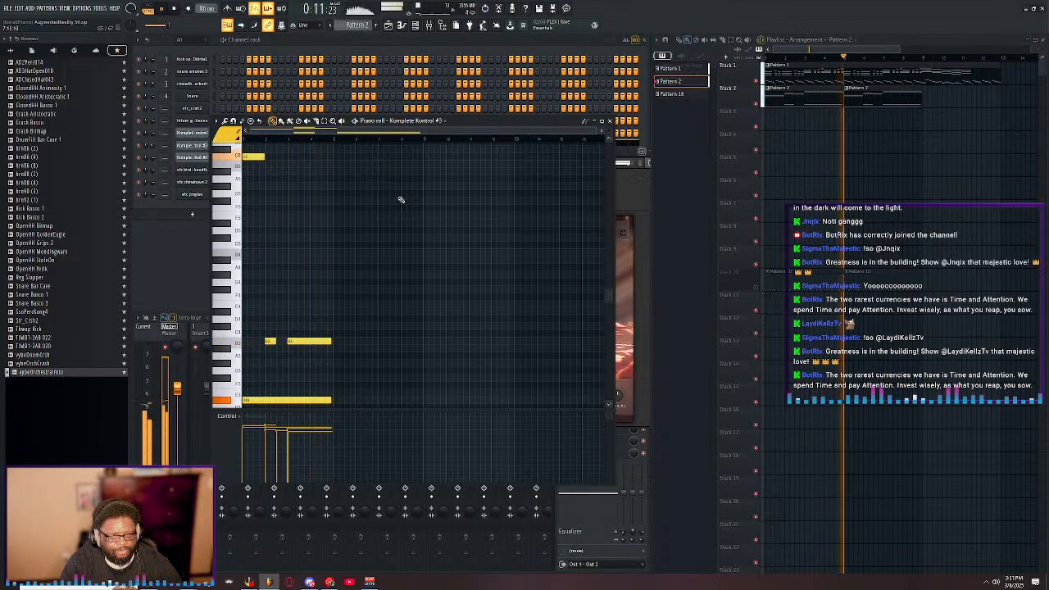
scroll(276, 297, down, 5)
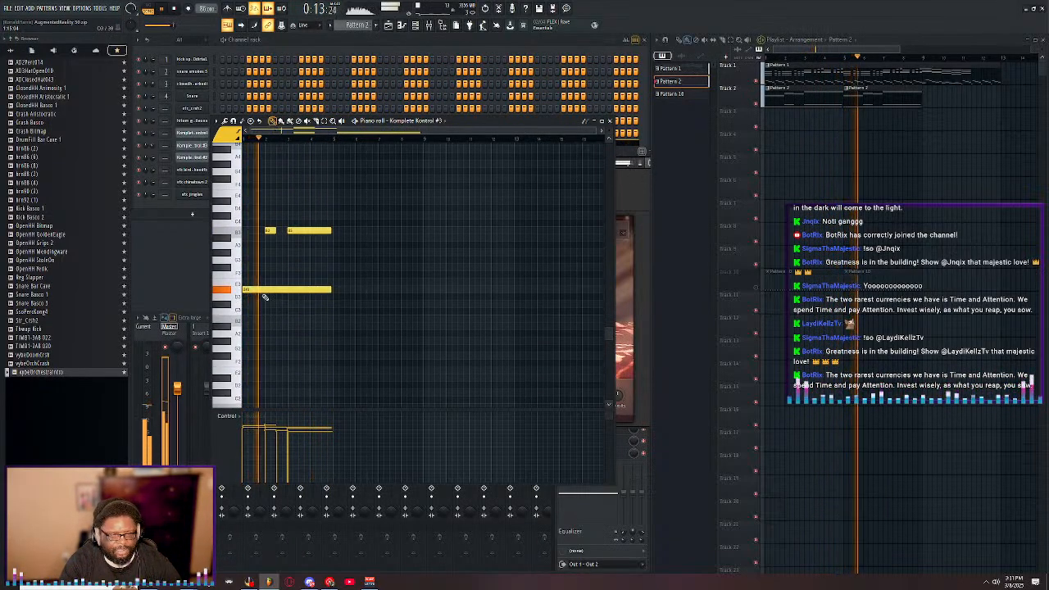
key(space)
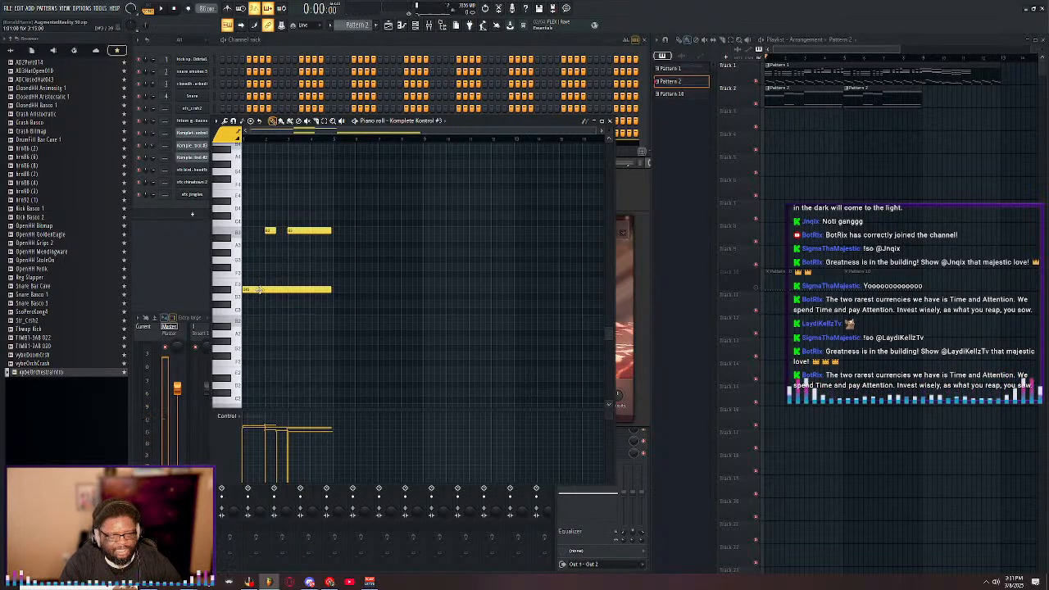
- Bring the channel rack forward and replay the arrangement while examining Pattern 2's high and low notes
click(170, 204)
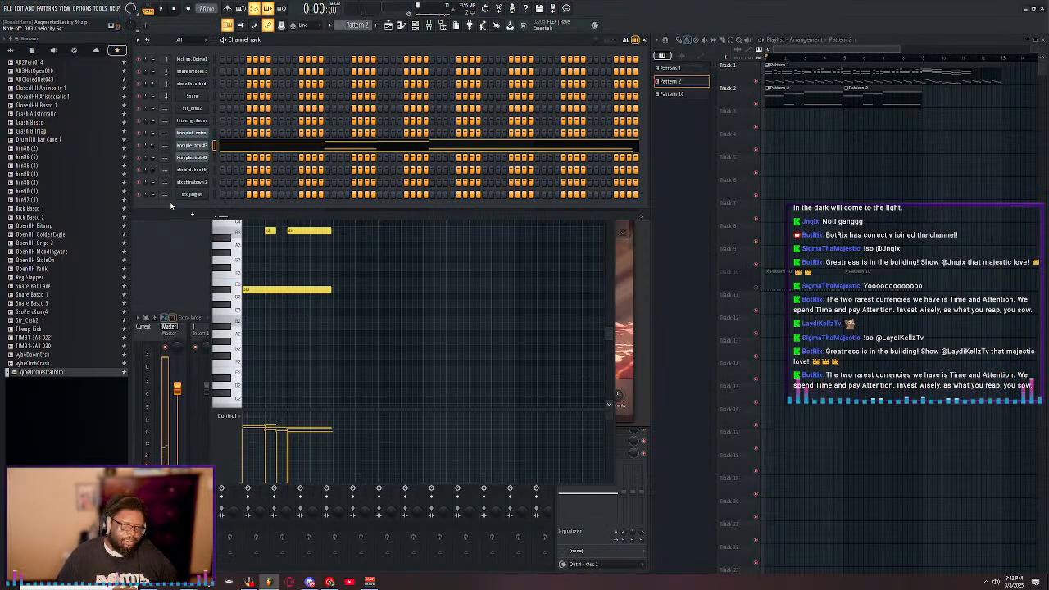
key(space)
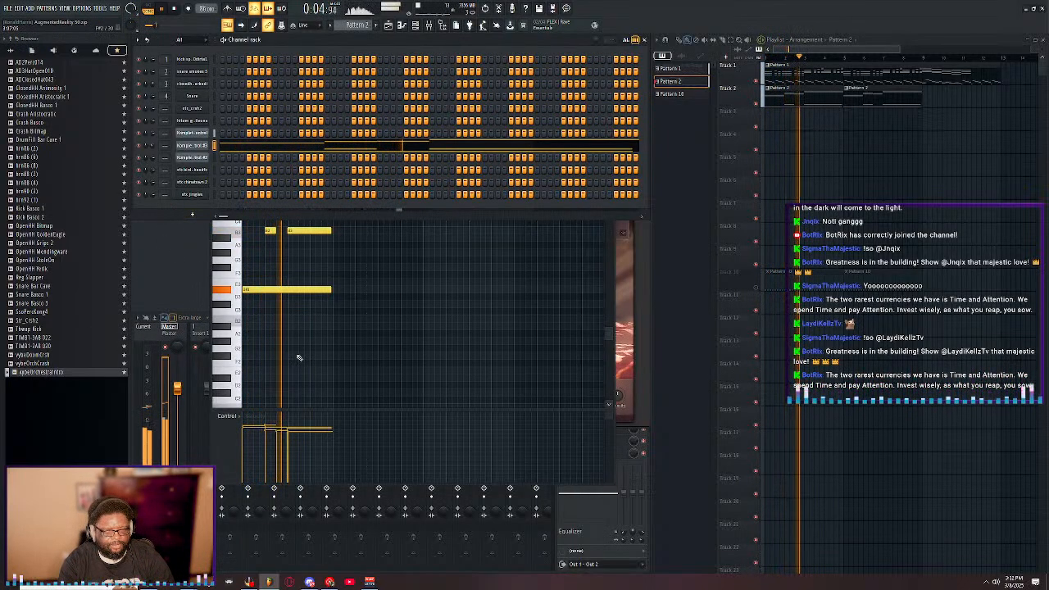
scroll(305, 359, up, 2)
scroll(324, 357, up, 5)
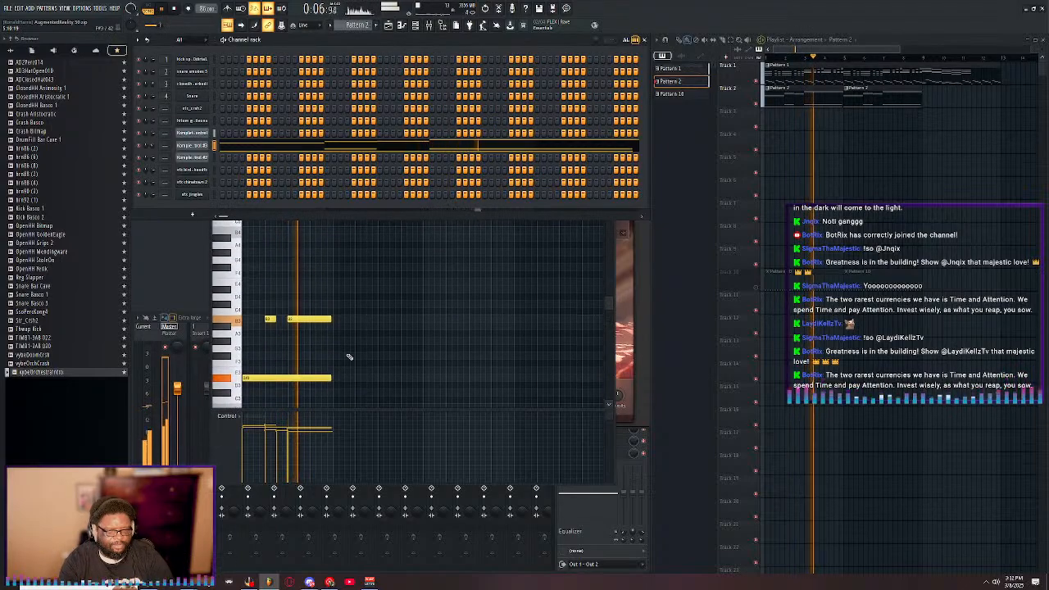
scroll(350, 354, up, 9)
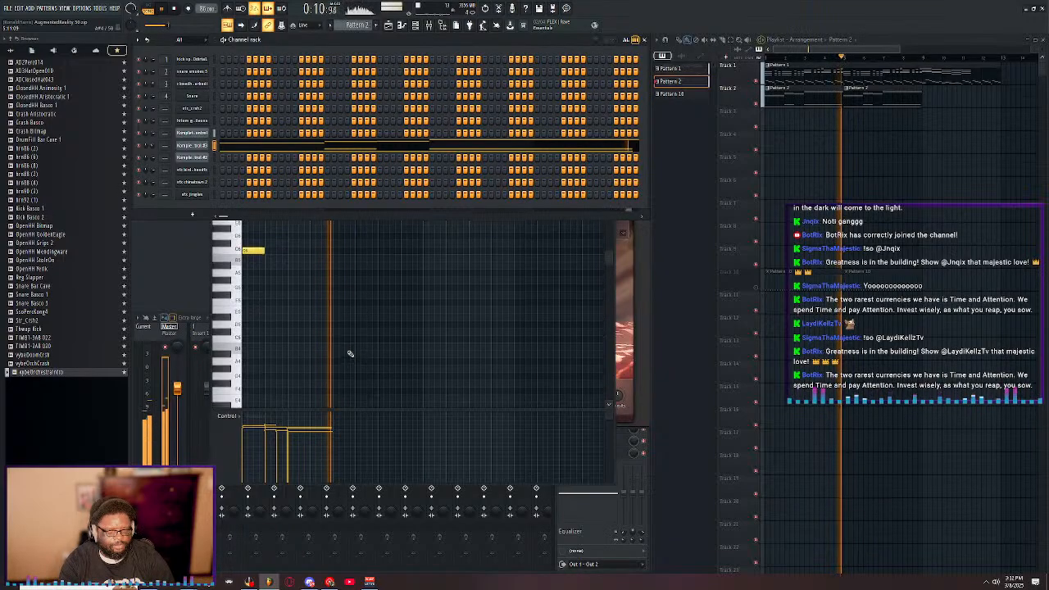
scroll(350, 354, up, 5)
scroll(350, 355, down, 15)
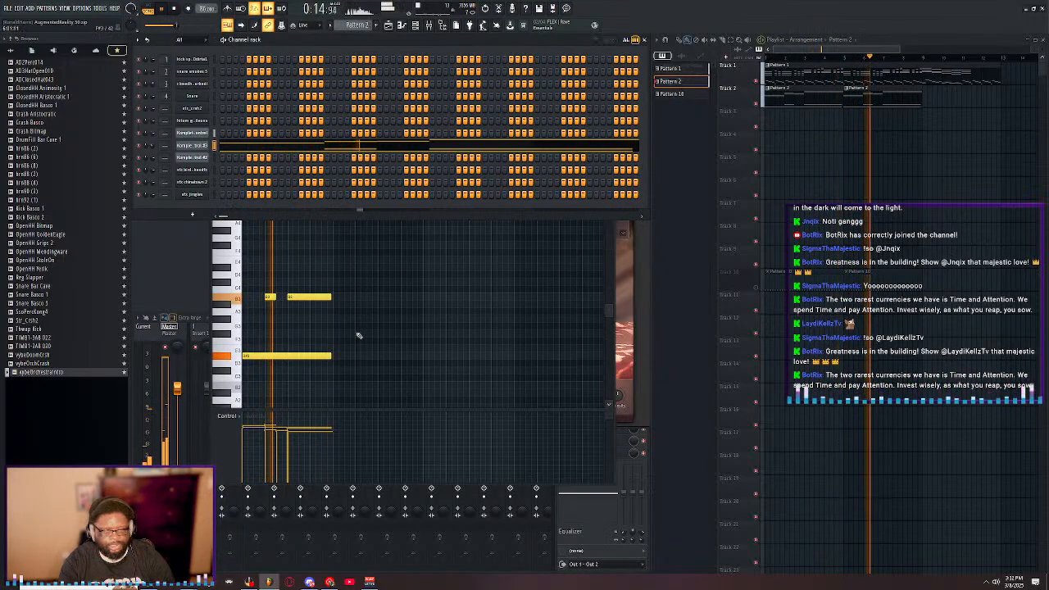
scroll(359, 336, up, 12)
scroll(361, 339, up, 8)
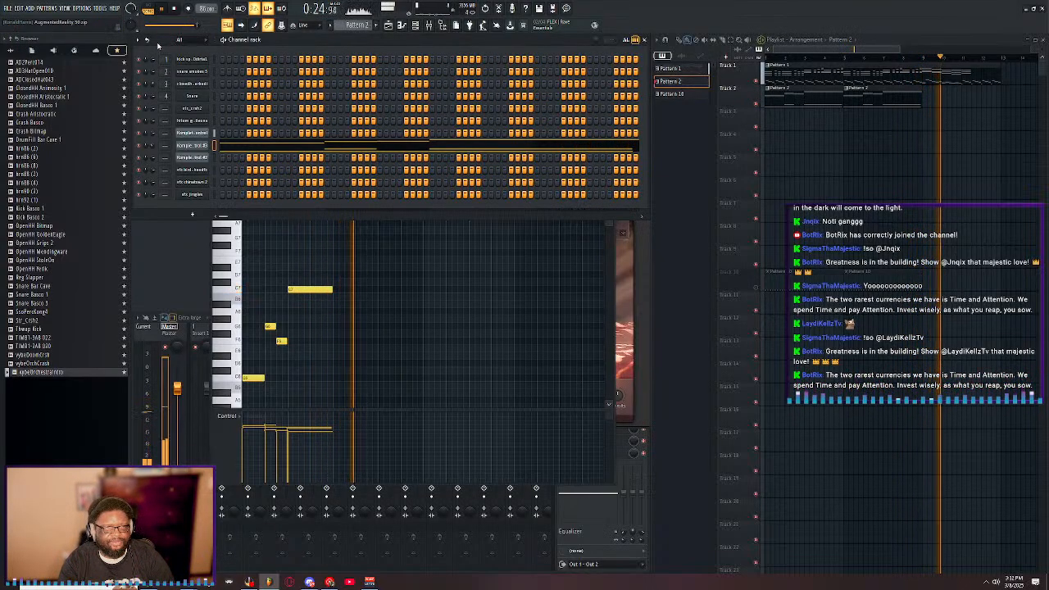
- Stop playback, discard the changes to AugmentedReality 50, and open the AugmentedReality 53 project from the Notation (2024) folder
click(175, 9)
click(8, 10)
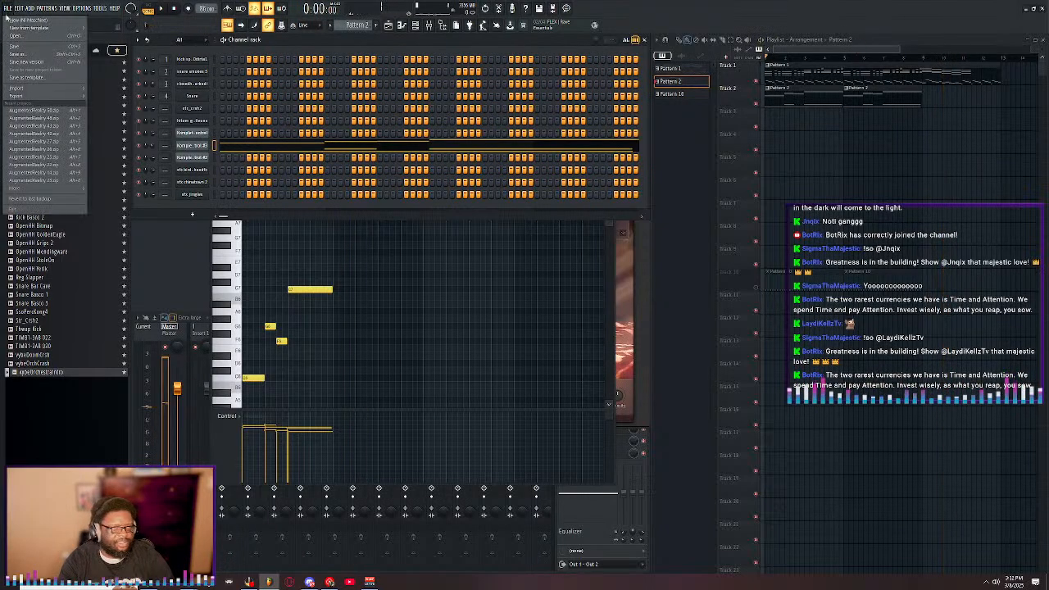
click(15, 37)
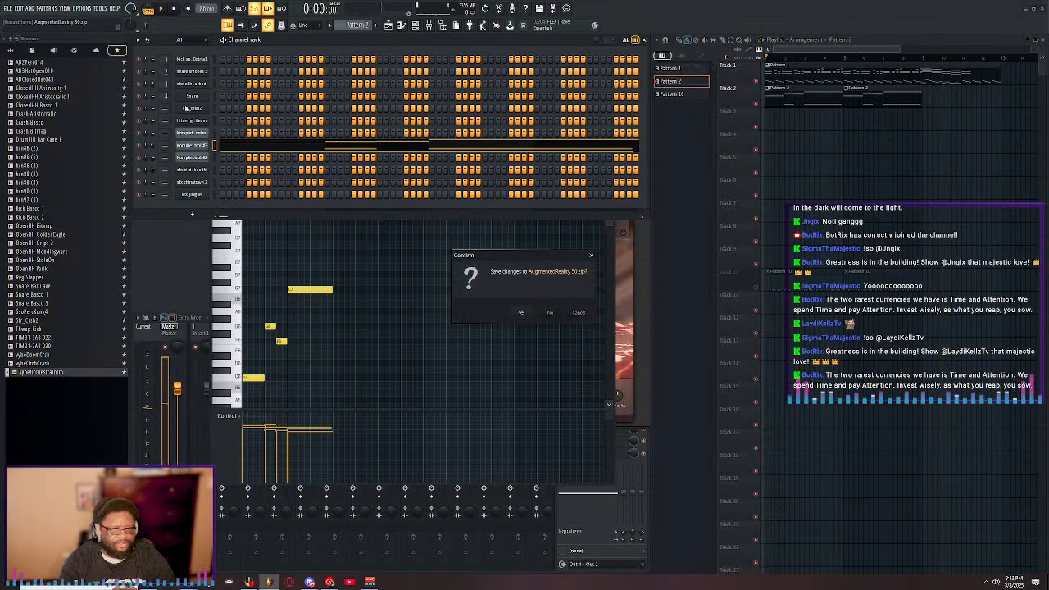
click(550, 314)
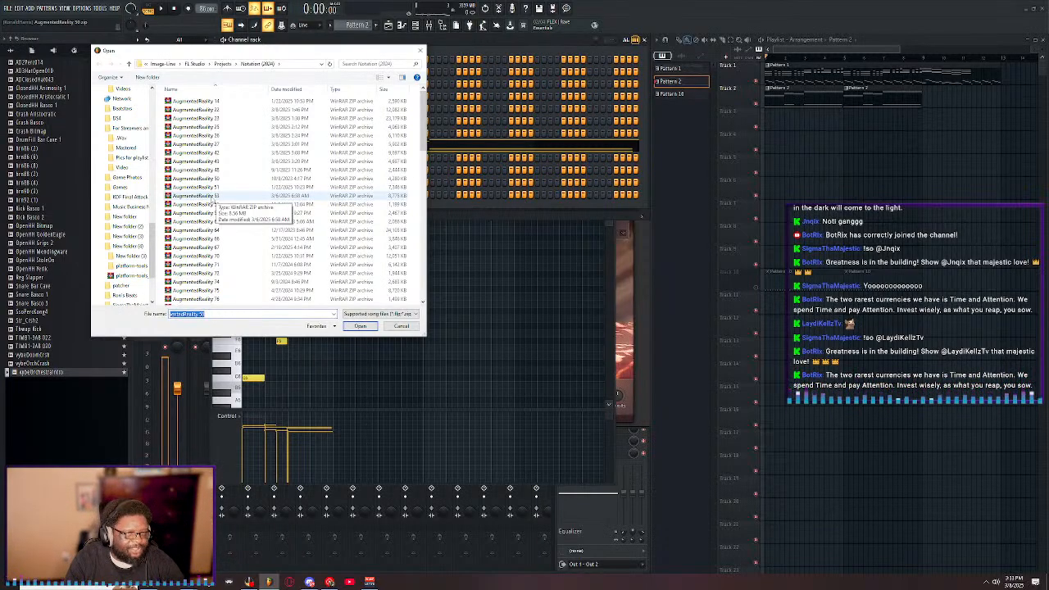
double_click(212, 199)
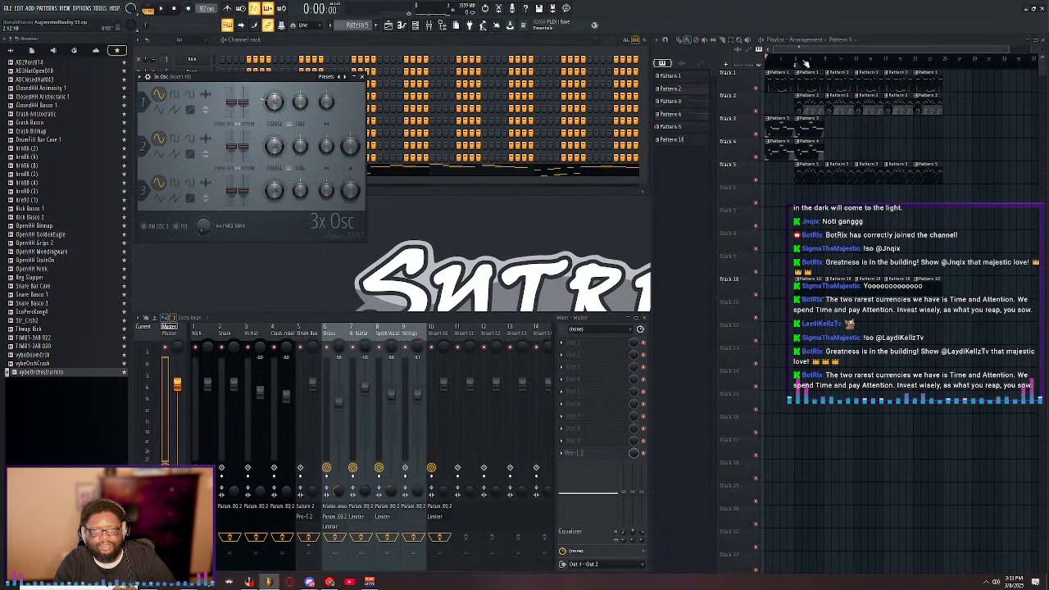
- Play the arrangement with the channel rack in front, muting and restoring playlist track 10 to compare the sound
key(space)
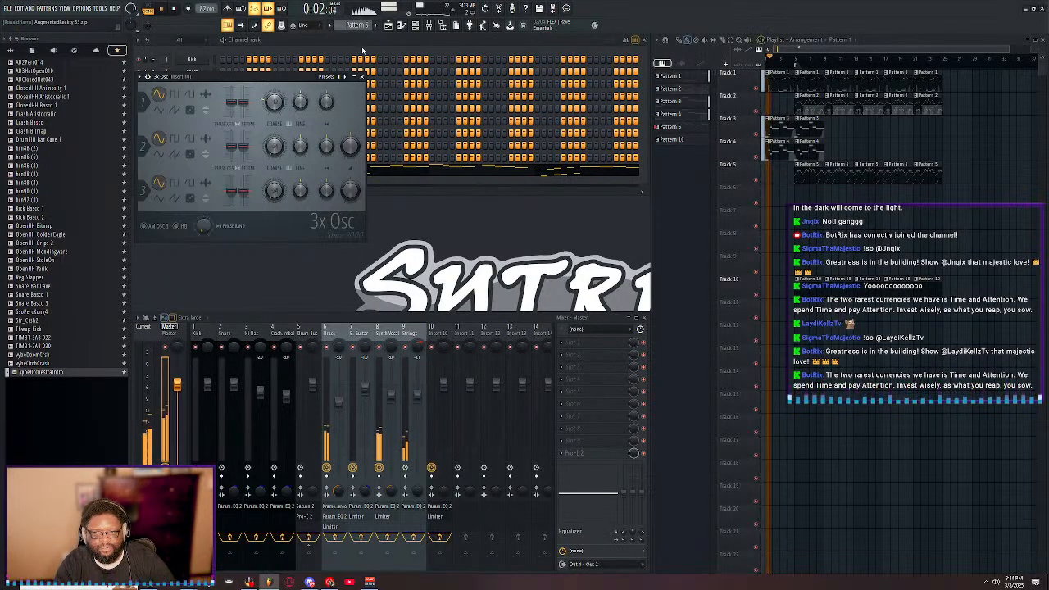
click(587, 51)
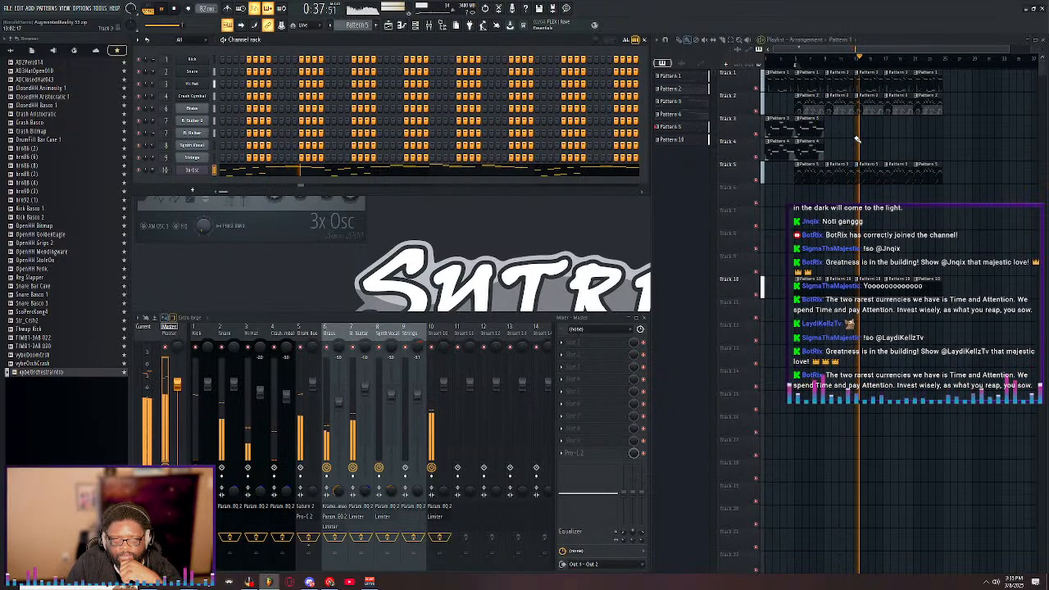
click(757, 296)
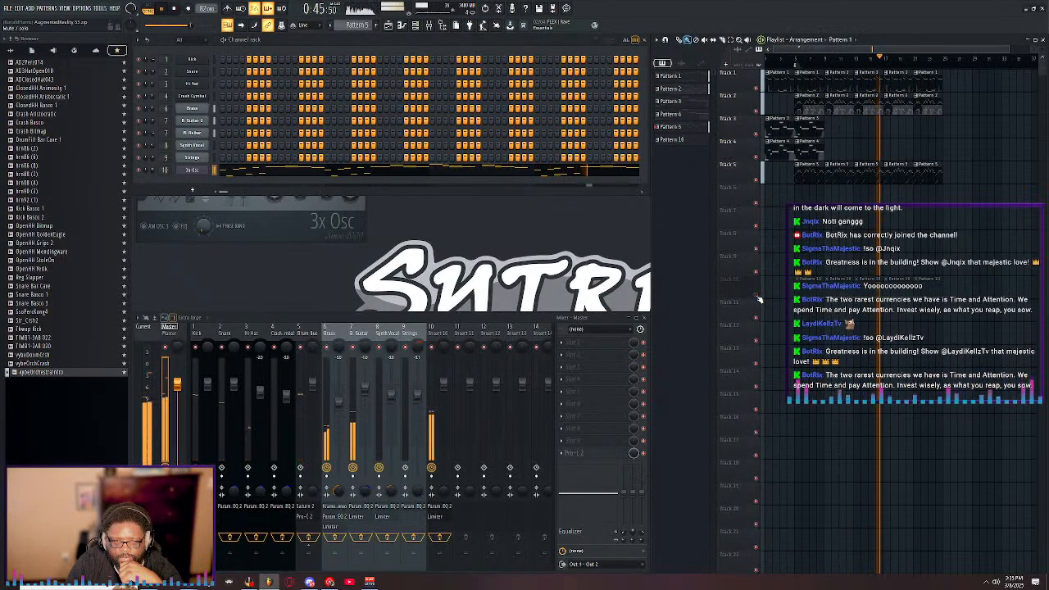
click(760, 299)
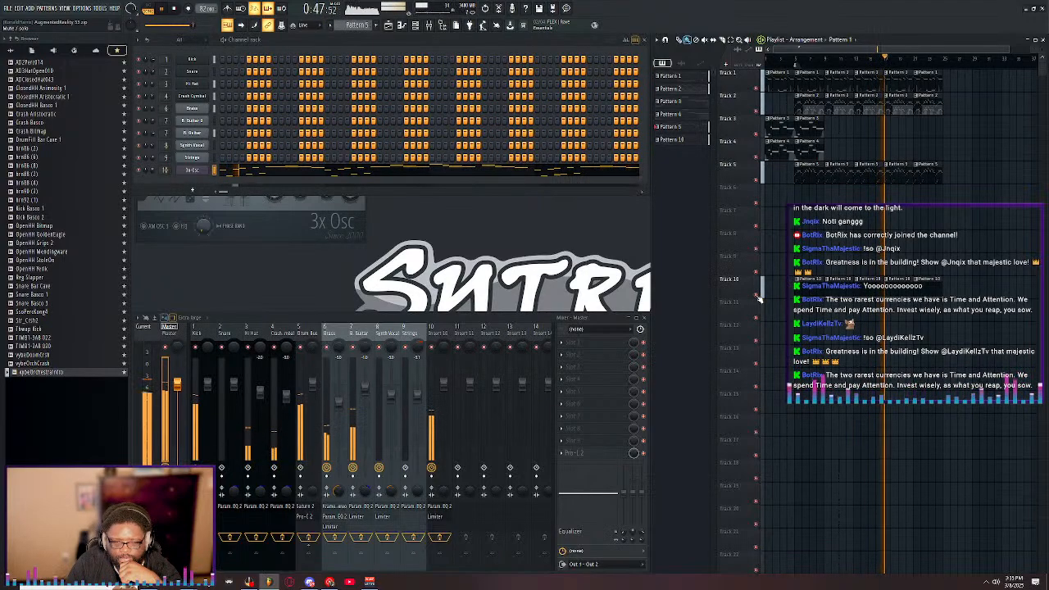
- Mute and restore playlist tracks 1 and 2 in turn to hear the arrangement without each one
click(756, 90)
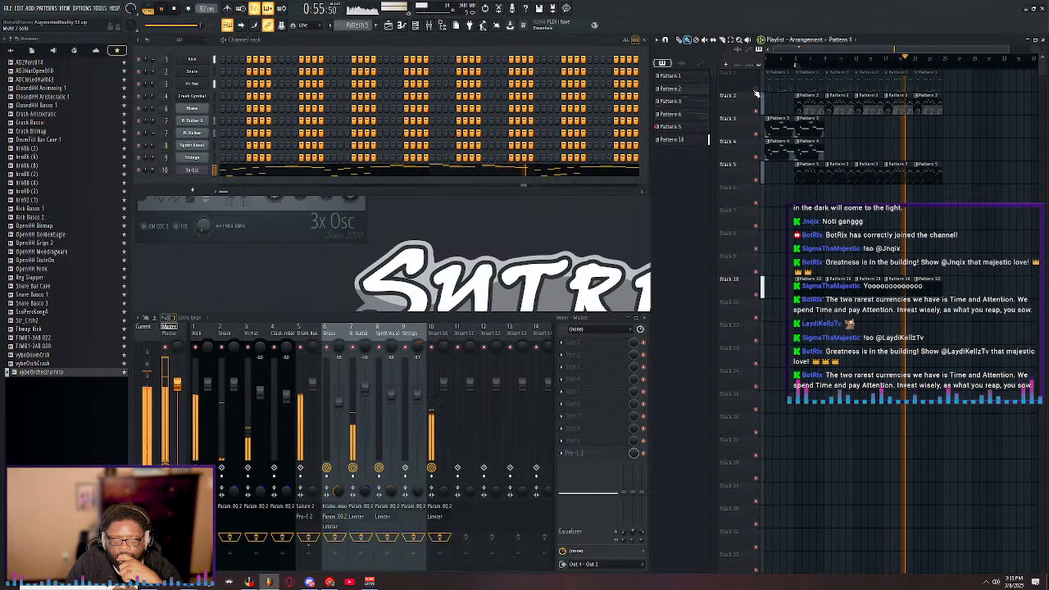
click(756, 90)
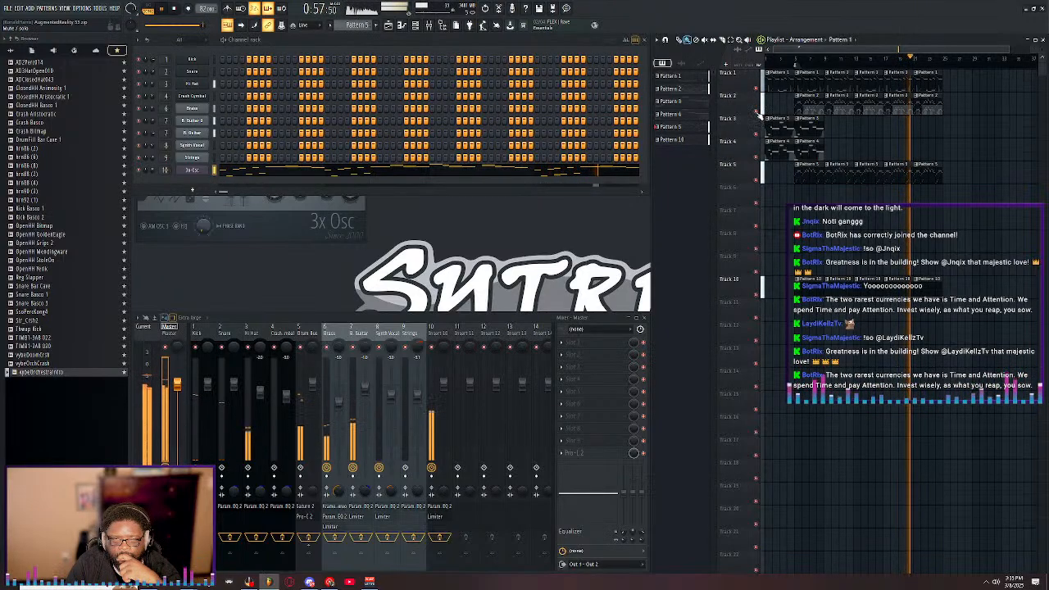
click(757, 110)
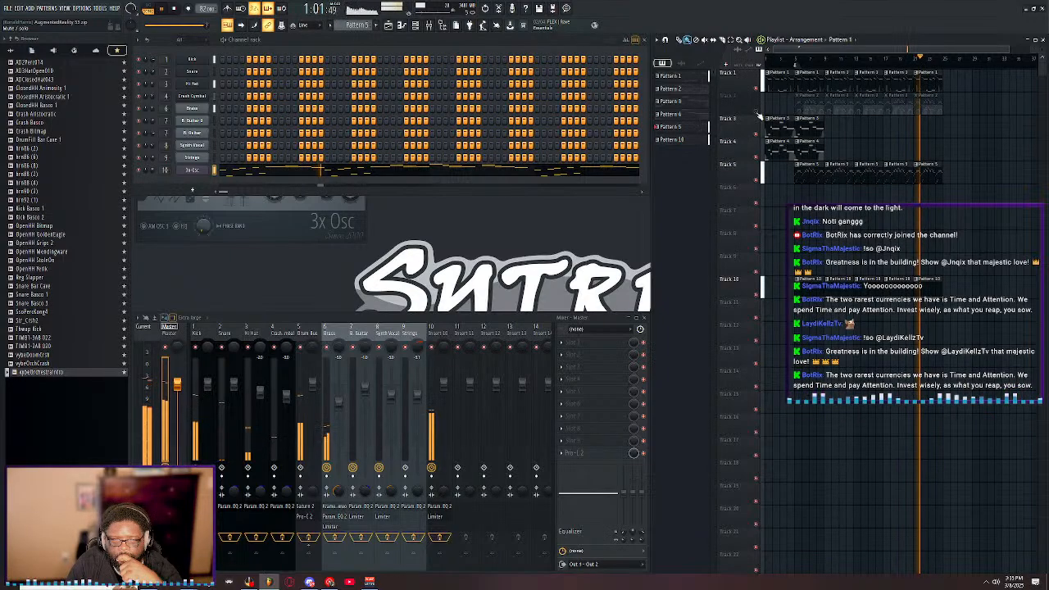
click(757, 111)
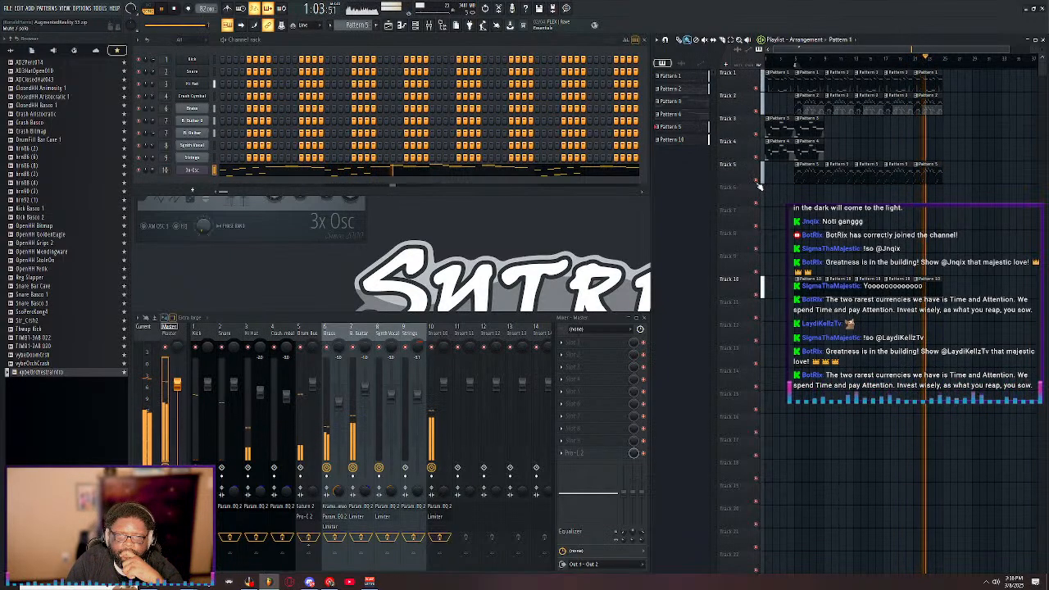
- Listen to the arrangement with playlist tracks 1 and 2 both muted, selecting Pattern 4 before unmuting both tracks
click(756, 111)
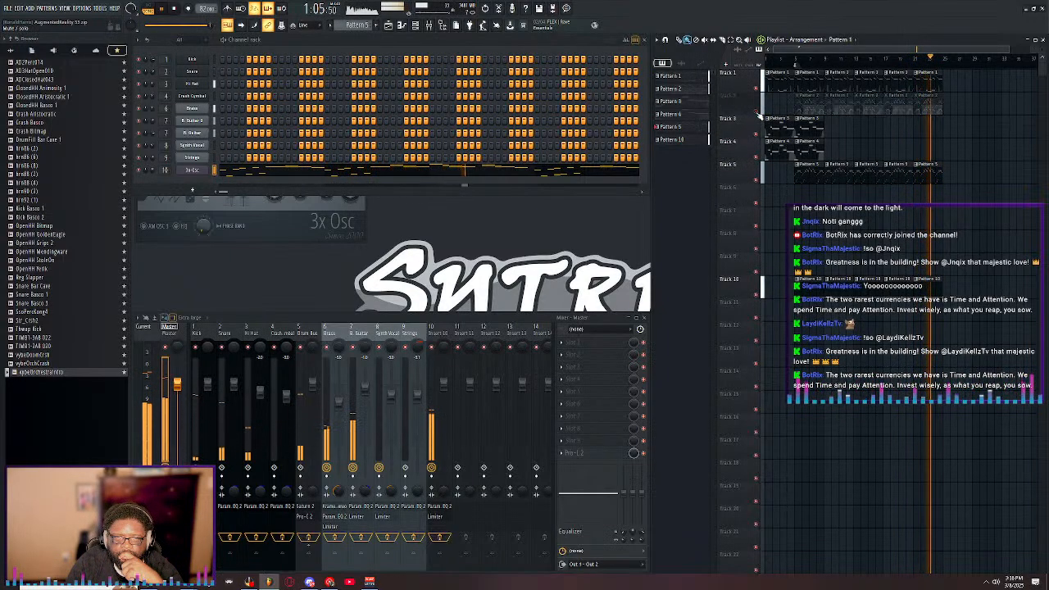
click(756, 89)
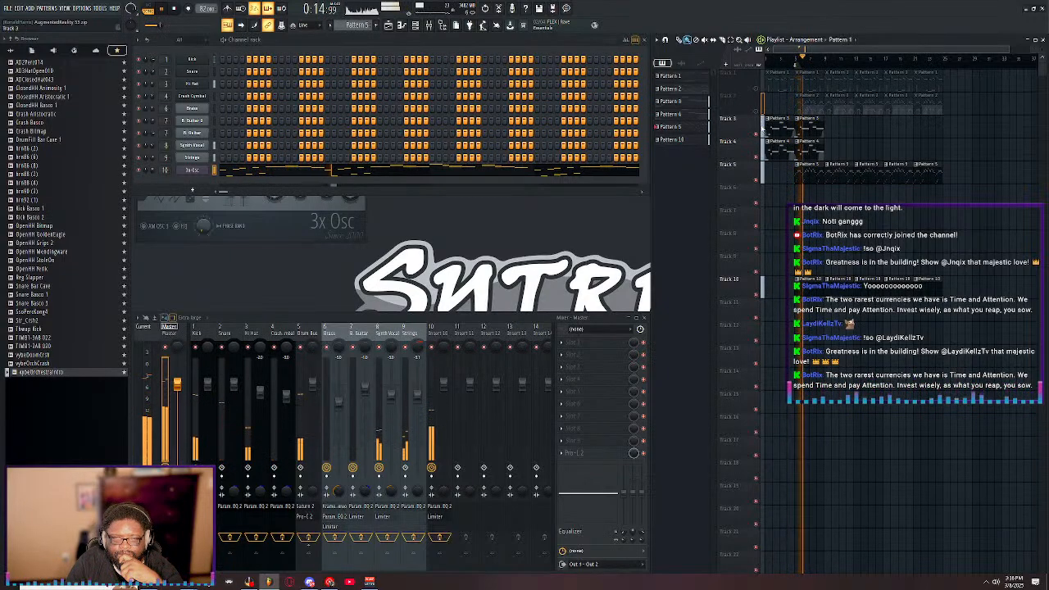
click(783, 151)
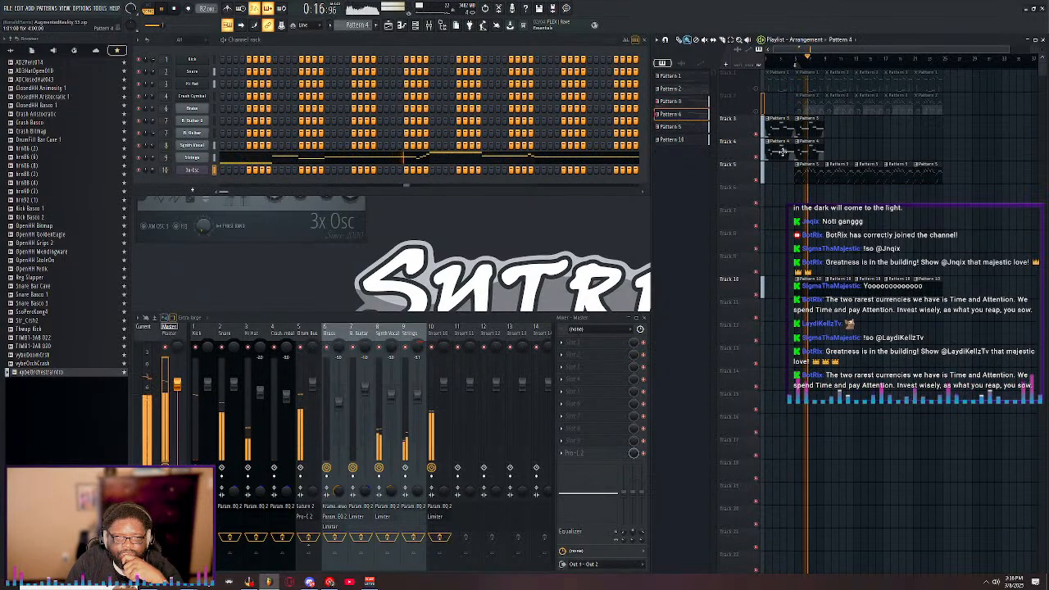
click(756, 110)
click(756, 88)
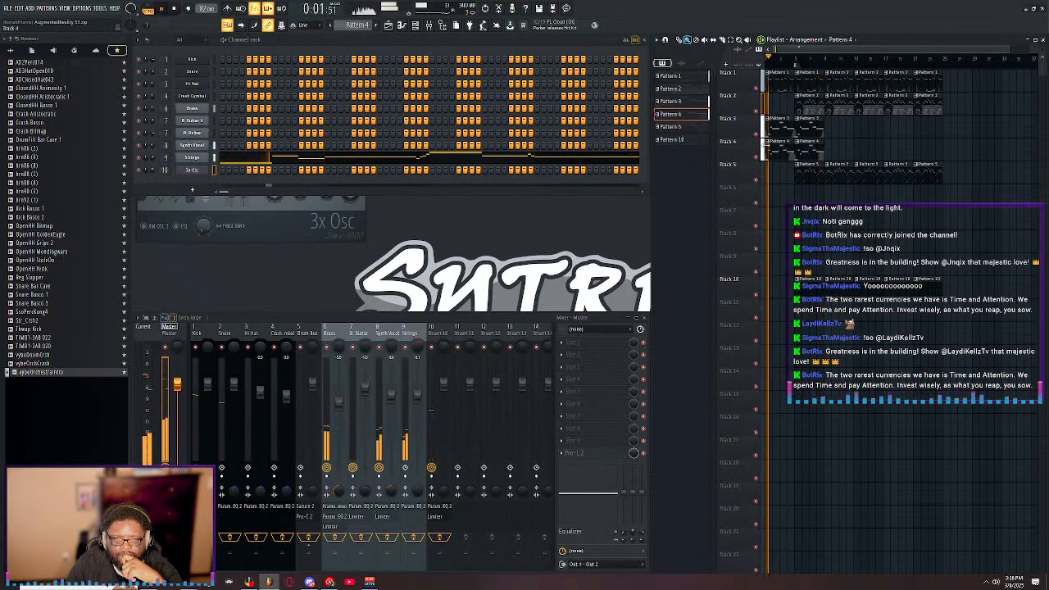
- Examine Pattern 4's Strings notes in the piano roll while the arrangement plays, and close the piano roll
click(397, 158)
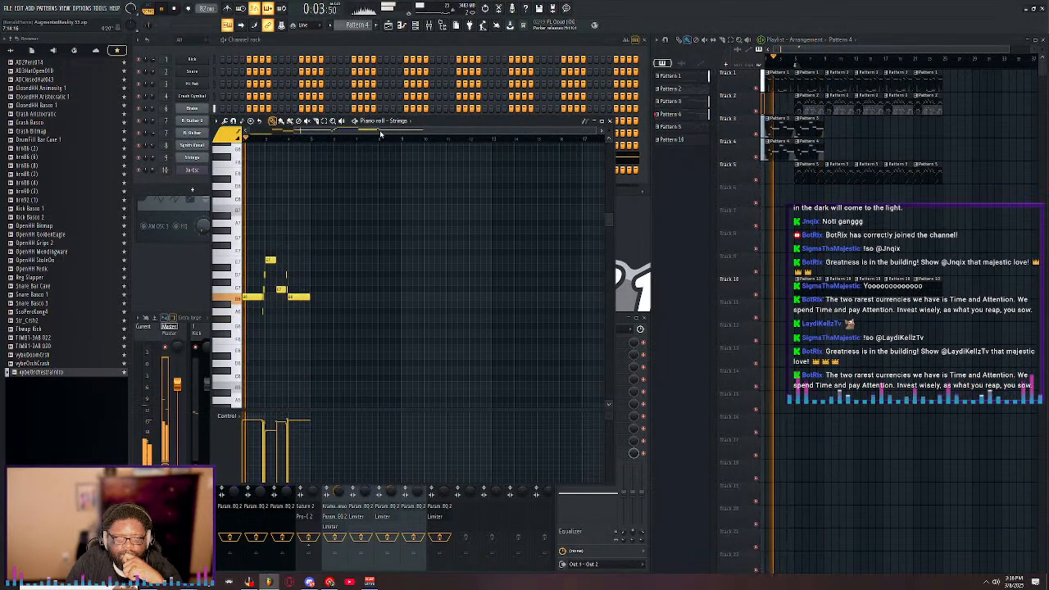
drag(382, 131, 248, 136)
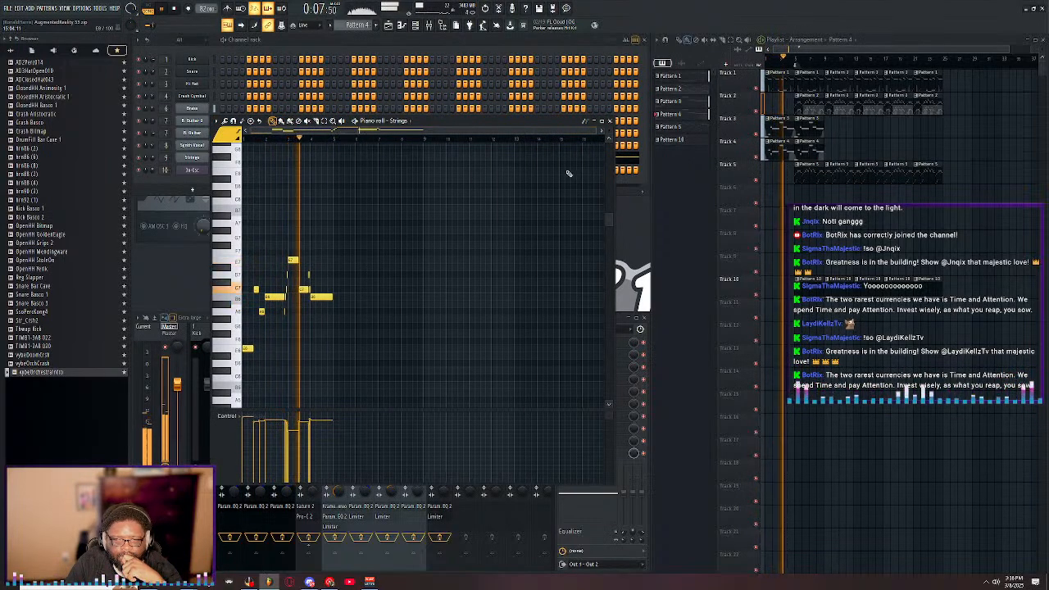
click(611, 121)
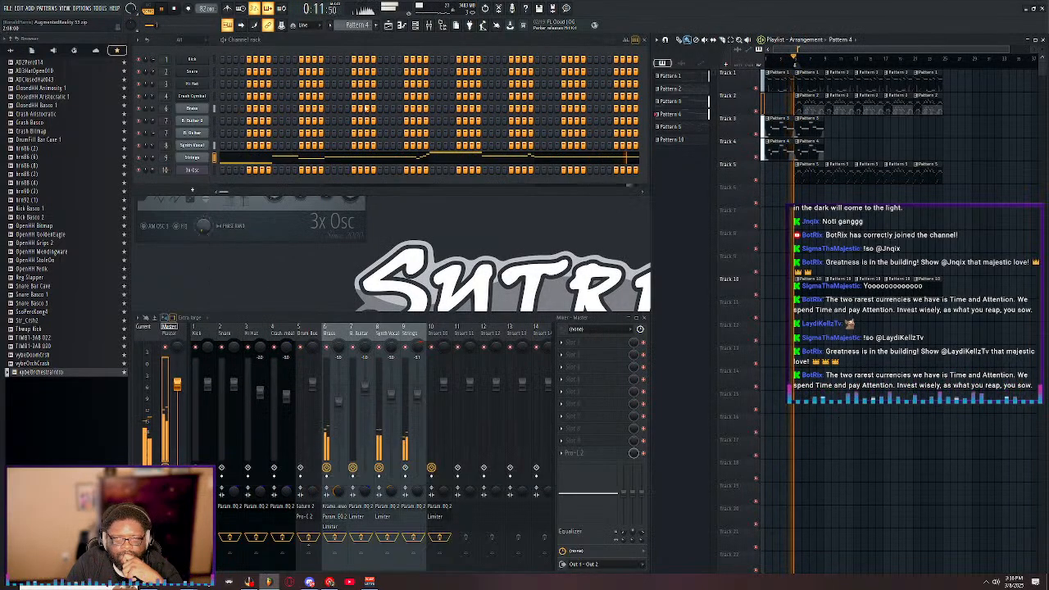
click(8, 9)
click(21, 36)
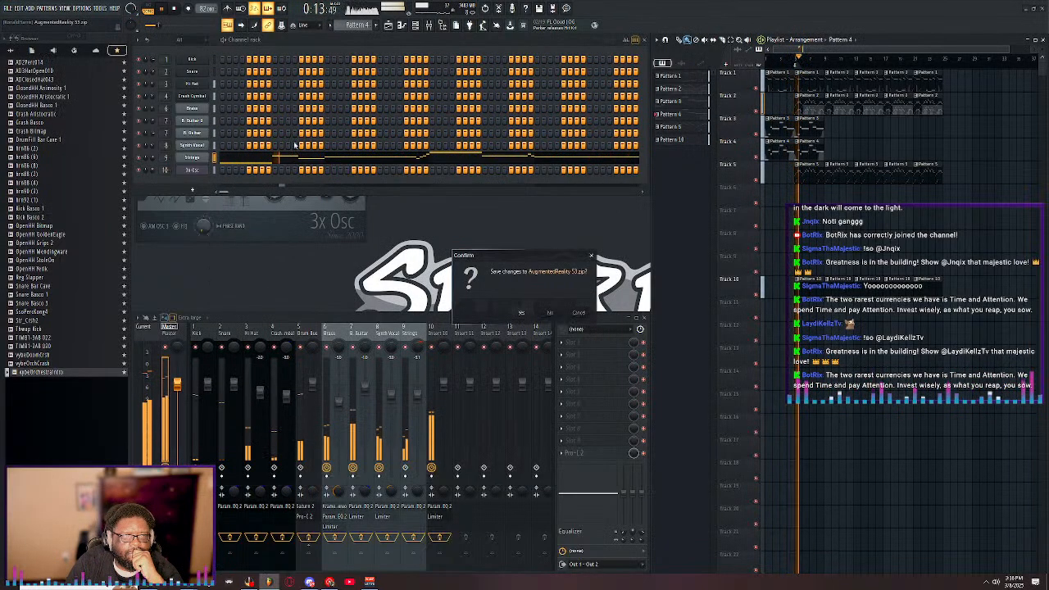
click(532, 313)
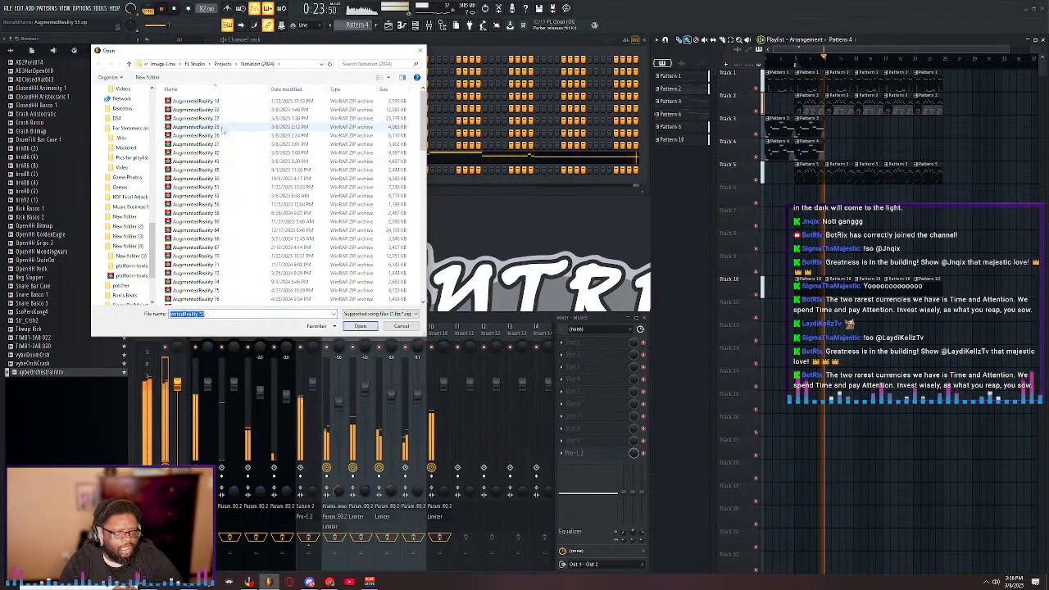
key(BackSpace)
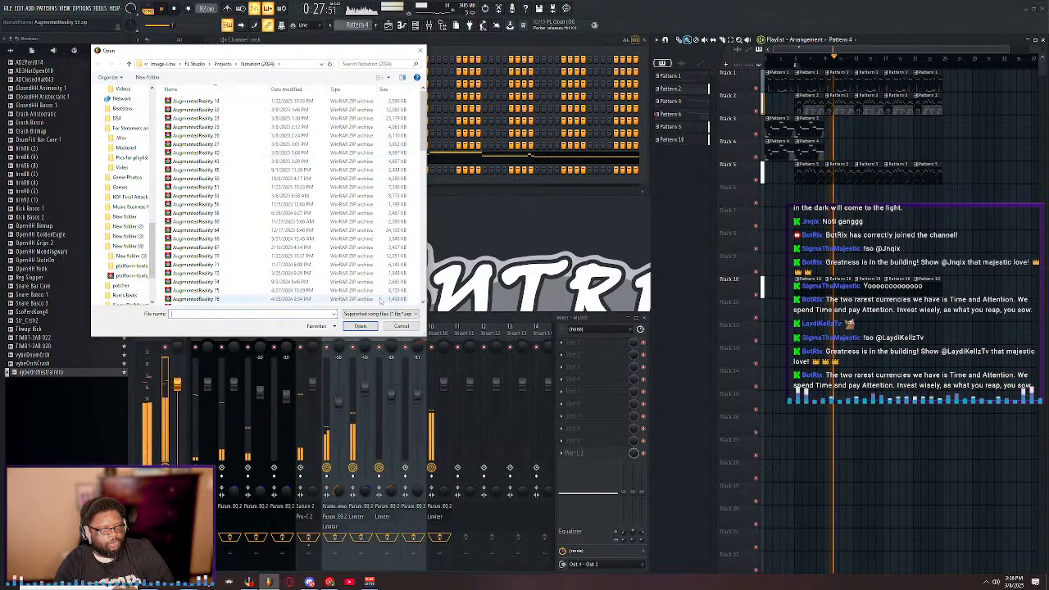
click(401, 325)
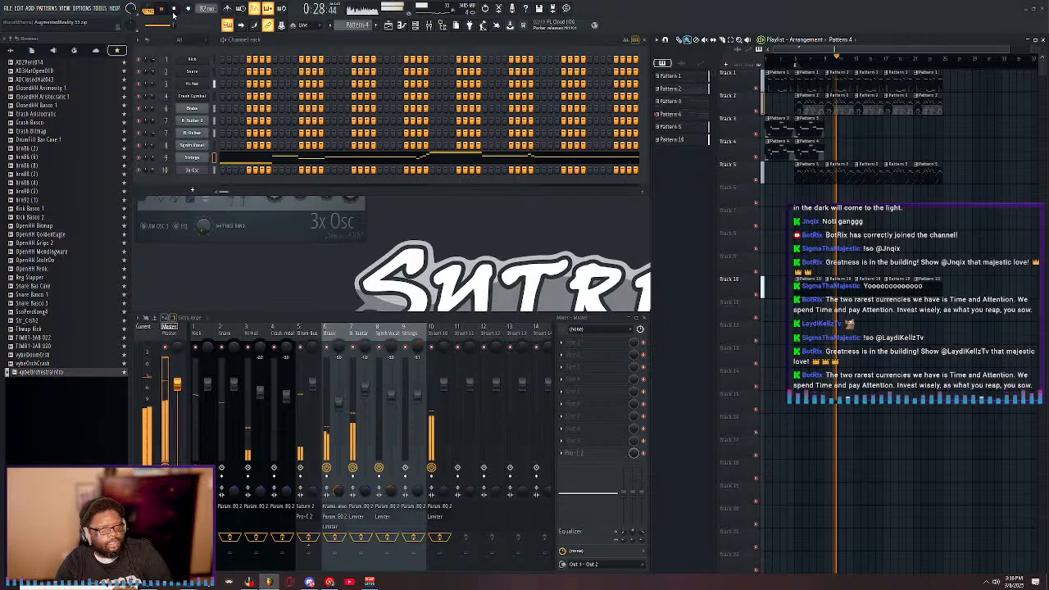
- Stop the arrangement's playback and skip Media Player from Notation 36 to the next song
click(173, 14)
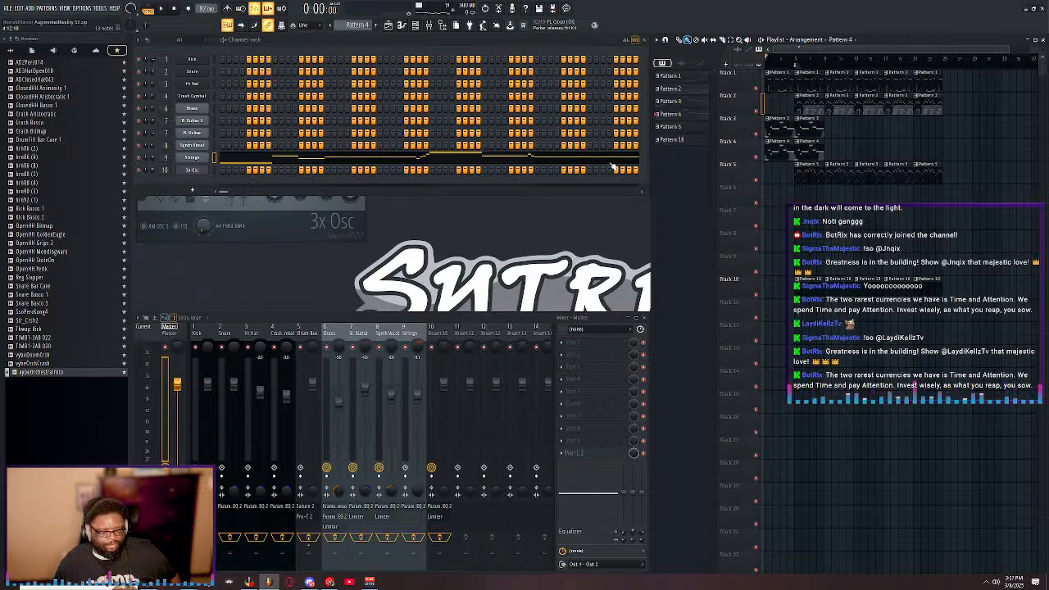
click(327, 343)
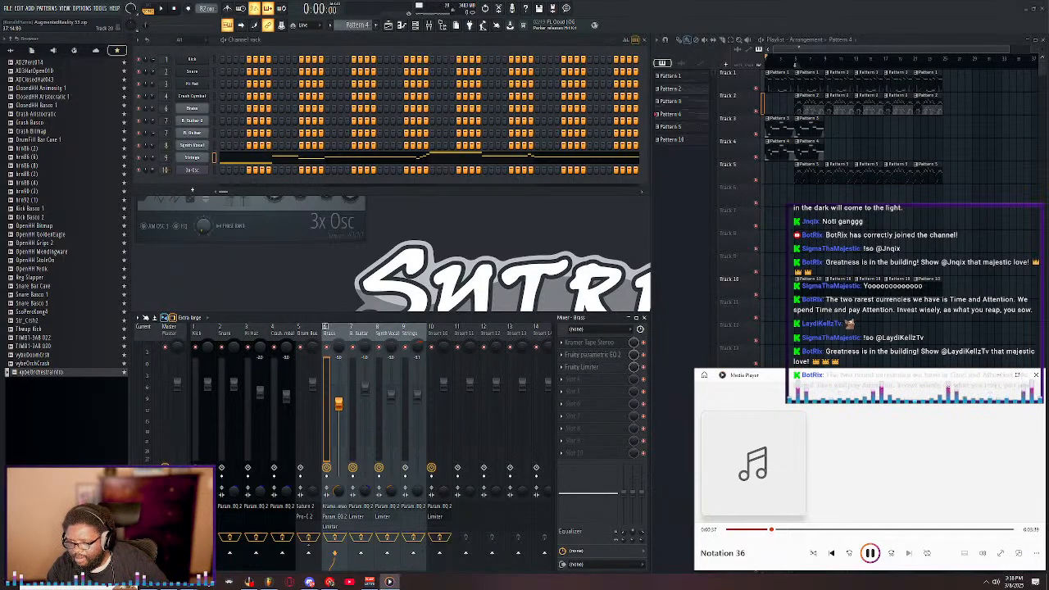
key(XF86AudioNext)
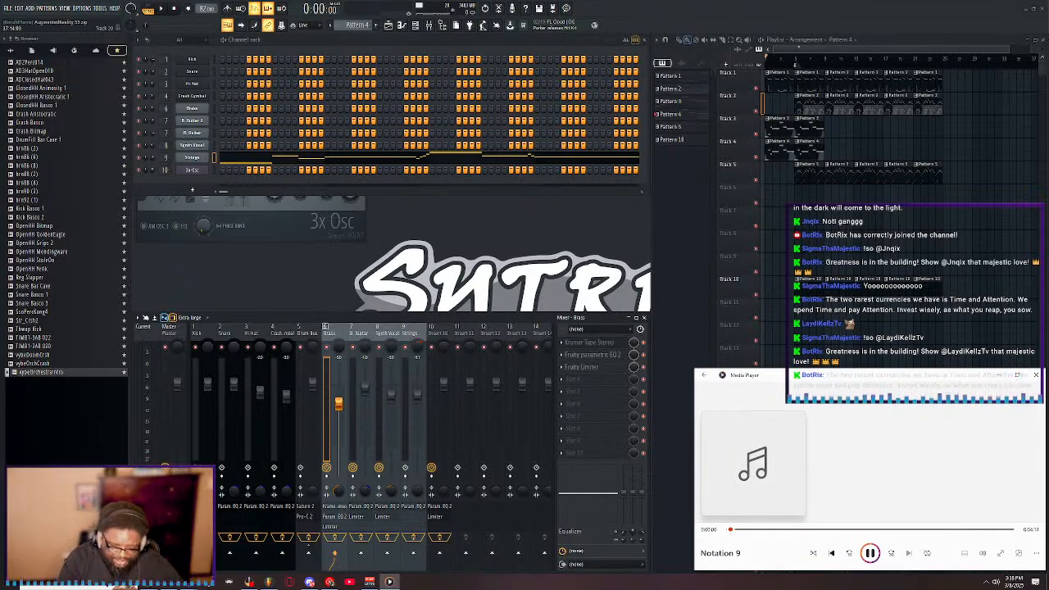